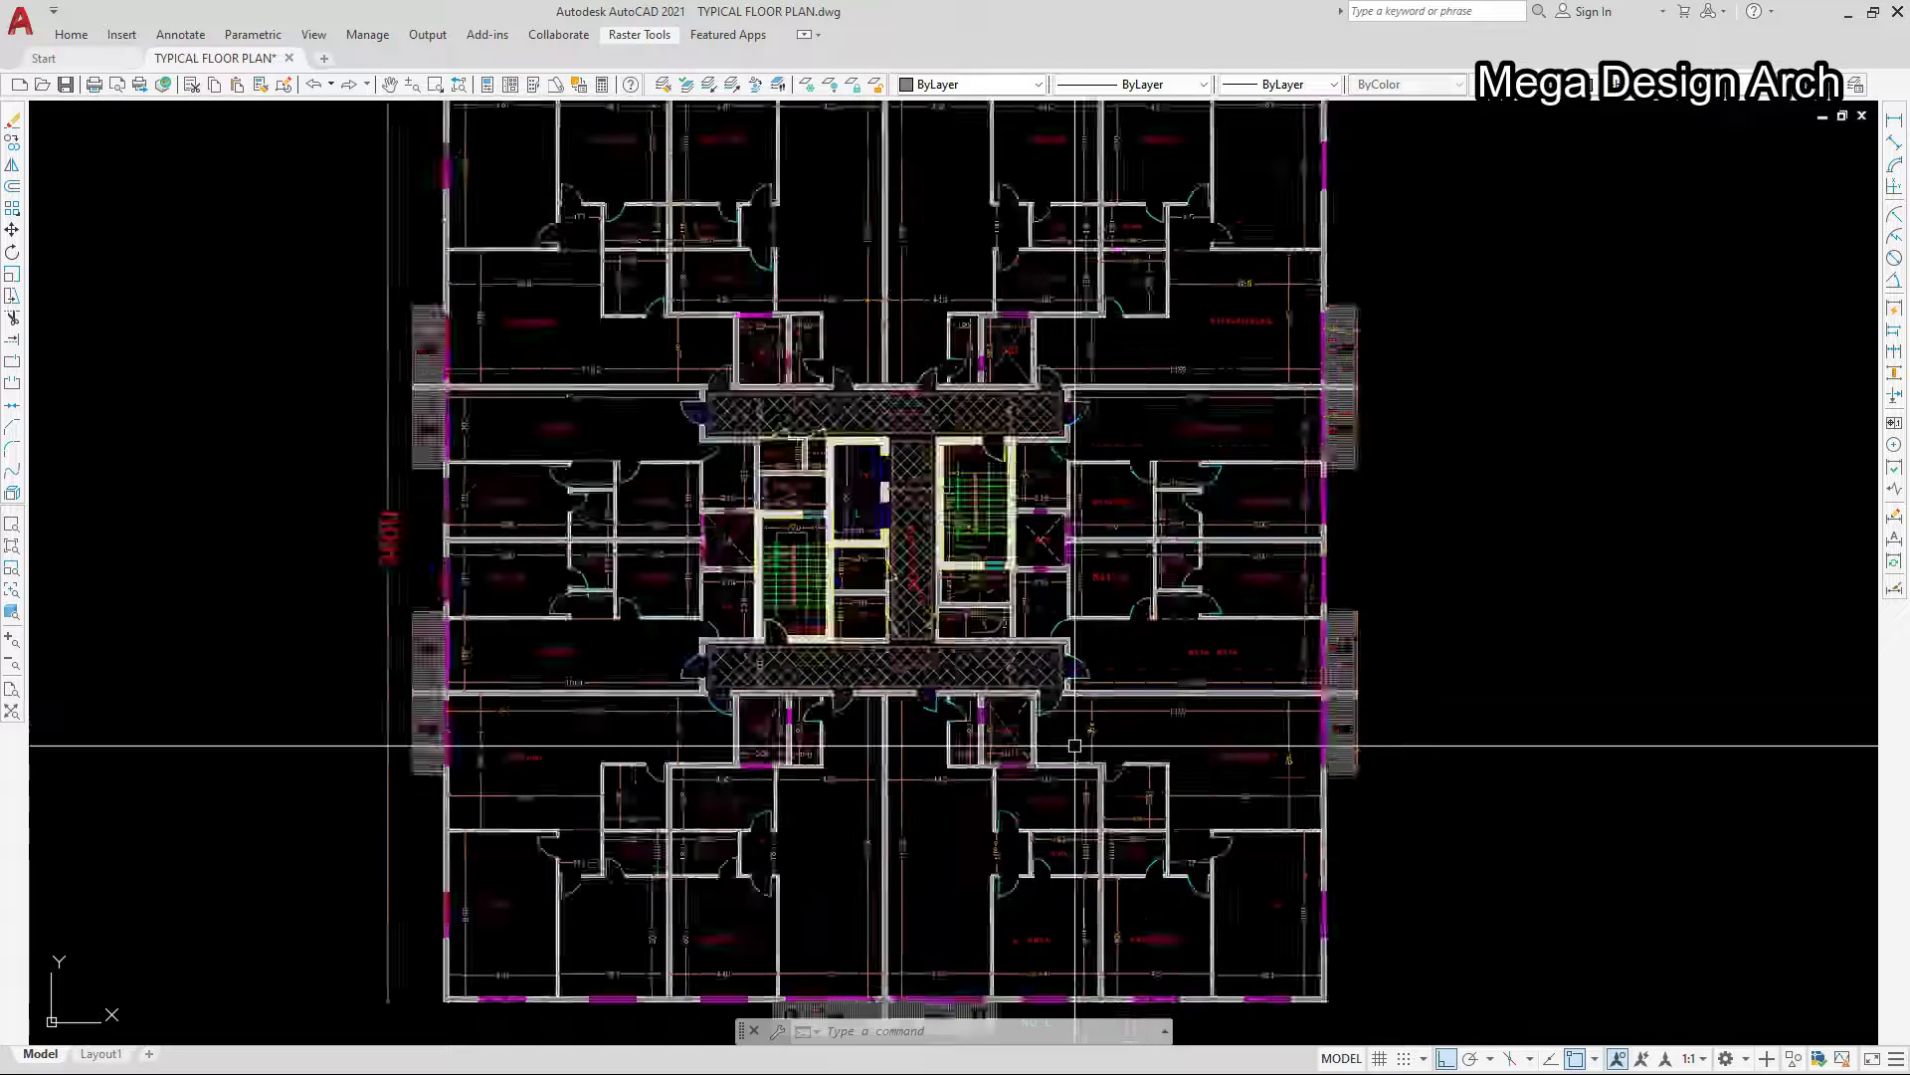
- Examine the full typical floor plan and the room layout and dimensions of the flats on its lower side
scroll(1264, 764, down, 2)
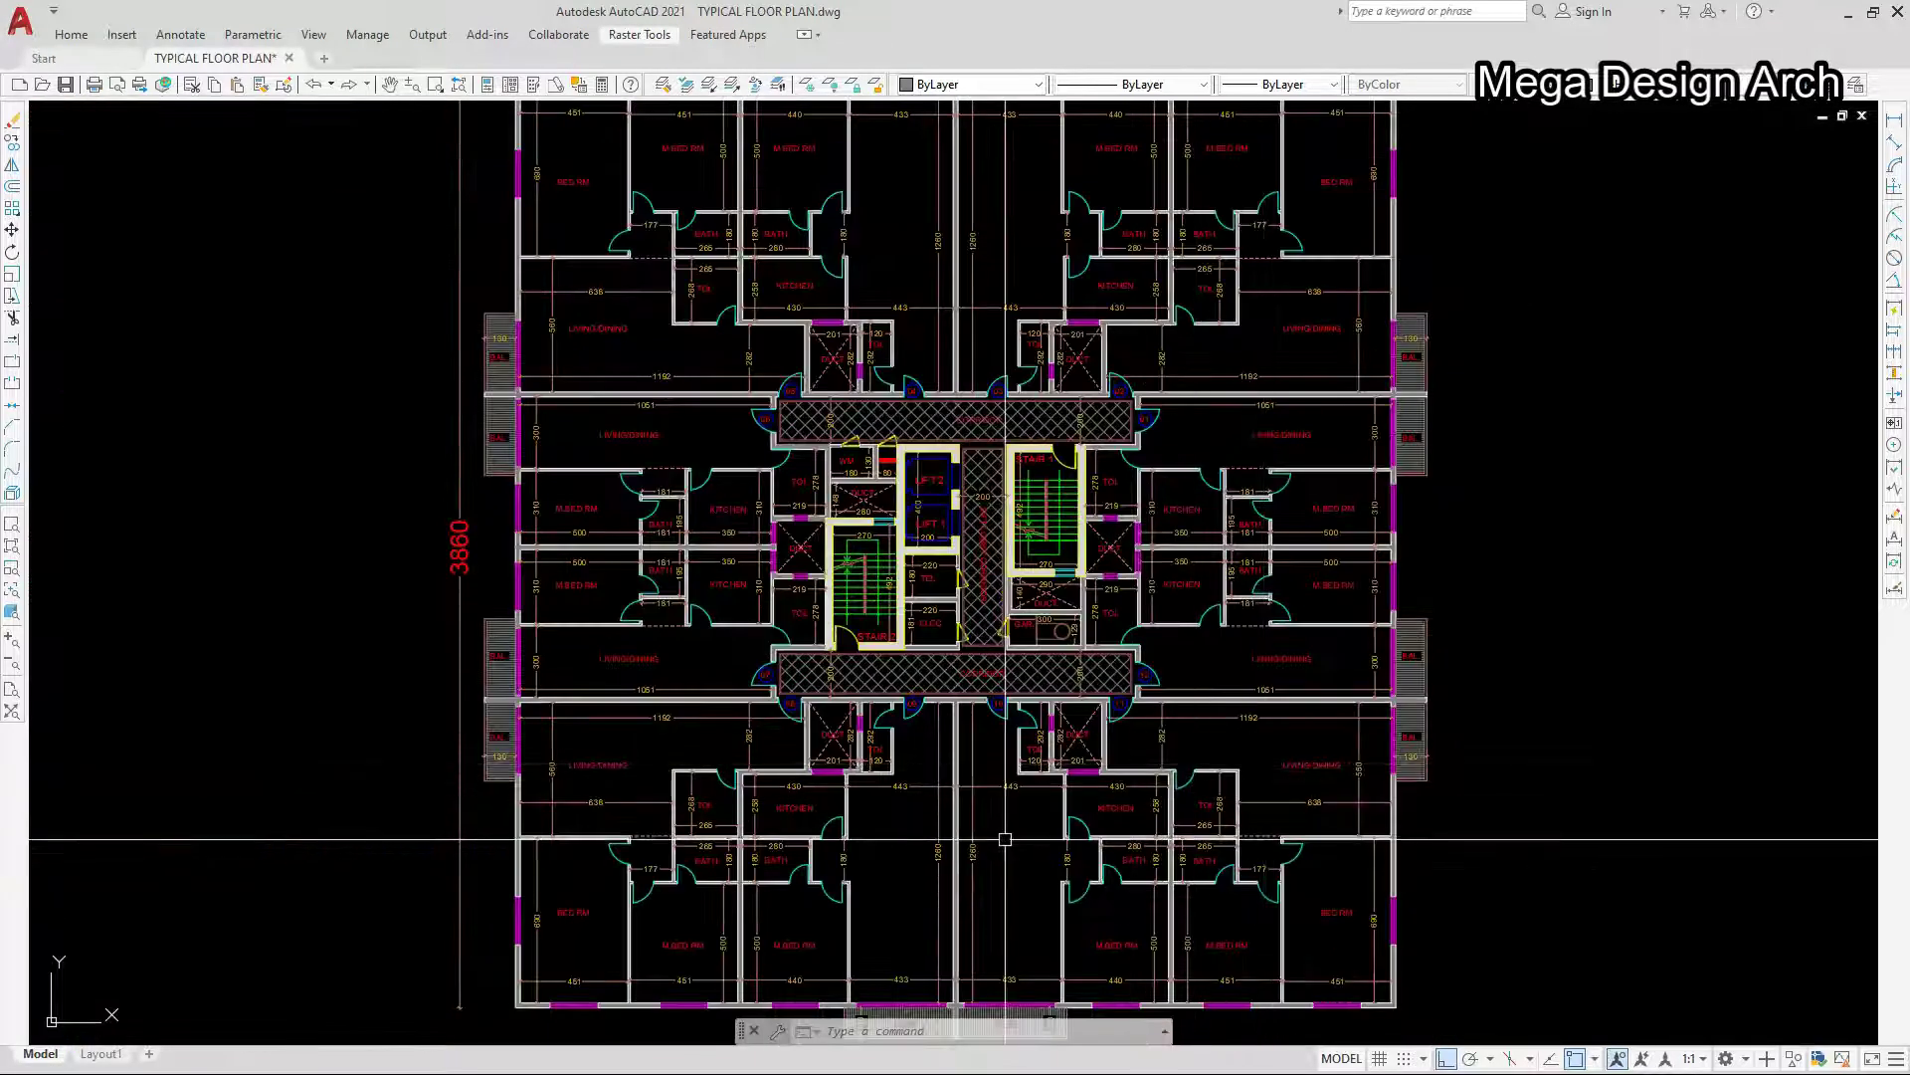
scroll(828, 904, down, 2)
scroll(828, 905, up, 6)
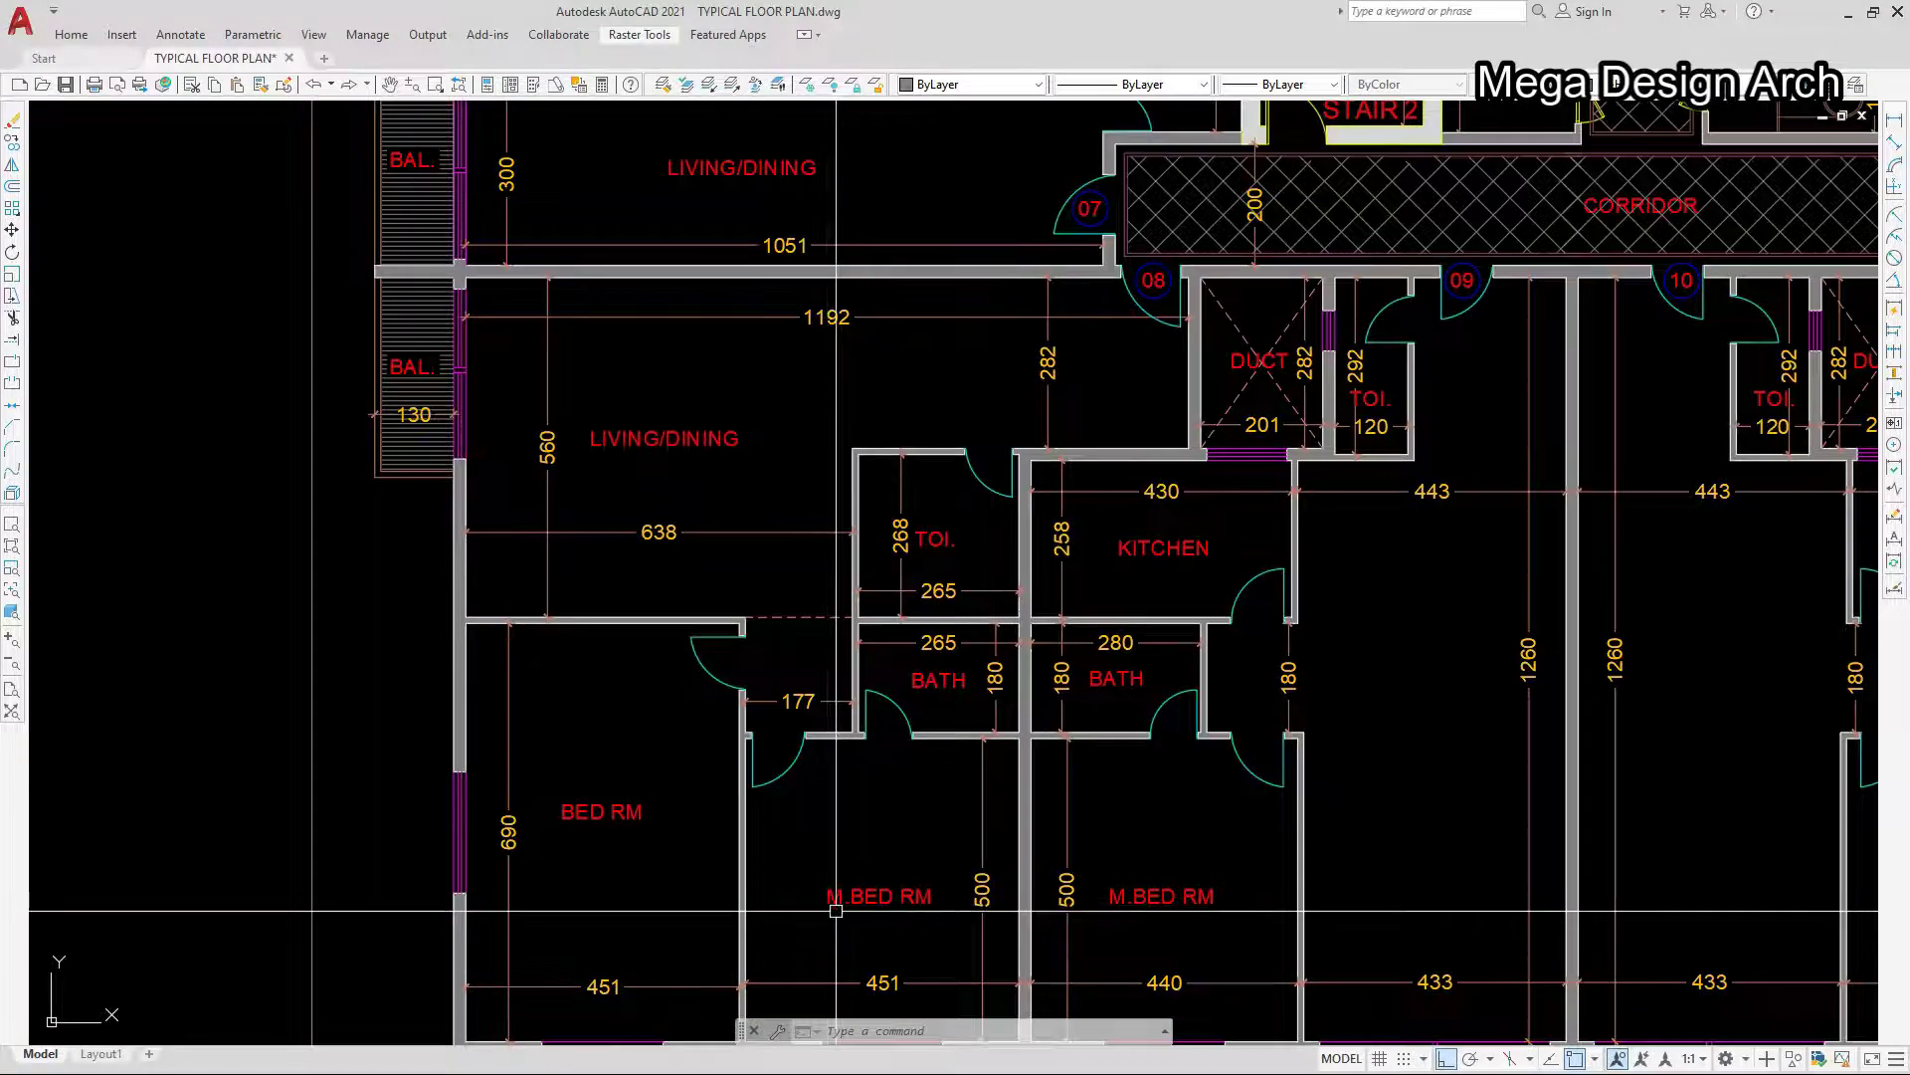
scroll(836, 911, down, 6)
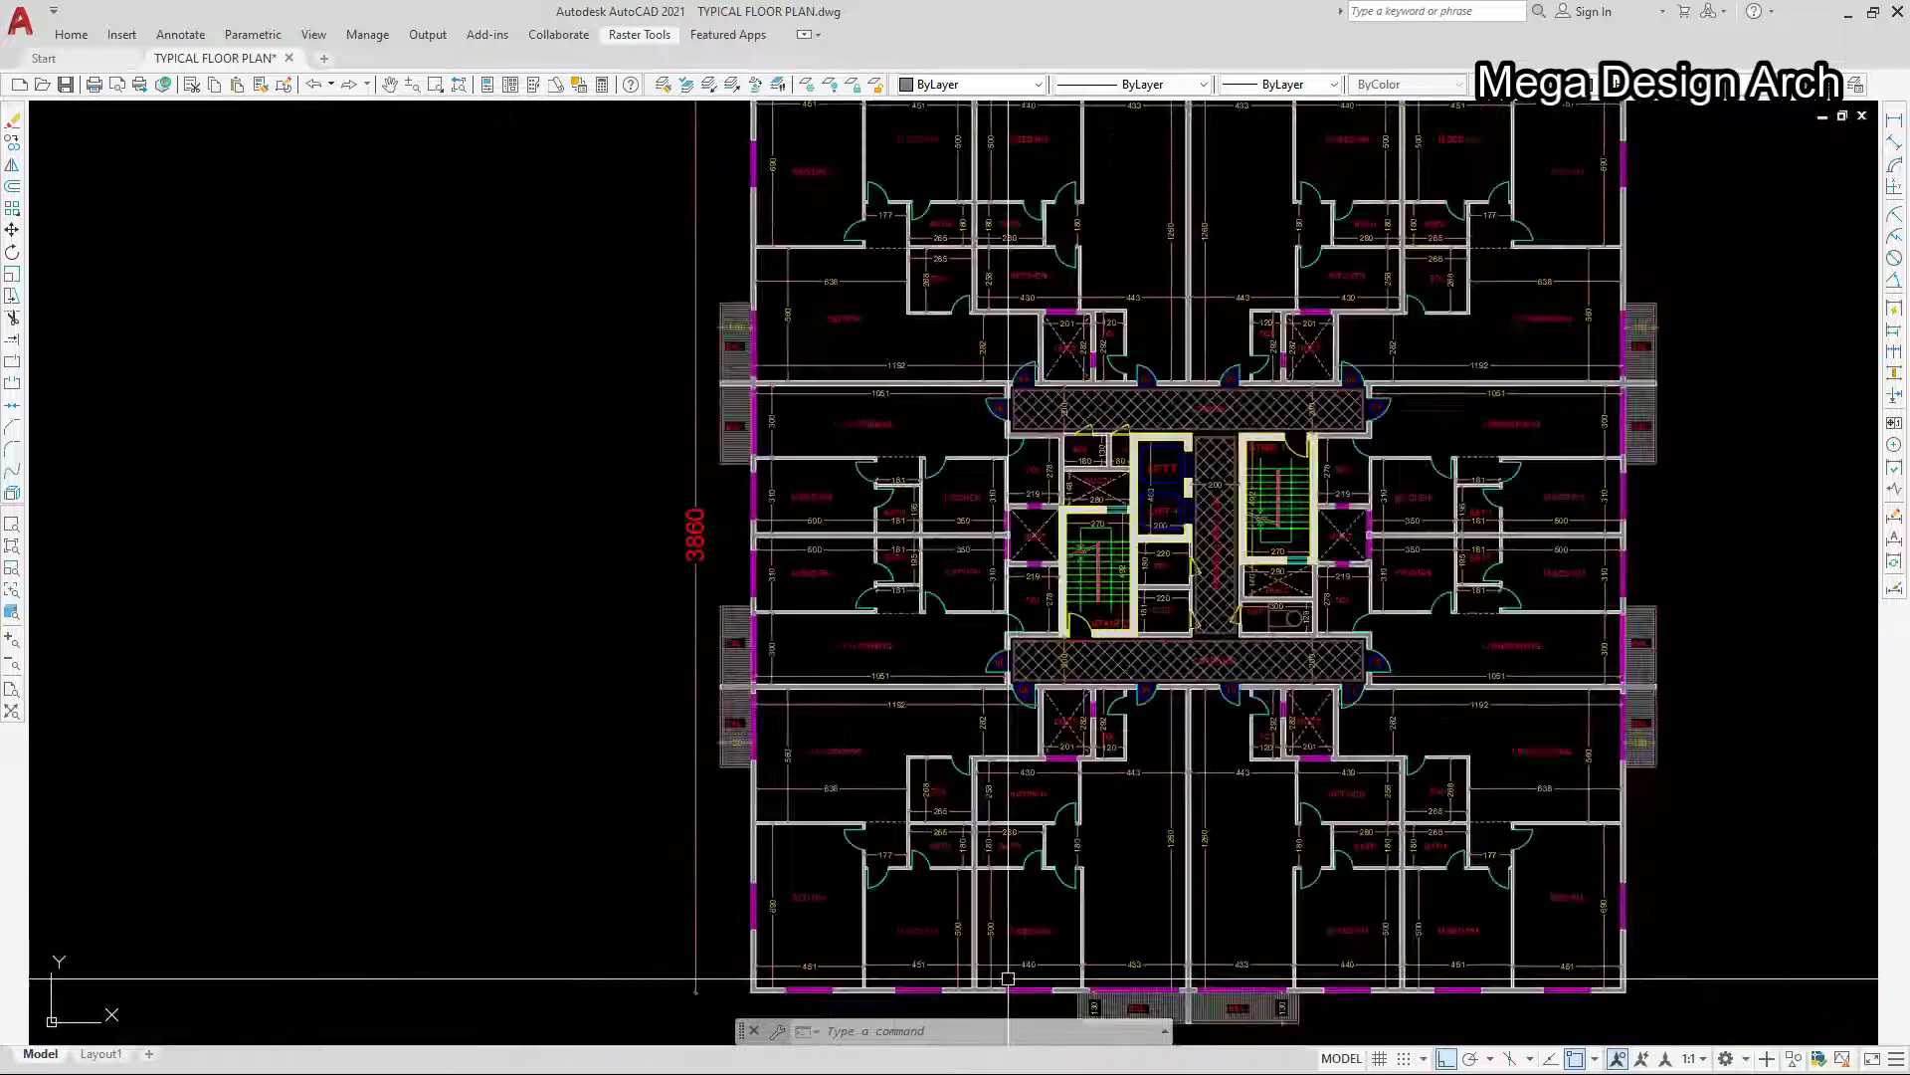
scroll(1071, 807, up, 4)
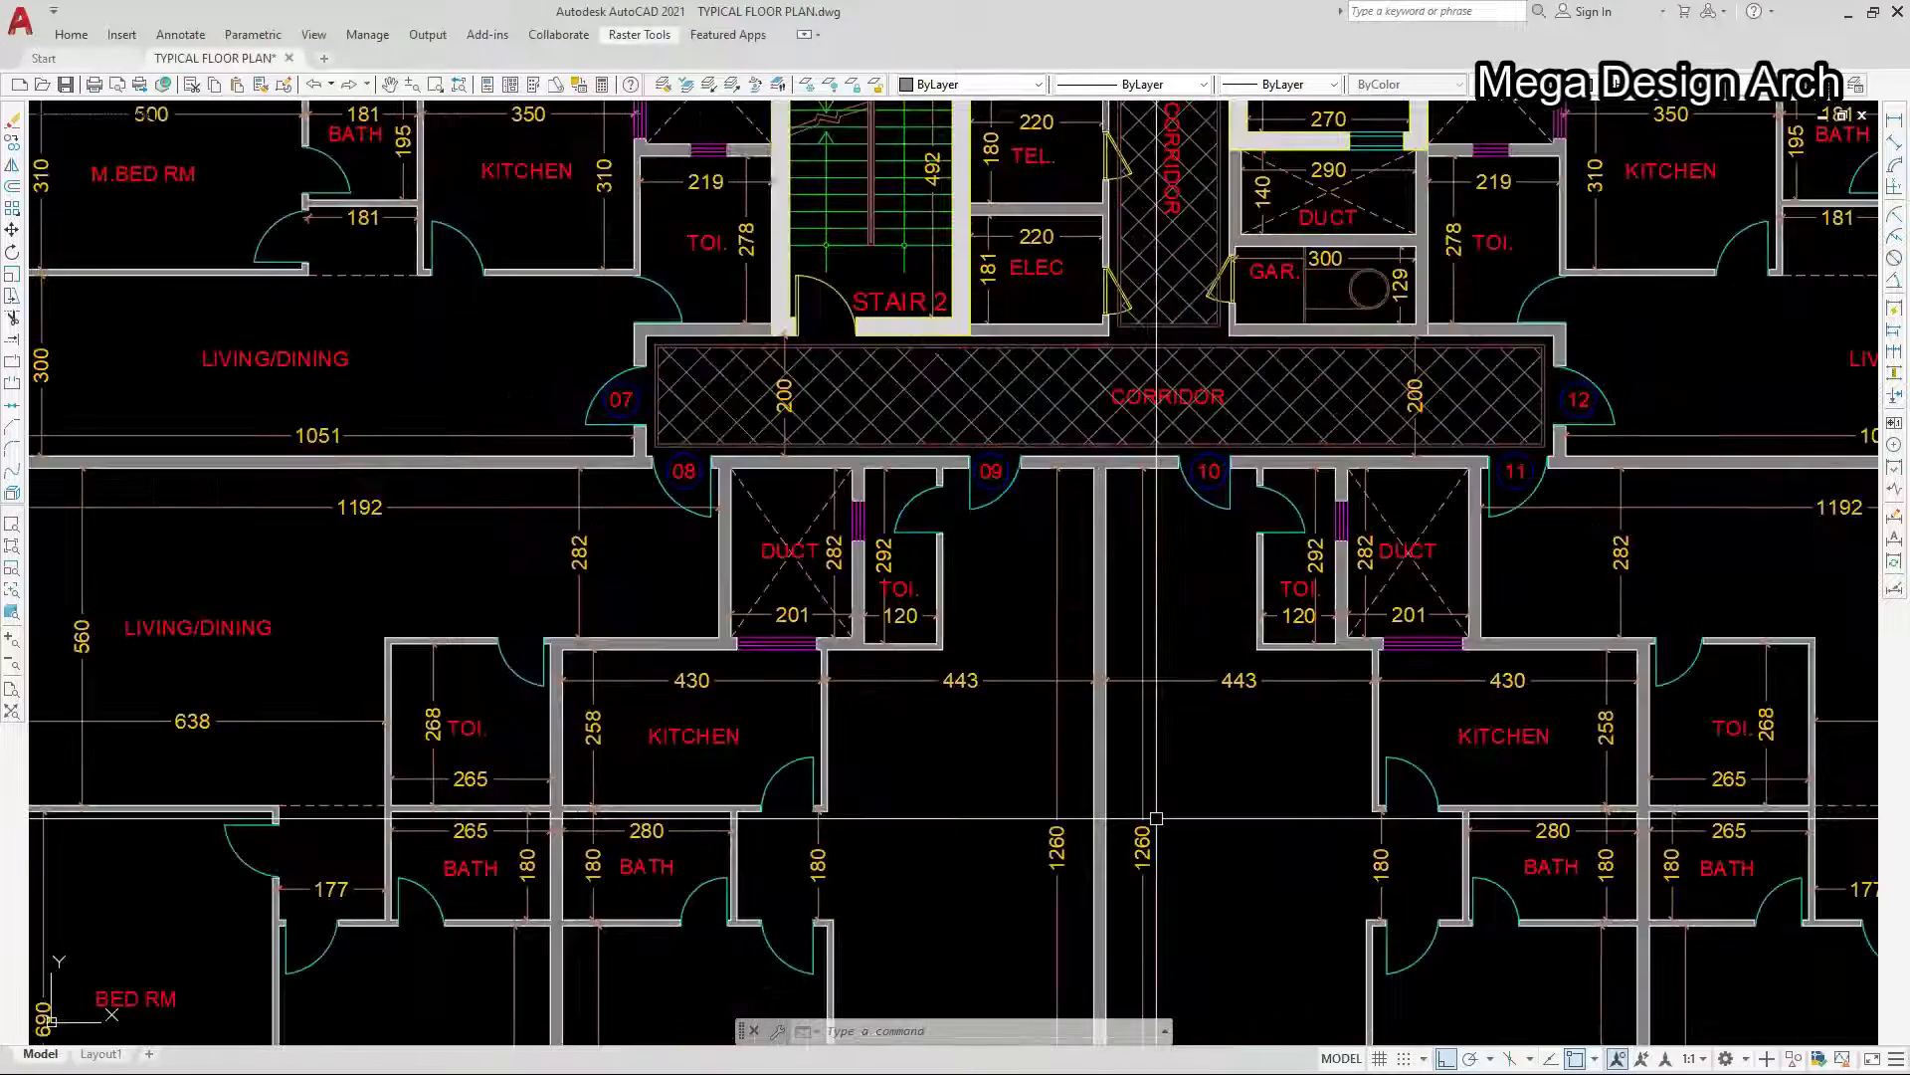
scroll(1354, 855, down, 2)
scroll(1359, 857, down, 1)
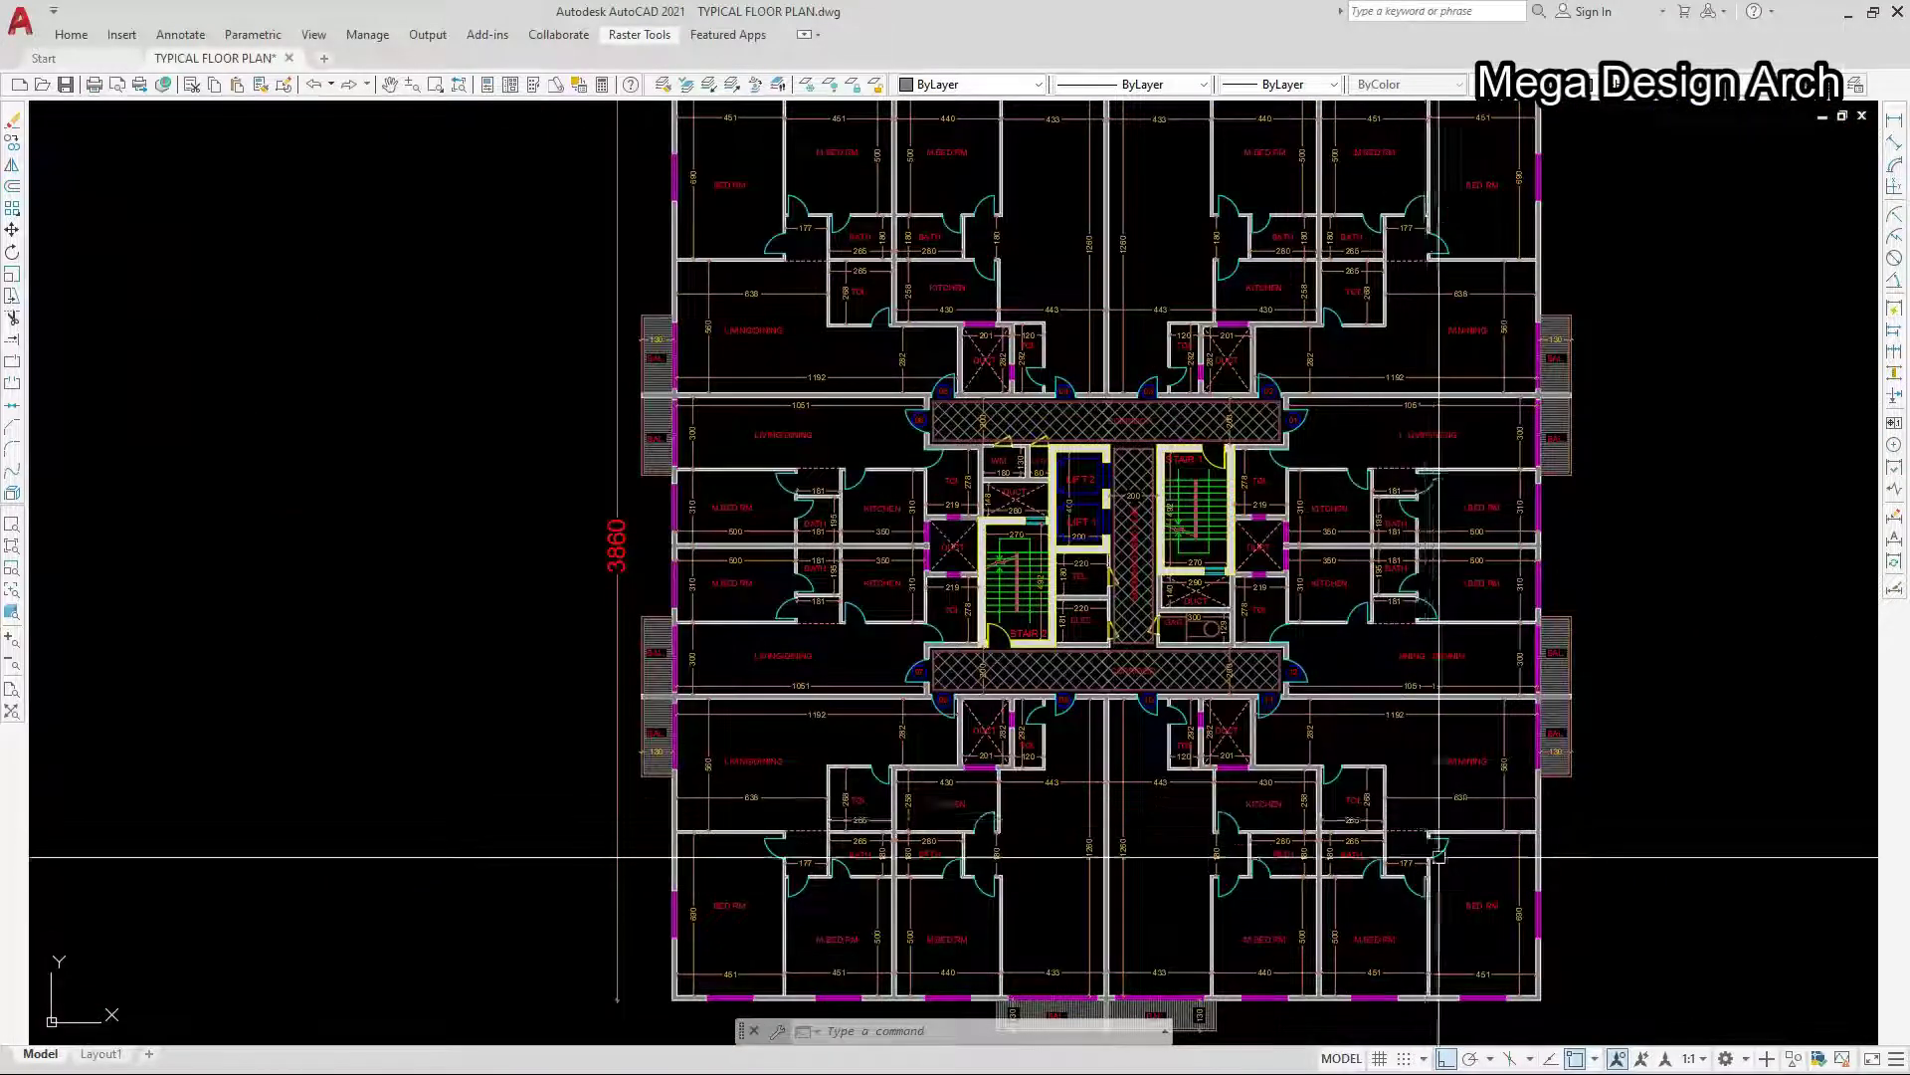
scroll(1359, 858, up, 10)
scroll(1378, 524, down, 6)
scroll(1377, 524, down, 5)
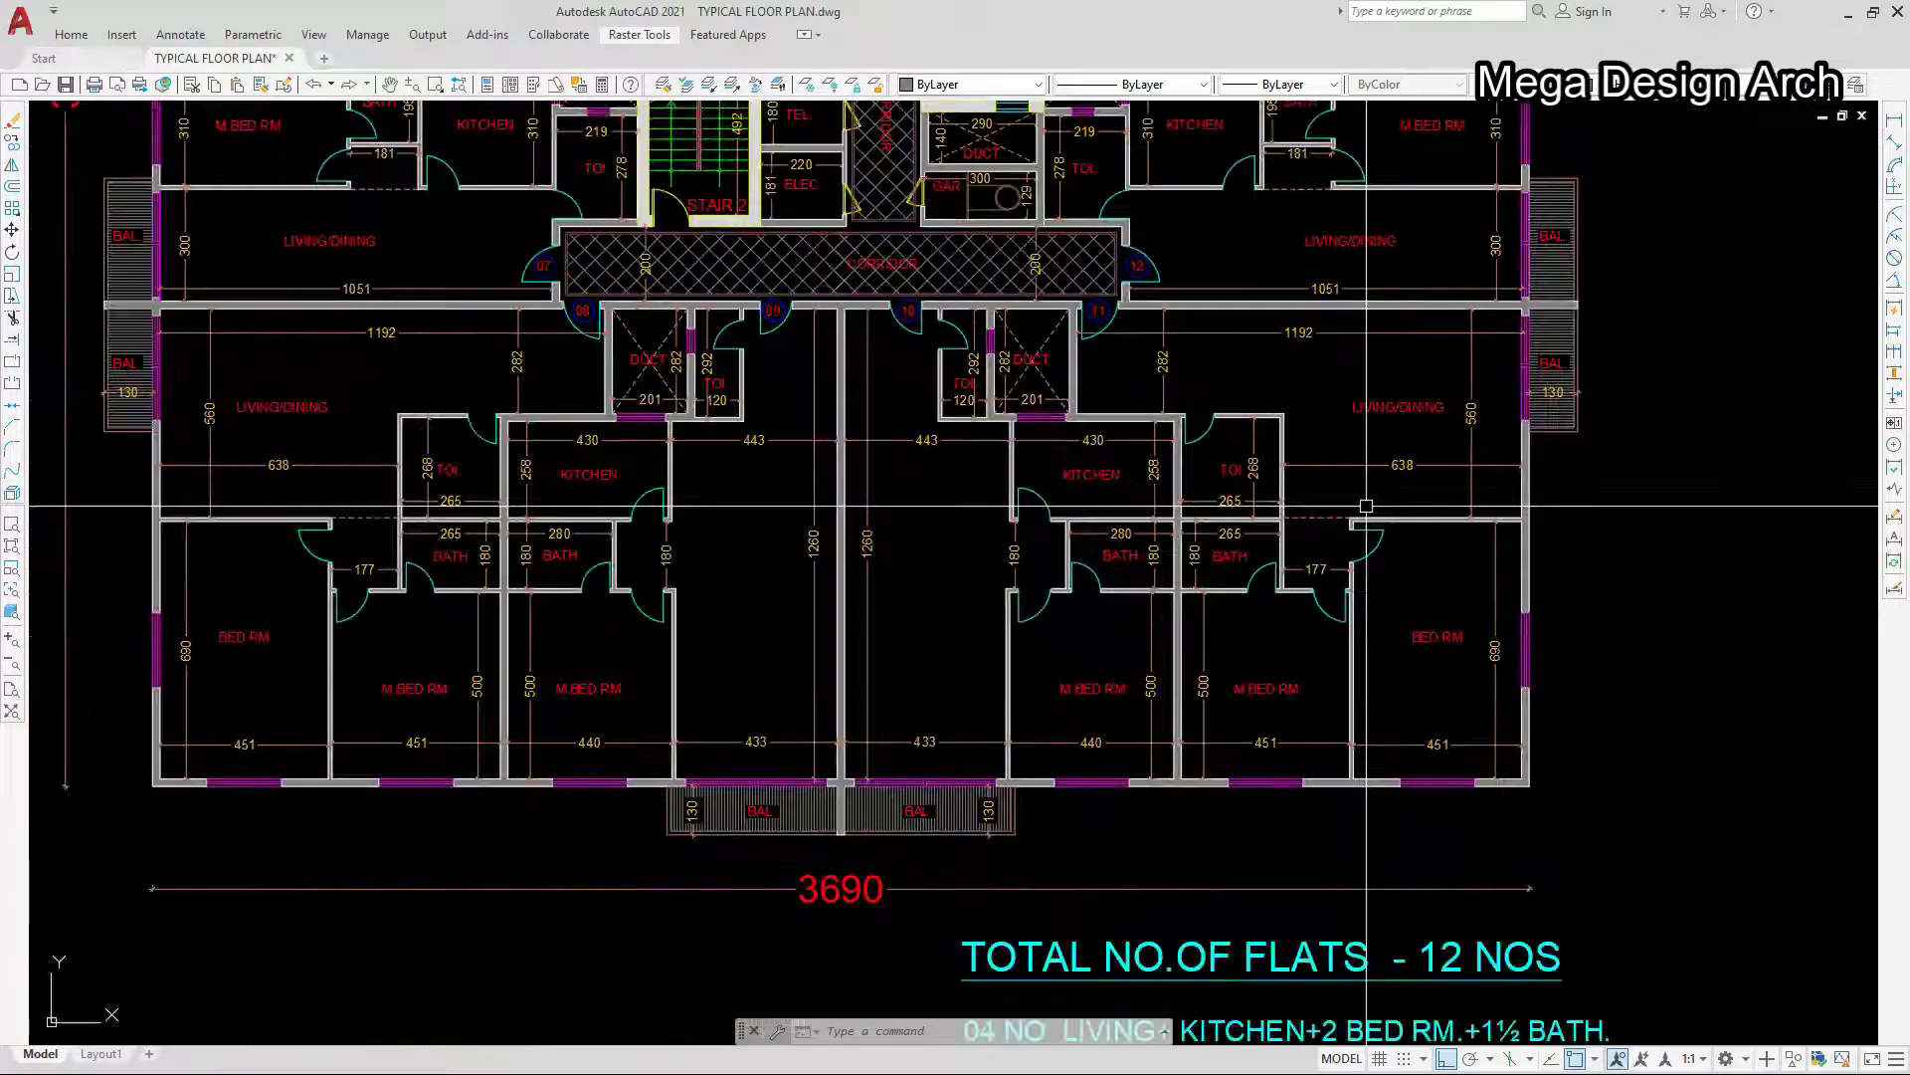
scroll(674, 480, up, 8)
scroll(1496, 532, down, 3)
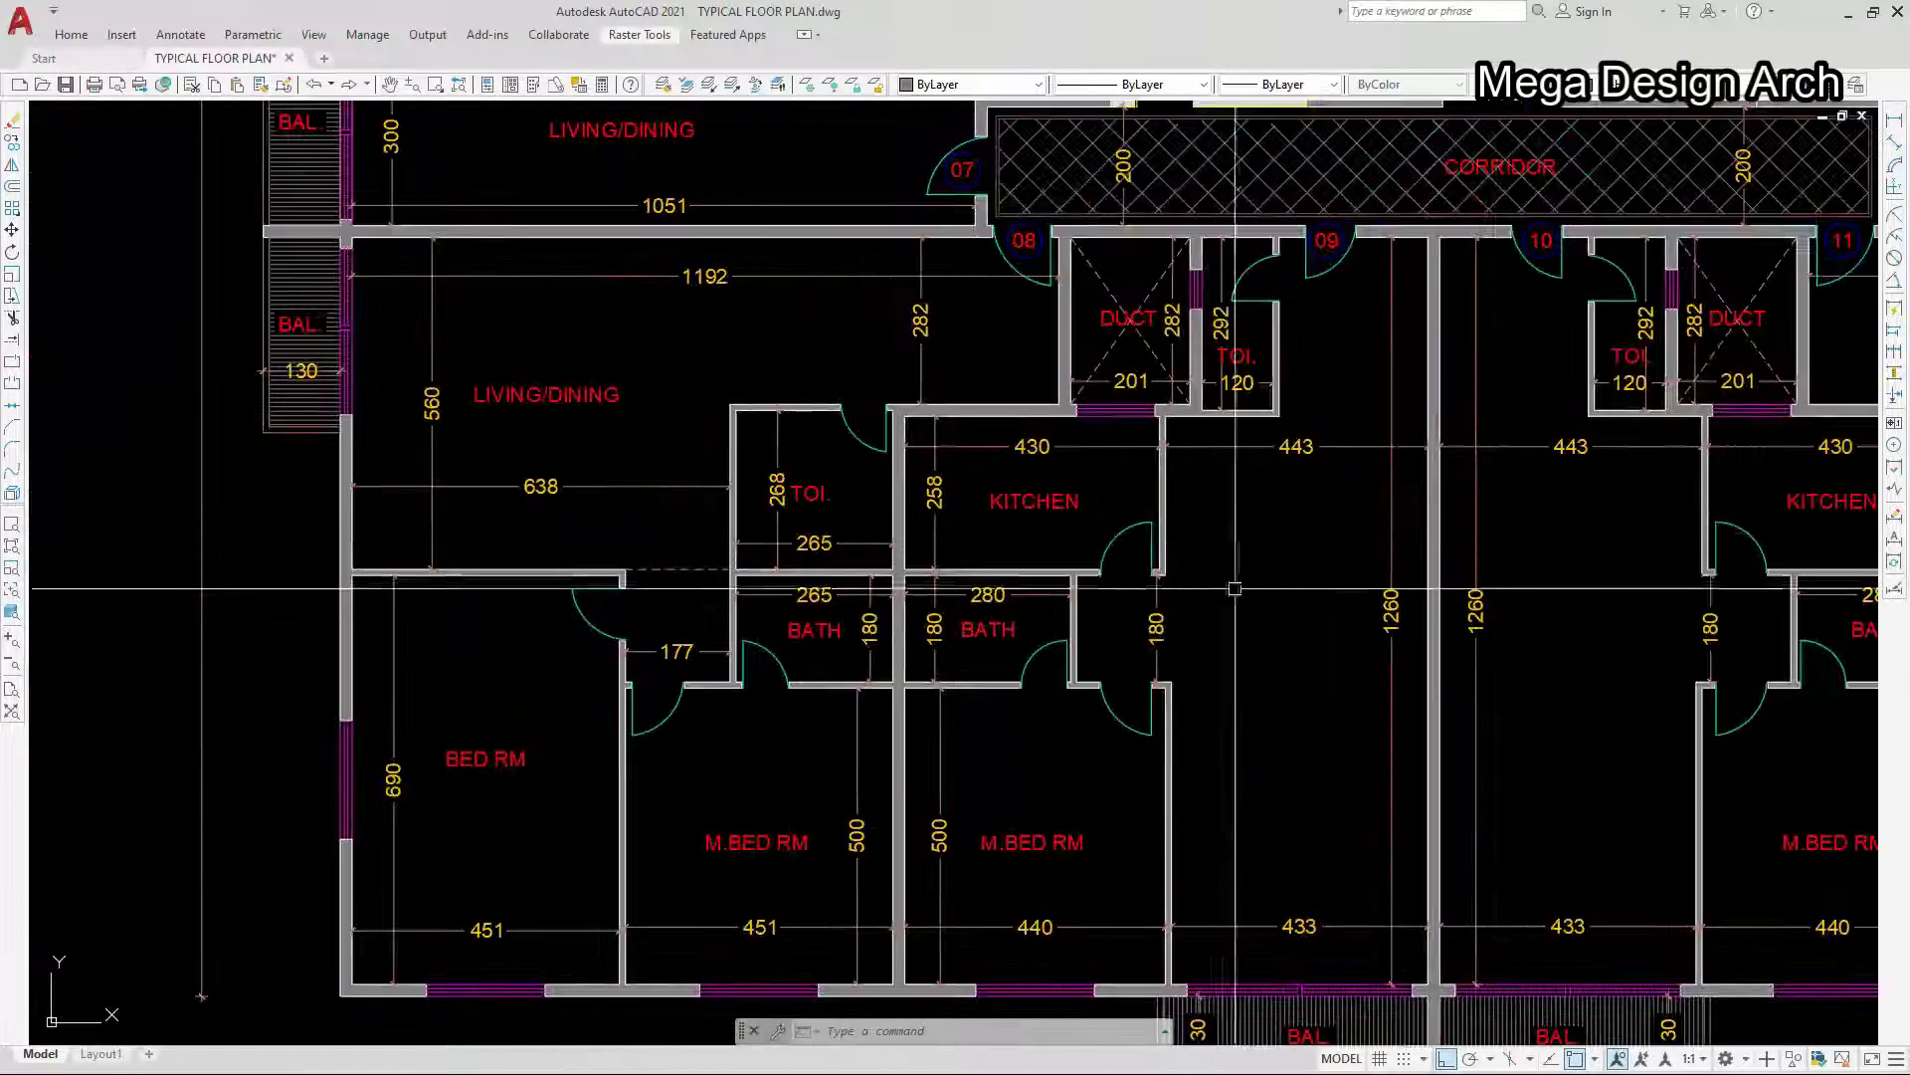
scroll(1038, 746, down, 8)
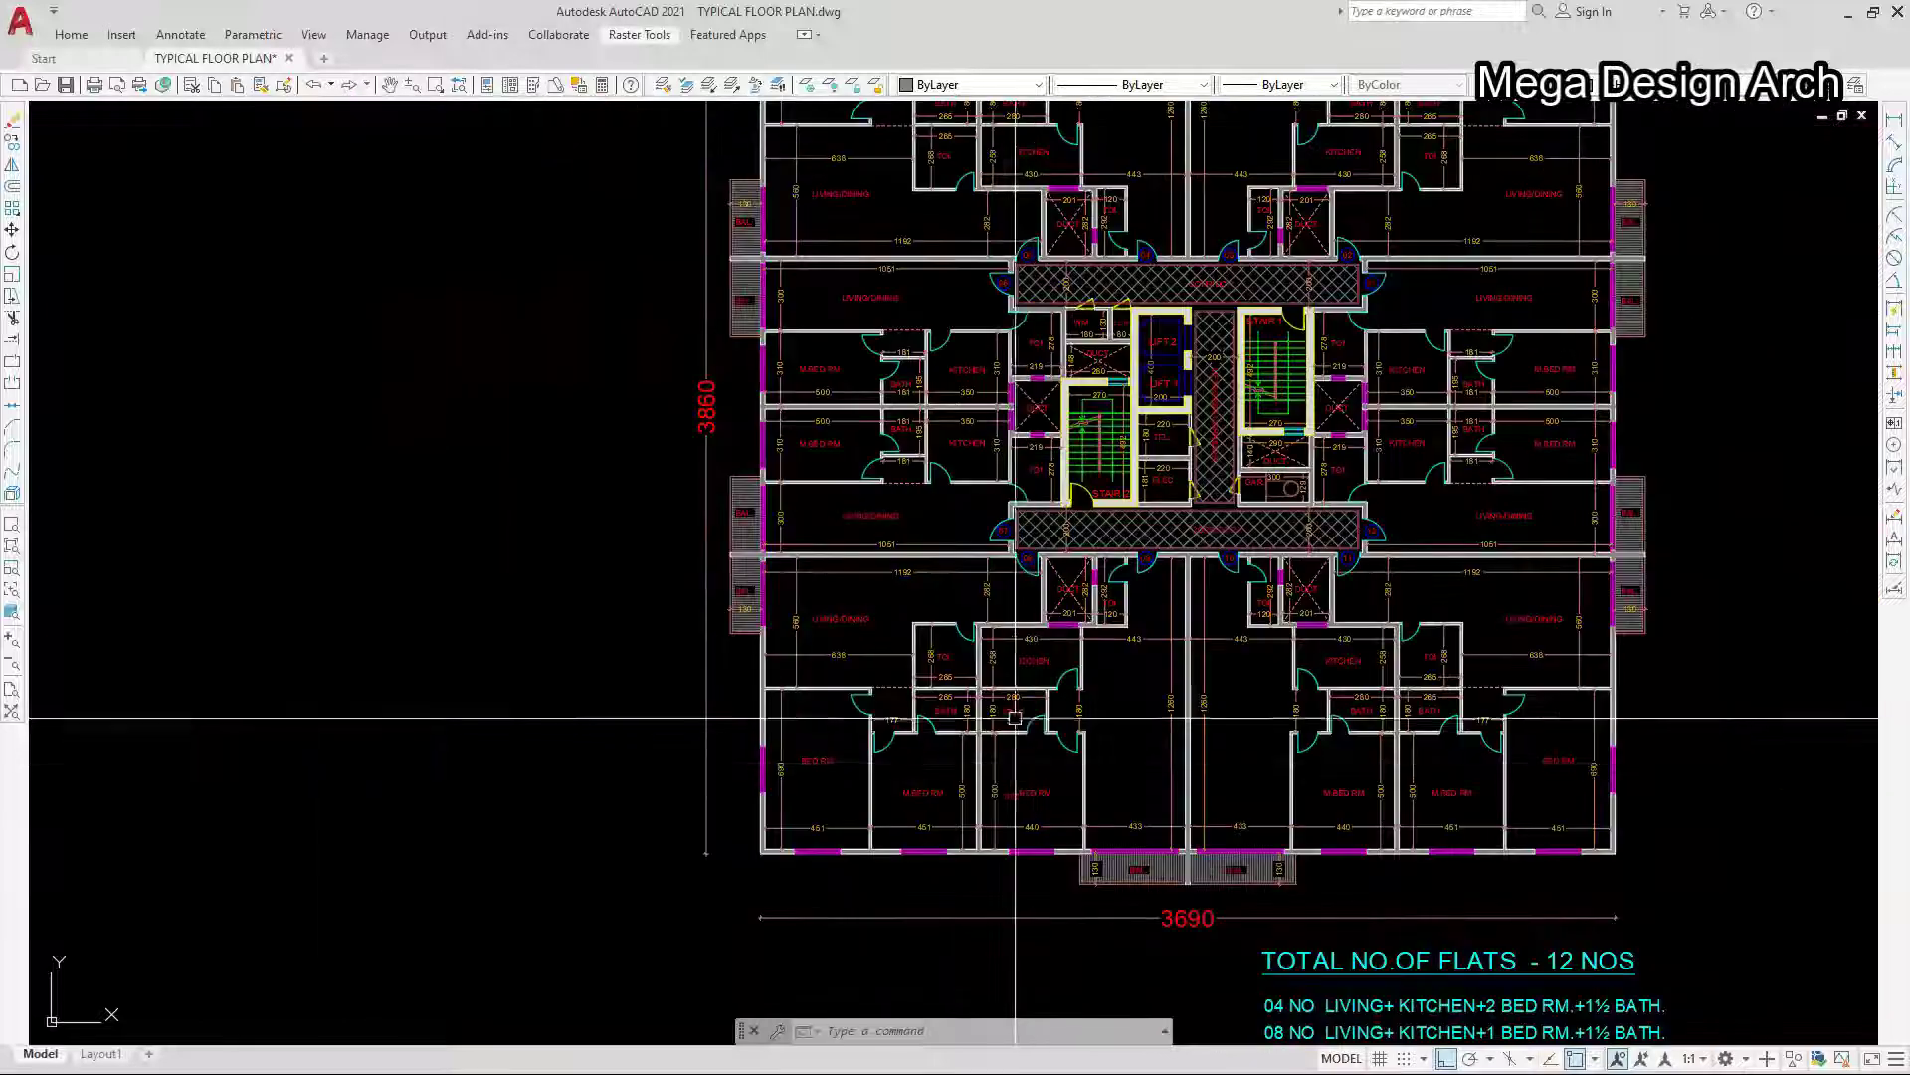
- Examine the left-side and upper corner flats of the full plan, then the central stair and lift core
scroll(896, 567, up, 10)
scroll(889, 563, down, 2)
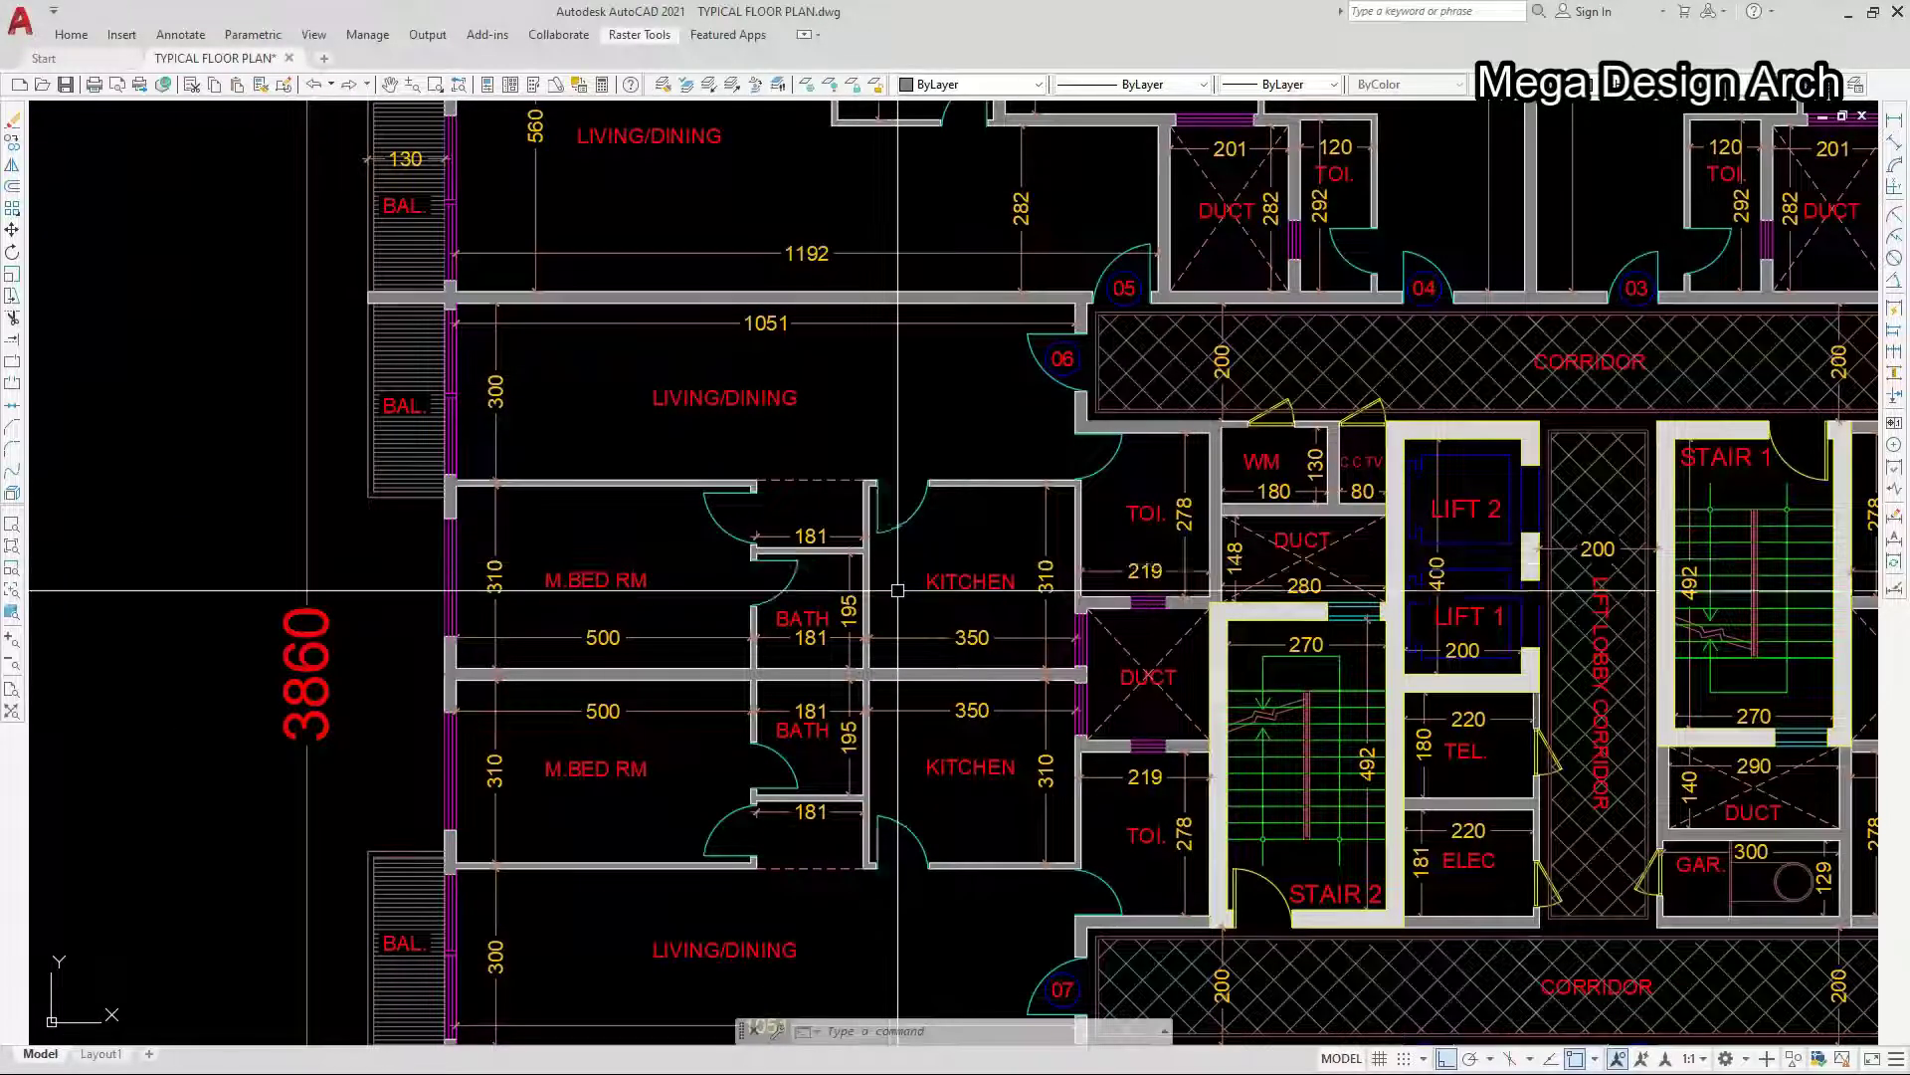
scroll(890, 563, down, 8)
scroll(685, 638, up, 12)
scroll(684, 638, down, 2)
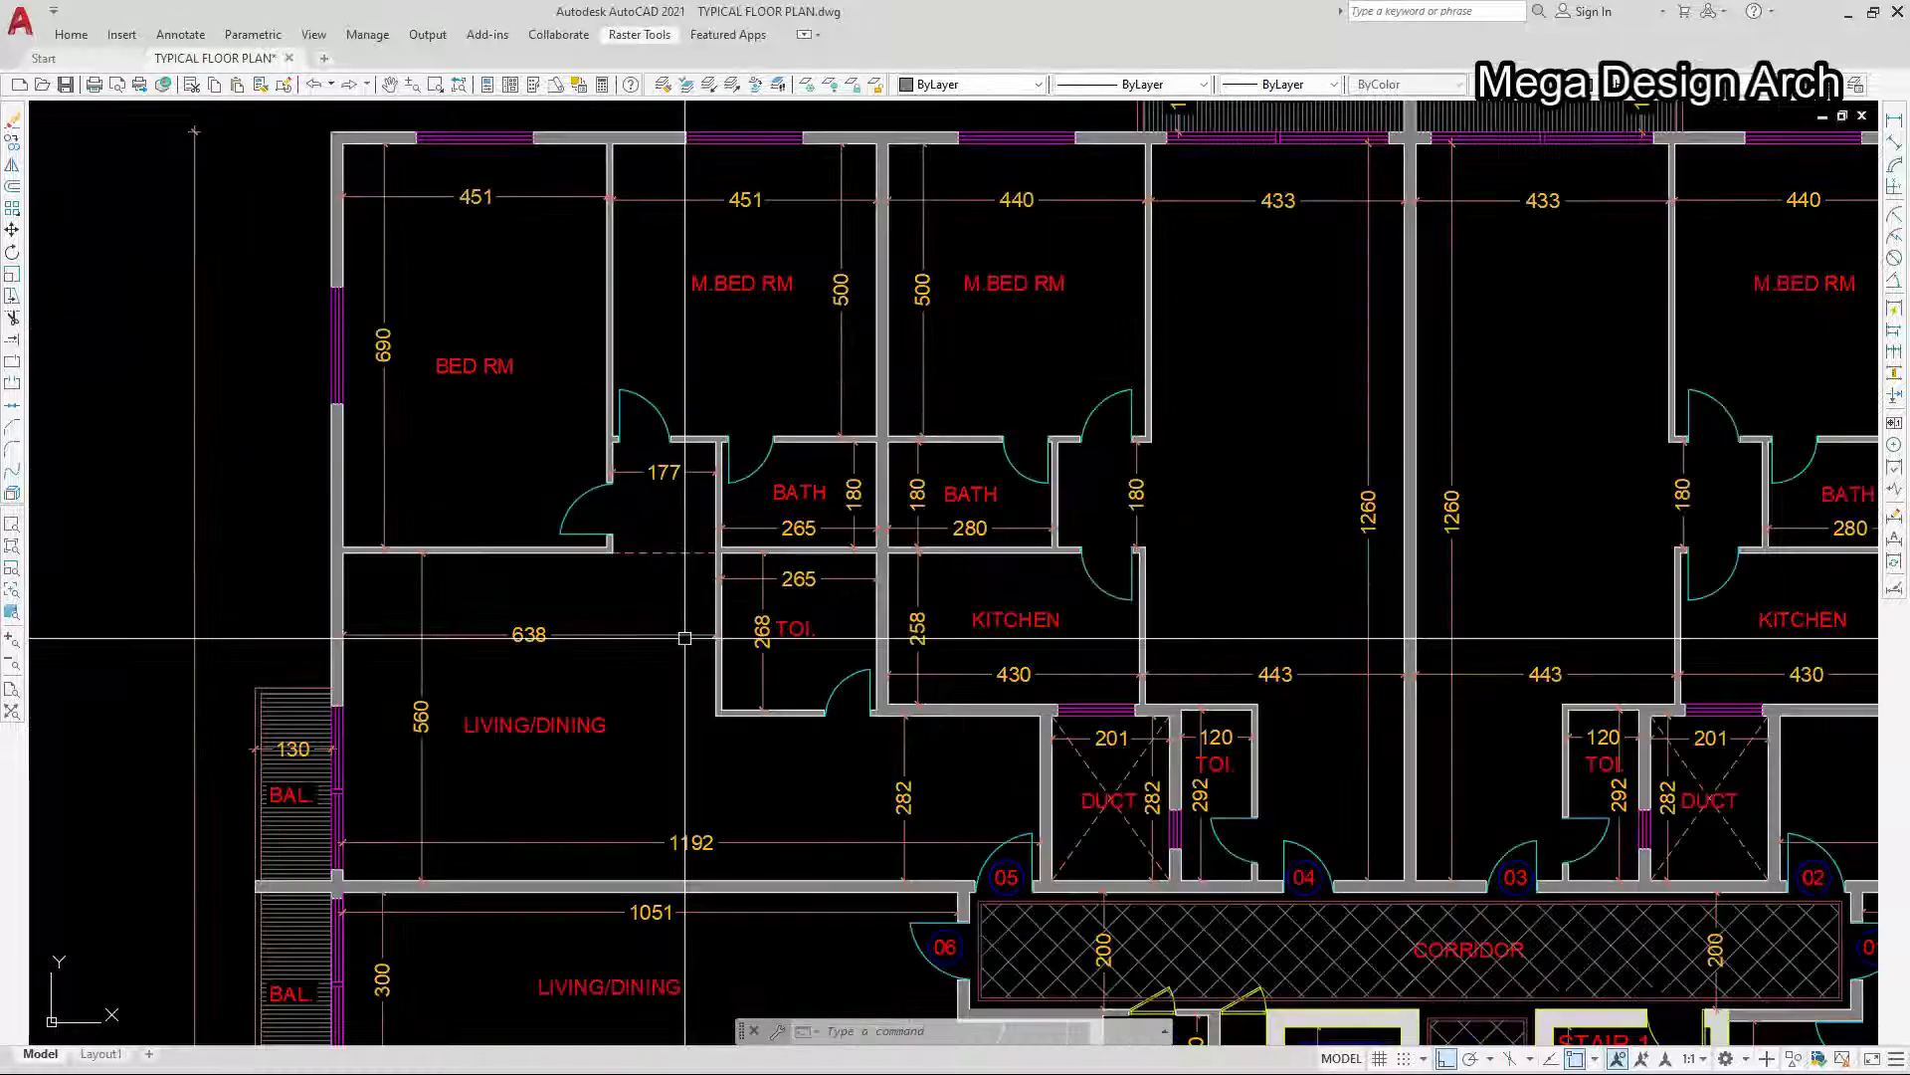
scroll(684, 635, down, 8)
scroll(1252, 606, up, 8)
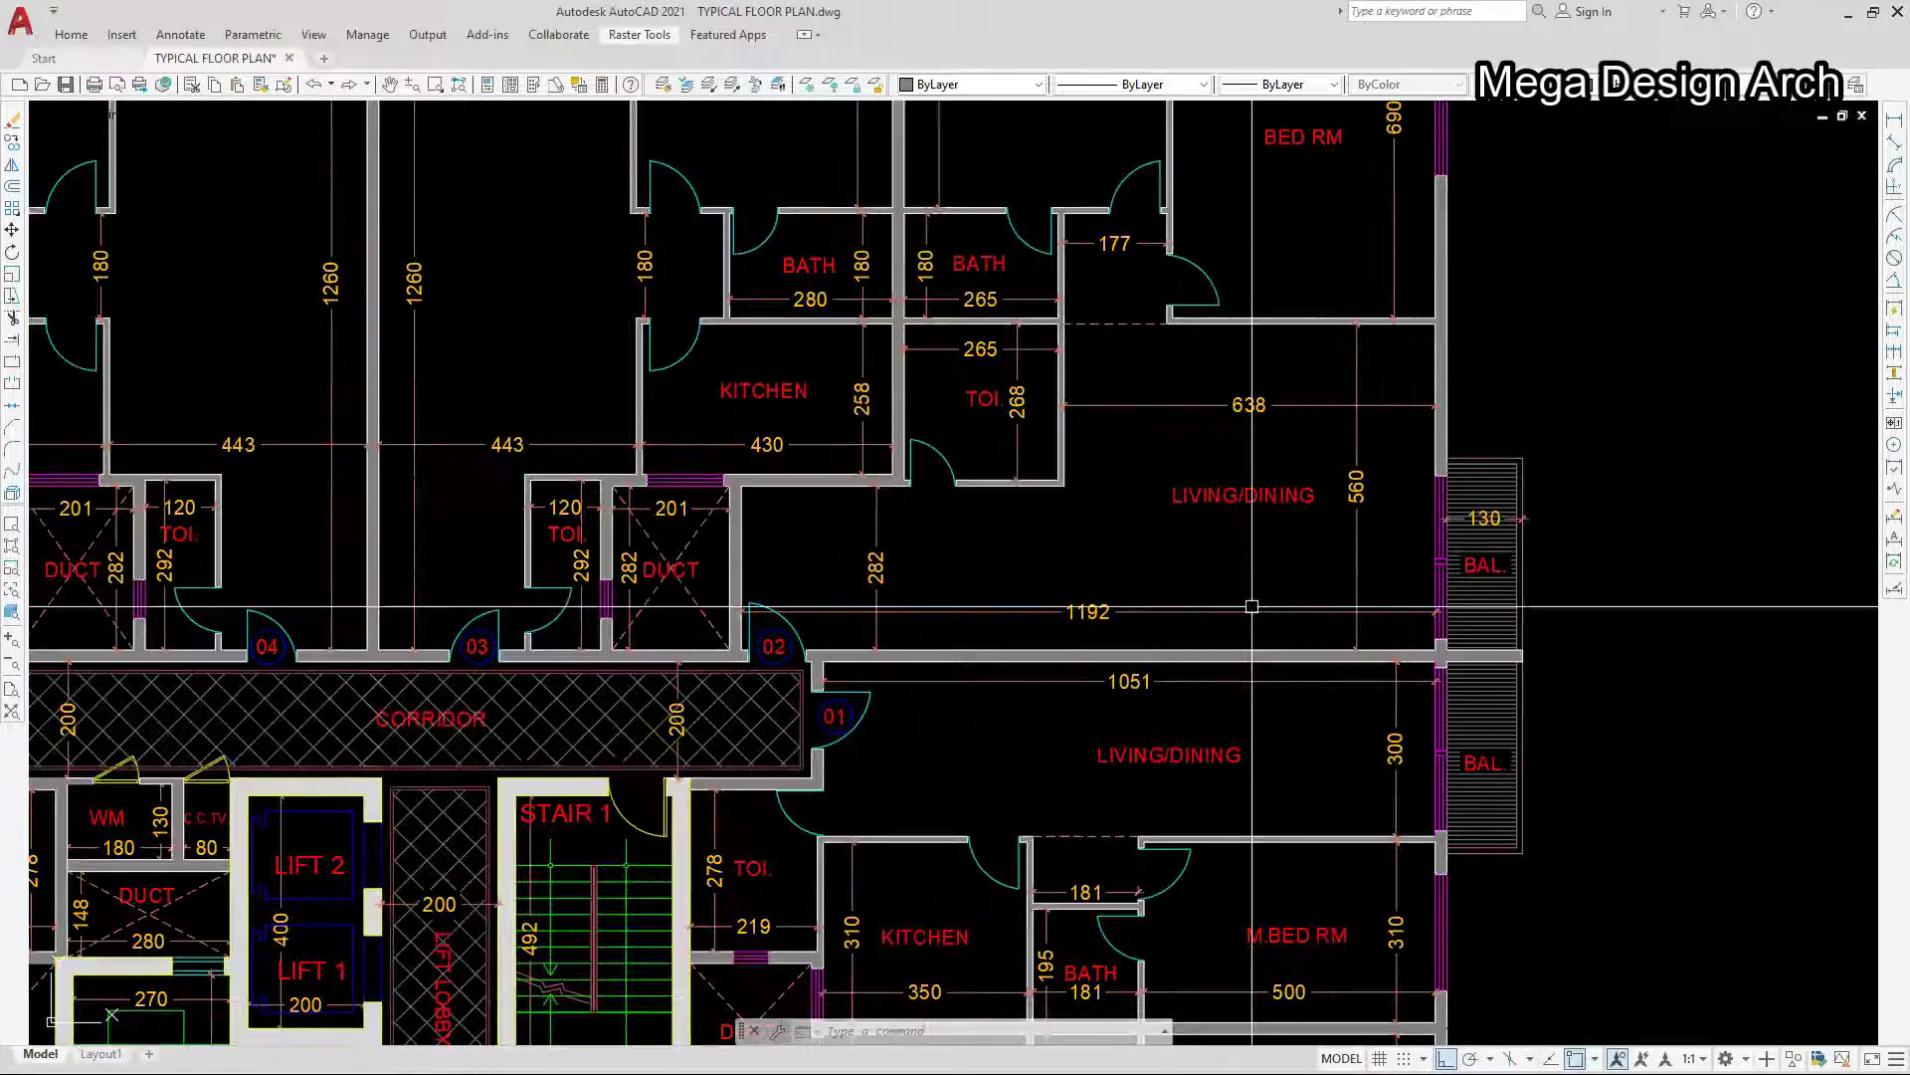
scroll(1347, 607, down, 8)
scroll(1293, 759, up, 8)
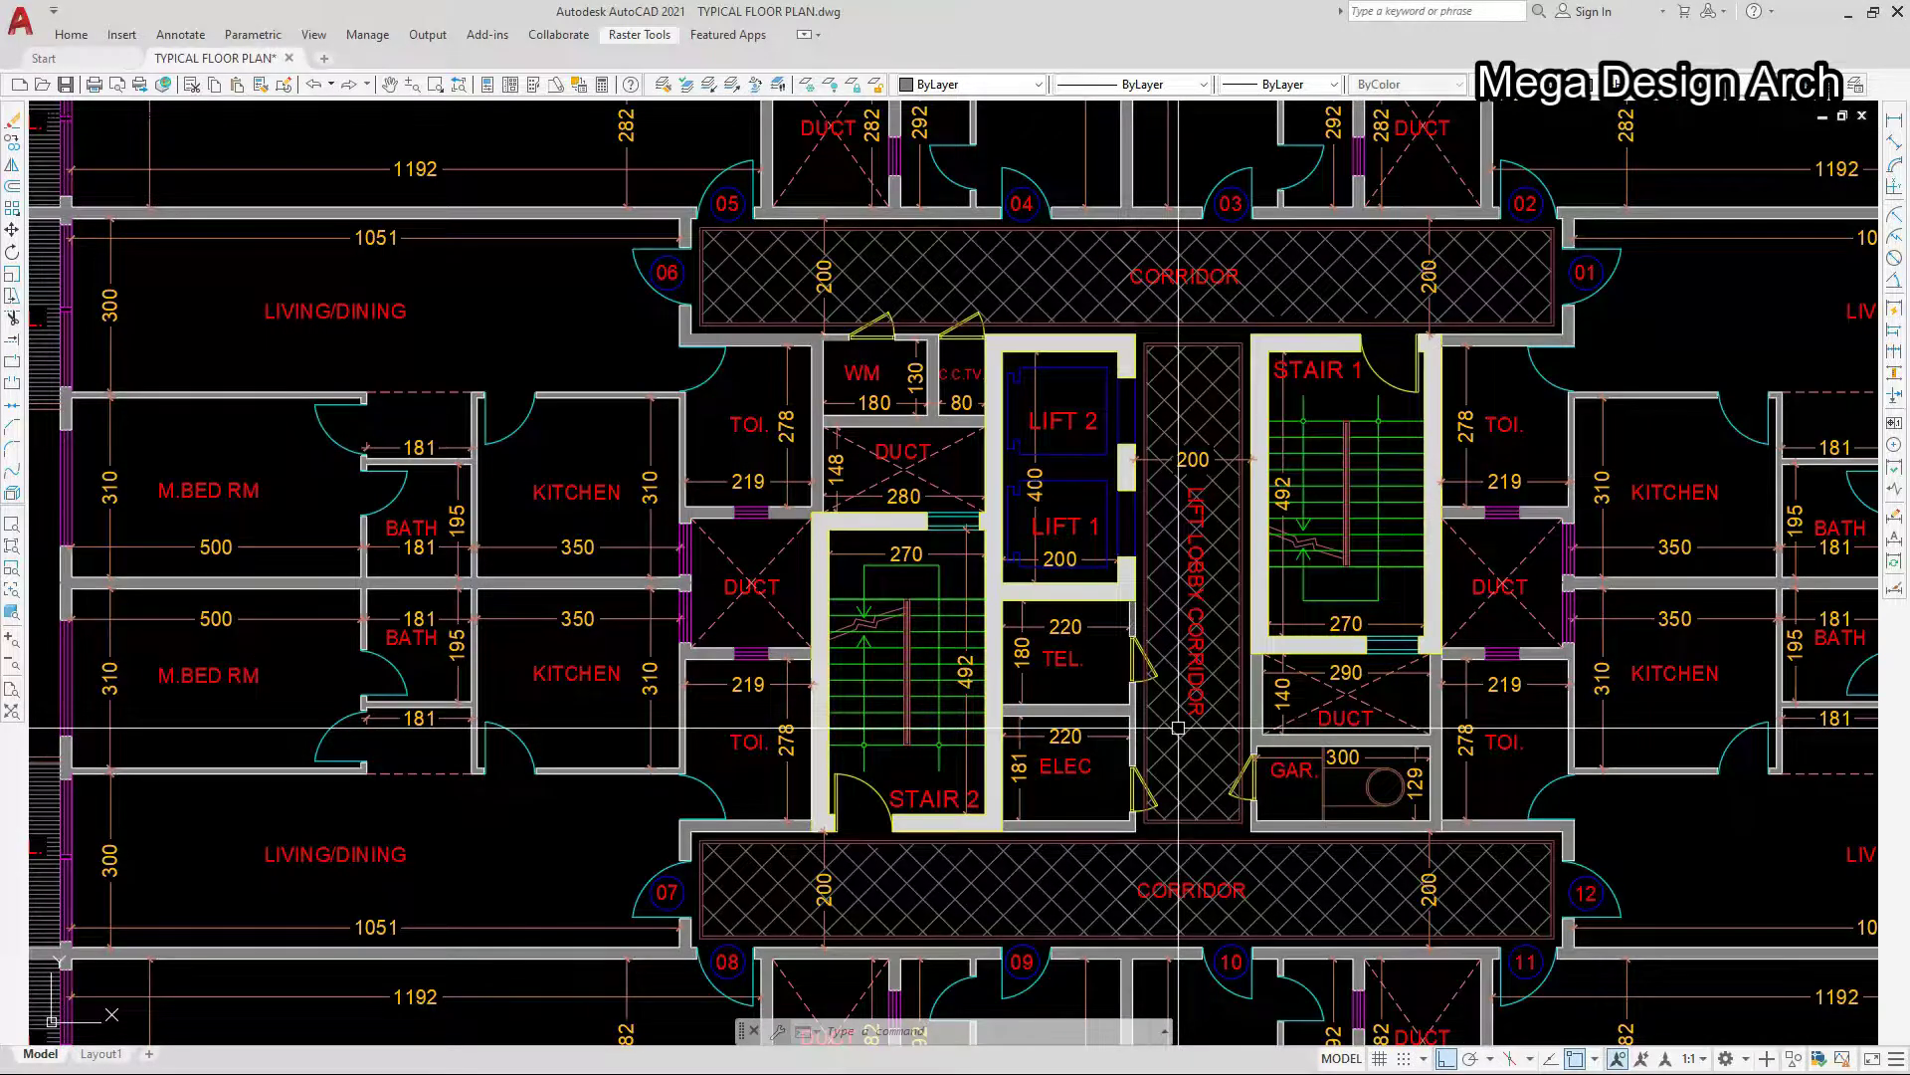
- Inspect the right-side flats around the core and the upper row of flats with their balconies
middle_drag(1226, 656, 764, 701)
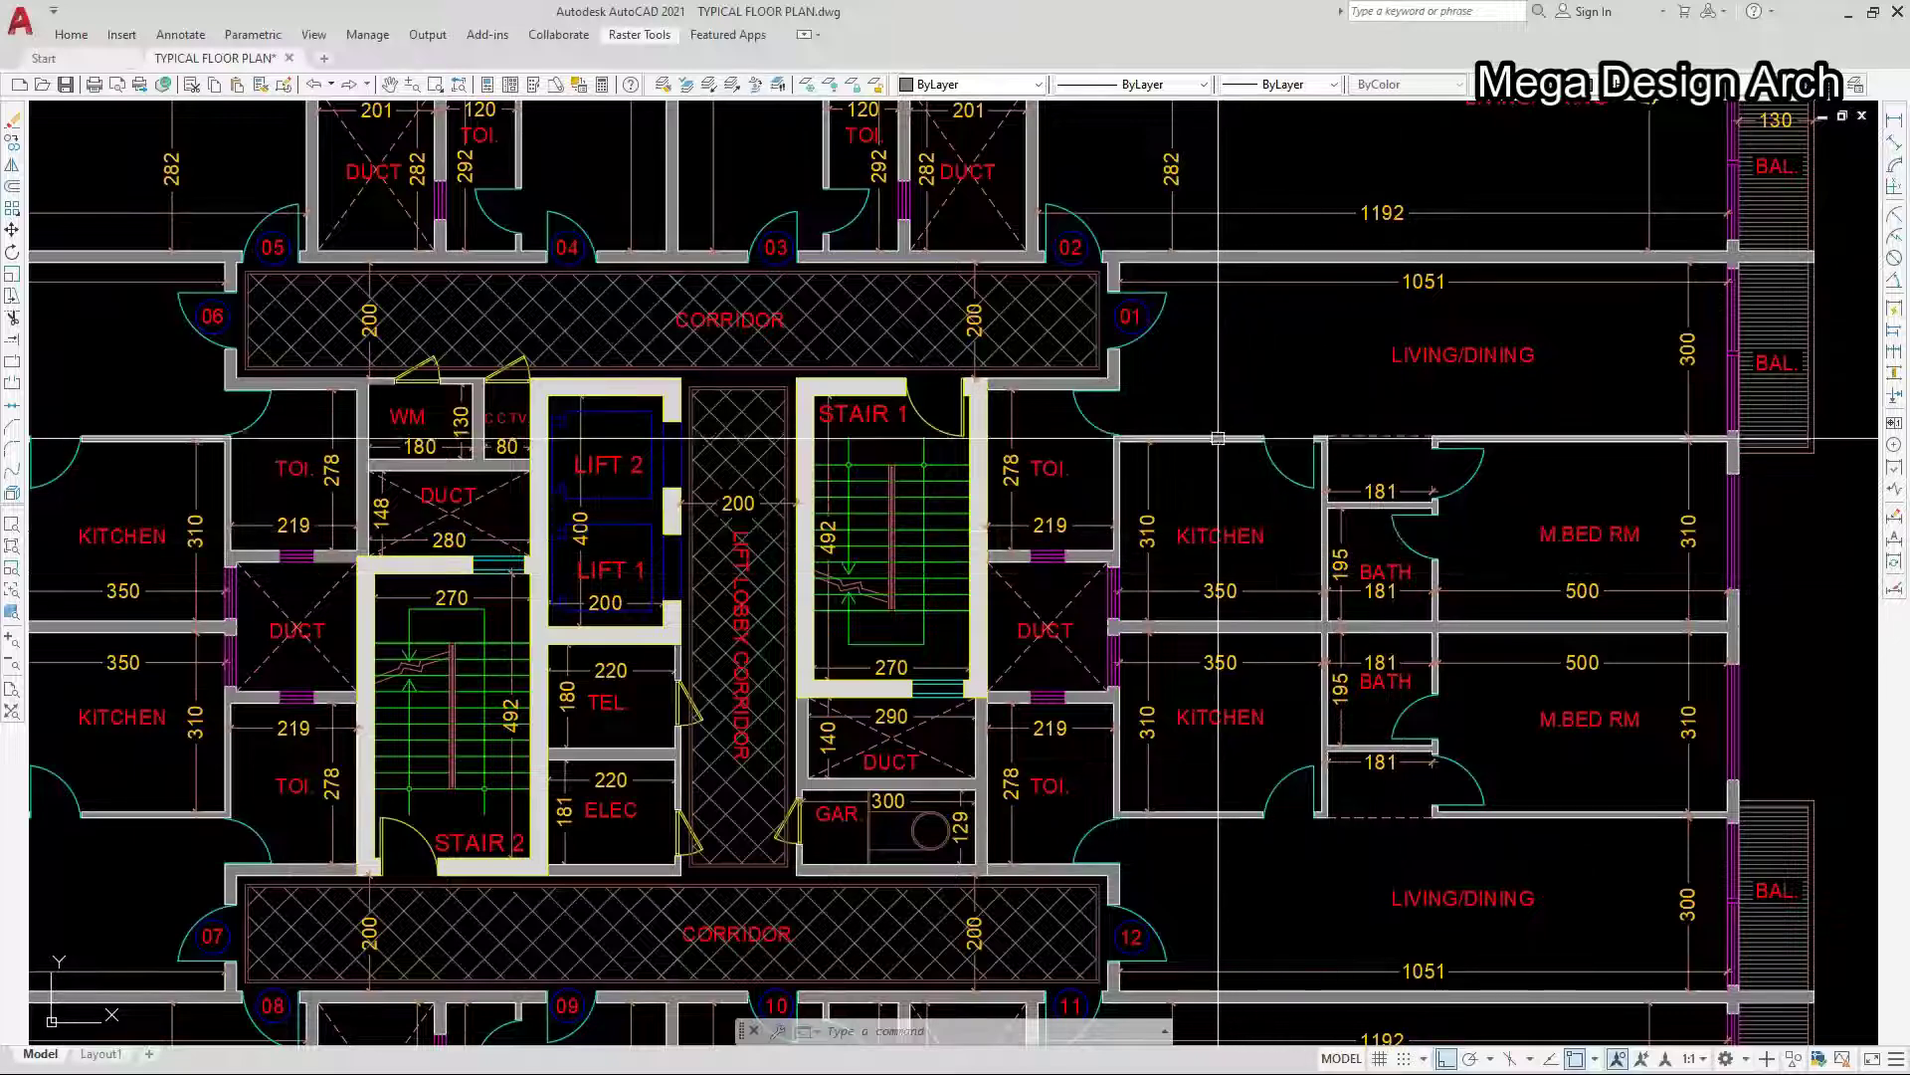
middle_drag(1218, 439, 1150, 1037)
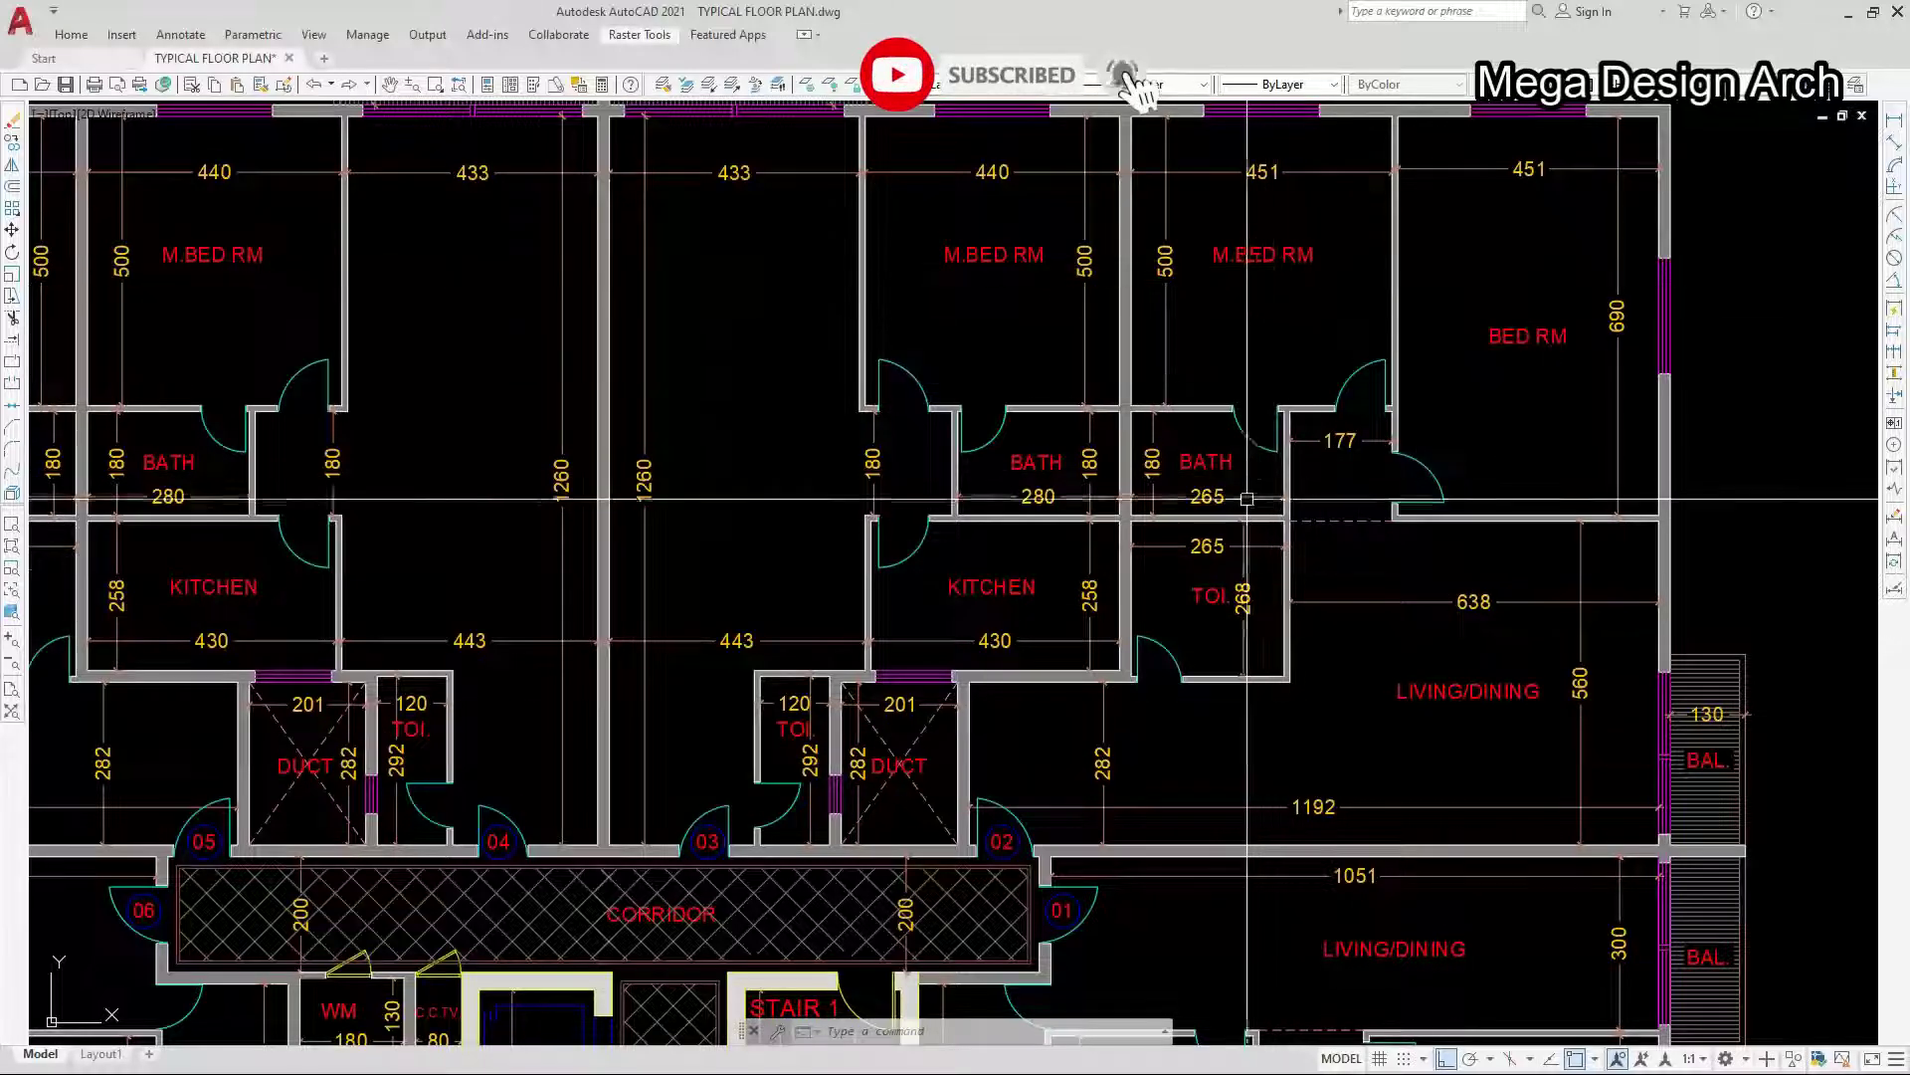
middle_drag(1113, 682, 1626, 717)
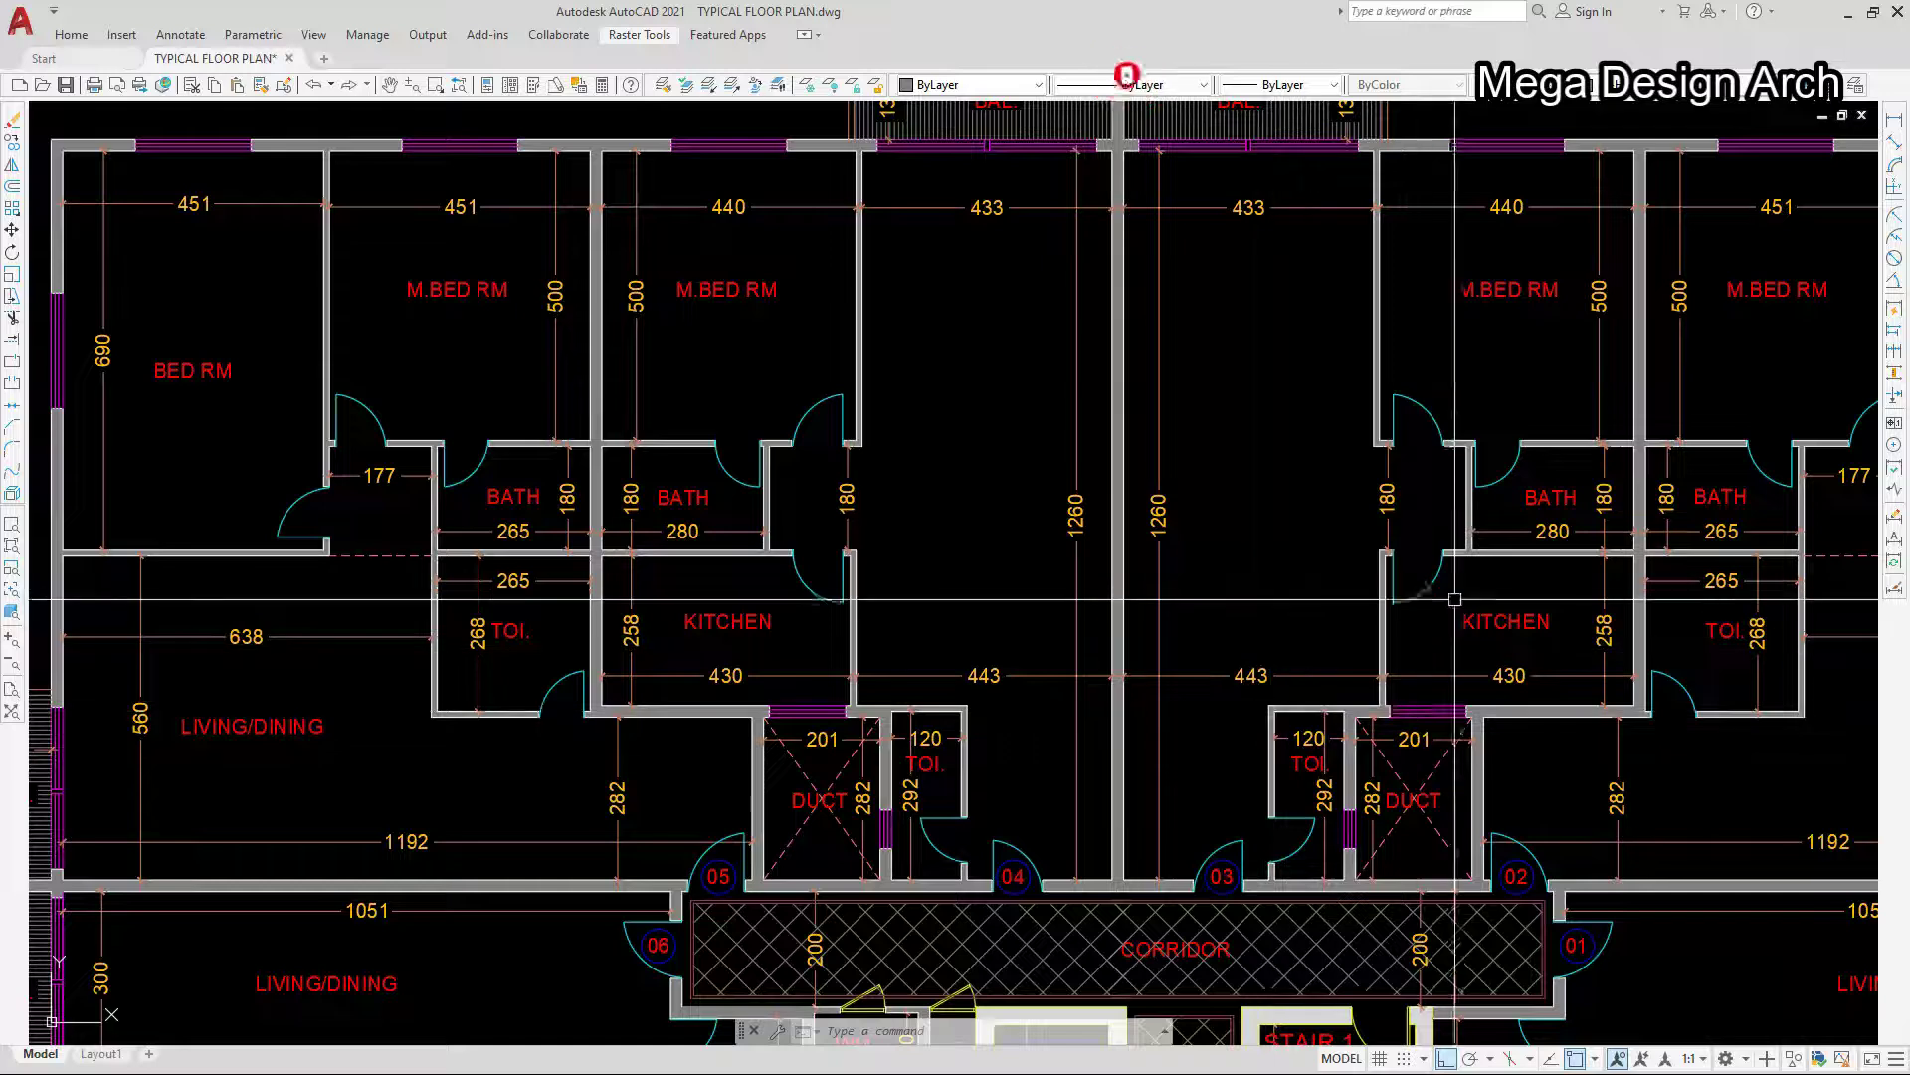
middle_drag(1413, 423, 1273, 572)
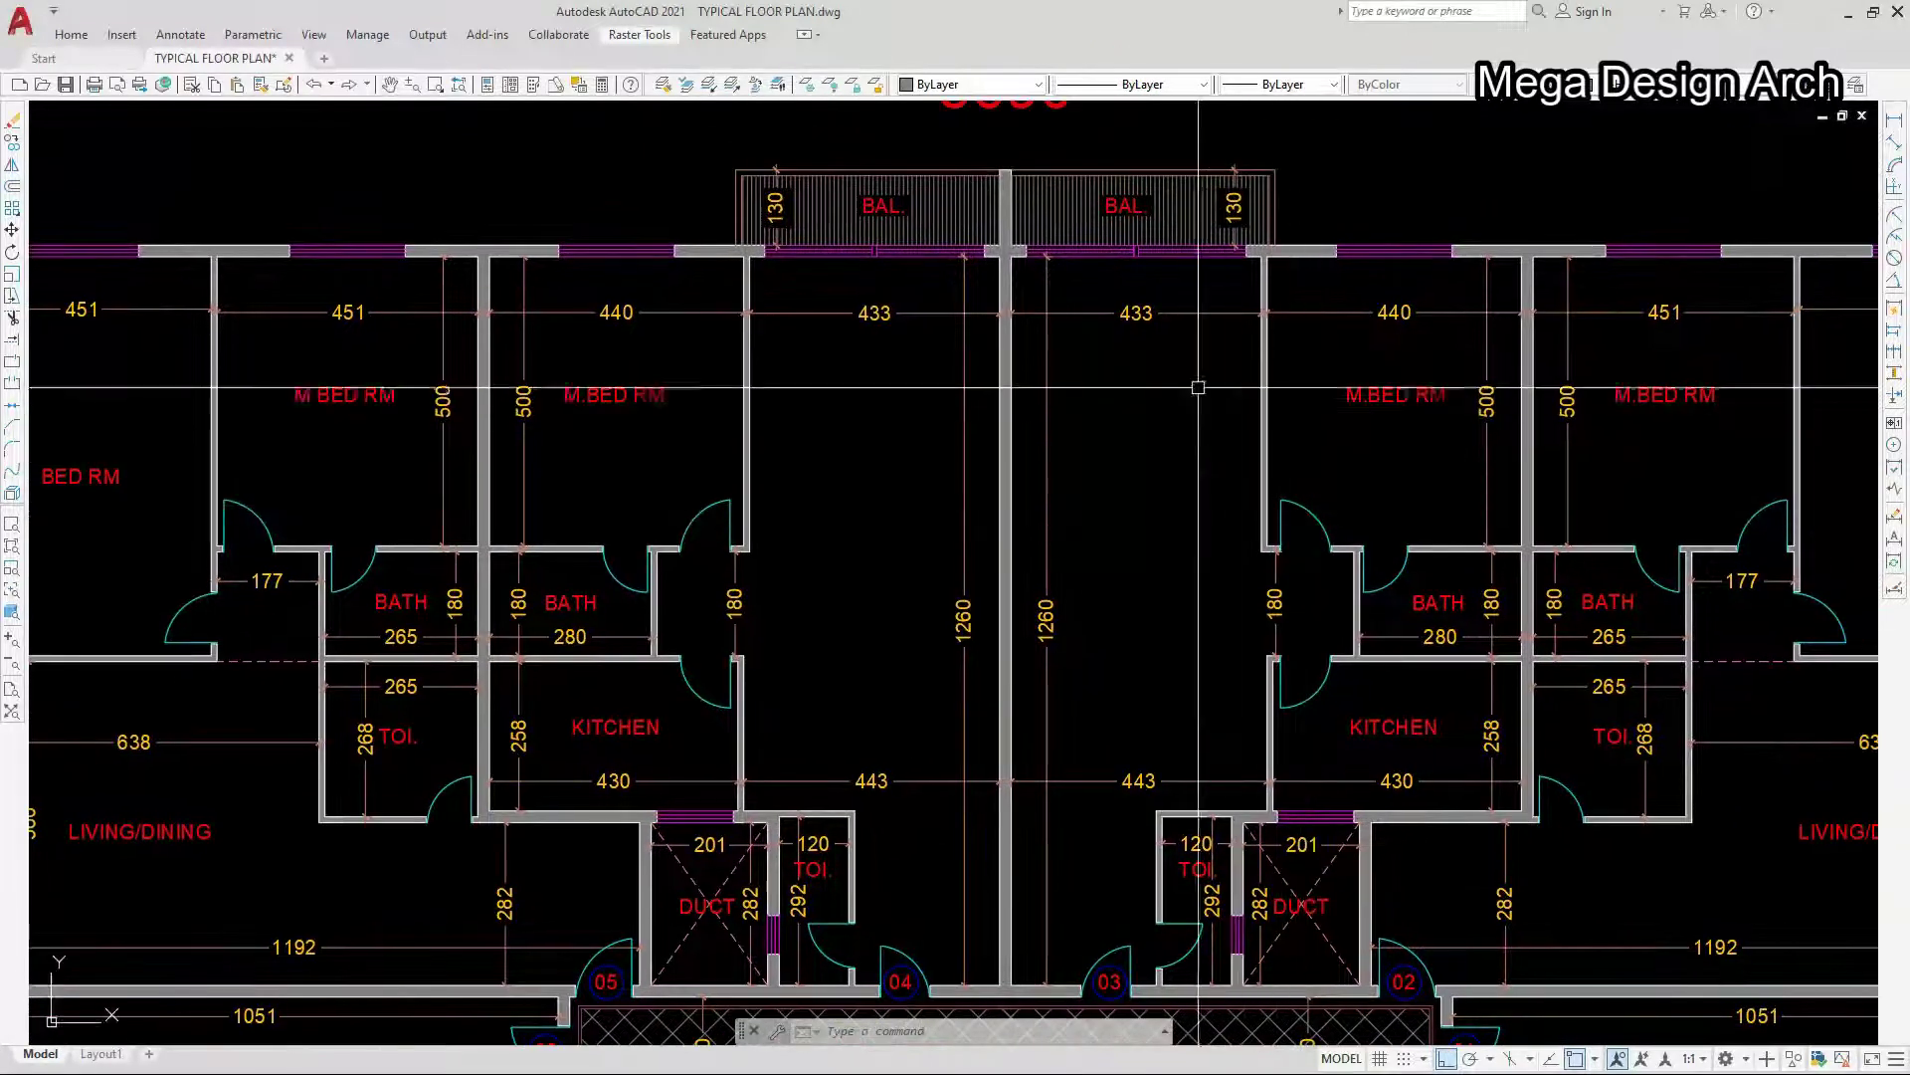
scroll(1282, 329, down, 5)
scroll(854, 550, up, 6)
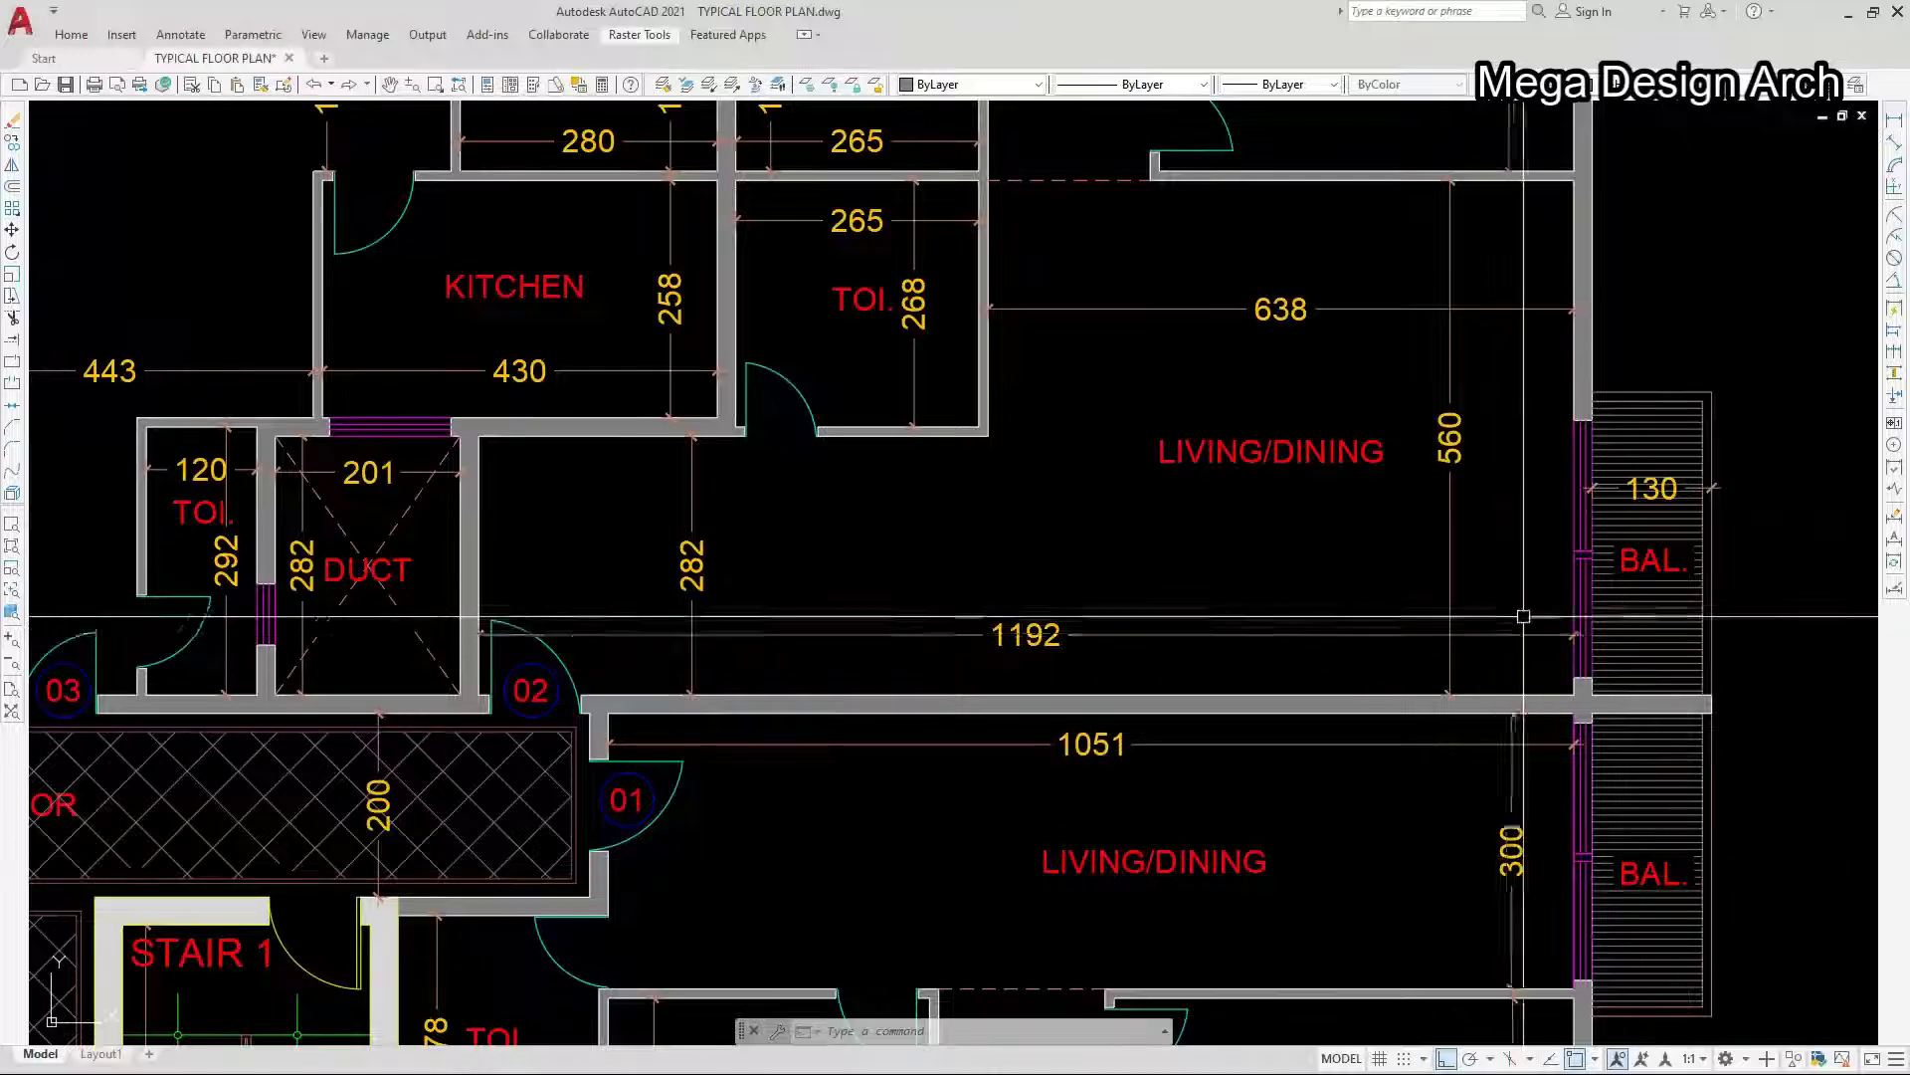
scroll(1501, 554, down, 7)
scroll(981, 418, down, 2)
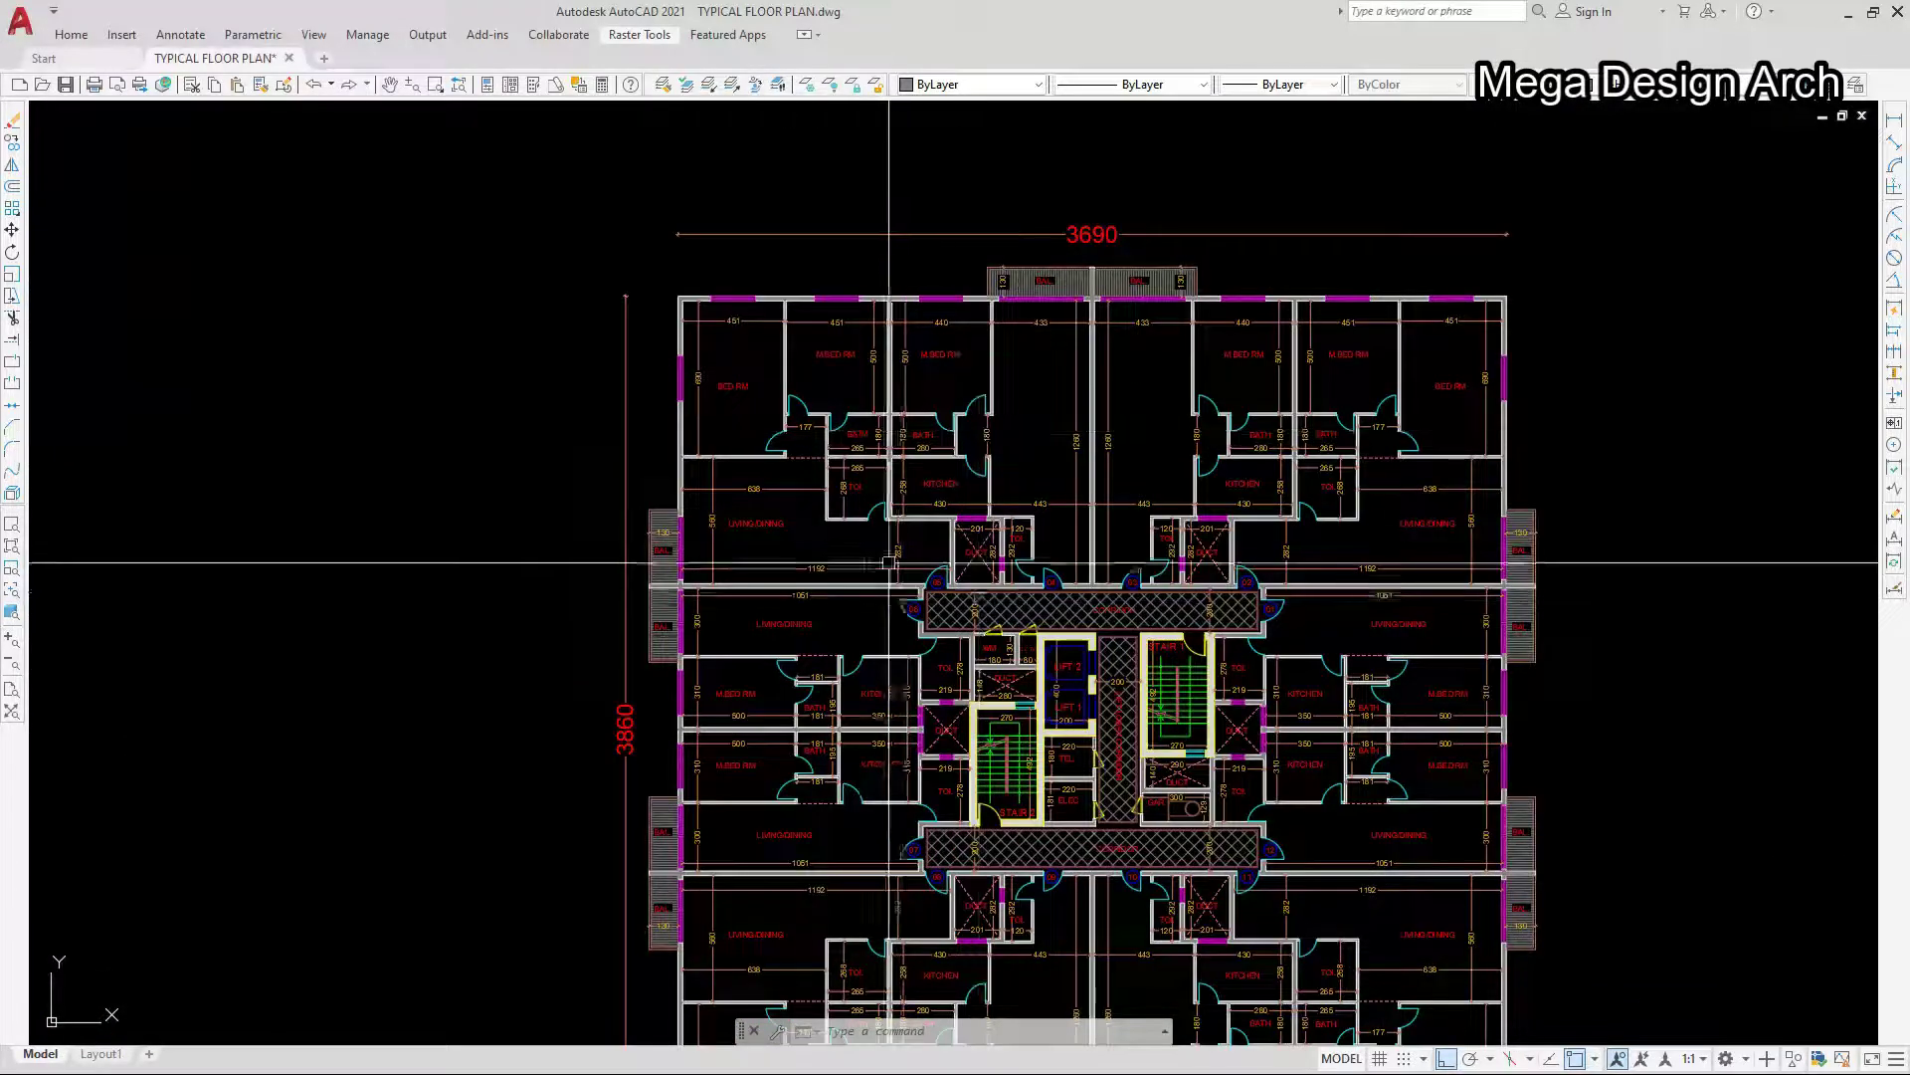
- Read the notes below the full plan giving the total number of flats and the flat types
scroll(852, 533, down, 3)
scroll(1023, 903, up, 7)
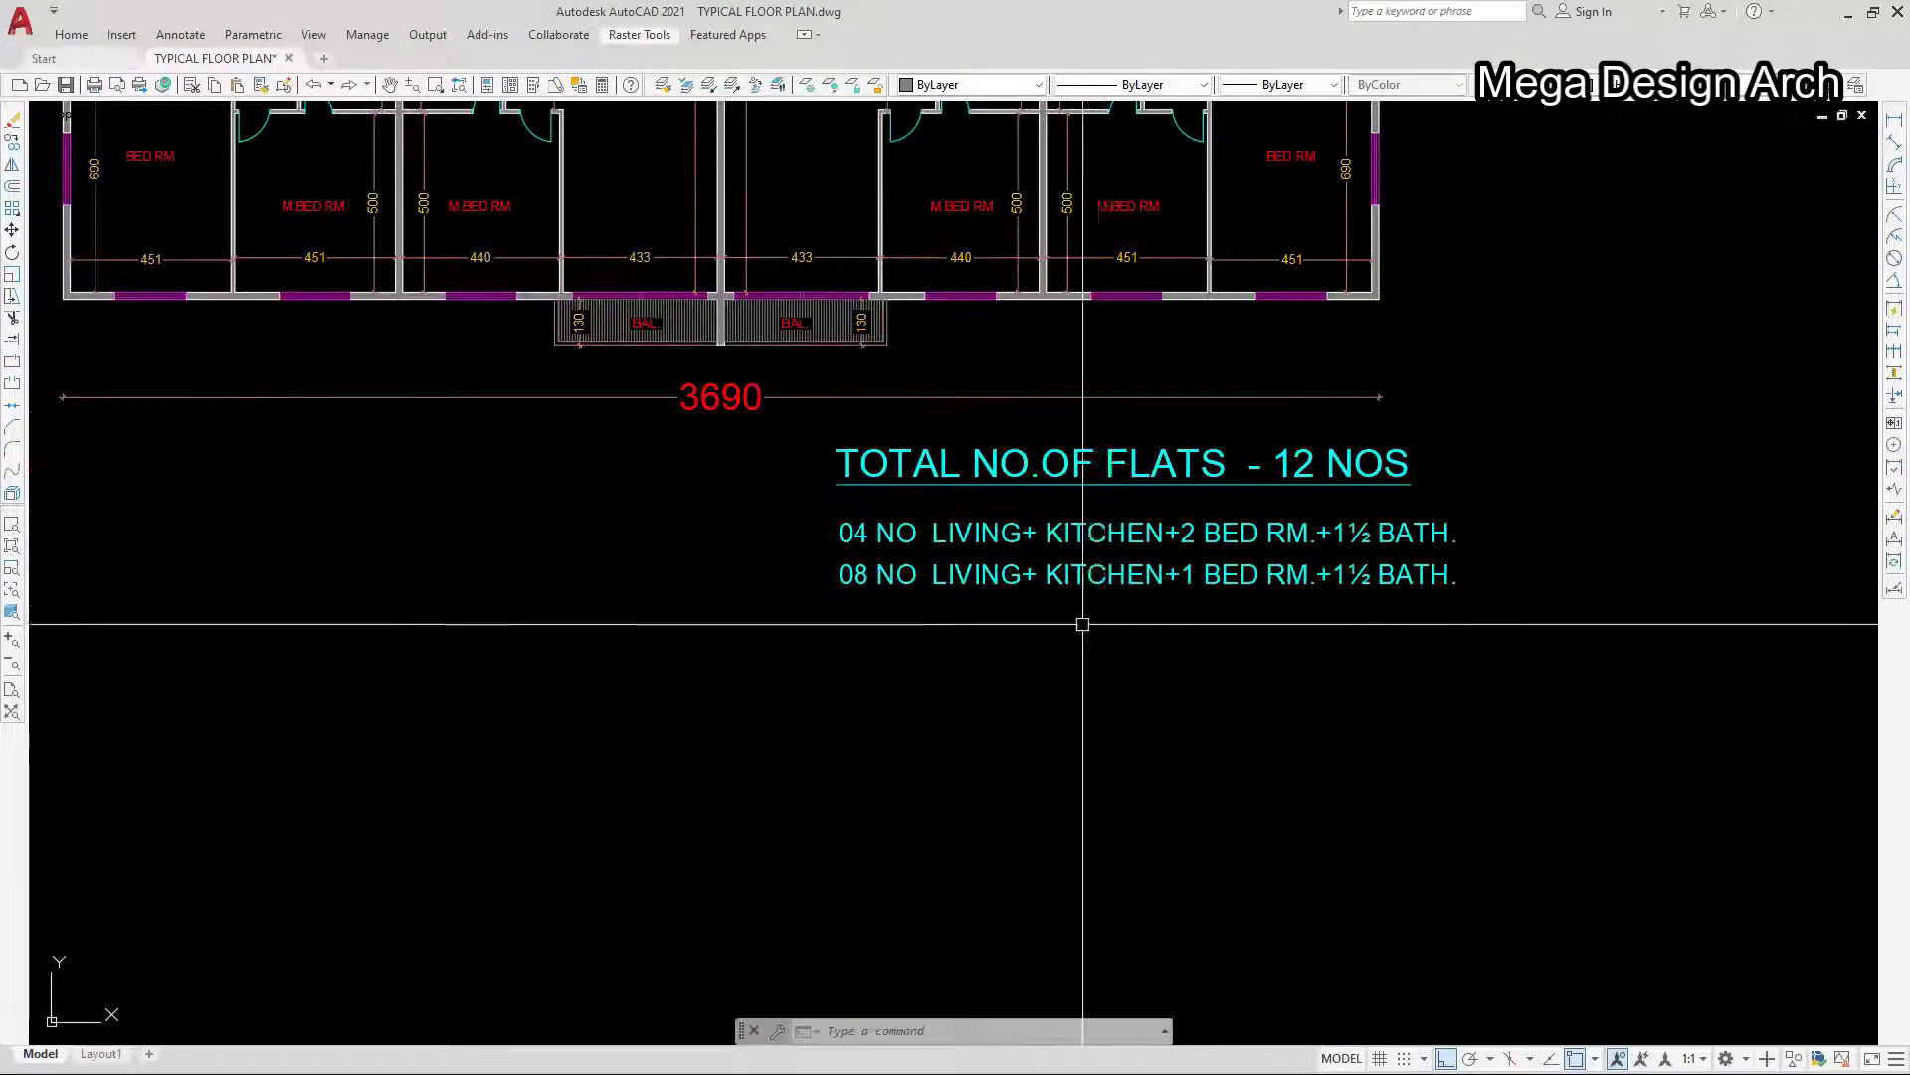
scroll(1084, 627, up, 3)
scroll(1084, 606, down, 1)
scroll(1261, 511, up, 1)
scroll(1174, 534, down, 1)
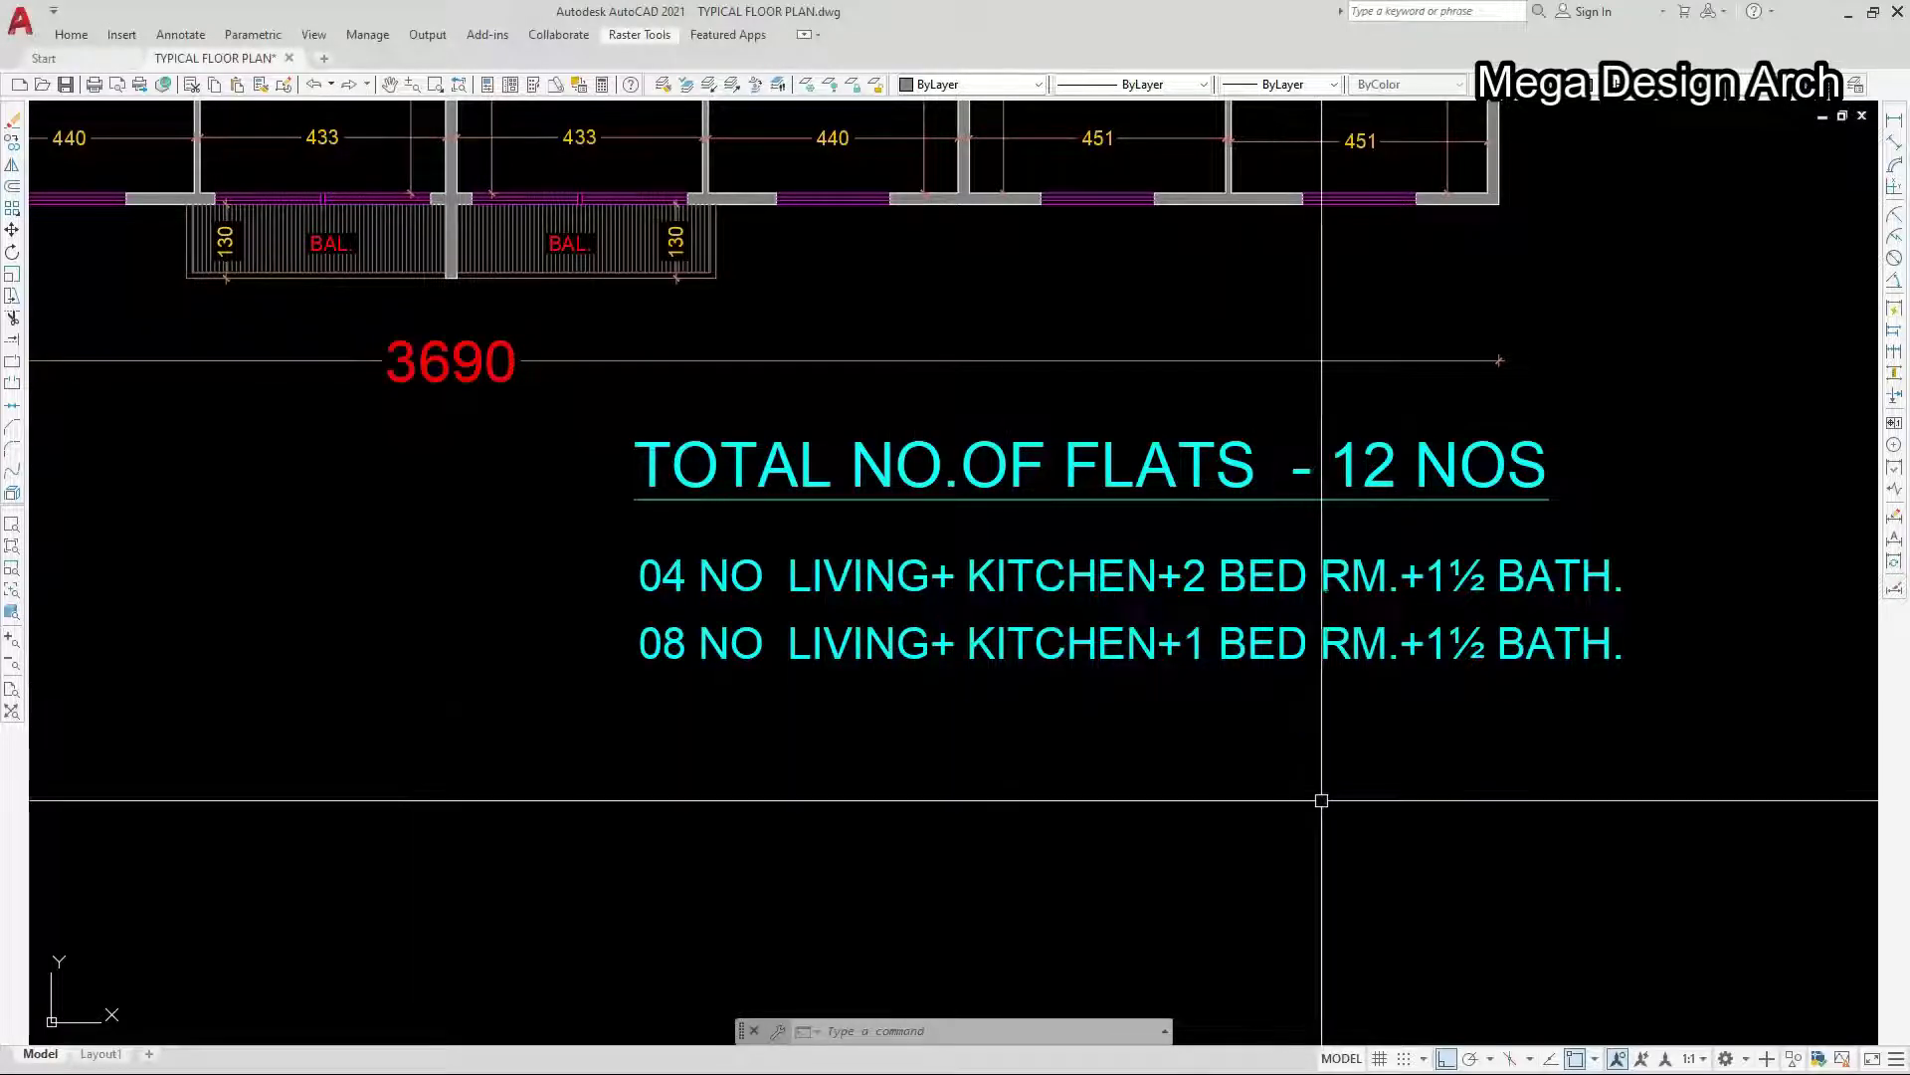
- Review the full plan's overall width and height dimensions and compare it with the partial plan beside it
scroll(1321, 800, down, 6)
scroll(1113, 402, up, 4)
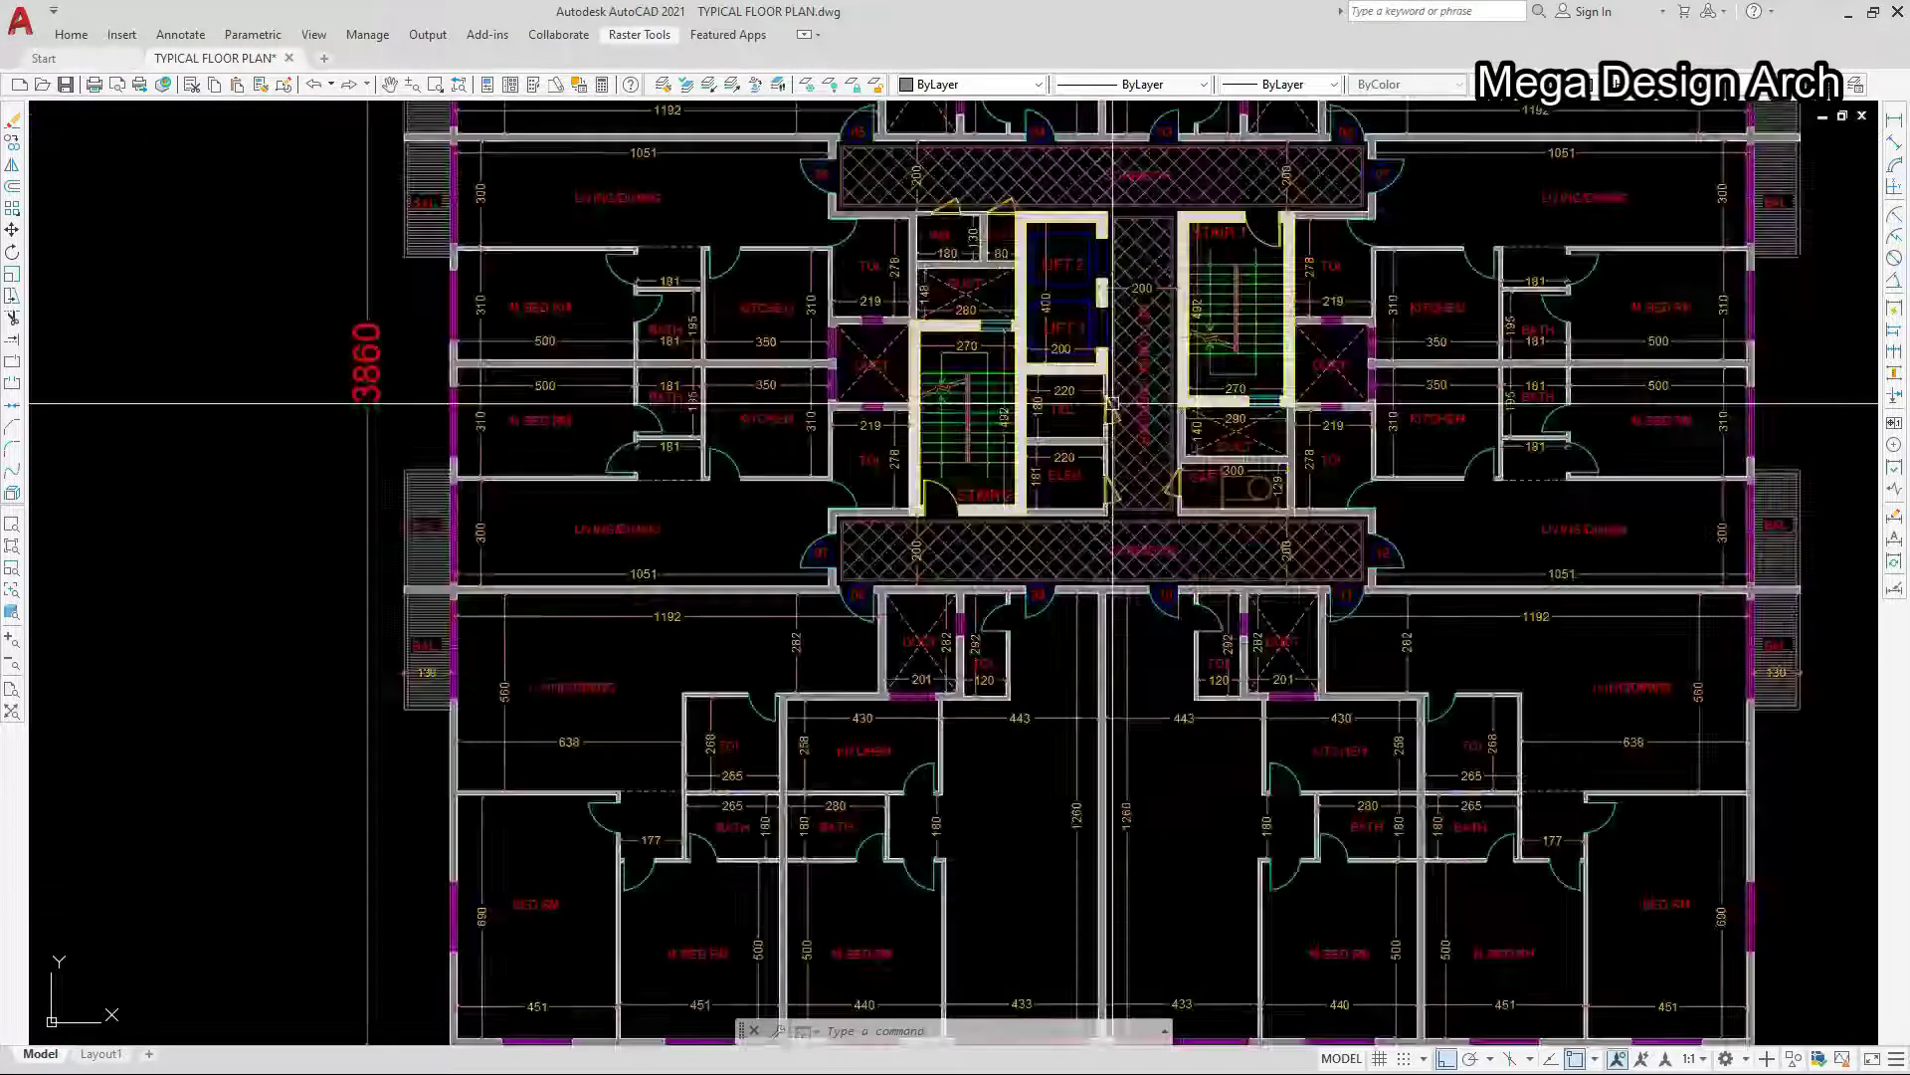
scroll(1112, 403, down, 5)
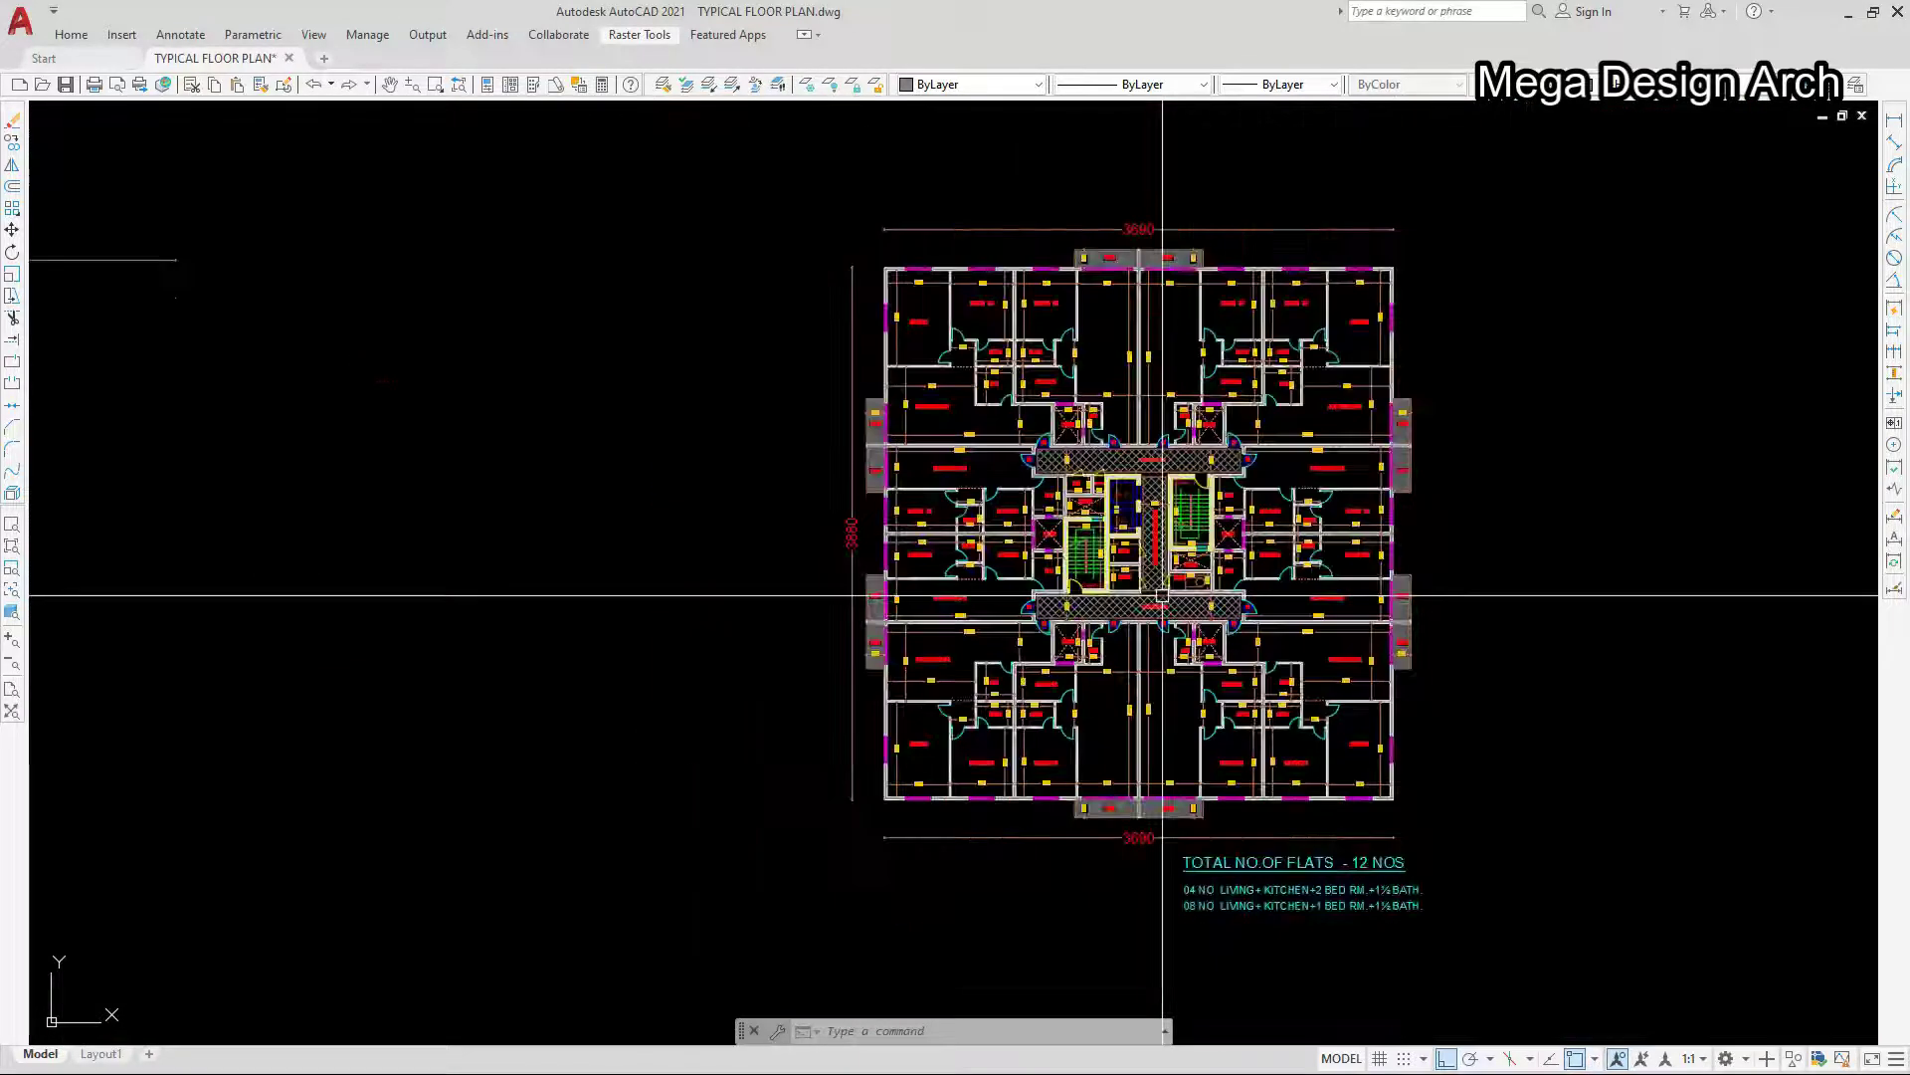
scroll(1163, 595, down, 2)
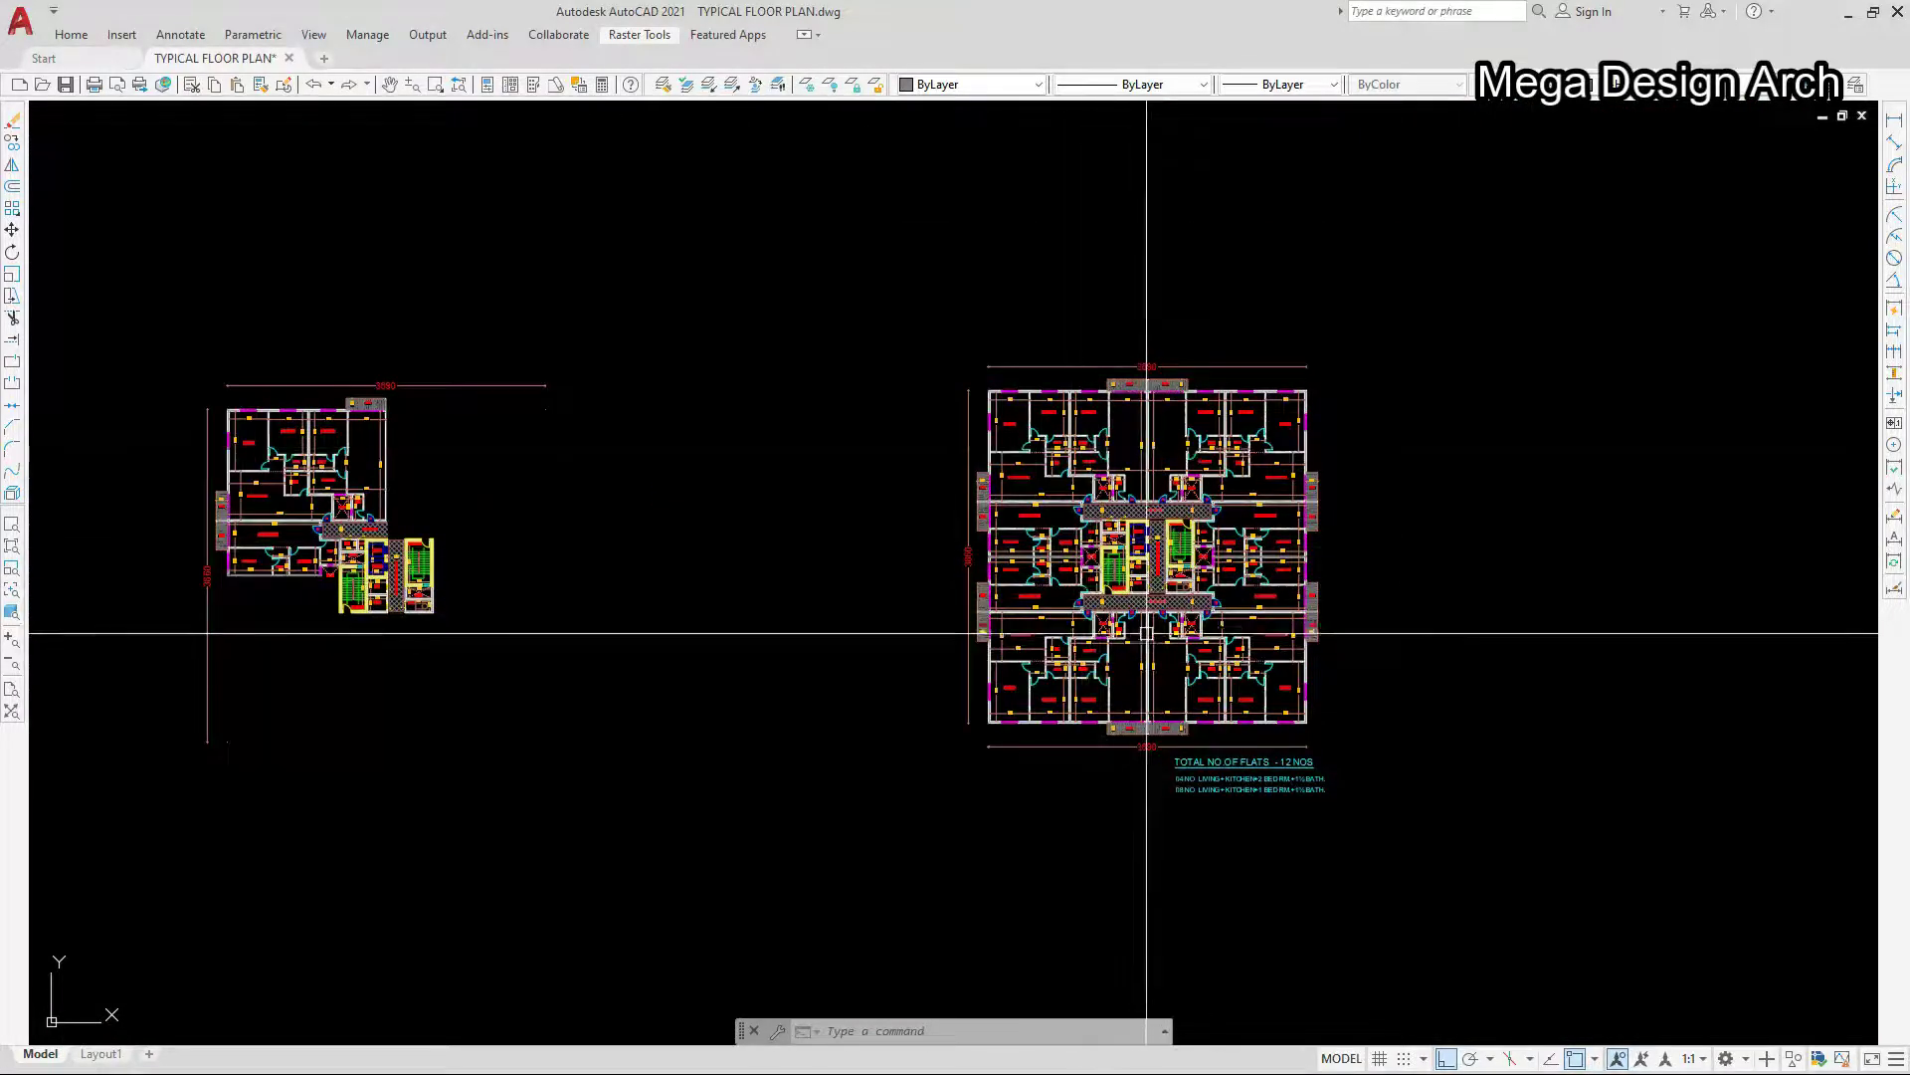
scroll(1134, 378, up, 6)
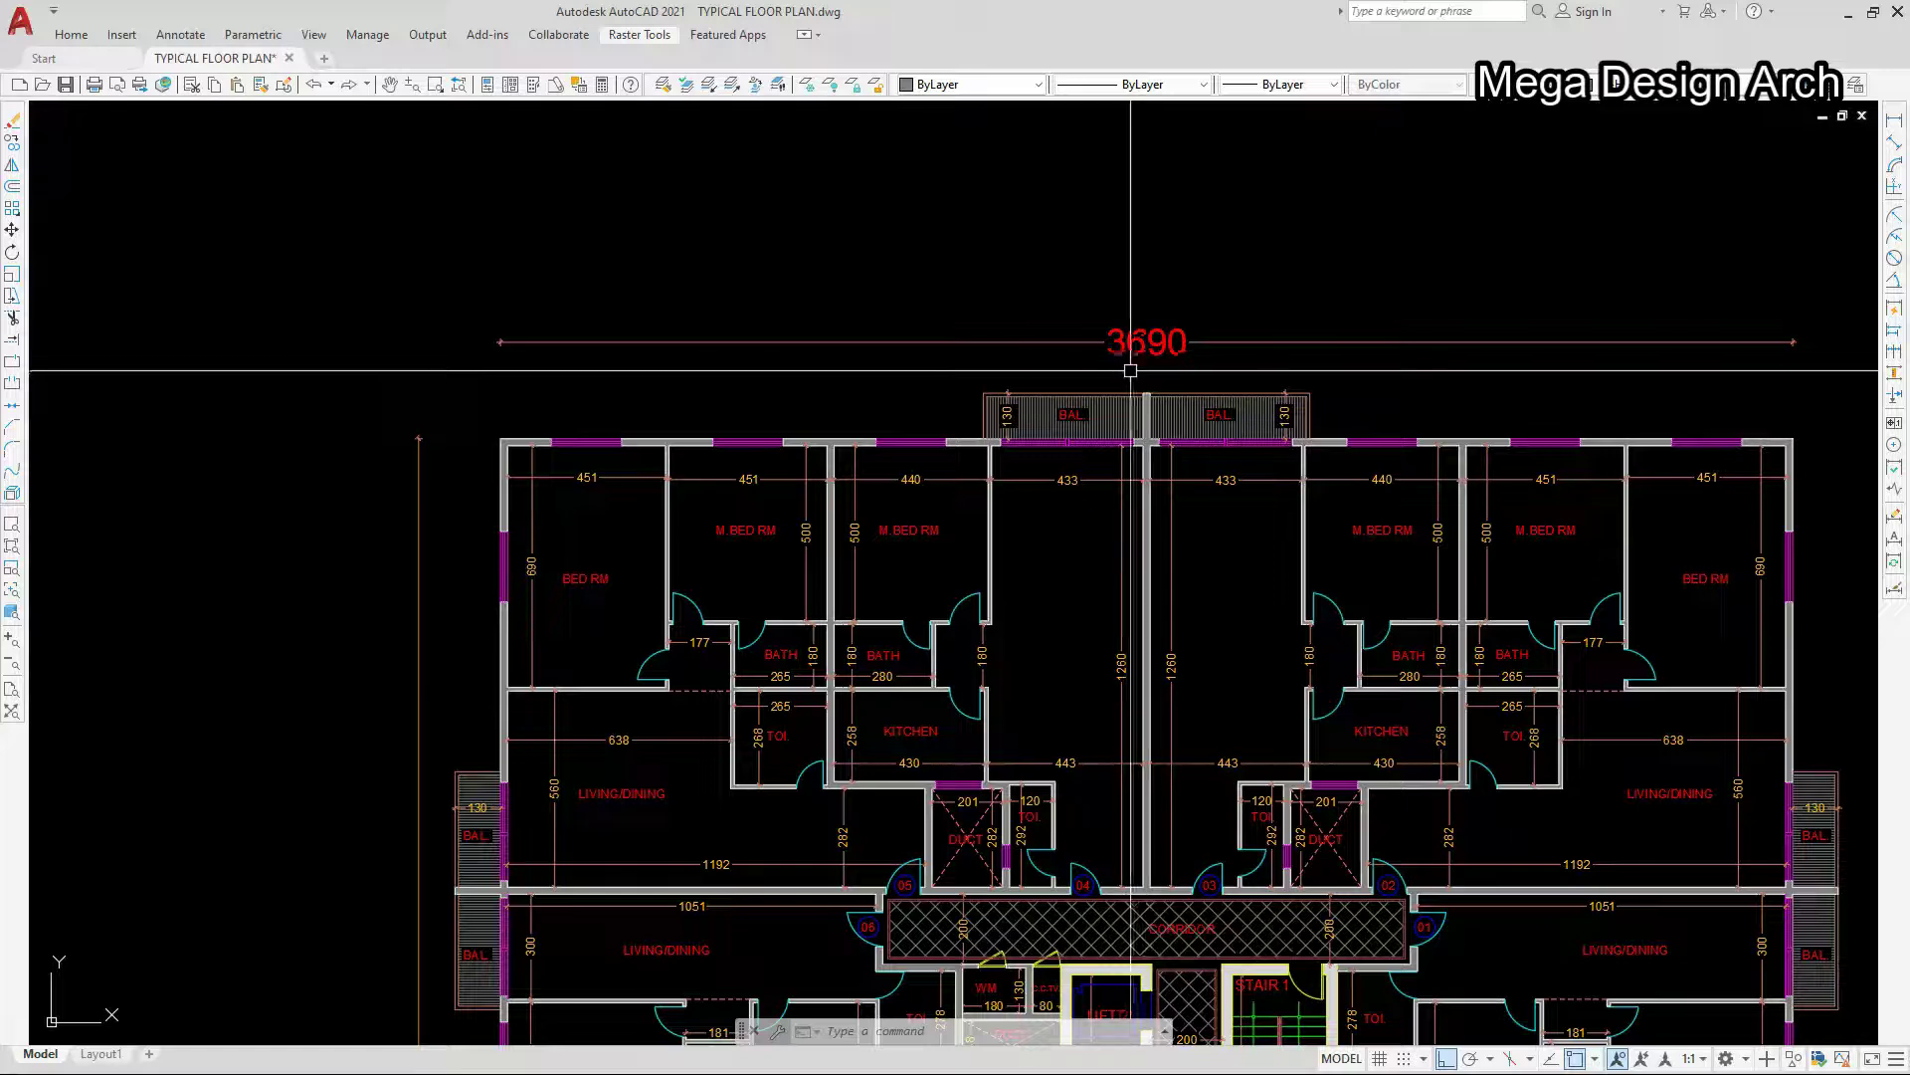
scroll(1130, 370, down, 2)
scroll(682, 861, up, 4)
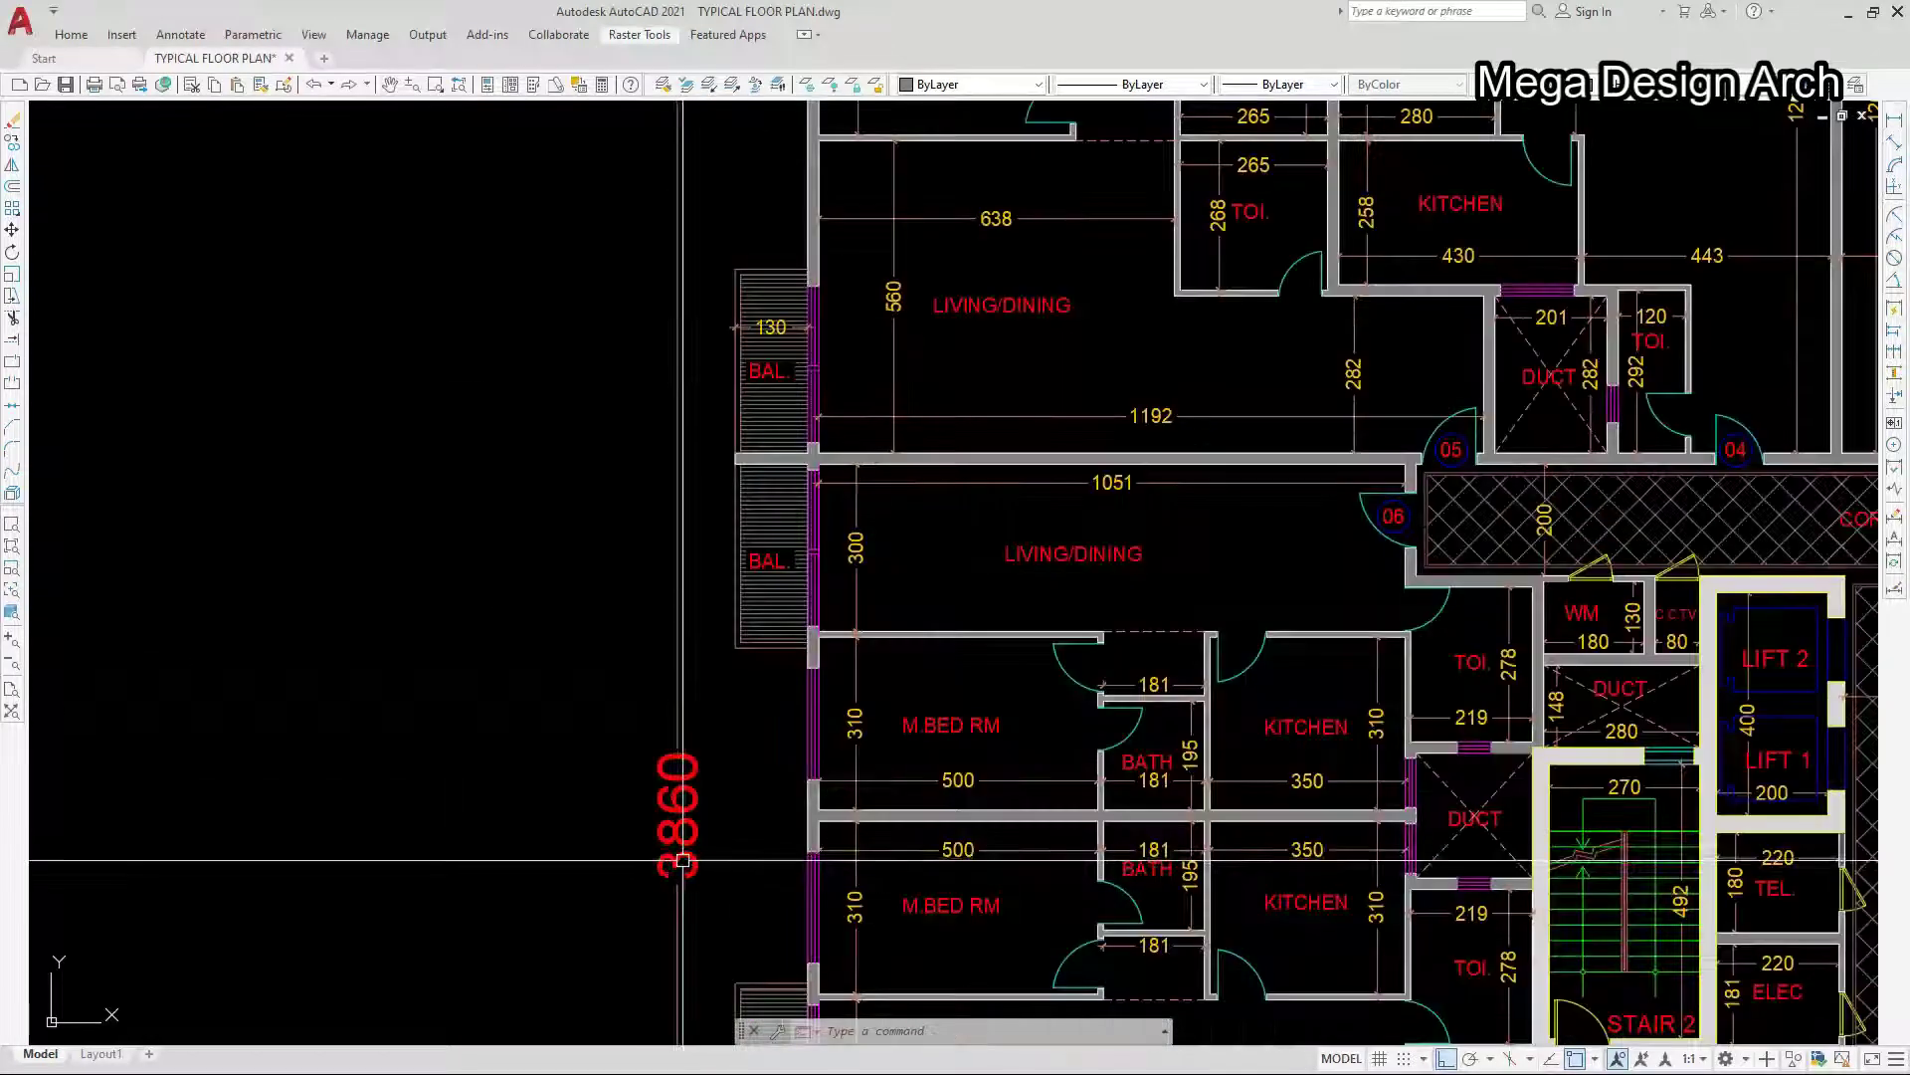
scroll(597, 538, down, 6)
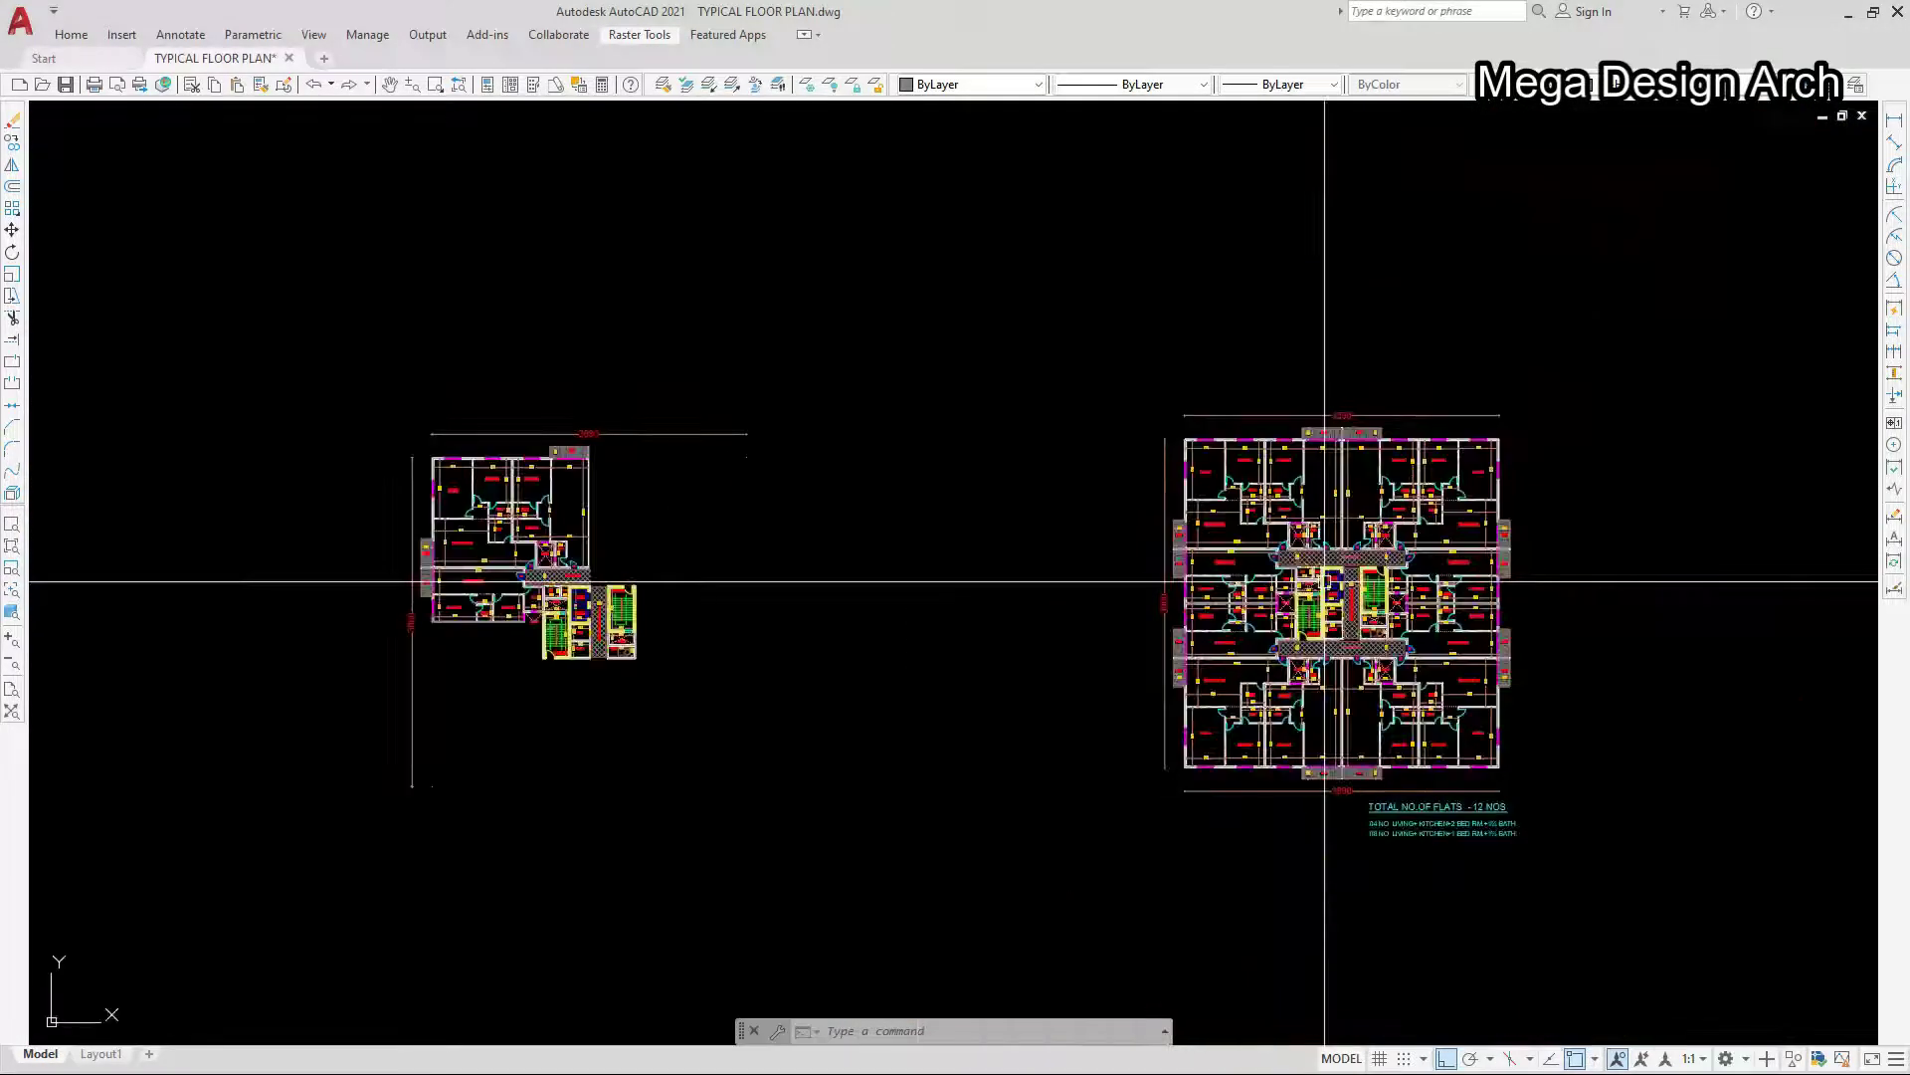
- Examine the partial plan's flats 01, 02 and 03, including their rooms, entrances, corridor and adjoining core
scroll(536, 528, up, 5)
scroll(780, 584, down, 3)
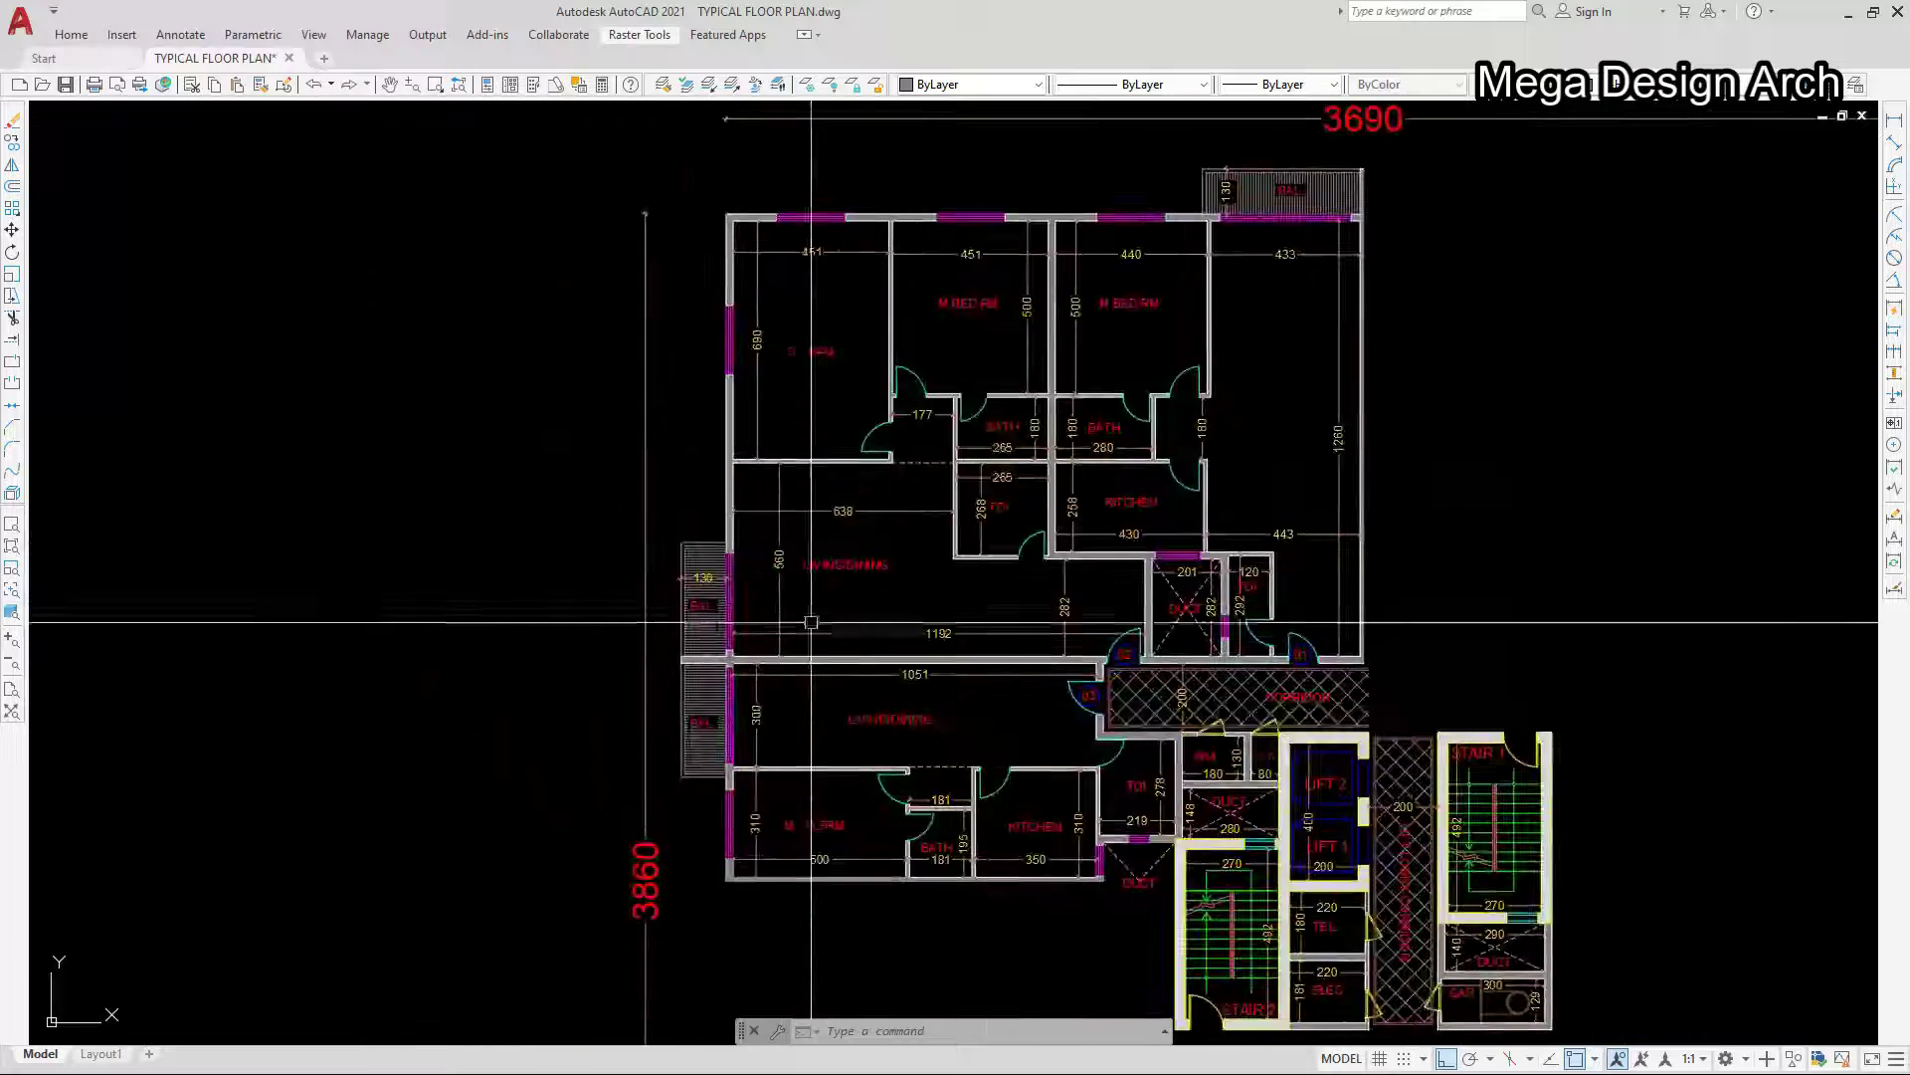
scroll(991, 721, up, 2)
scroll(1000, 735, up, 2)
scroll(1010, 748, down, 2)
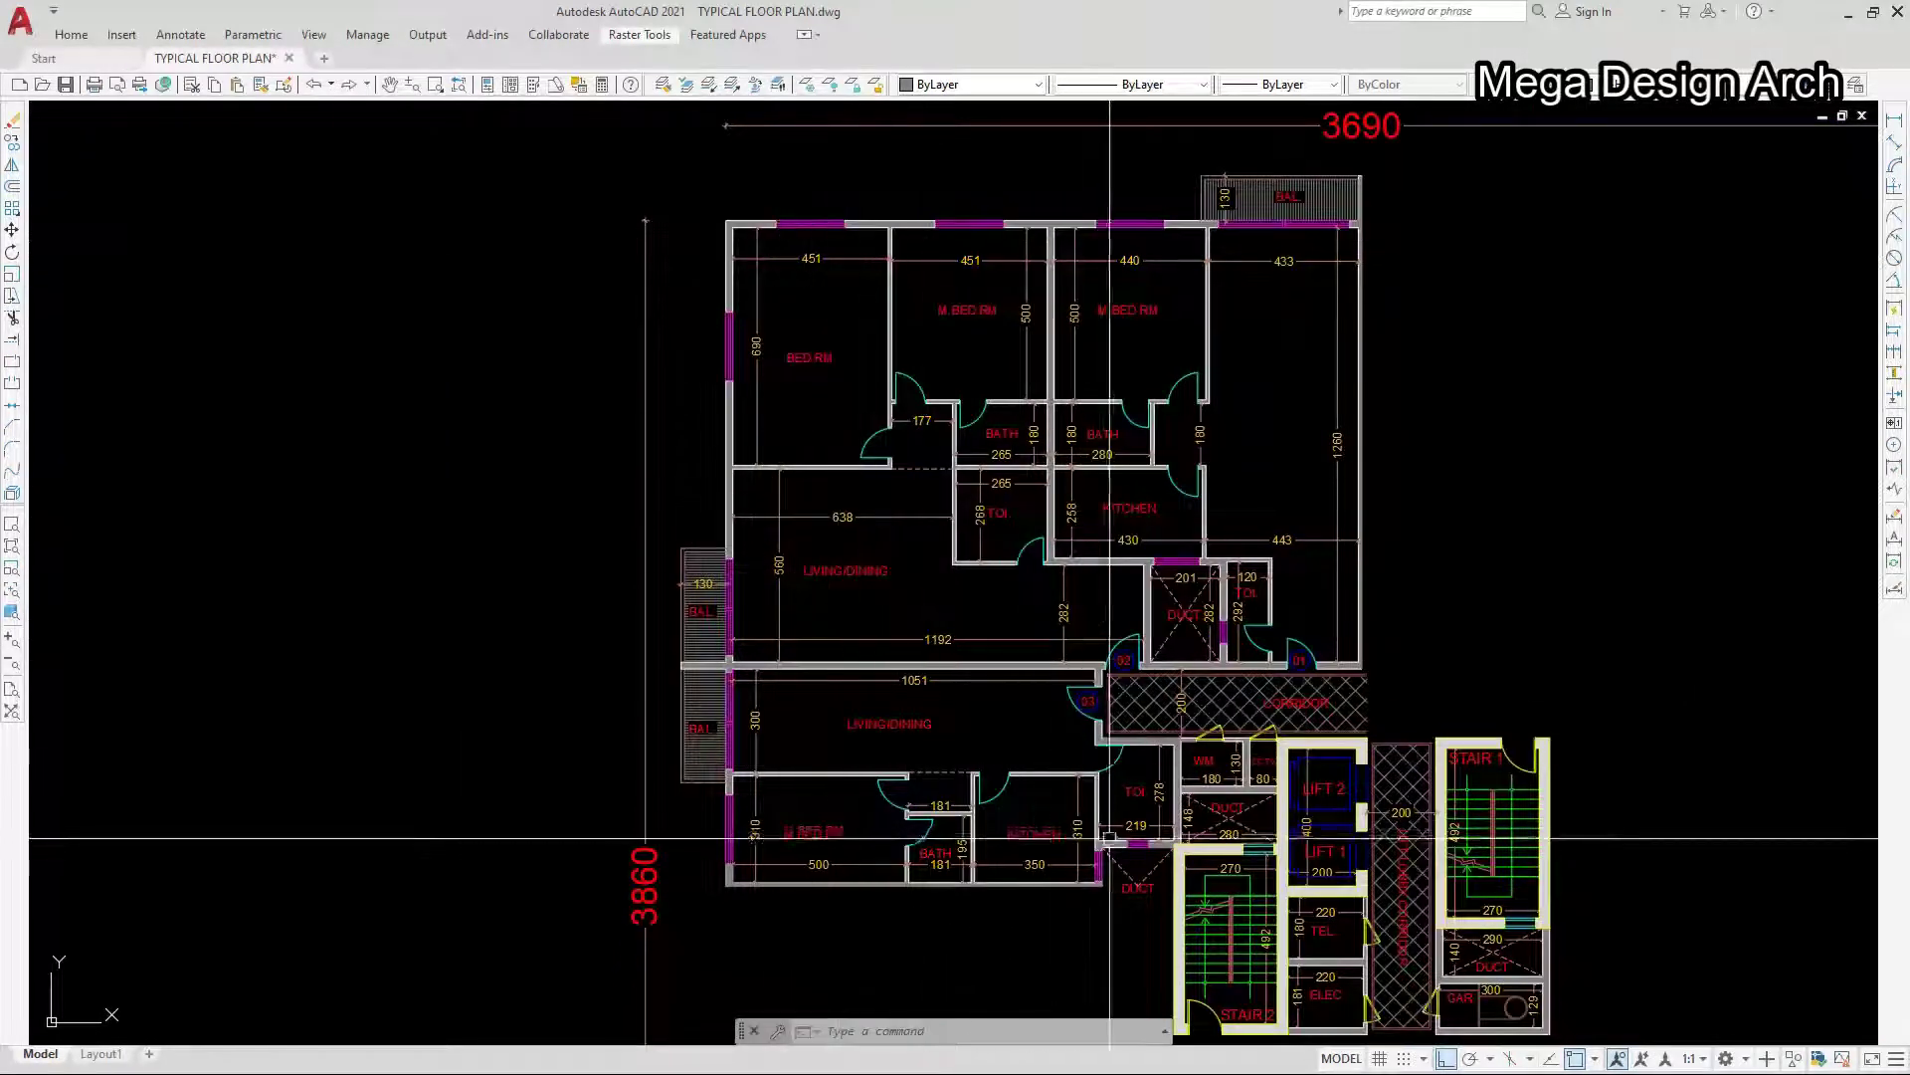
scroll(1165, 852, up, 4)
scroll(1164, 853, down, 4)
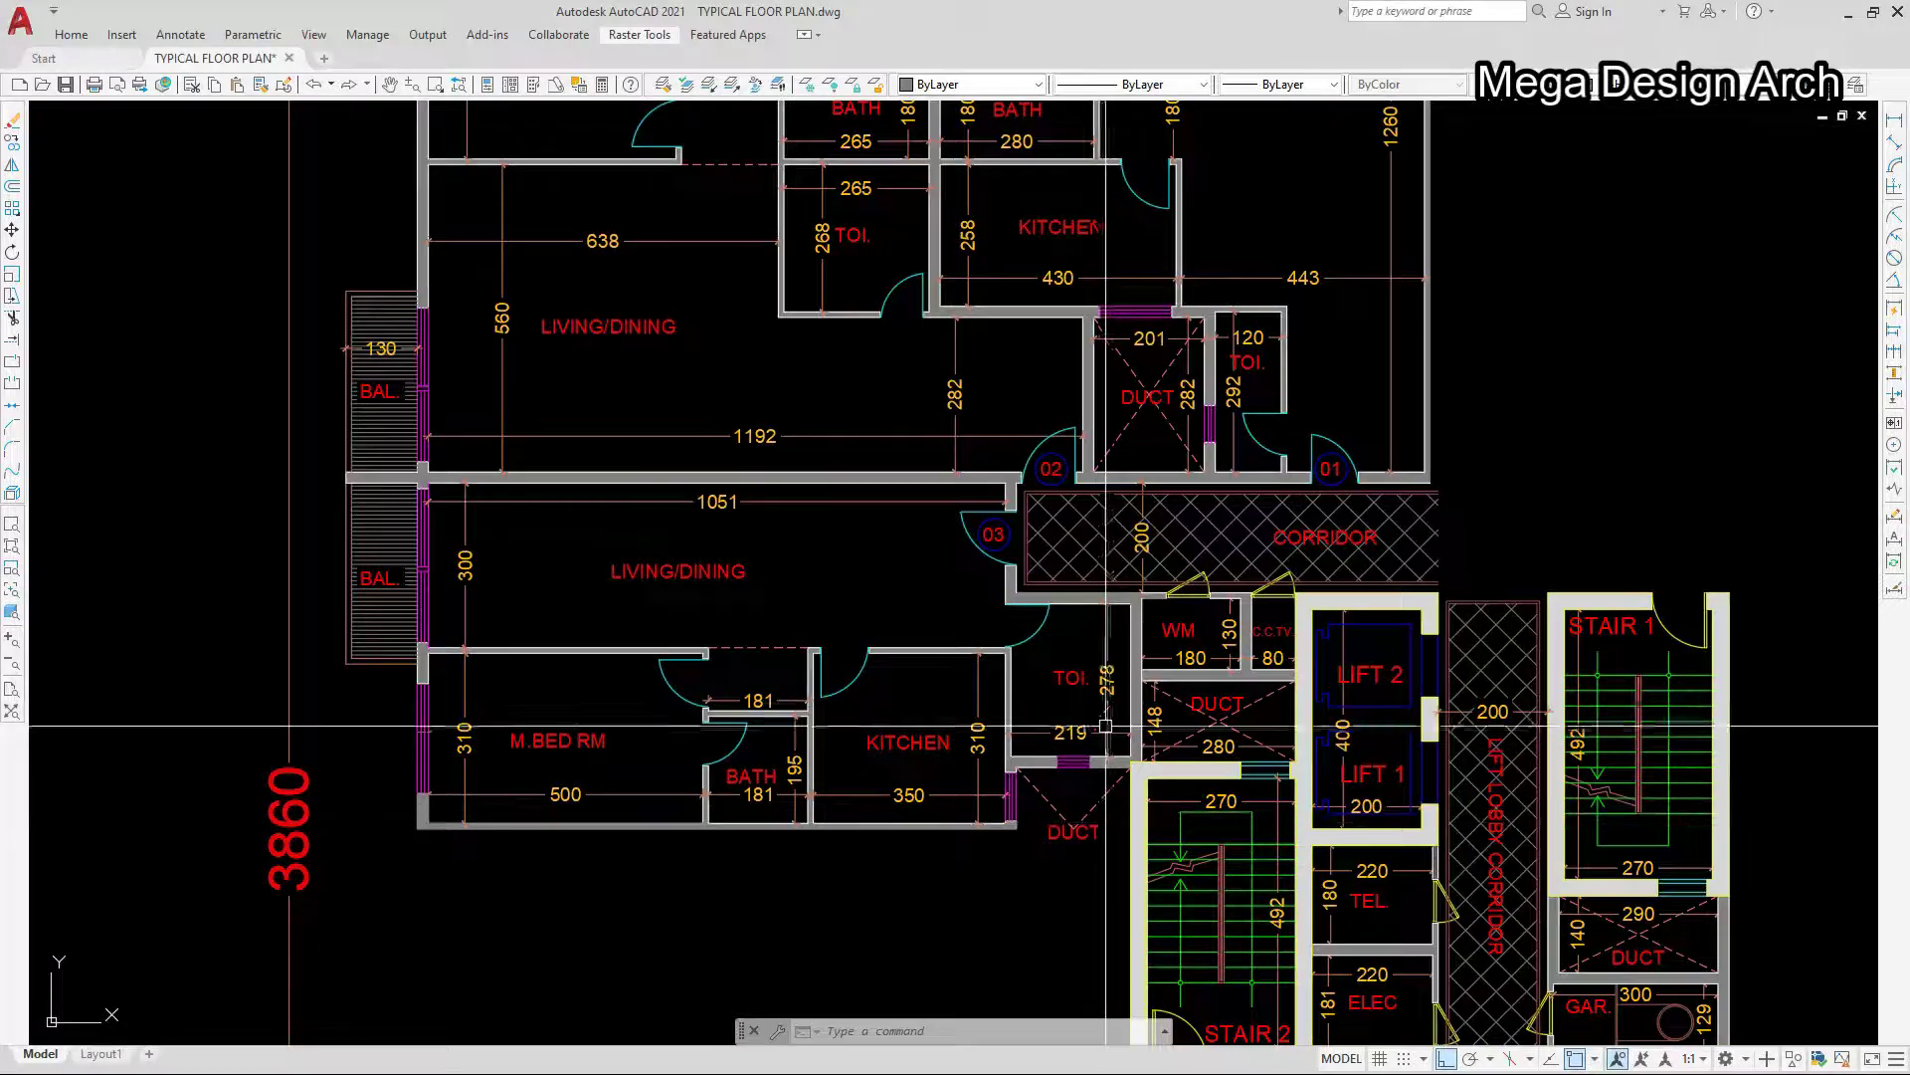
scroll(1102, 694, up, 4)
scroll(1103, 687, down, 4)
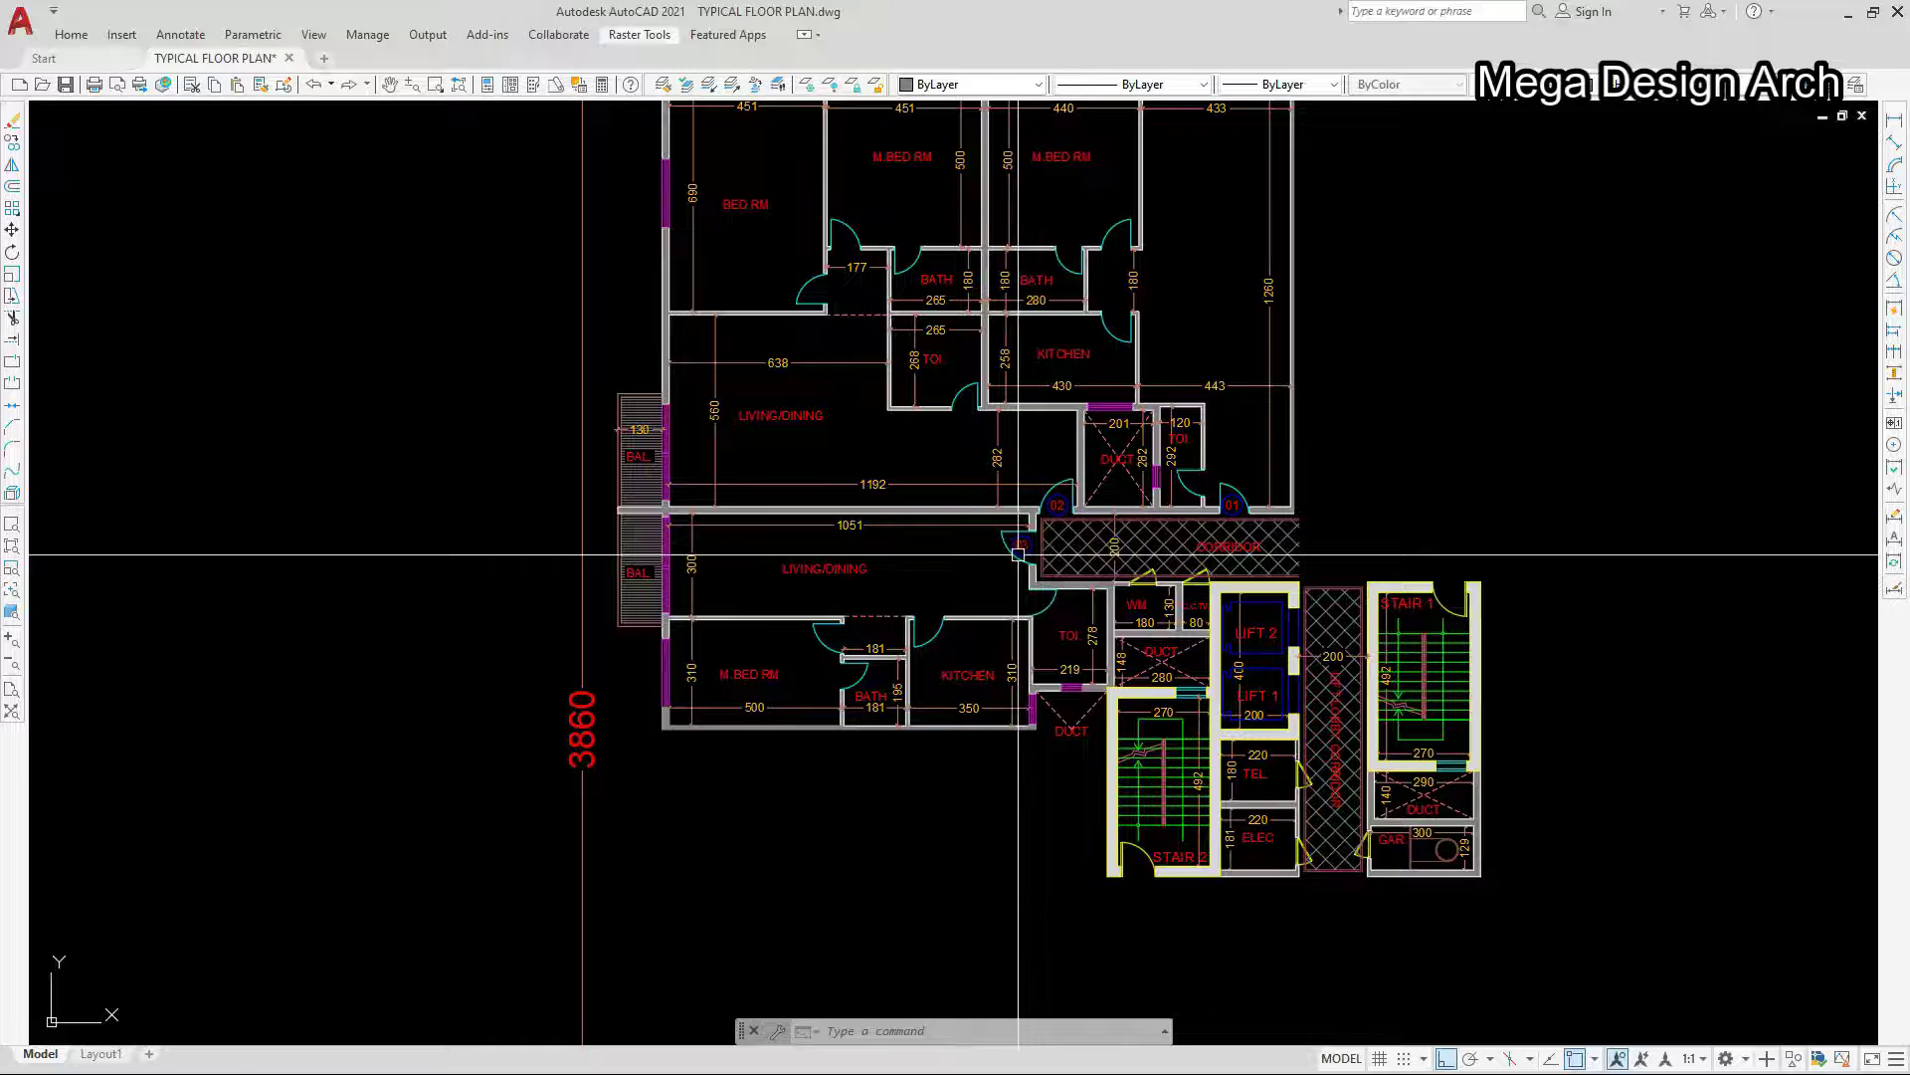
scroll(1230, 428, up, 8)
scroll(1144, 826, down, 4)
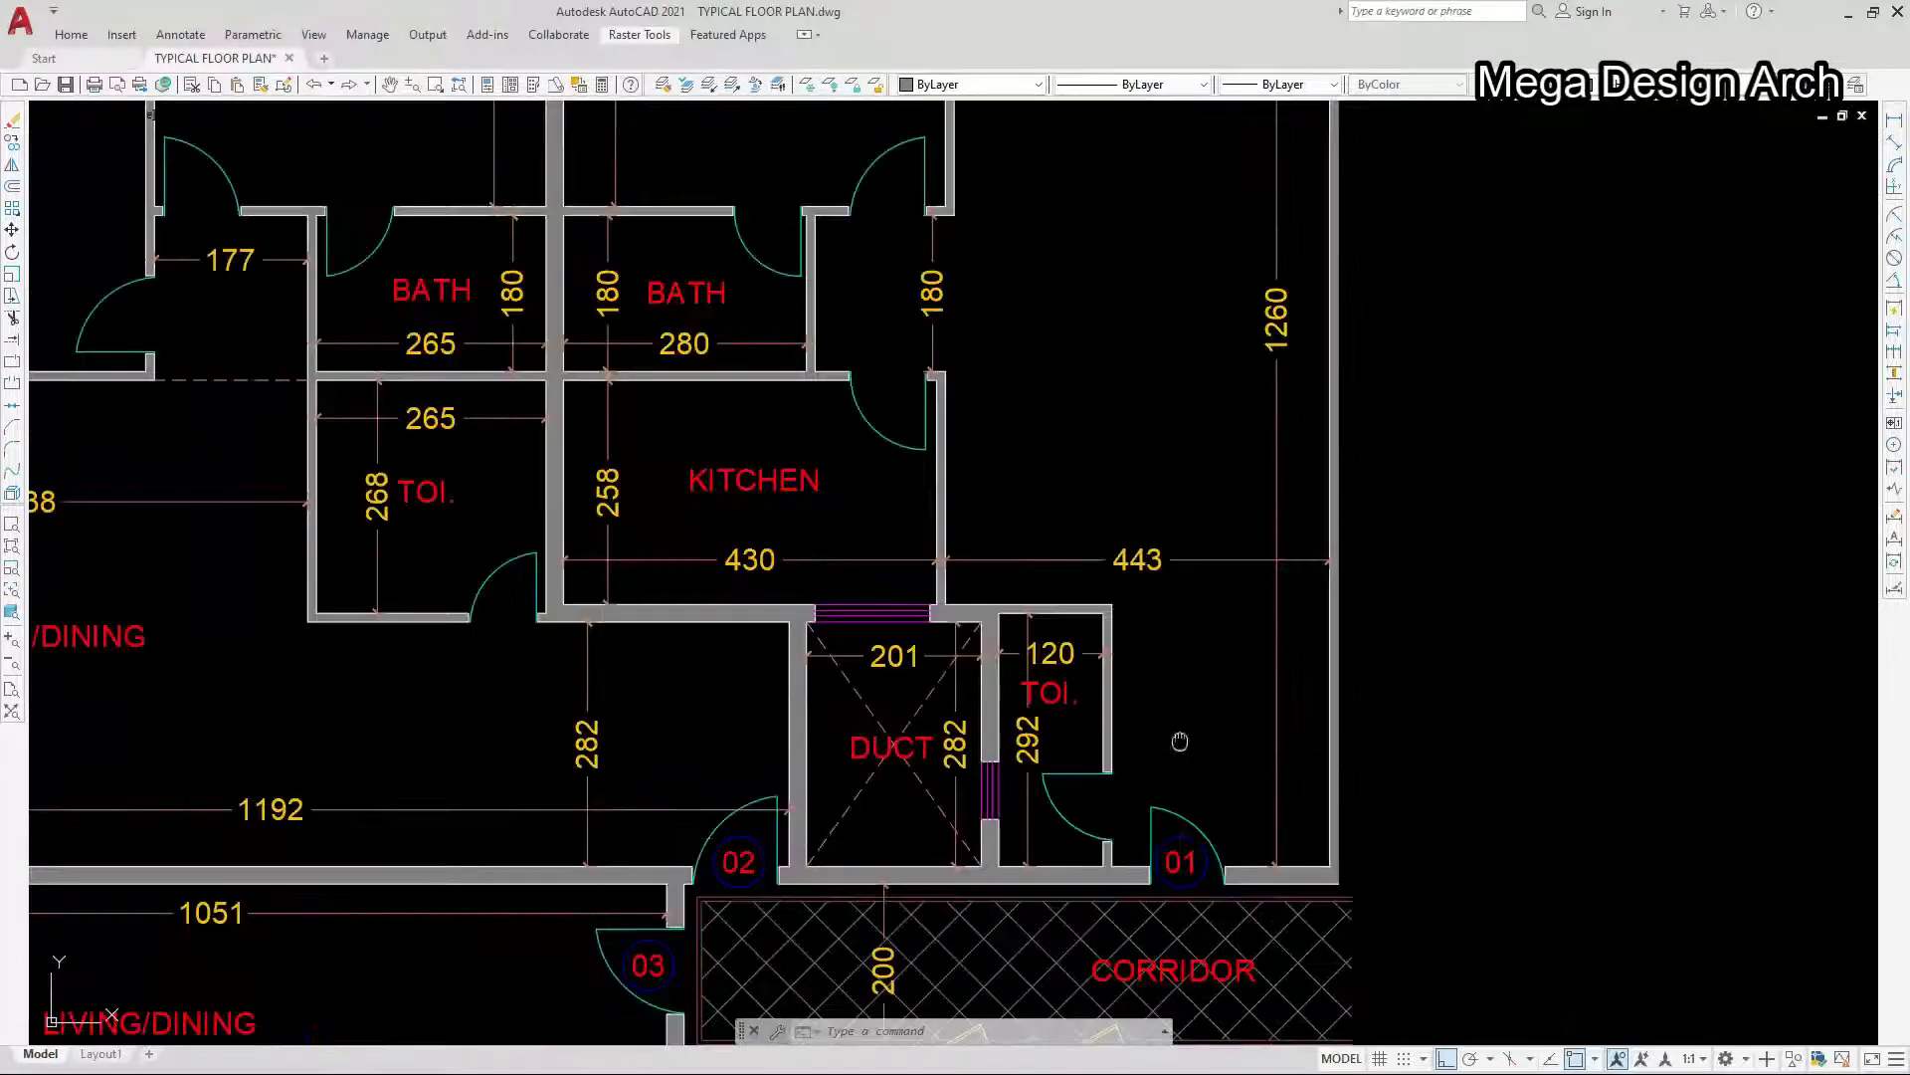
middle_drag(1181, 741, 1170, 787)
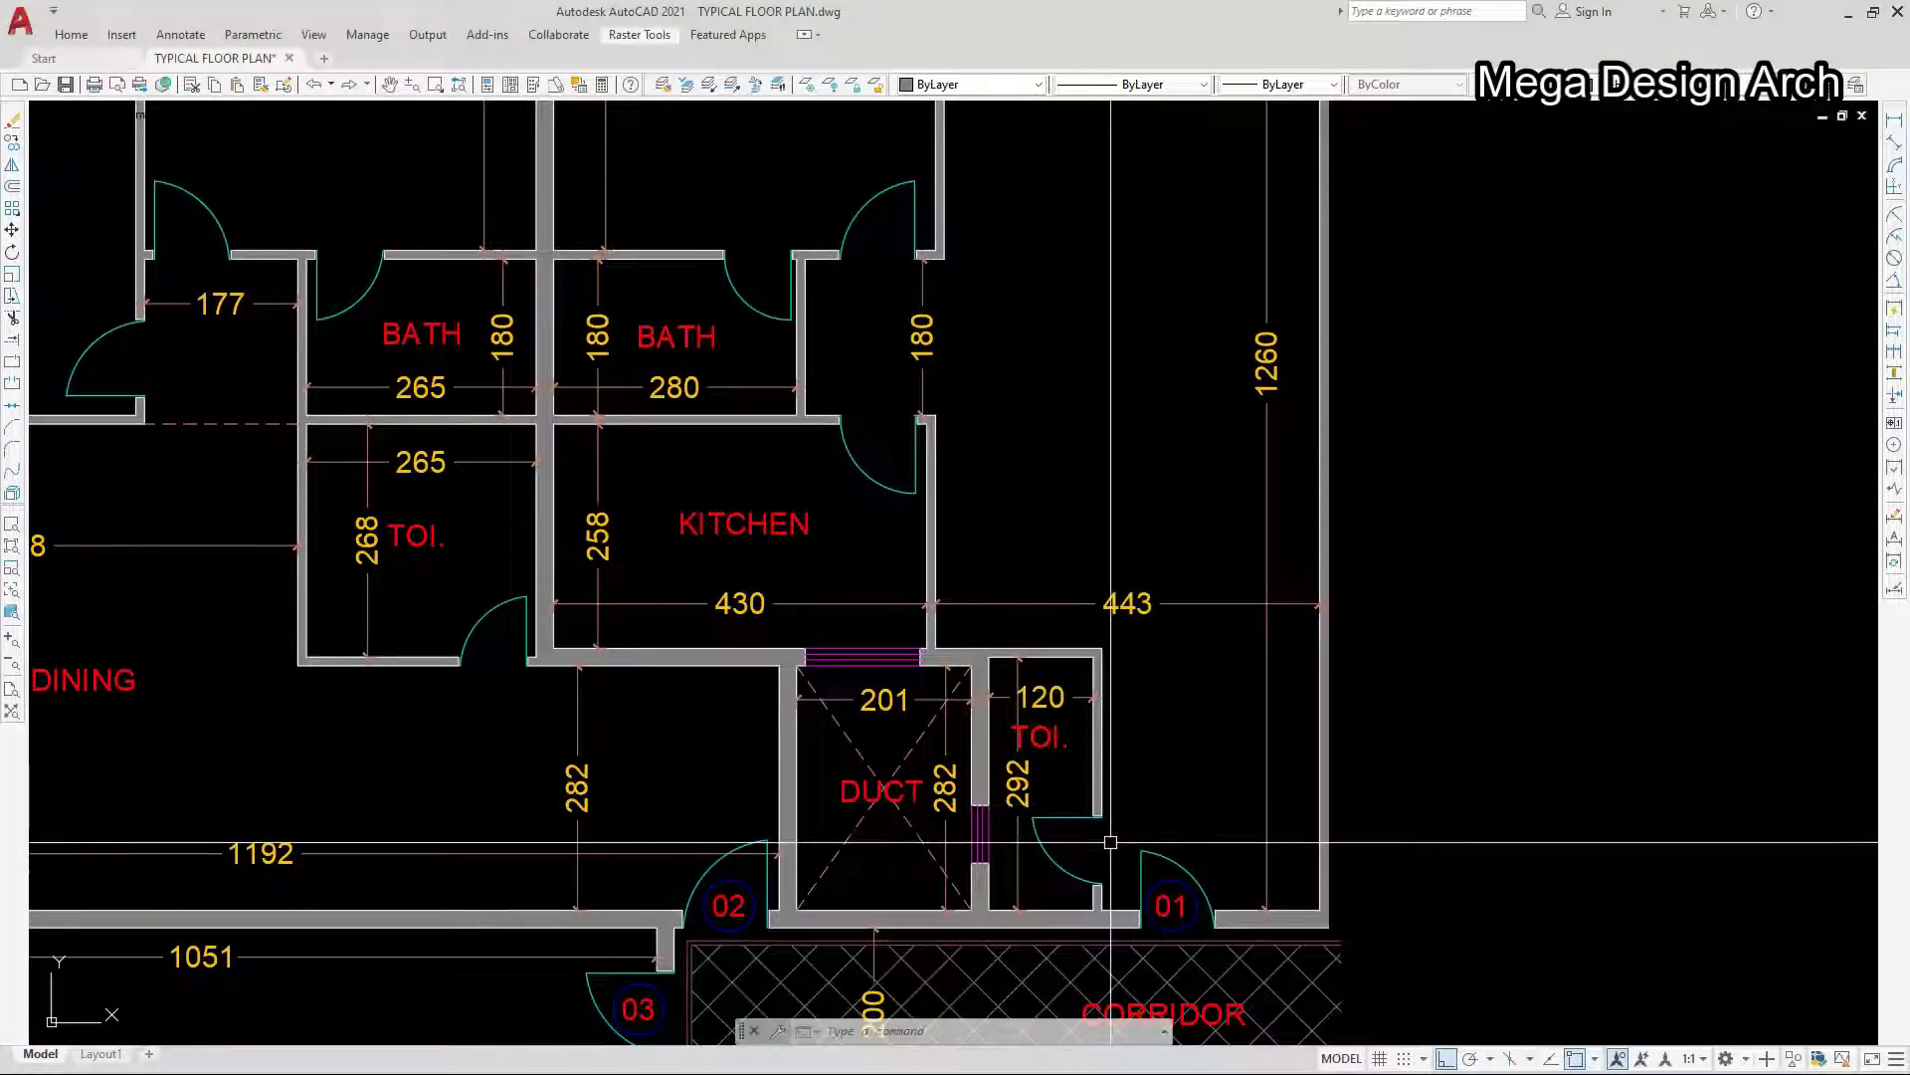
scroll(1111, 843, up, 2)
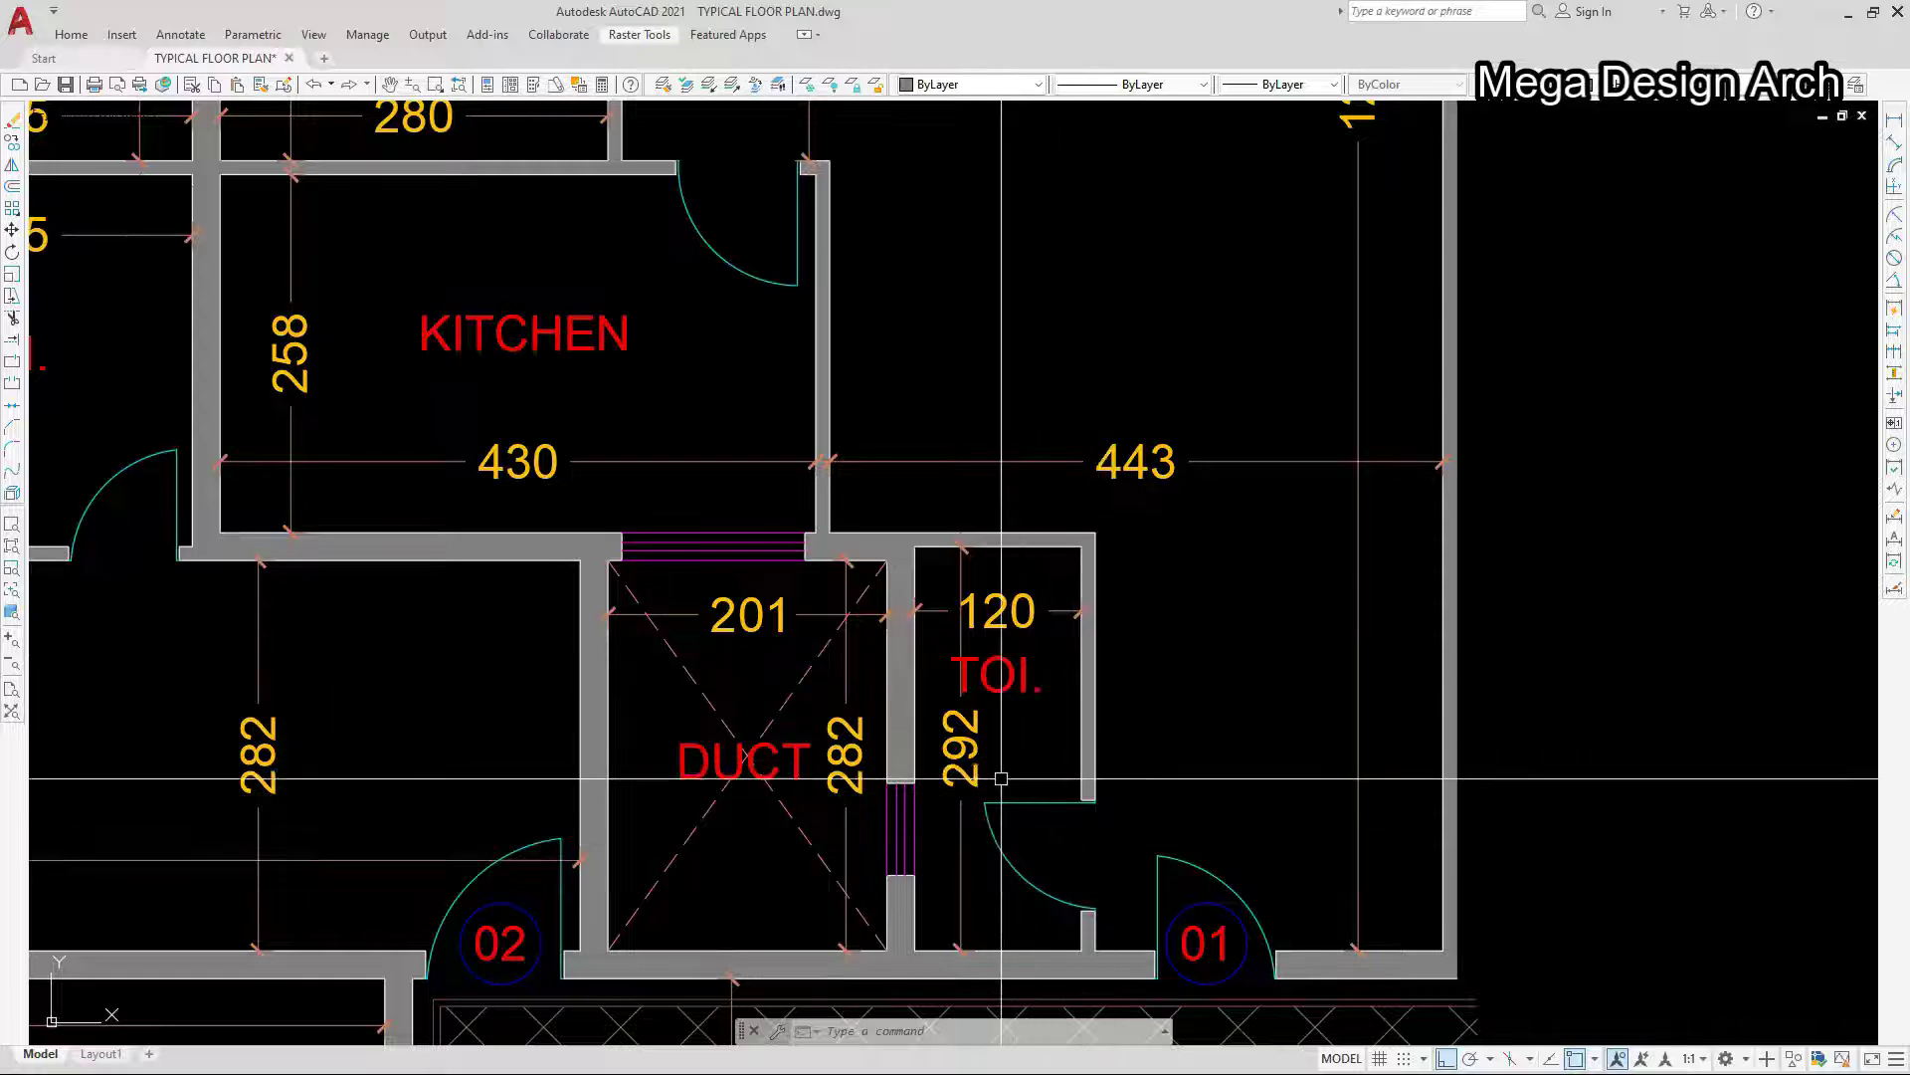
- Copy the LIVING/DINING label from flat 02 into the unlabelled long room of flat 01 beside its master bedroom
middle_drag(1122, 533, 1072, 877)
scroll(1073, 877, down, 4)
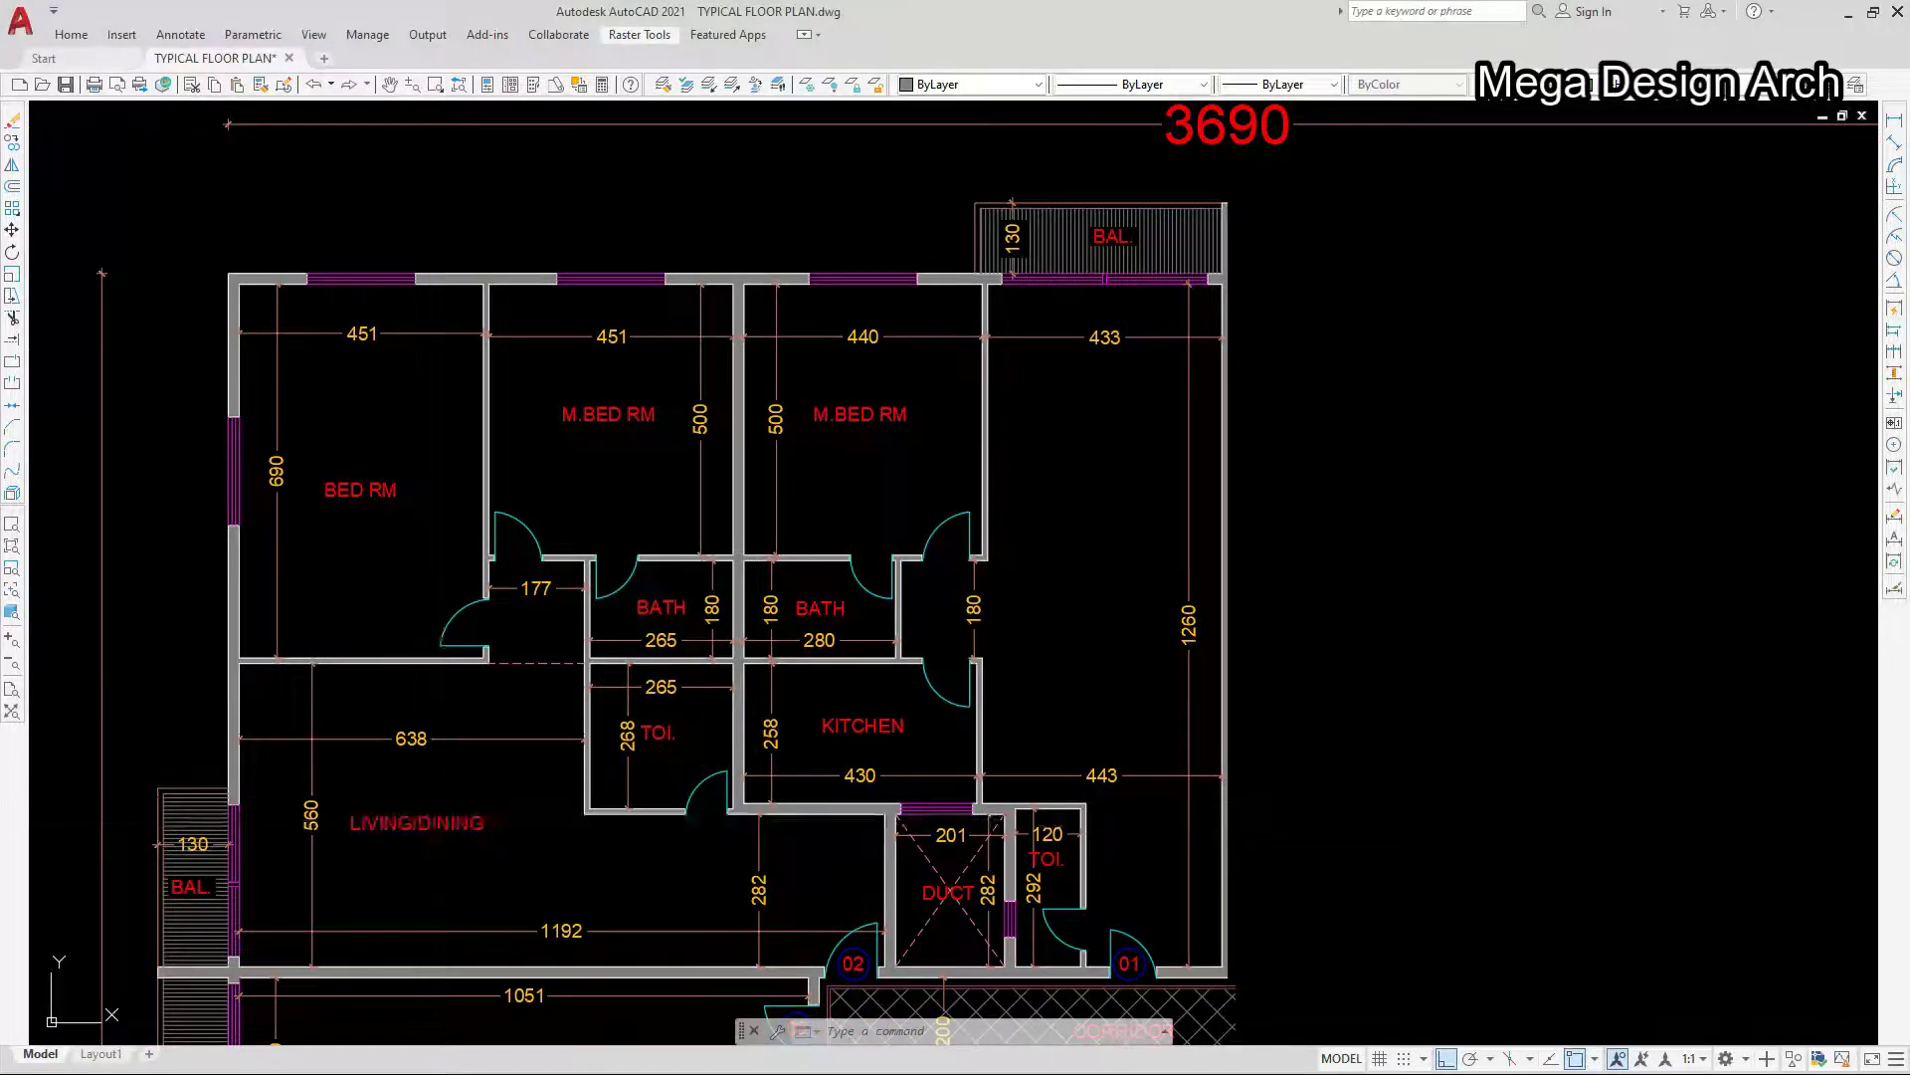
key(Return)
click(353, 824)
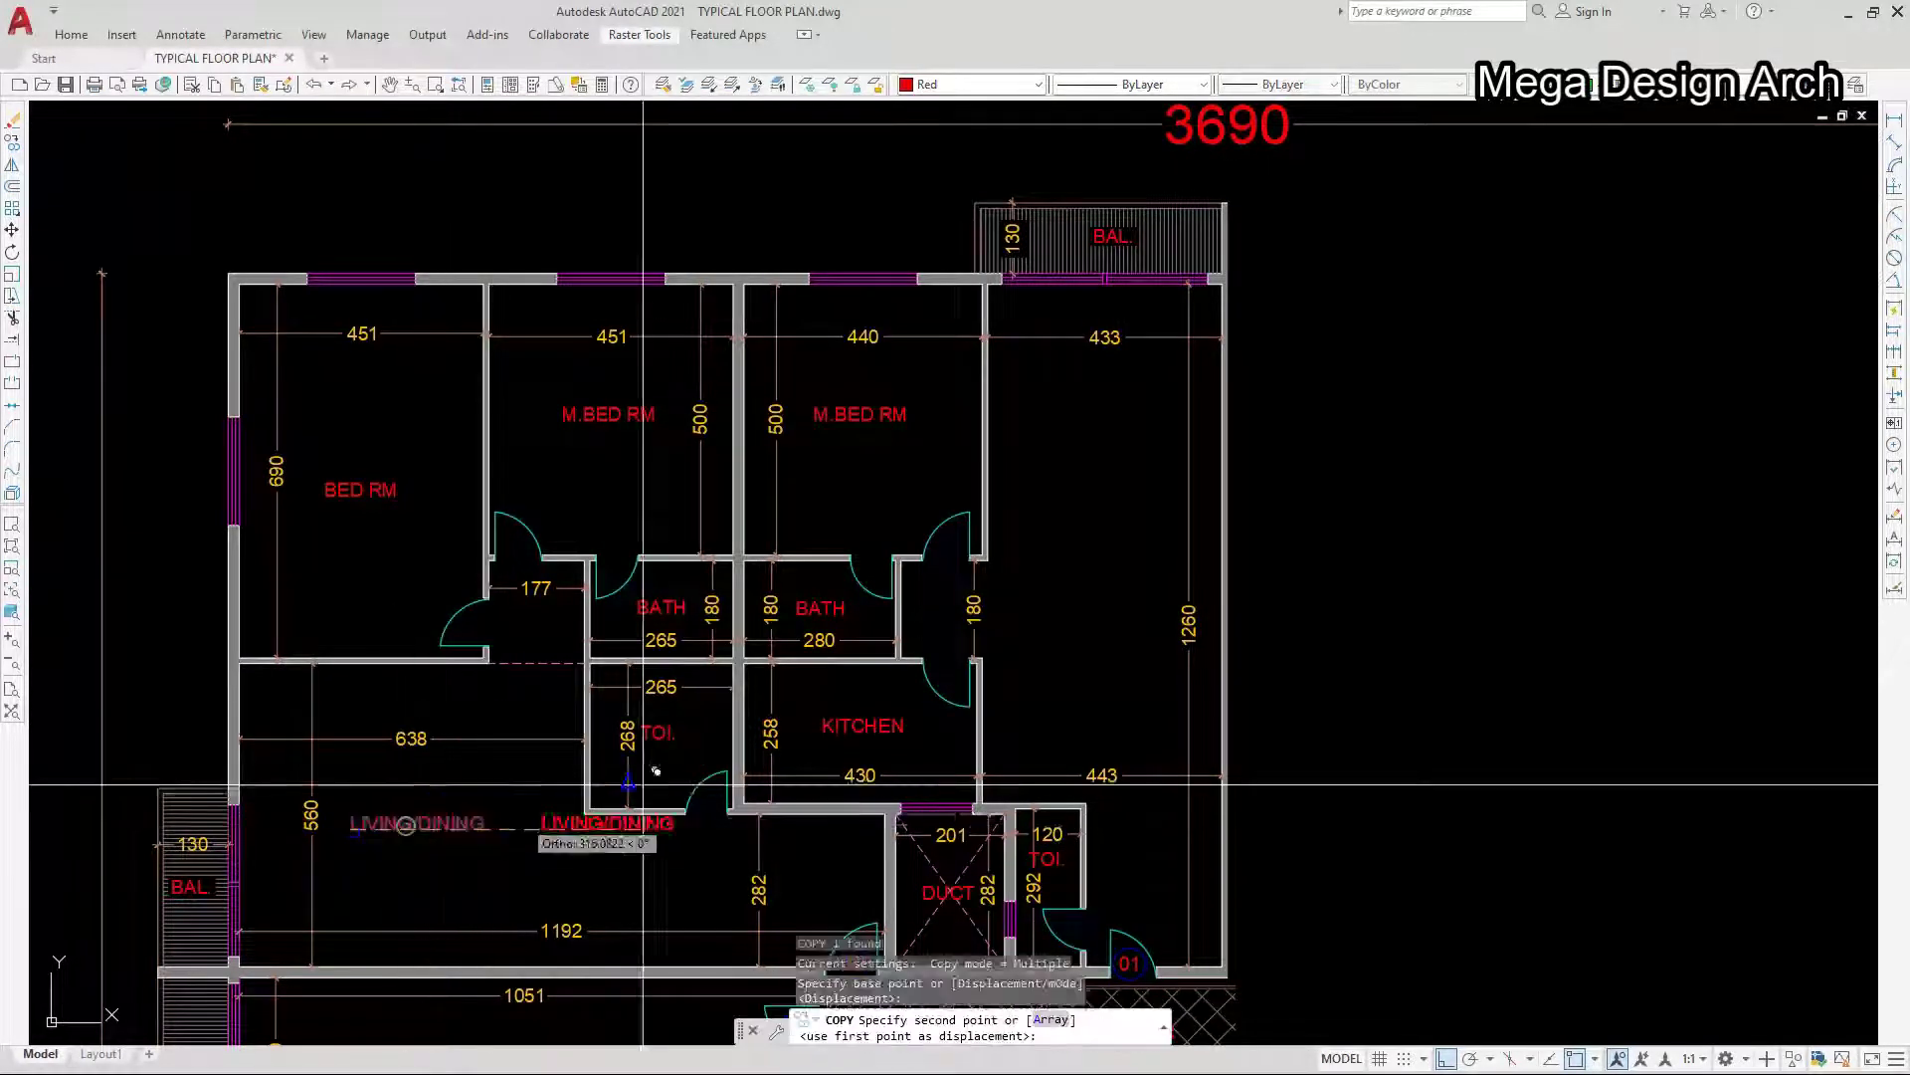
click(1035, 523)
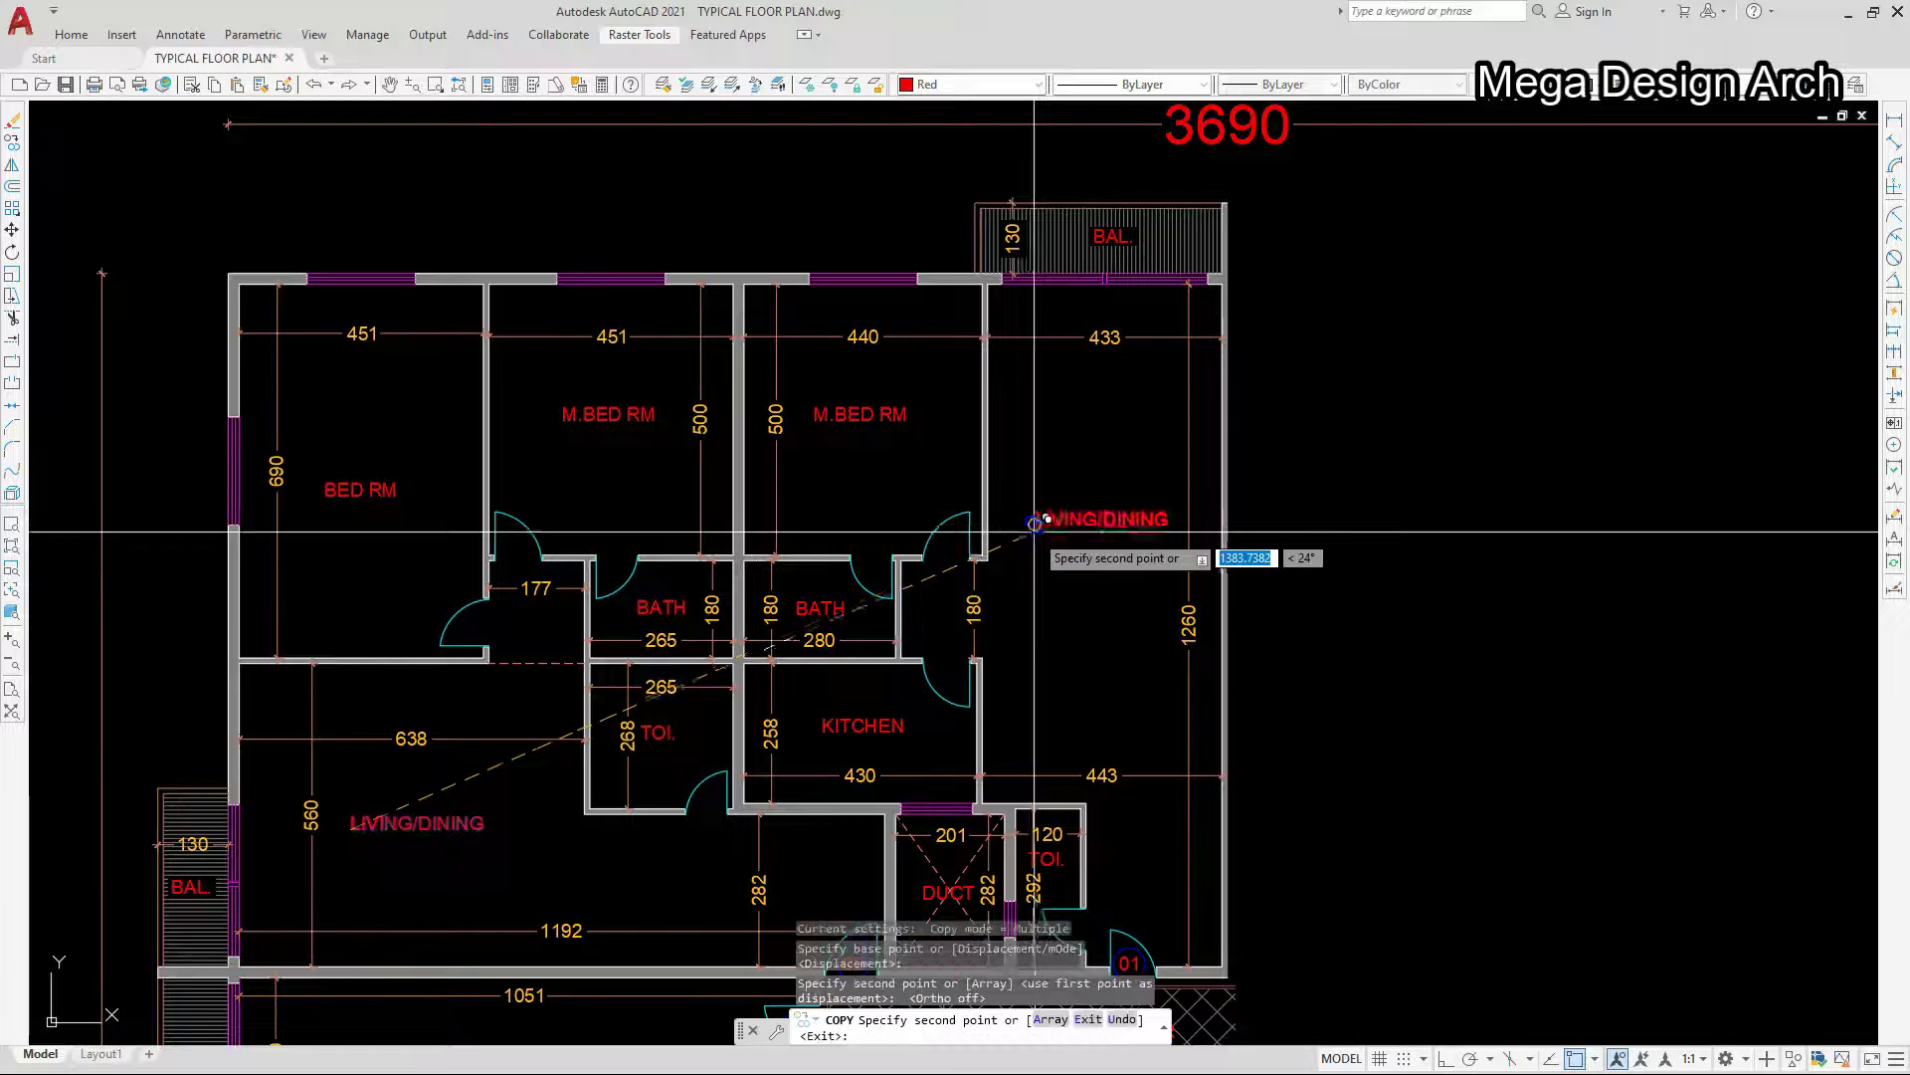
key(Escape)
- Examine flat 01's living/dining room, balcony, toilet, kitchen, bath and master bedroom with their dimensions
scroll(1135, 308, up, 4)
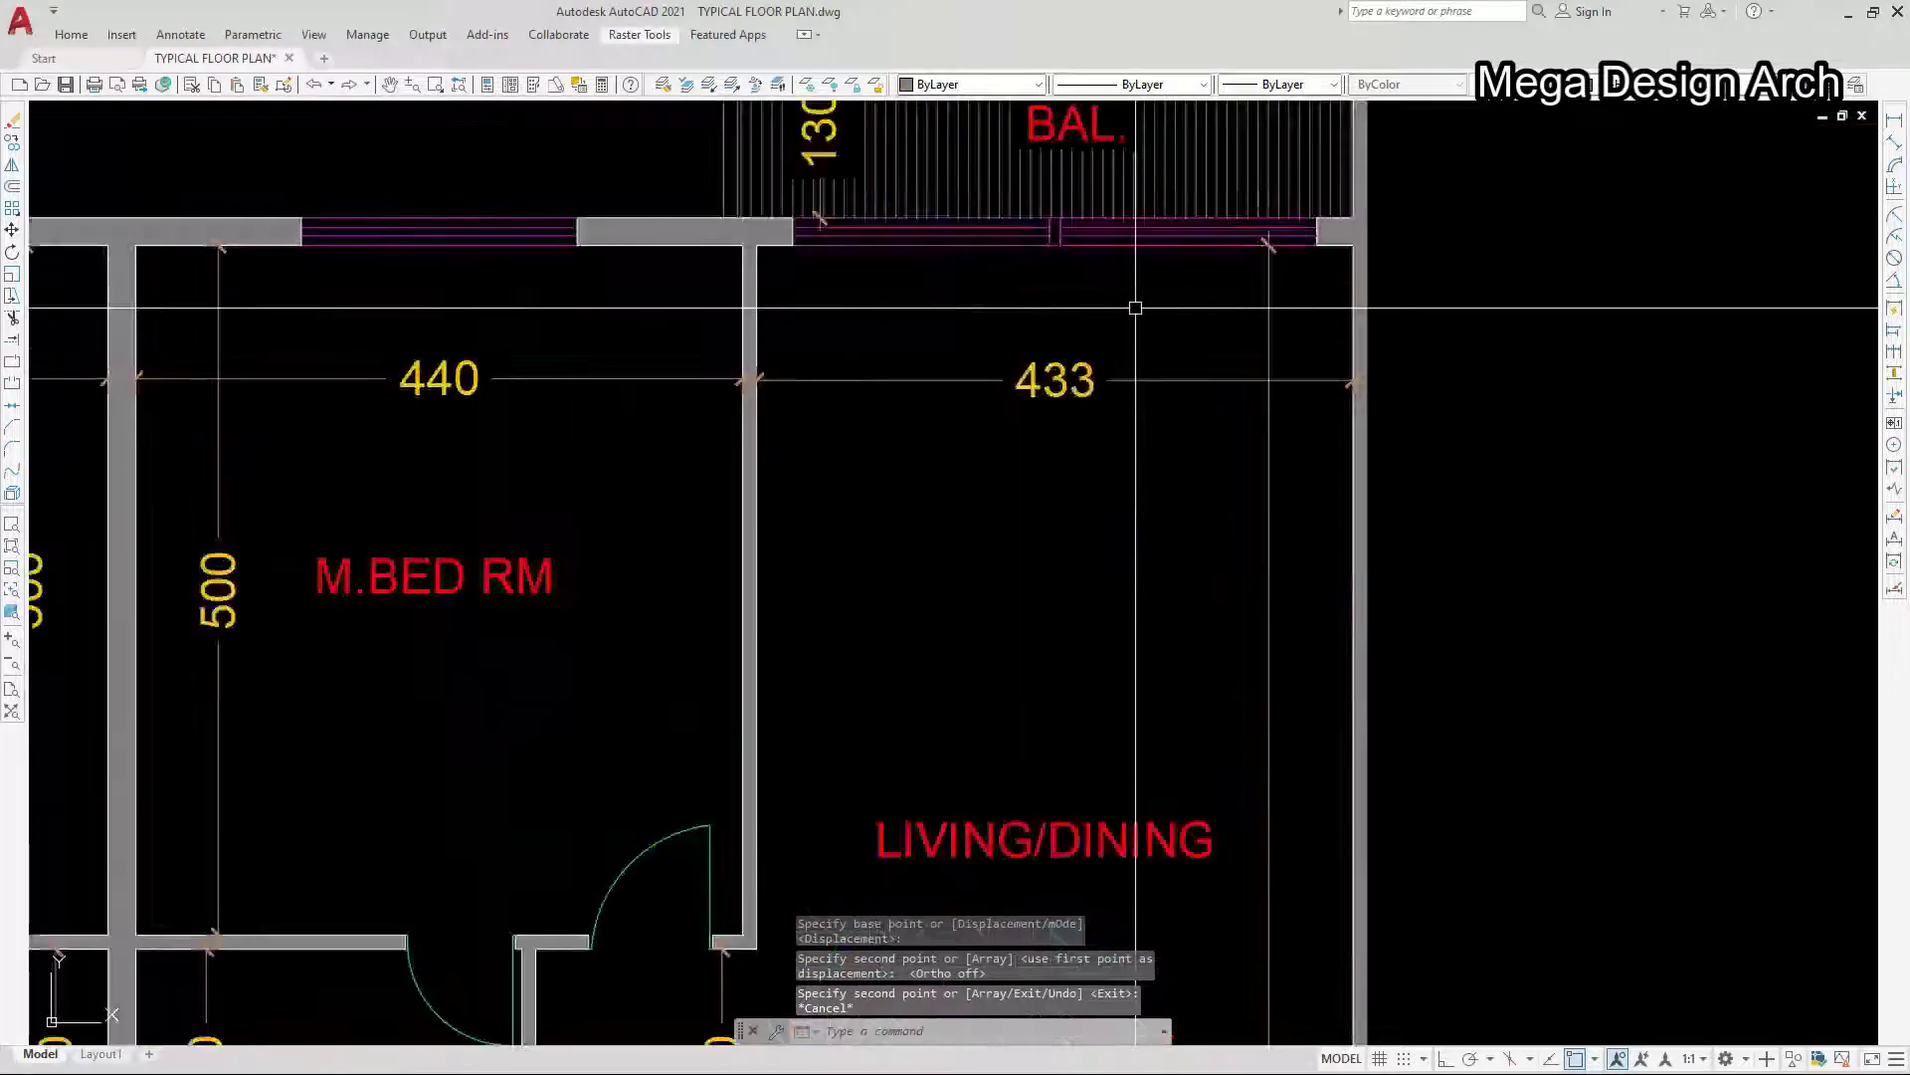
middle_drag(1135, 311, 1148, 554)
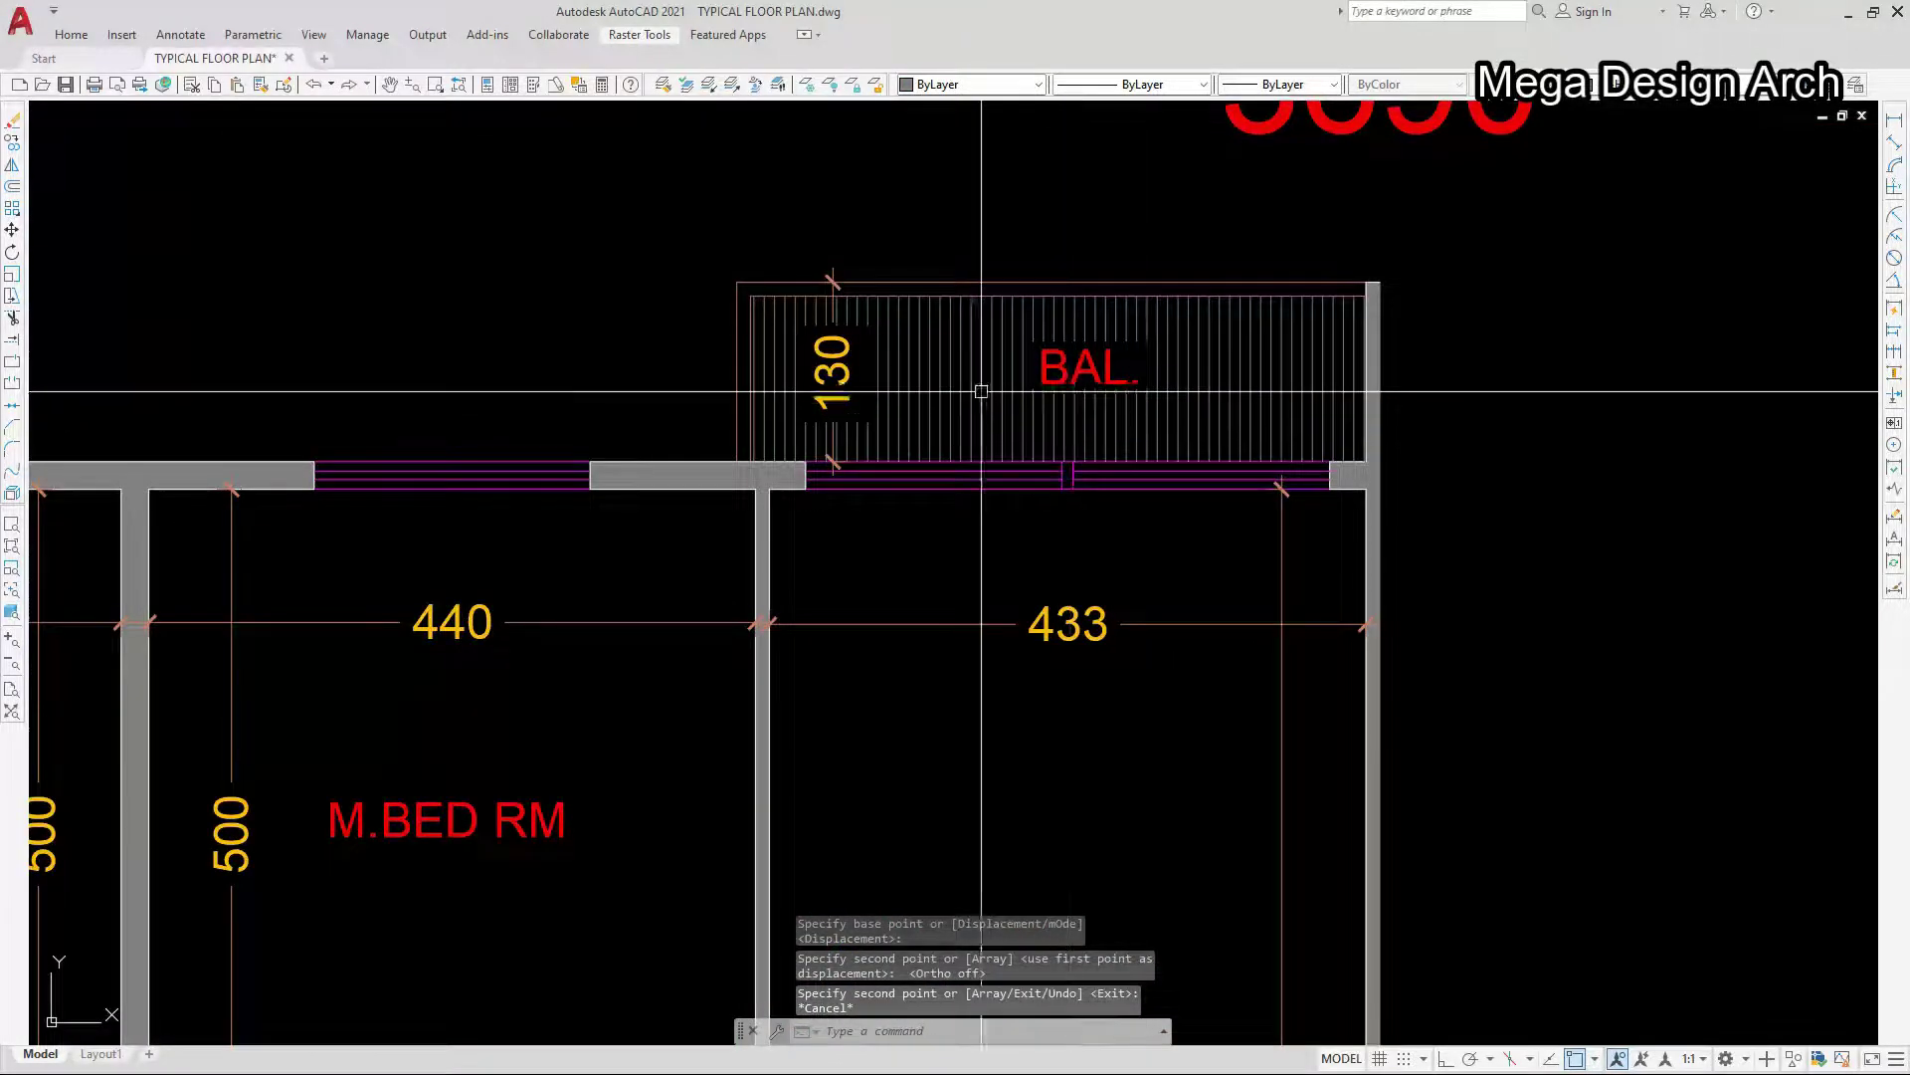
scroll(1293, 366, down, 4)
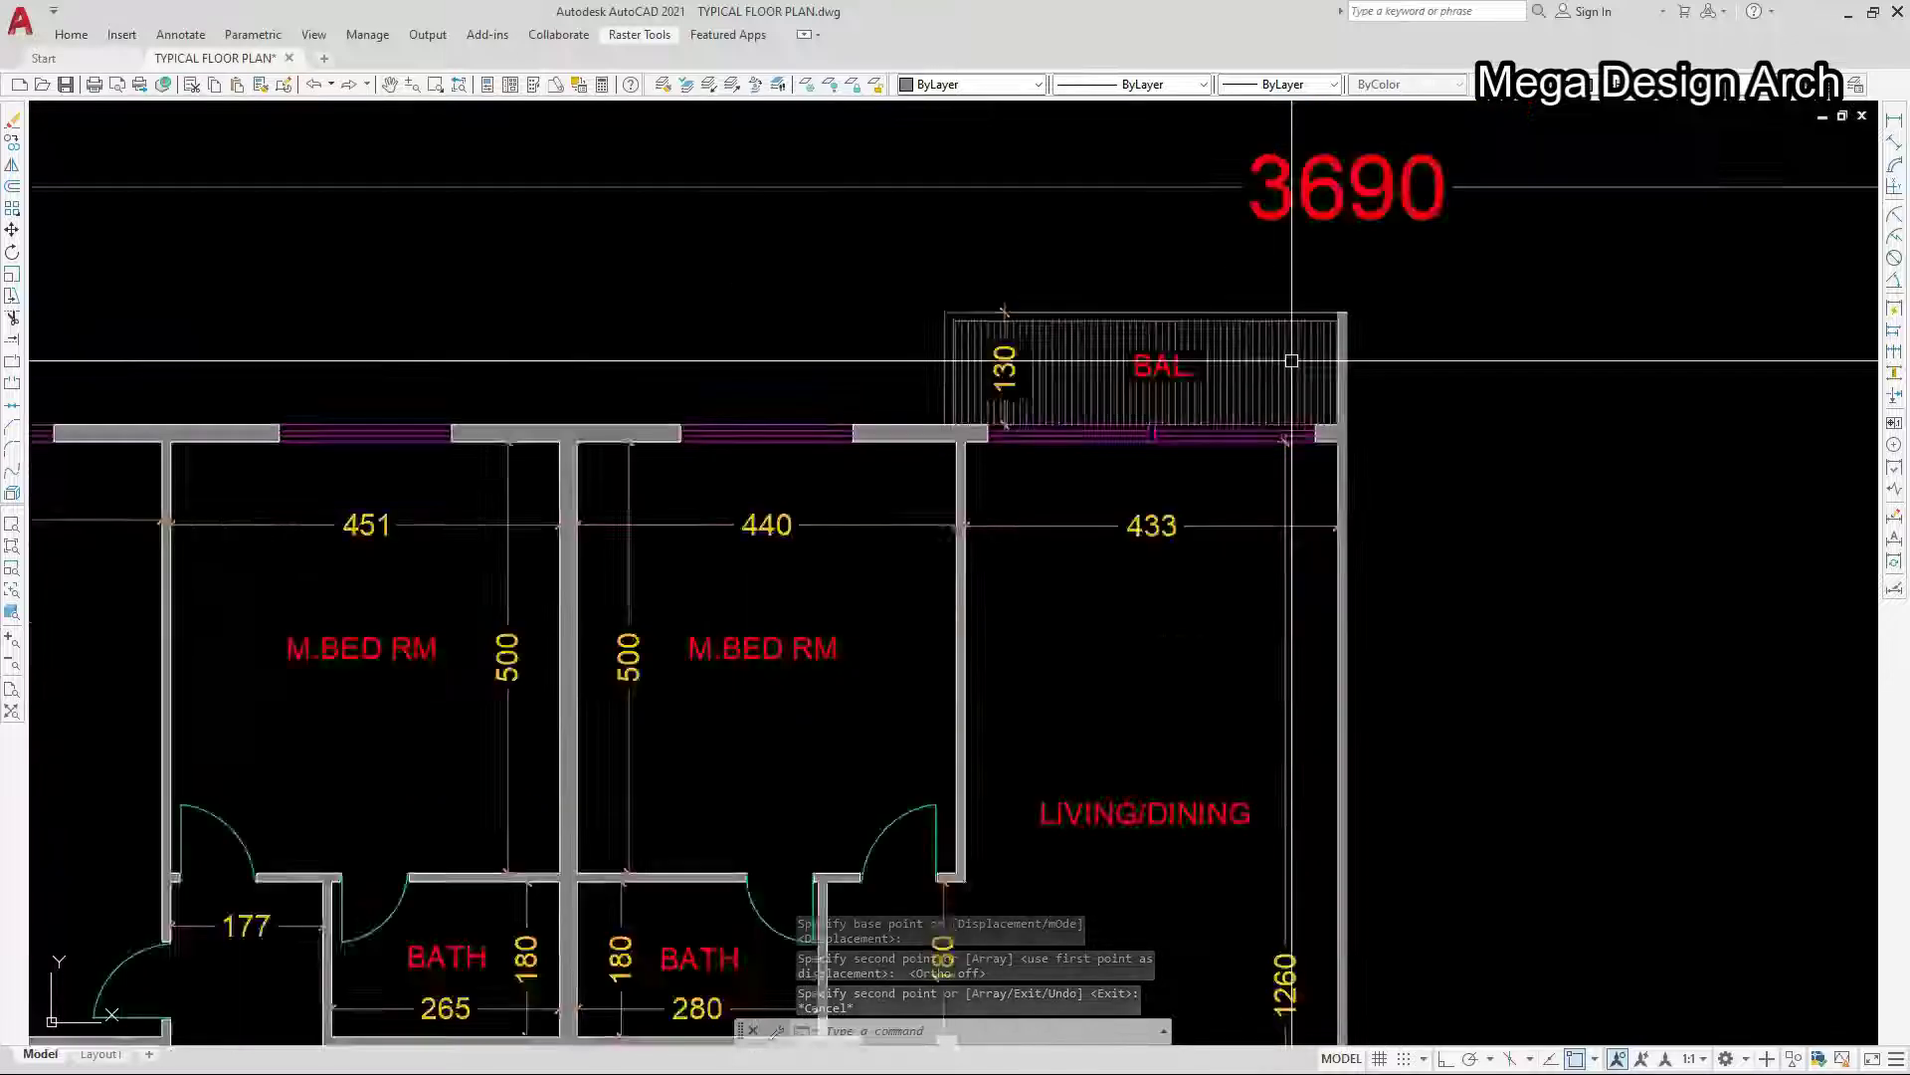
scroll(1025, 697, up, 2)
middle_drag(957, 928, 1095, 838)
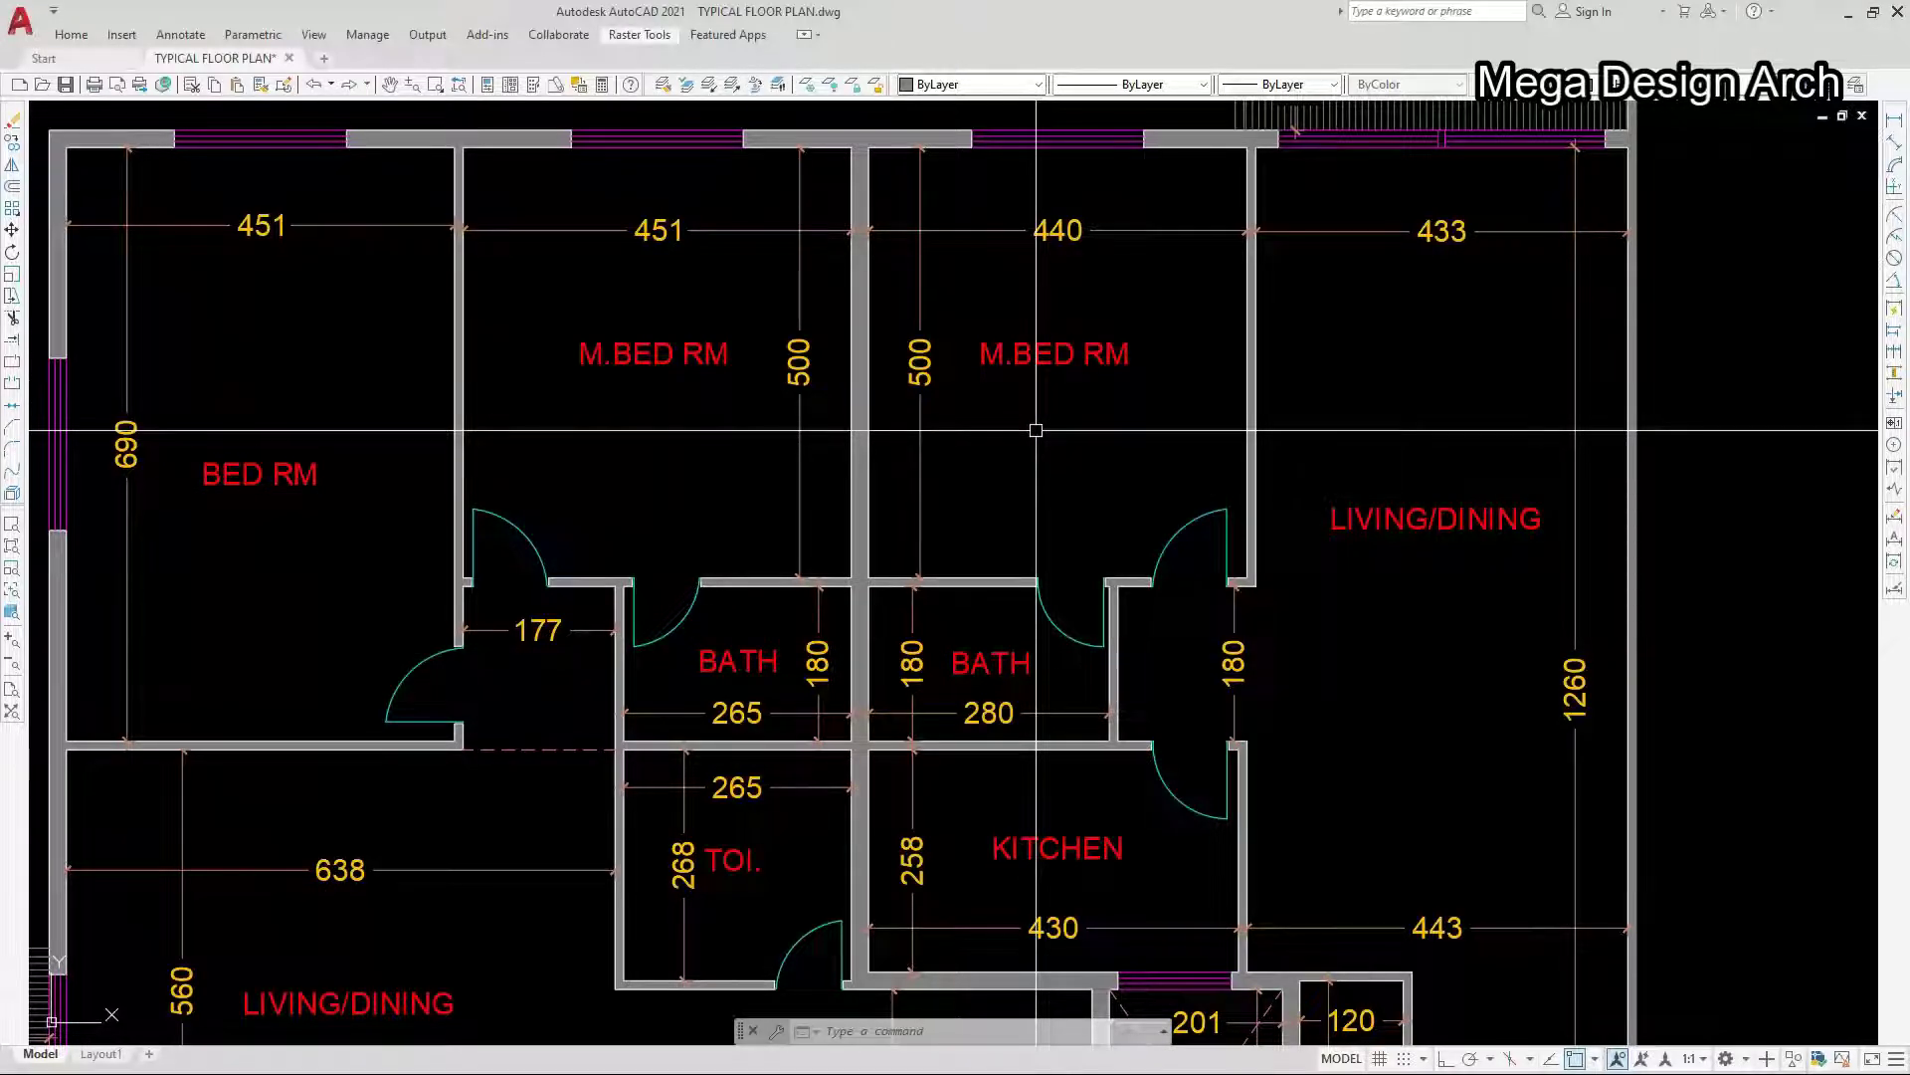
scroll(1035, 411, down, 2)
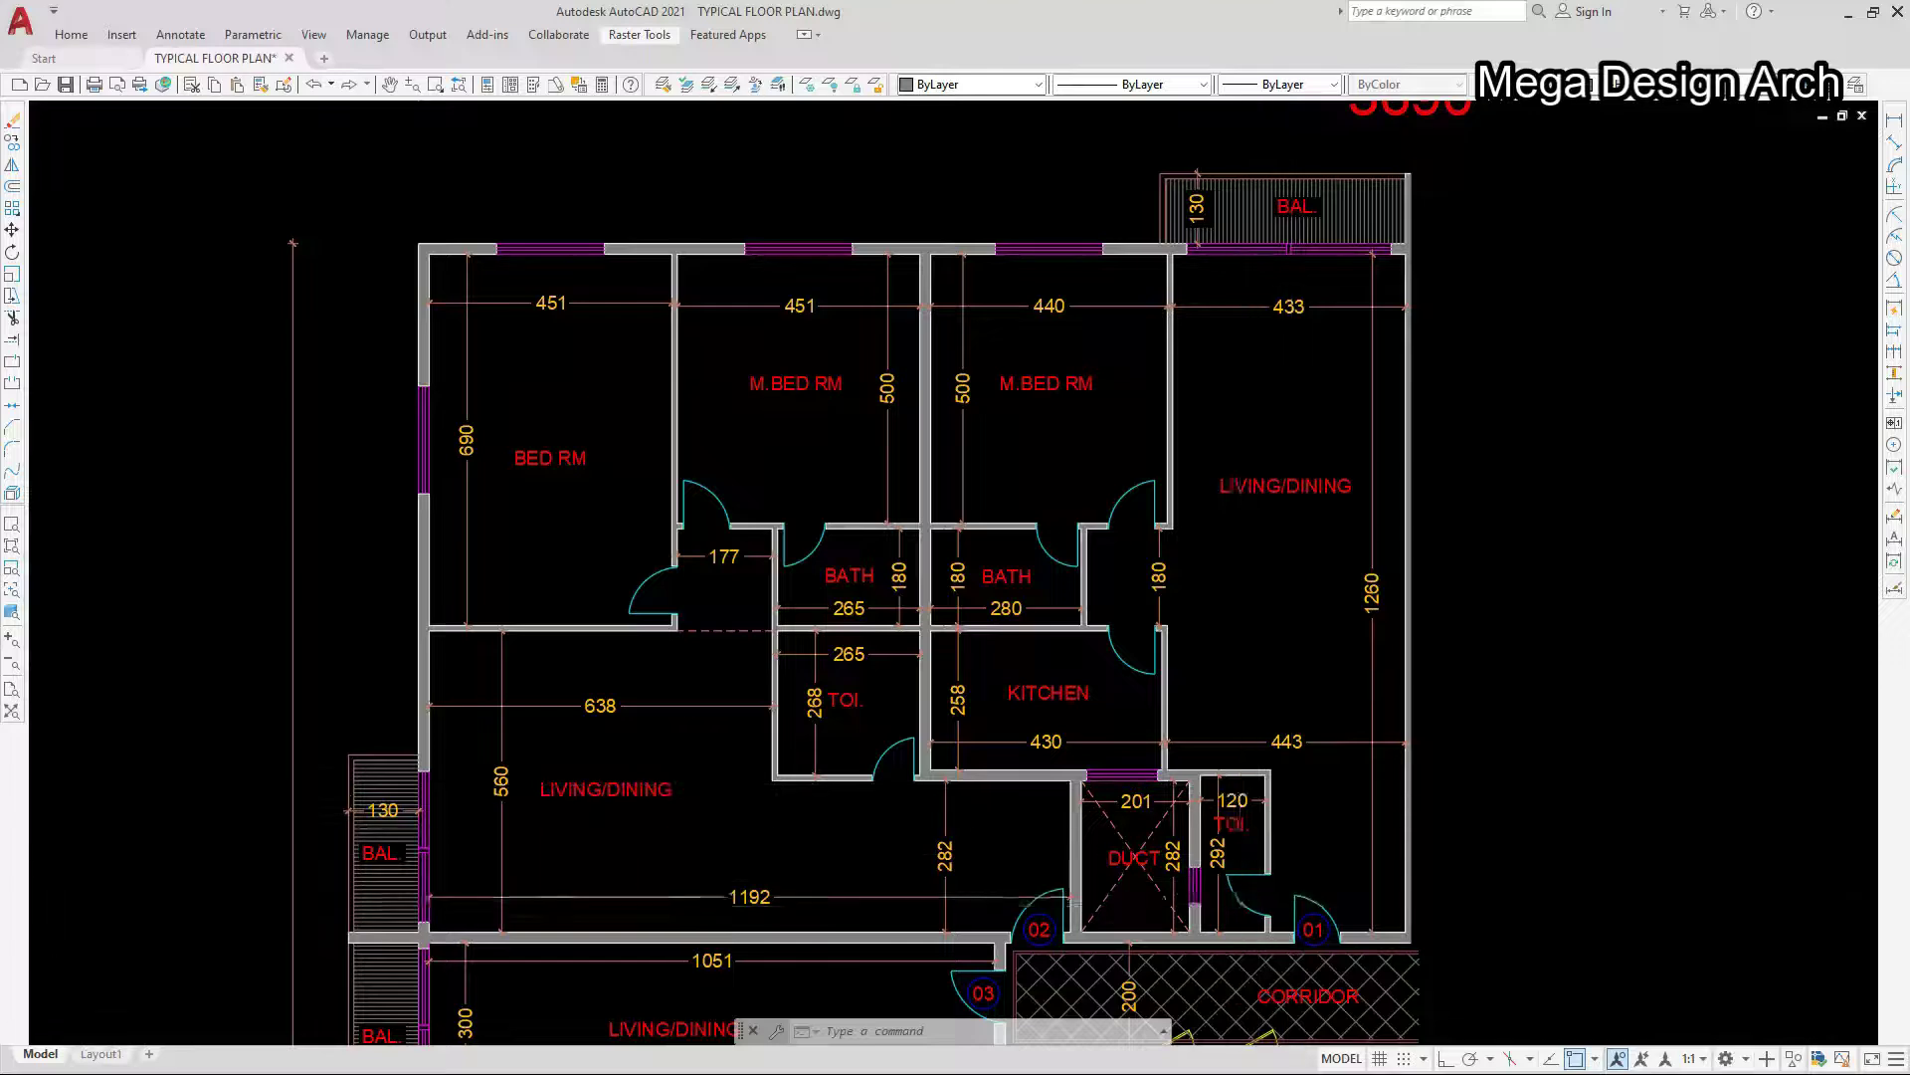
scroll(1136, 852, up, 2)
scroll(1136, 851, up, 2)
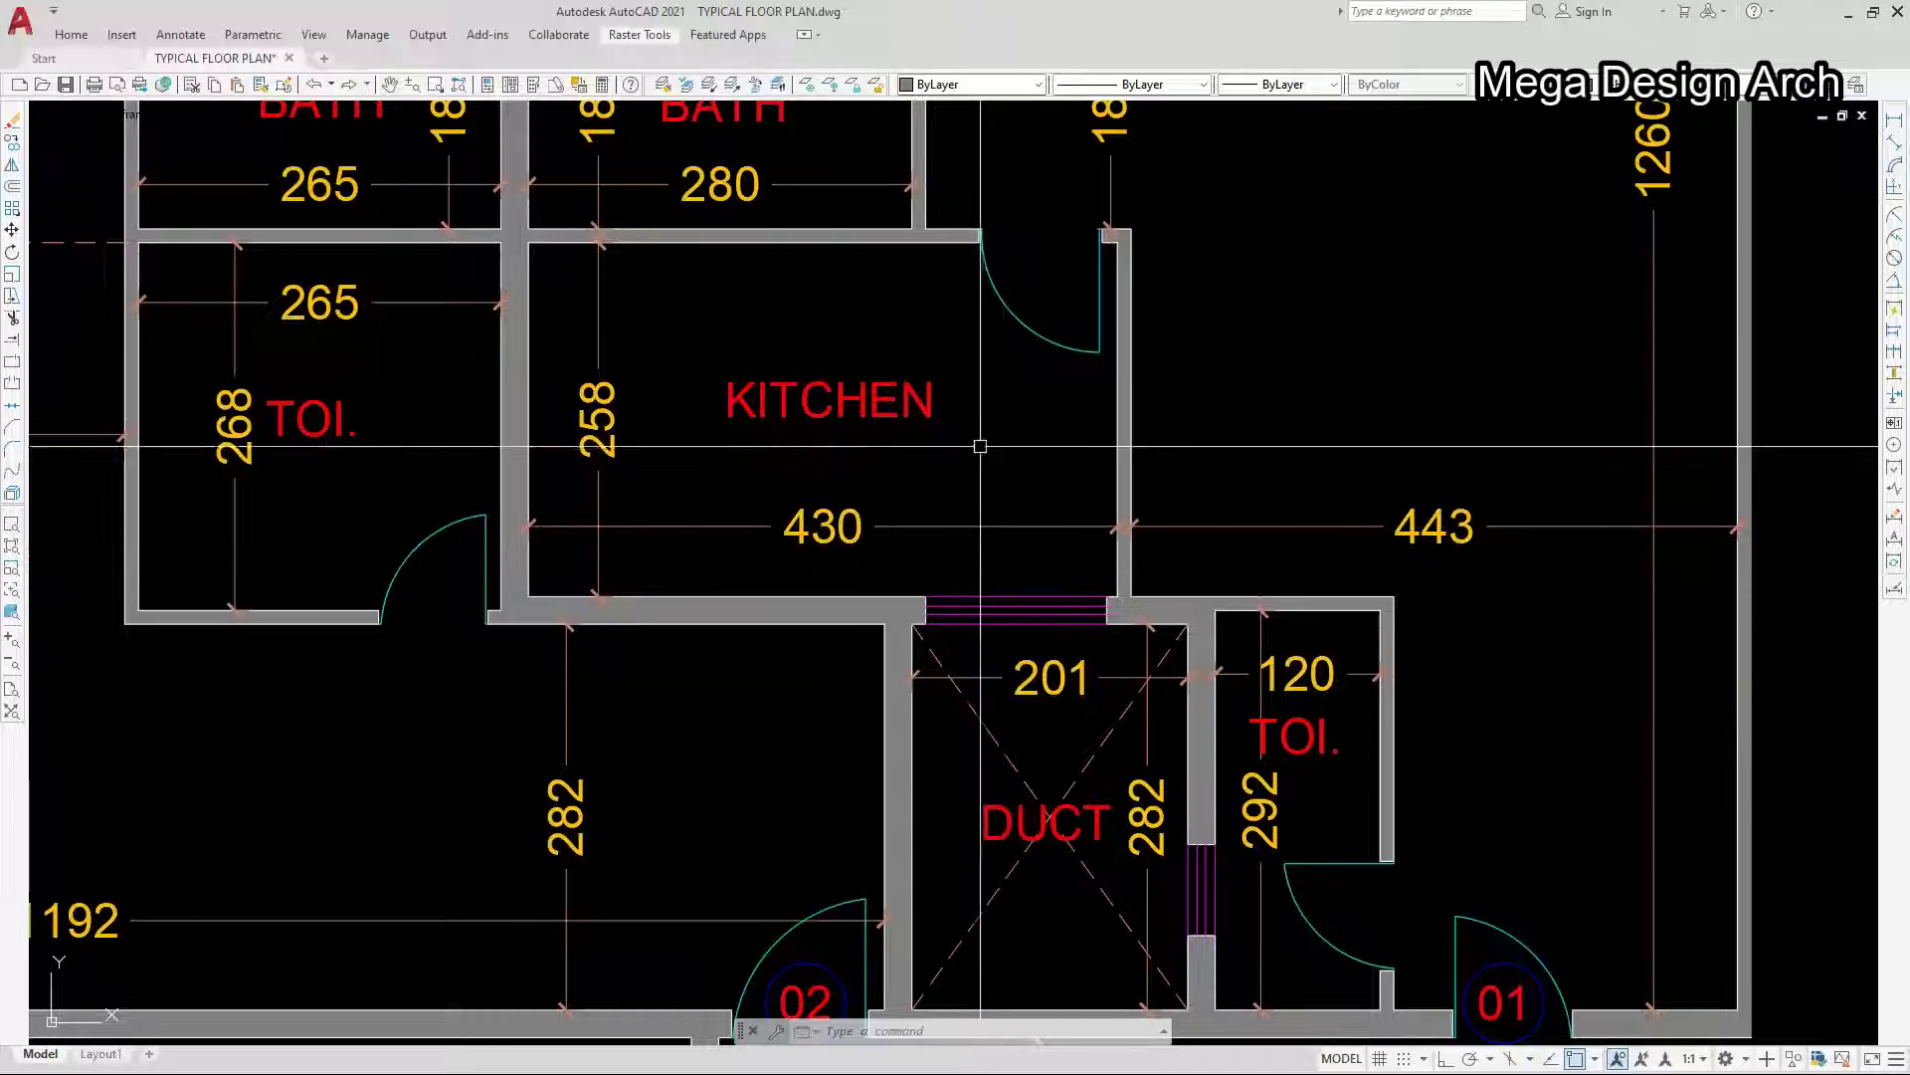
middle_drag(980, 446, 1132, 825)
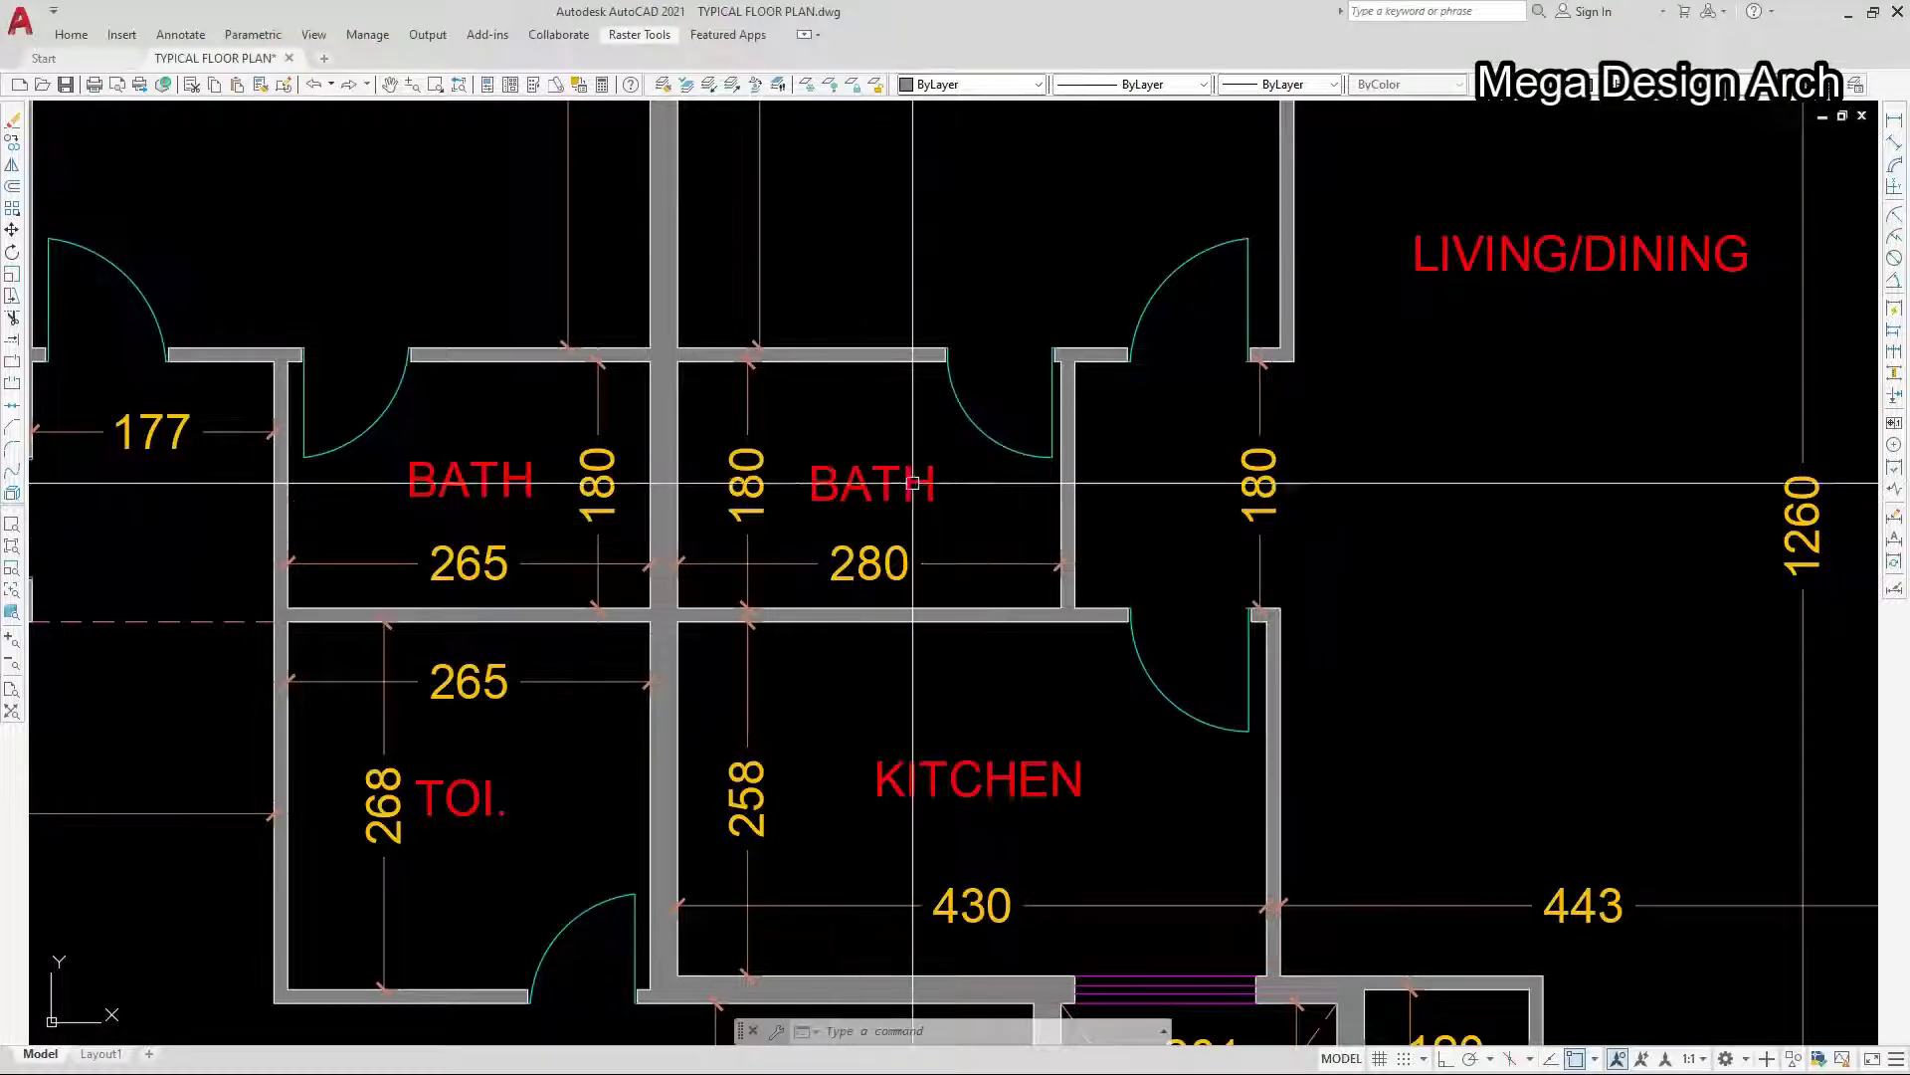
middle_drag(848, 158, 863, 542)
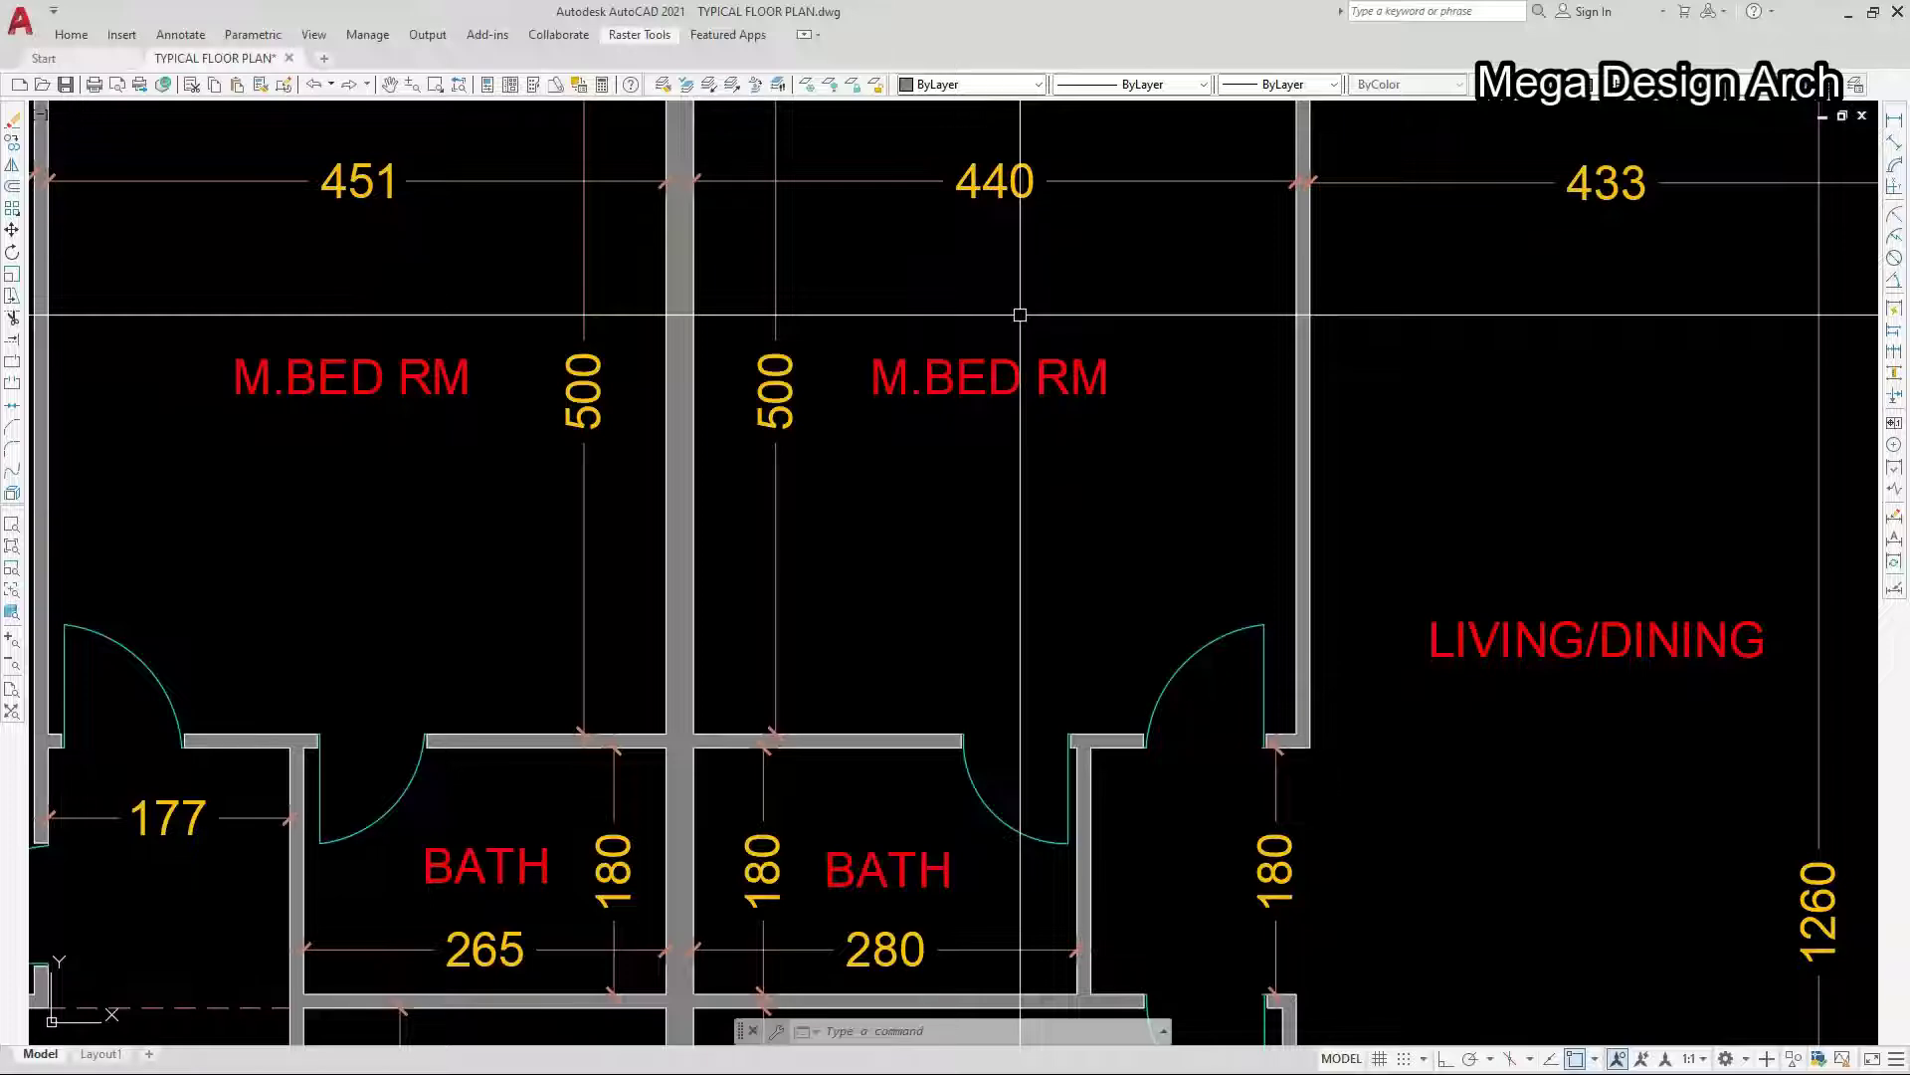
scroll(1020, 314, down, 2)
scroll(1020, 315, down, 3)
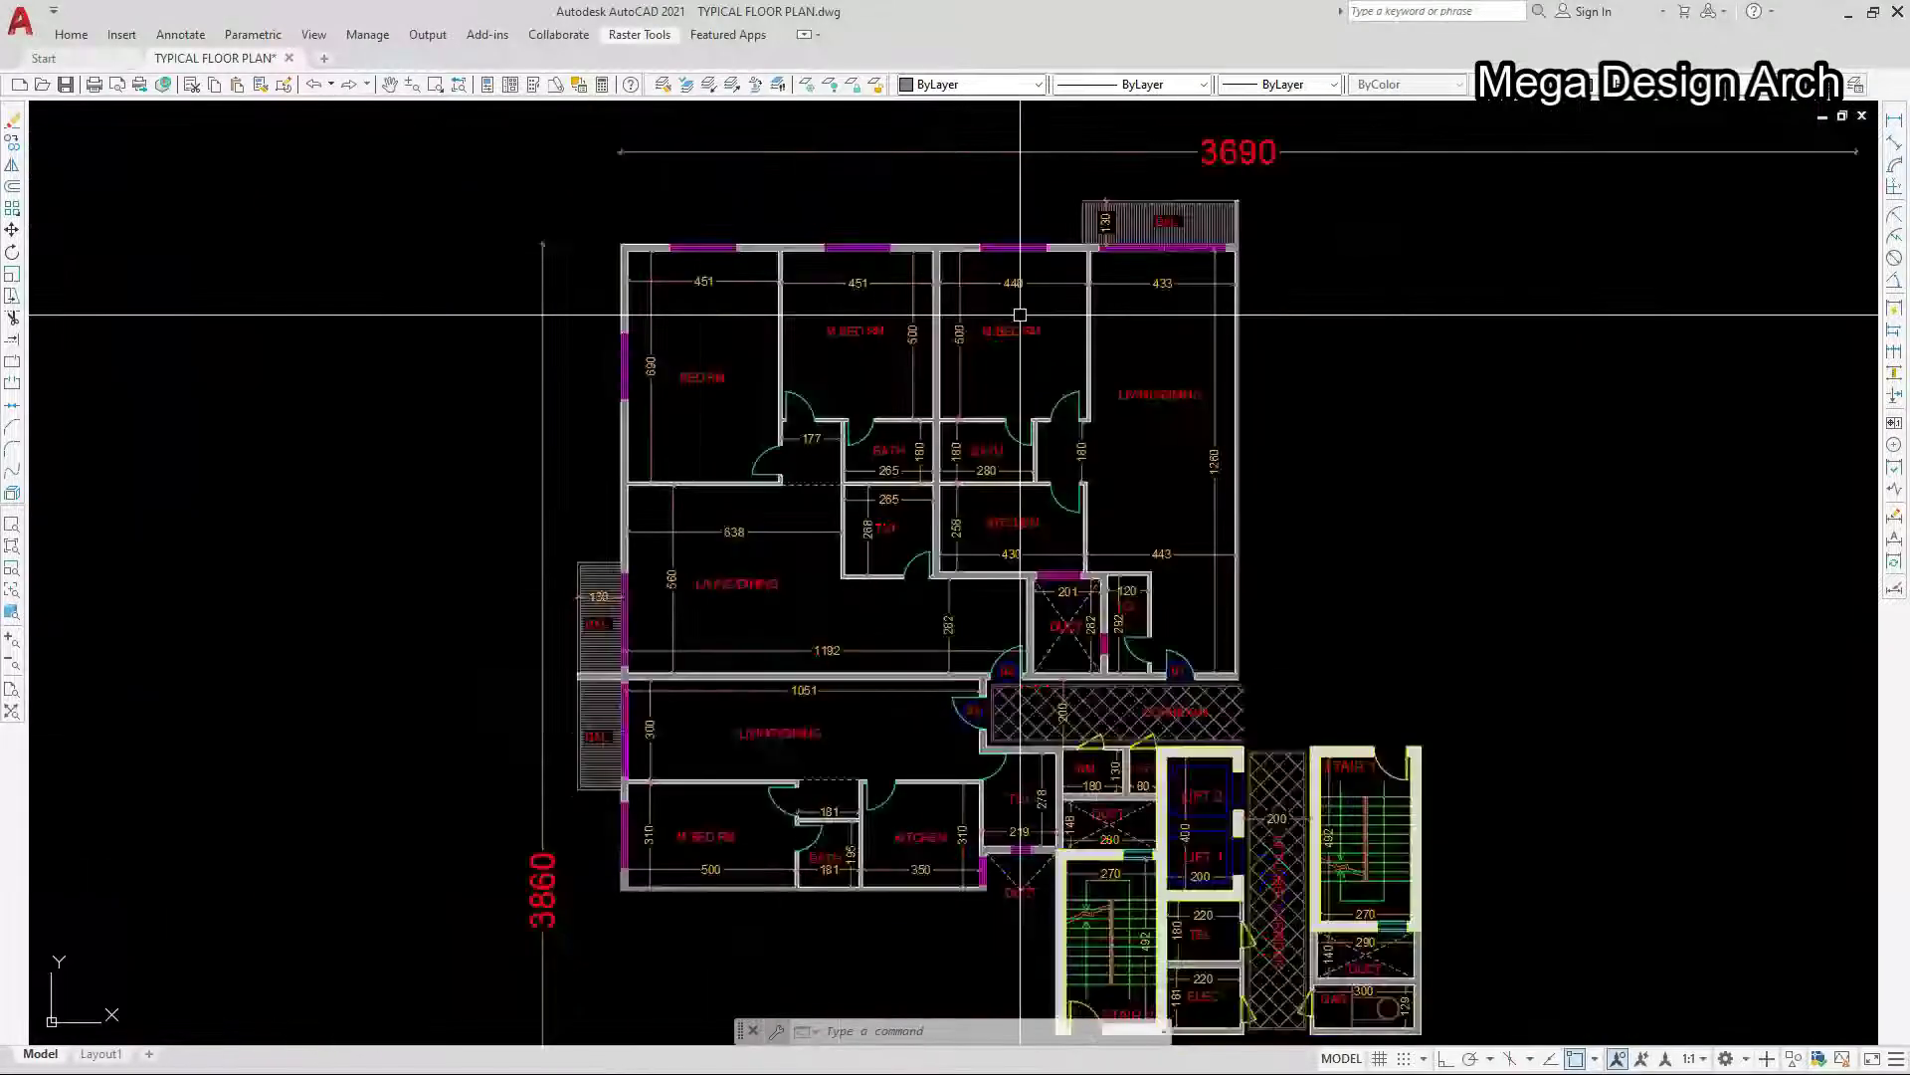
- Examine flat 02's entrance, L-shaped living/dining area, balcony and toilet with their dimensions
scroll(1119, 879, up, 8)
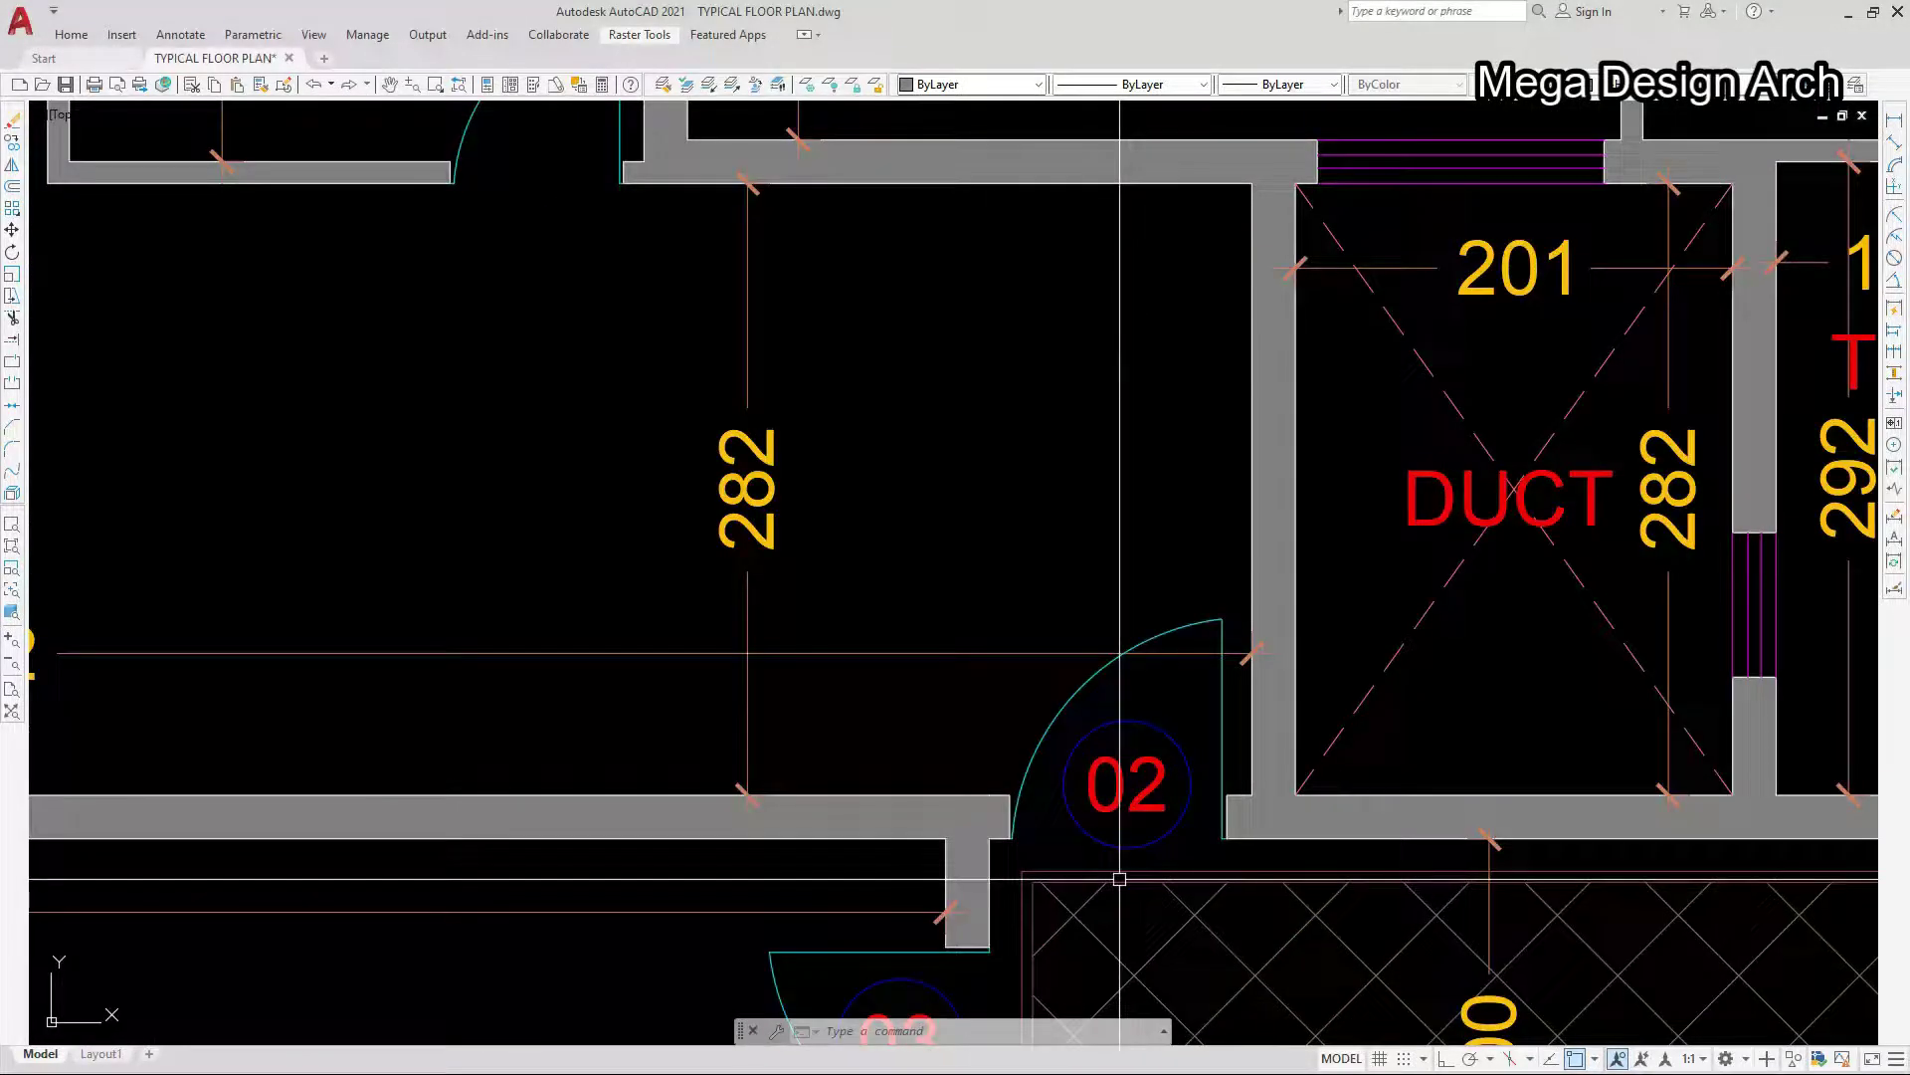
scroll(1120, 878, down, 5)
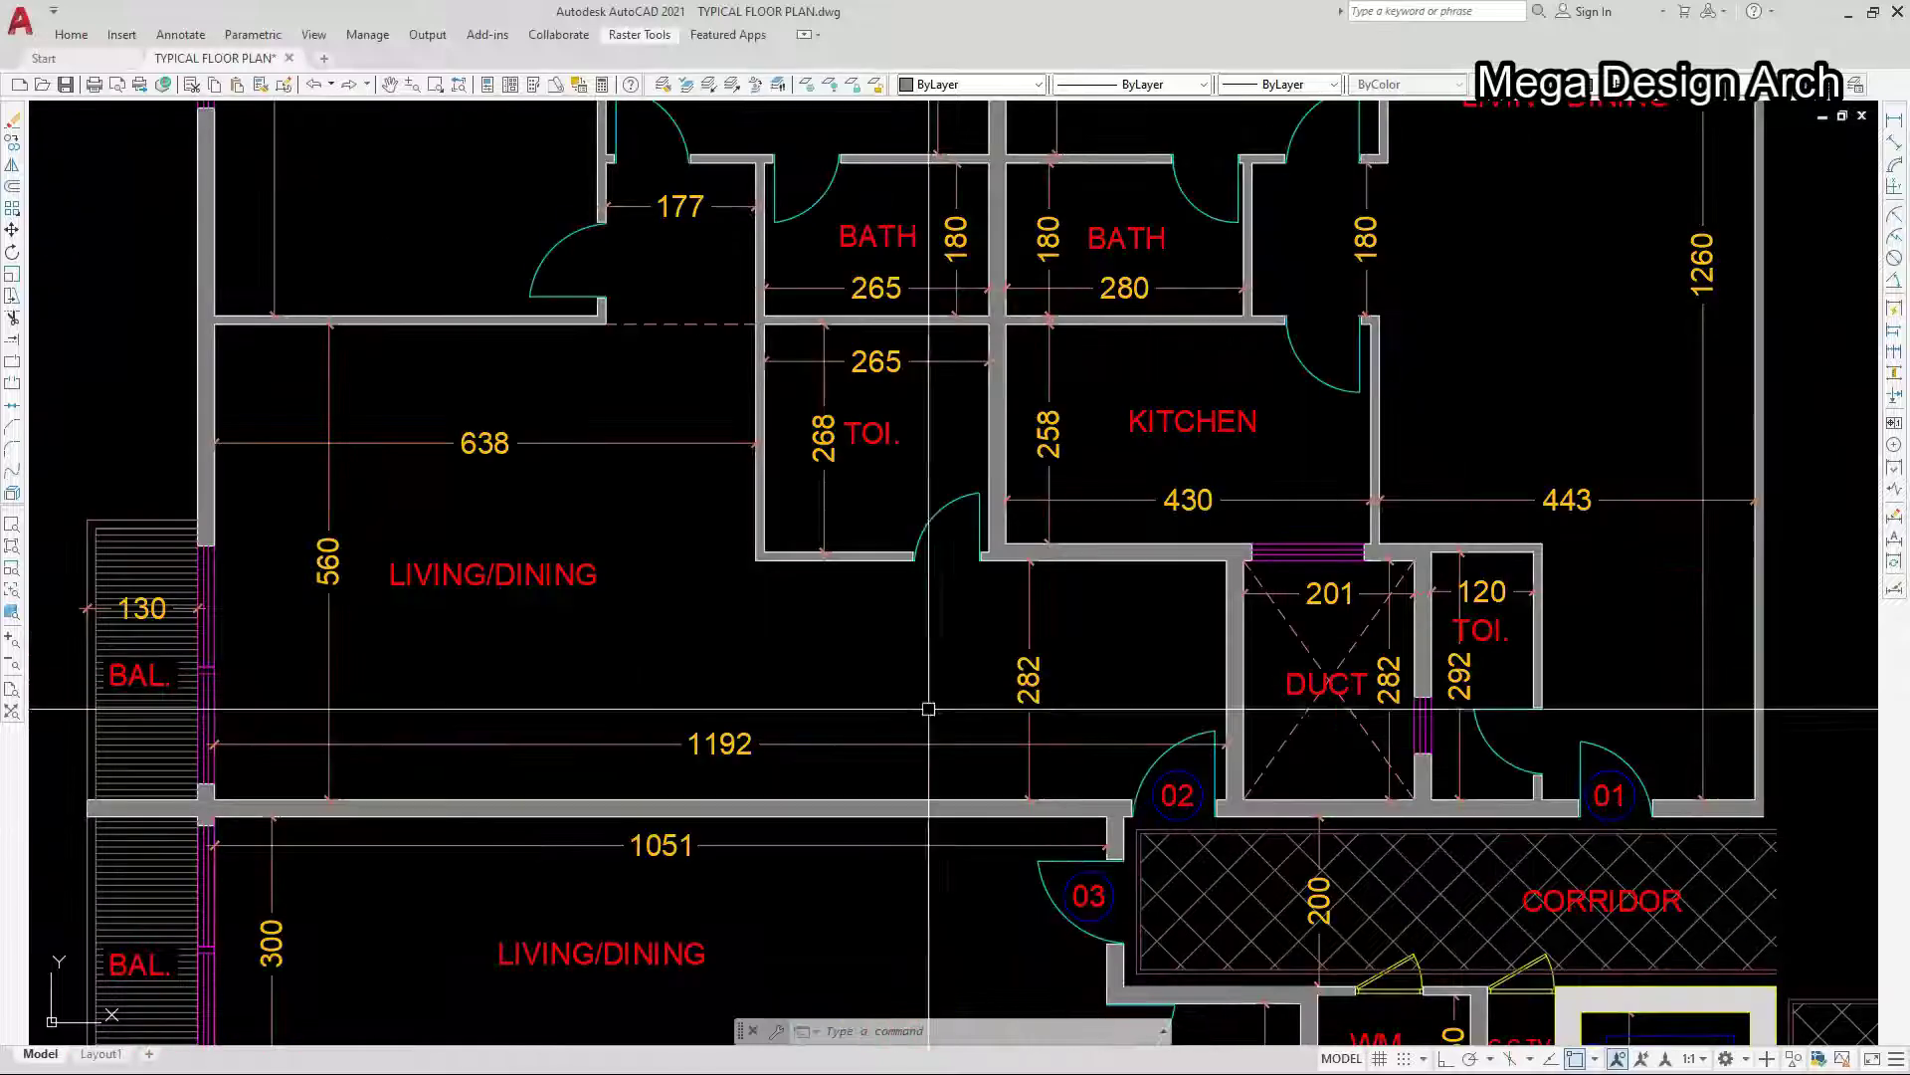
scroll(929, 703, up, 1)
middle_drag(929, 703, 1239, 752)
scroll(1135, 789, up, 2)
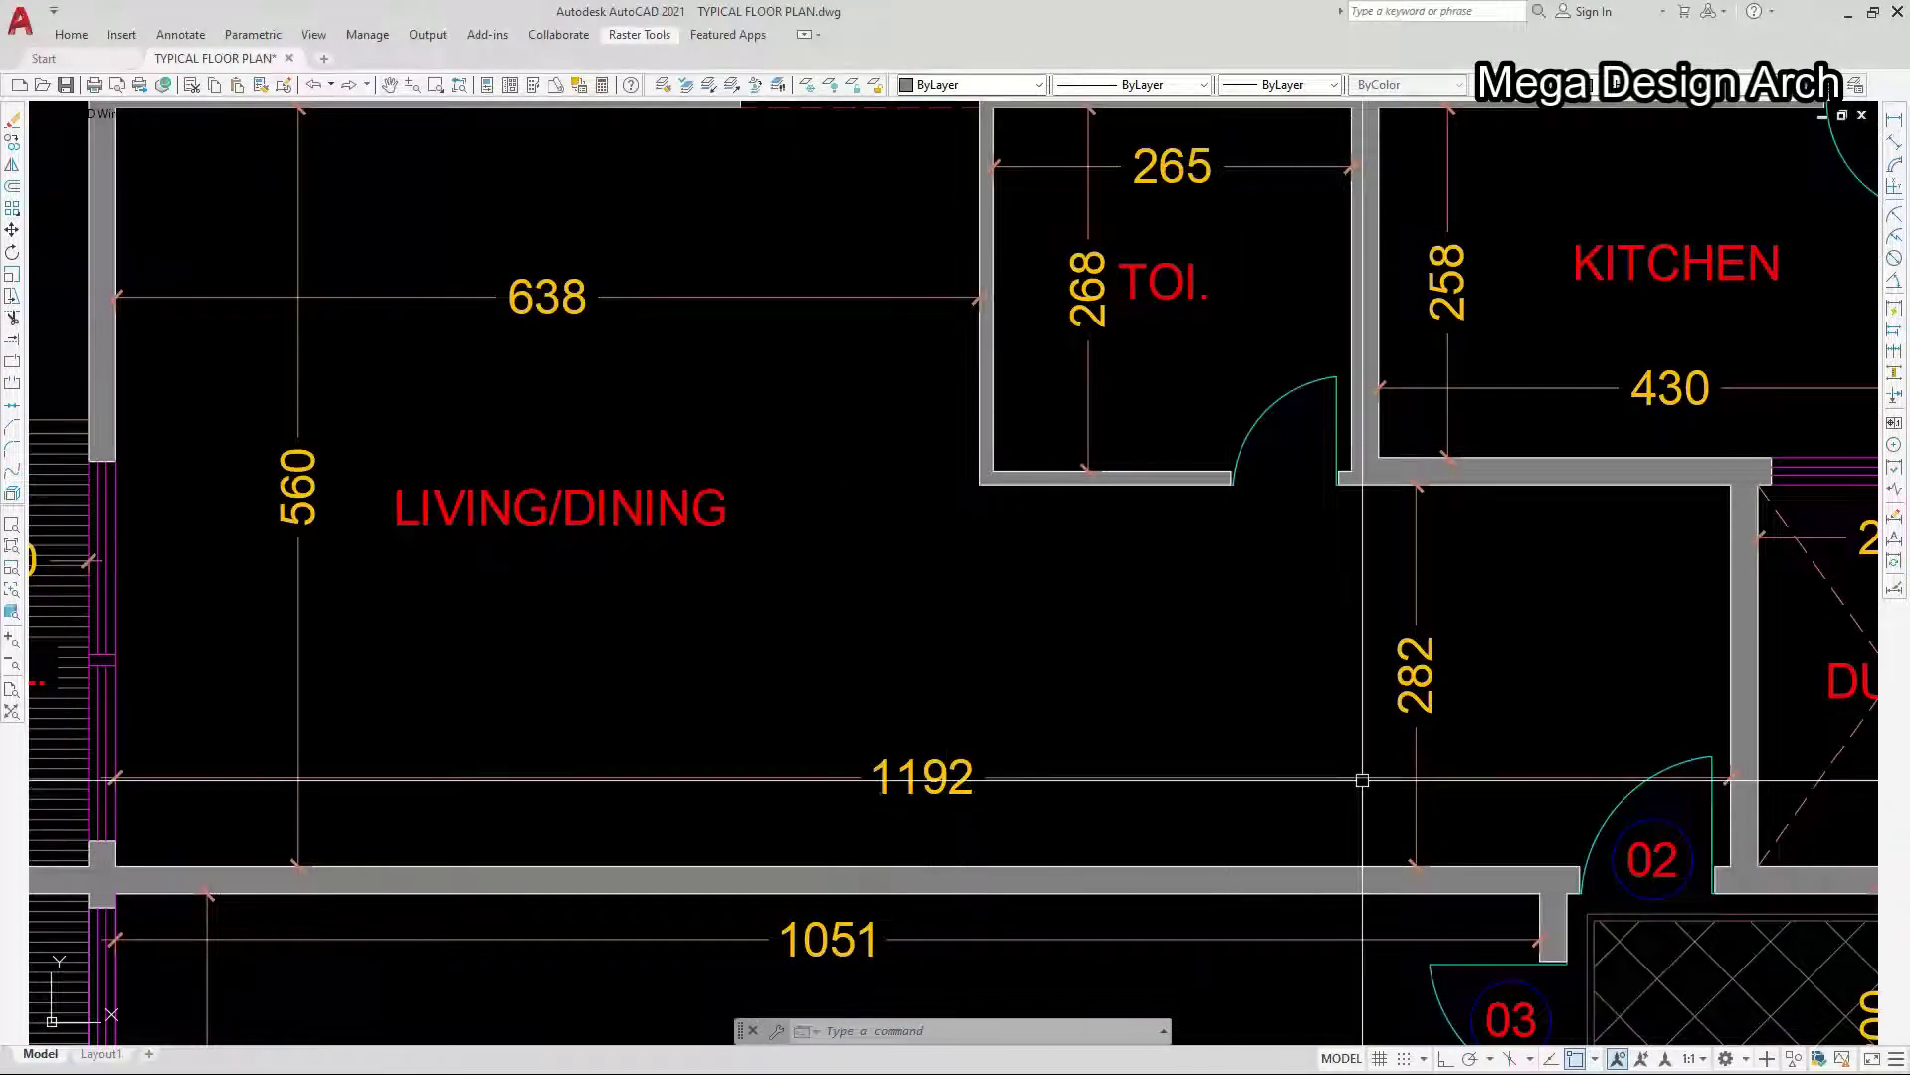
middle_drag(1164, 670, 1429, 718)
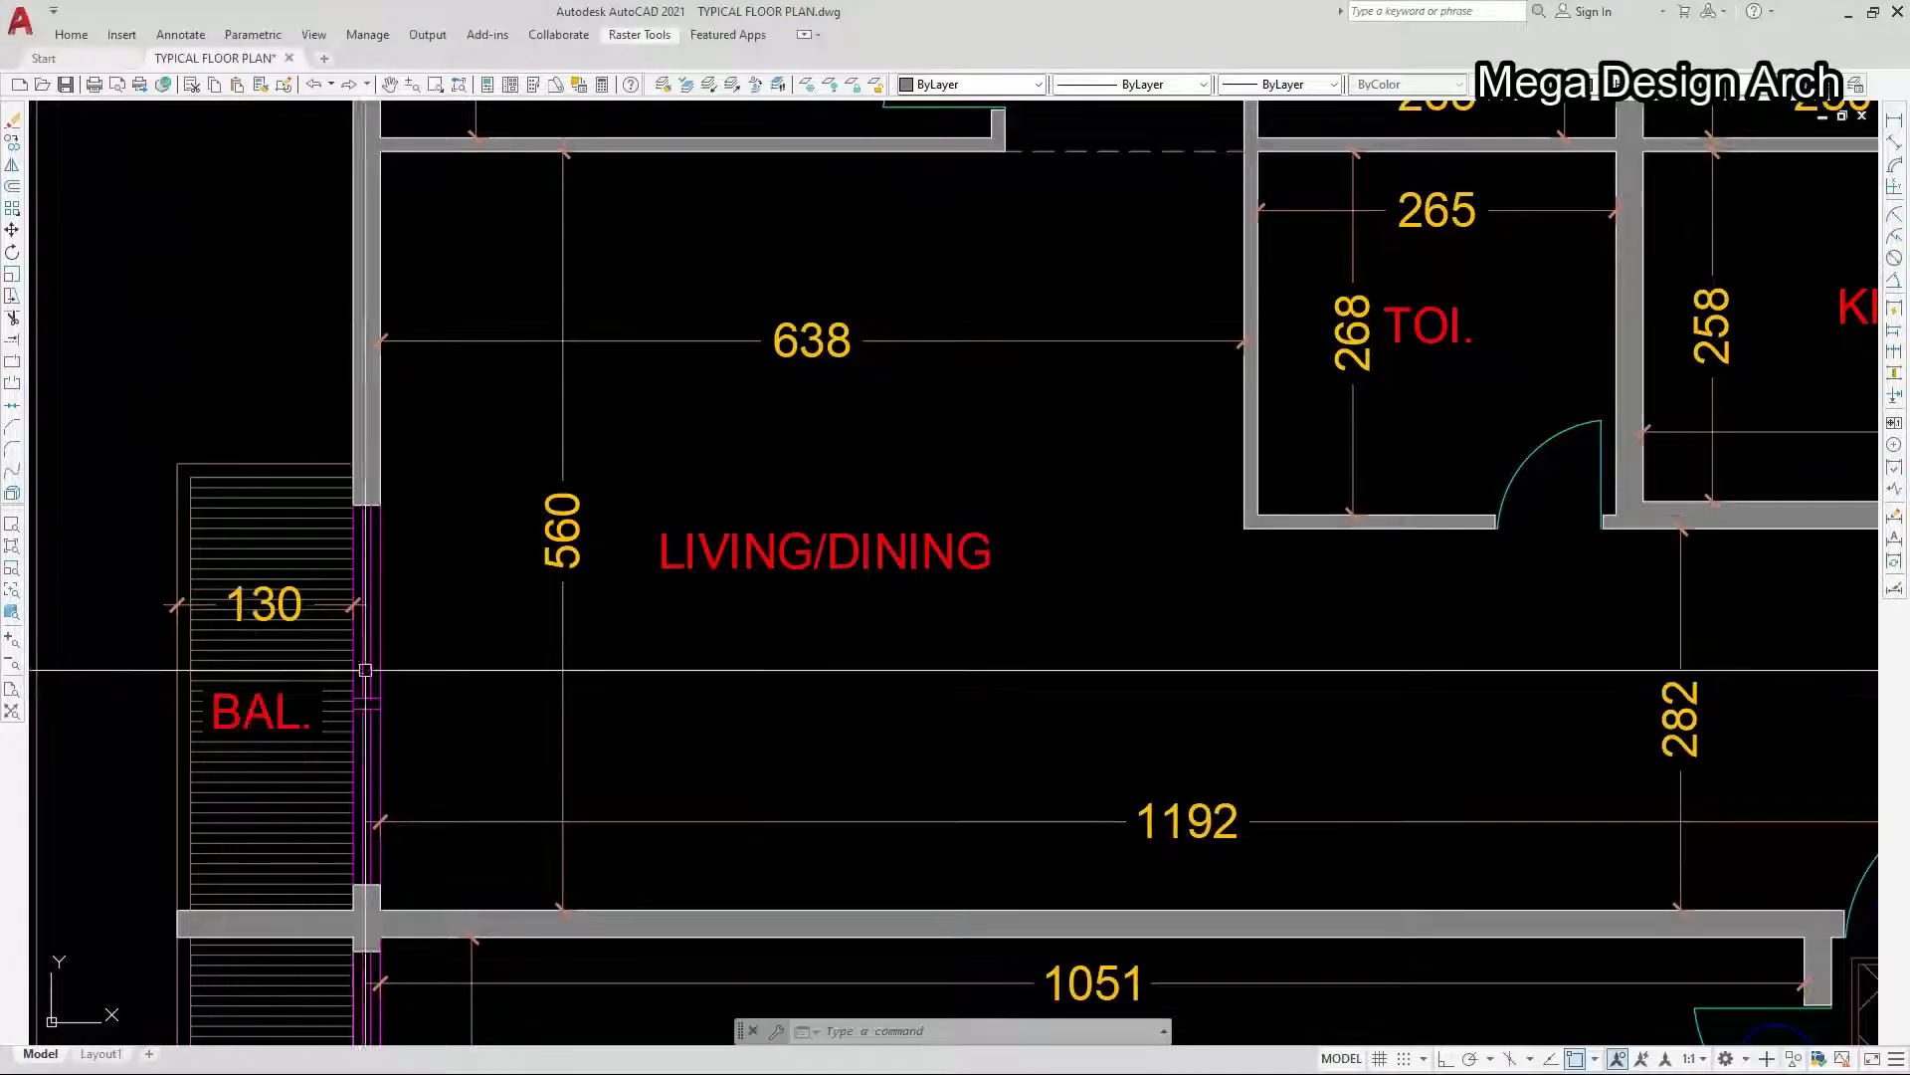
middle_drag(1386, 448, 1107, 715)
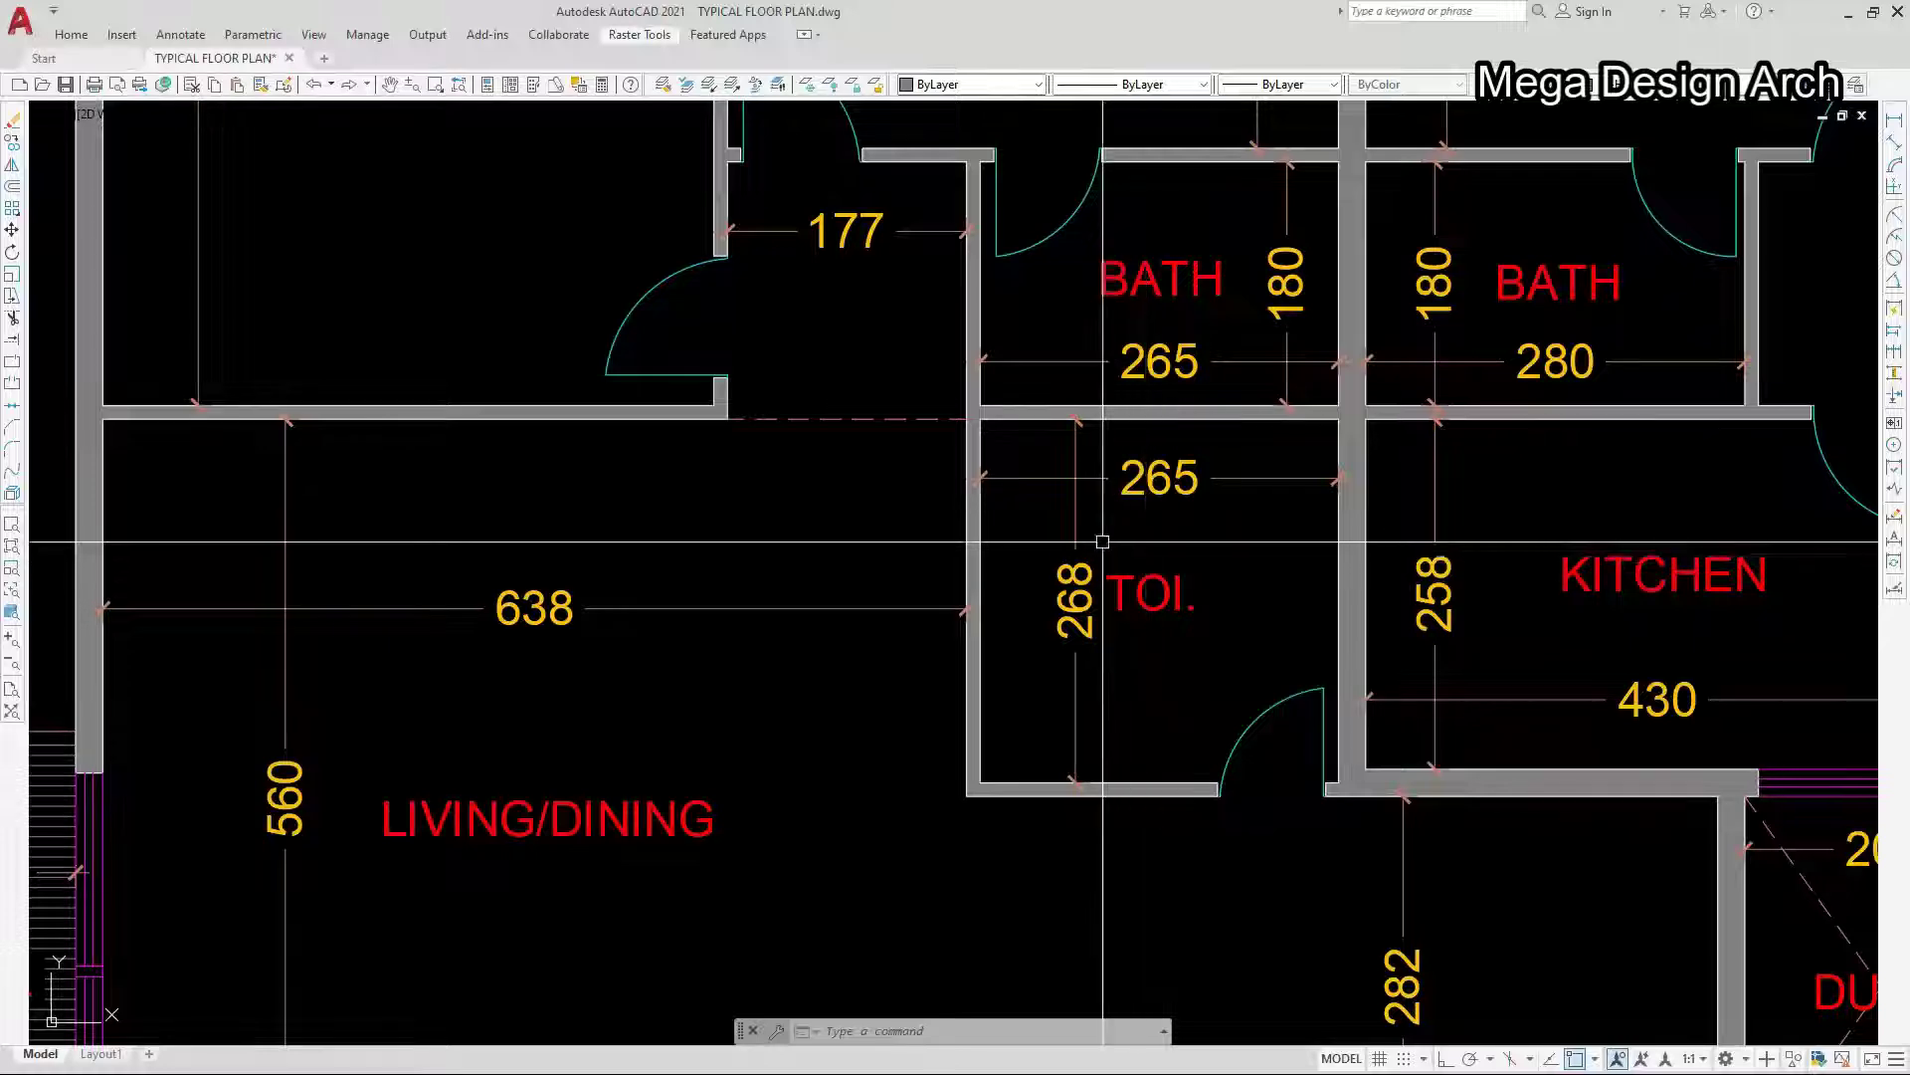
- Examine flat 02's inner passage, bedroom, master bedroom and attached bath, including their doors and windows
middle_drag(930, 390, 1257, 948)
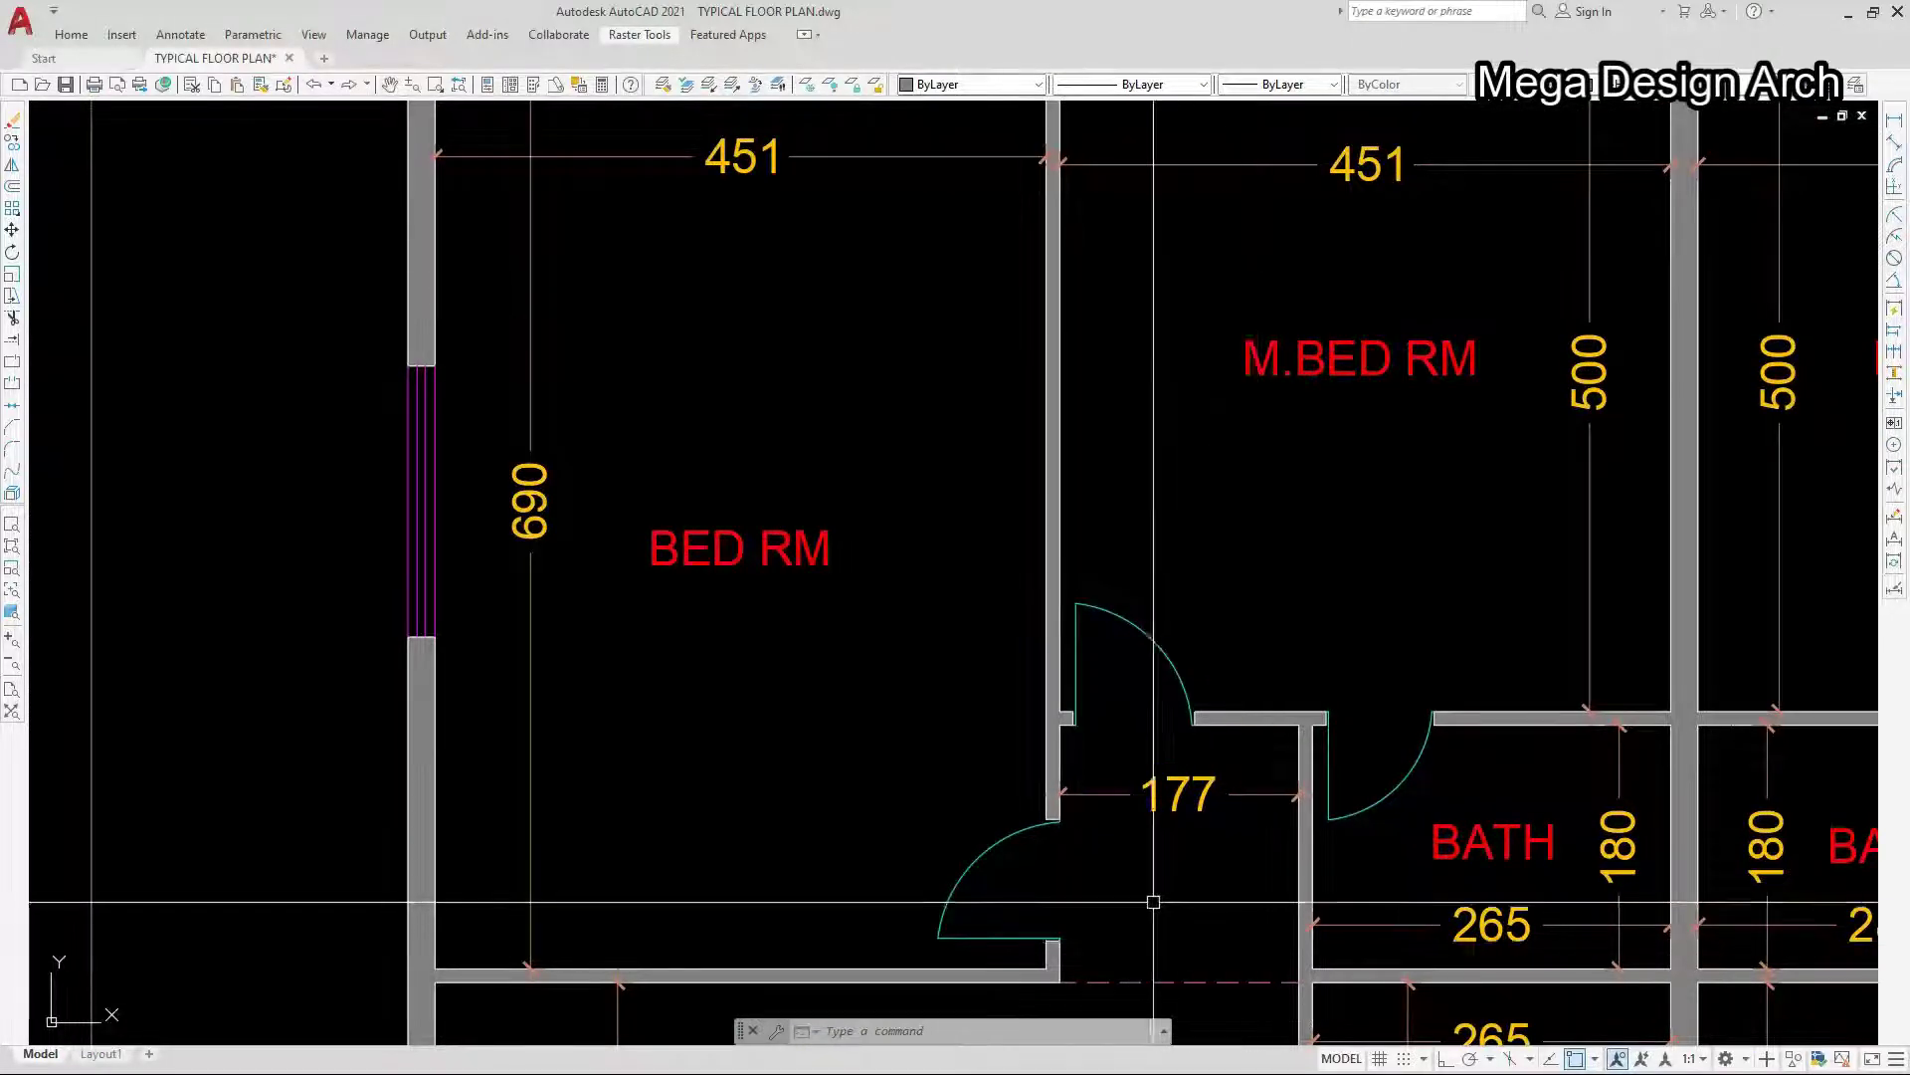
middle_drag(827, 826, 790, 886)
scroll(791, 883, down, 2)
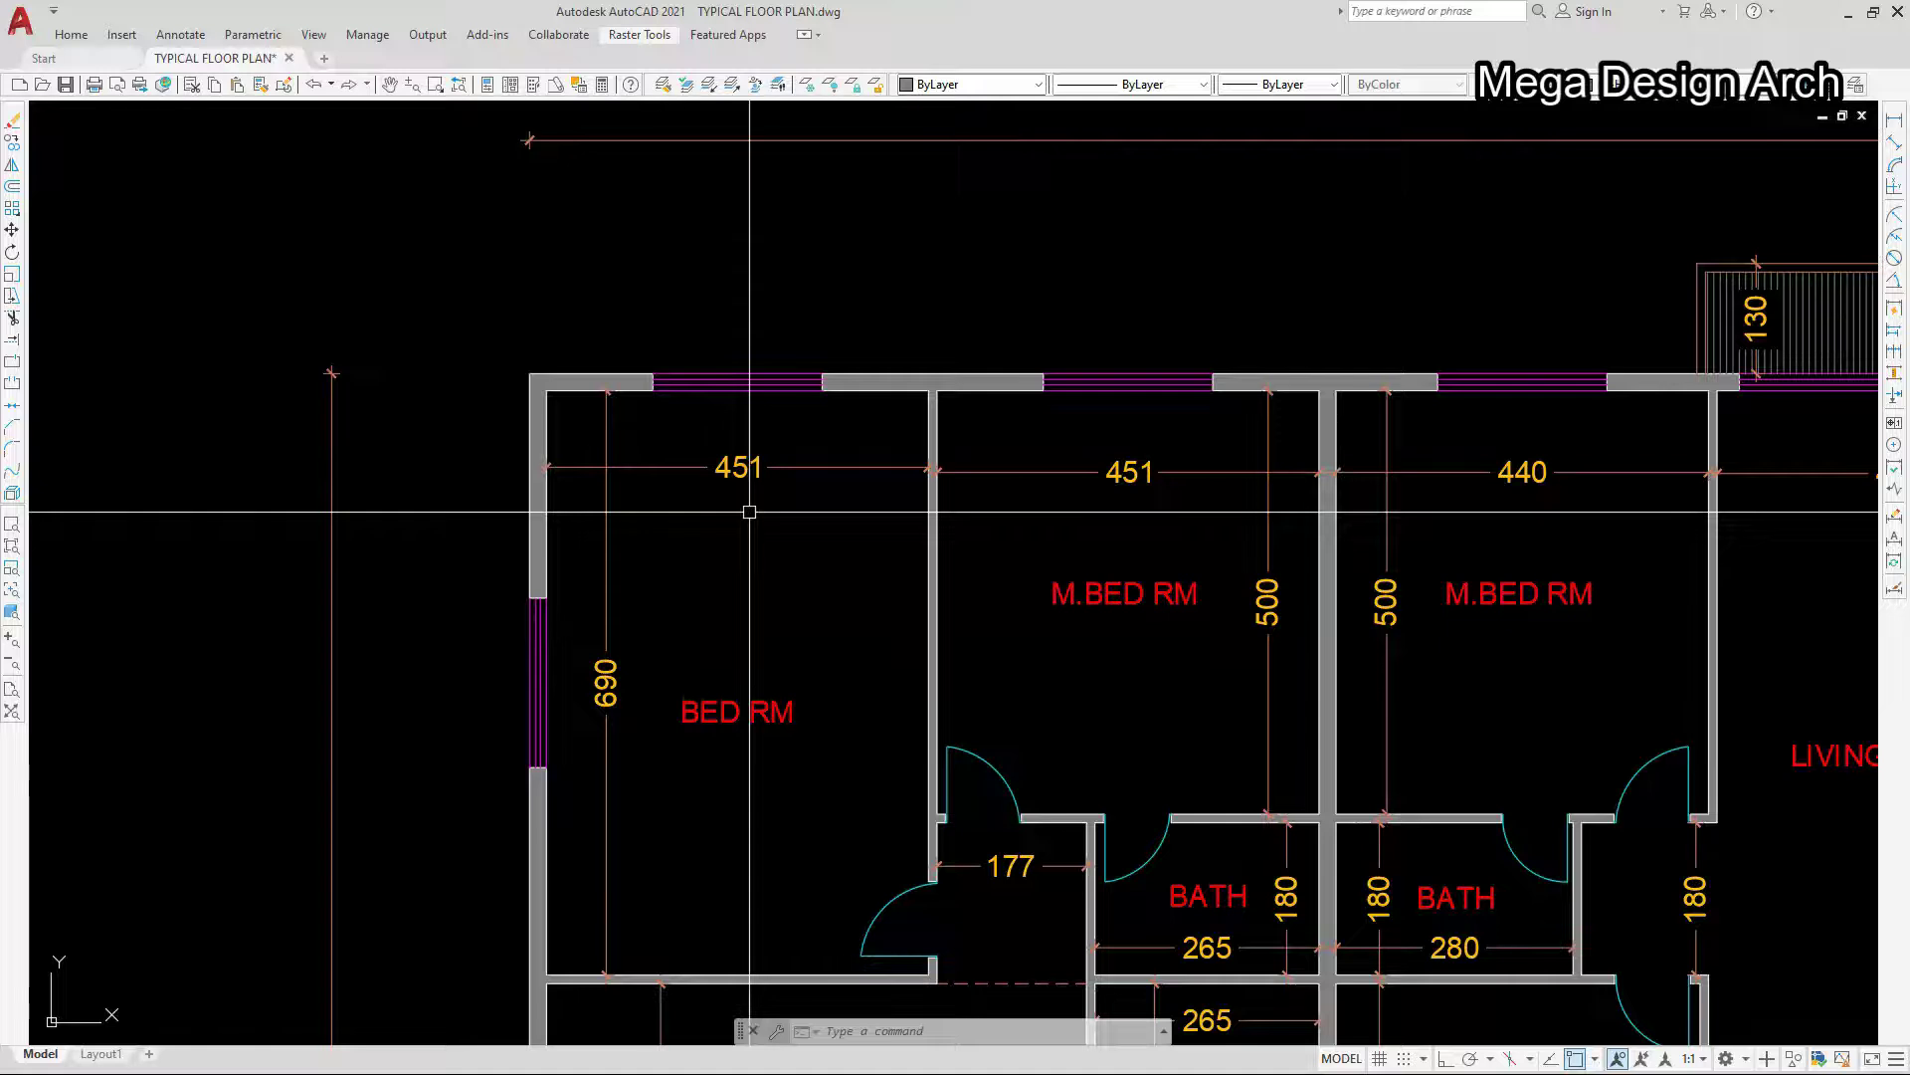
scroll(1000, 935, up, 2)
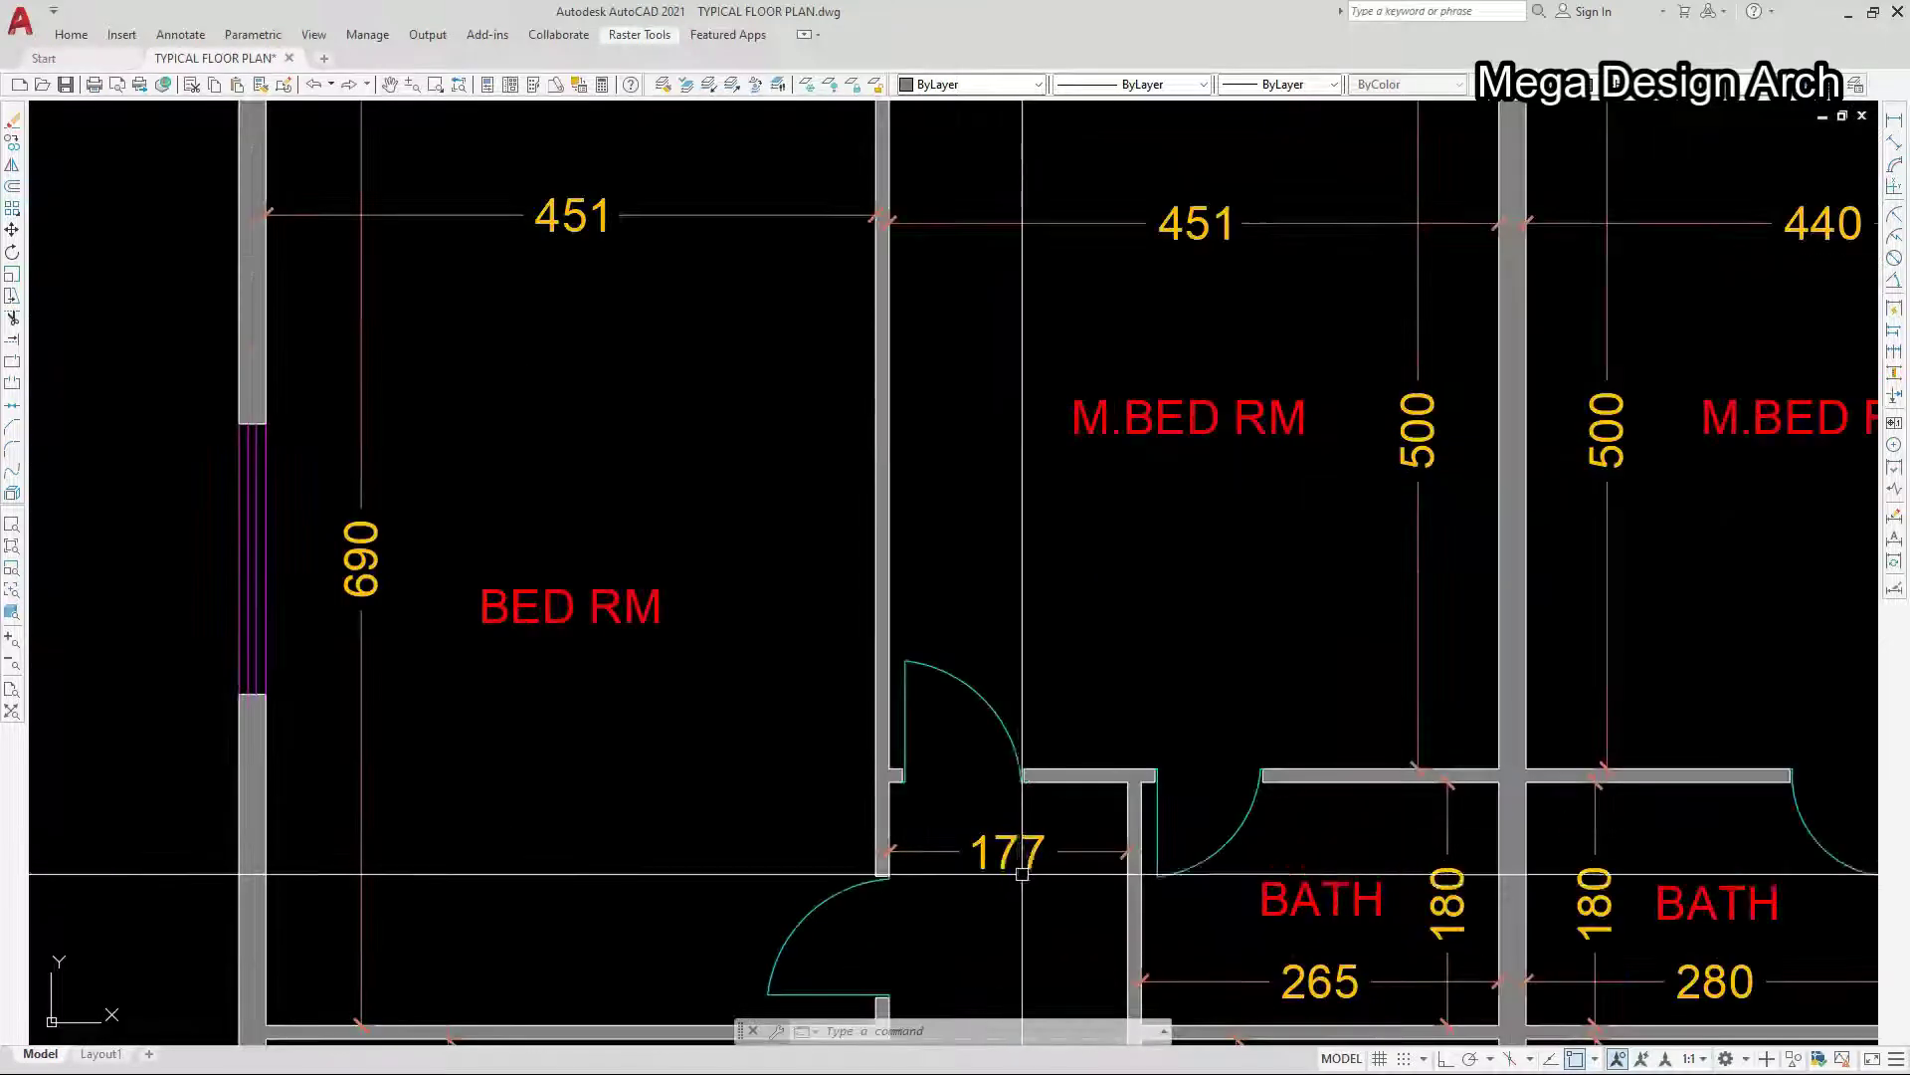
middle_drag(1185, 606, 1097, 623)
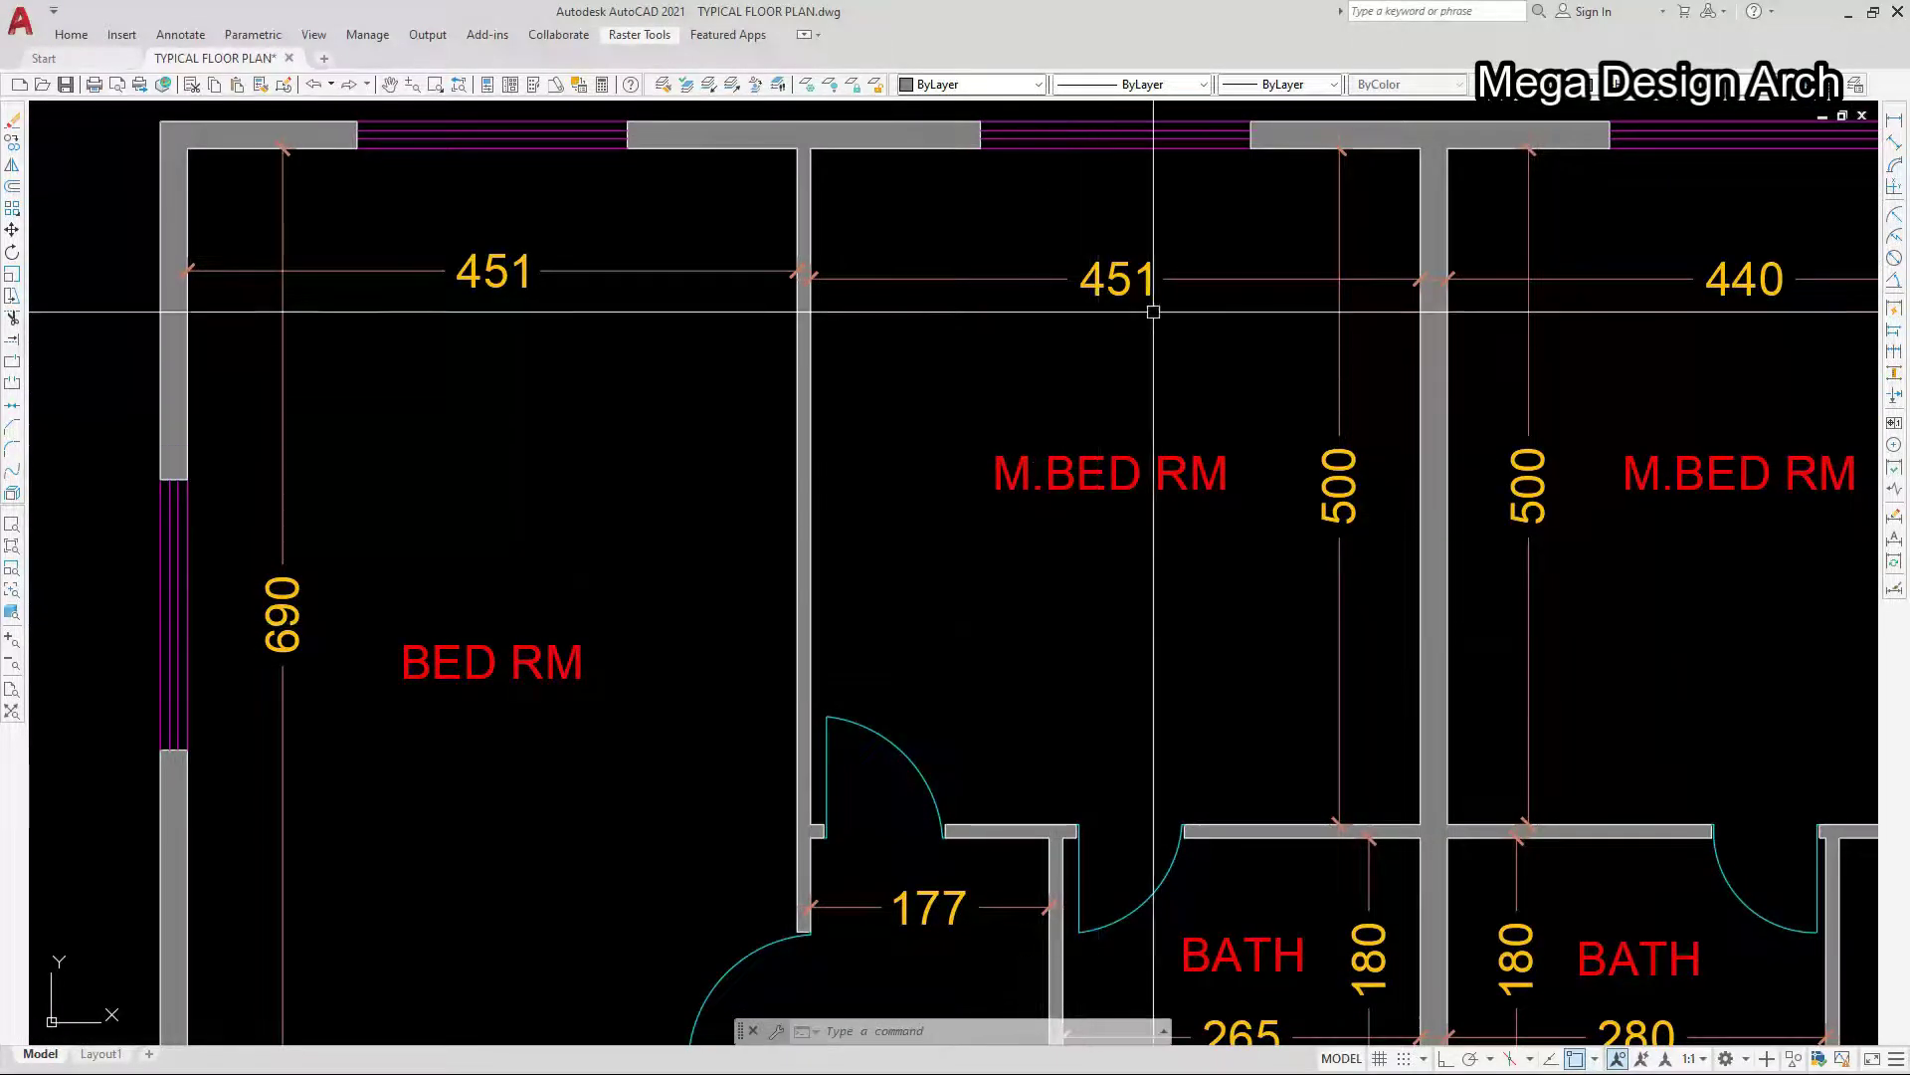
middle_drag(1271, 661, 1228, 409)
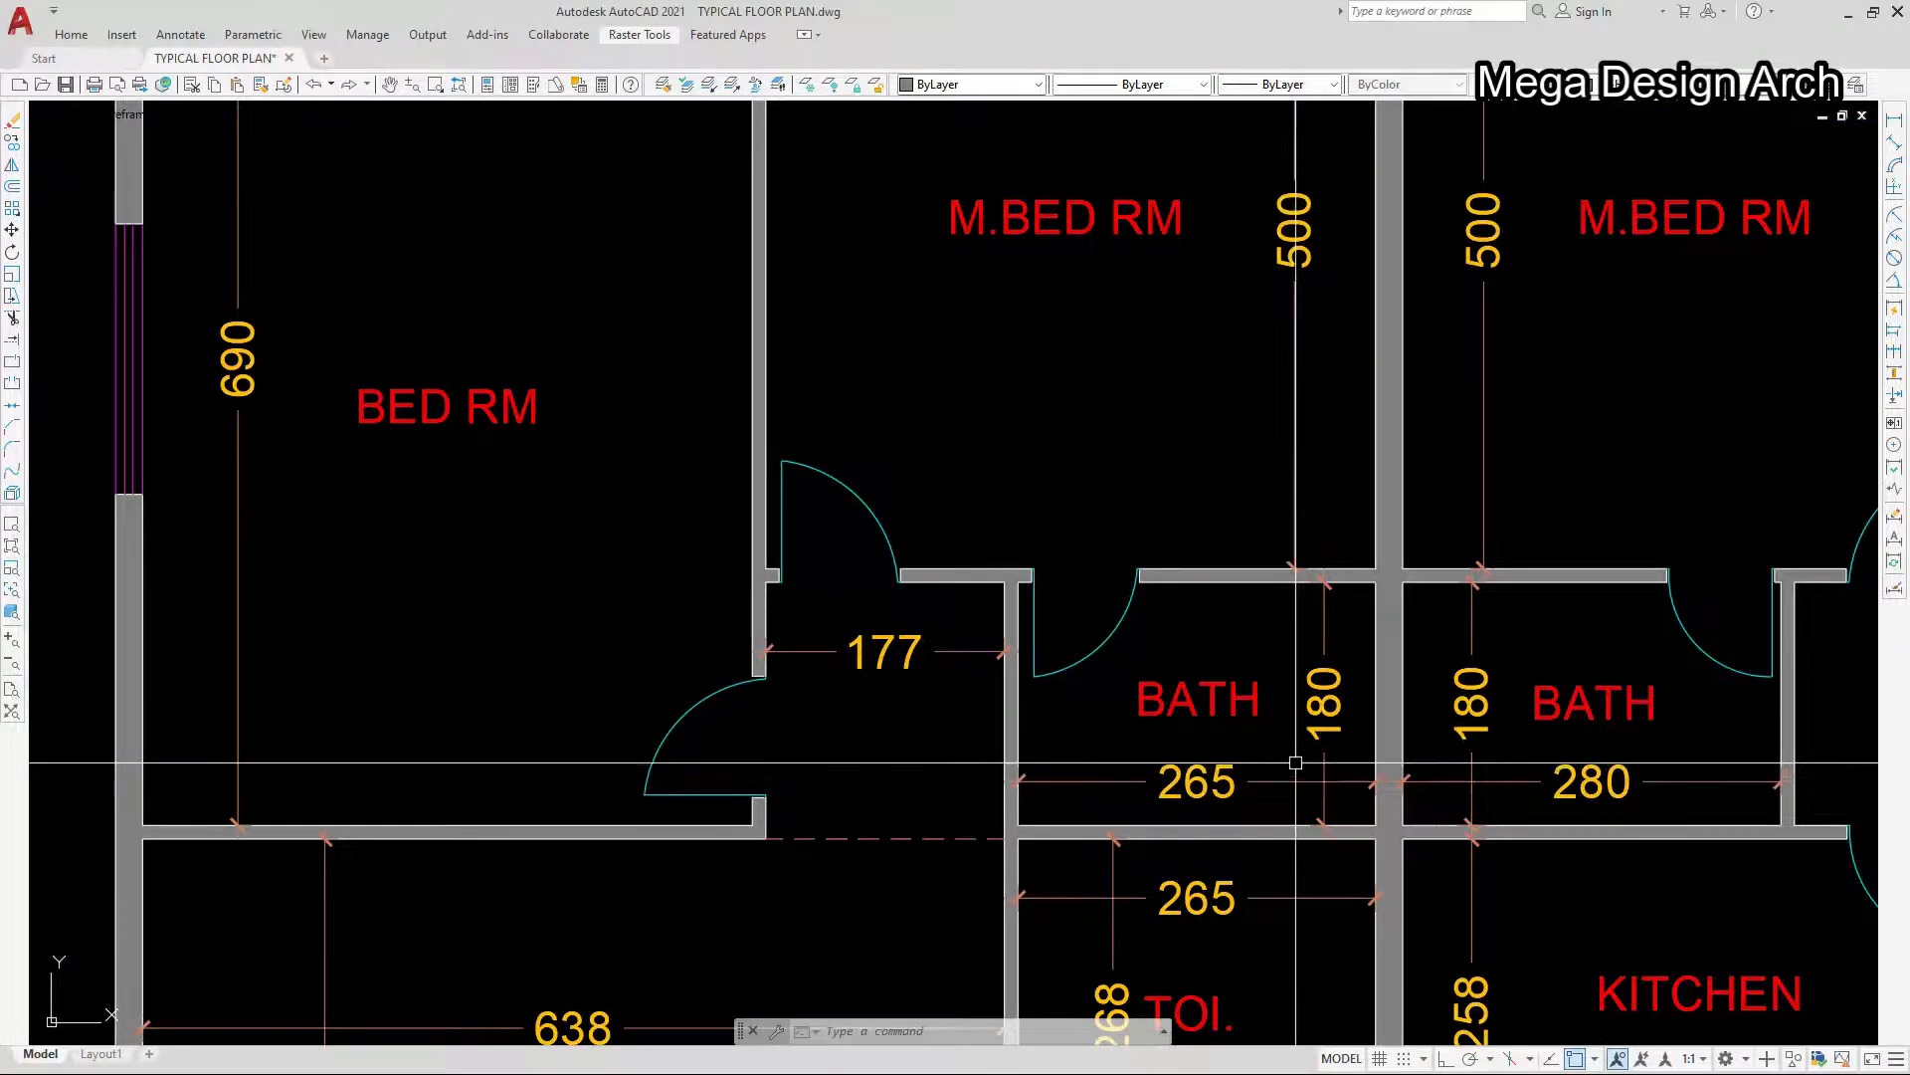
scroll(1160, 819, down, 2)
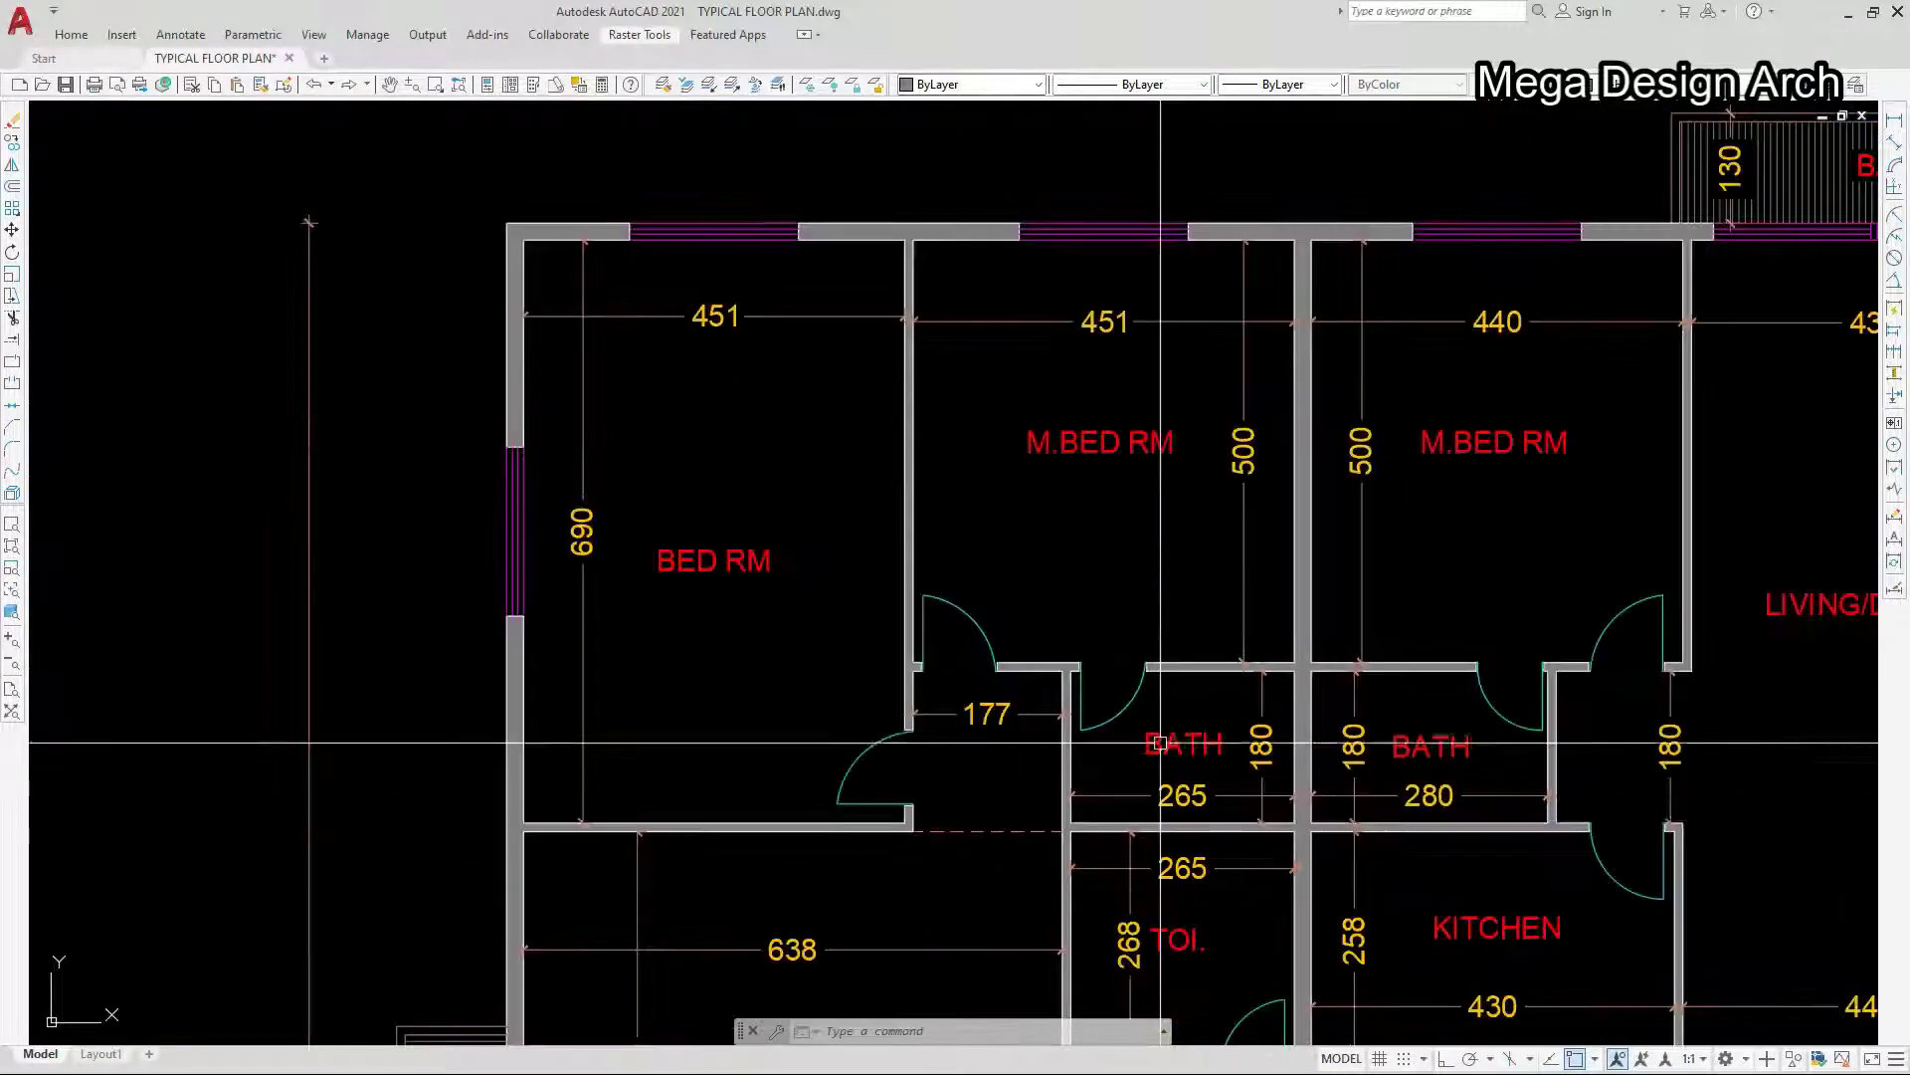
scroll(1464, 225, up, 2)
scroll(1464, 224, down, 2)
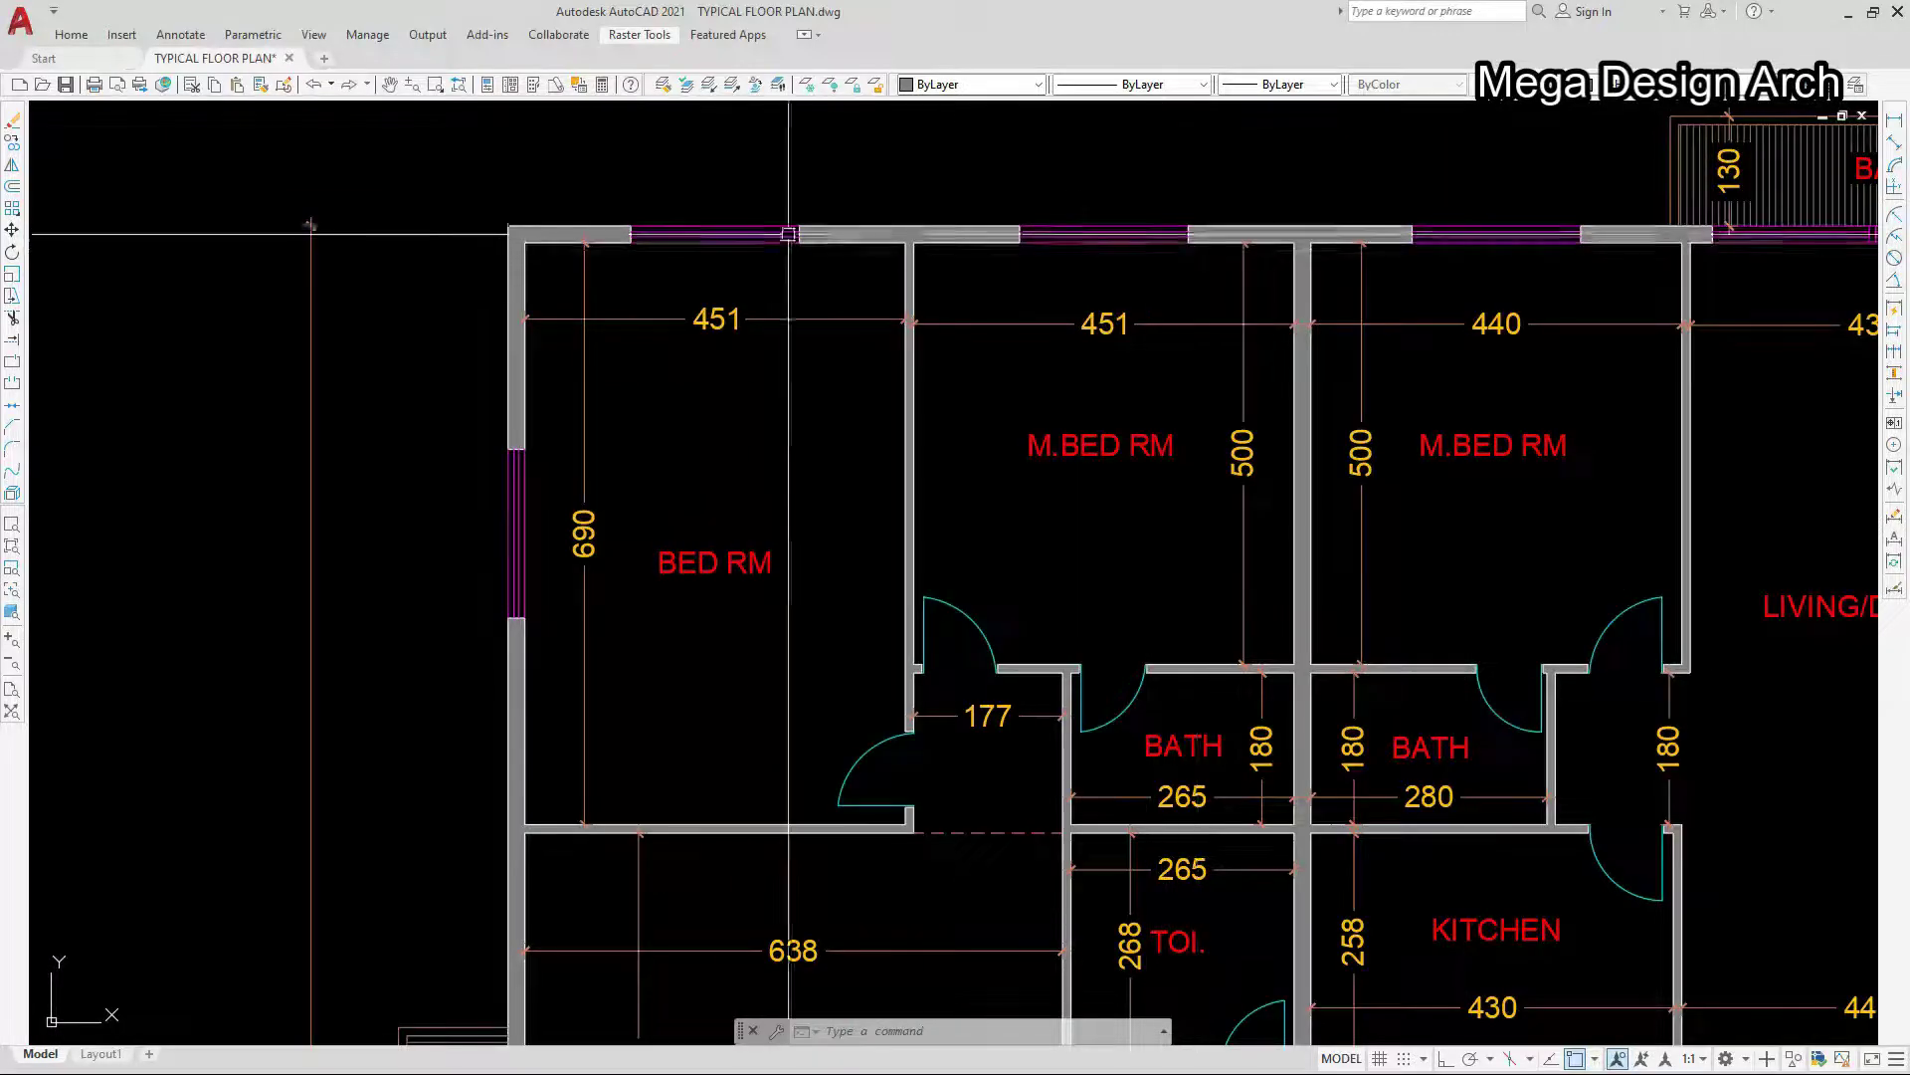
scroll(515, 527, down, 2)
scroll(1335, 355, up, 4)
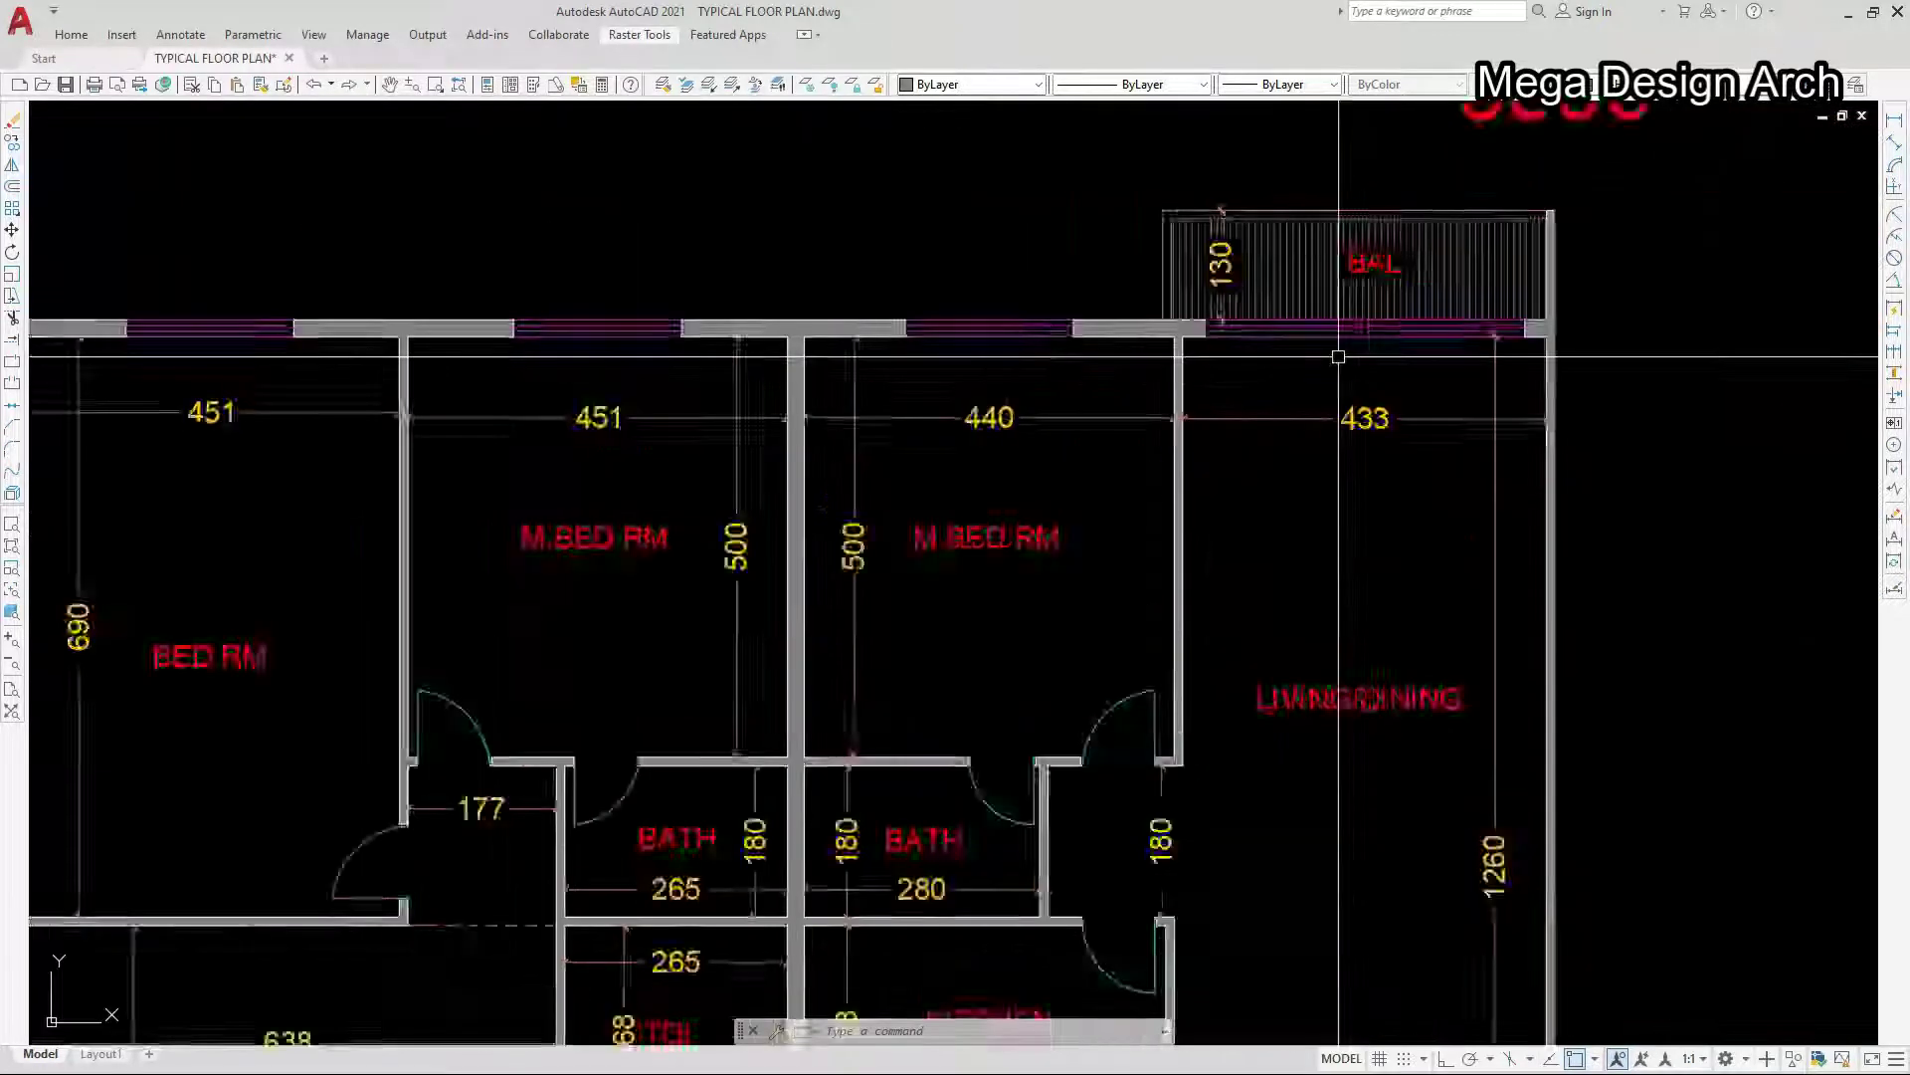
- Examine flat 03's entrance from the corridor, its living/dining room and the adjoining balcony
scroll(1265, 275, down, 5)
scroll(1244, 293, down, 2)
scroll(1083, 581, up, 10)
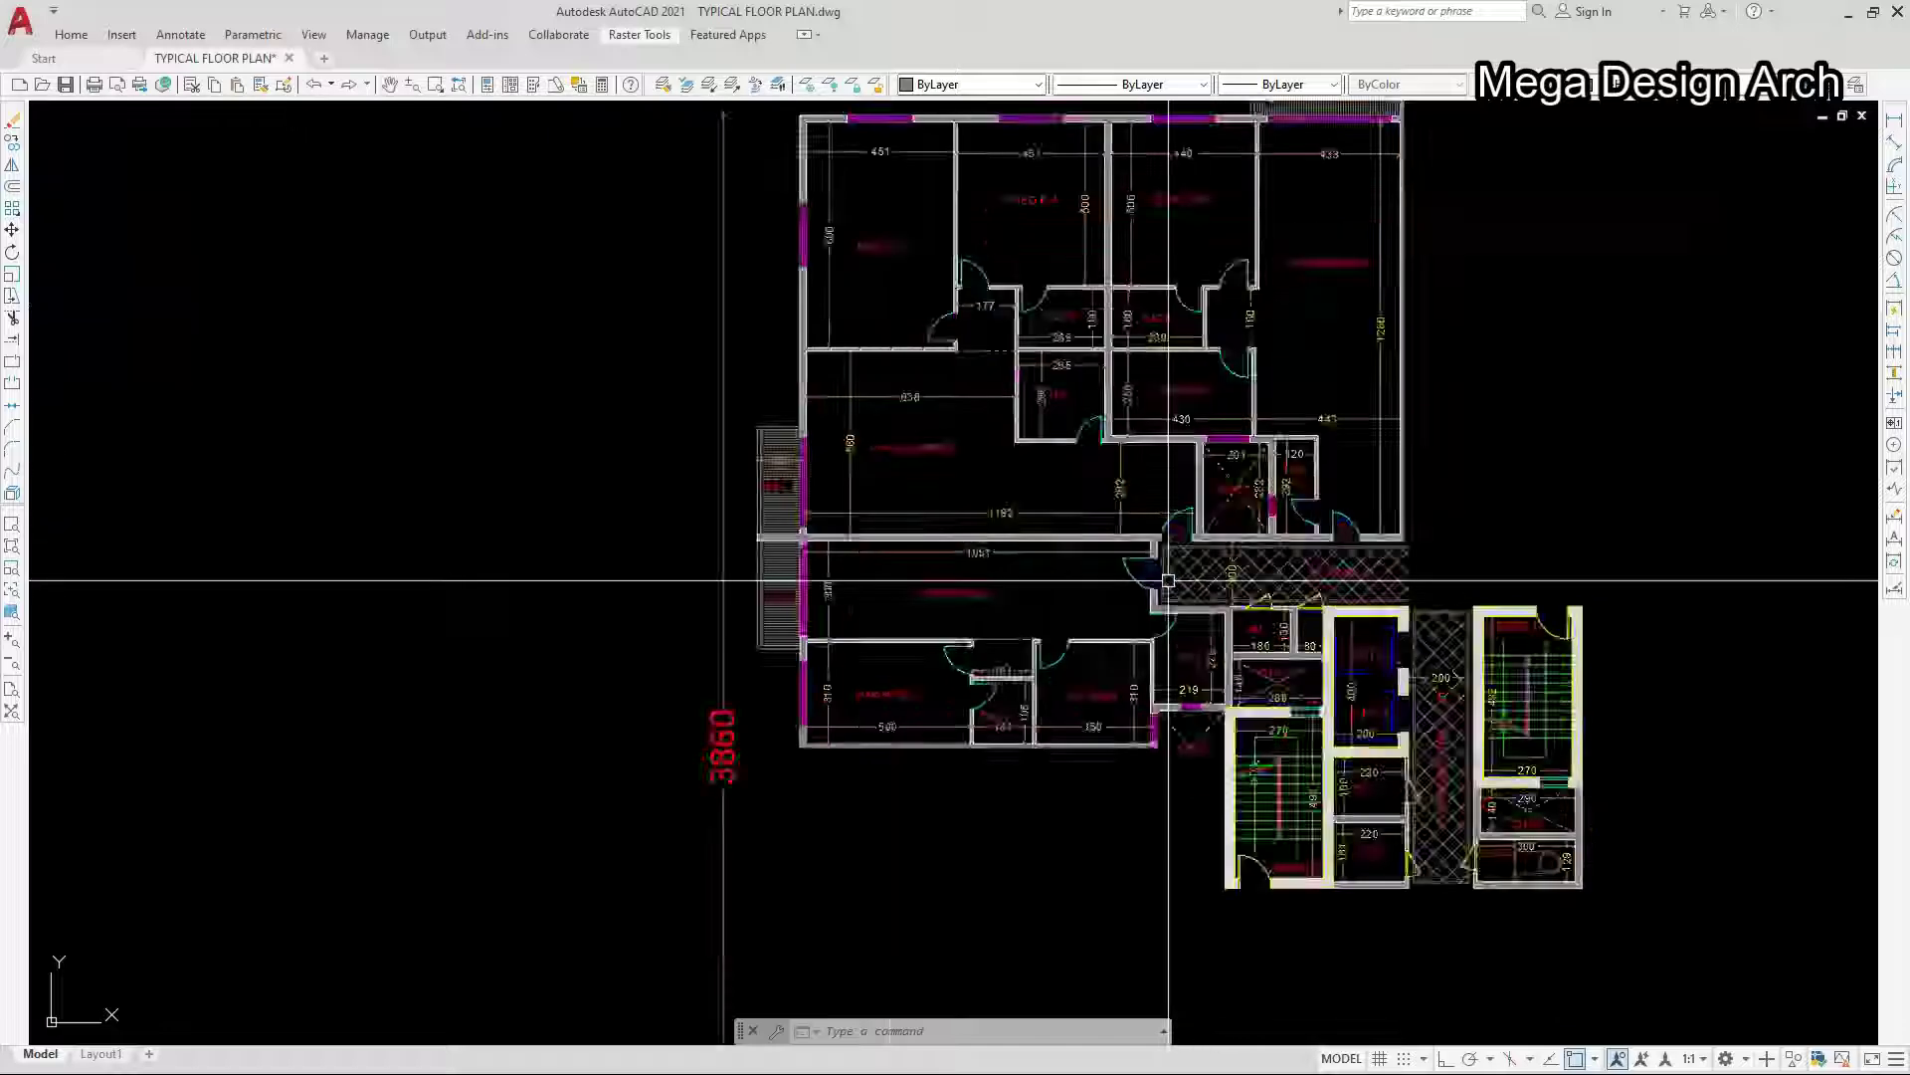
scroll(1095, 582, up, 2)
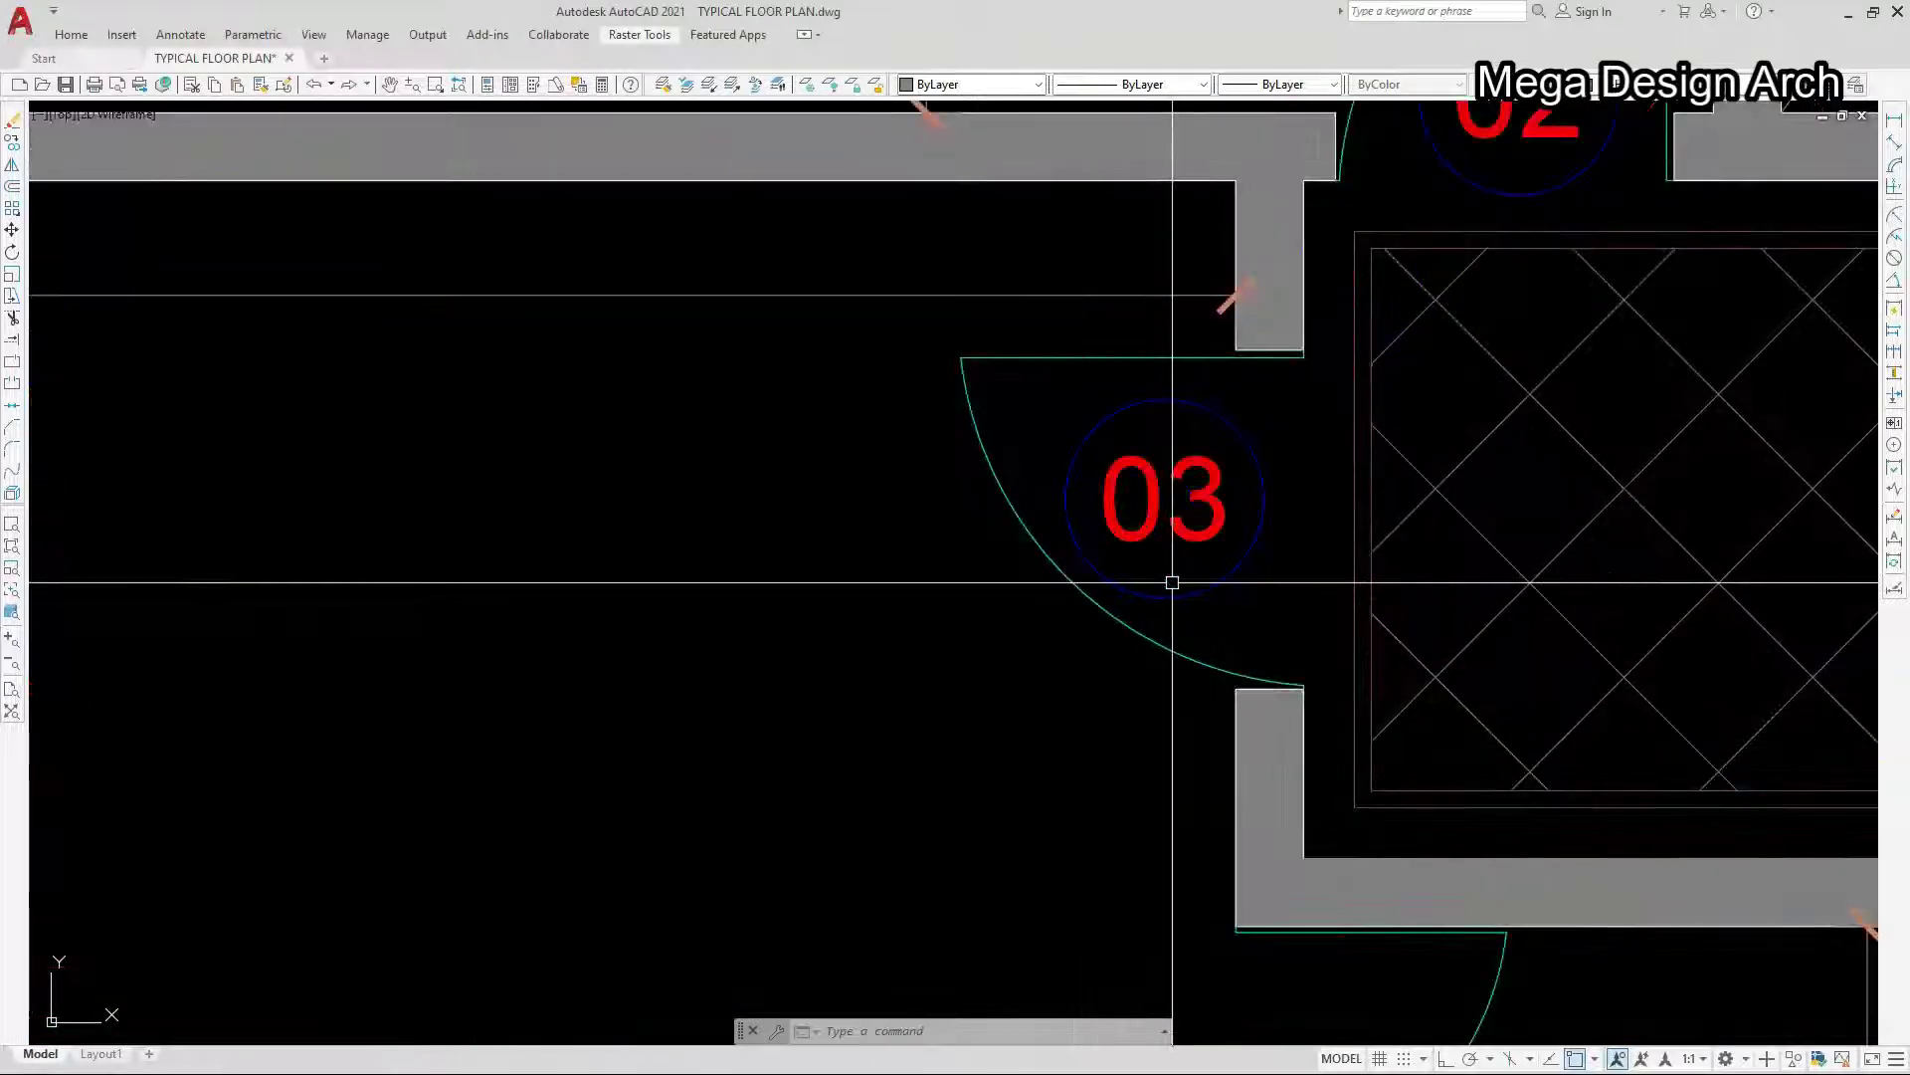
scroll(1134, 498, down, 3)
scroll(1134, 498, down, 1)
middle_drag(896, 512, 1250, 514)
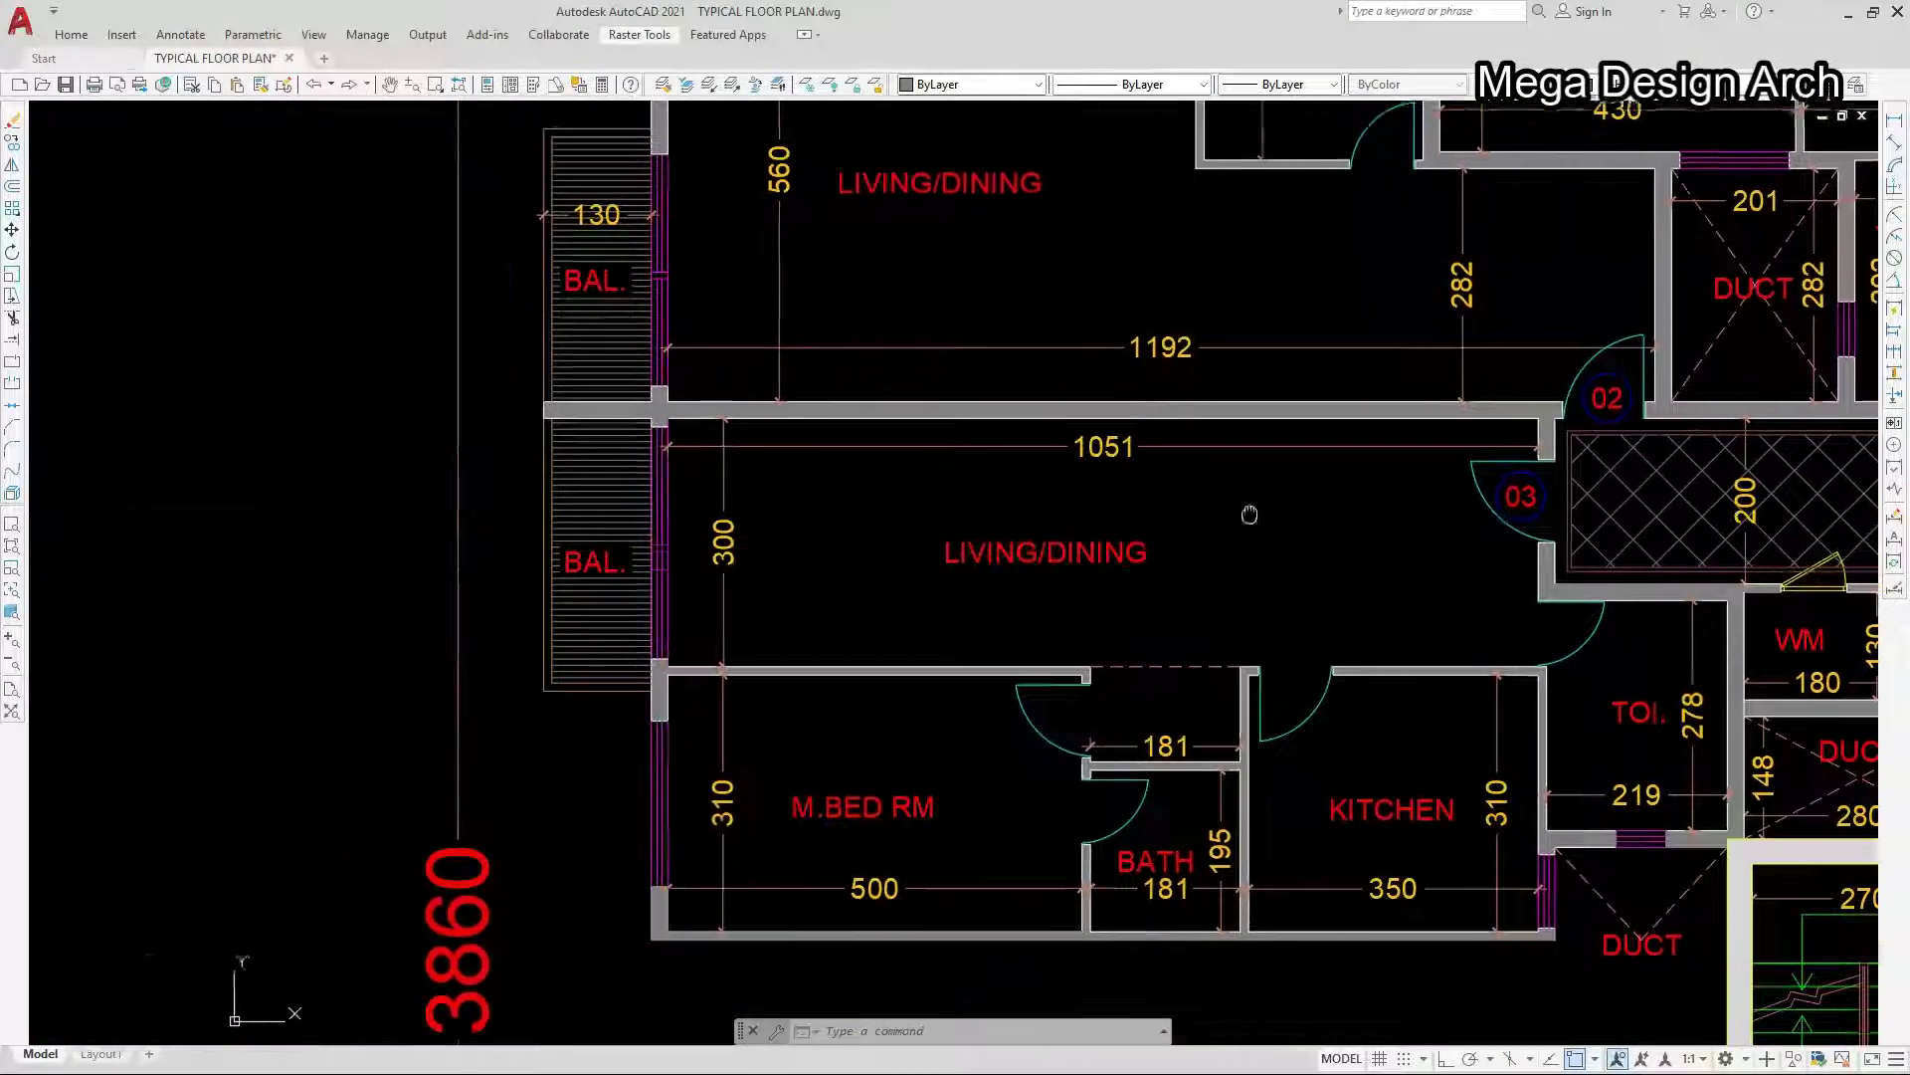
scroll(1111, 609, up, 2)
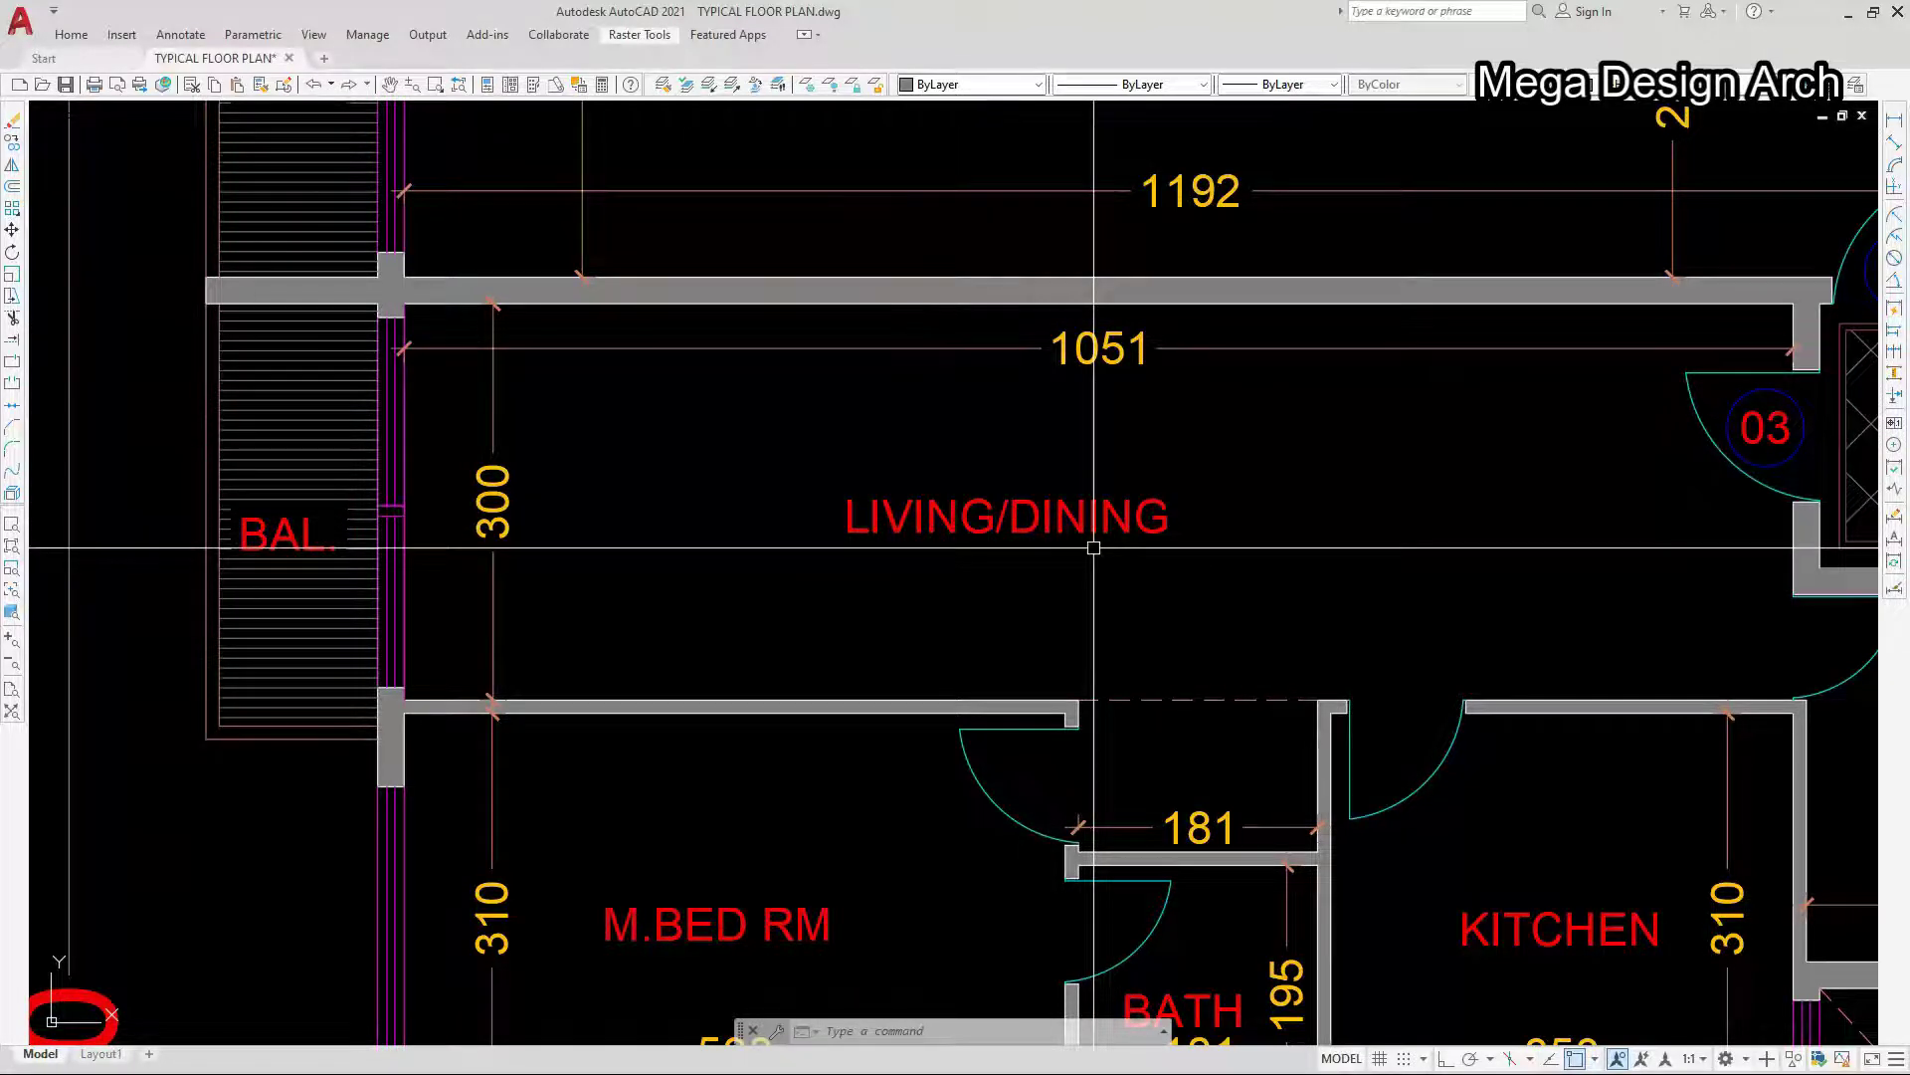
middle_drag(744, 559, 1028, 479)
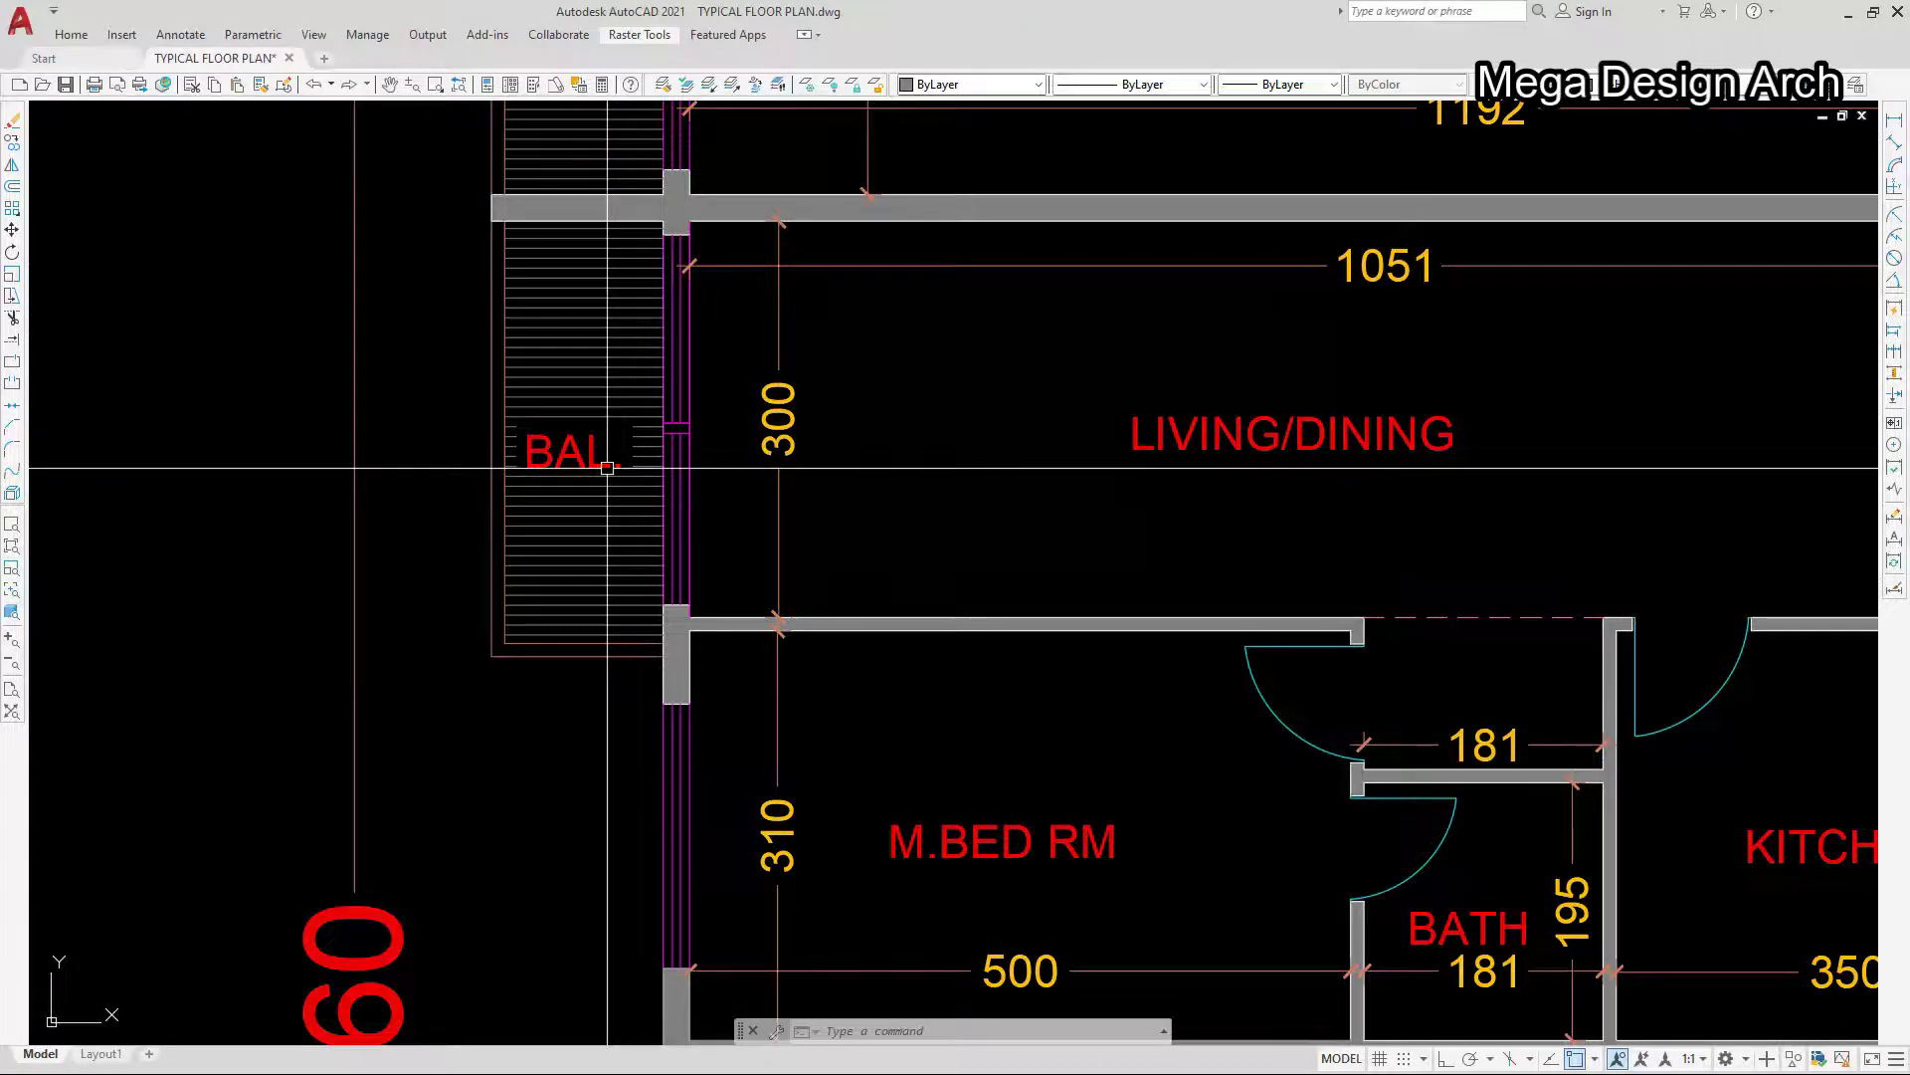
- Examine flat 03's master bedroom, bath and kitchen, including their dimensions, doors and windows
scroll(721, 307, down, 2)
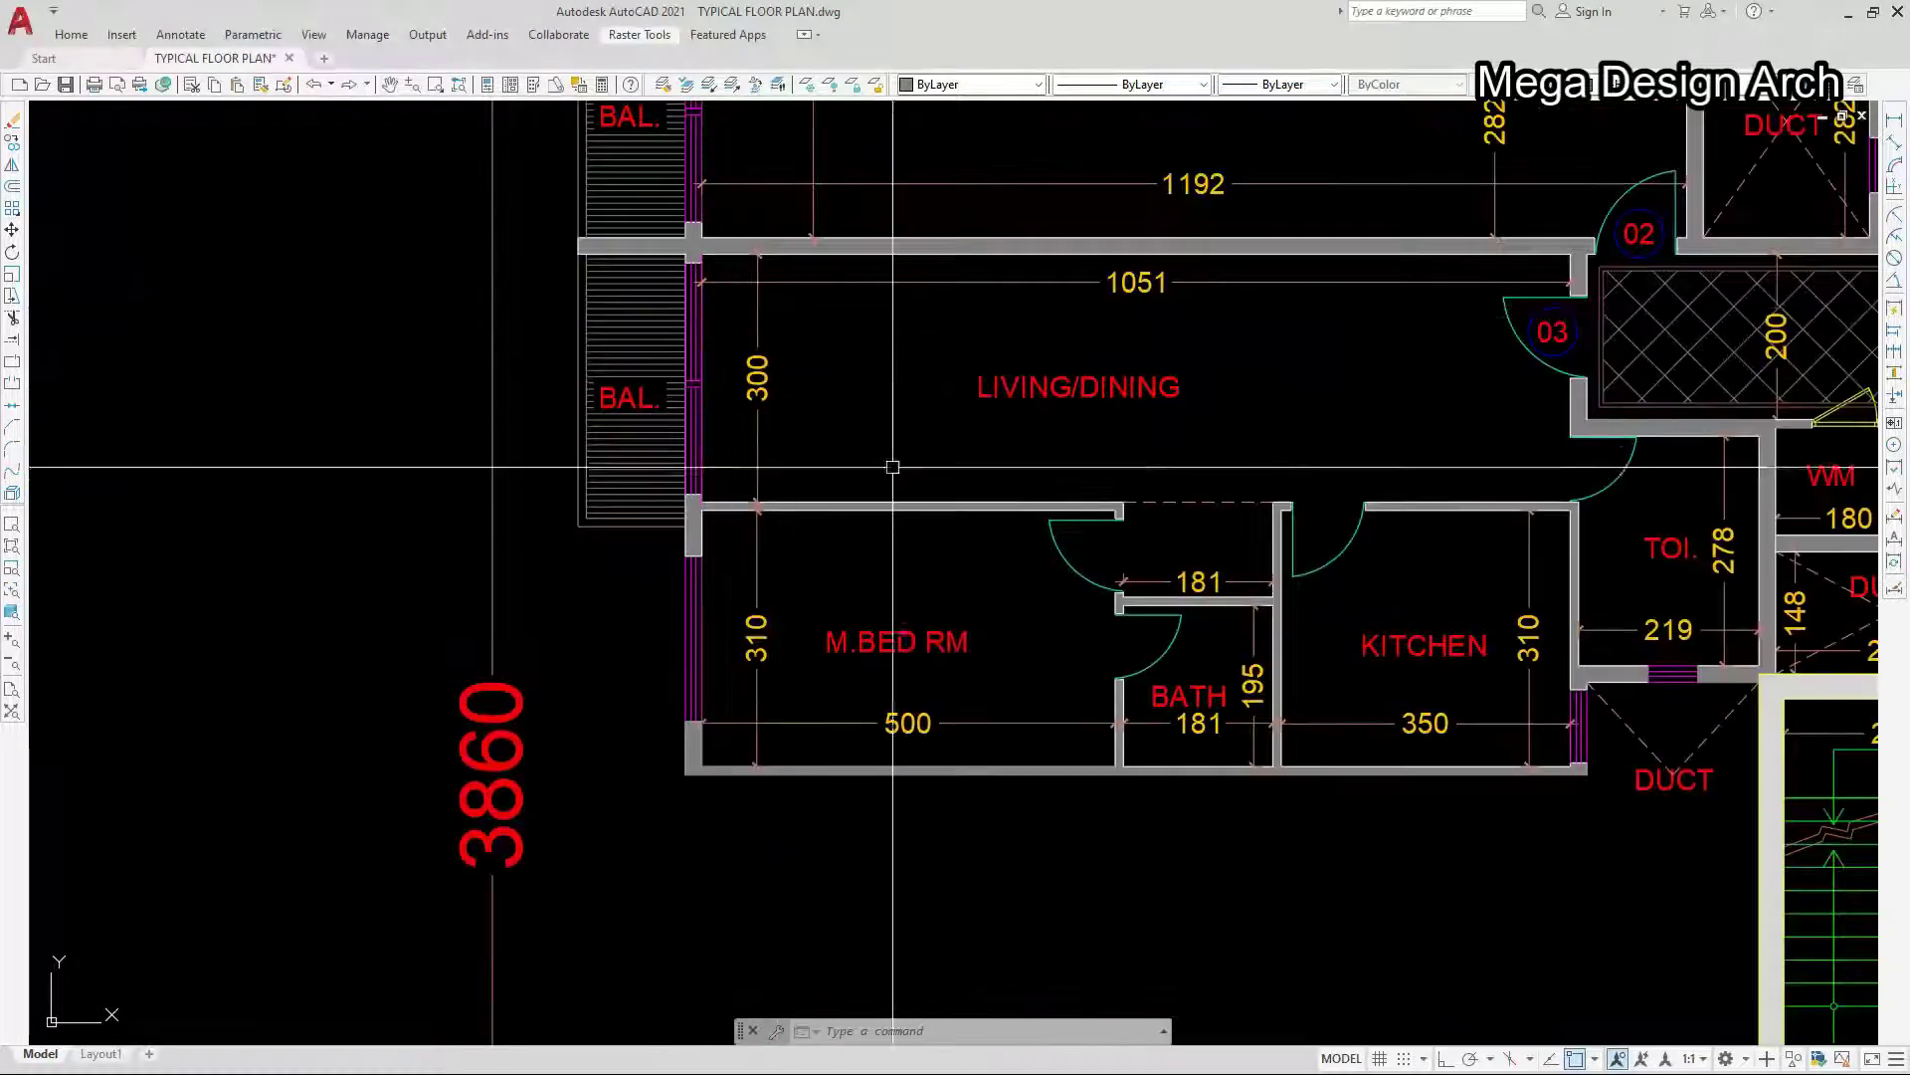
middle_drag(1185, 590, 1149, 593)
scroll(1149, 593, up, 2)
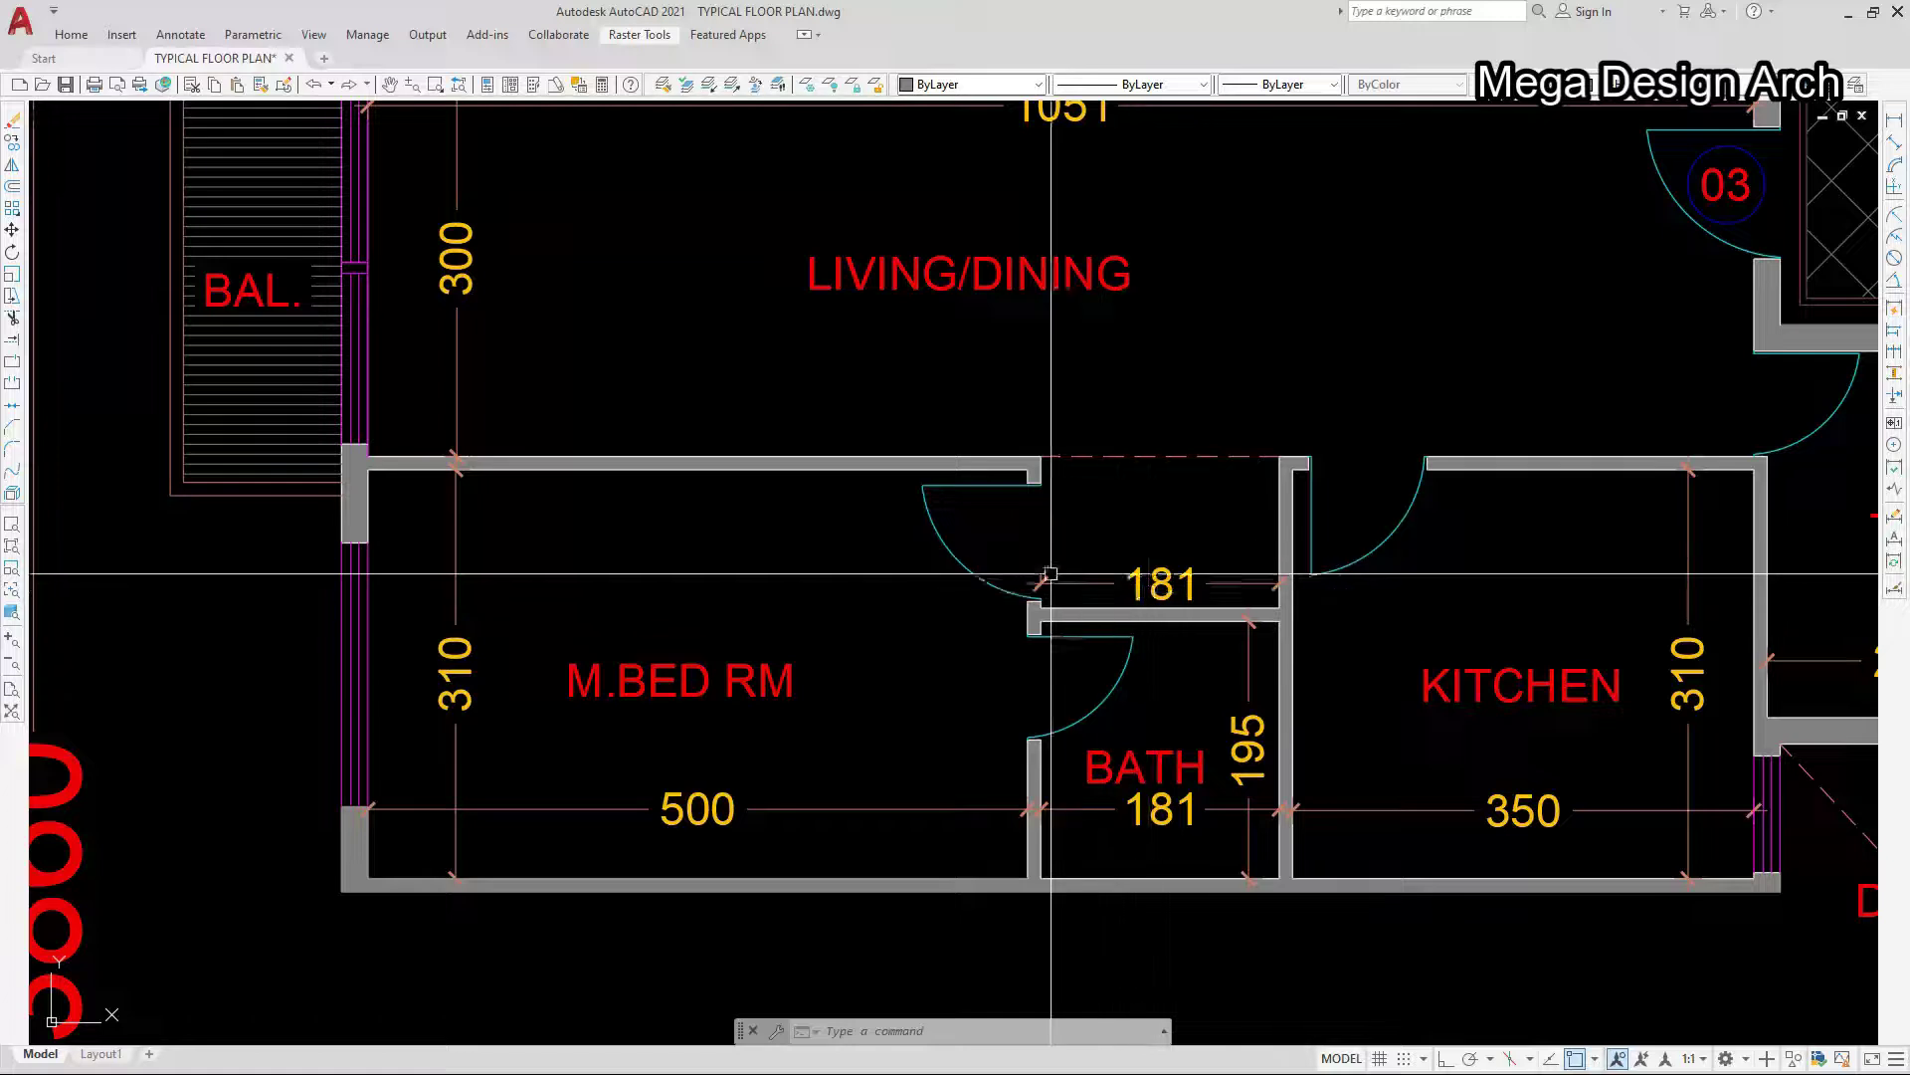
scroll(696, 756, up, 3)
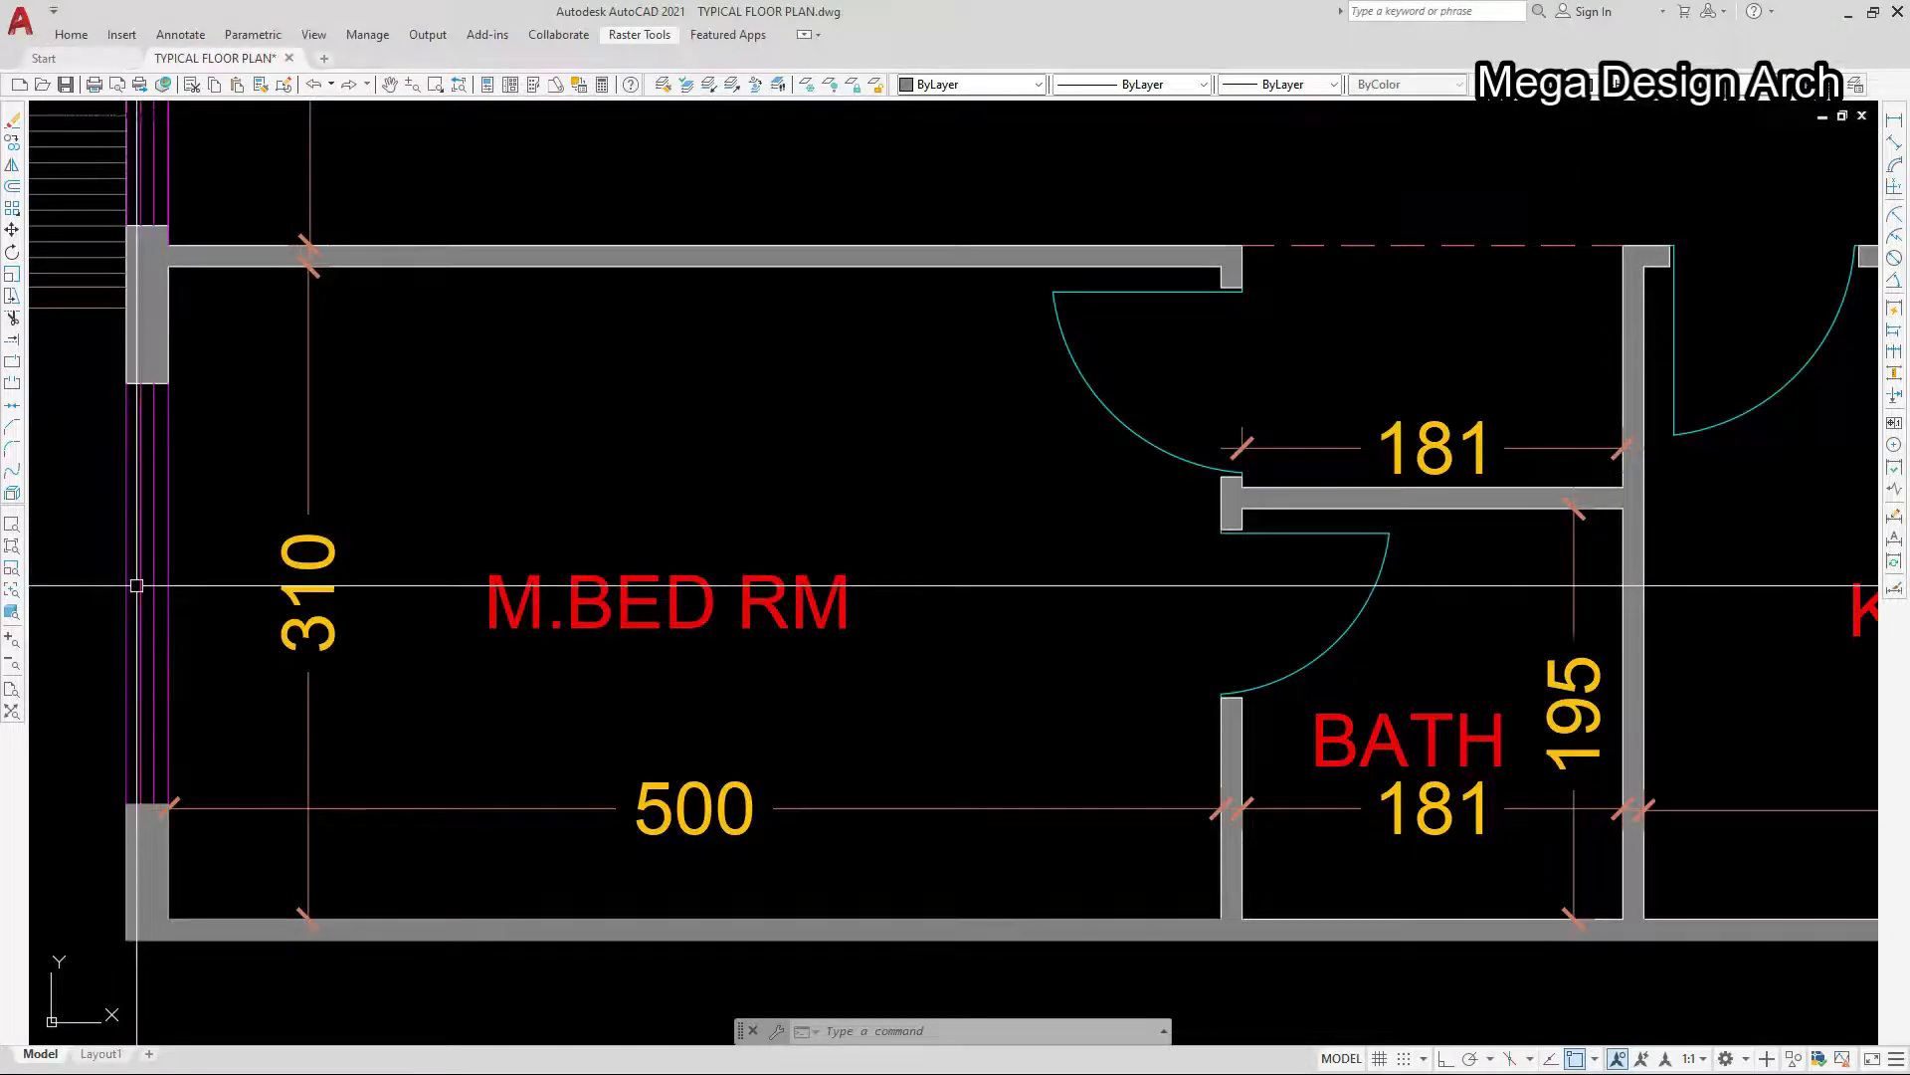
scroll(136, 585, down, 3)
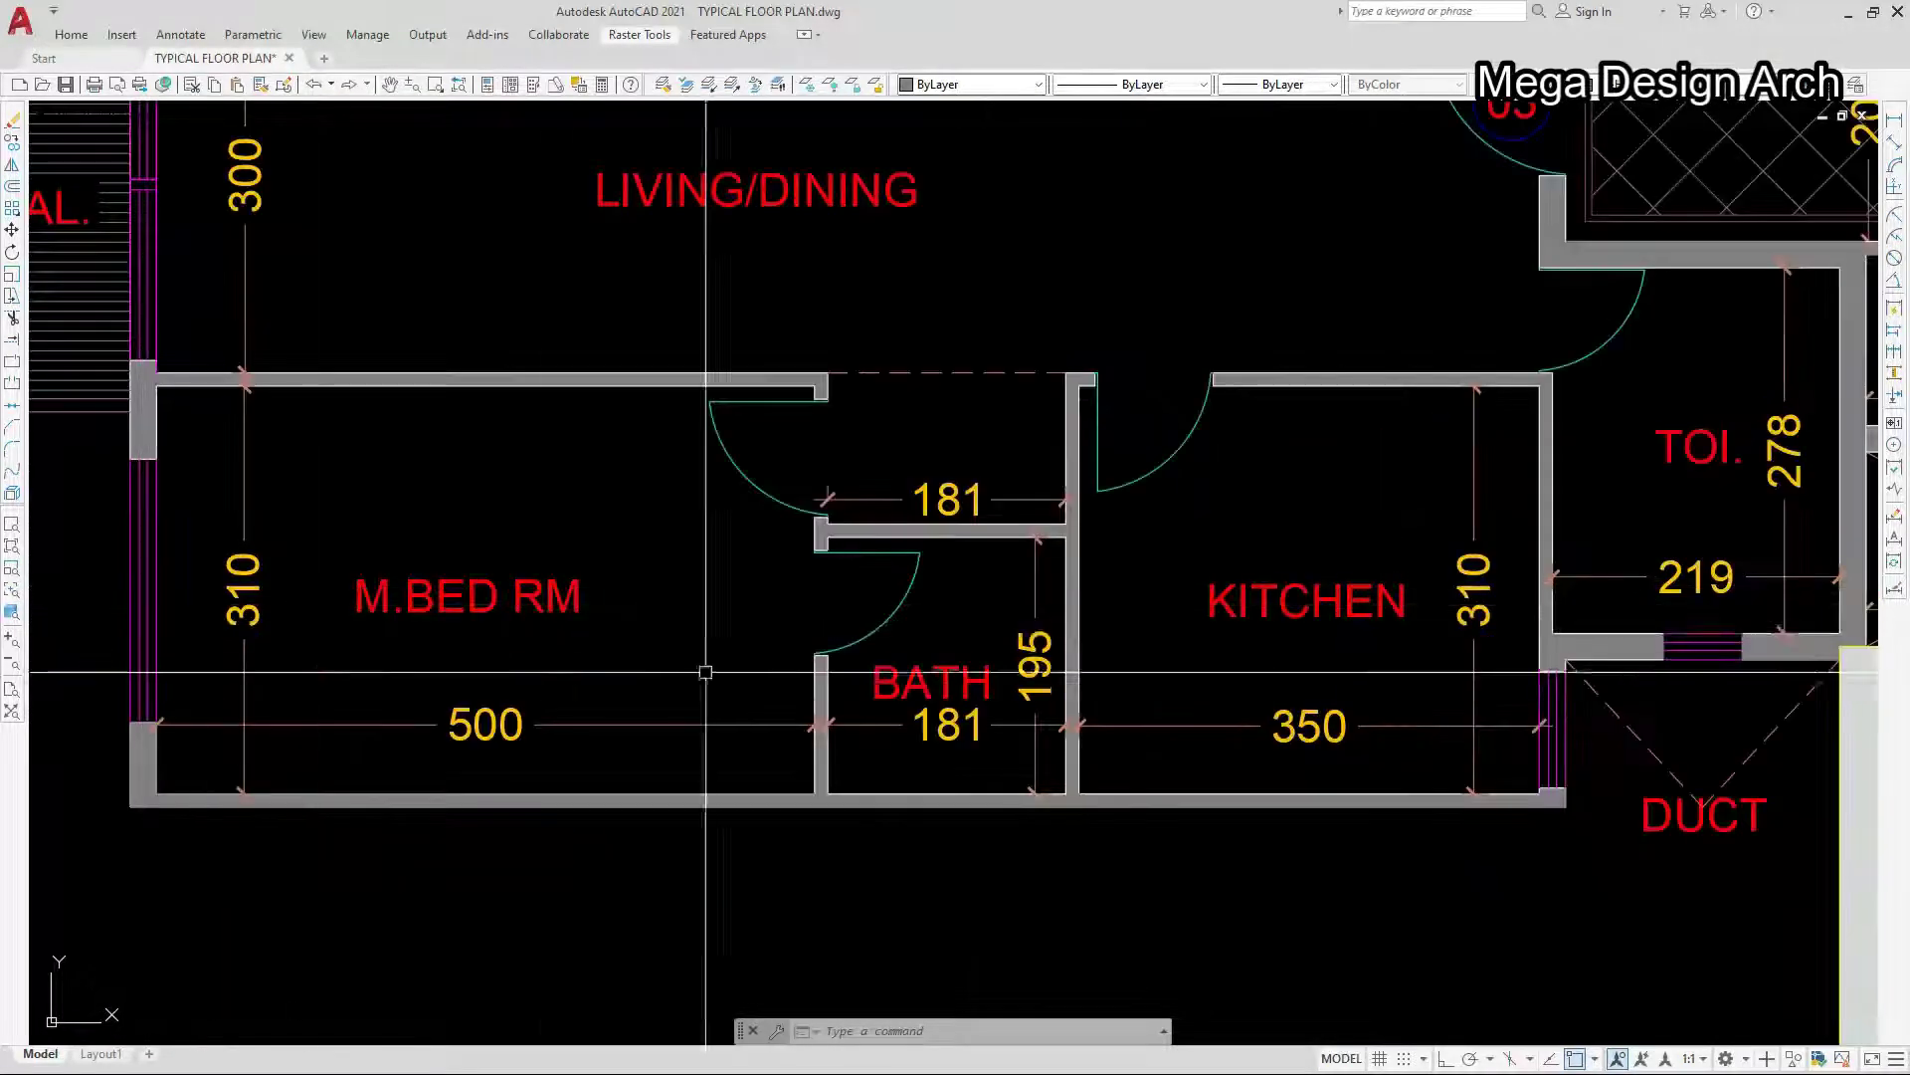
scroll(1442, 672, up, 3)
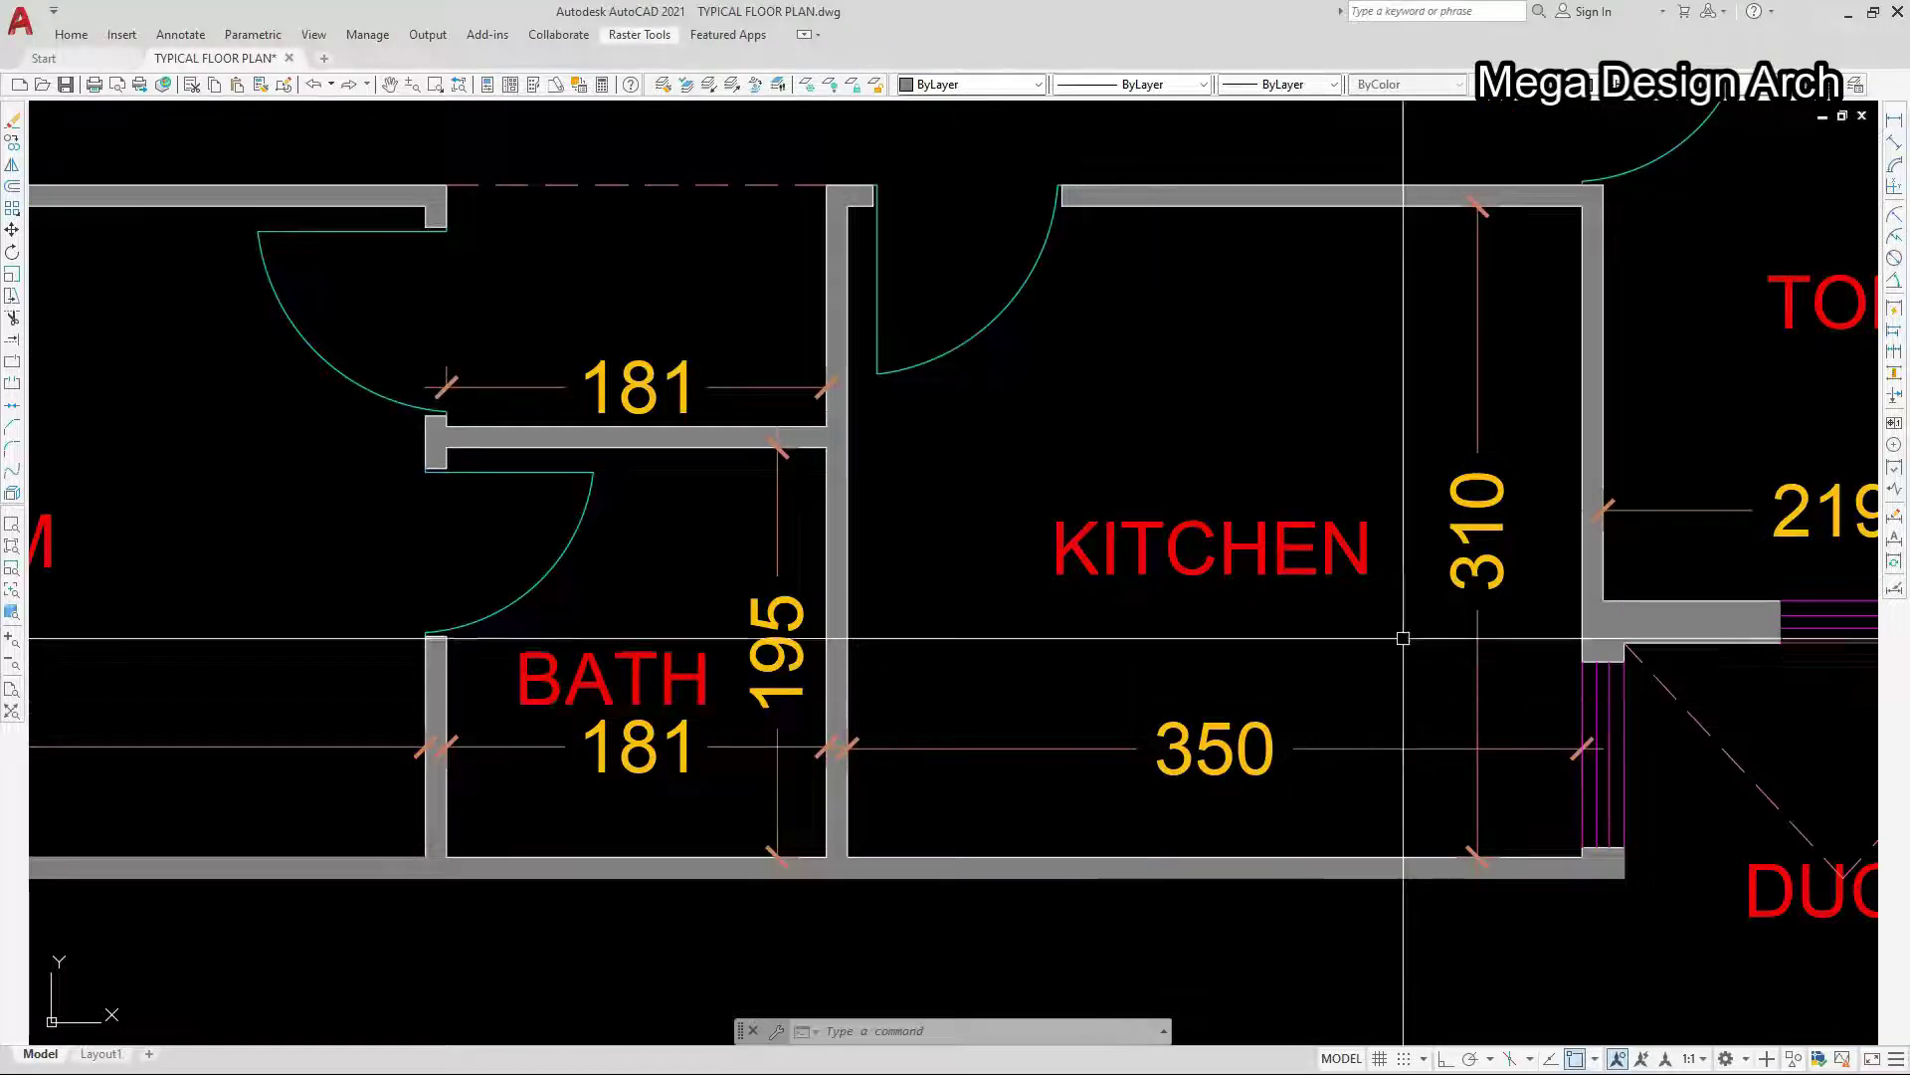
- Examine flat 03's toilet beside the kitchen, including its door, dimensions and window onto the adjoining duct
scroll(769, 620, down, 1)
scroll(769, 620, down, 4)
scroll(1172, 417, up, 4)
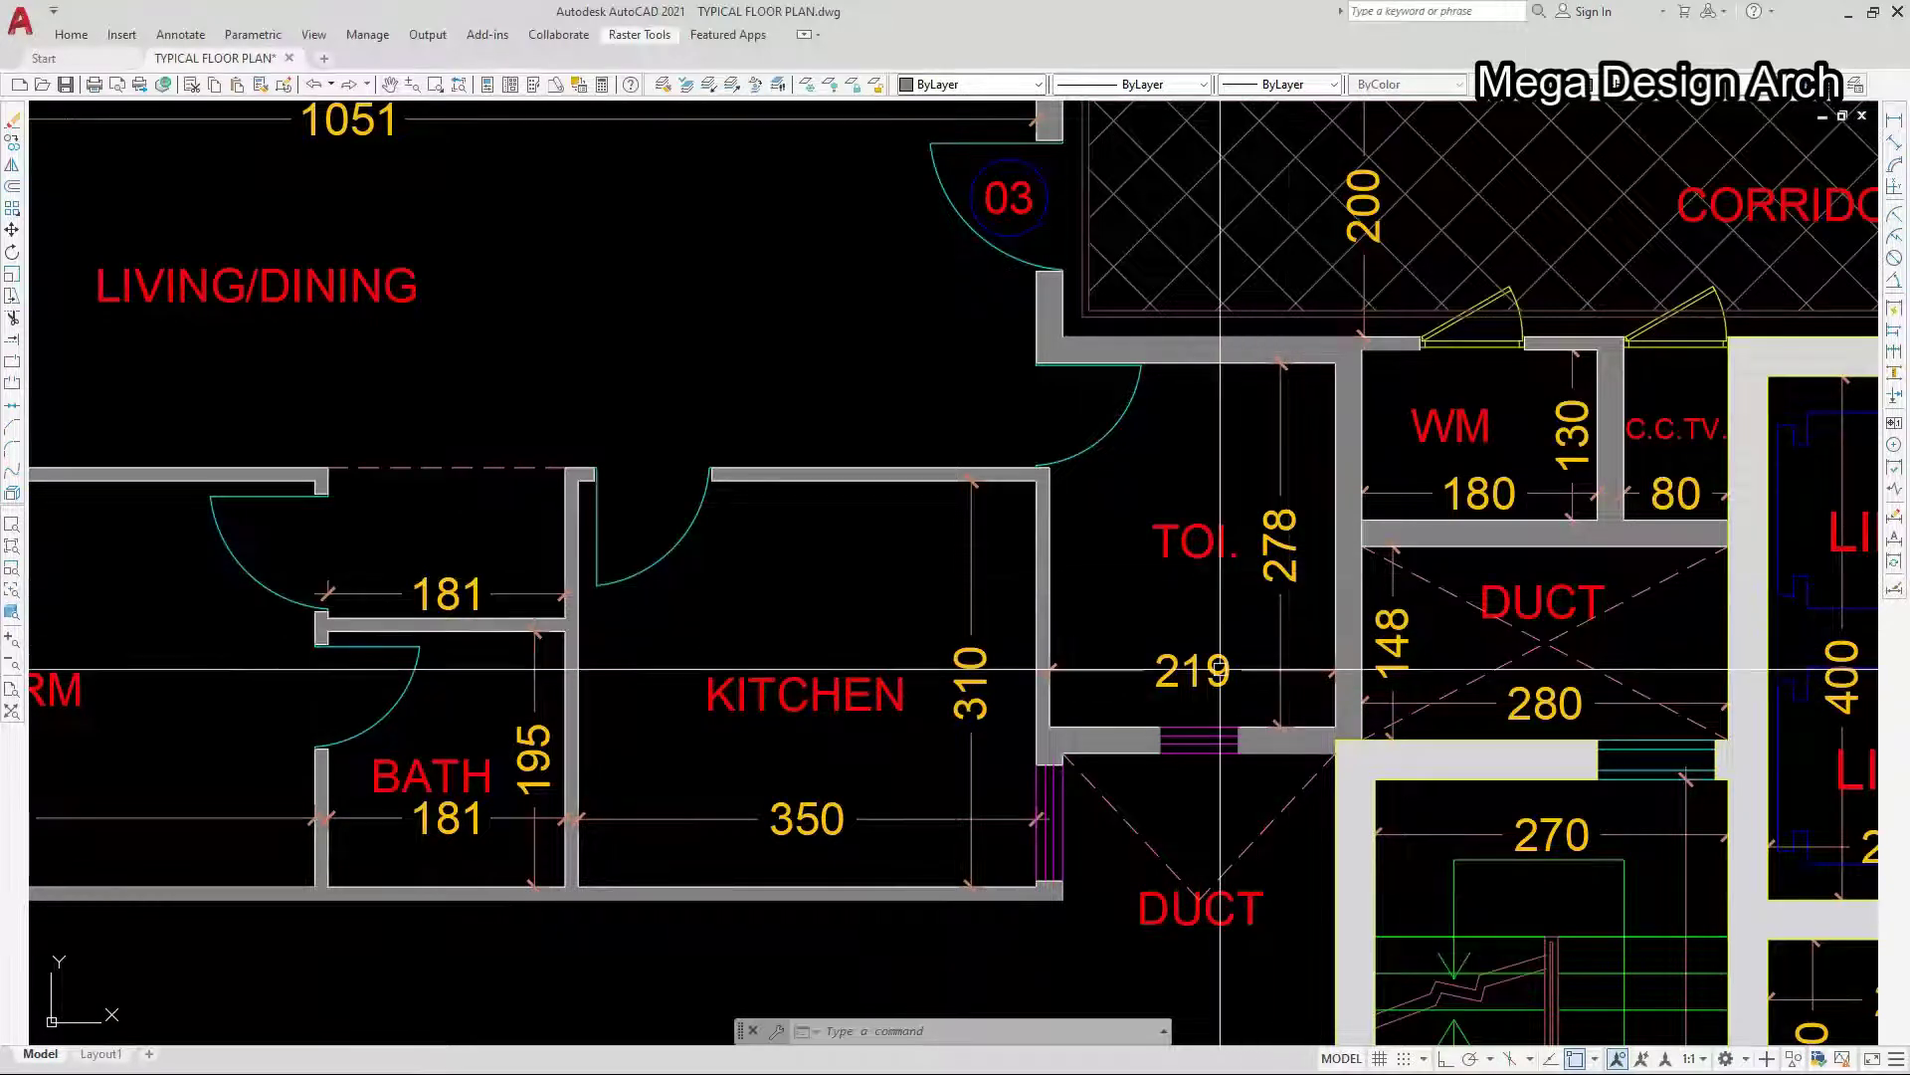
scroll(841, 428, down, 4)
scroll(987, 428, up, 3)
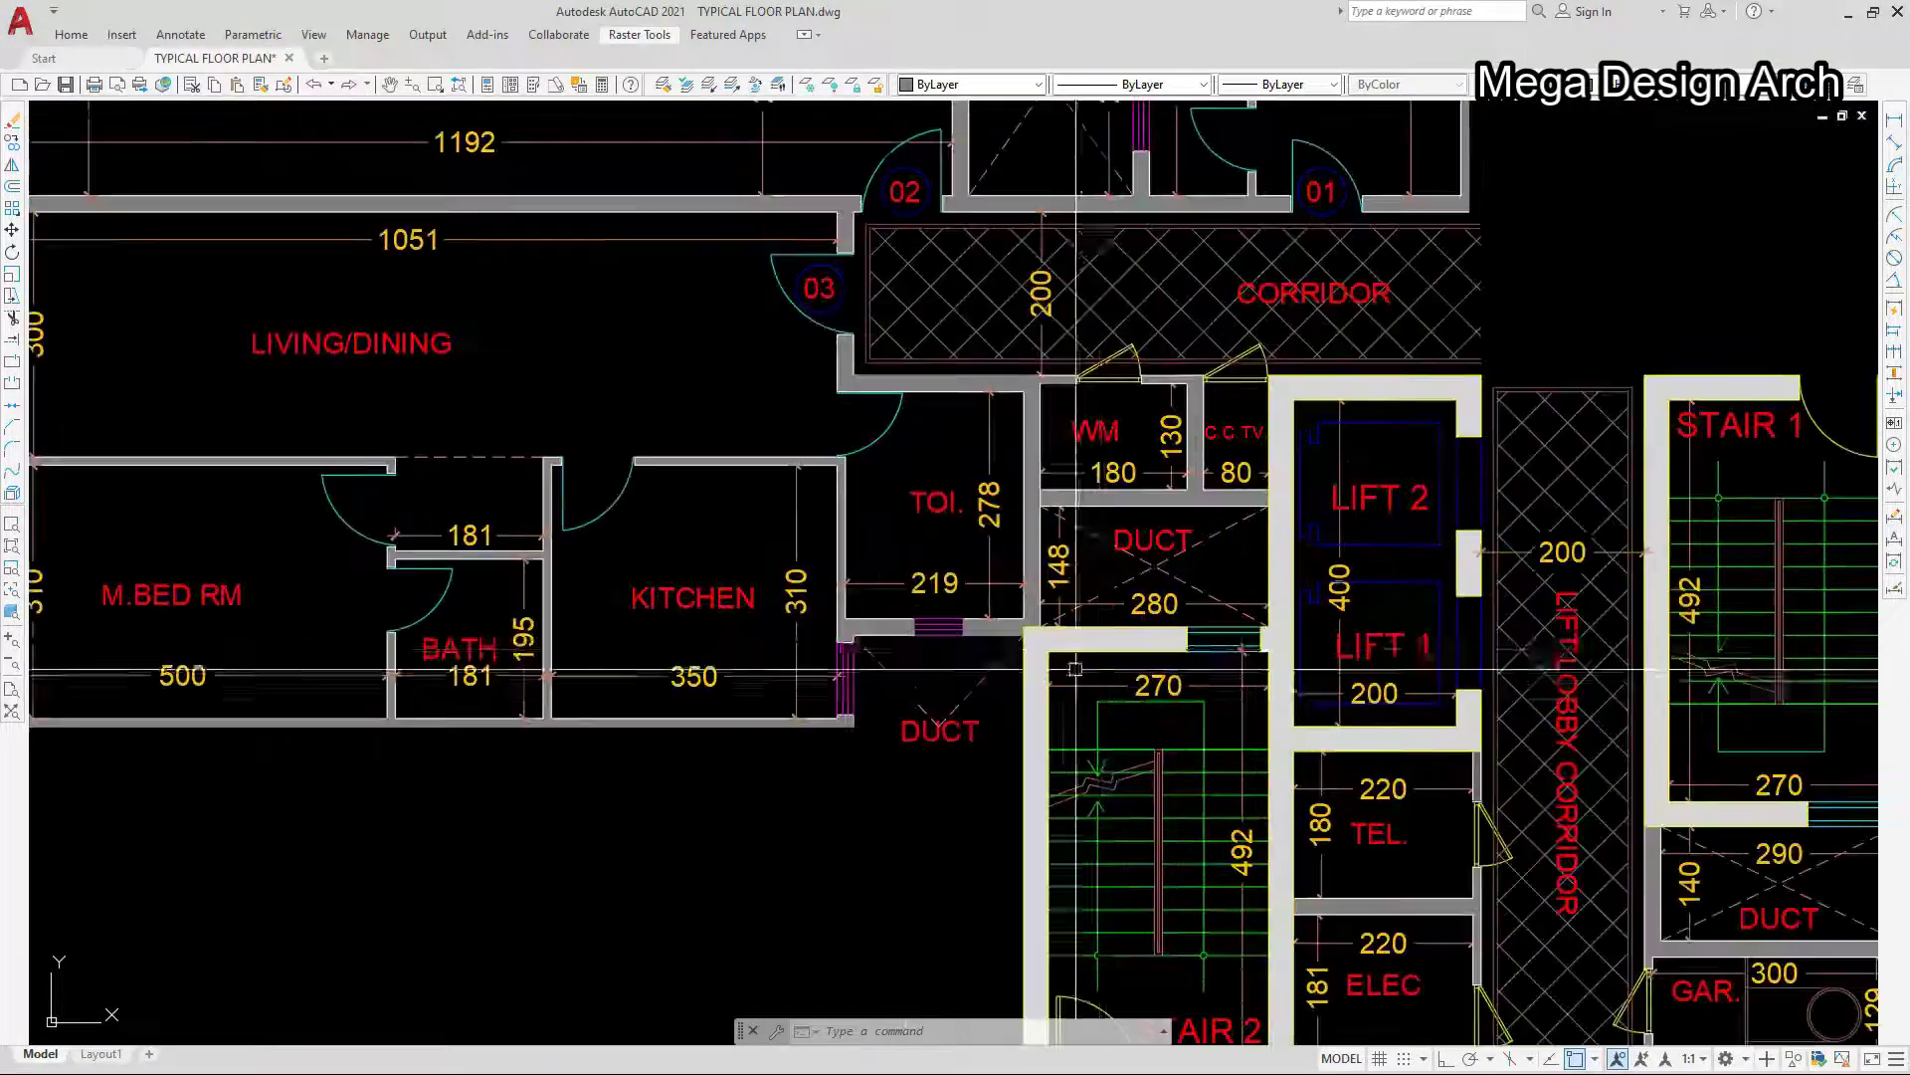
- Examine the WM and C.C.TV. rooms off the corridor, the duct behind them and the two adjacent lifts
scroll(987, 428, up, 1)
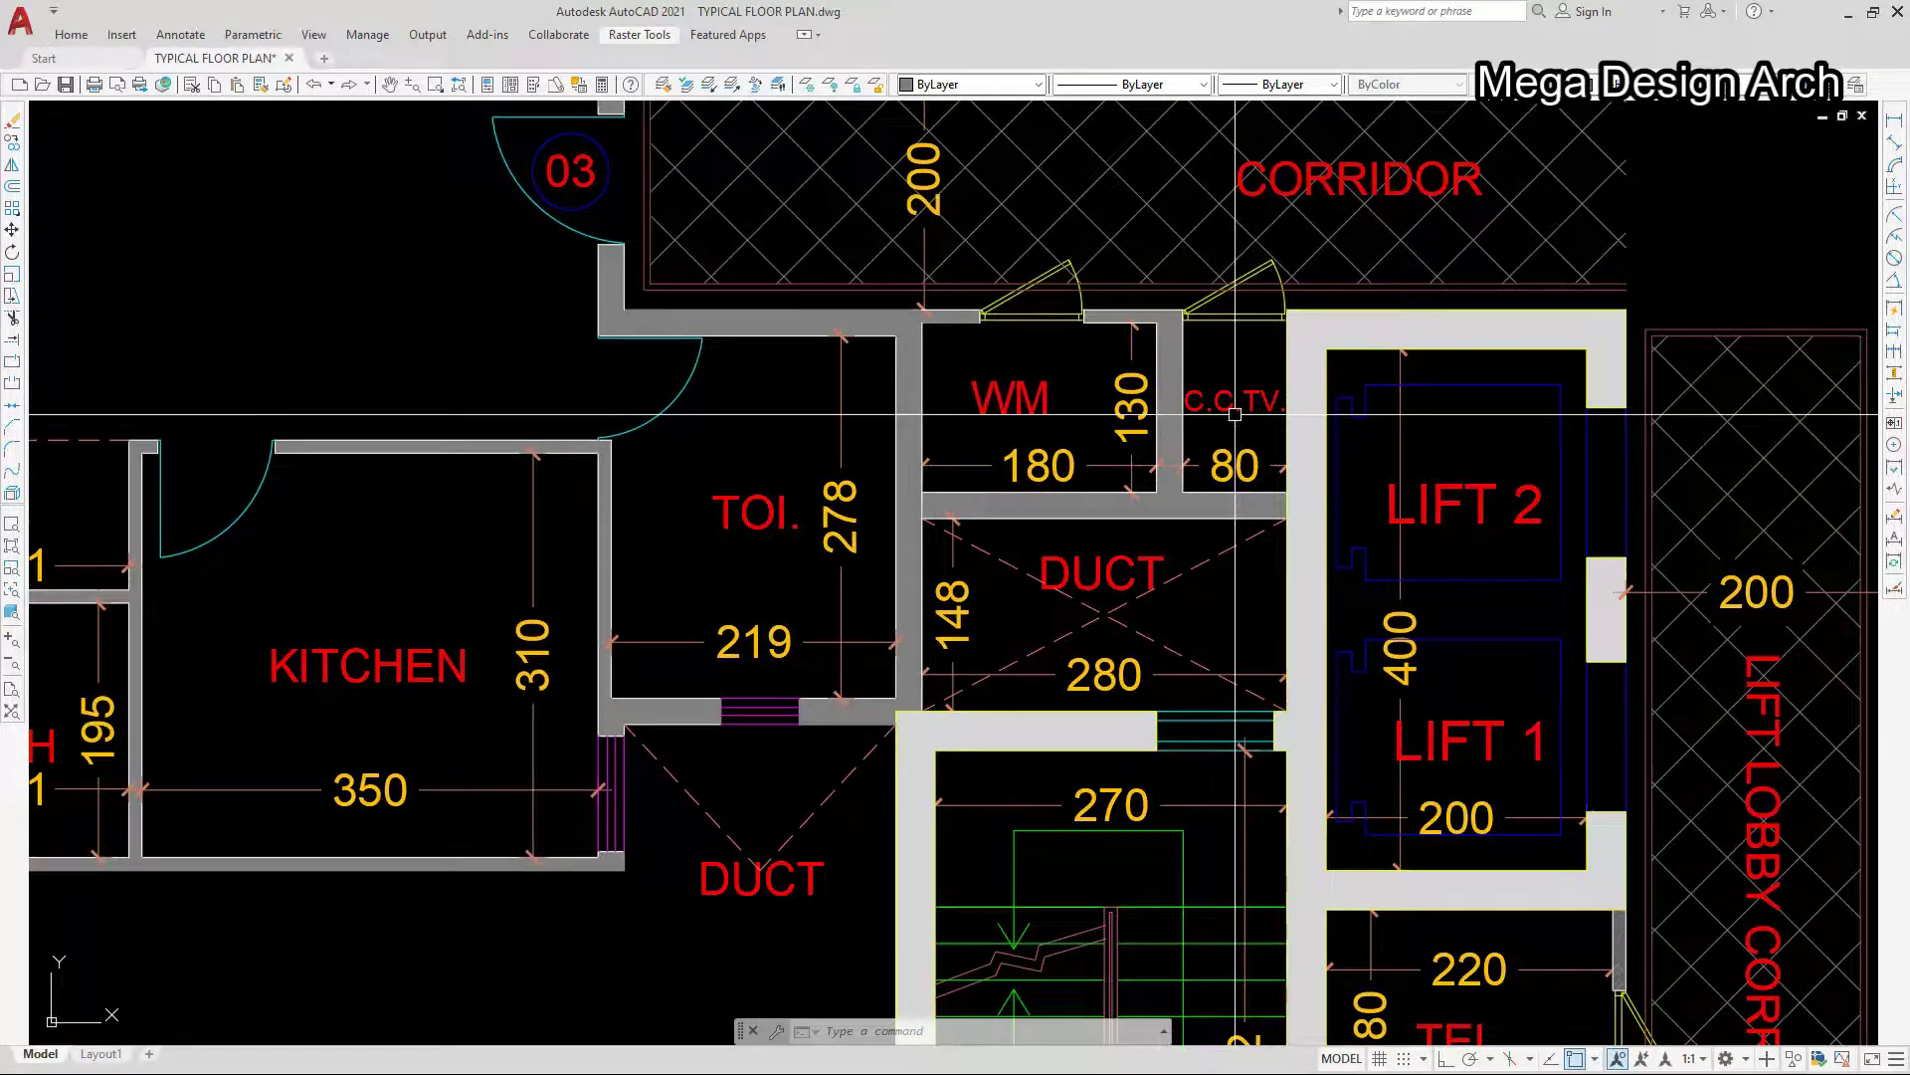
scroll(1235, 414, down, 2)
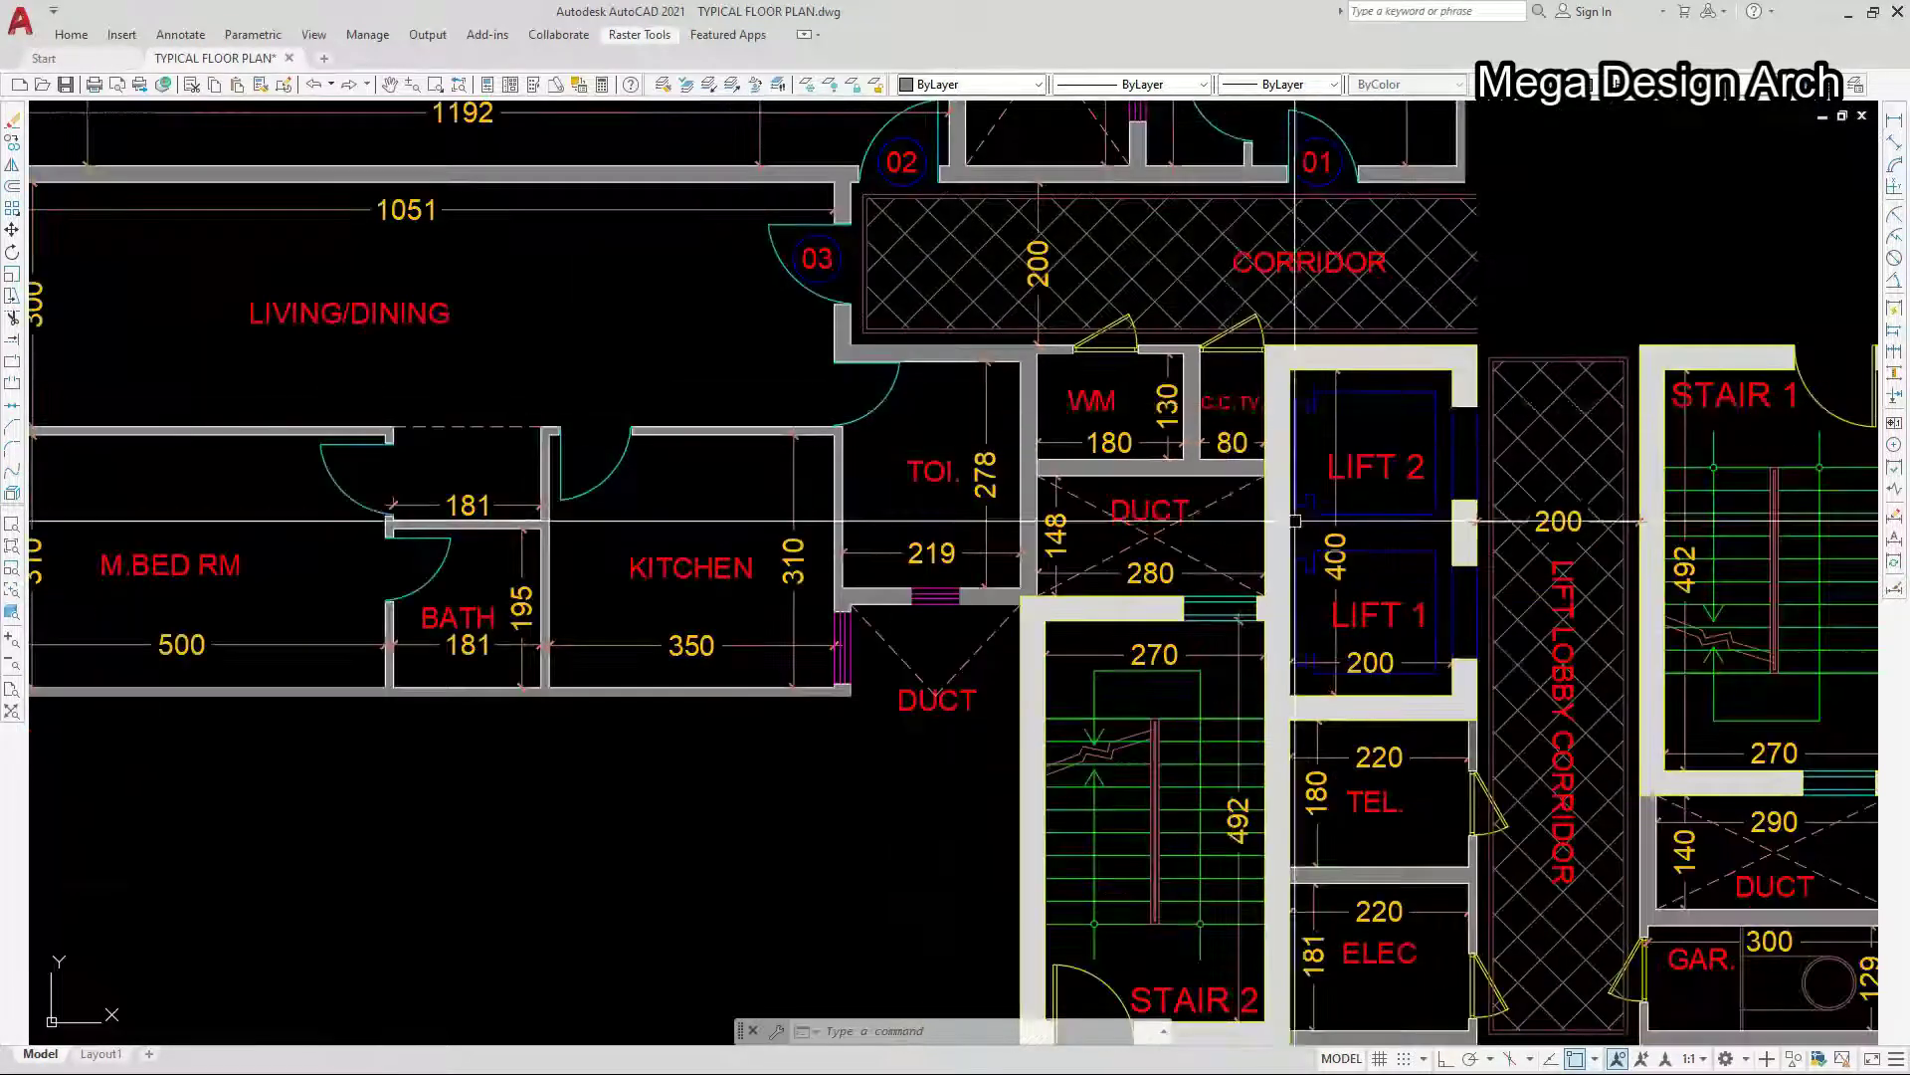
scroll(1365, 616, up, 2)
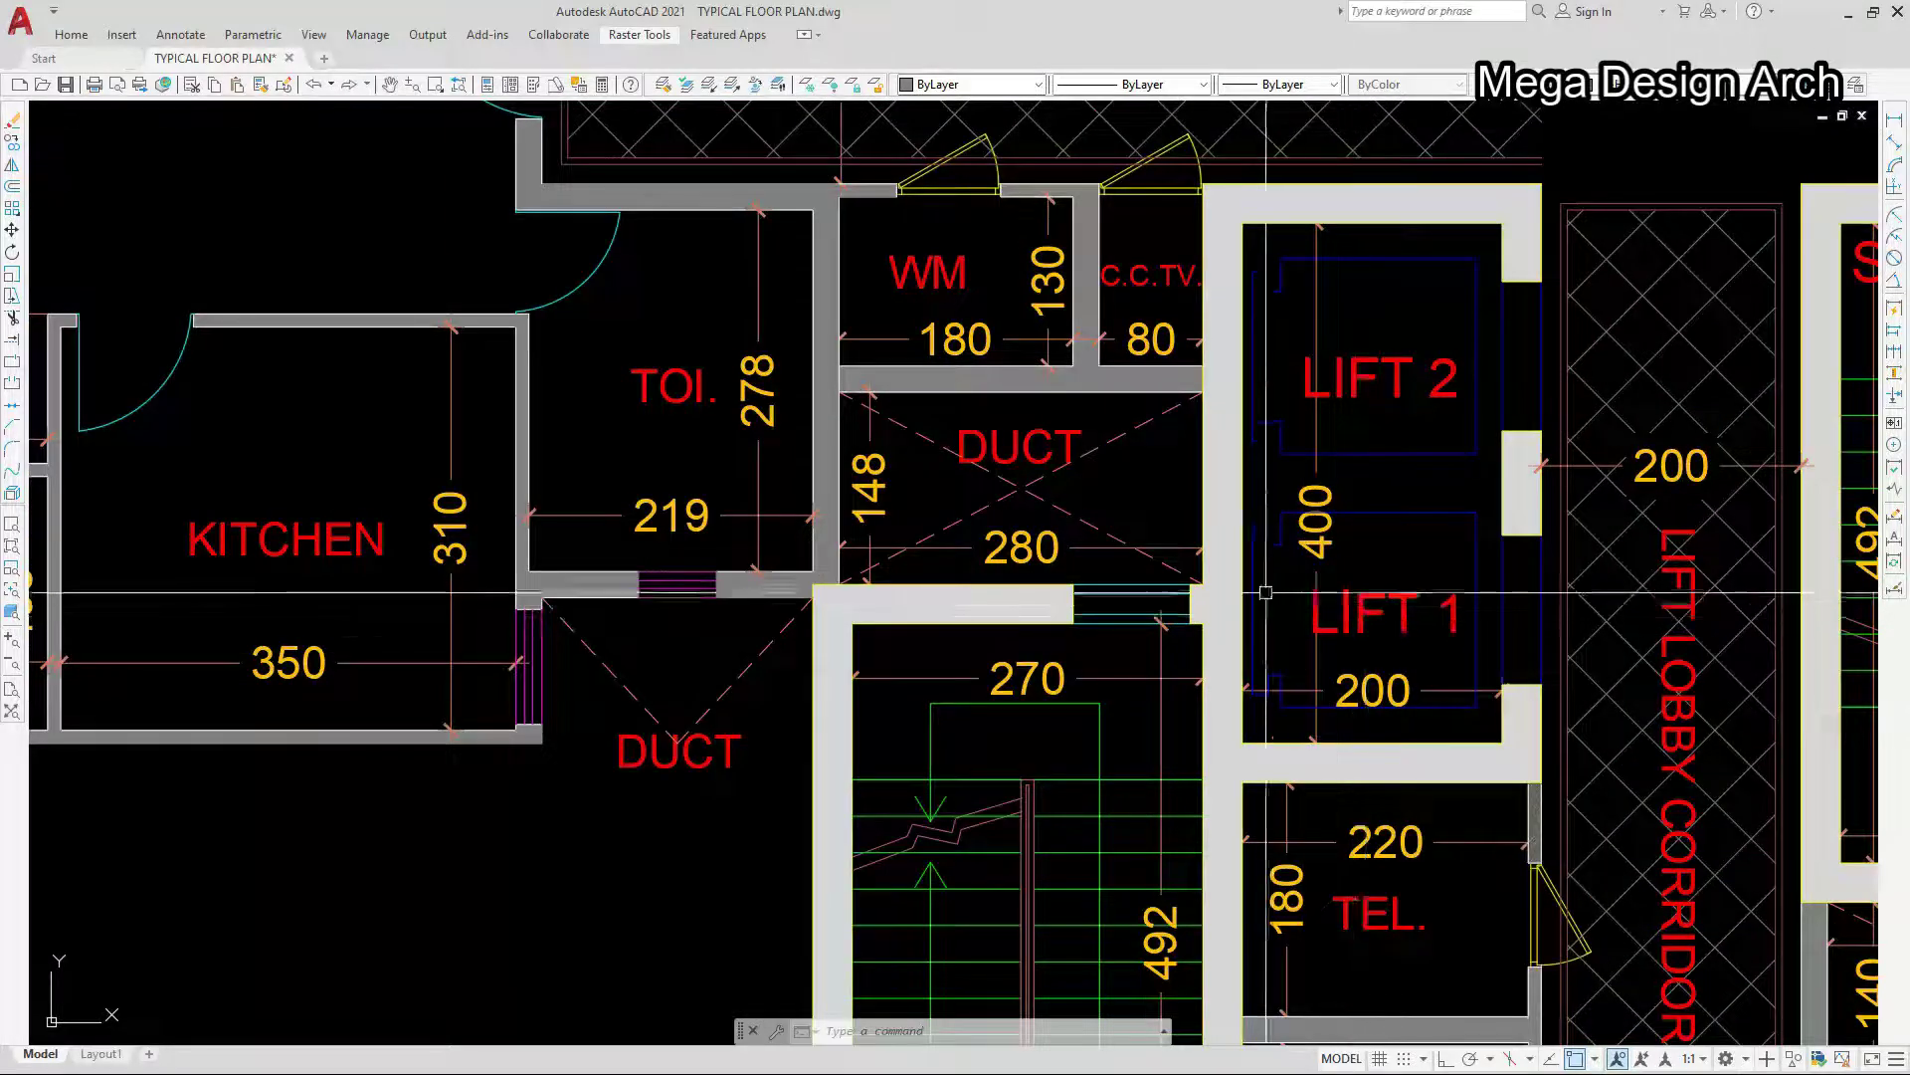
scroll(989, 520, up, 2)
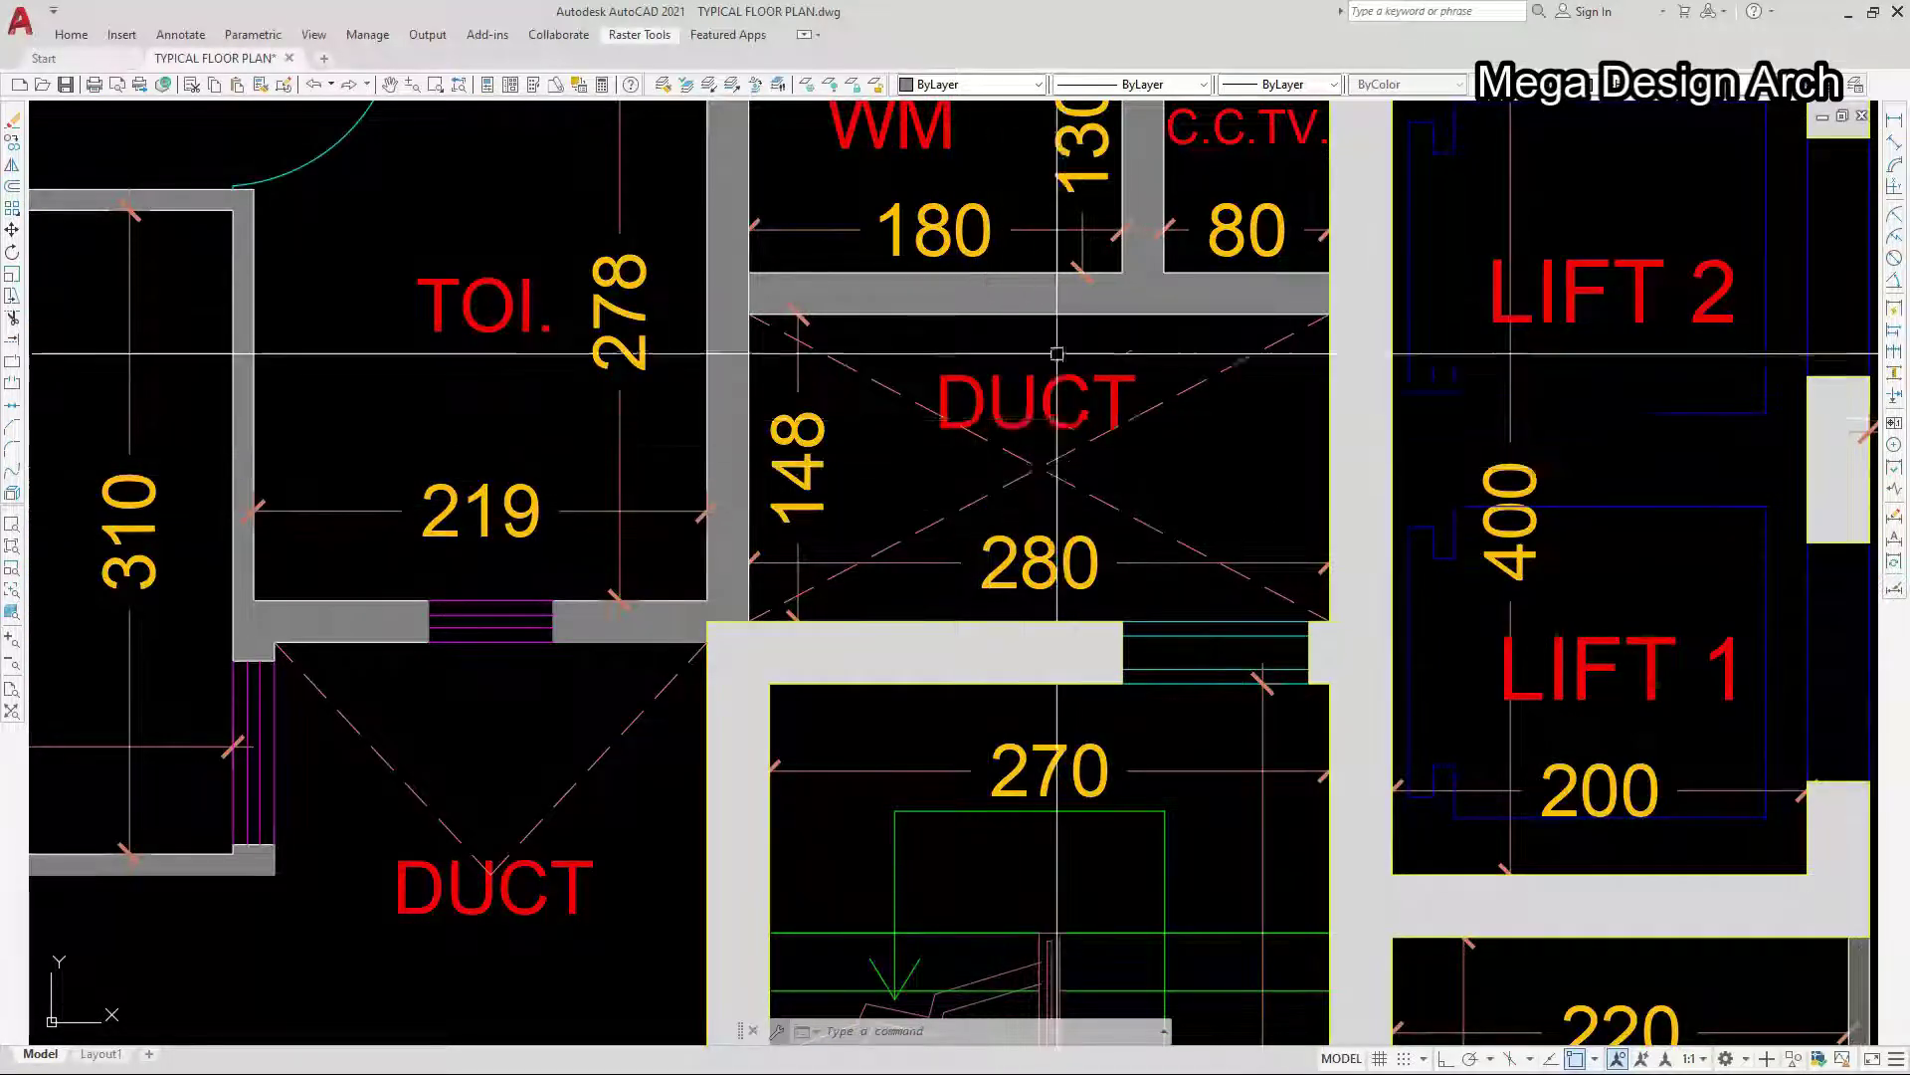
- Examine stair 2 and the neighbouring TEL. and ELEC rooms, including their doors and dimensions
scroll(1057, 353, down, 5)
scroll(1072, 718, up, 3)
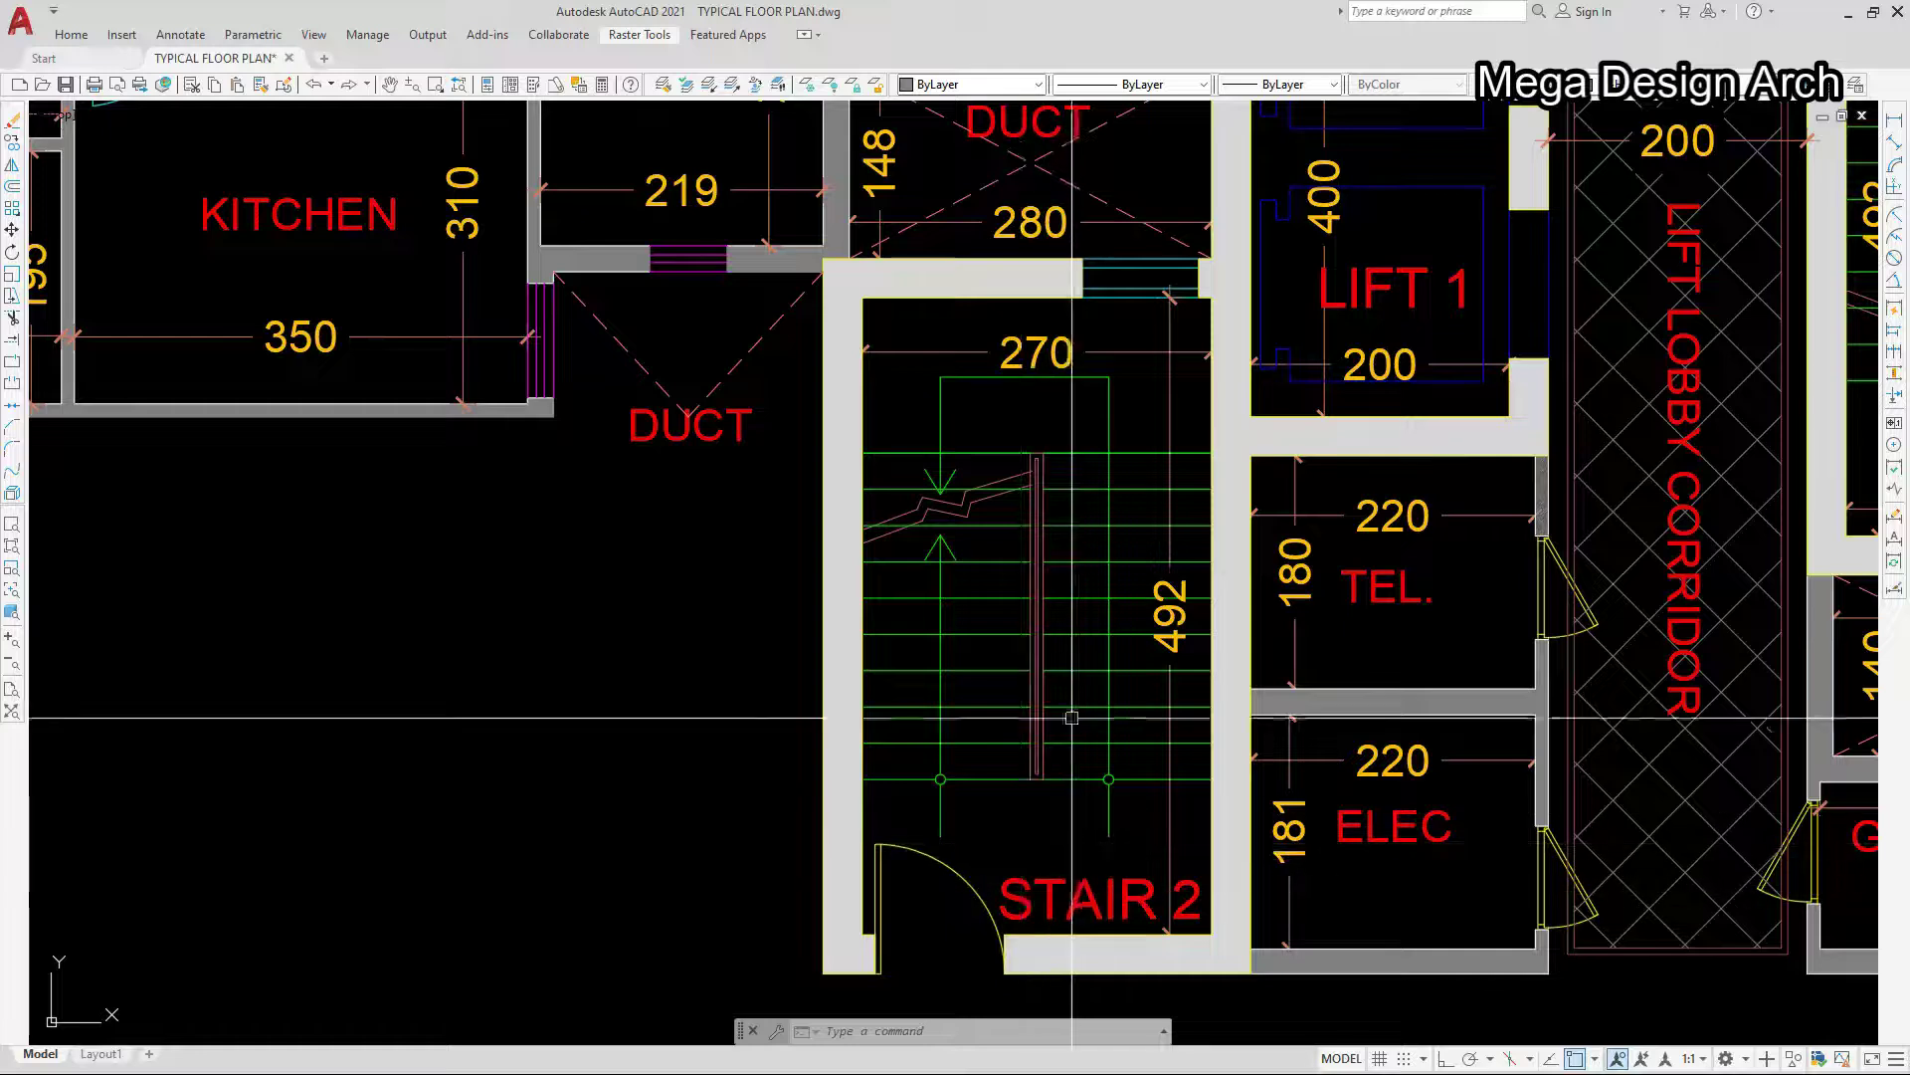
scroll(995, 626, down, 2)
scroll(1206, 590, up, 2)
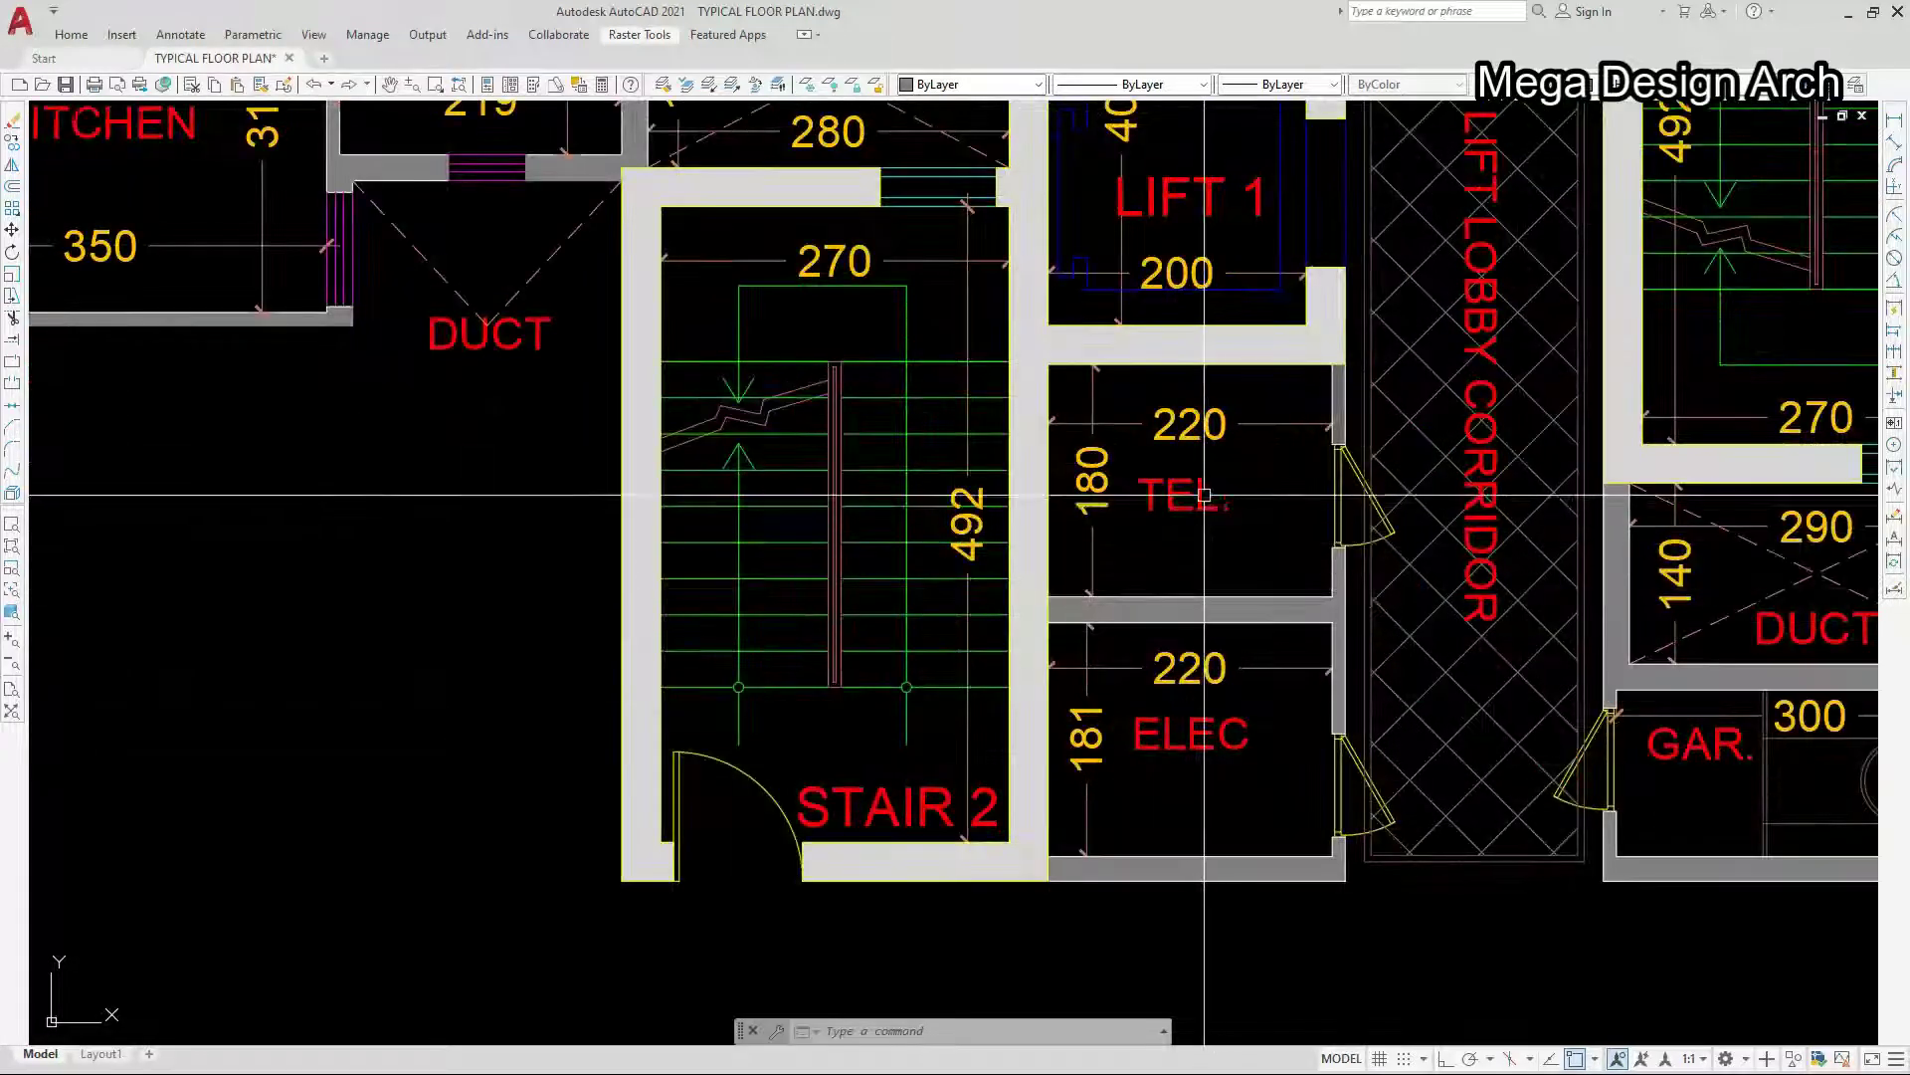
scroll(1206, 726, down, 4)
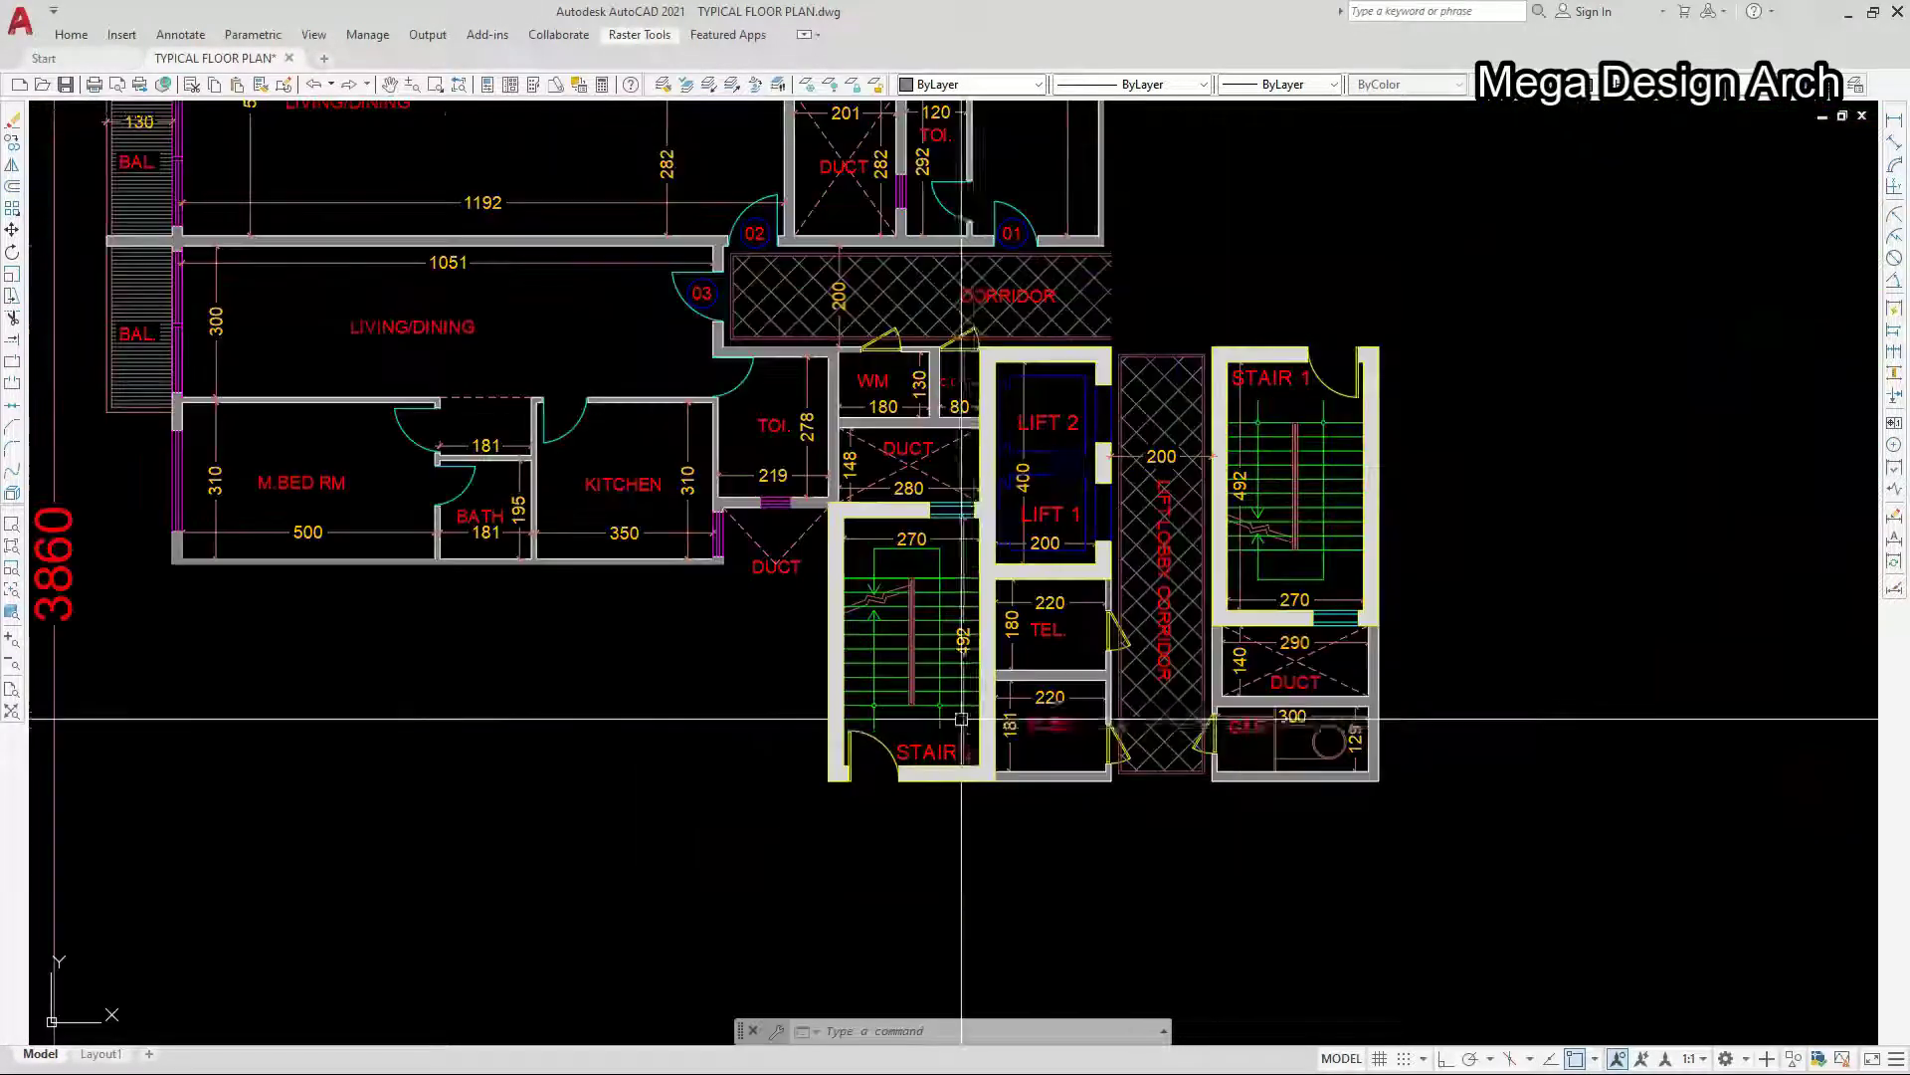
- Examine the garbage room, the duct next to it and stair 1 across the lift lobby
scroll(1299, 731, up, 3)
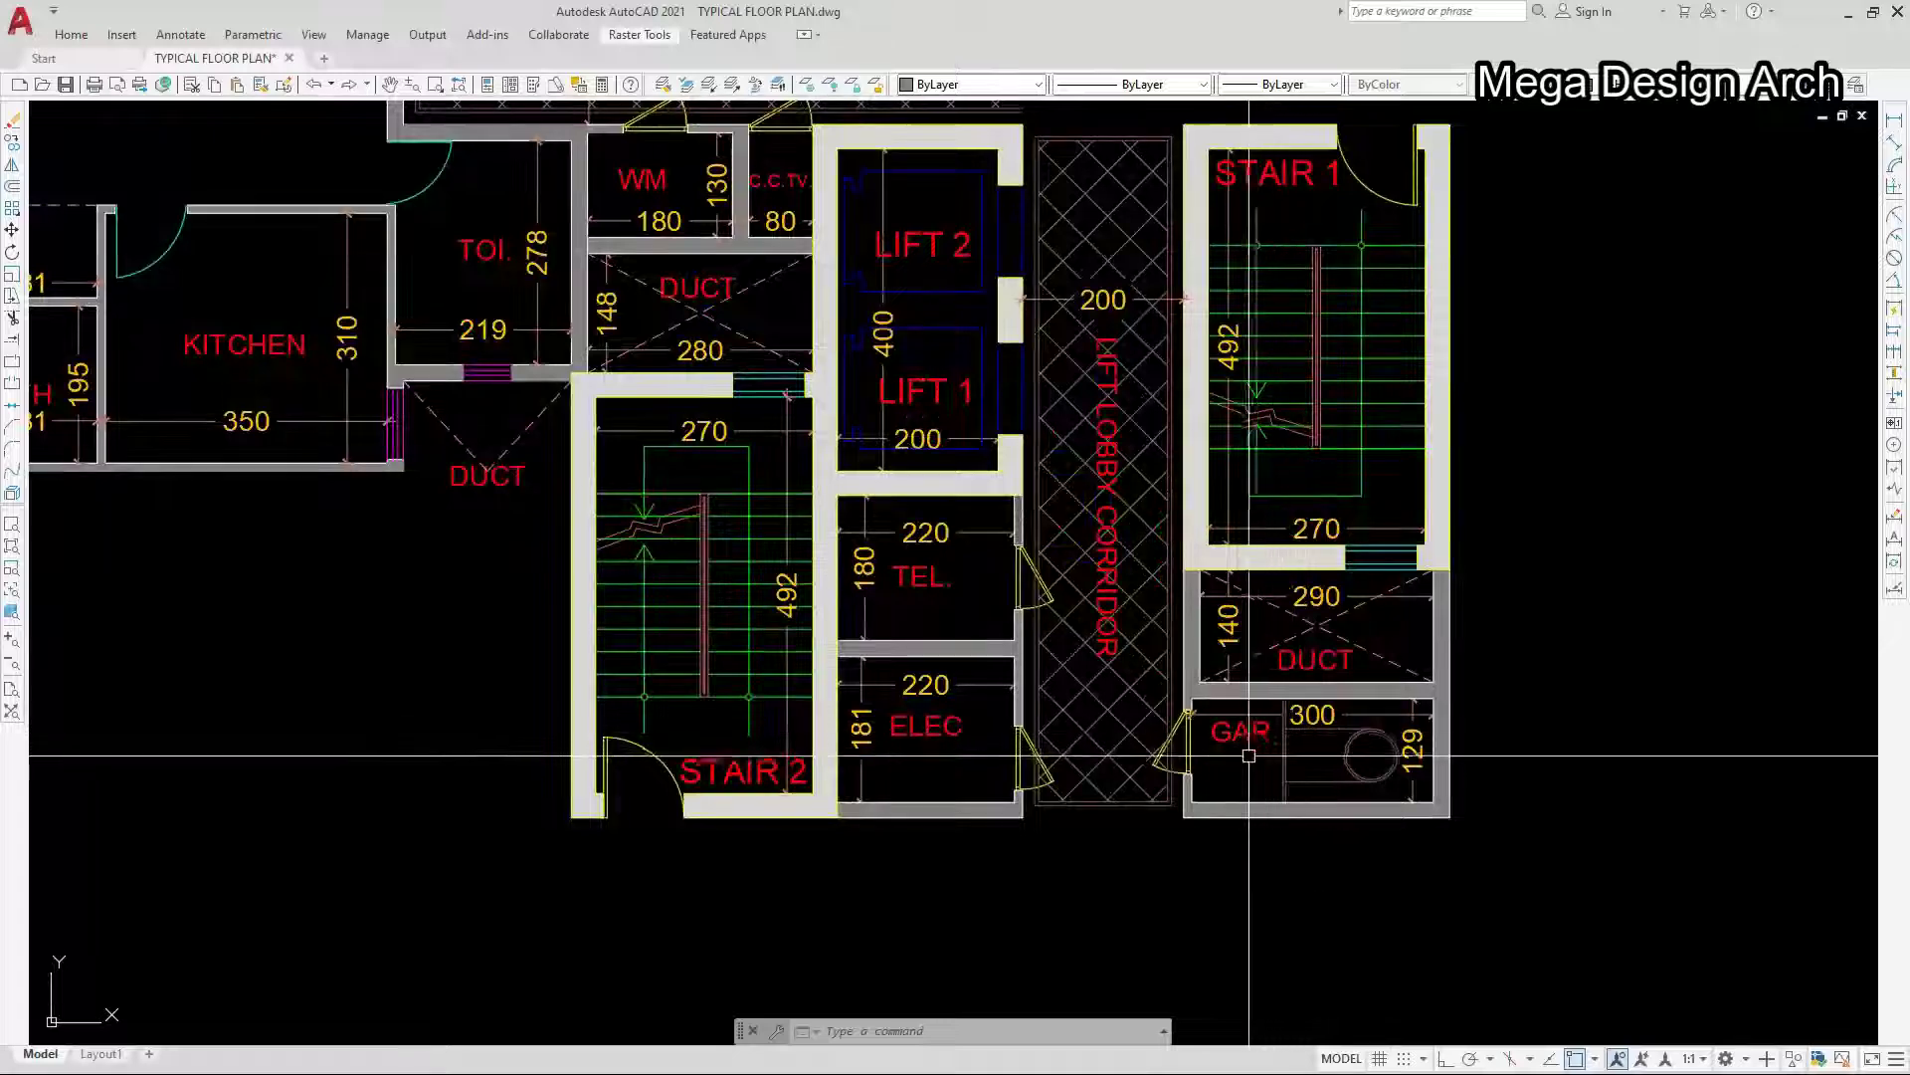
scroll(1249, 757, up, 2)
scroll(1334, 697, down, 4)
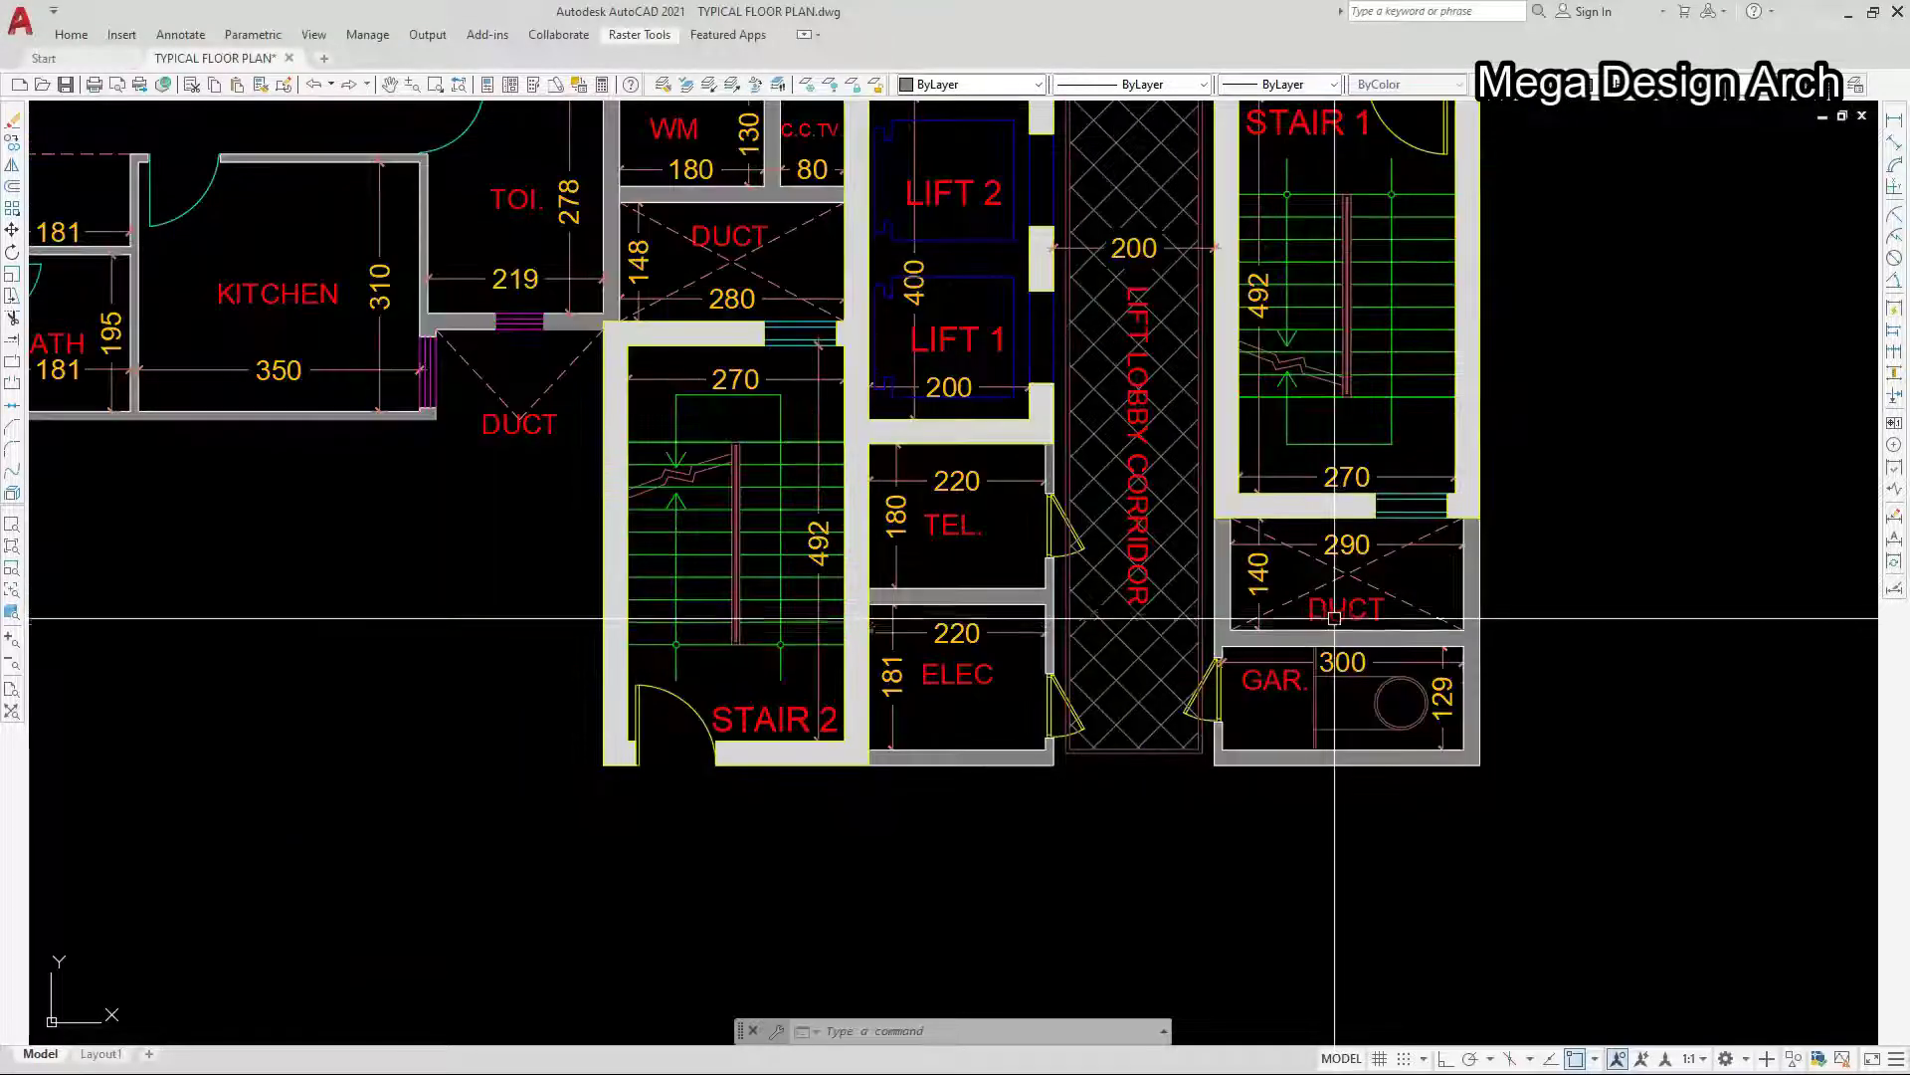
scroll(1348, 356, up, 4)
scroll(1349, 673, down, 2)
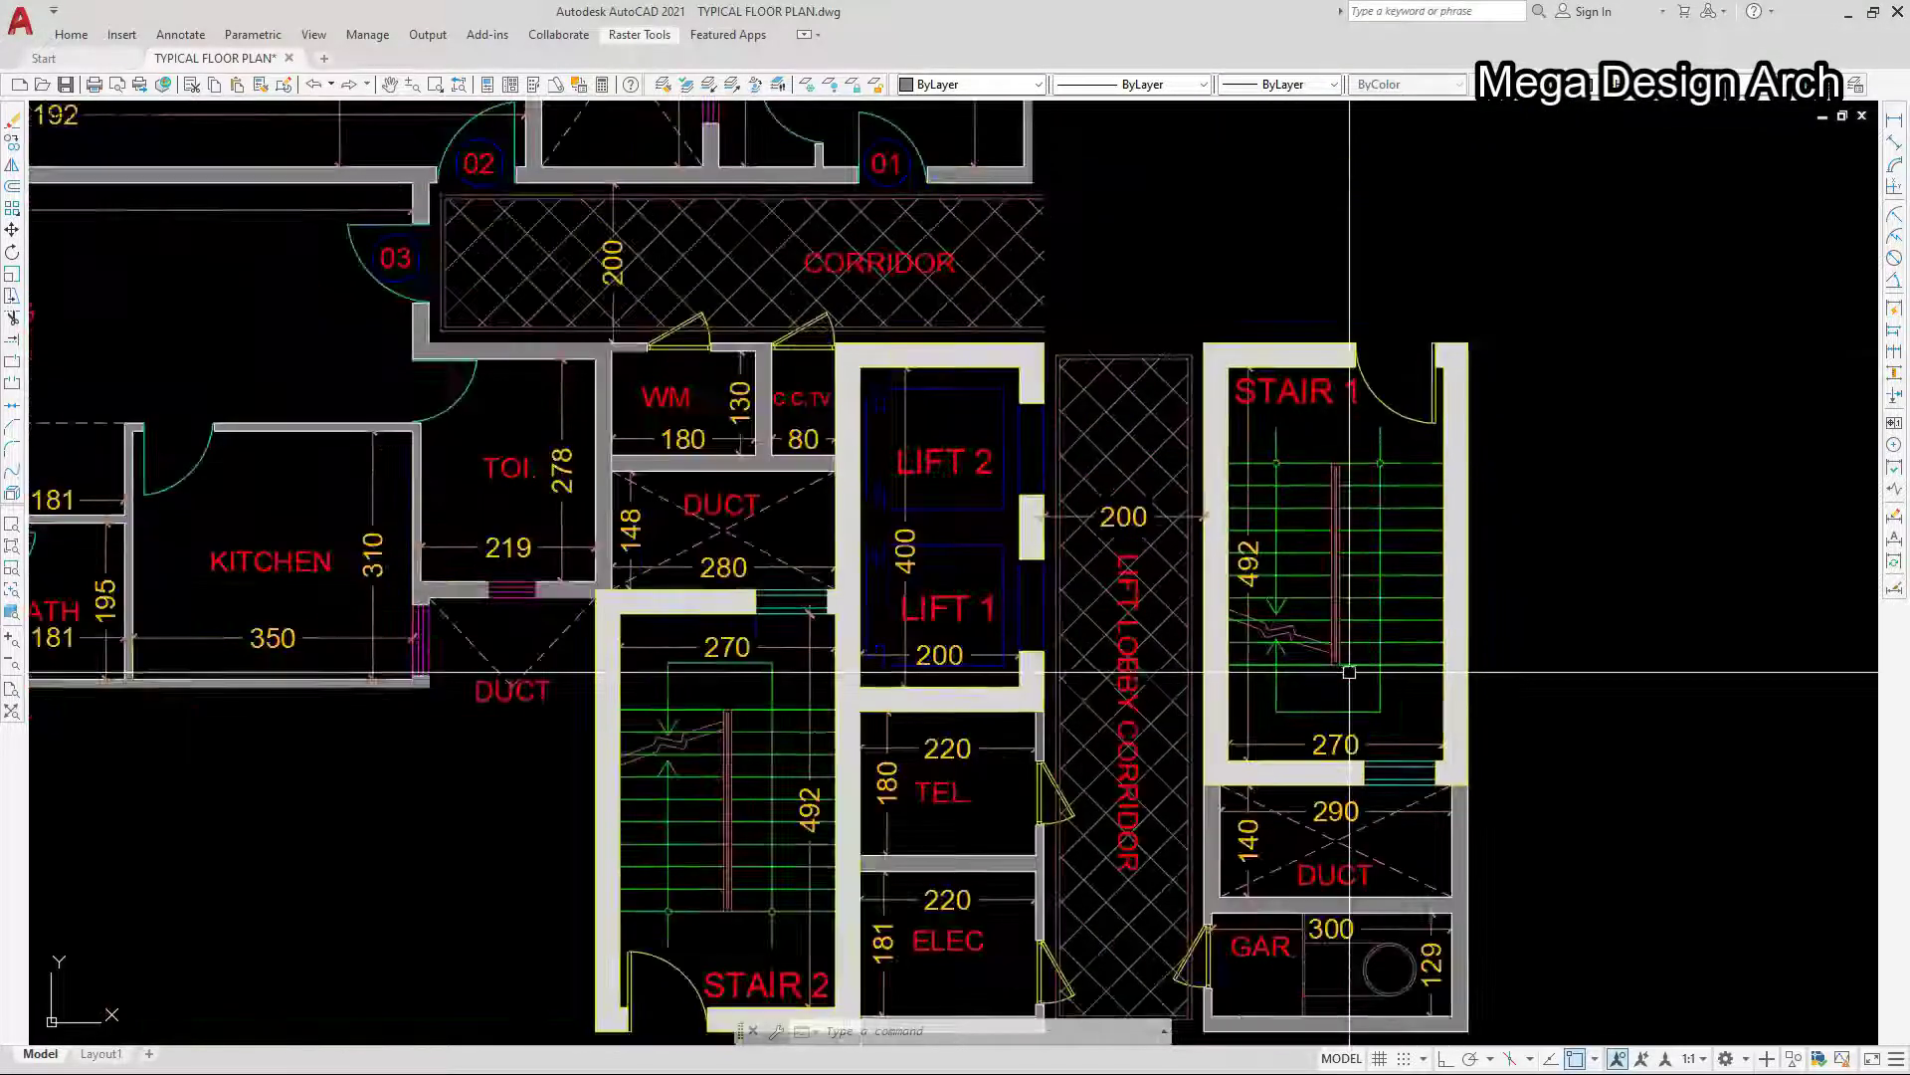
- Check the widths of the flats' corridor and the lift lobby corridor and how they relate to the surrounding rooms
scroll(859, 378, down, 3)
scroll(860, 407, up, 4)
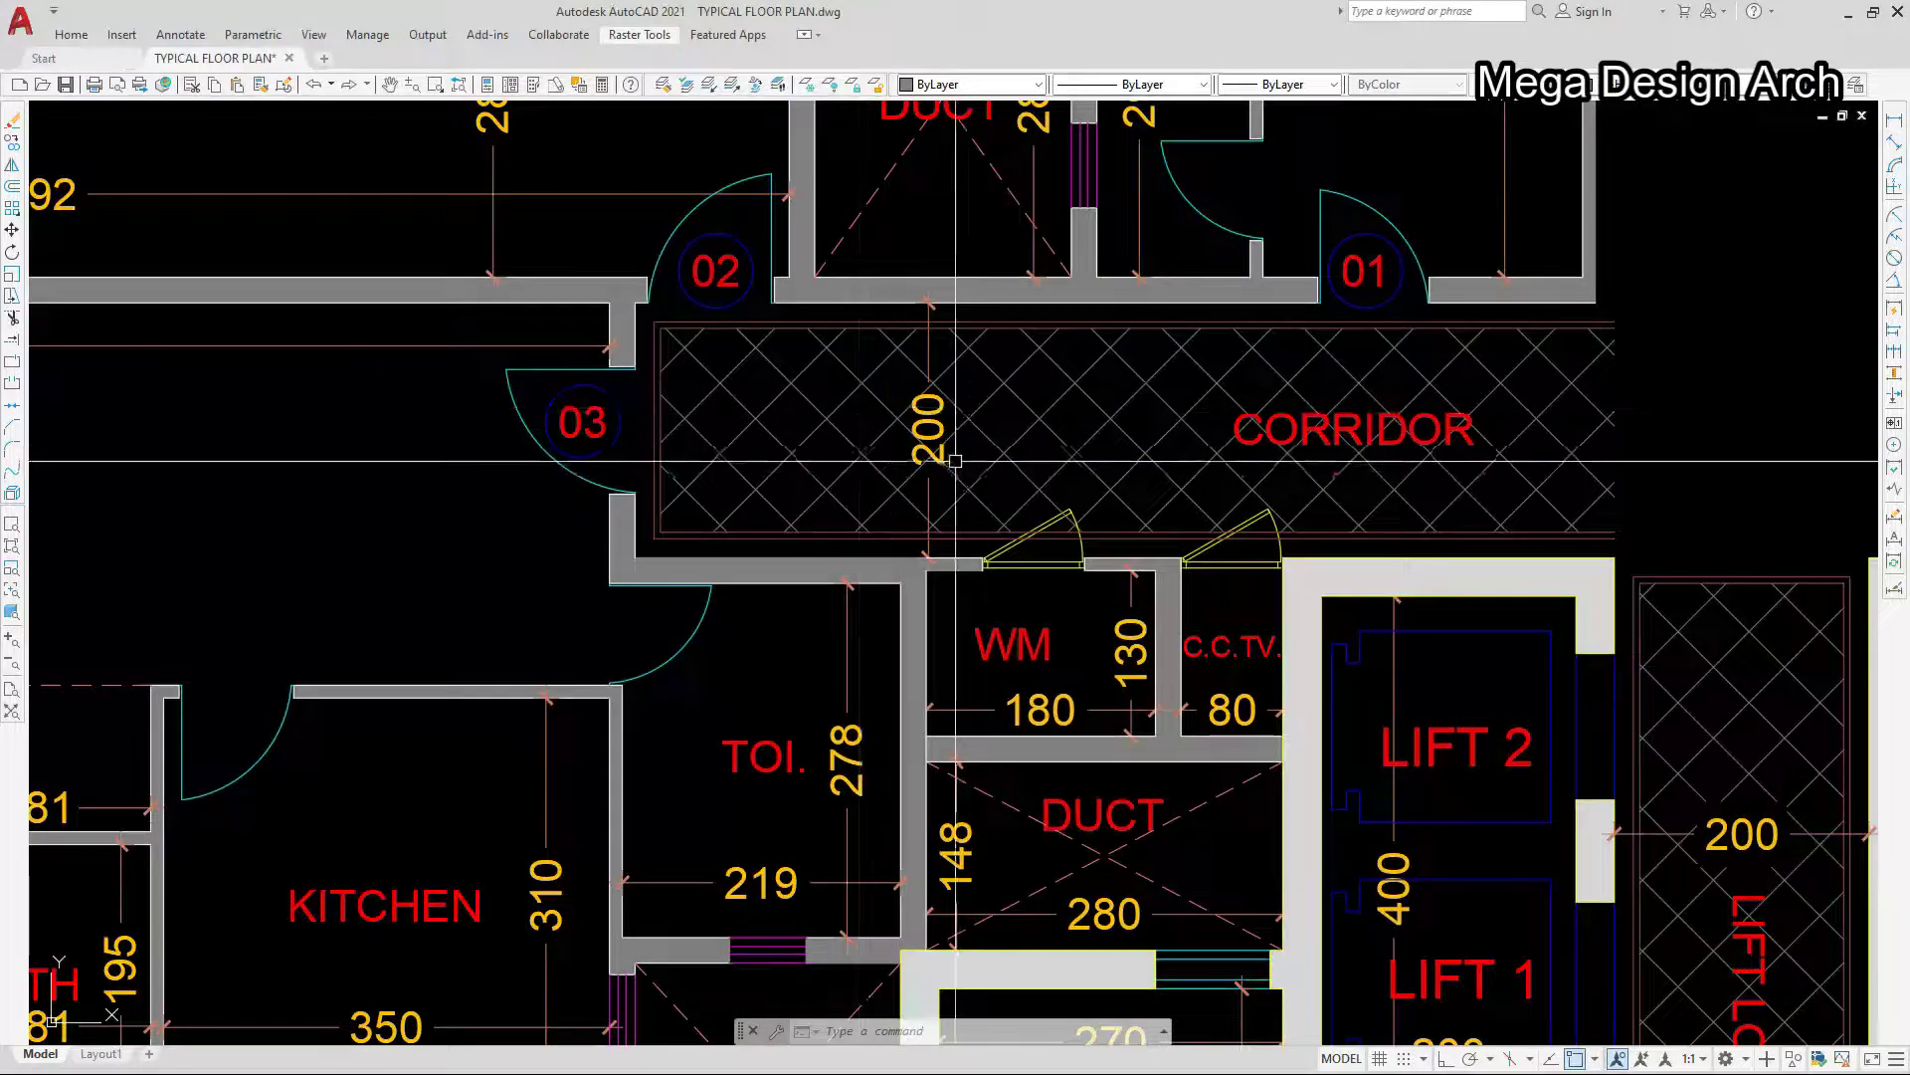
scroll(952, 456, down, 3)
scroll(1433, 677, up, 3)
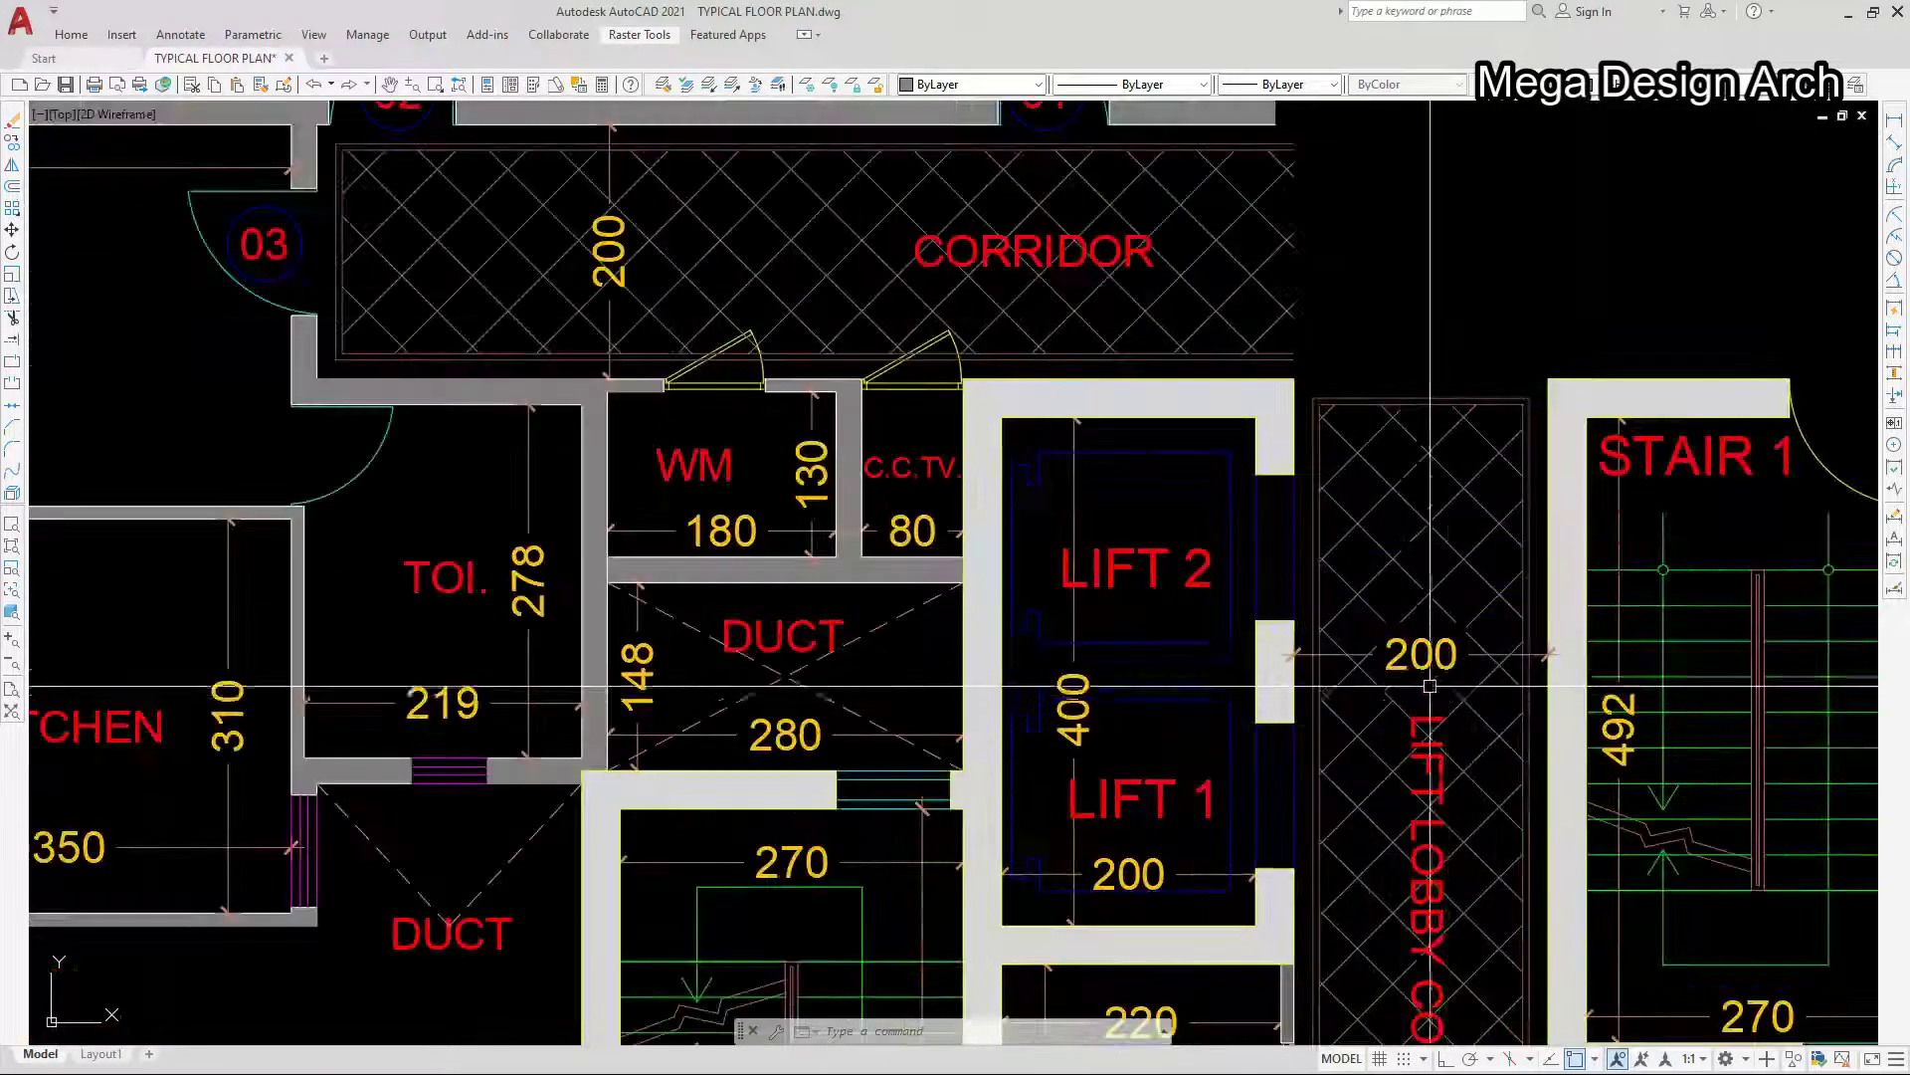
scroll(1402, 670, down, 2)
scroll(1402, 670, down, 2)
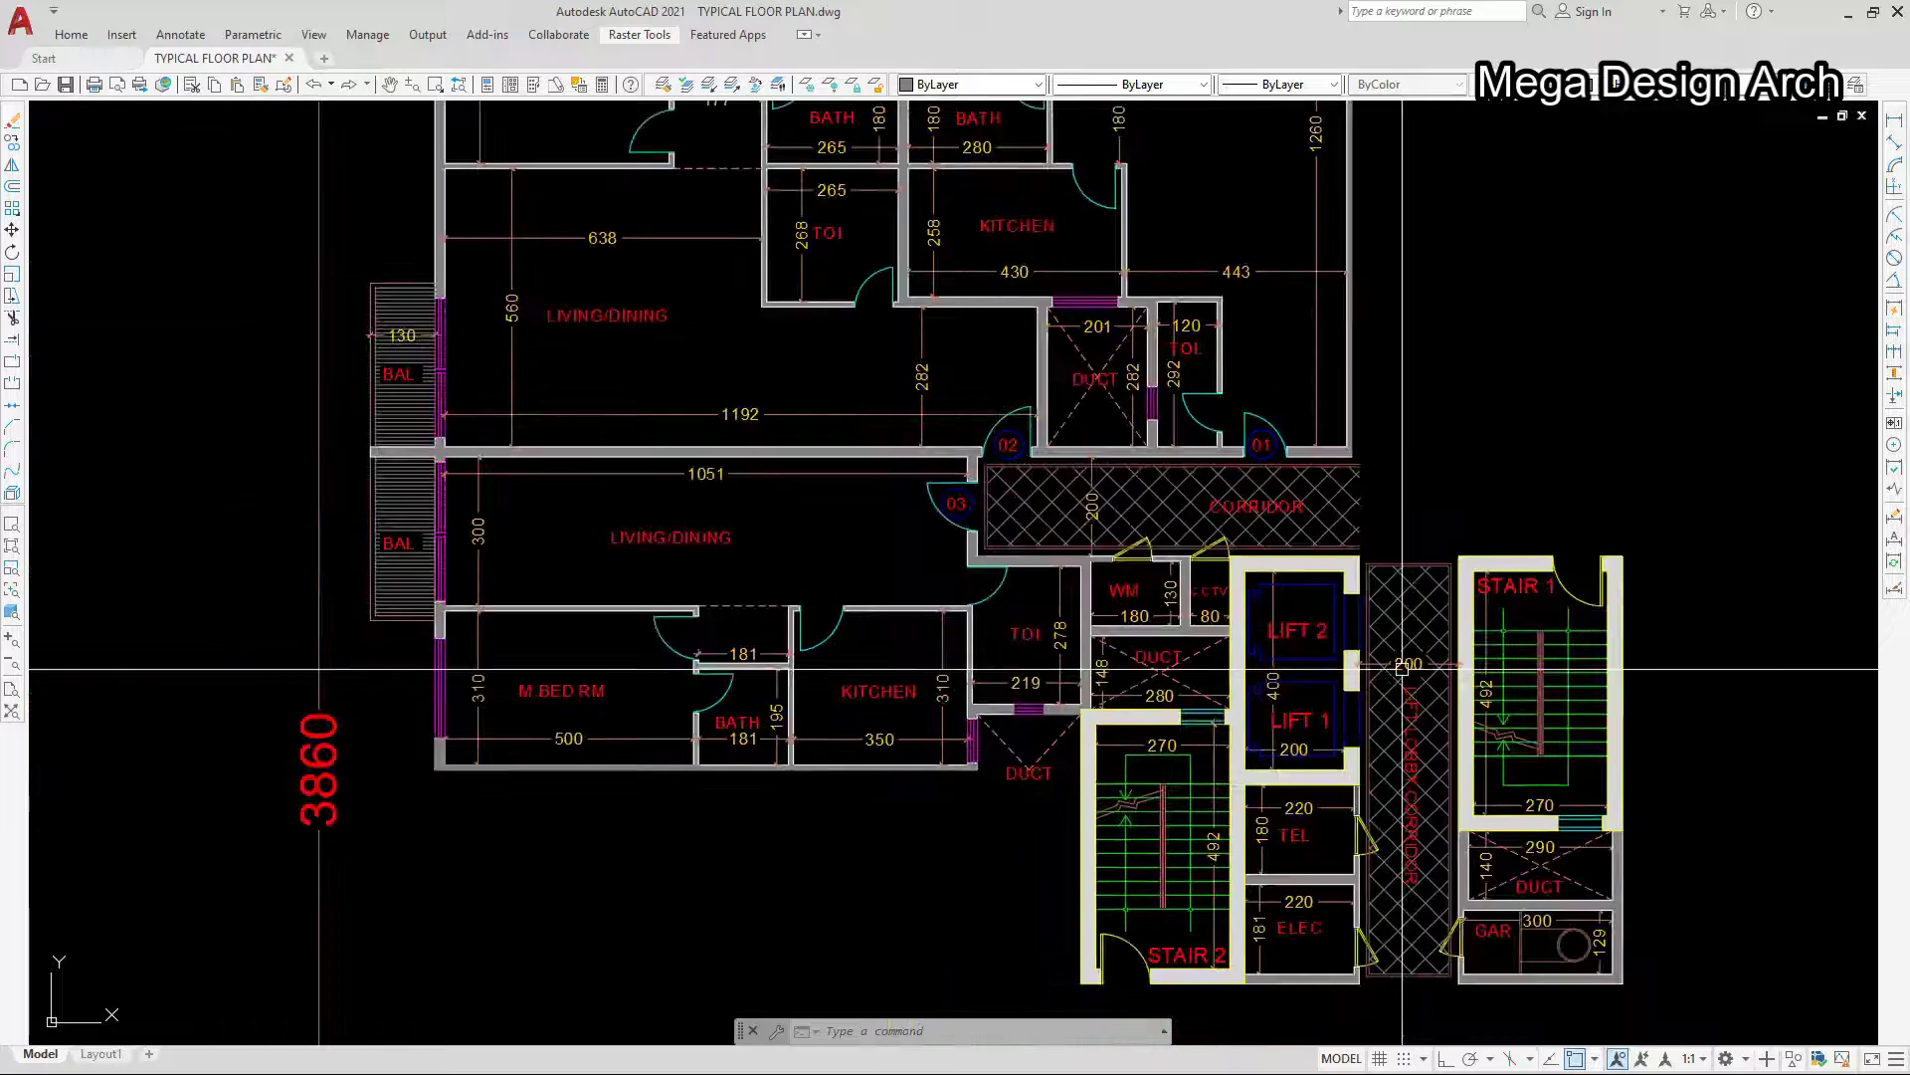
scroll(1402, 670, down, 2)
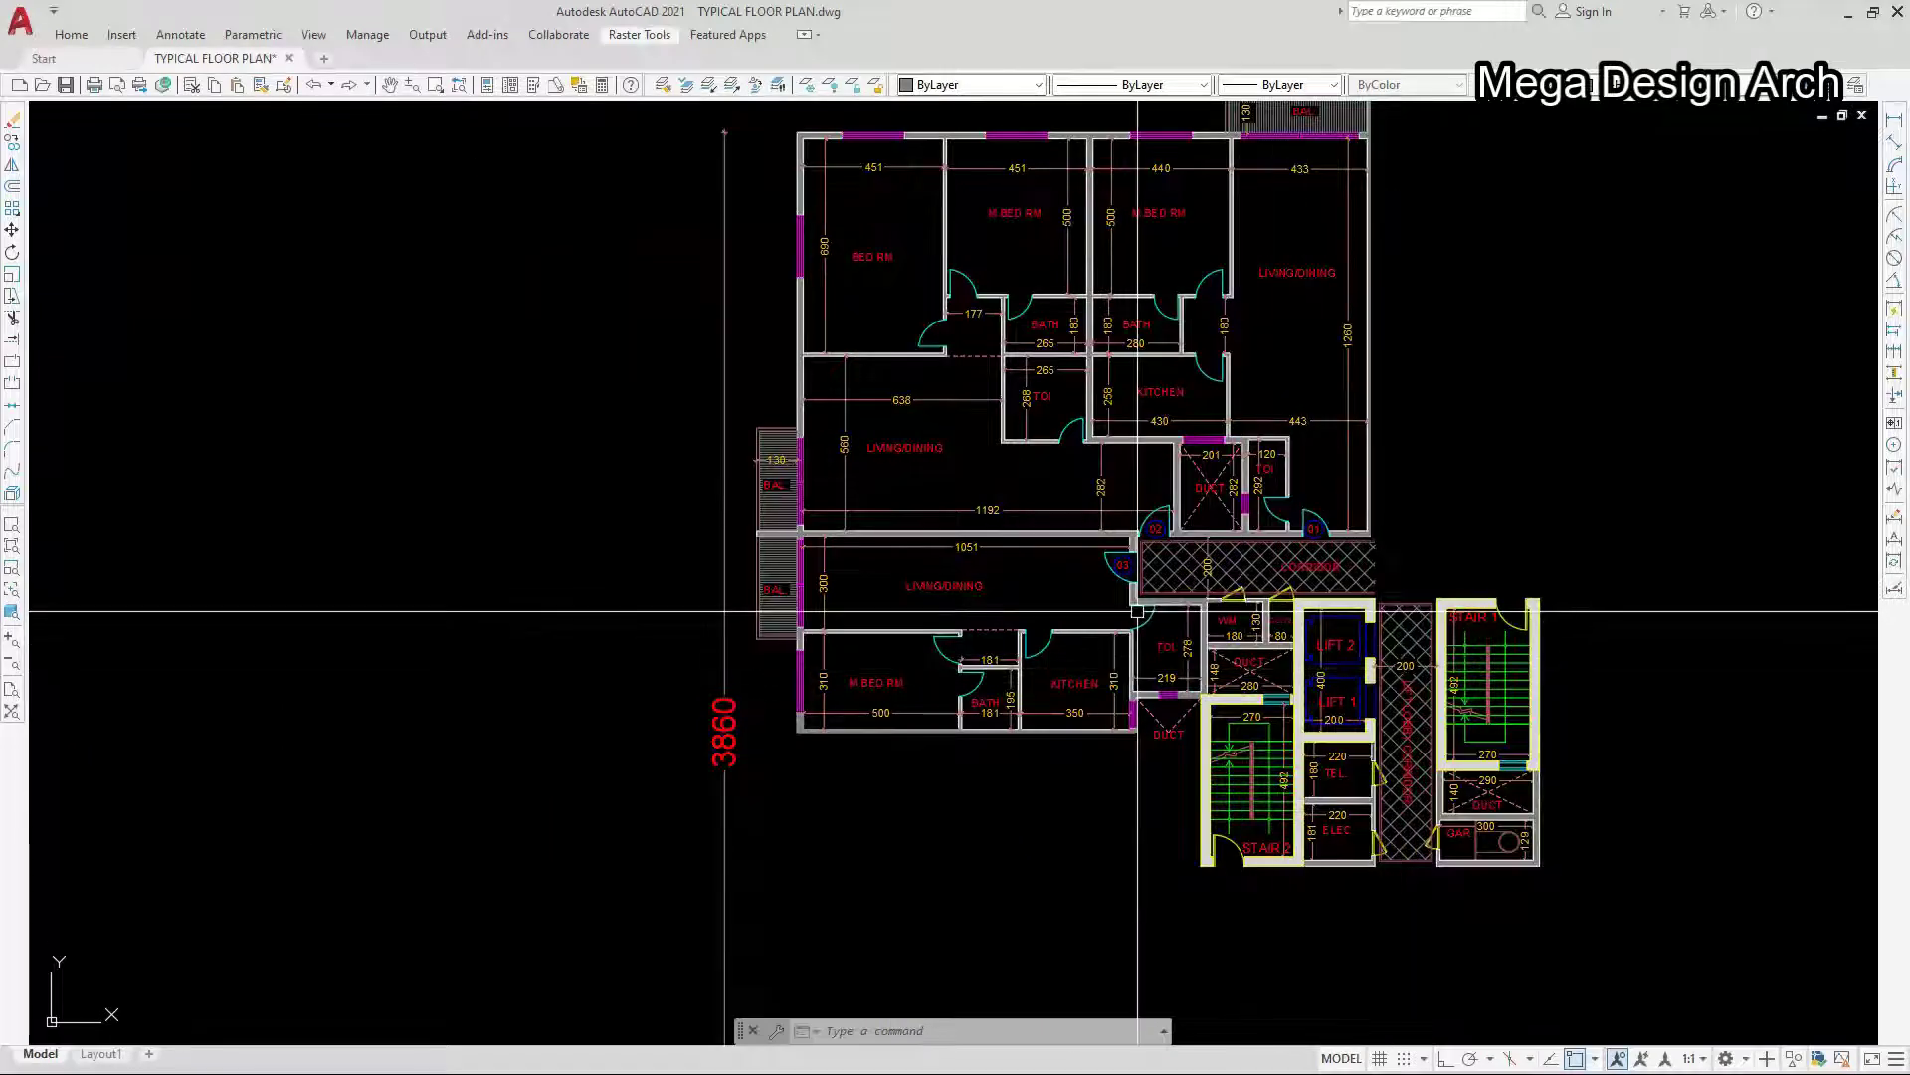
- Highlight flat 02's entrance door from the corridor to inspect it, then clear the selection
scroll(1158, 524, up, 4)
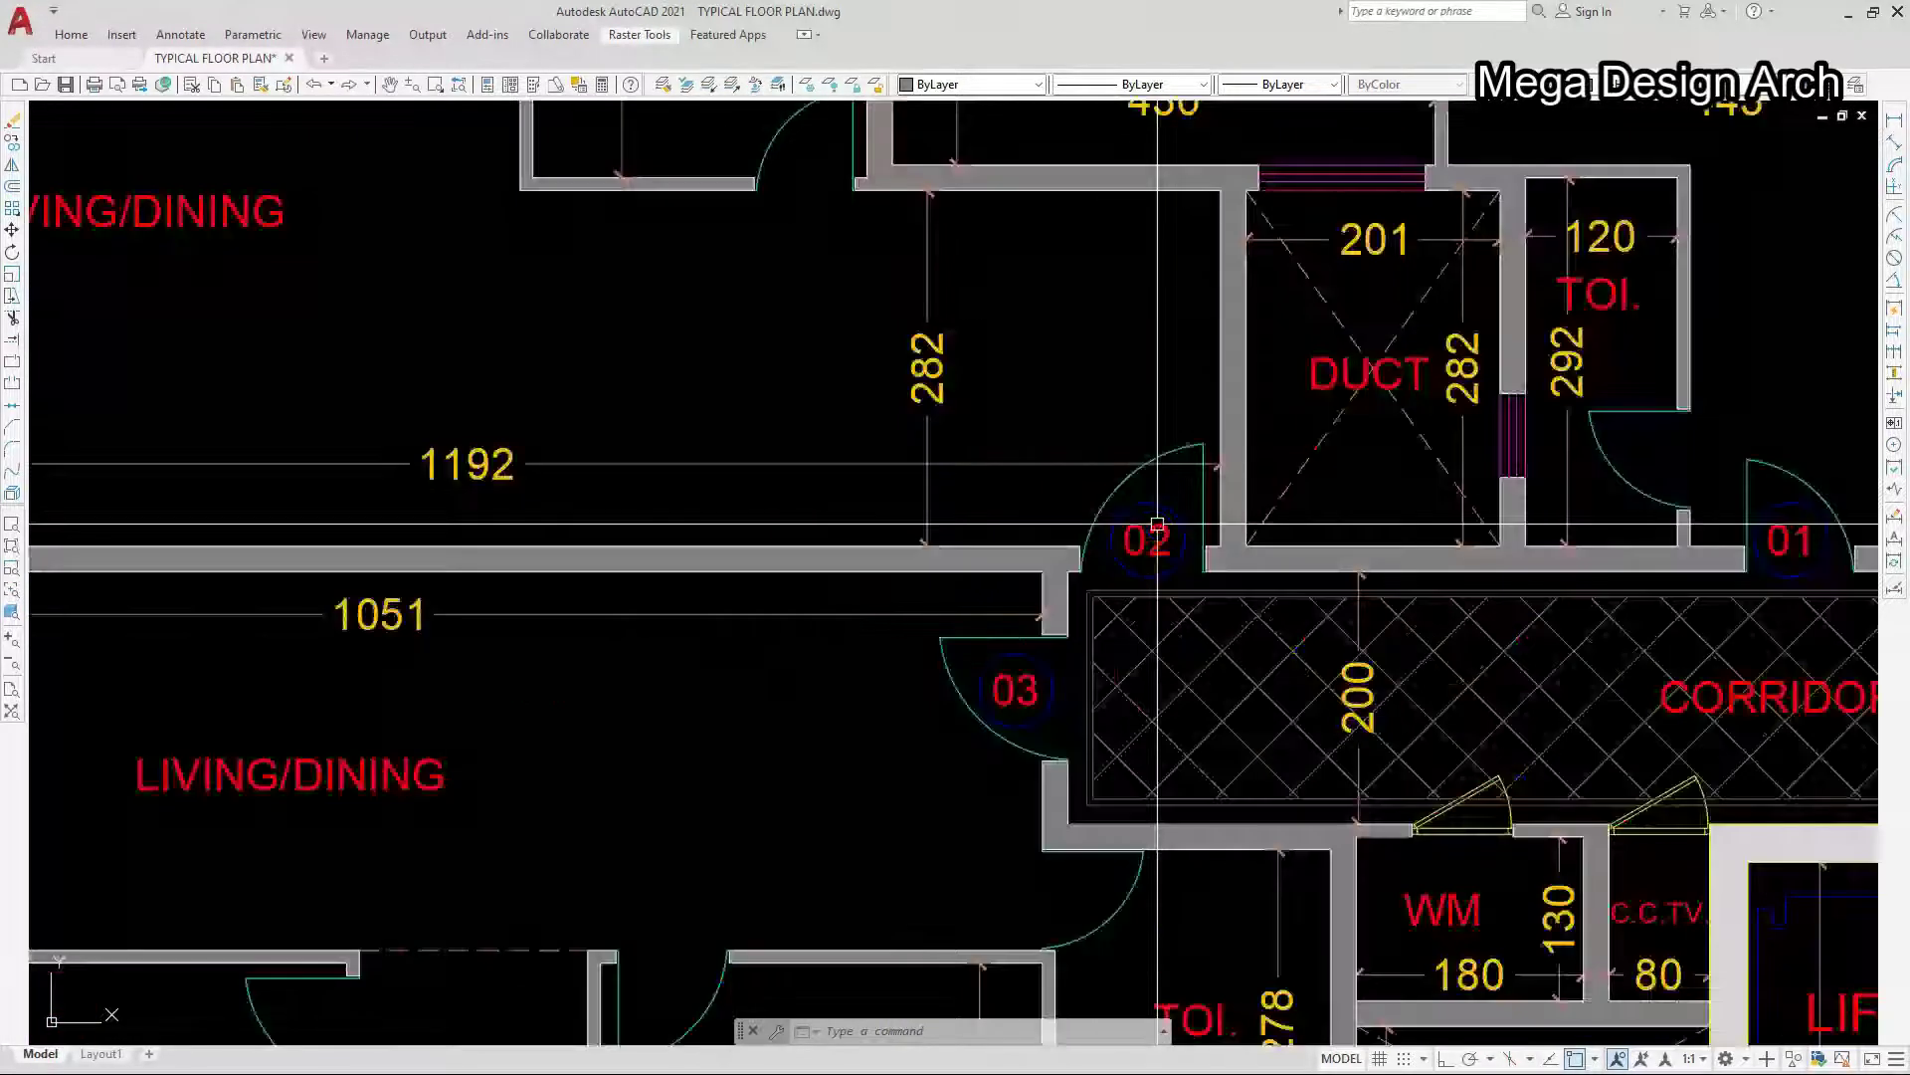
scroll(1155, 513, down, 3)
scroll(1149, 503, up, 3)
scroll(1147, 471, up, 4)
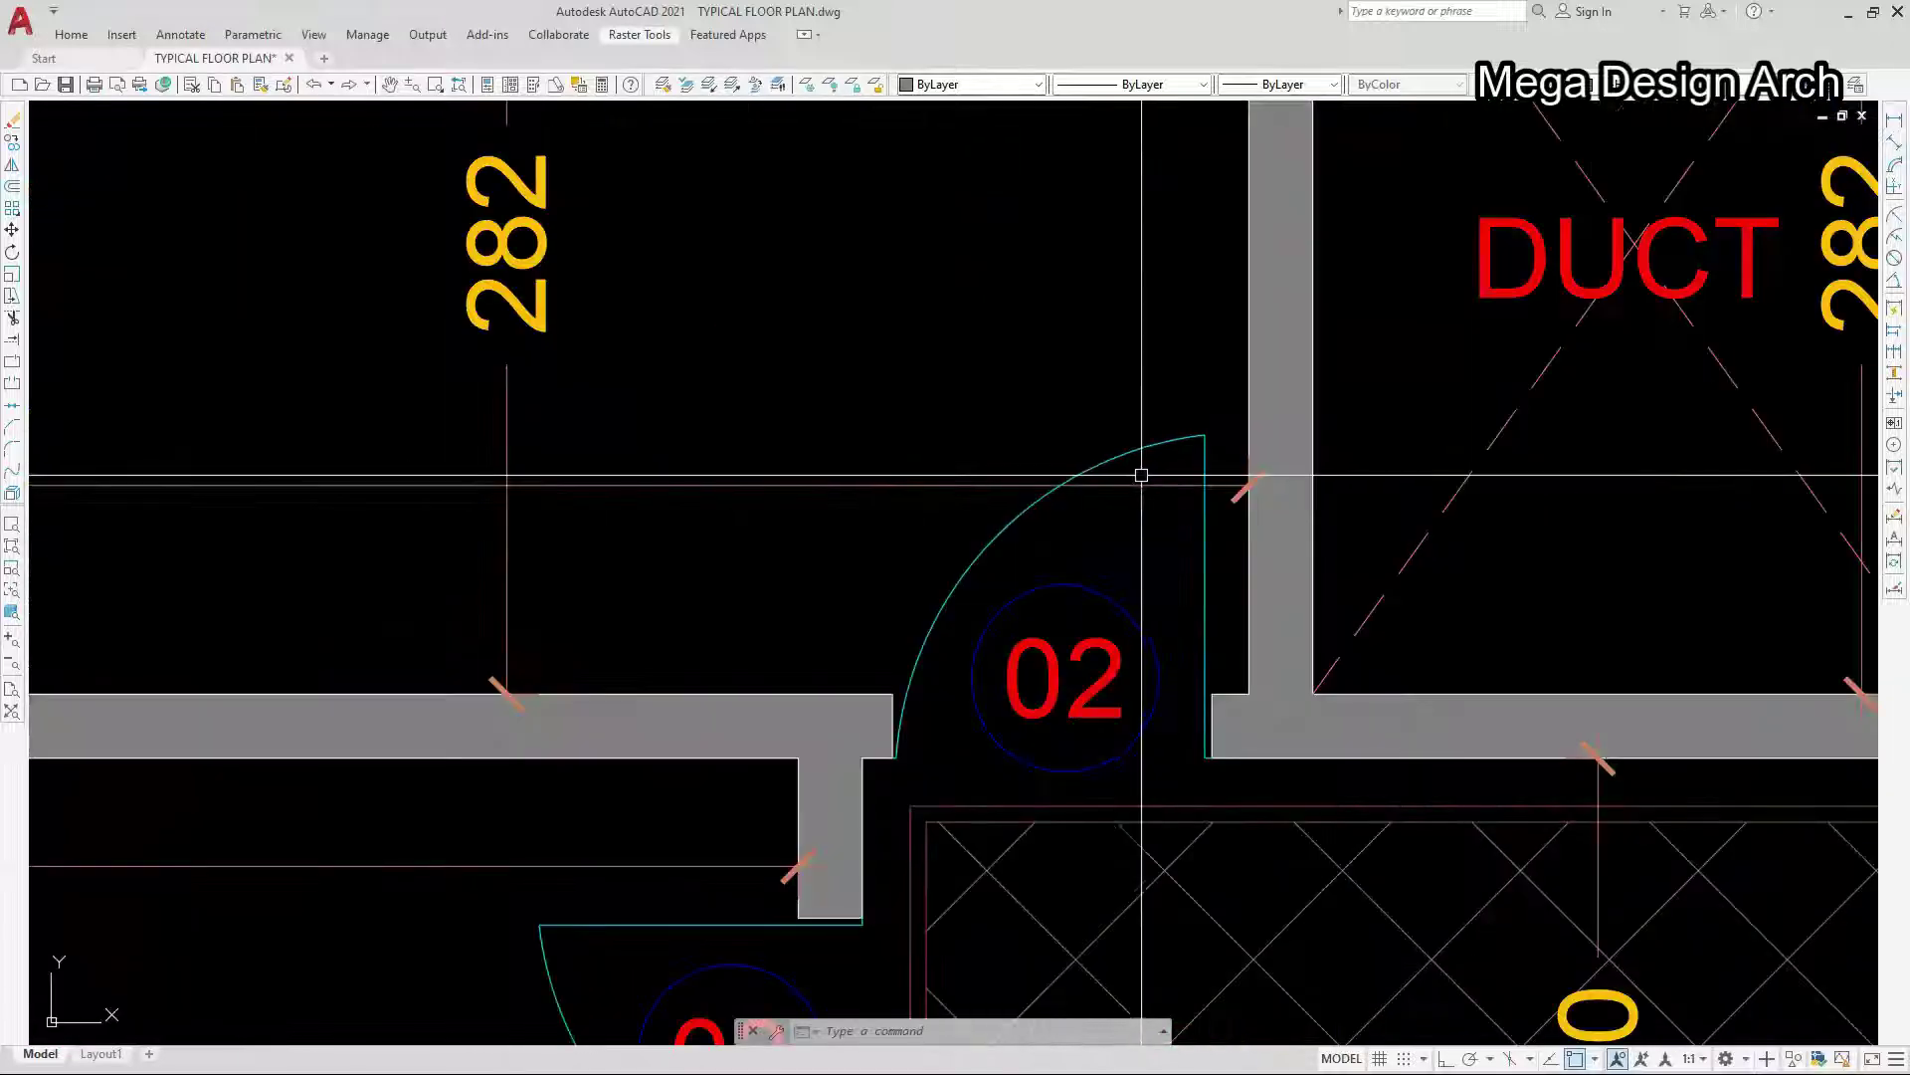
click(1024, 507)
click(1010, 512)
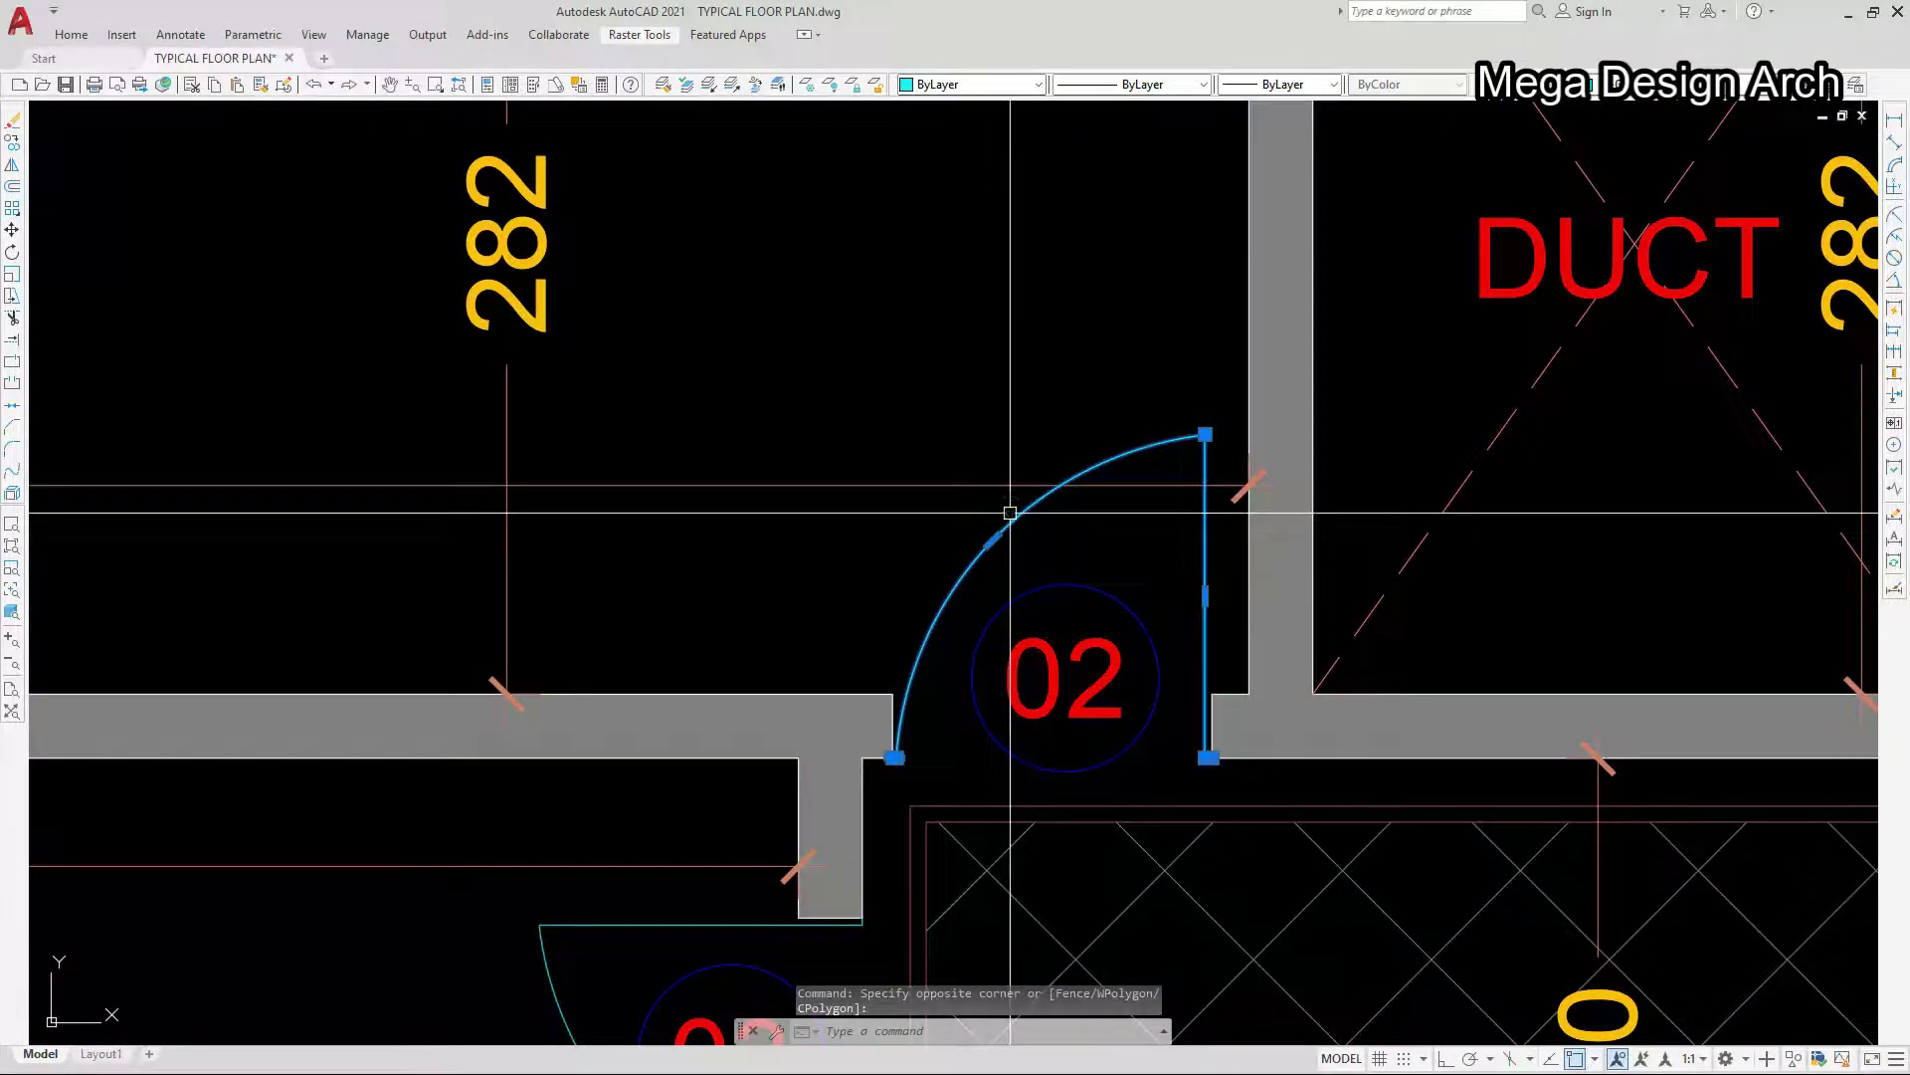
key(Escape)
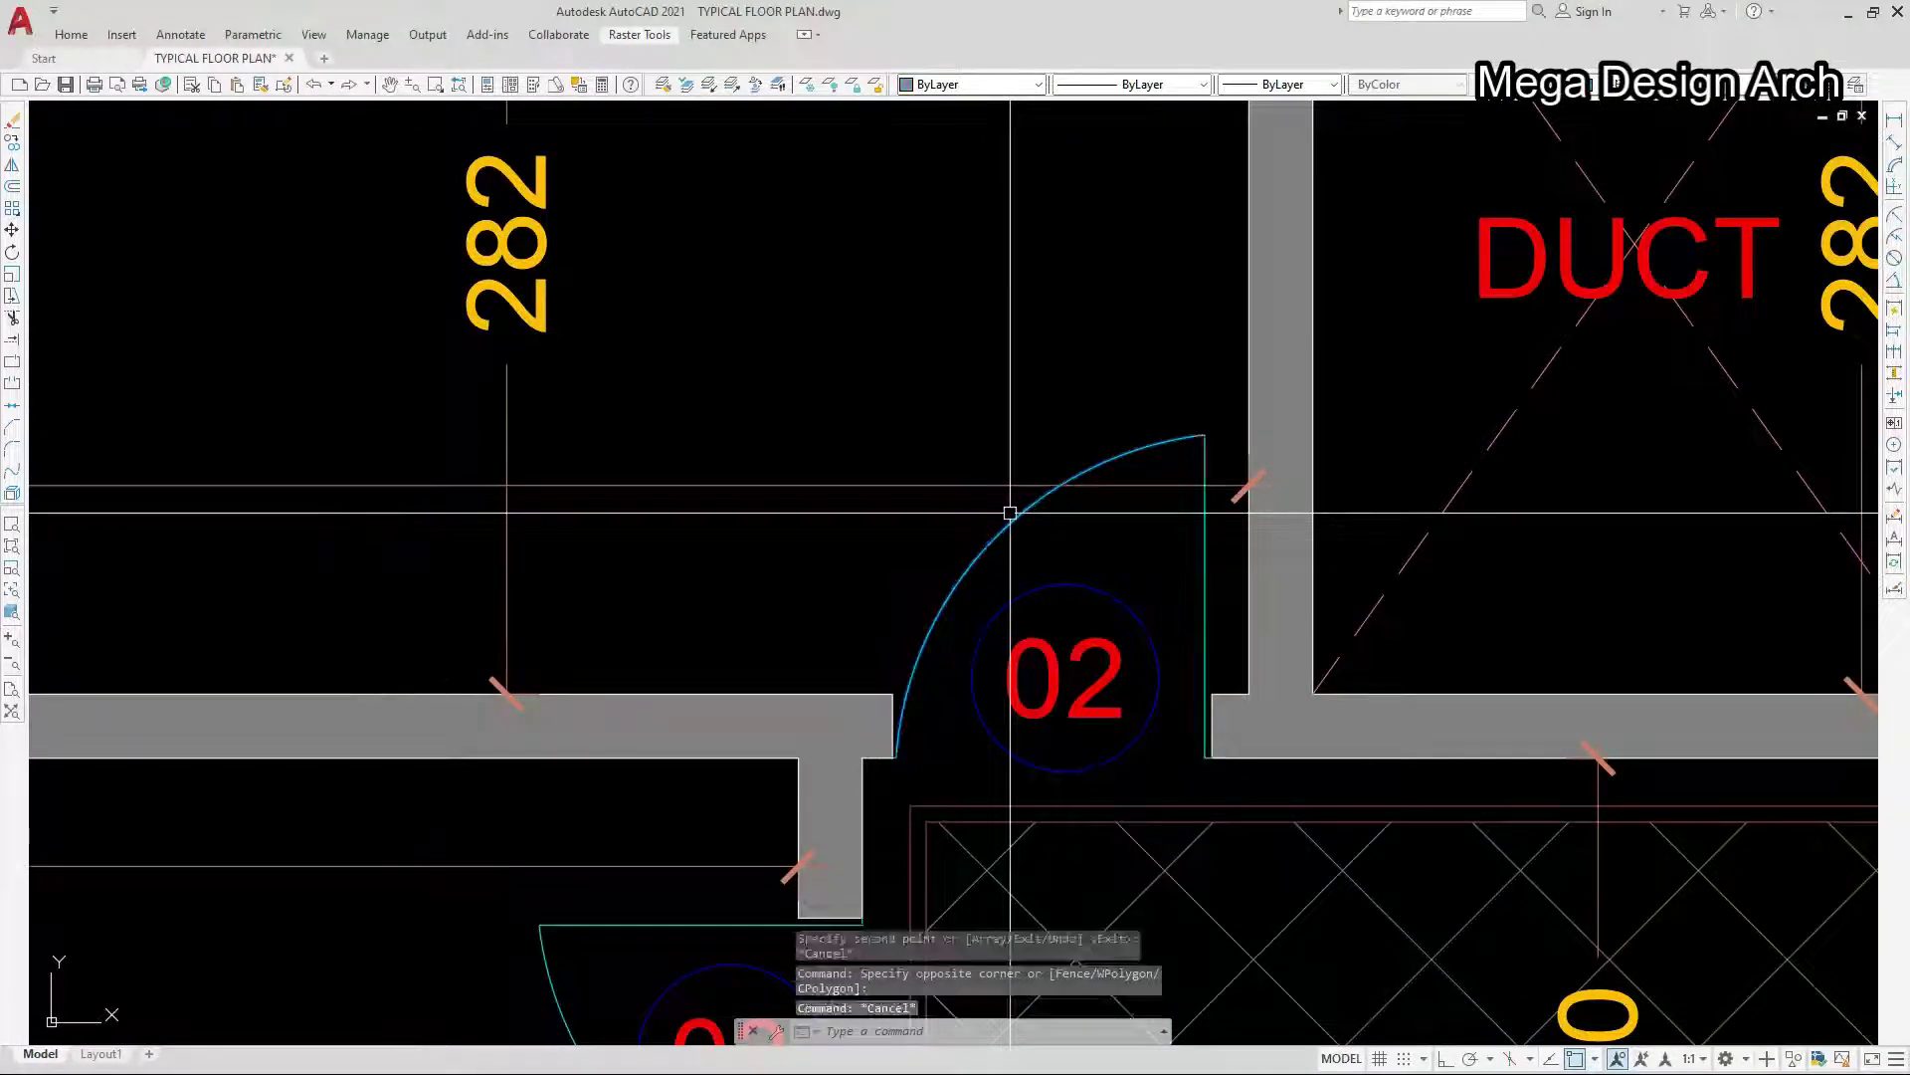
- Highlight flat 02's master bedroom door and attached bath door in turn to inspect them, clearing each selection
scroll(1015, 527, down, 4)
scroll(1028, 593, down, 2)
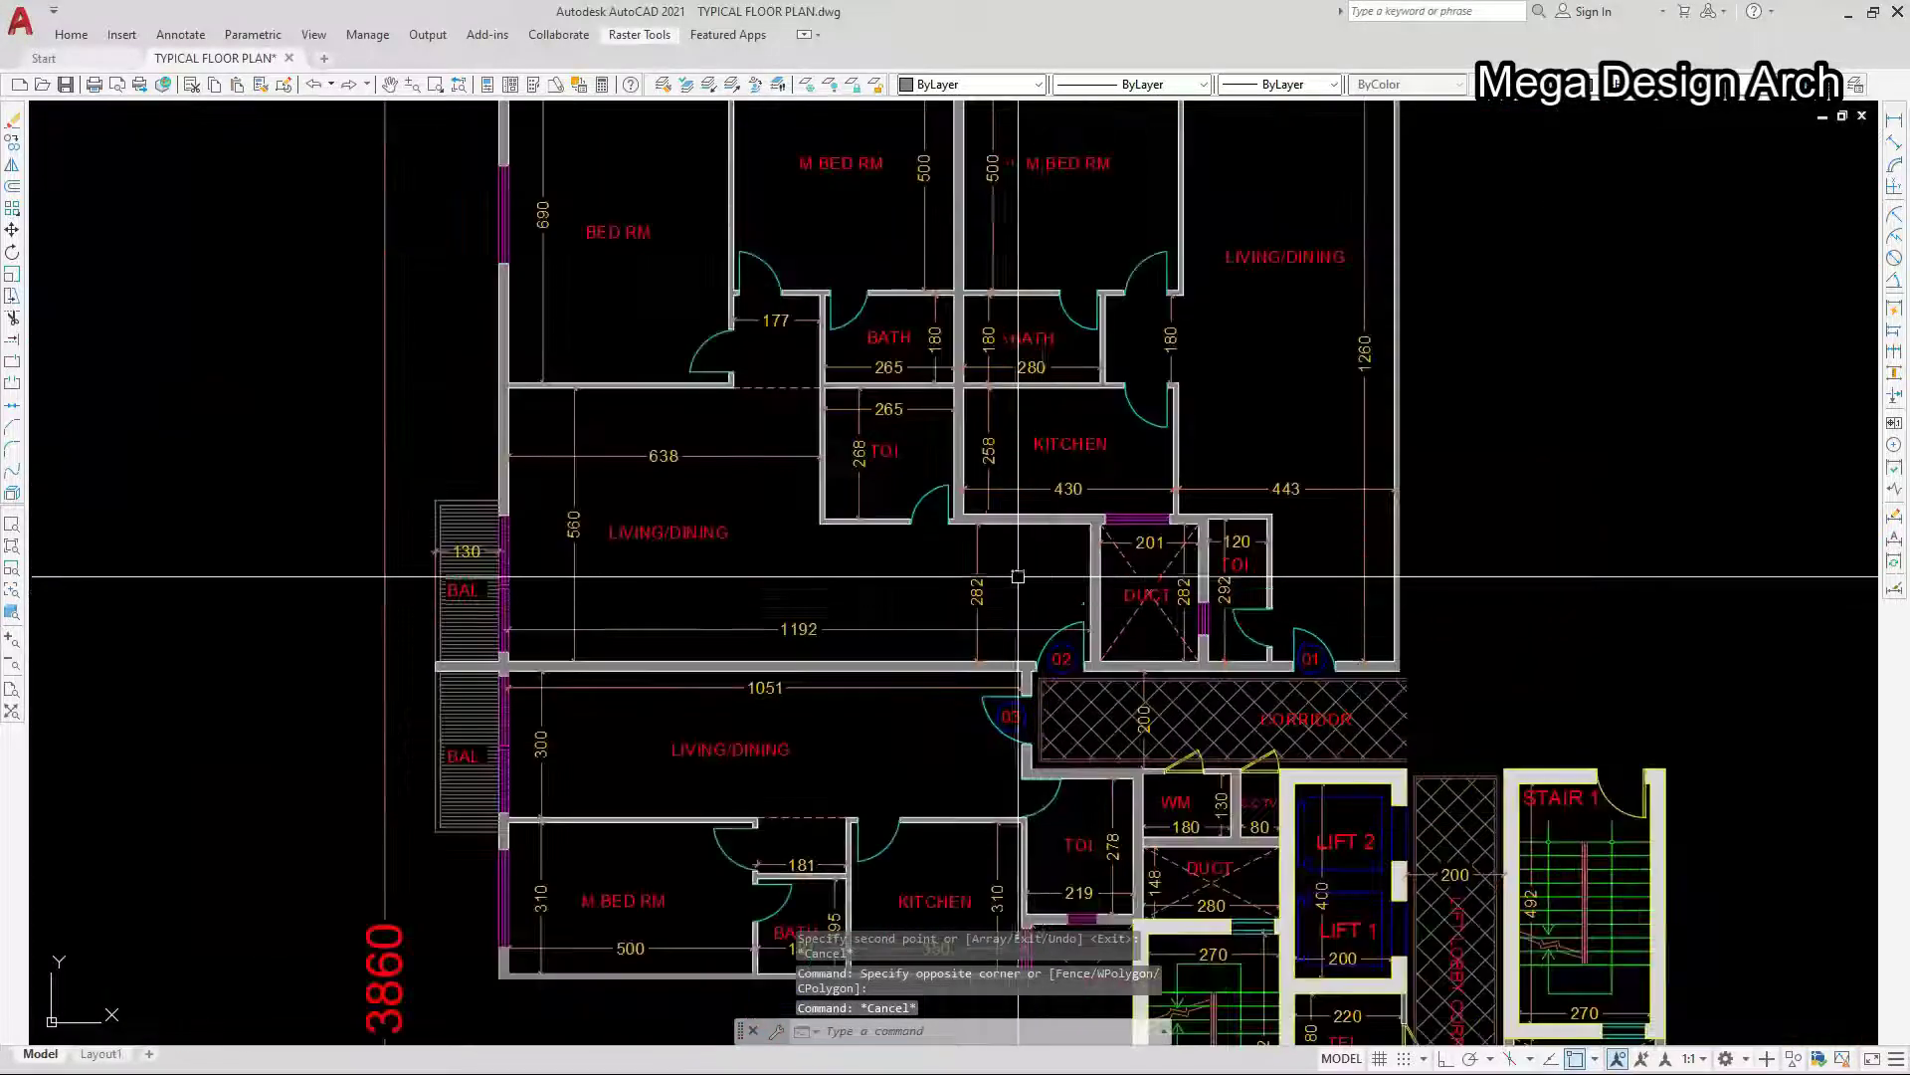
scroll(756, 248, up, 5)
click(752, 244)
click(600, 299)
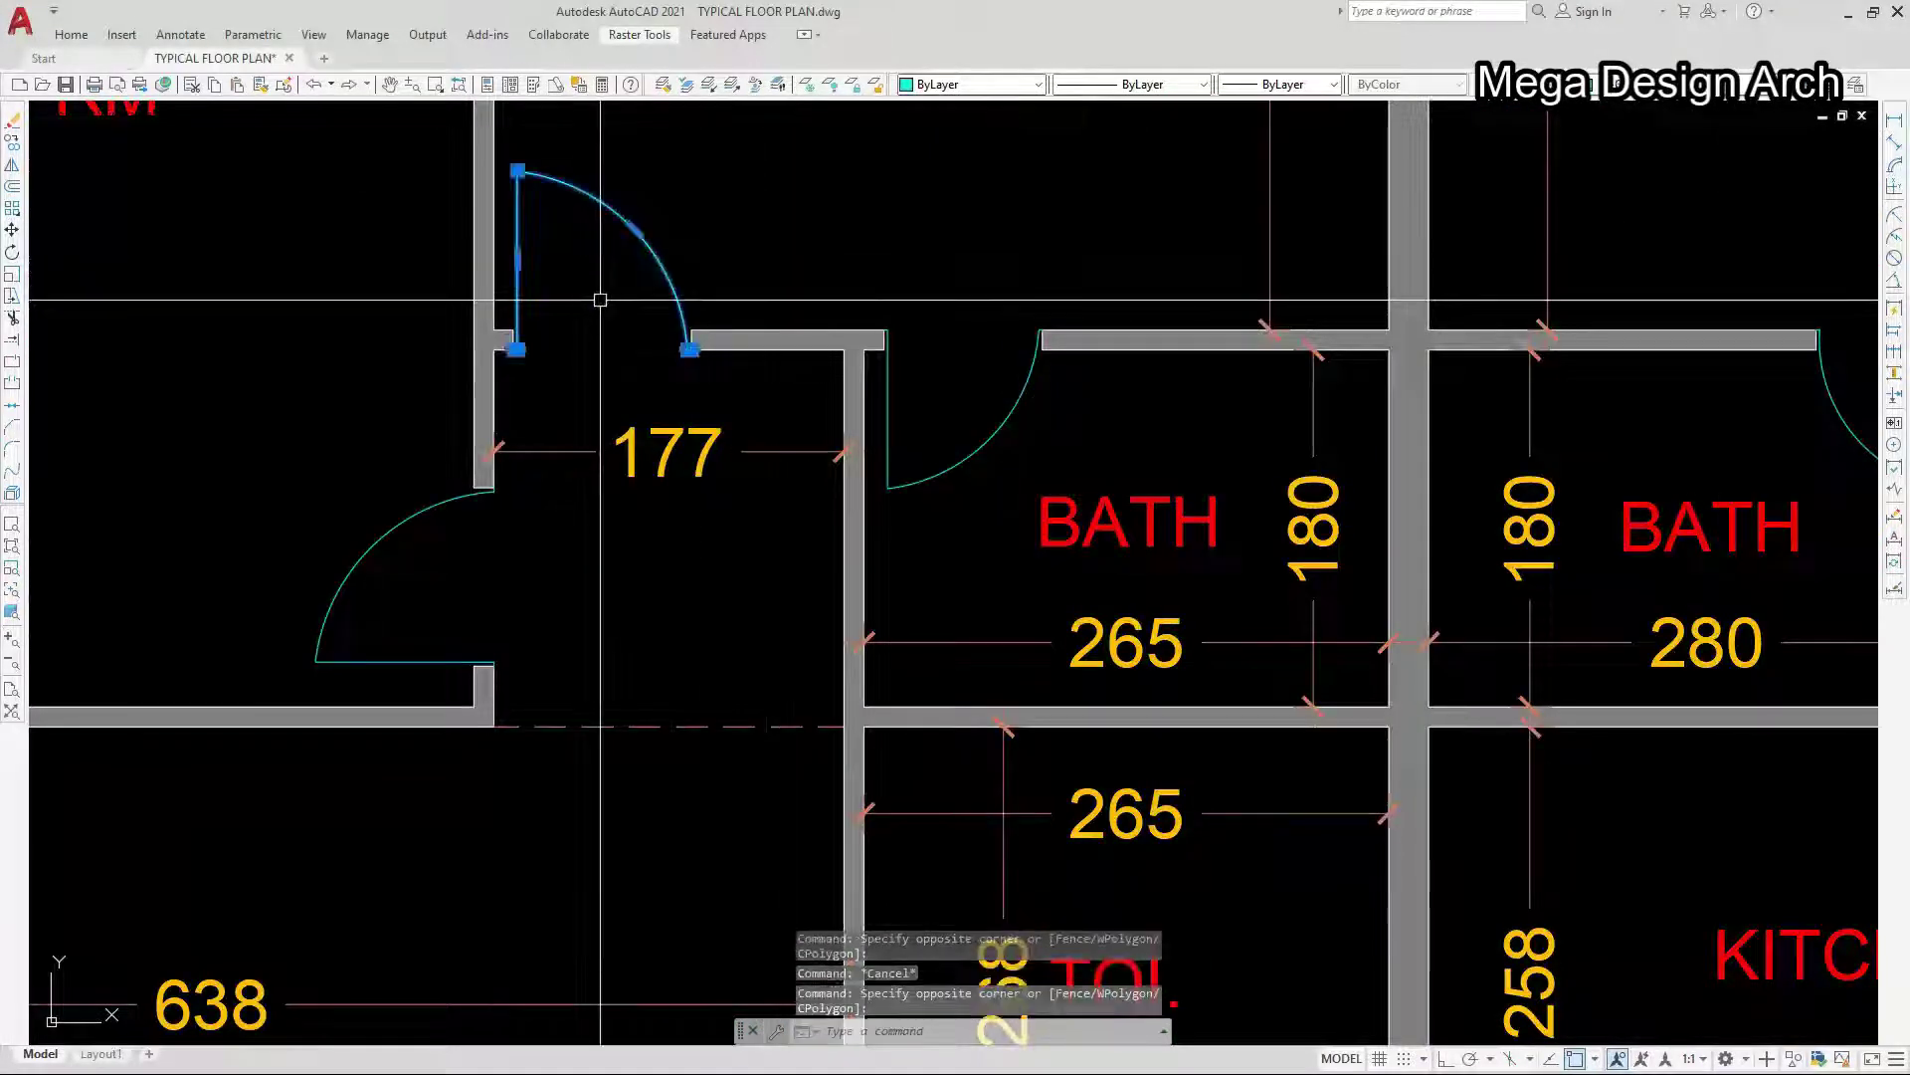
key(Escape)
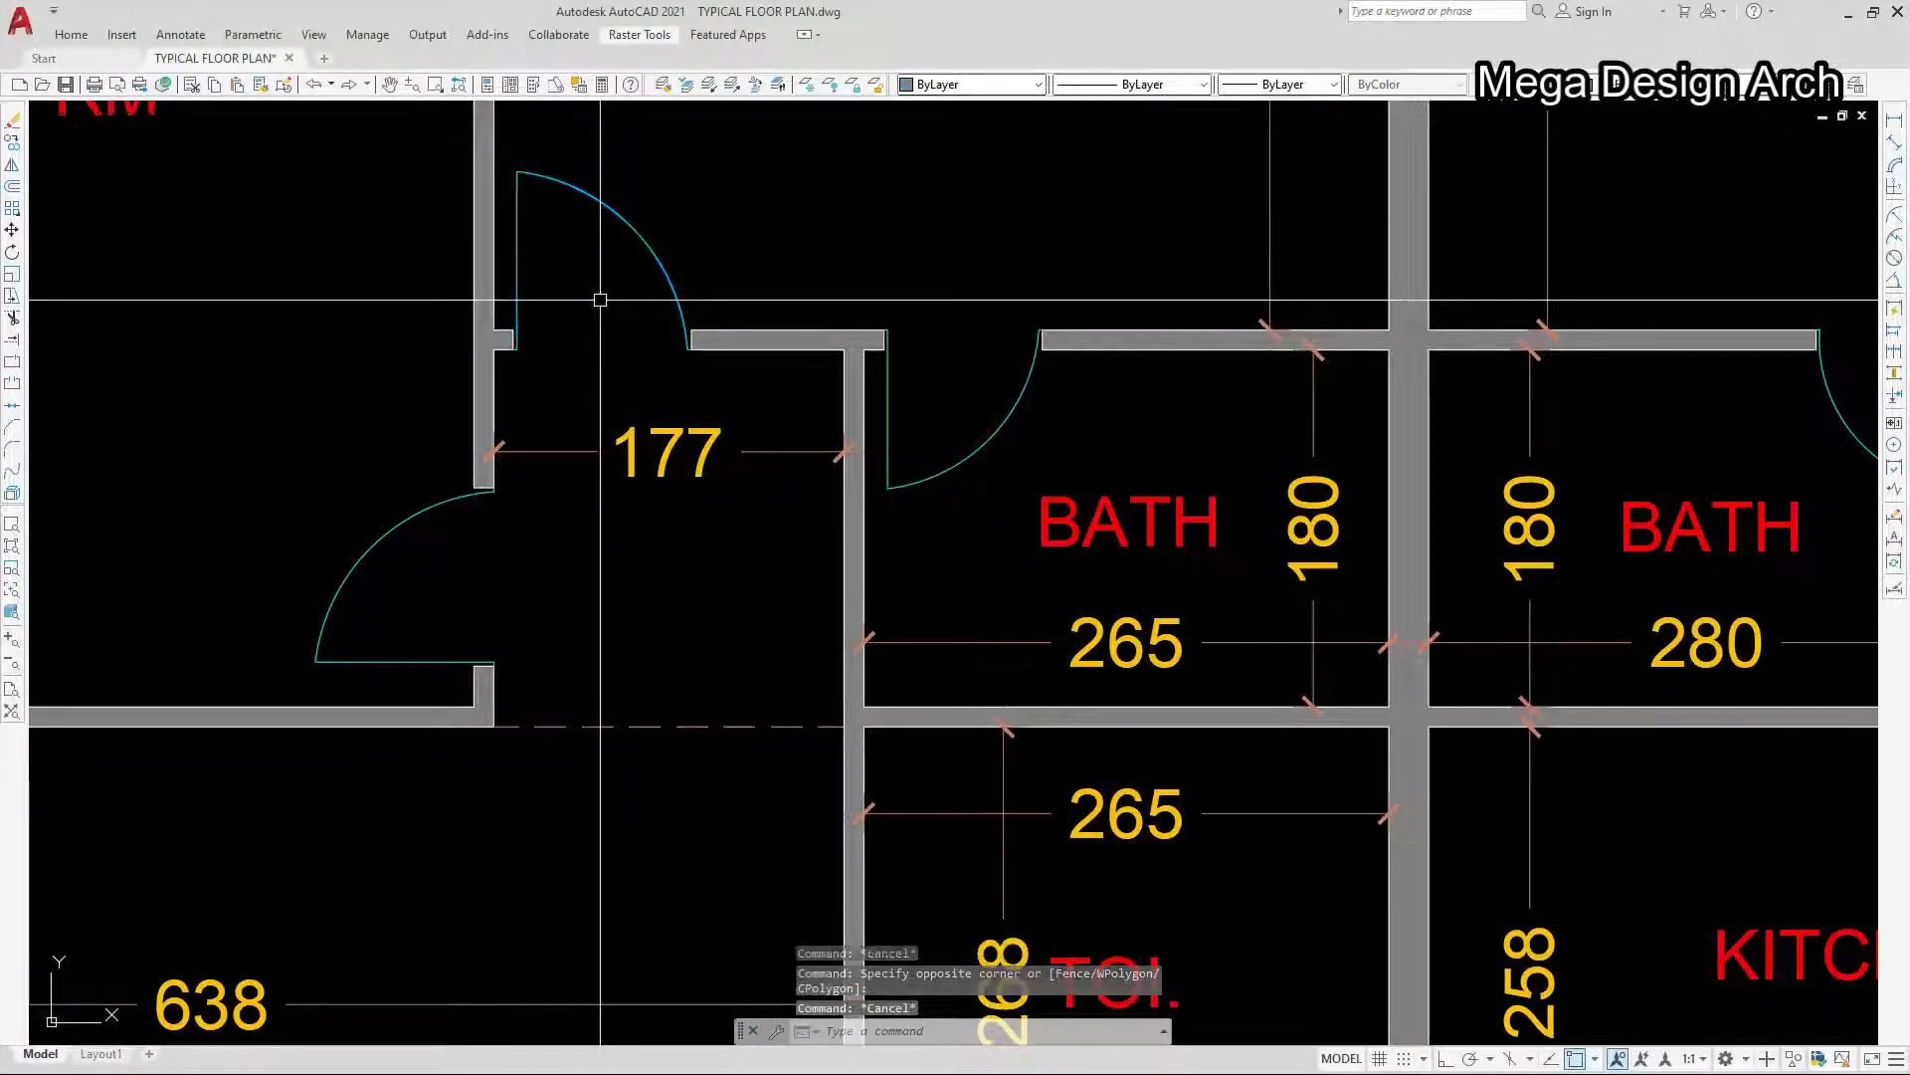
click(1024, 503)
click(967, 425)
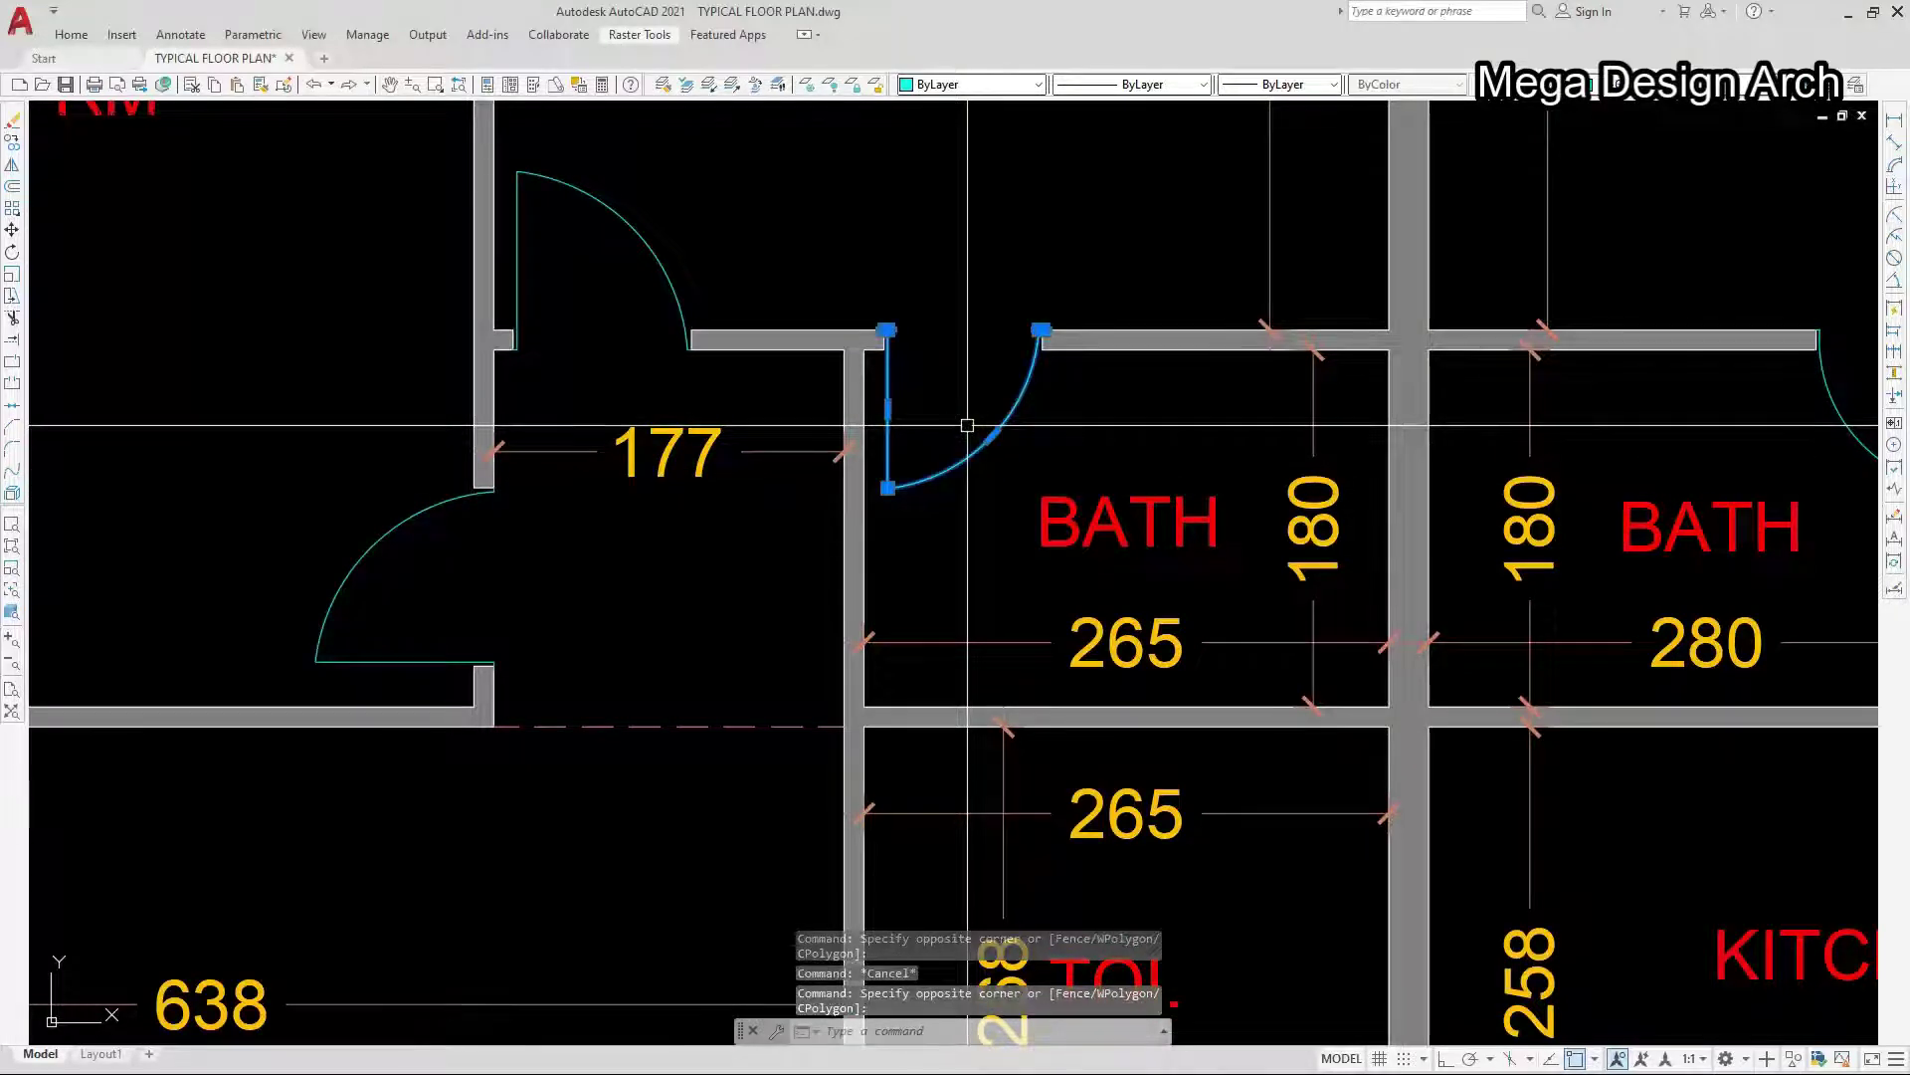
key(Escape)
- Highlight flat 01's master bedroom window and the living room's balcony opening in turn to inspect them, clearing each selection
scroll(967, 425, down, 6)
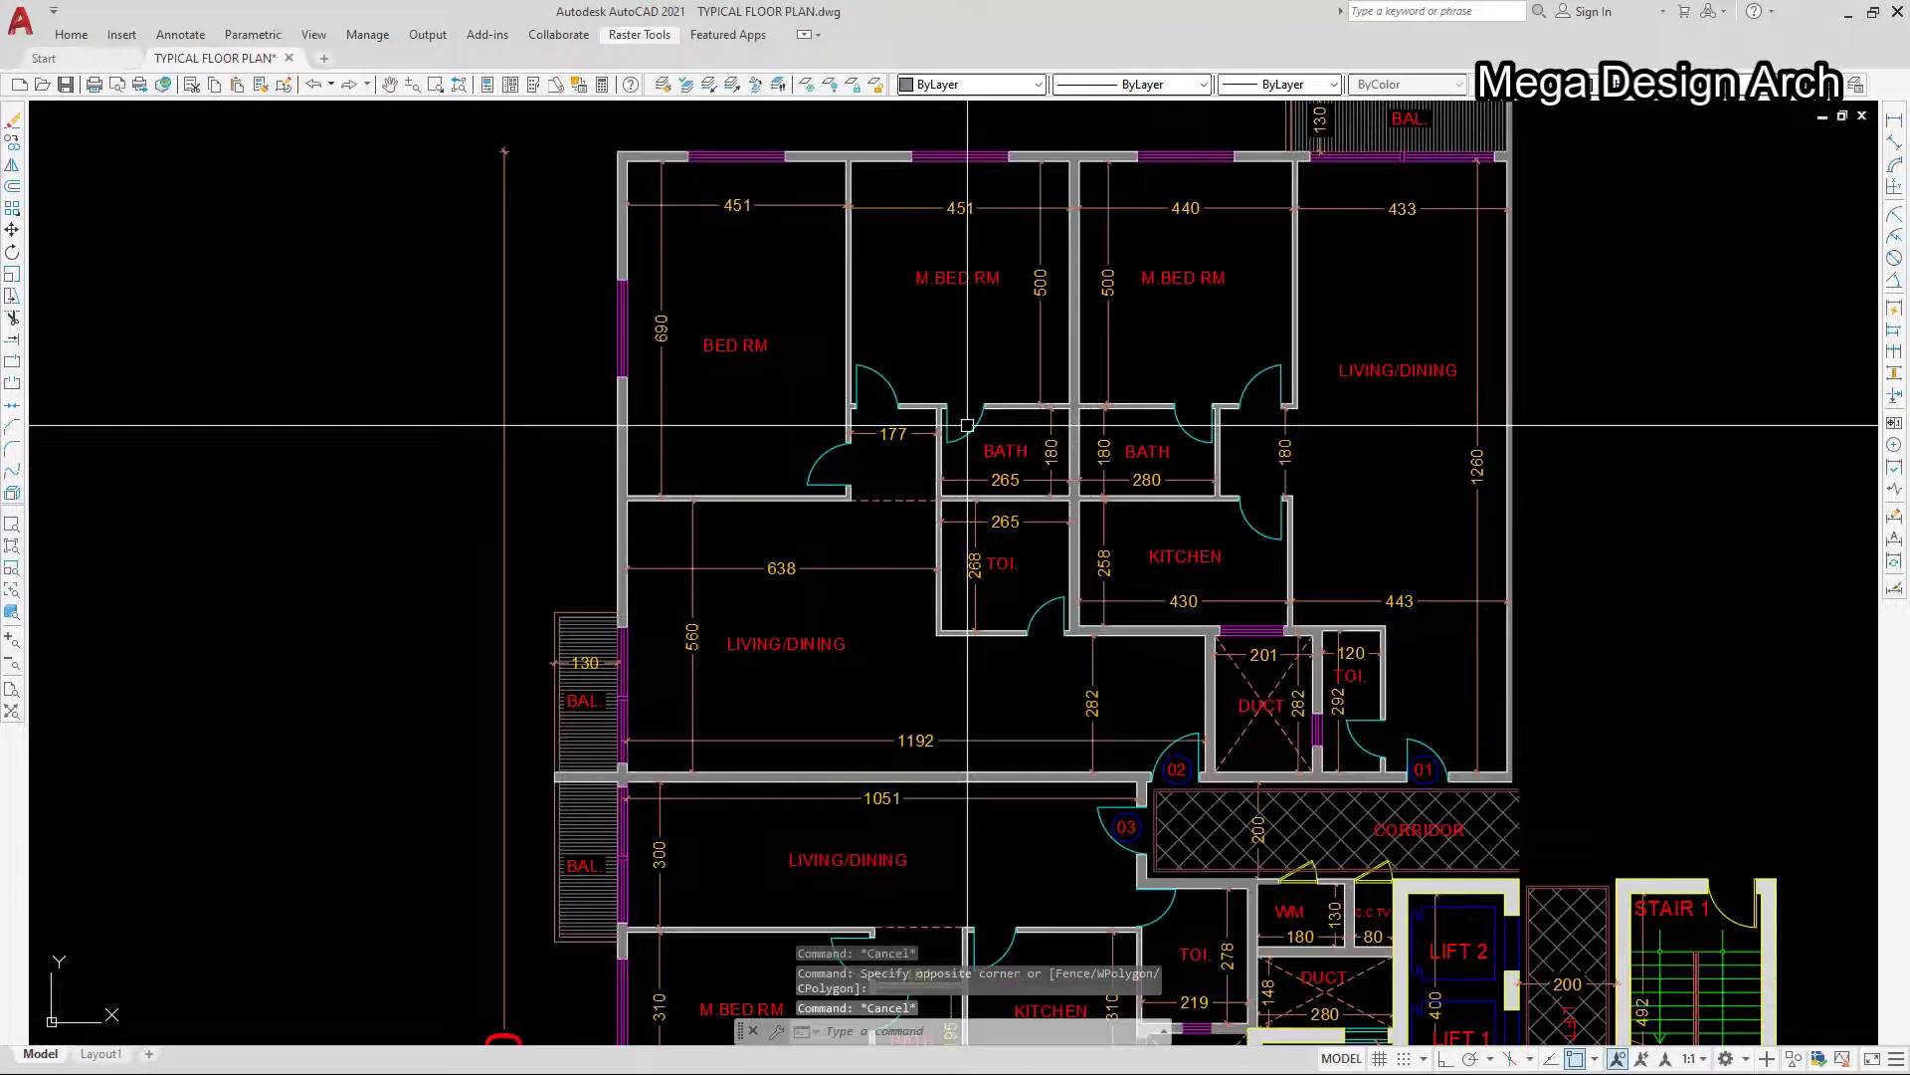
scroll(970, 428, down, 3)
scroll(1110, 282, up, 7)
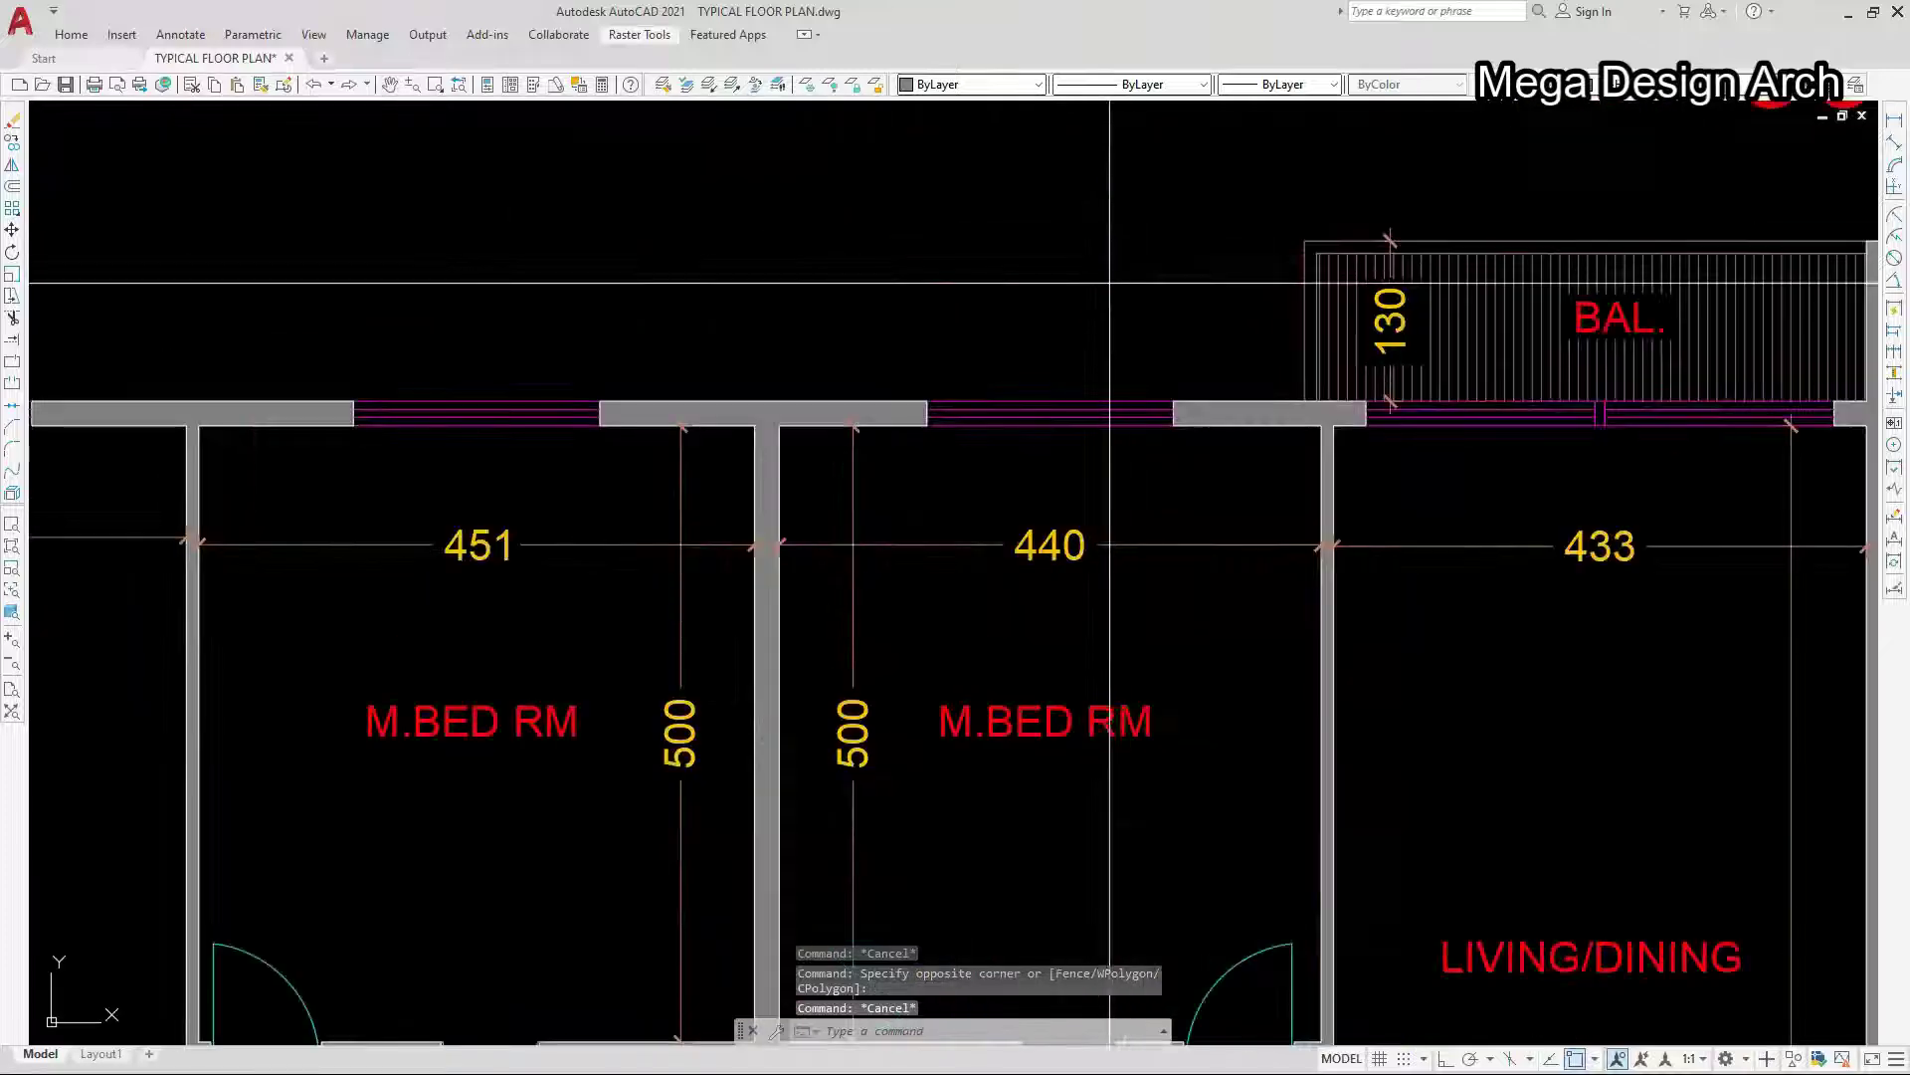
click(1062, 432)
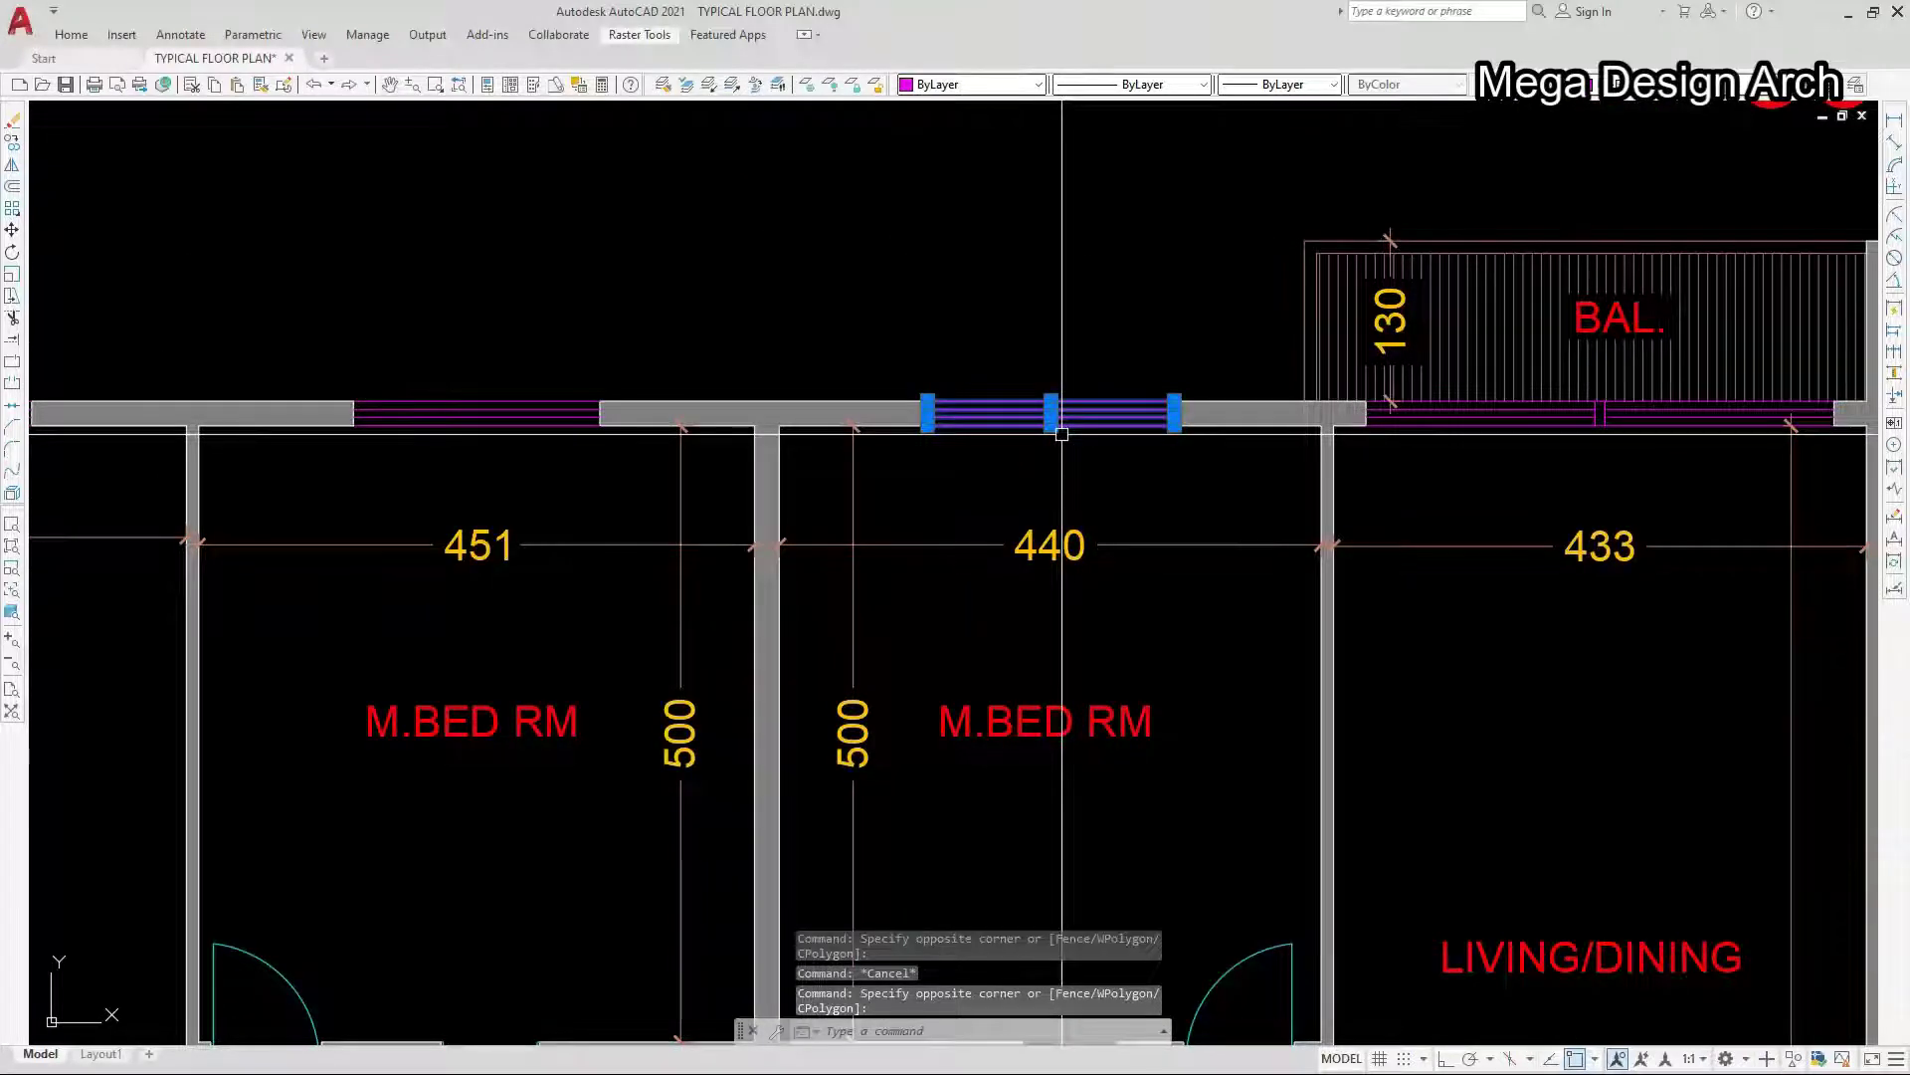
key(Escape)
scroll(1062, 432, down, 2)
scroll(1423, 428, up, 4)
click(1330, 381)
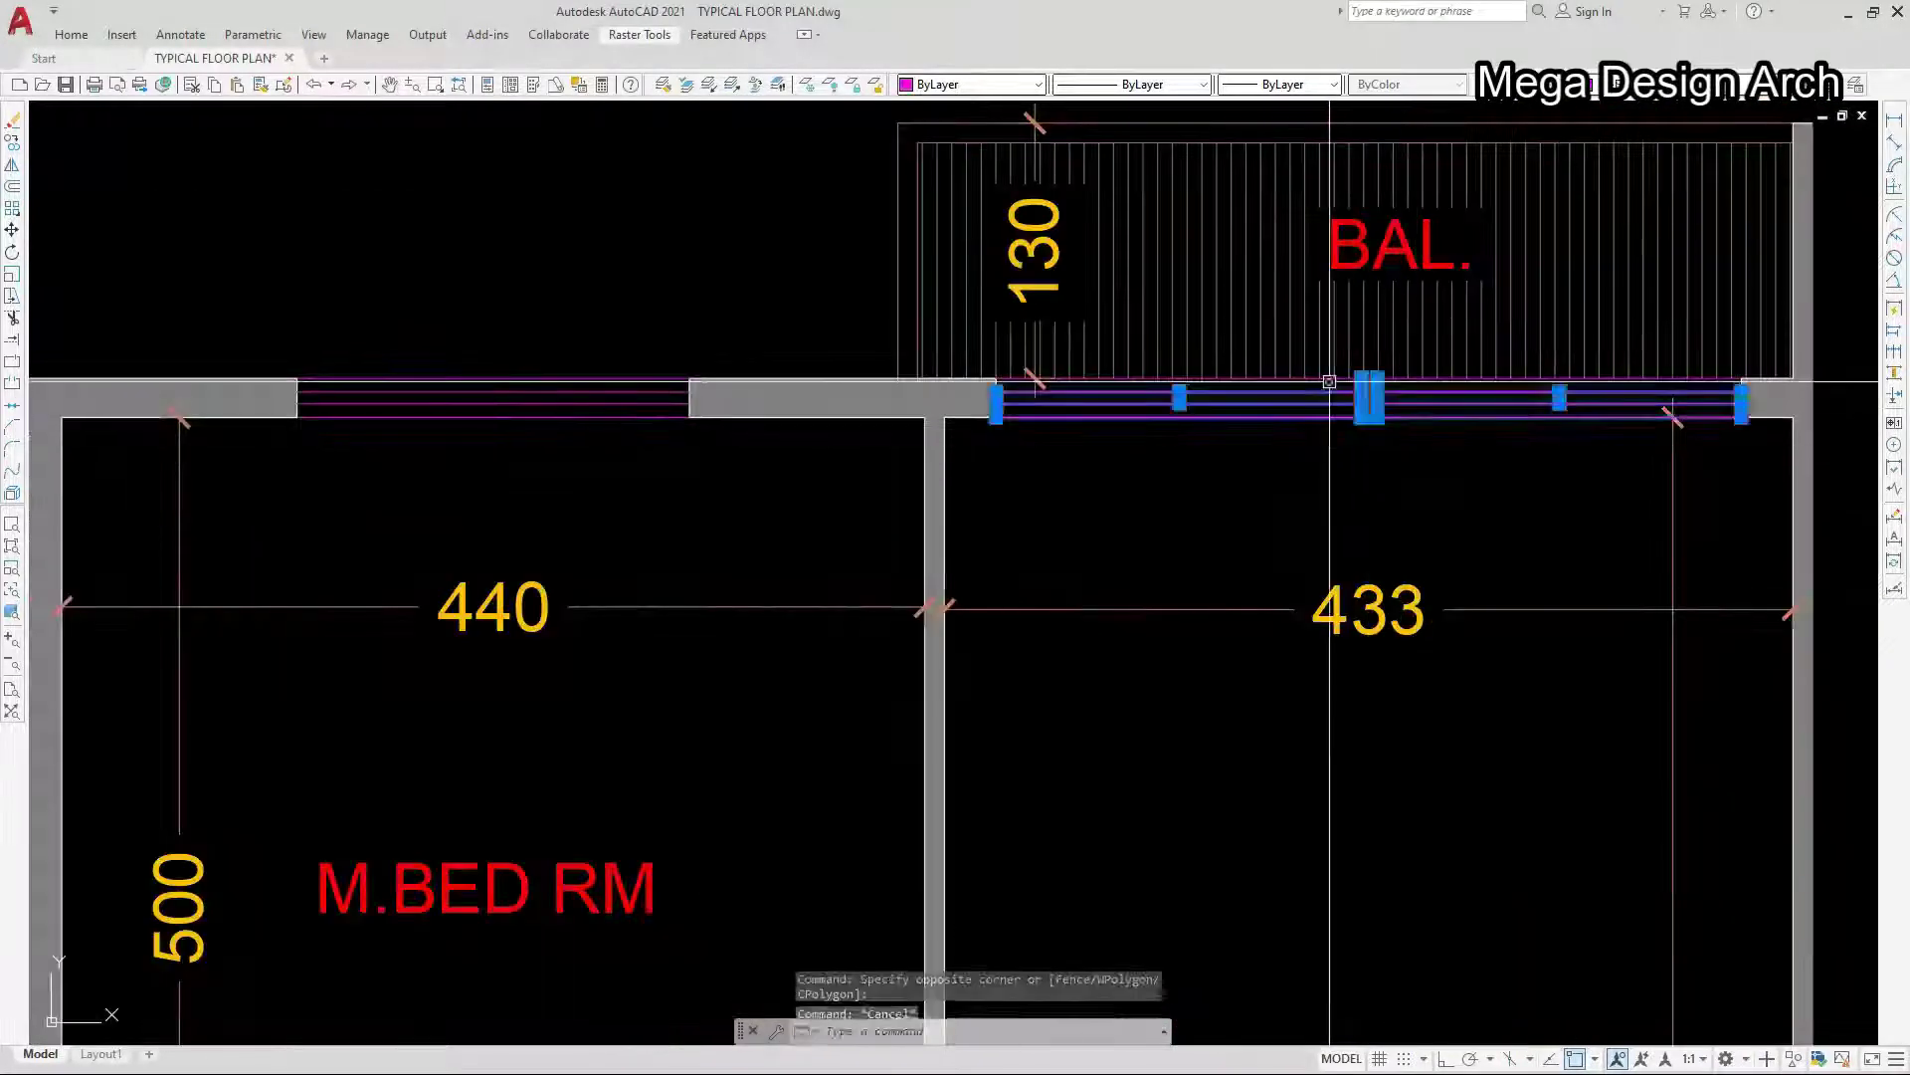
key(Escape)
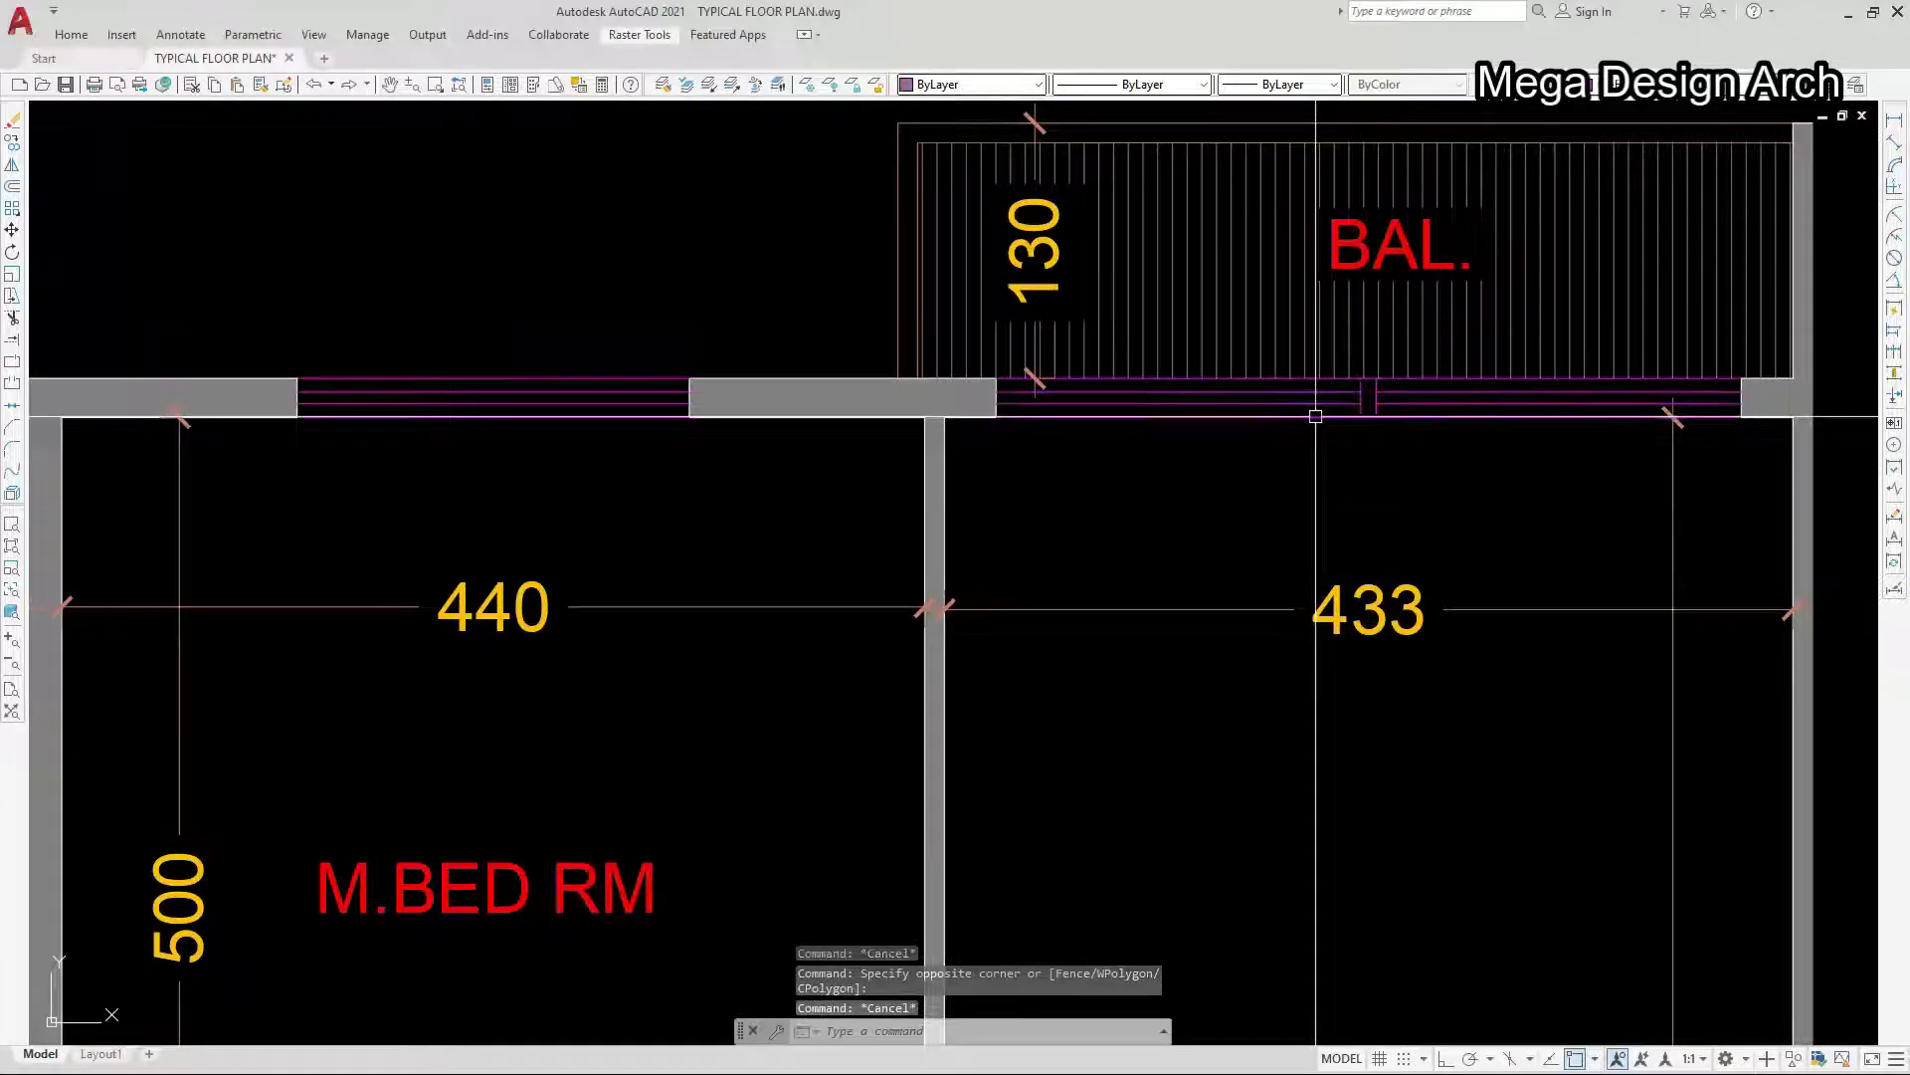
- Highlight the threshold line of the WM room's door off the corridor to inspect it, then clear the selection
scroll(1316, 416, down, 5)
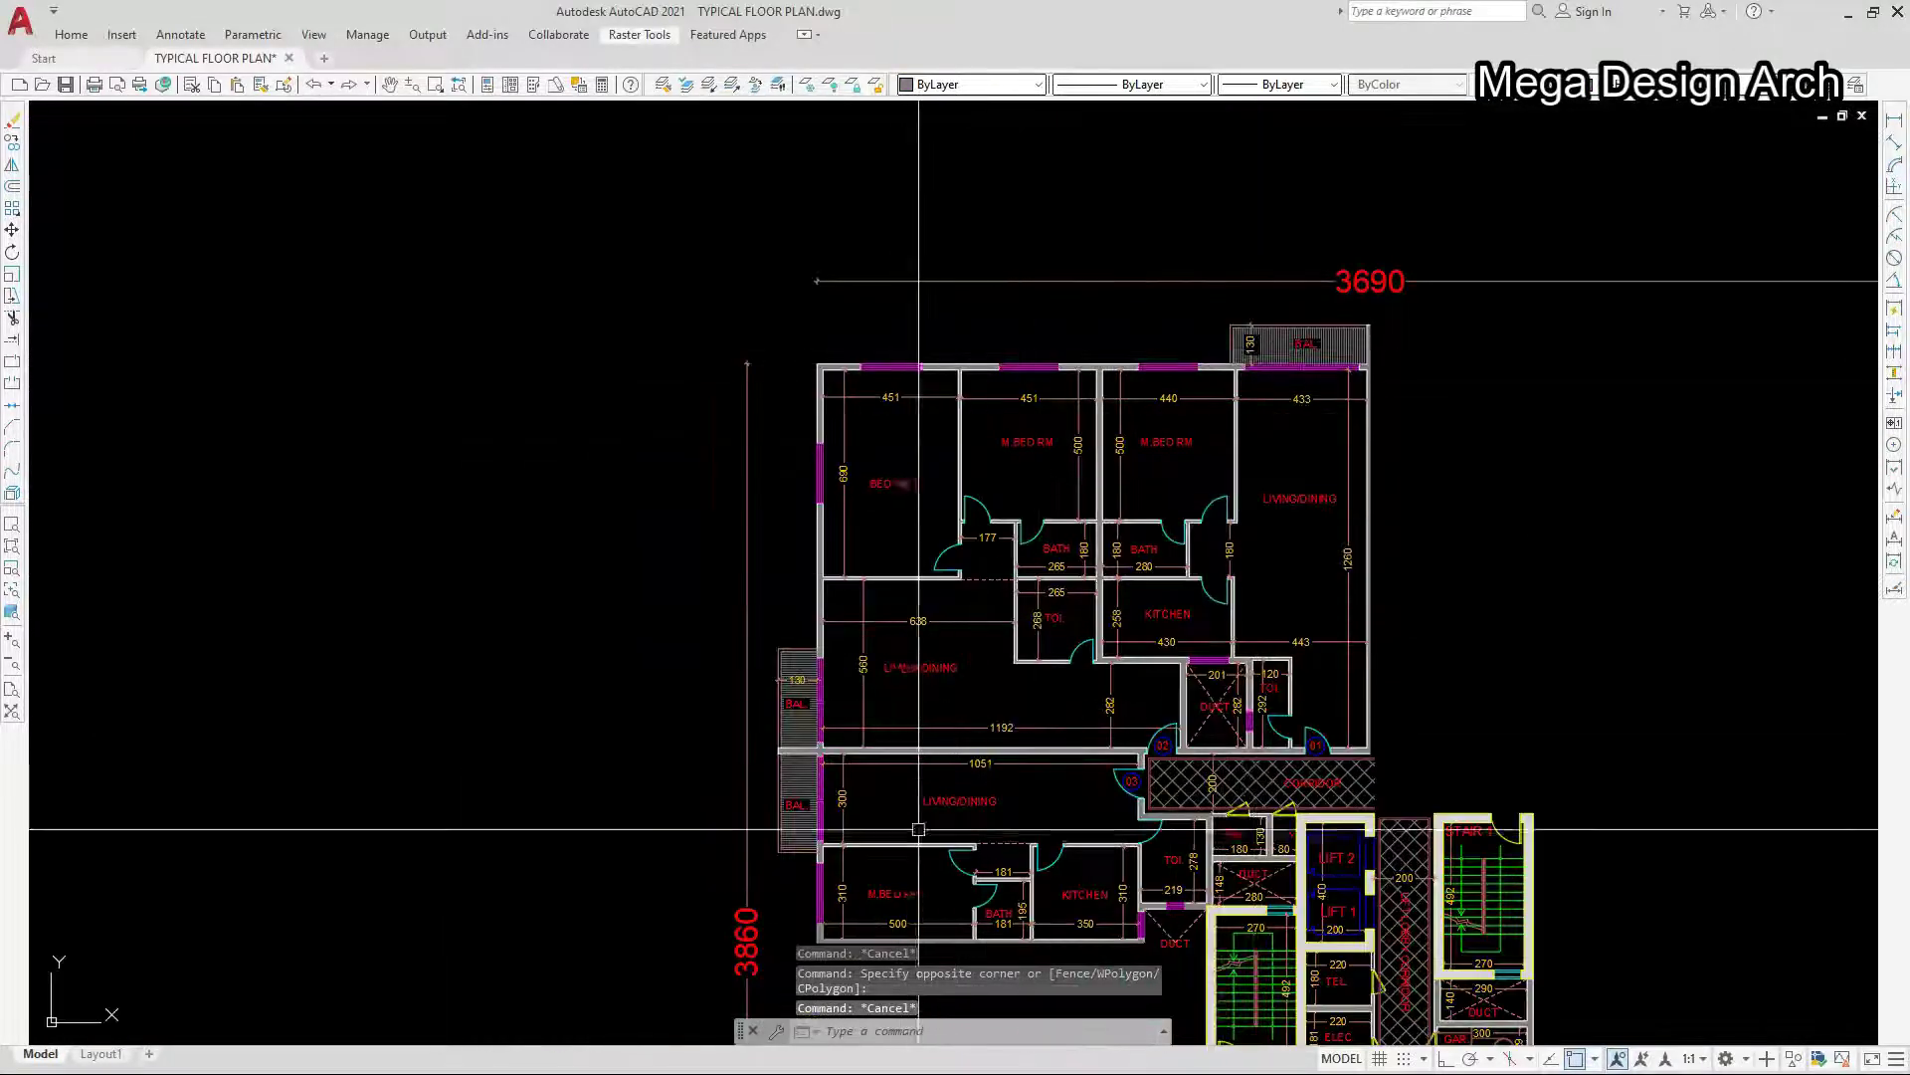
scroll(1163, 707, up, 3)
scroll(1284, 473, up, 6)
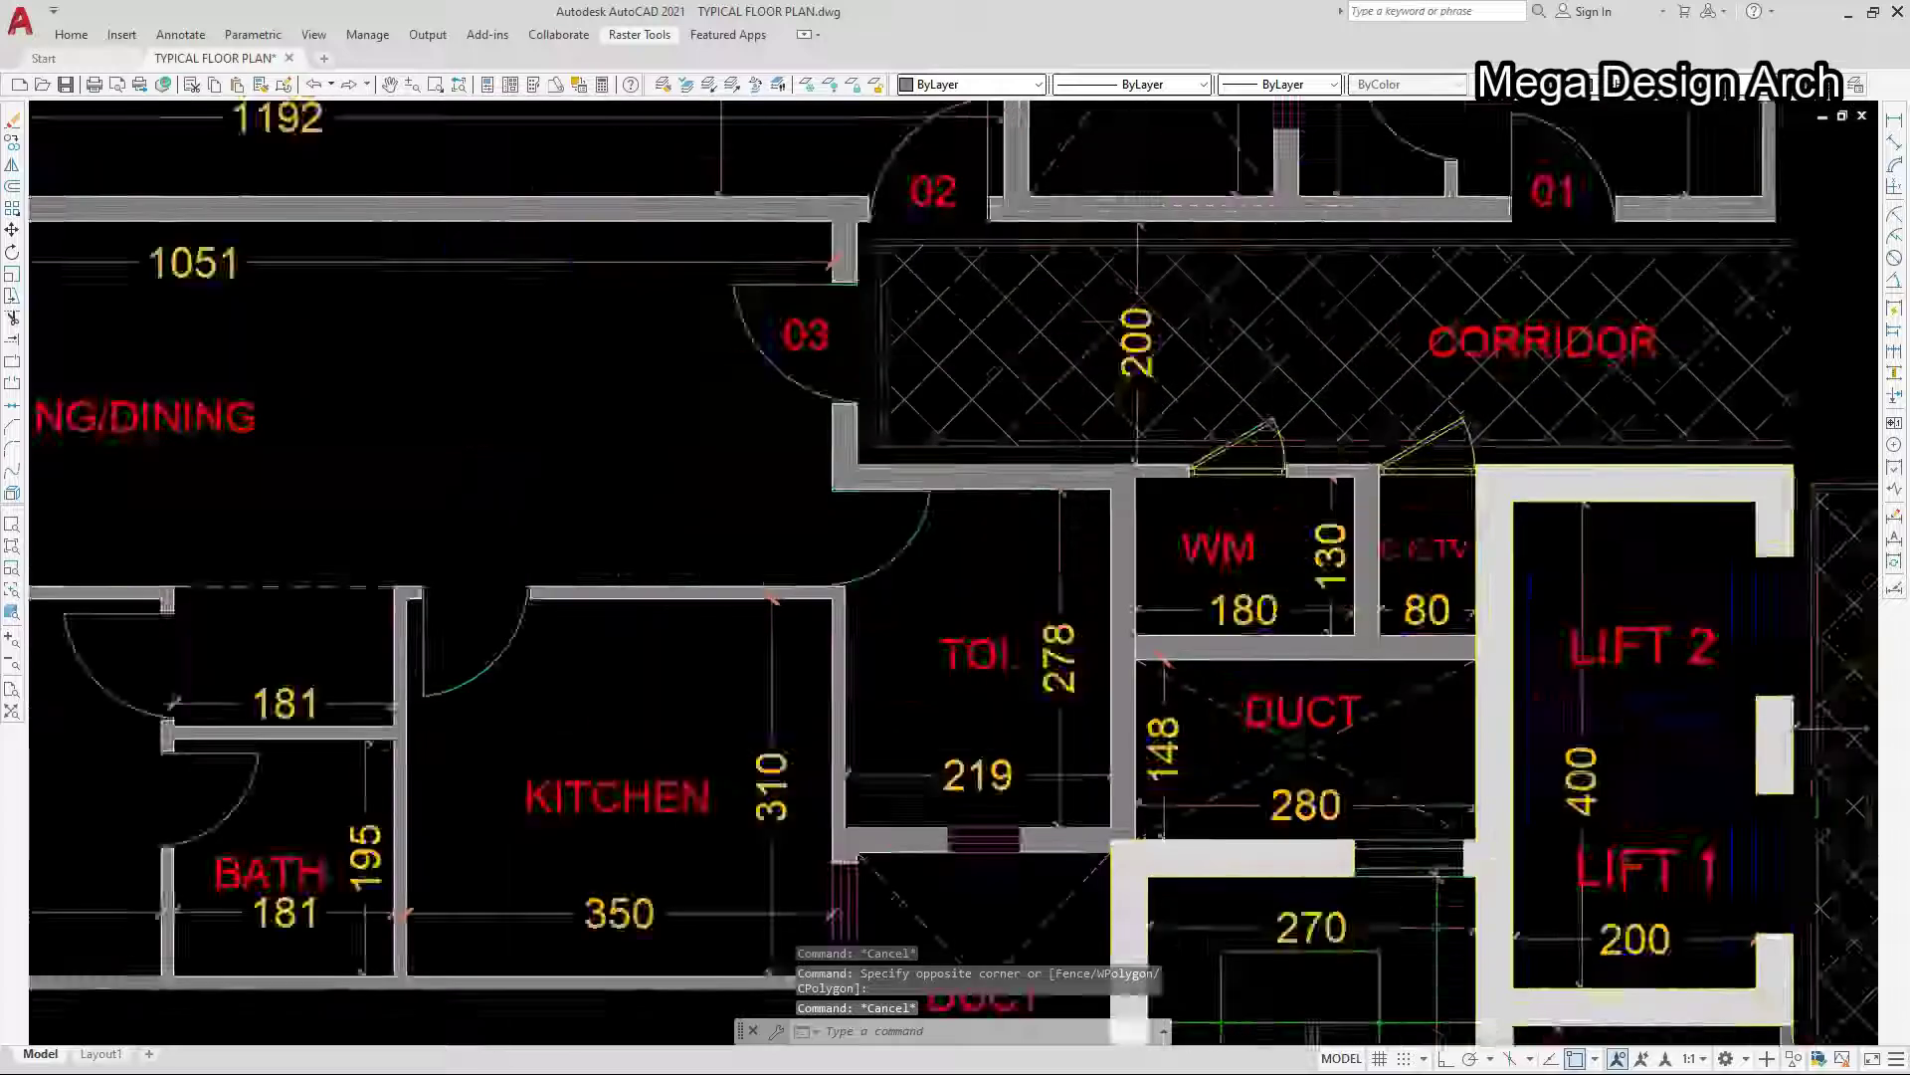
click(1234, 480)
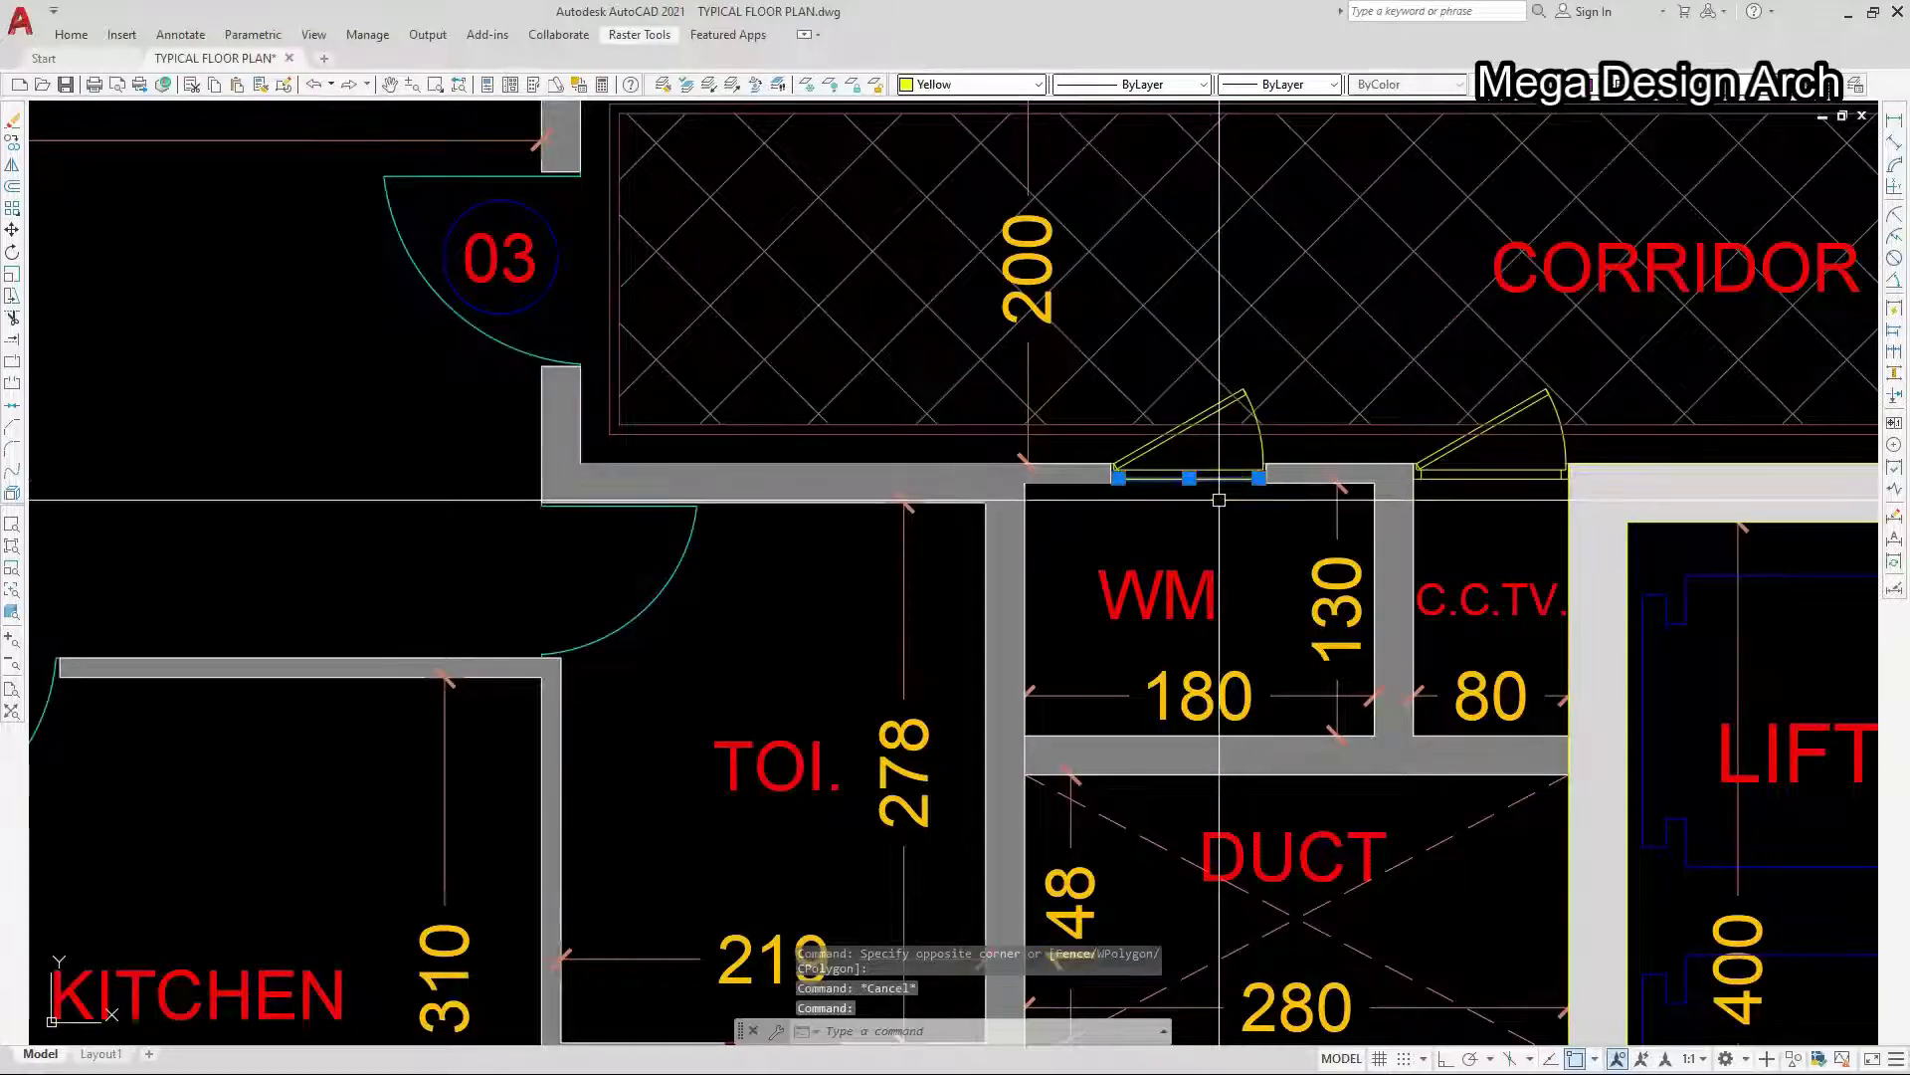
key(Escape)
- Highlight the opening line of Lift 2 on the lobby side to inspect it, then clear the selection
scroll(1287, 443, down, 4)
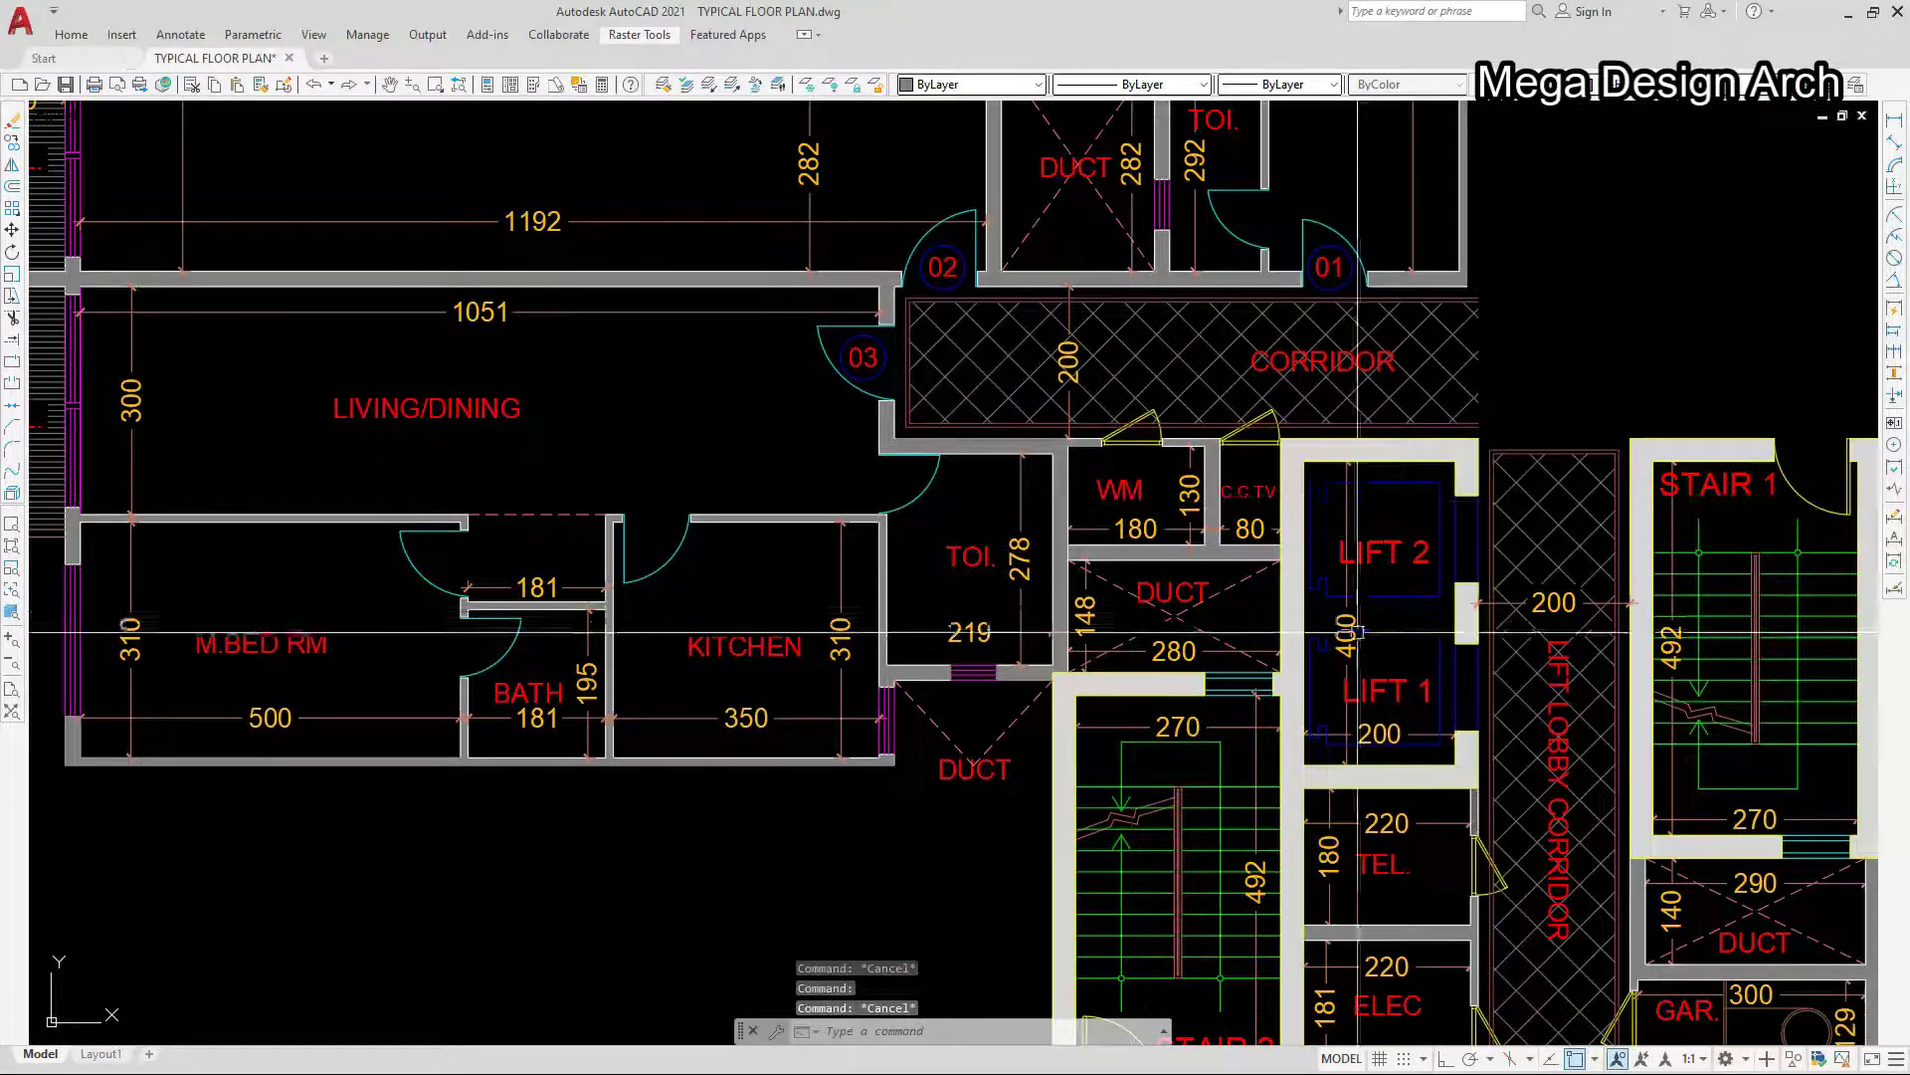
scroll(1592, 557, up, 4)
click(1457, 507)
key(Escape)
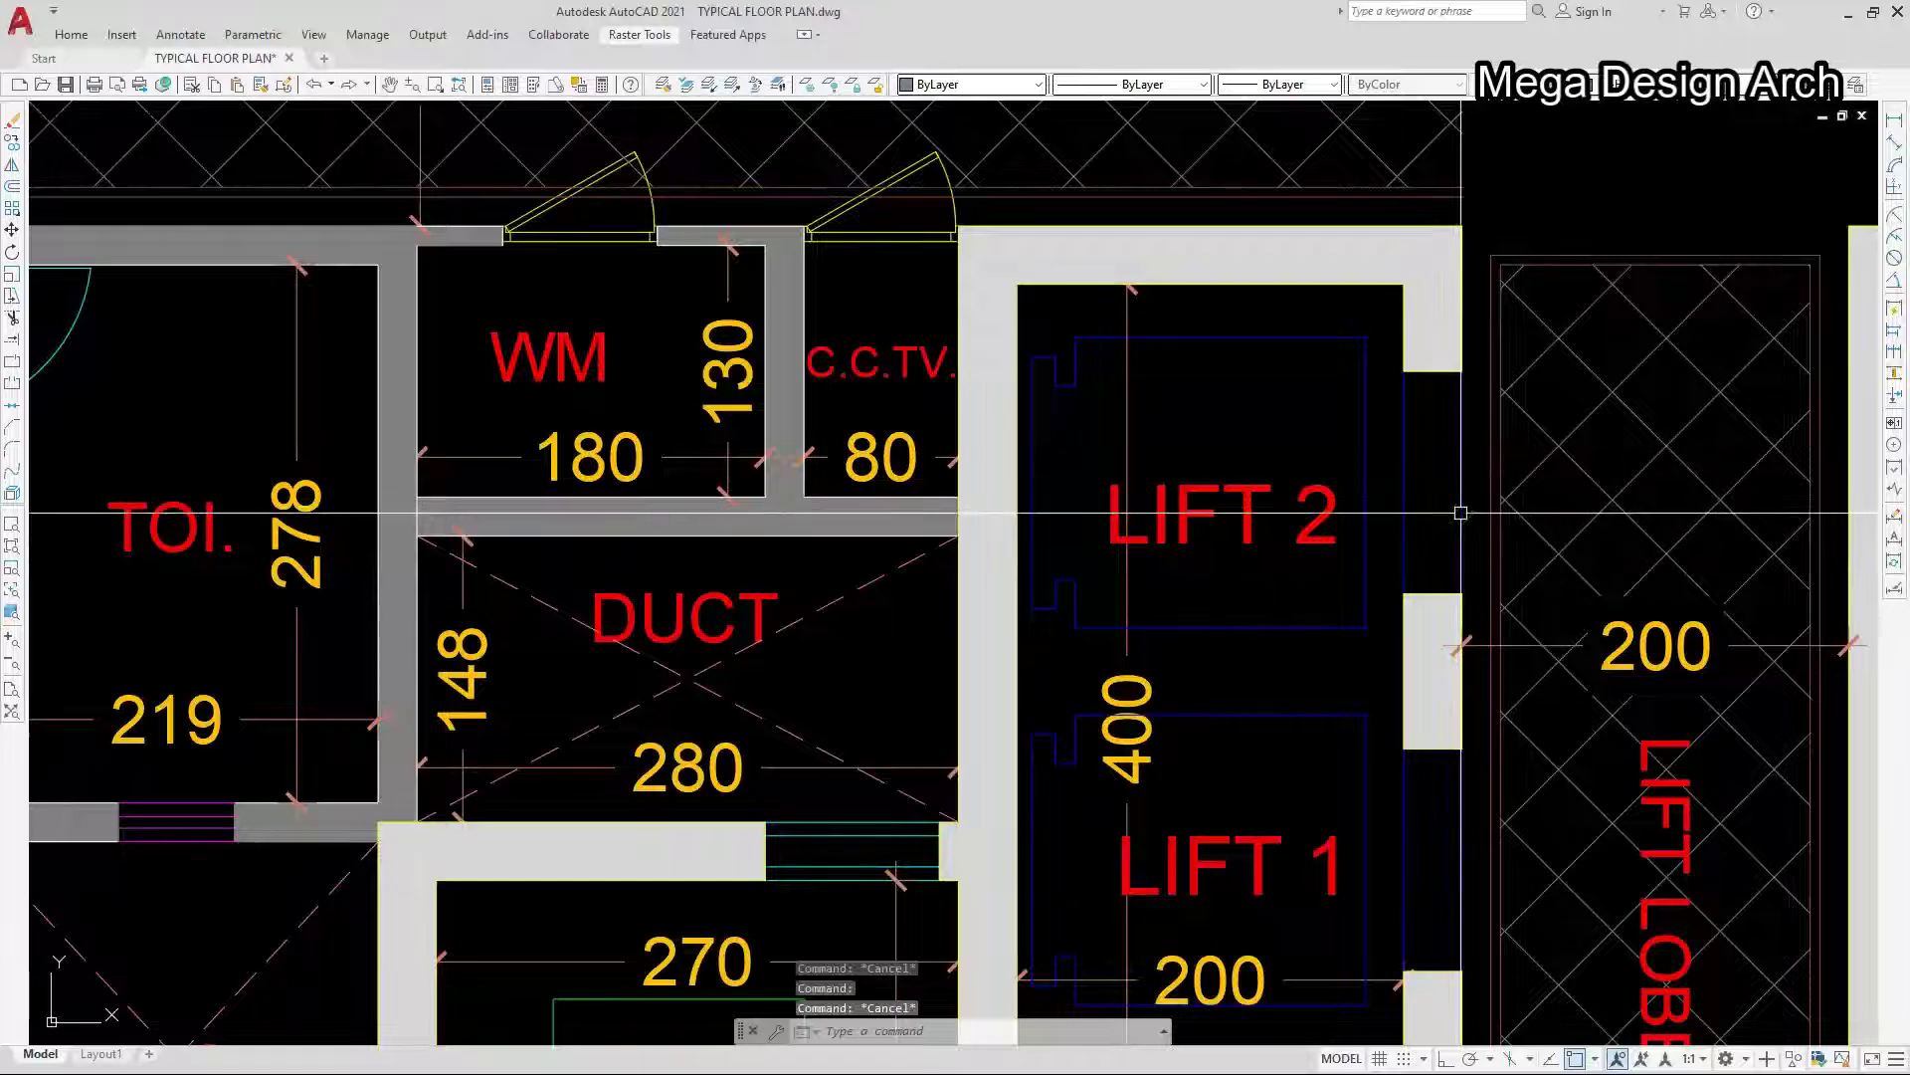
- Highlight the door arc of Stair 1 to inspect it, then clear the selection
scroll(1445, 512, down, 4)
scroll(1324, 507, up, 4)
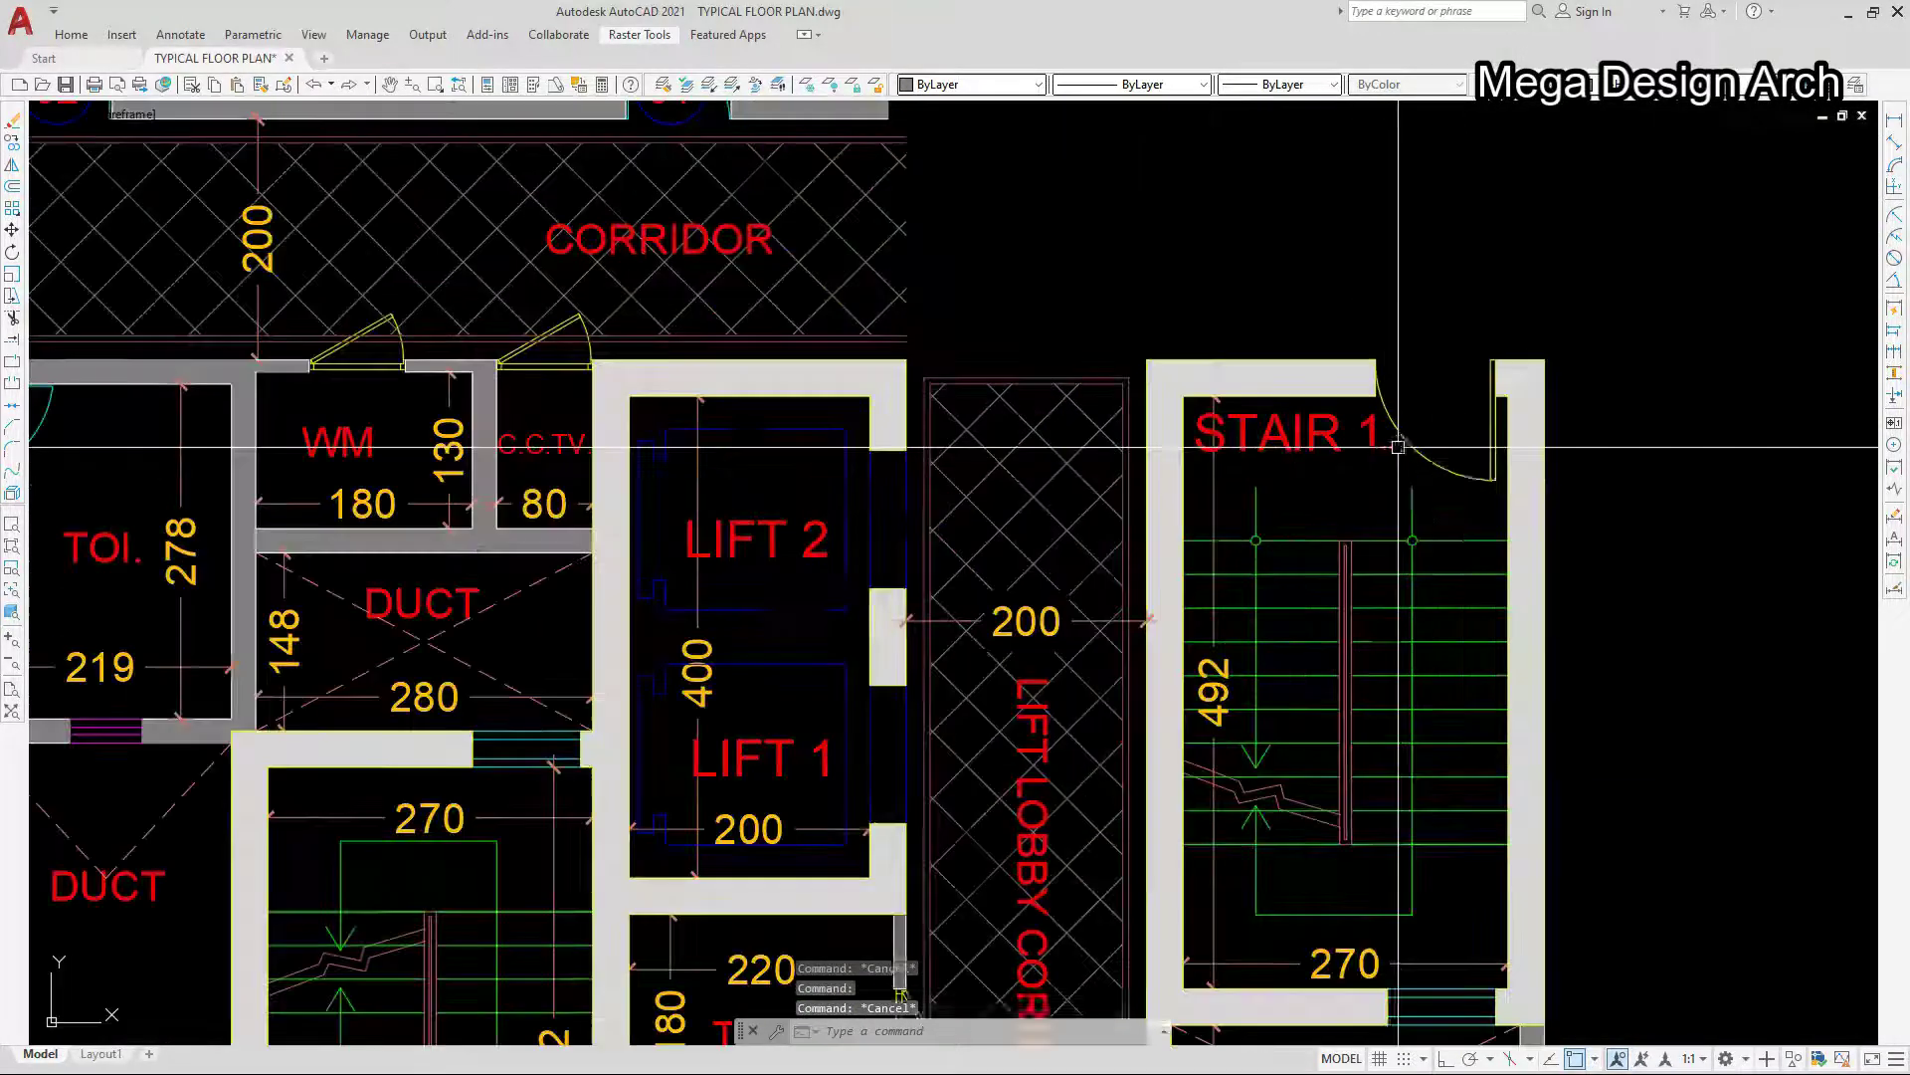
click(1399, 447)
key(Escape)
scroll(1399, 447, up, 2)
click(1394, 457)
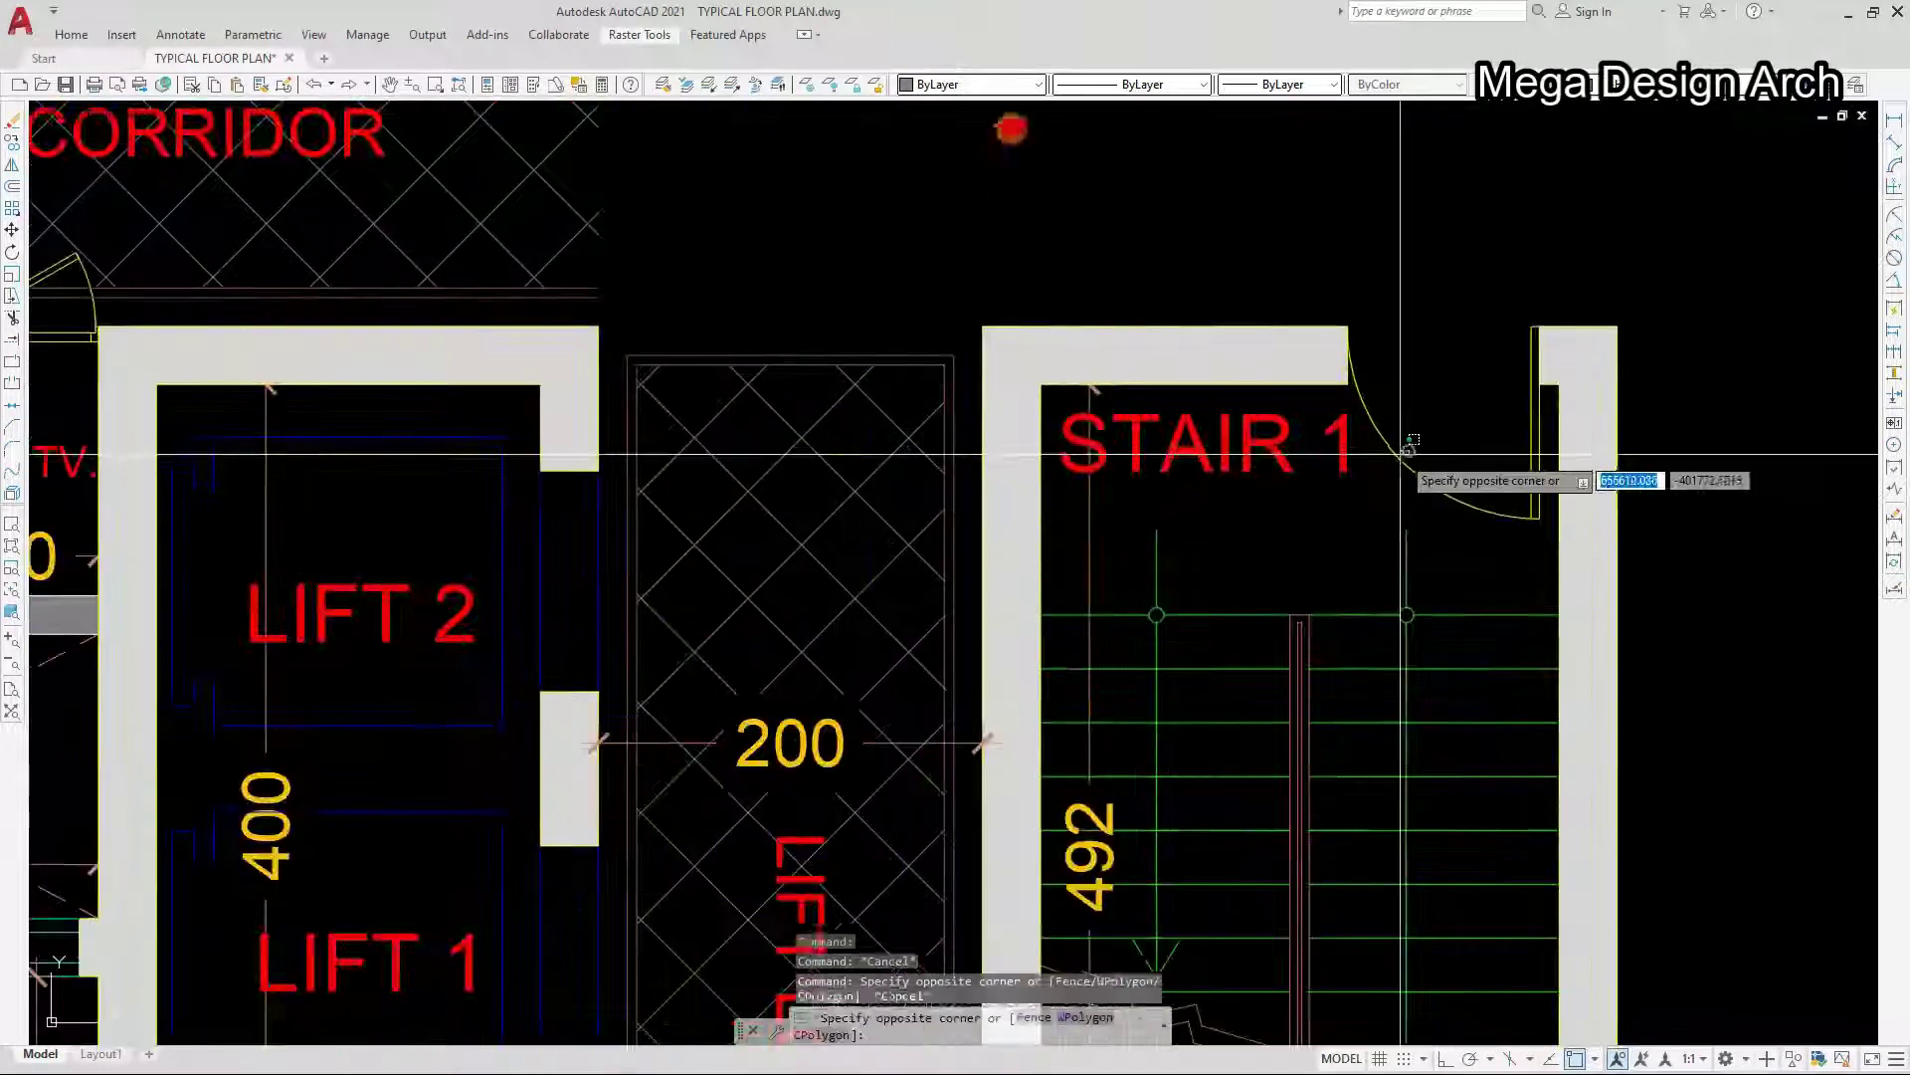
click(1396, 457)
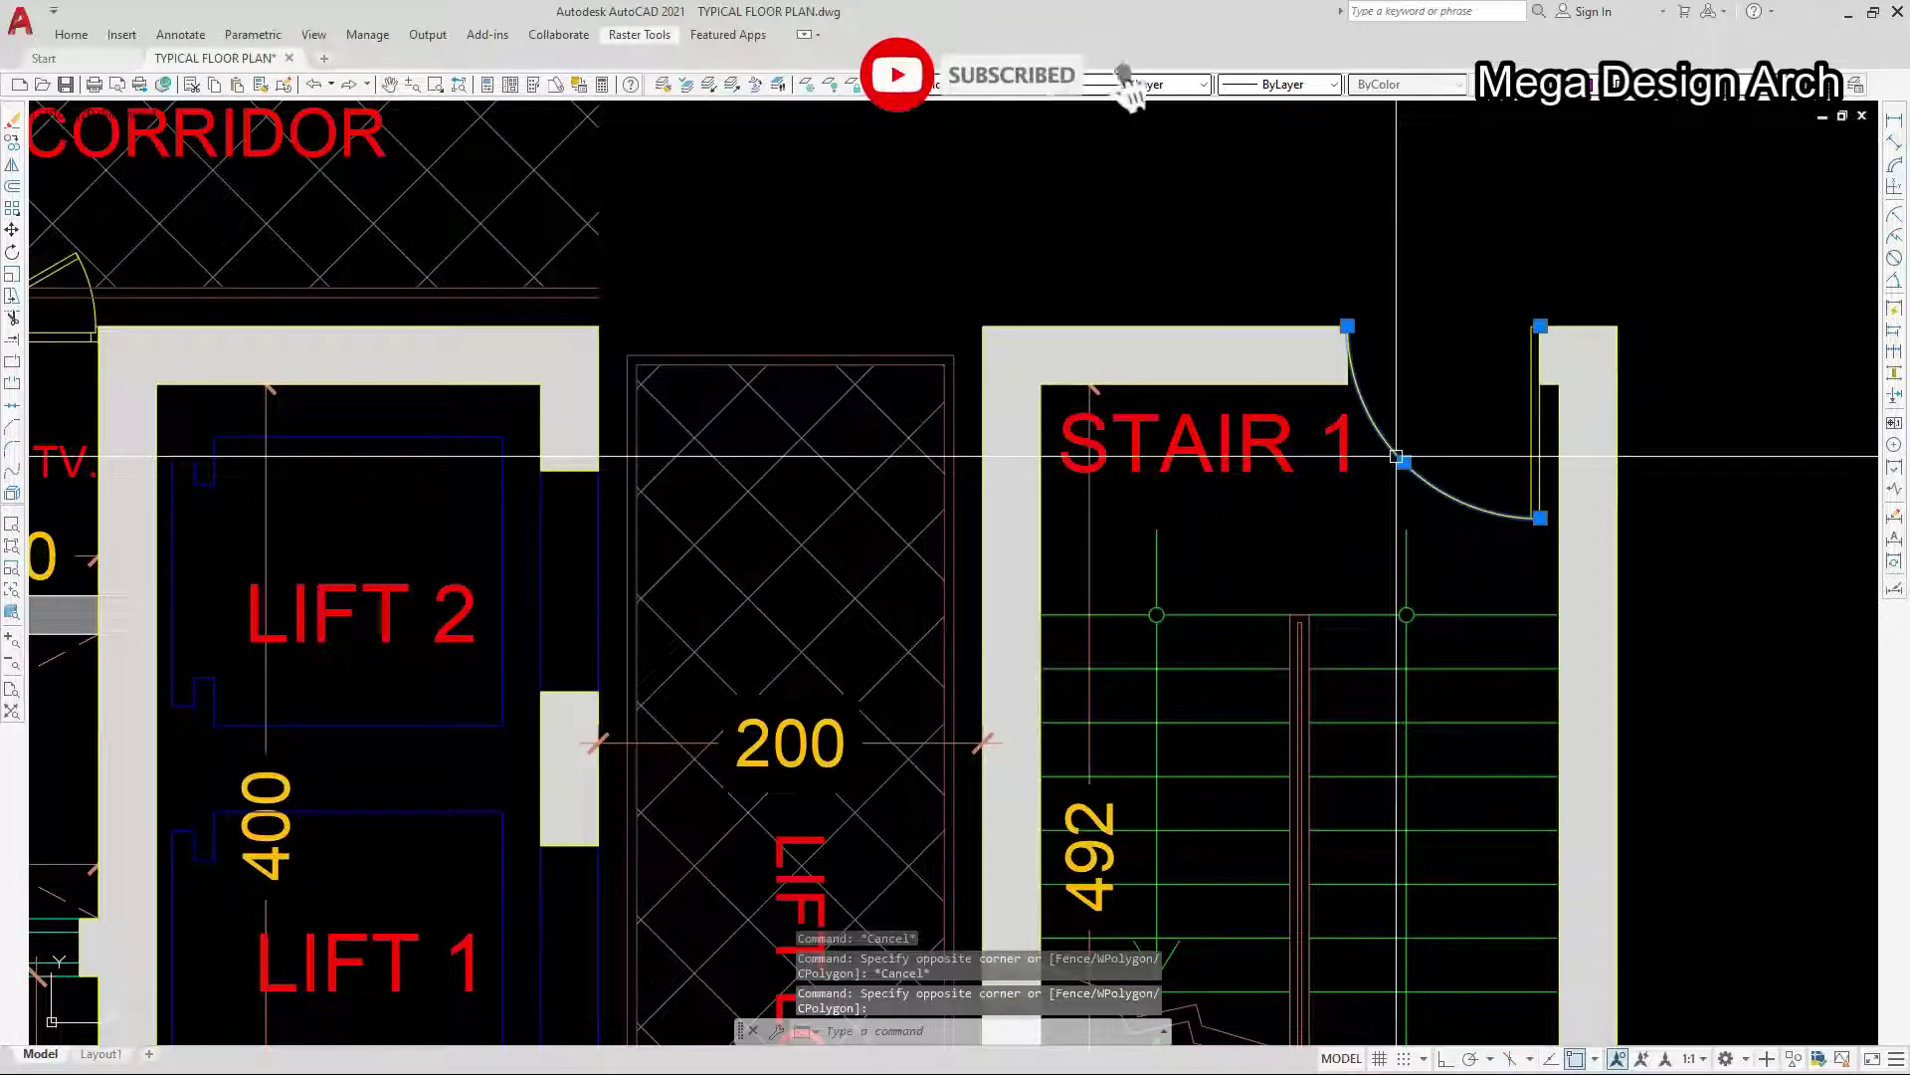
key(Escape)
- Compare the partial plan of flats 01–03 and the service core with the complete 12-flat plan
scroll(1396, 457, down, 5)
scroll(1413, 478, down, 2)
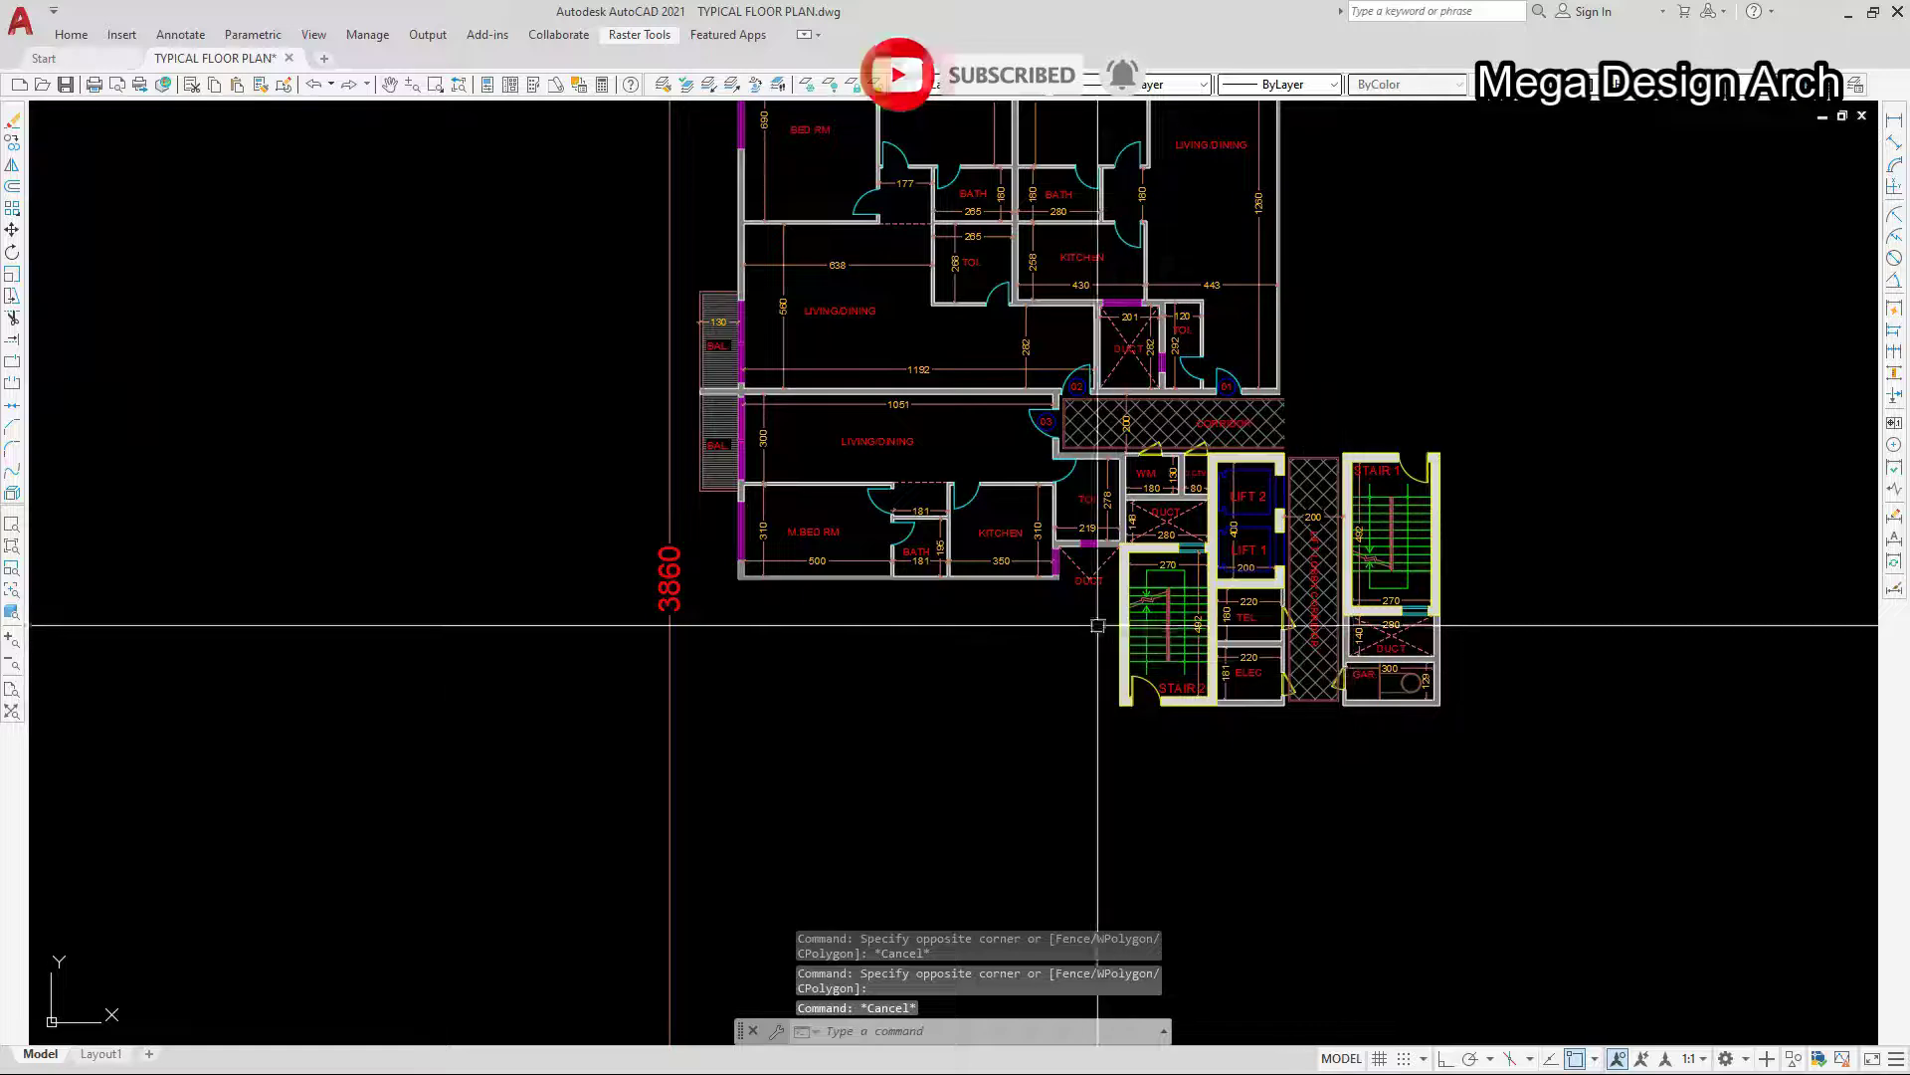
scroll(1000, 595, down, 2)
scroll(1055, 322, up, 2)
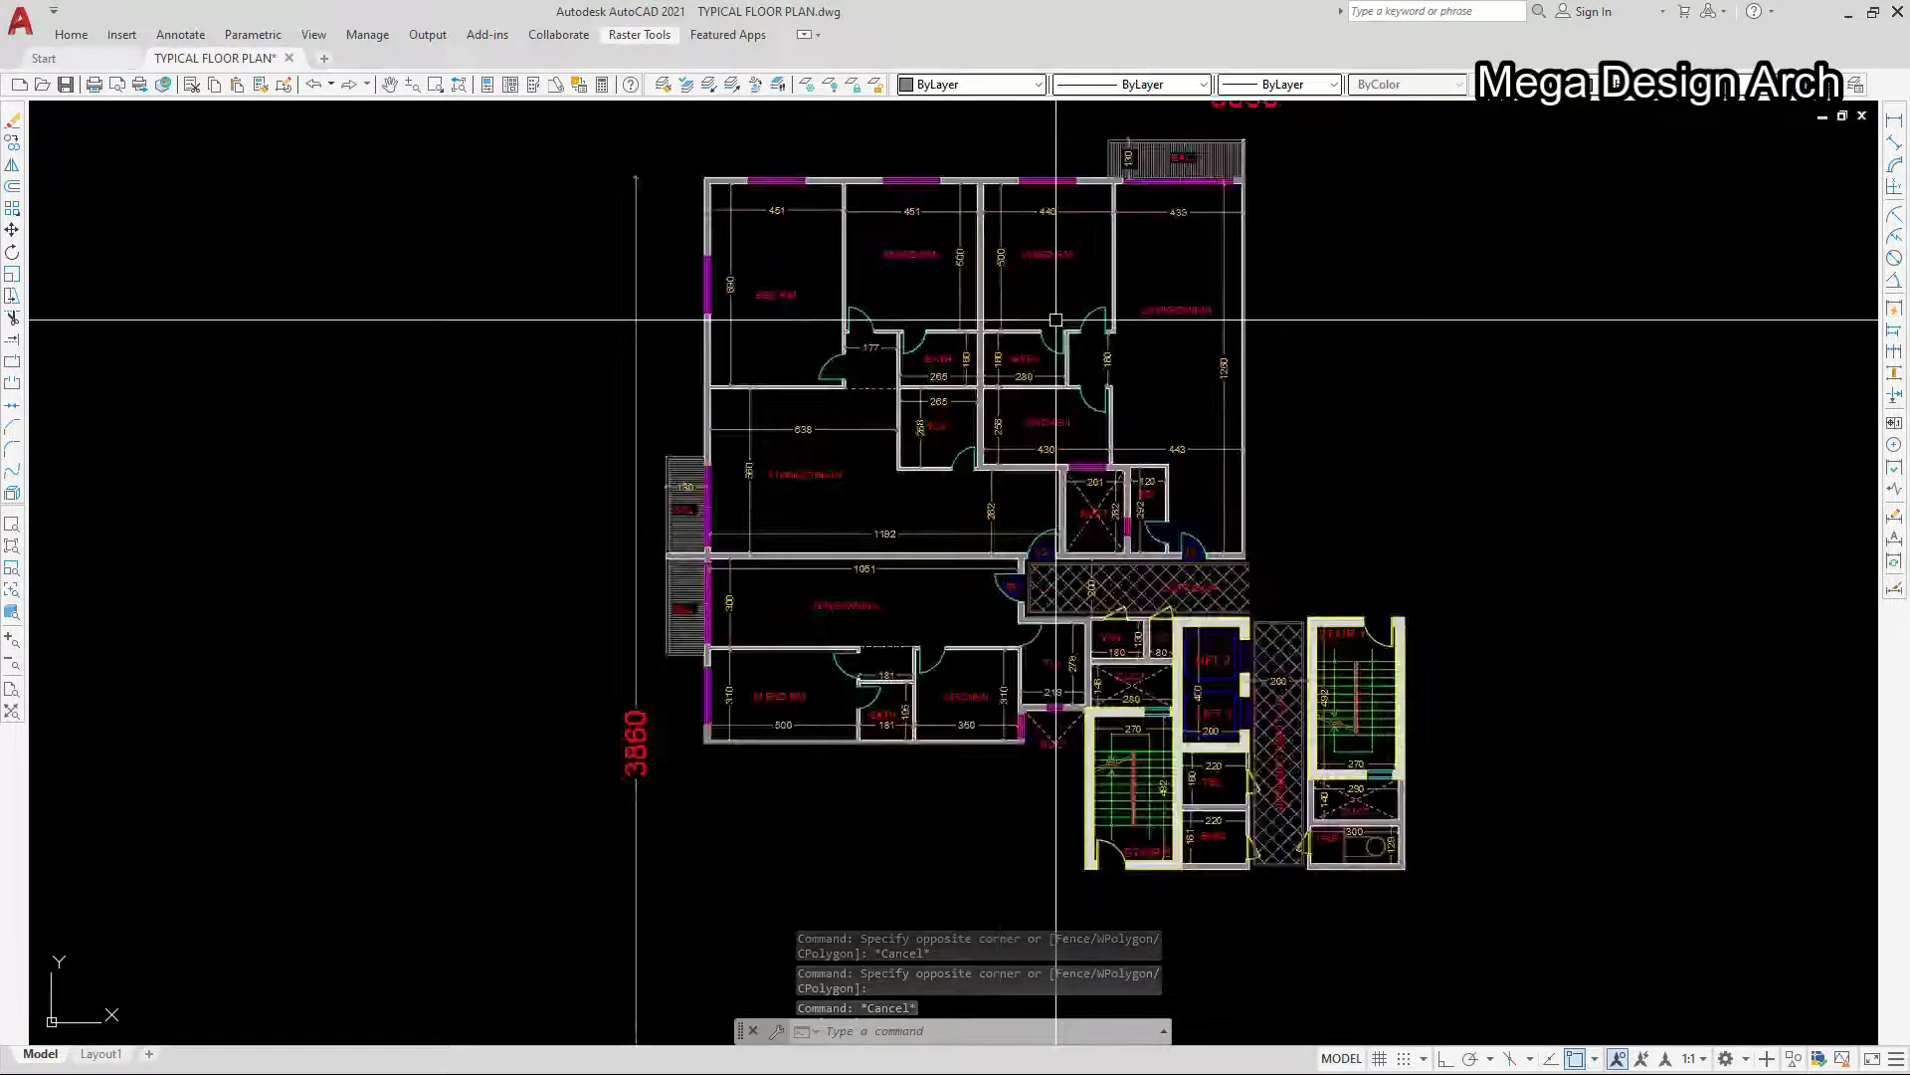
scroll(837, 319, down, 2)
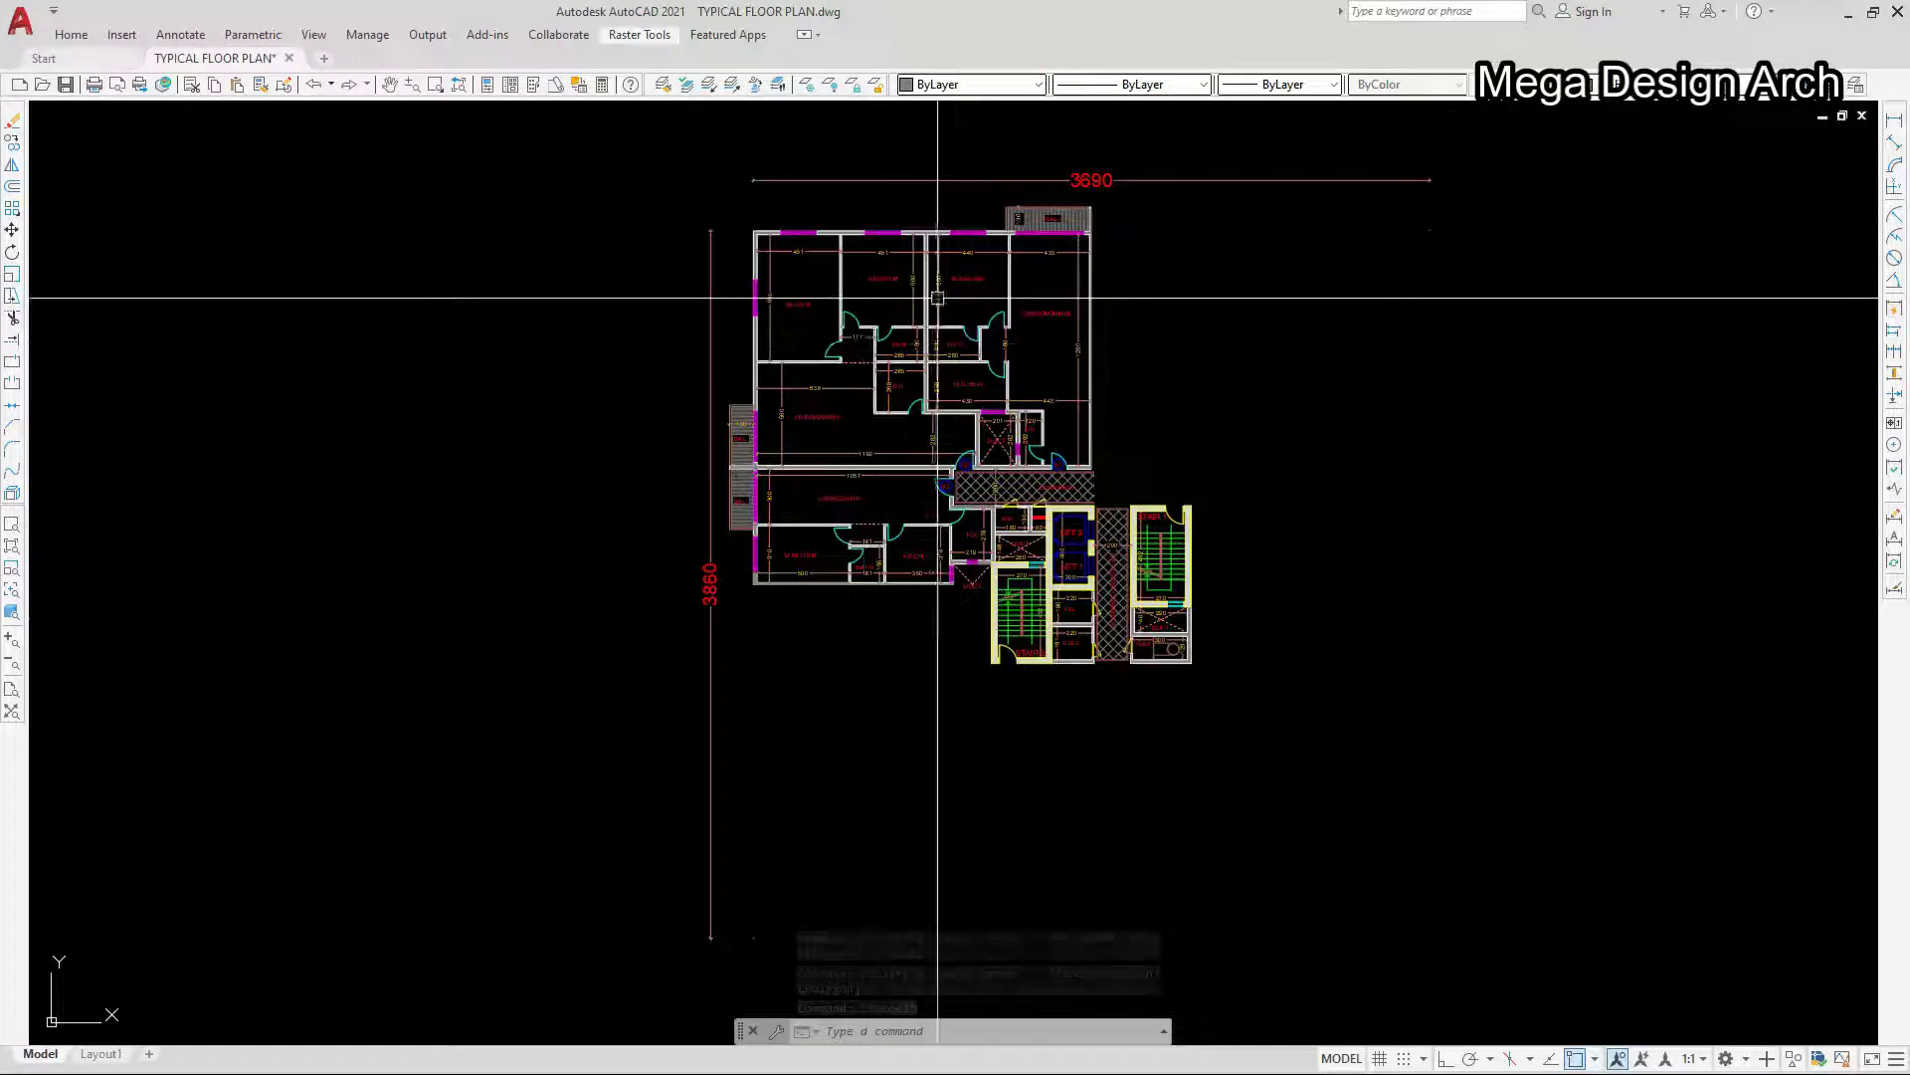
scroll(980, 342, up, 2)
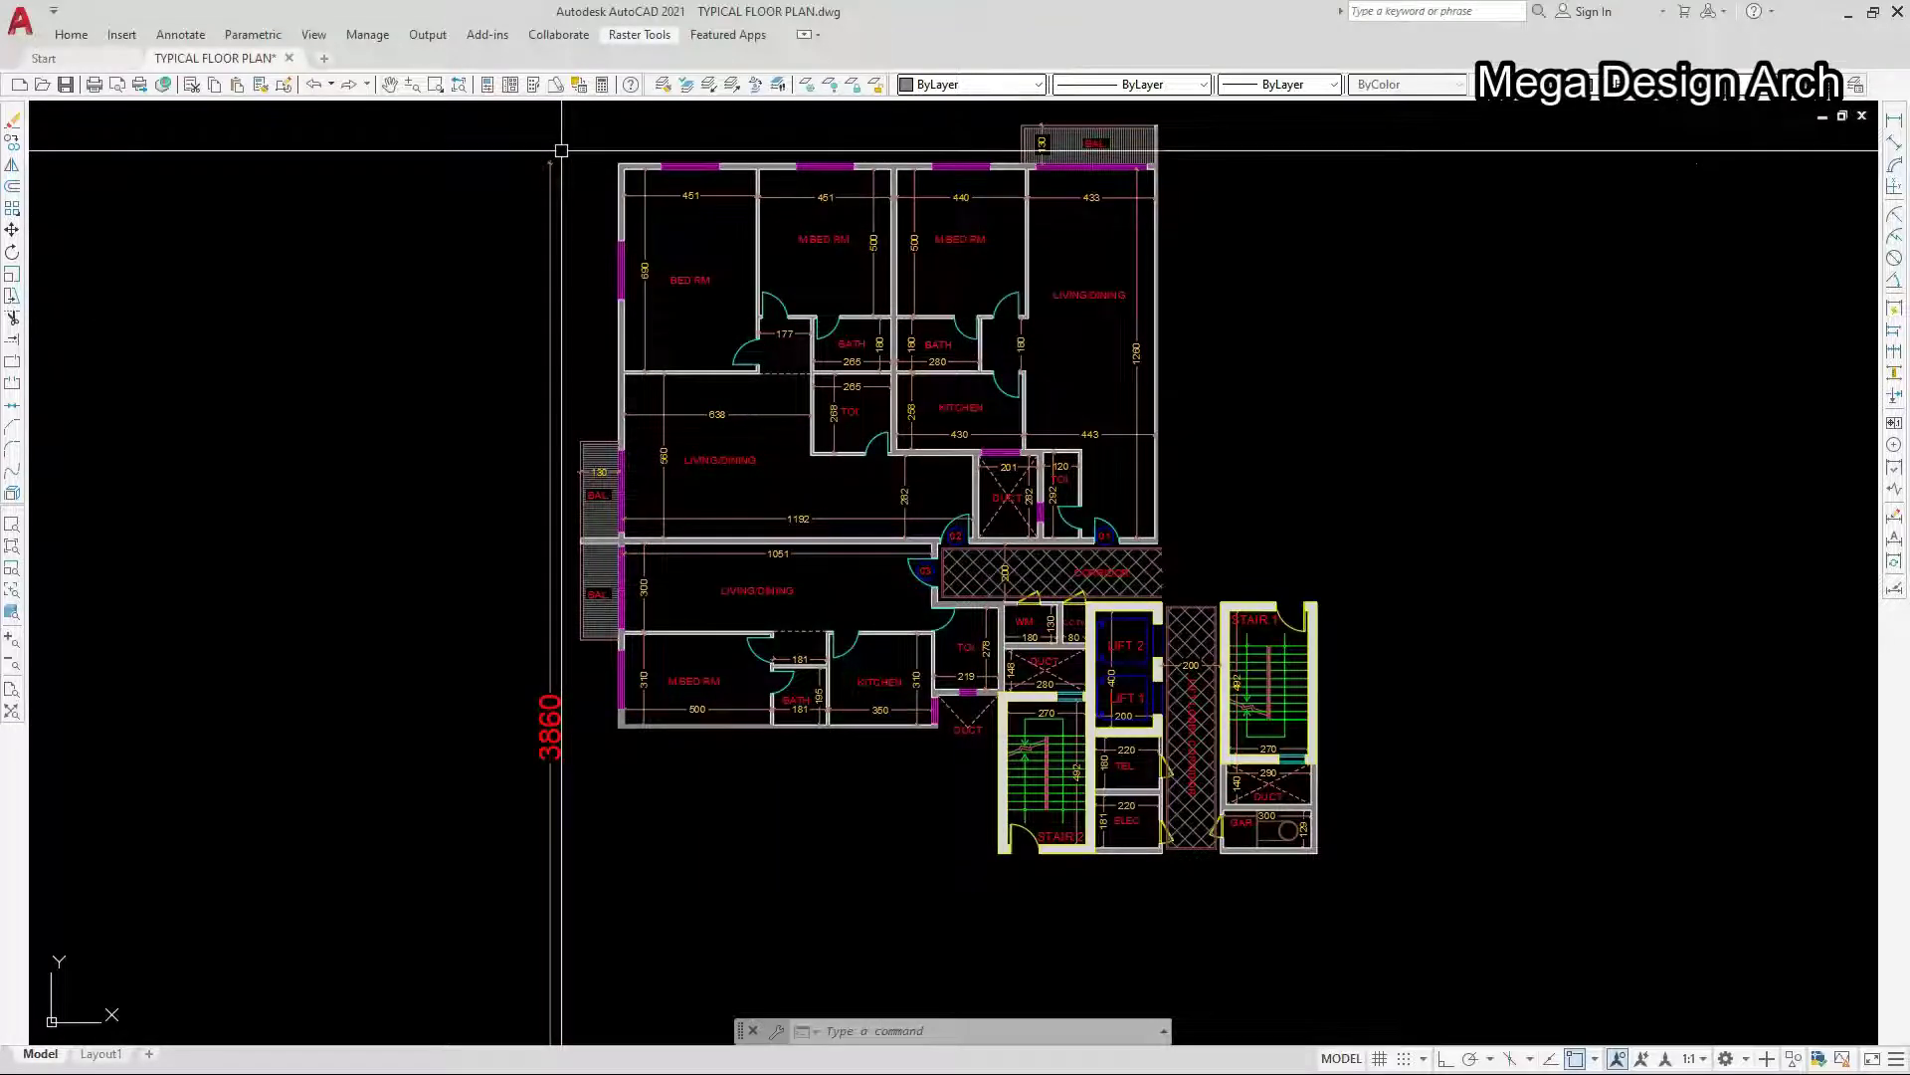
scroll(572, 362, down, 3)
middle_drag(1781, 428, 1065, 422)
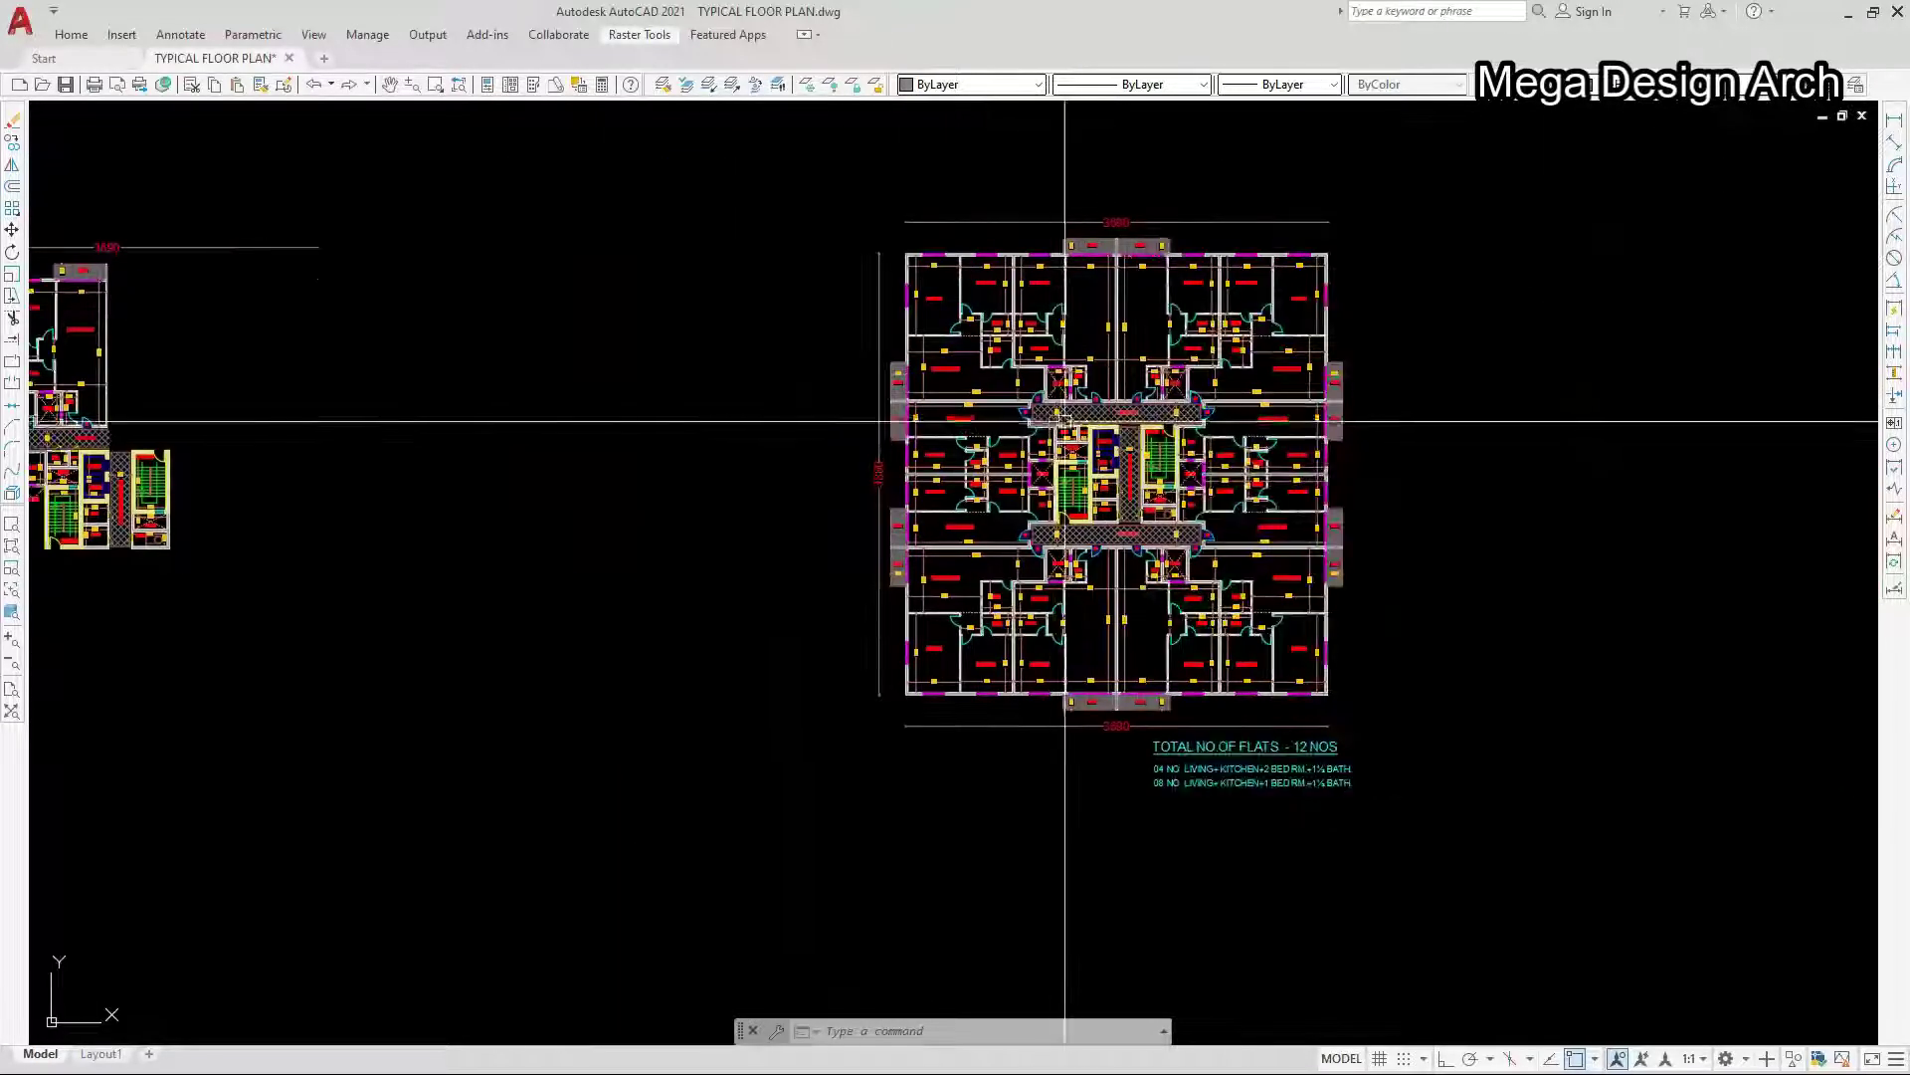
scroll(1065, 422, up, 2)
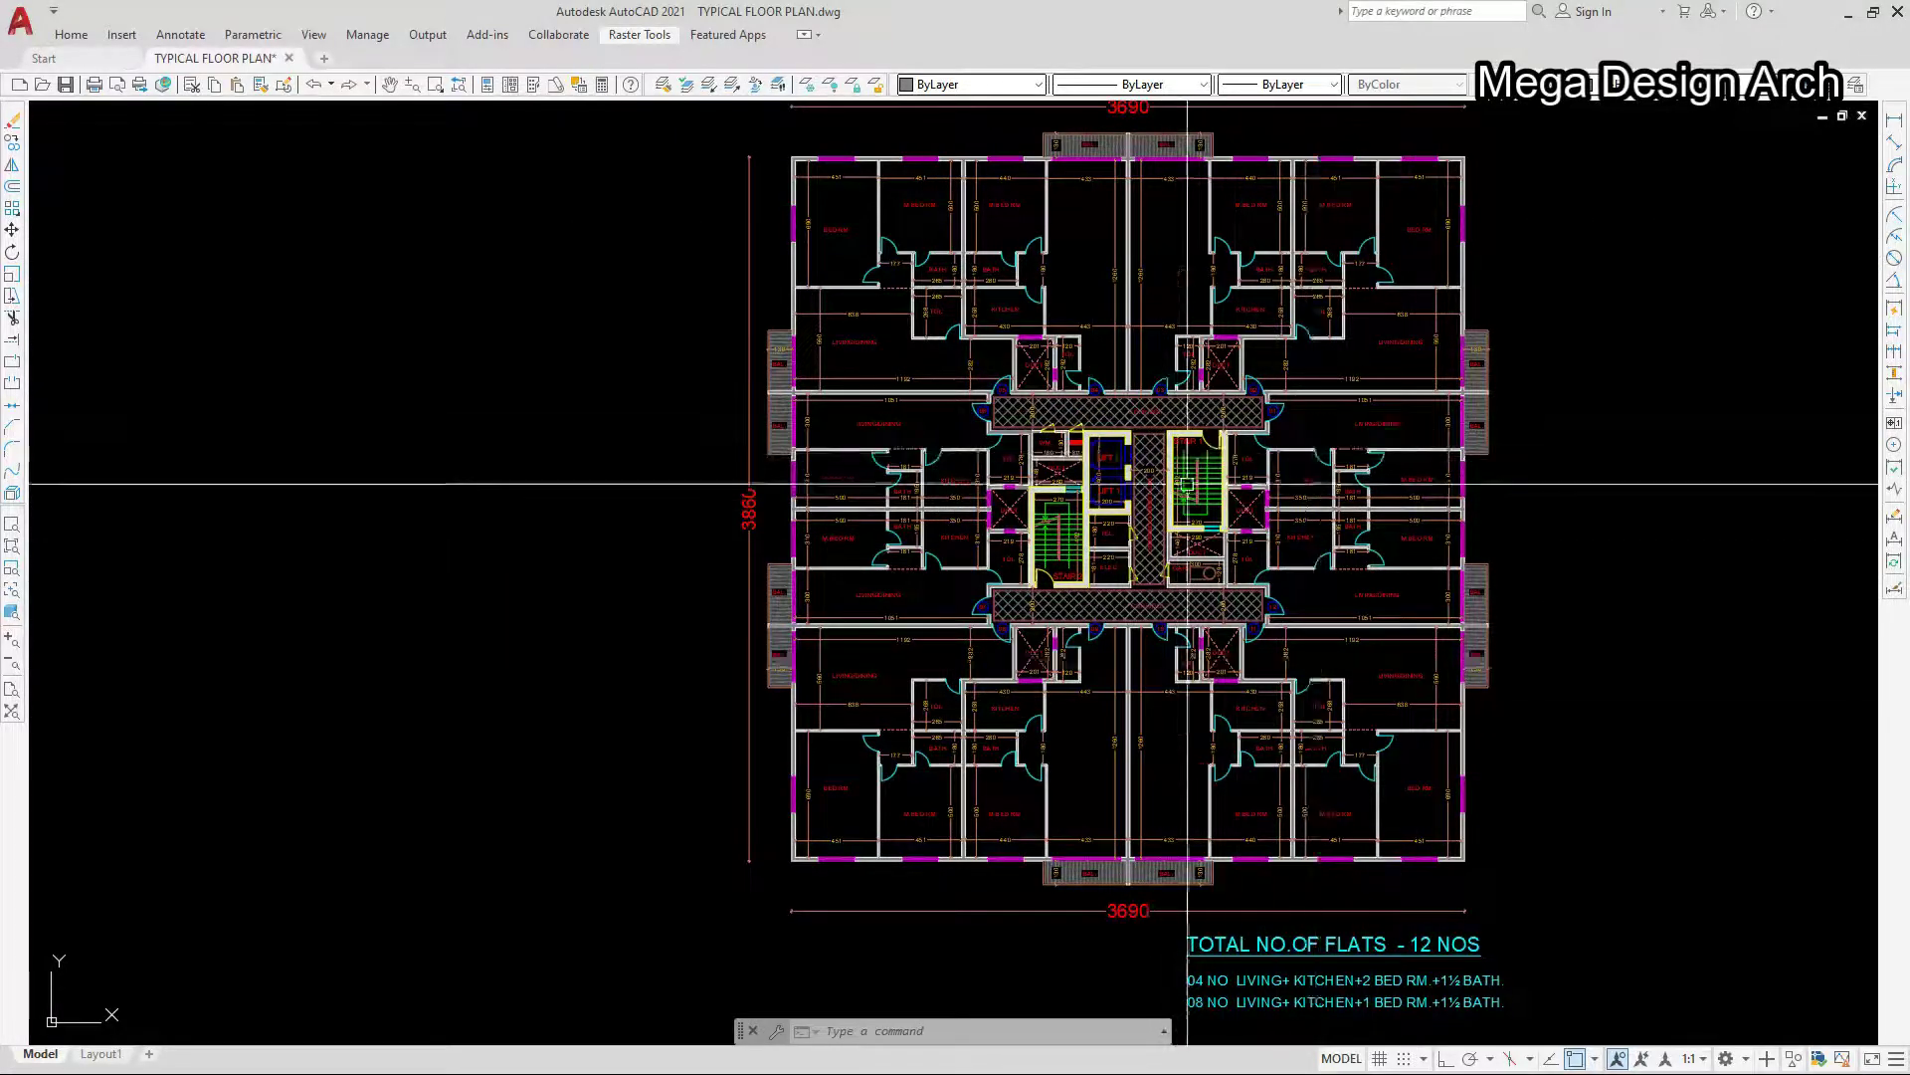
scroll(1187, 485, up, 3)
scroll(1431, 560, down, 6)
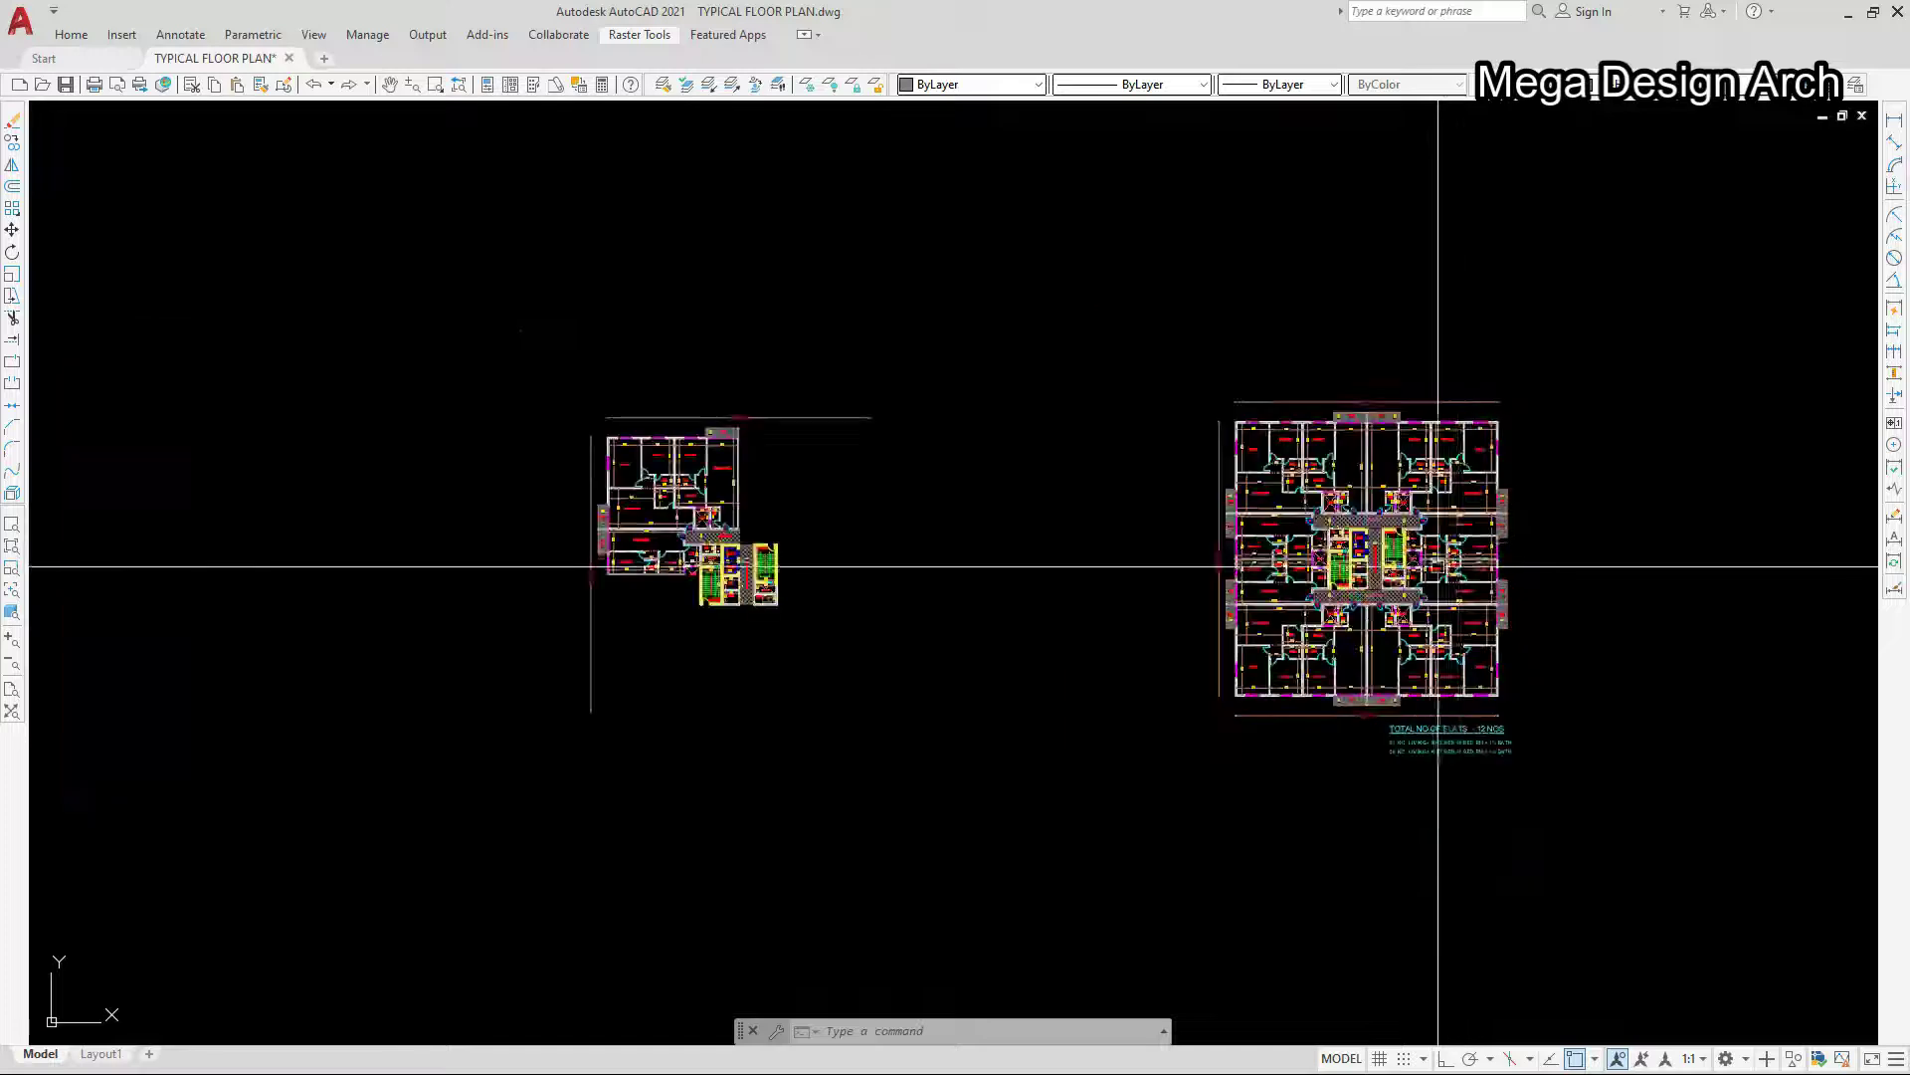
scroll(661, 498, up, 6)
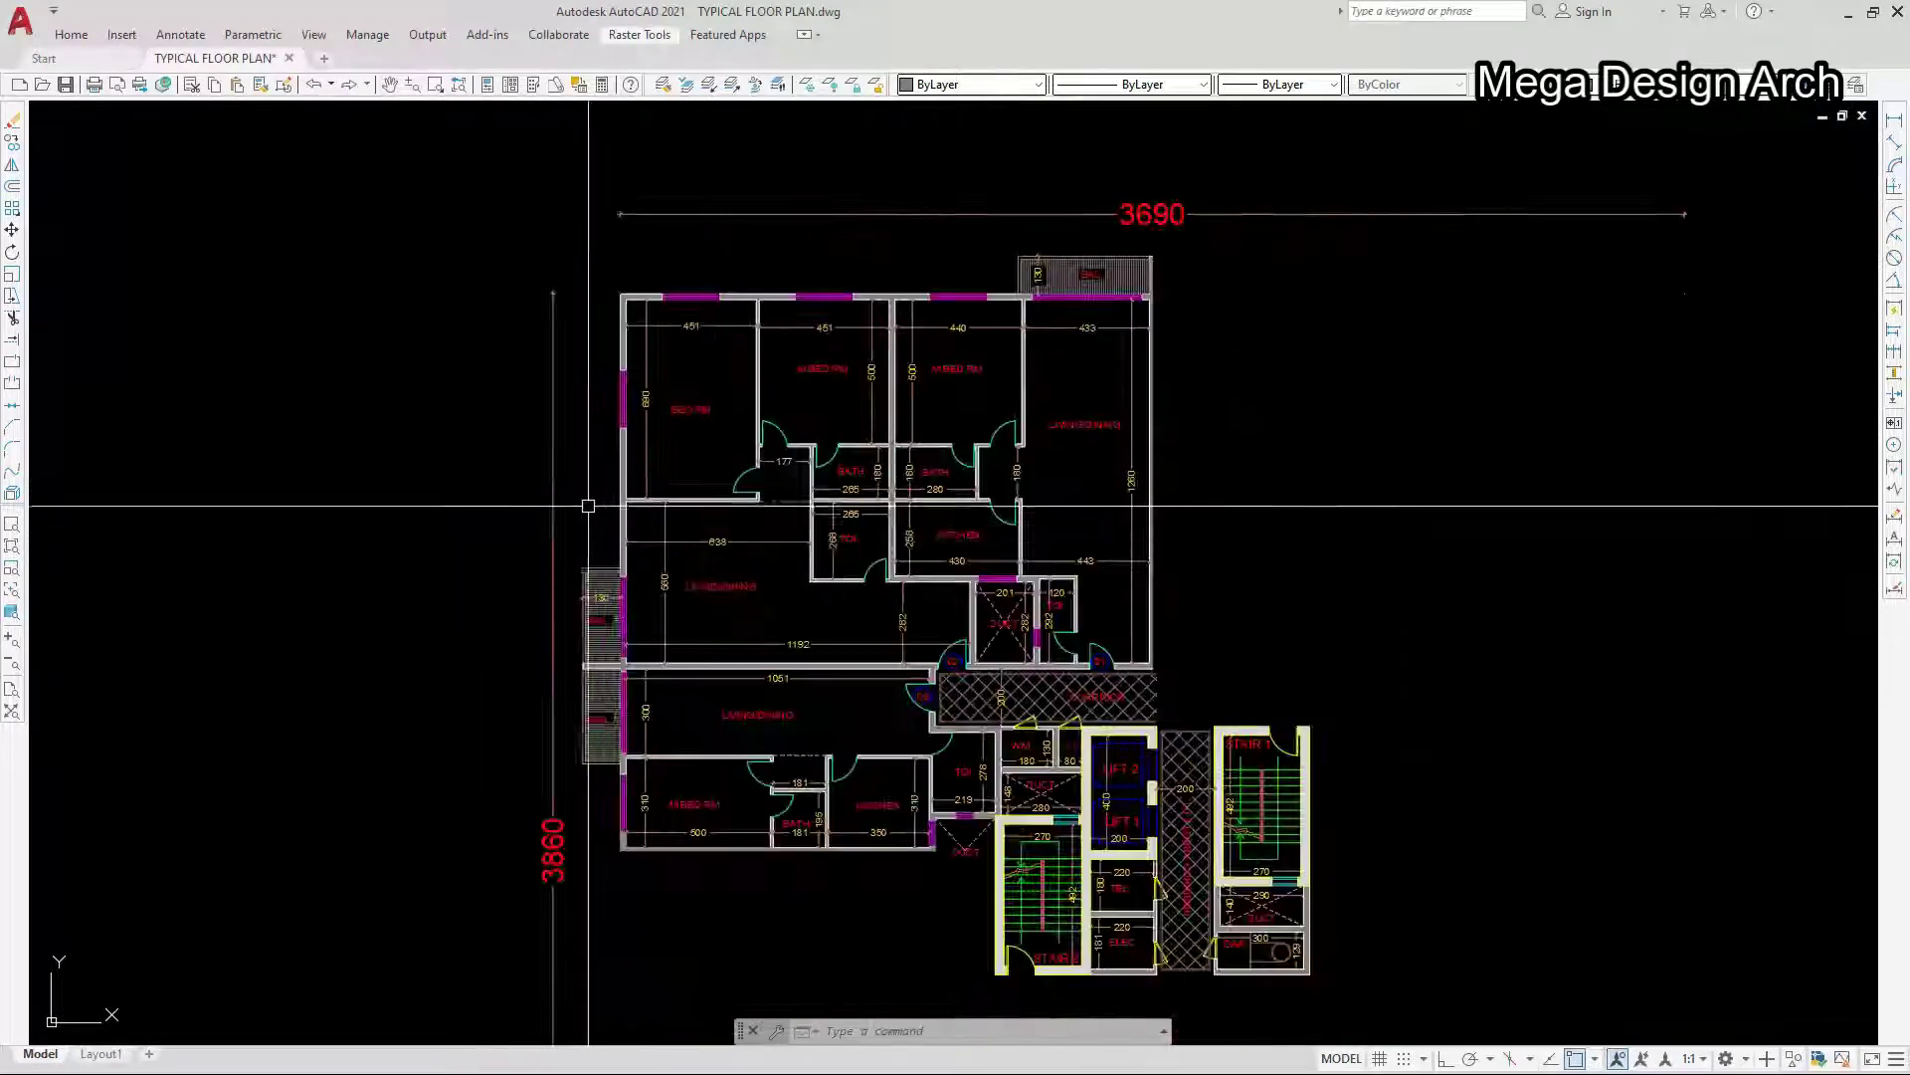
- Select flats 01–03 with their balconies and the corridor, leaving out the service core and the 3690 and 3860 overall dimensions
click(567, 284)
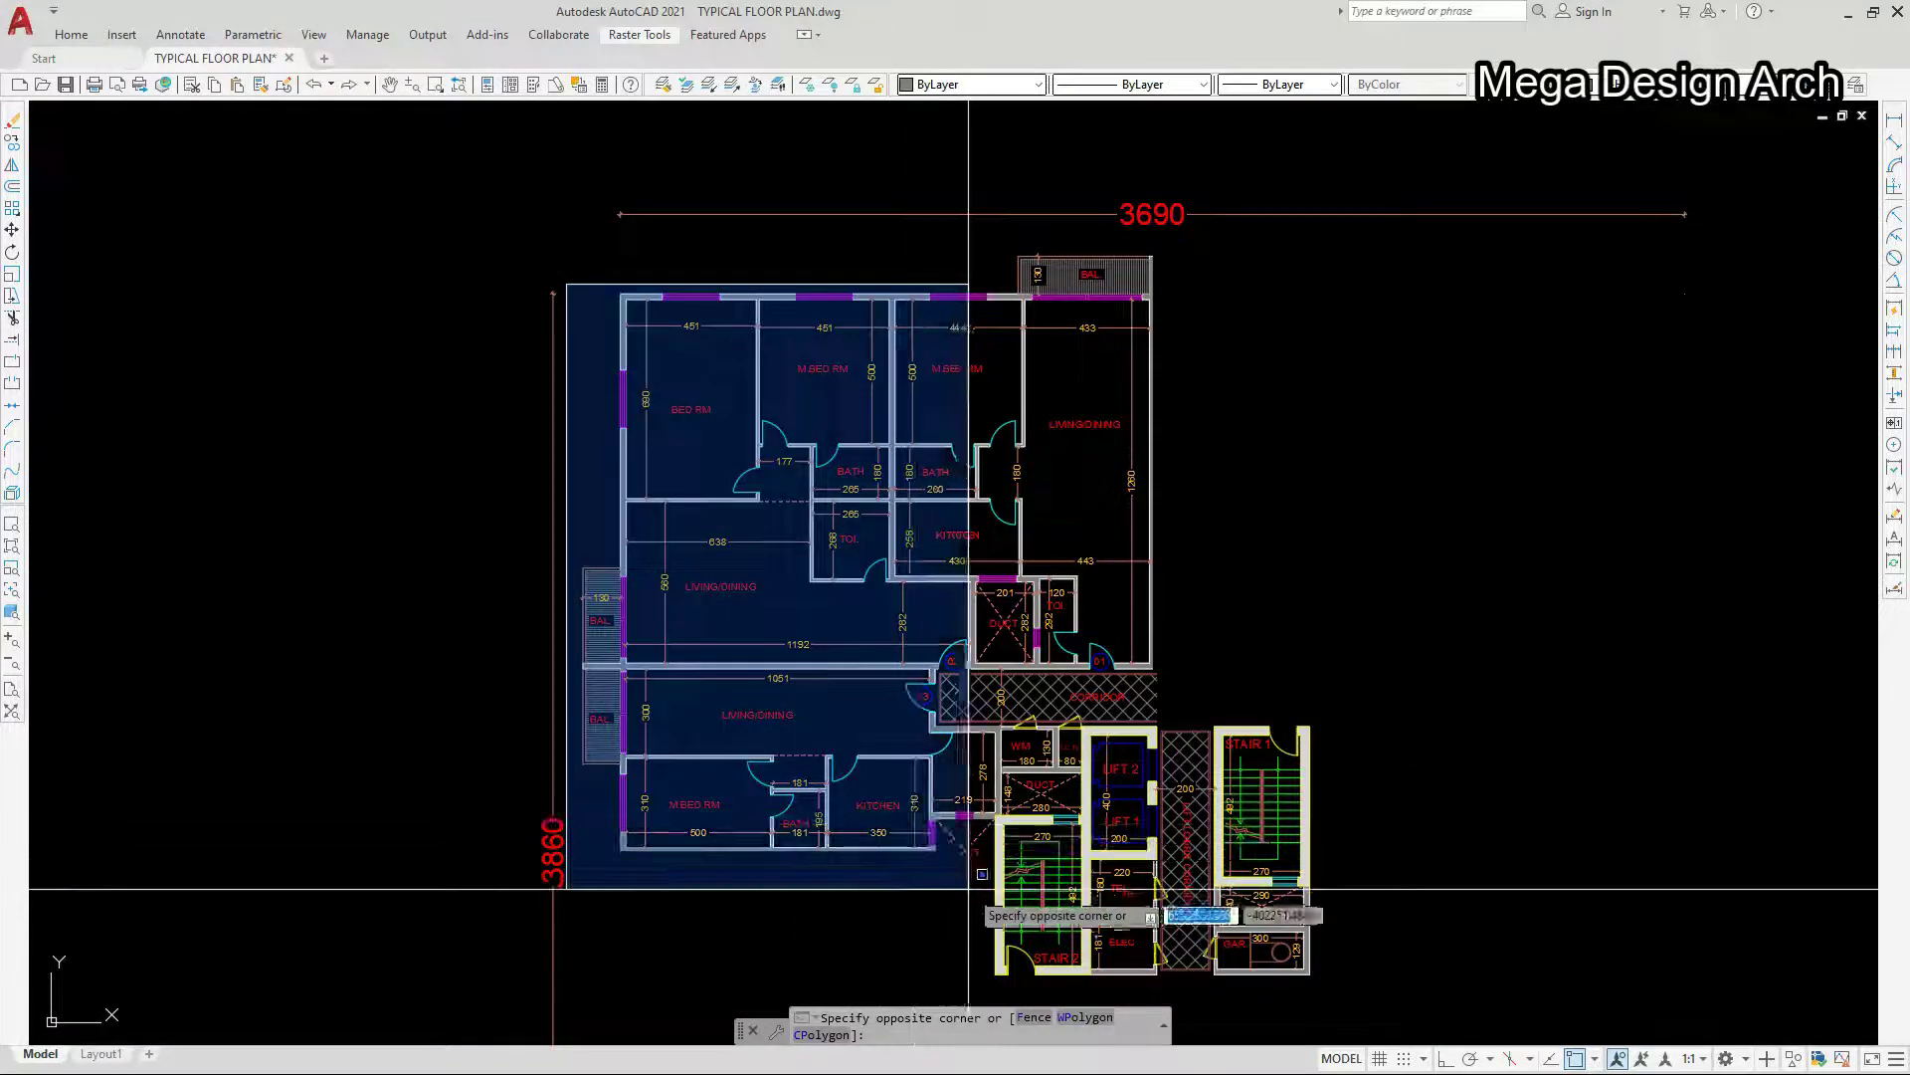
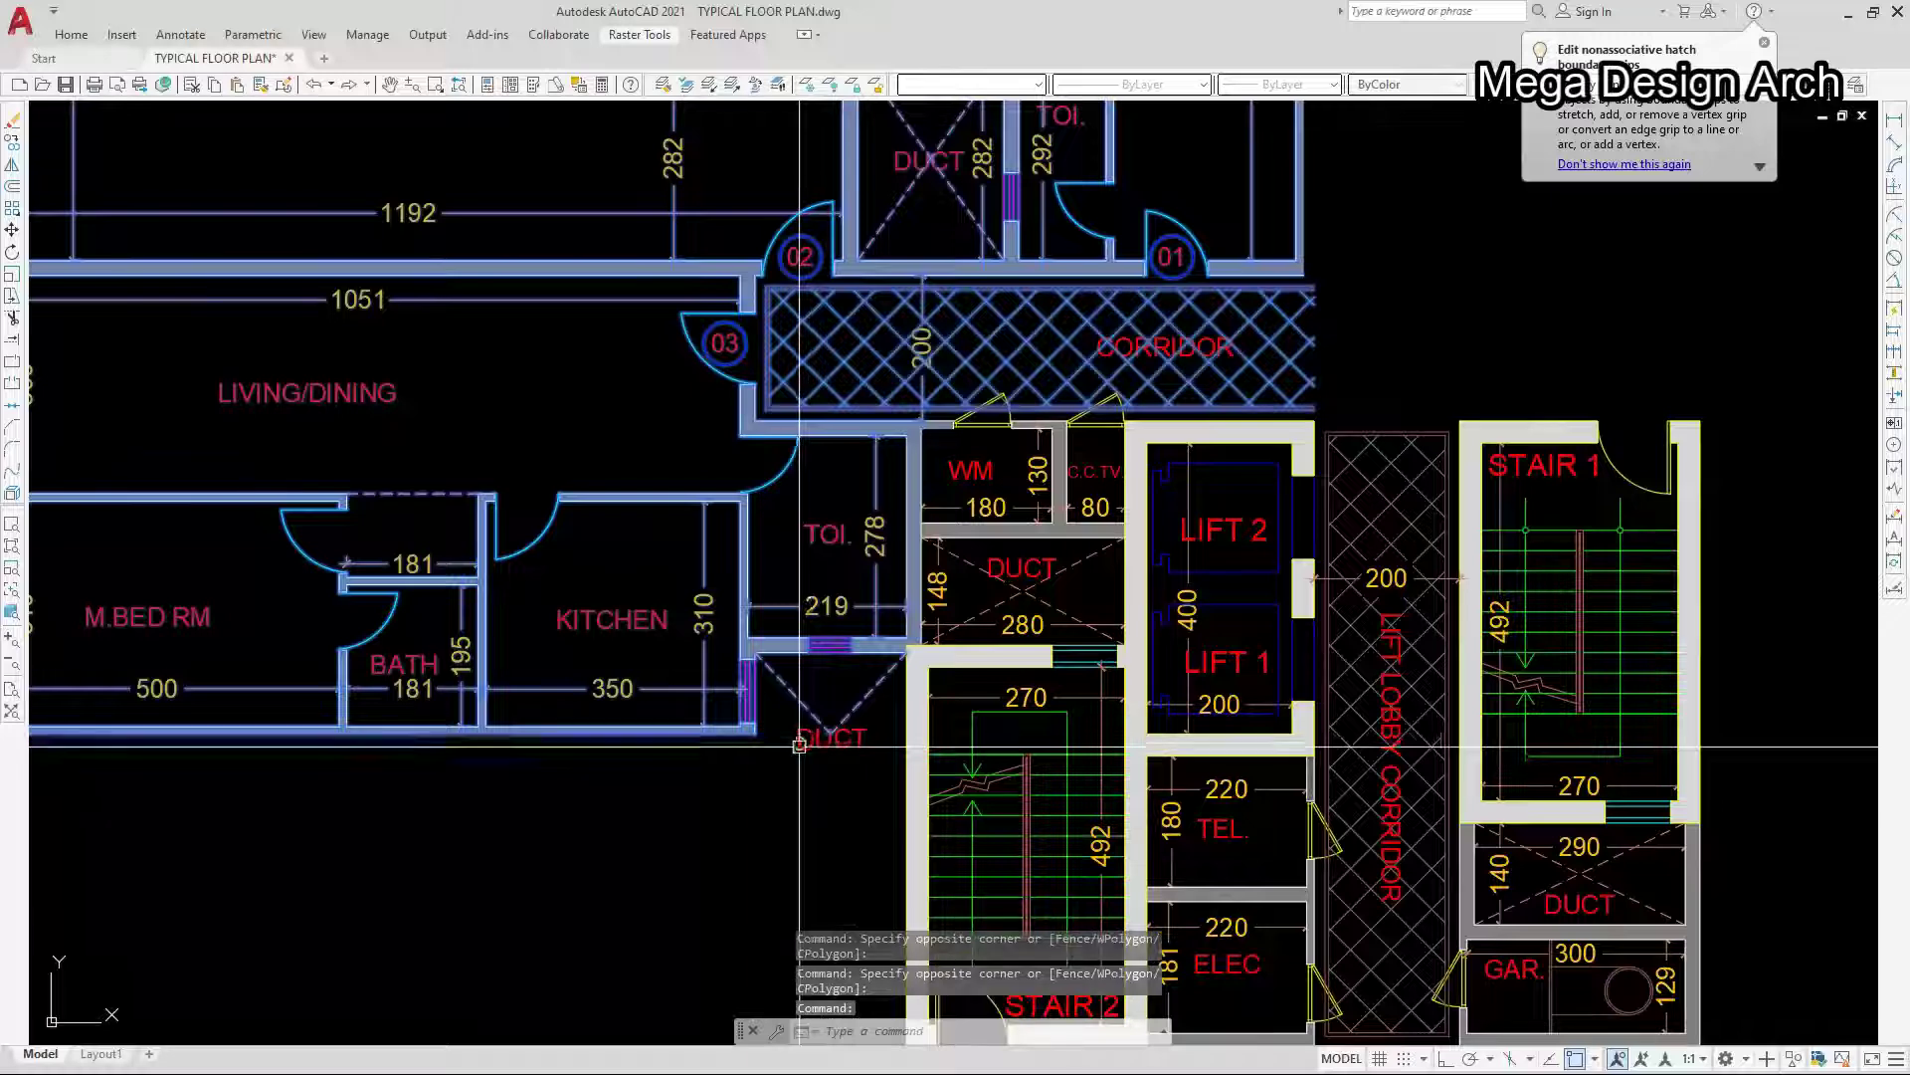
scroll(1015, 693, down, 4)
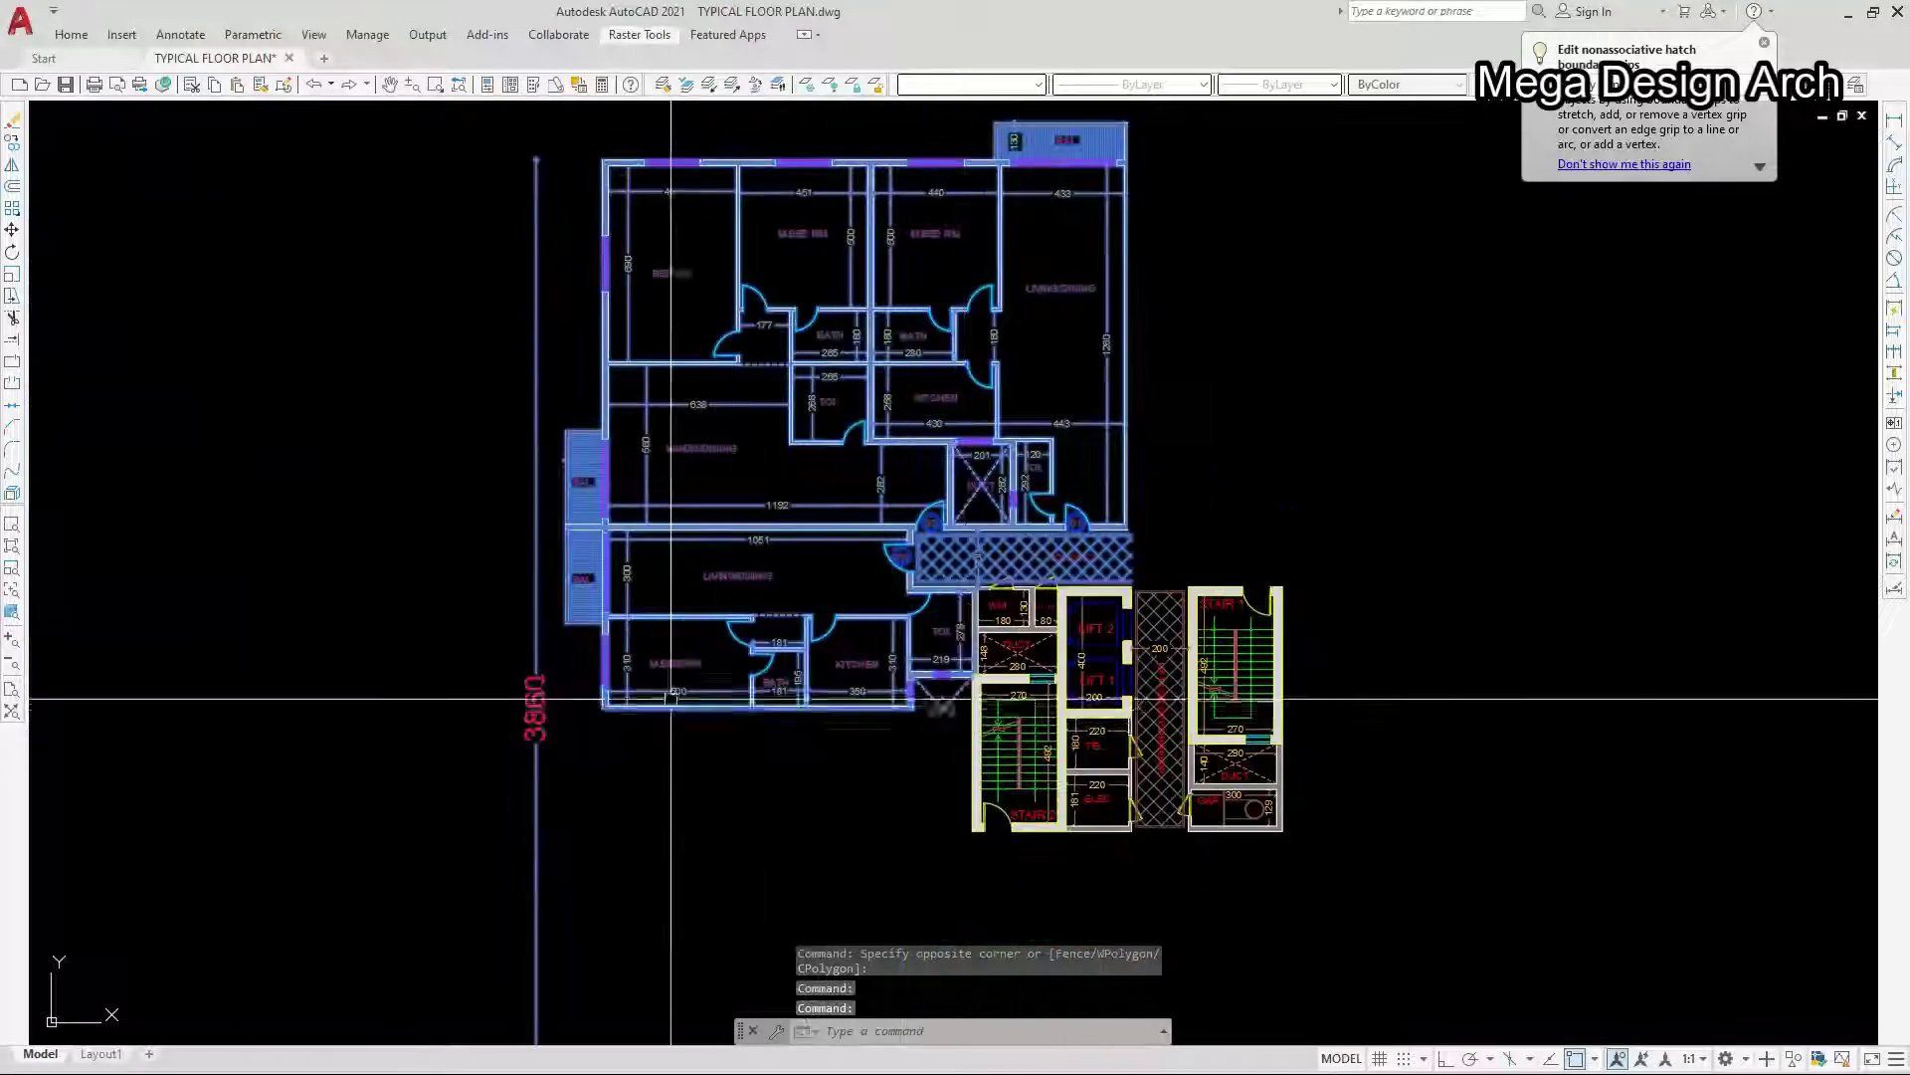
click(495, 840)
scroll(495, 840, down, 2)
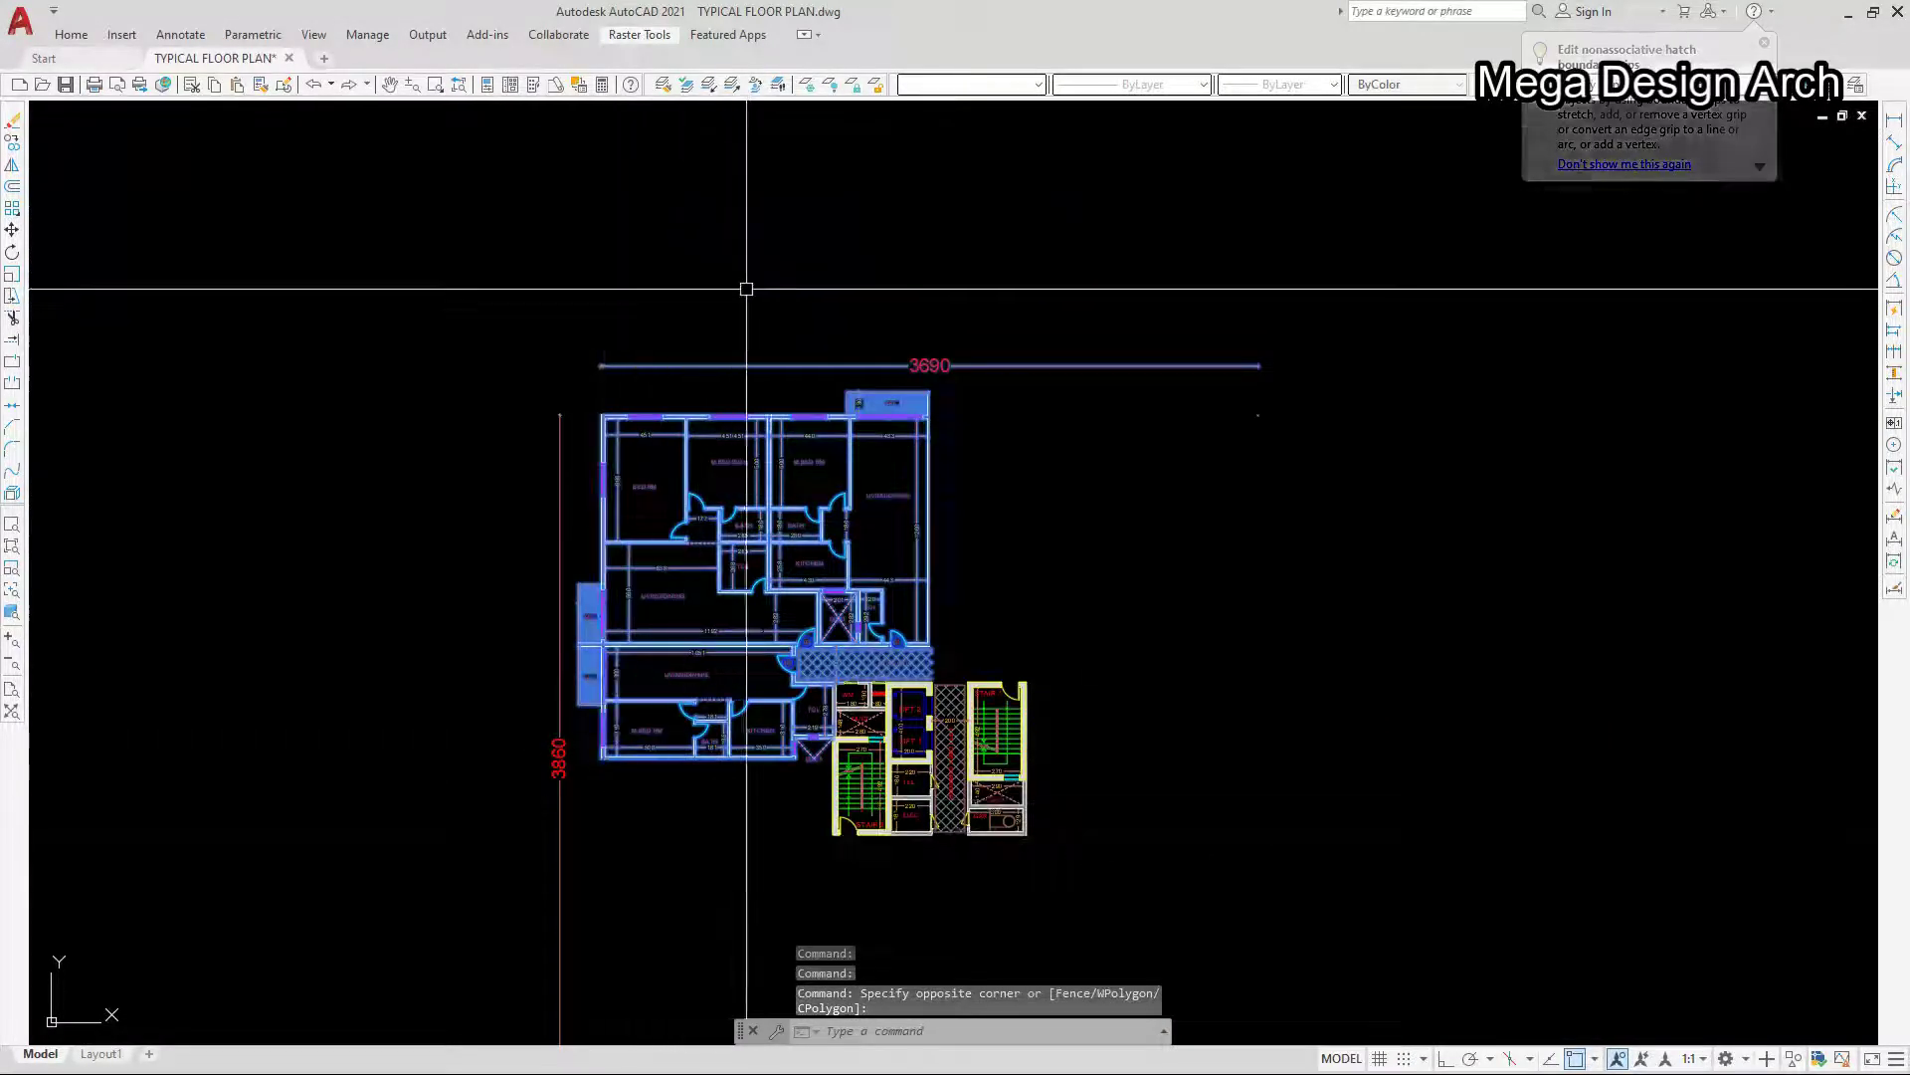
click(660, 444)
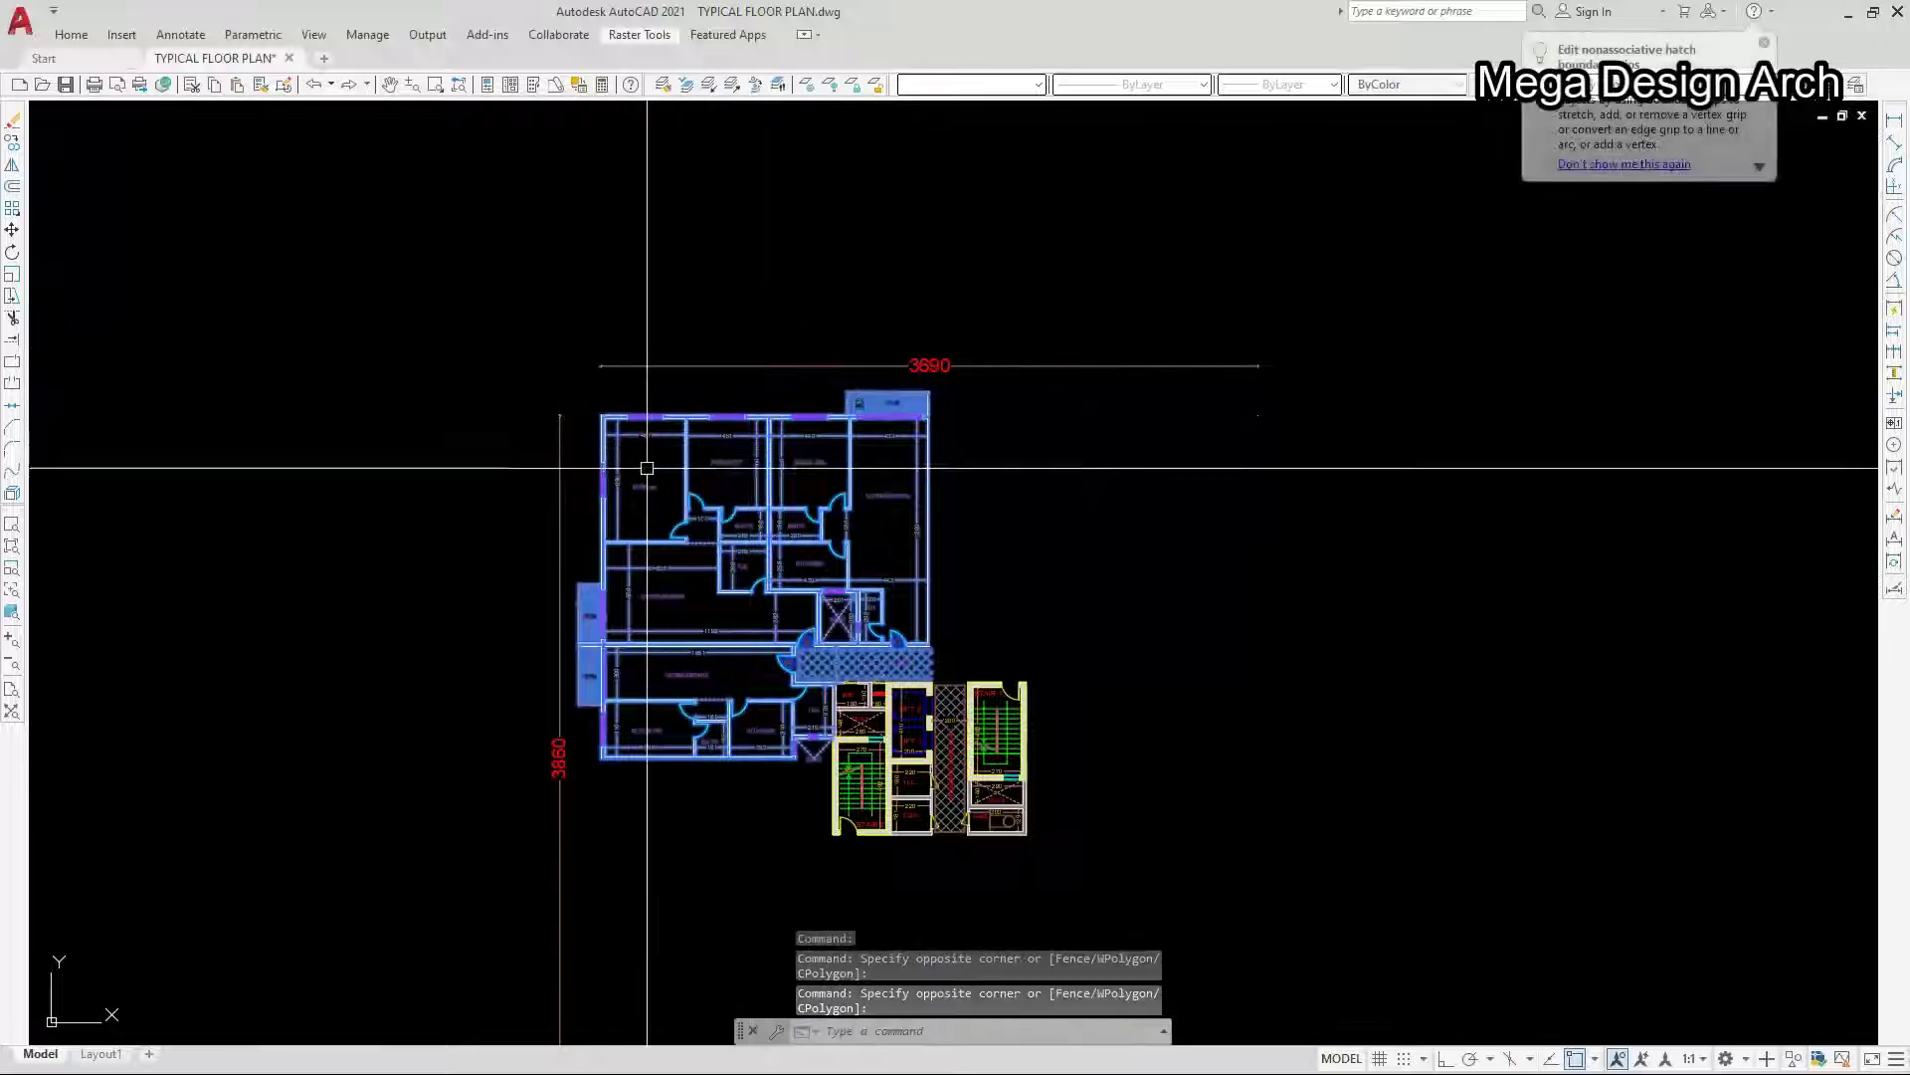
- Check the selection's extent across the flats and along the corridor beside the WM, C.C.TV. and lift walls
scroll(646, 602, up, 5)
scroll(614, 668, down, 2)
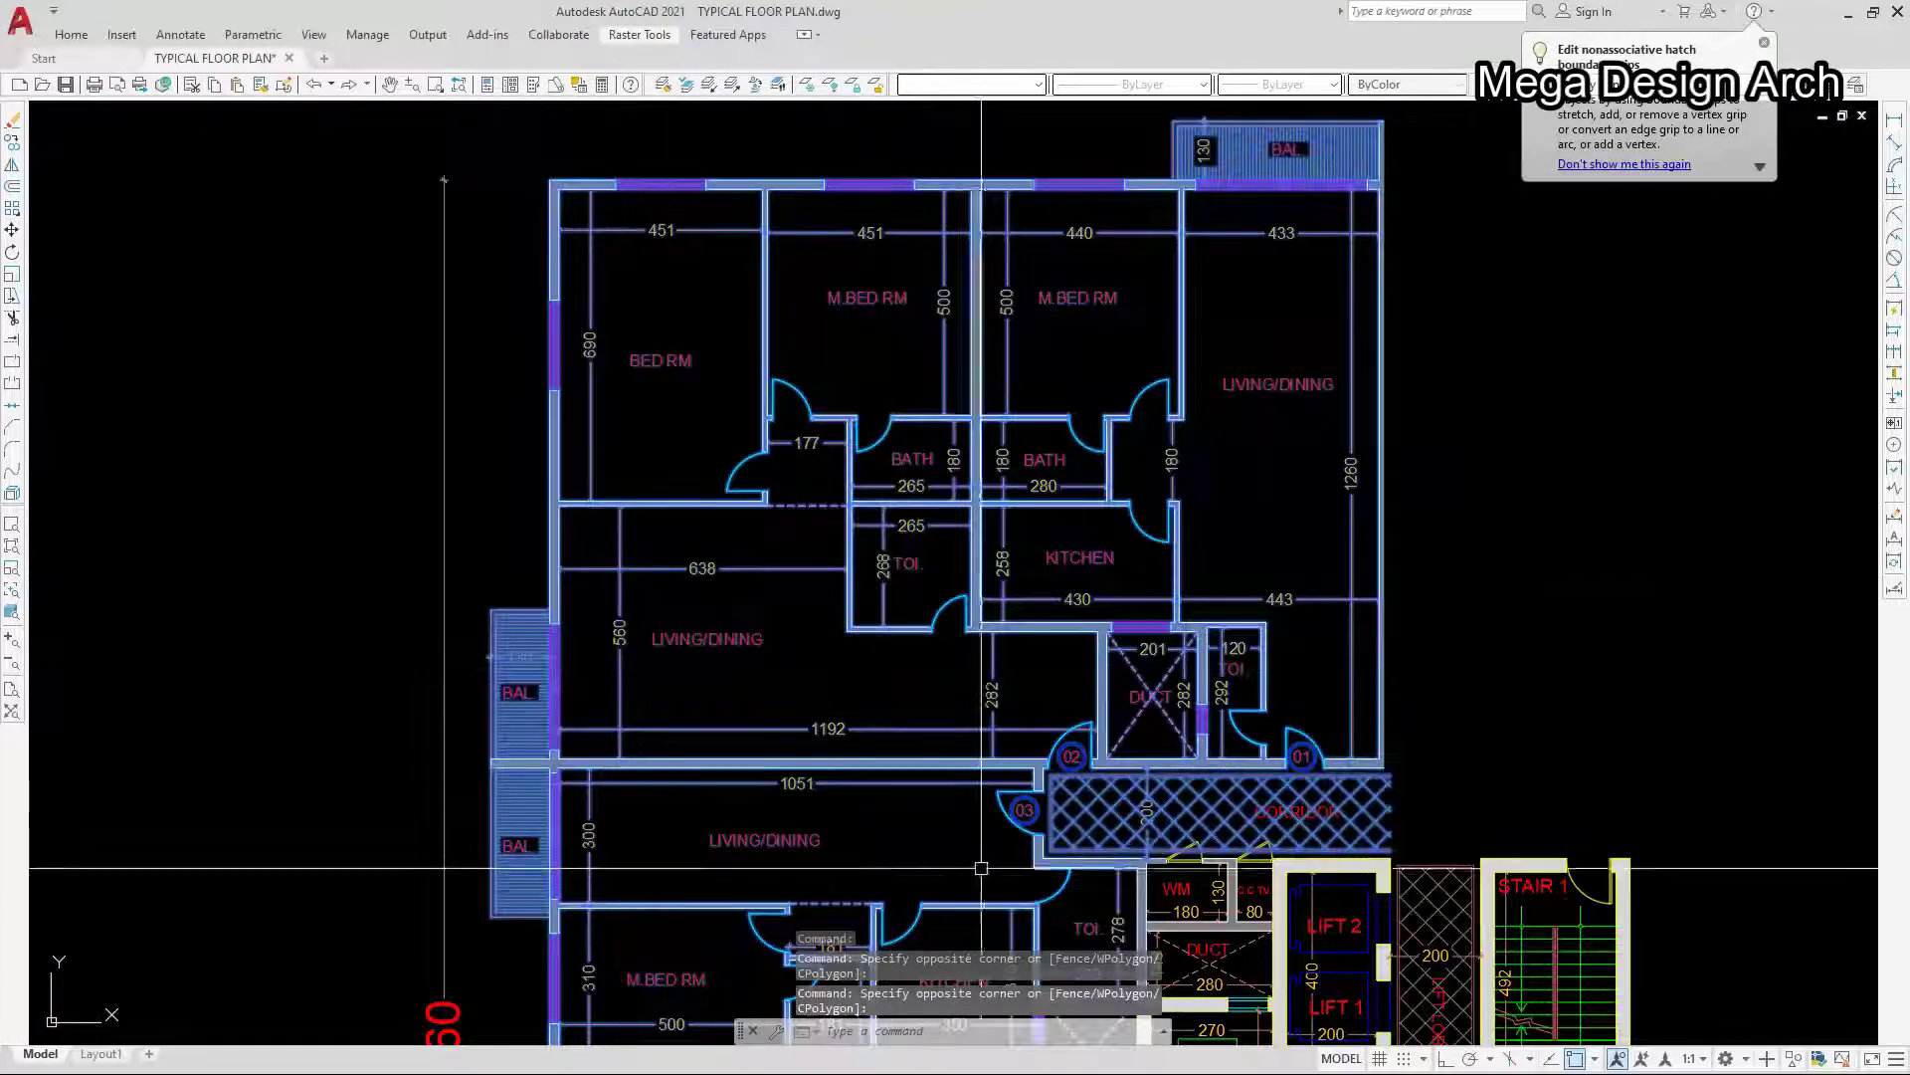
scroll(1214, 891, up, 4)
scroll(1112, 677, down, 6)
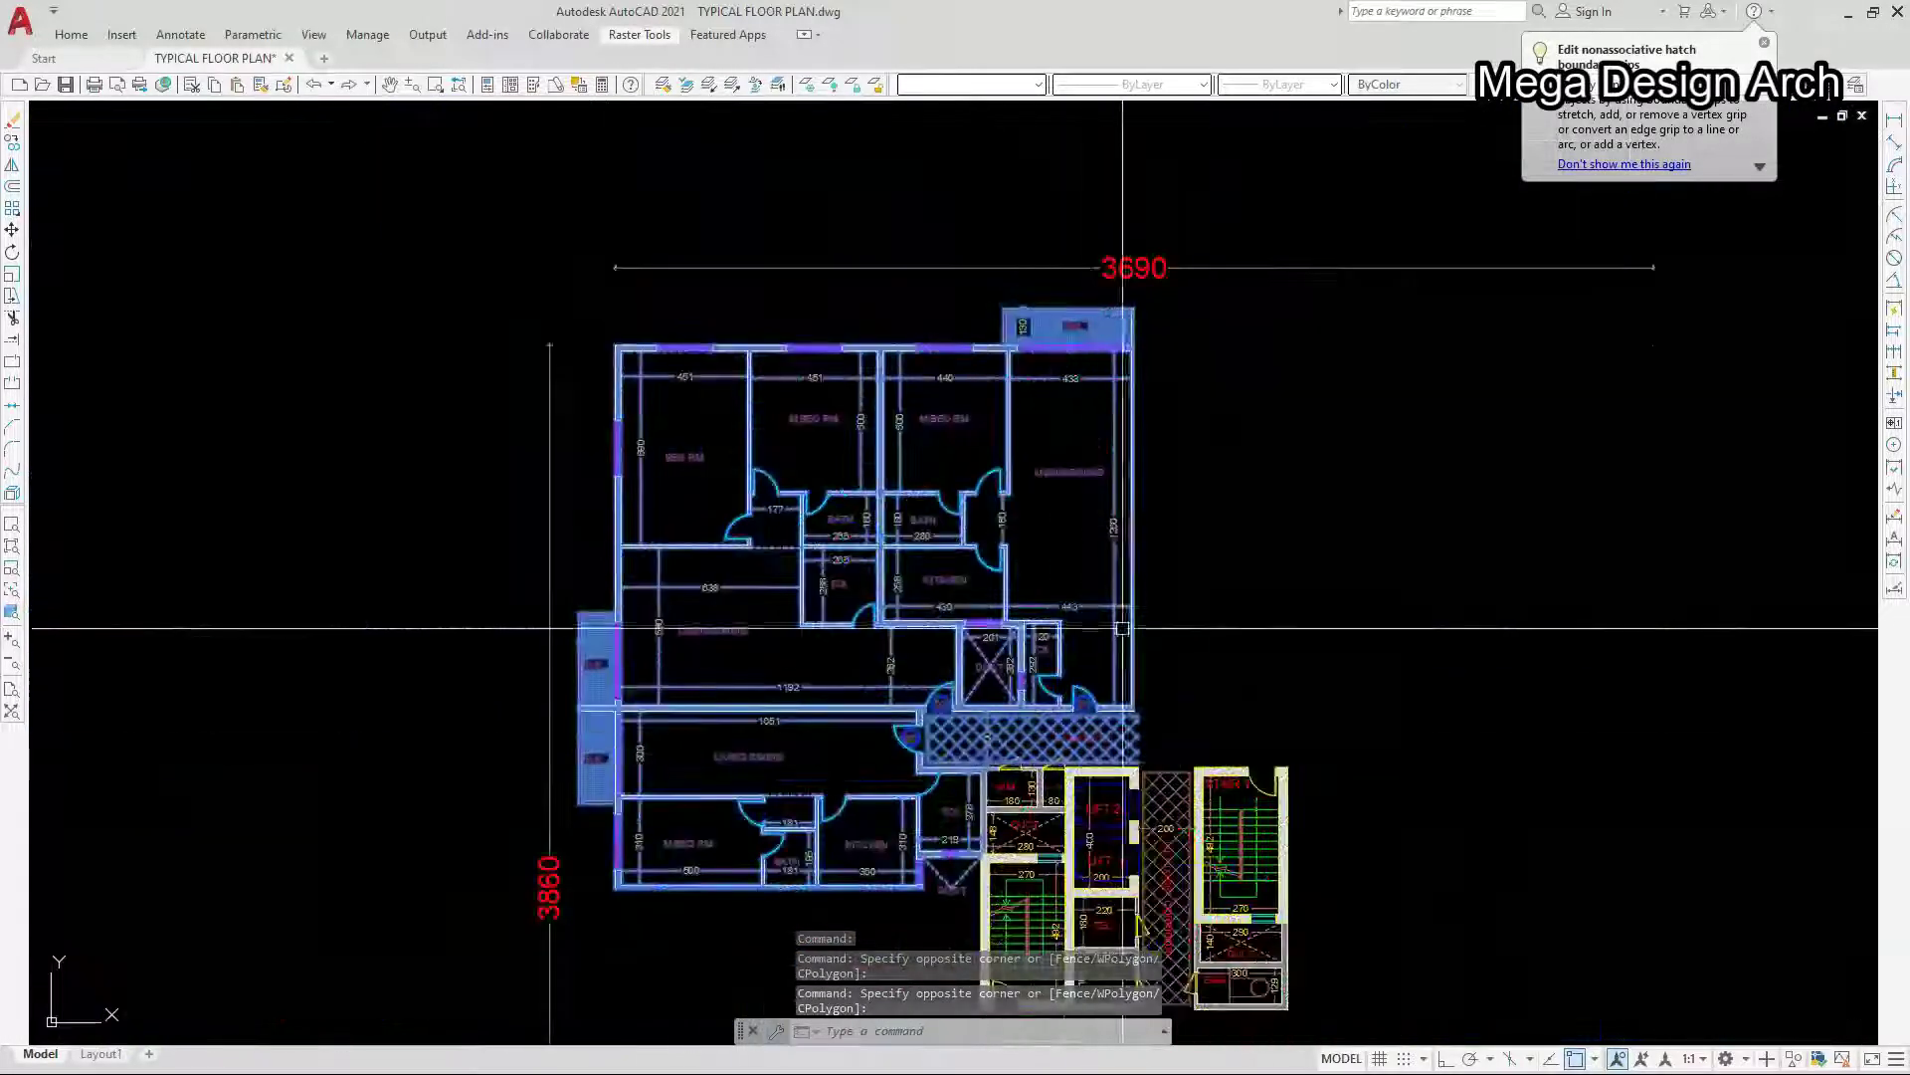
scroll(1114, 376, up, 6)
scroll(1127, 376, down, 6)
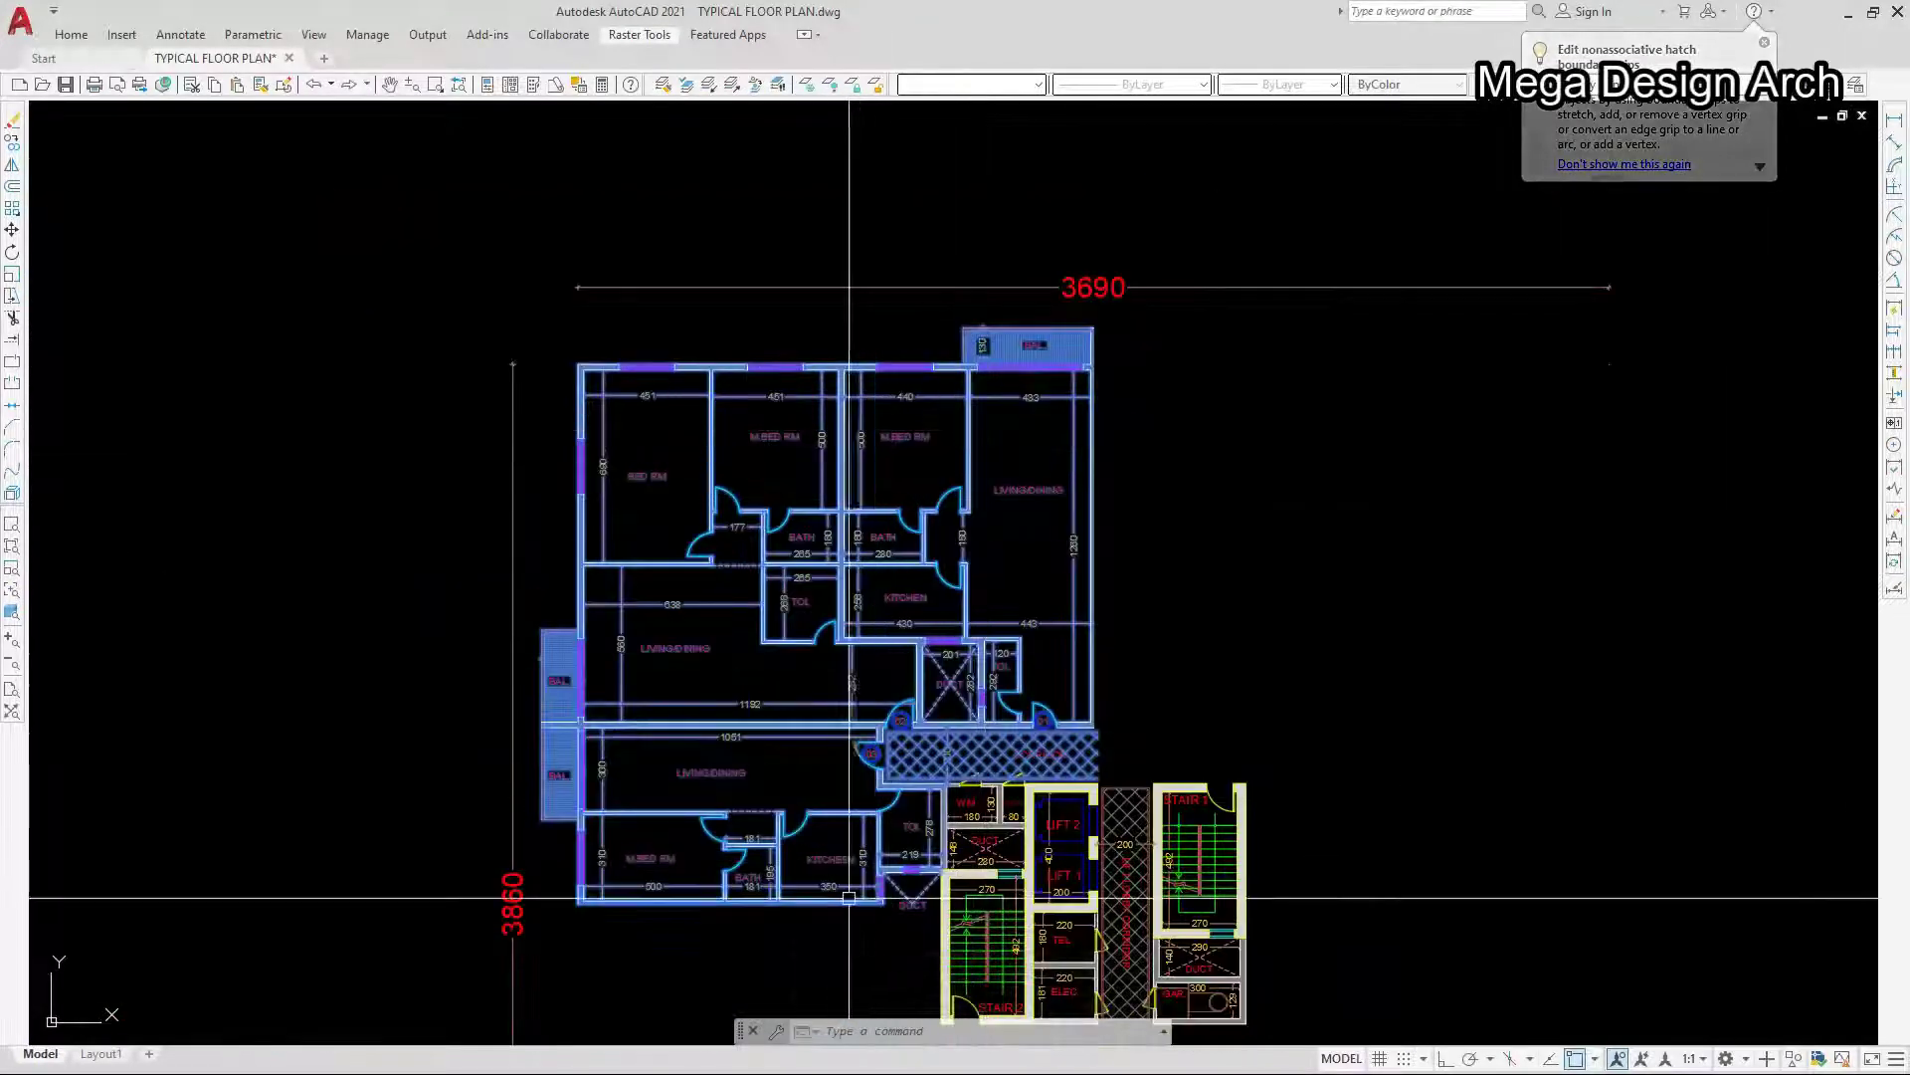
scroll(963, 782, up, 8)
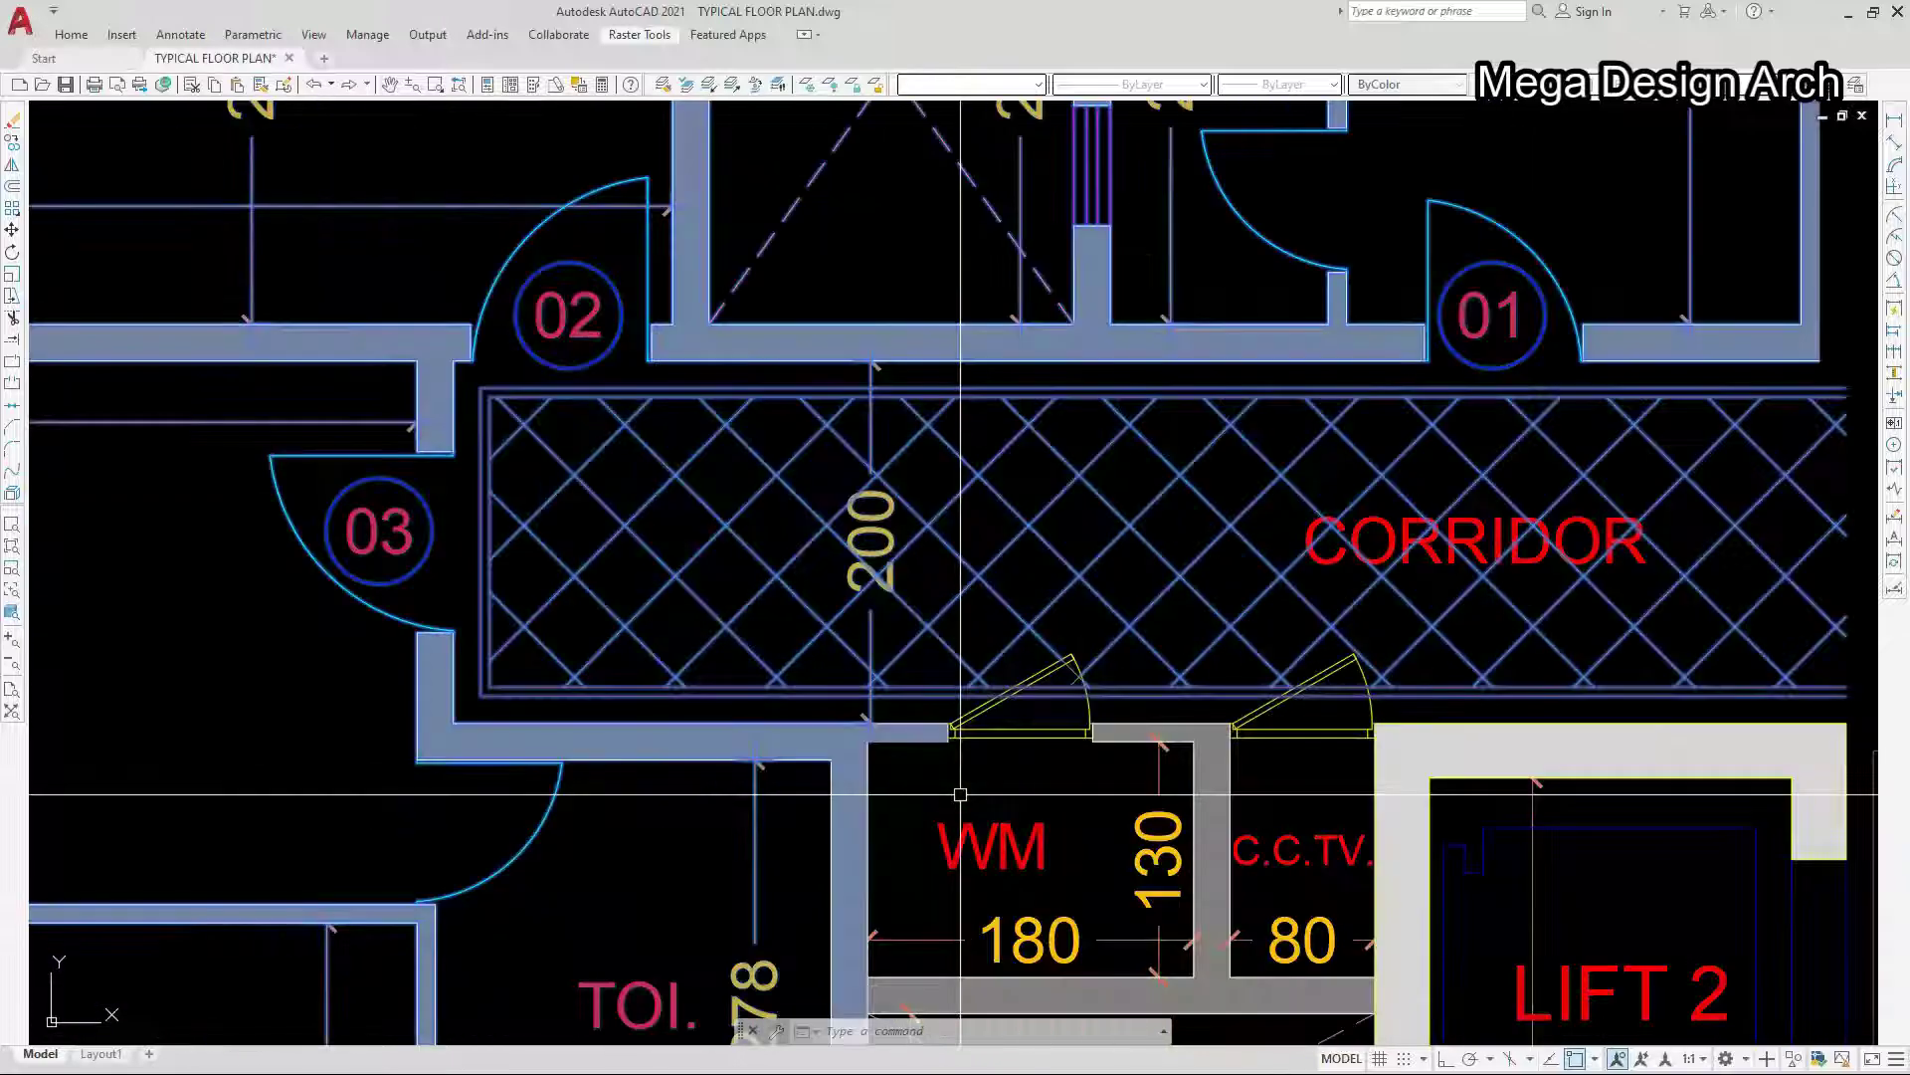
scroll(963, 782, up, 5)
scroll(1011, 729, down, 6)
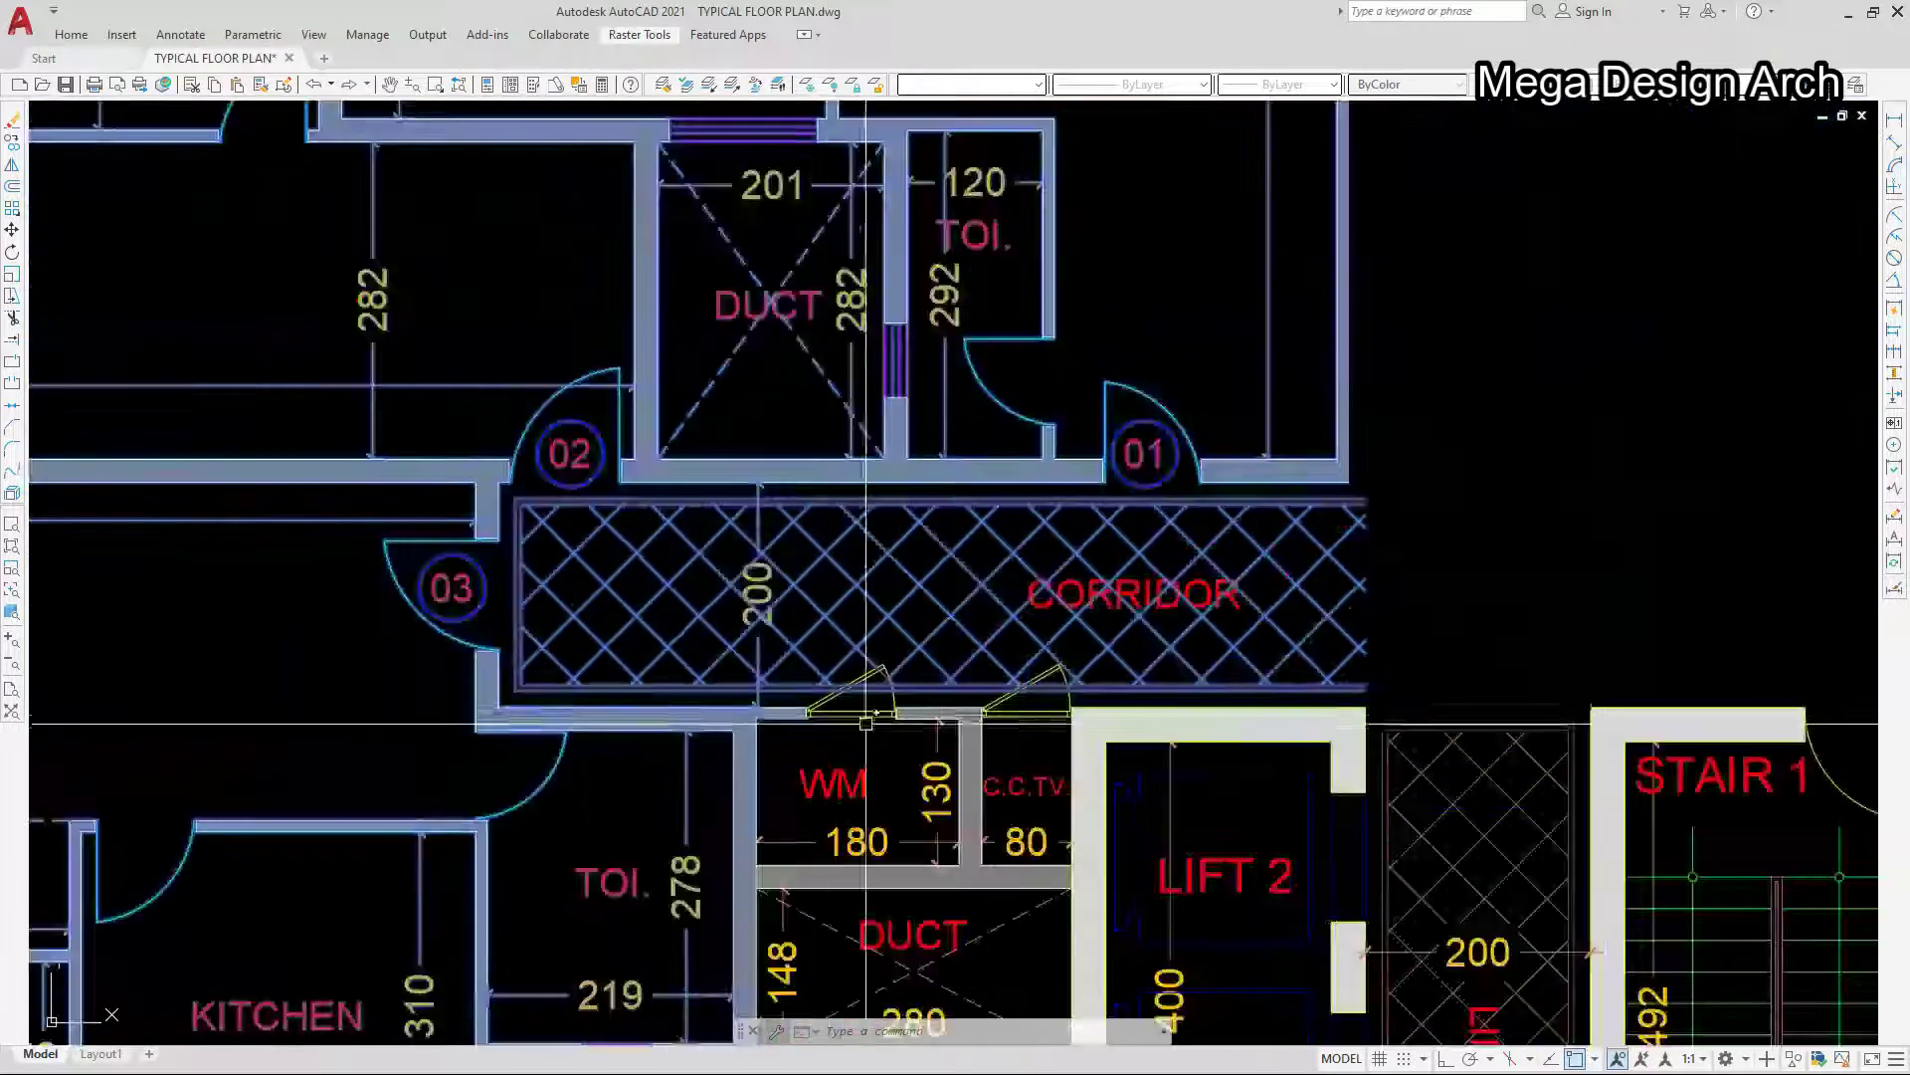
scroll(1083, 729, up, 5)
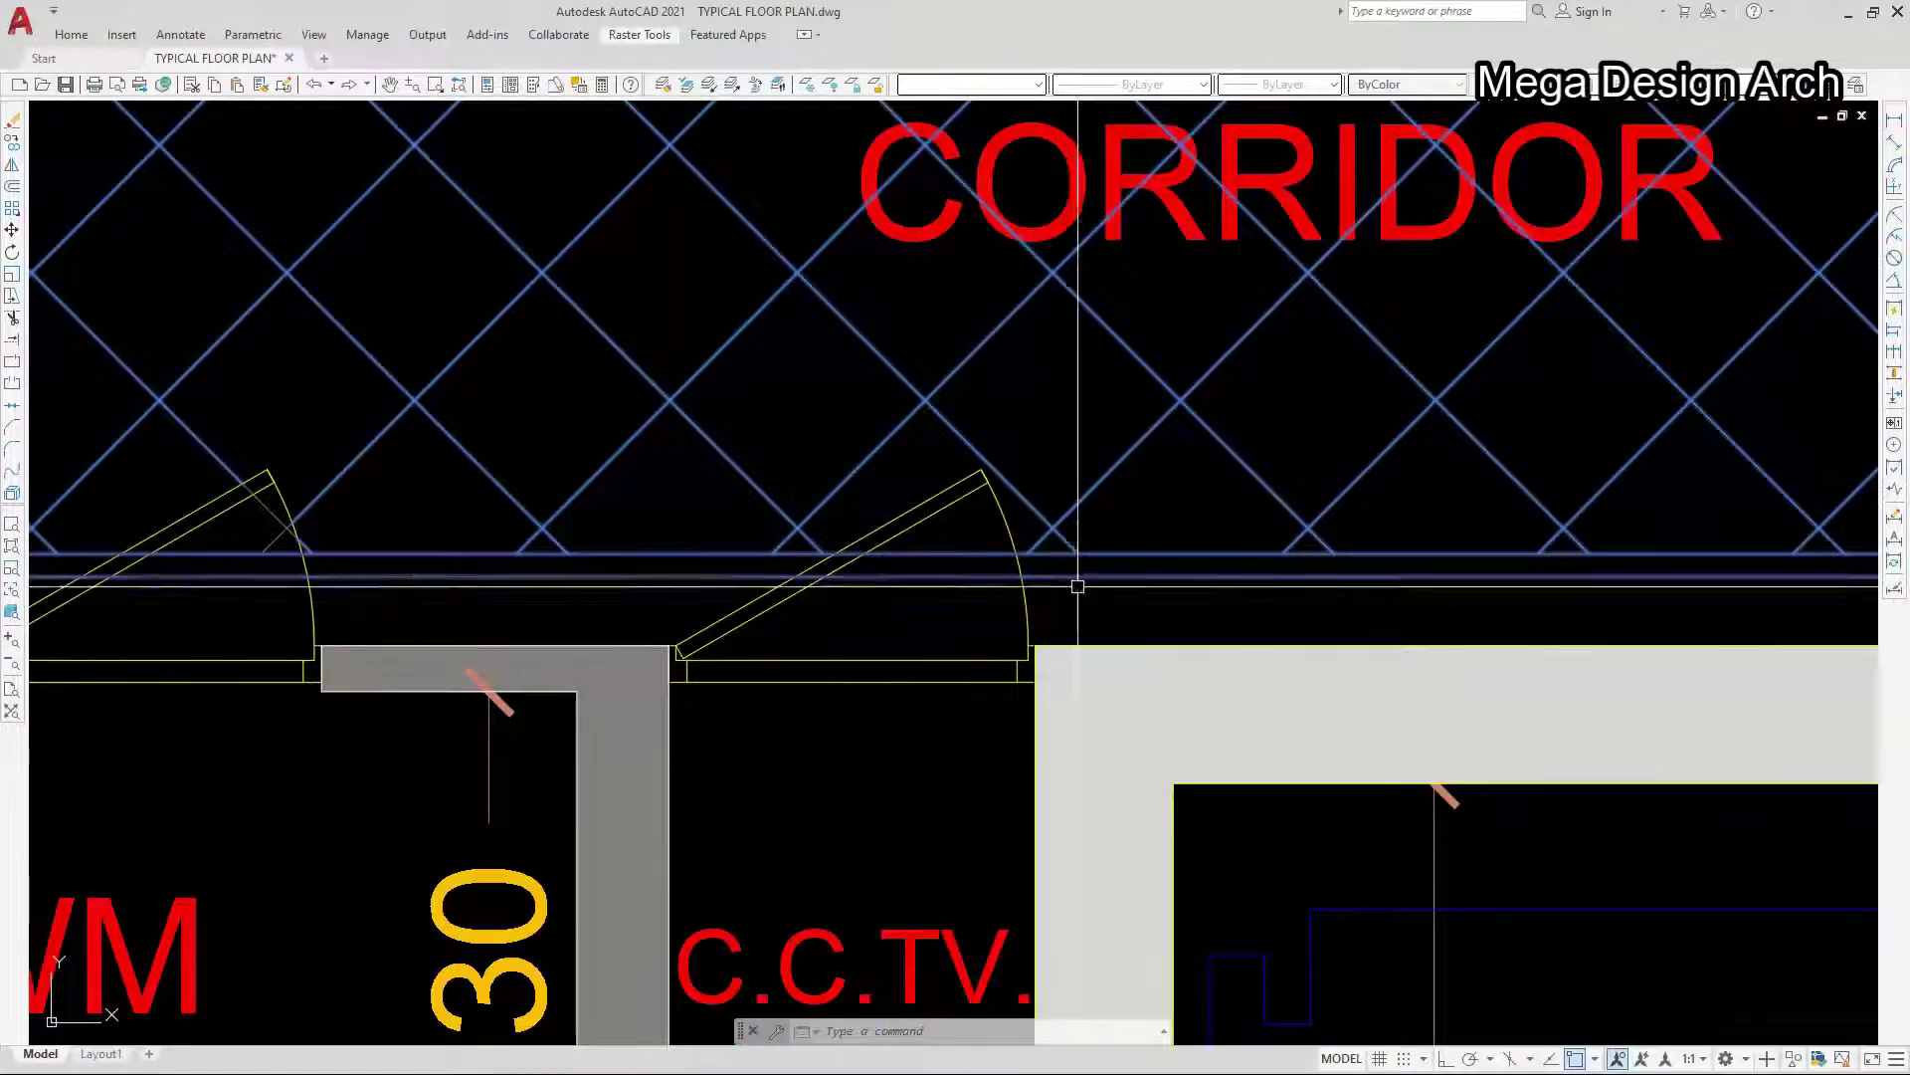
scroll(1078, 586, down, 12)
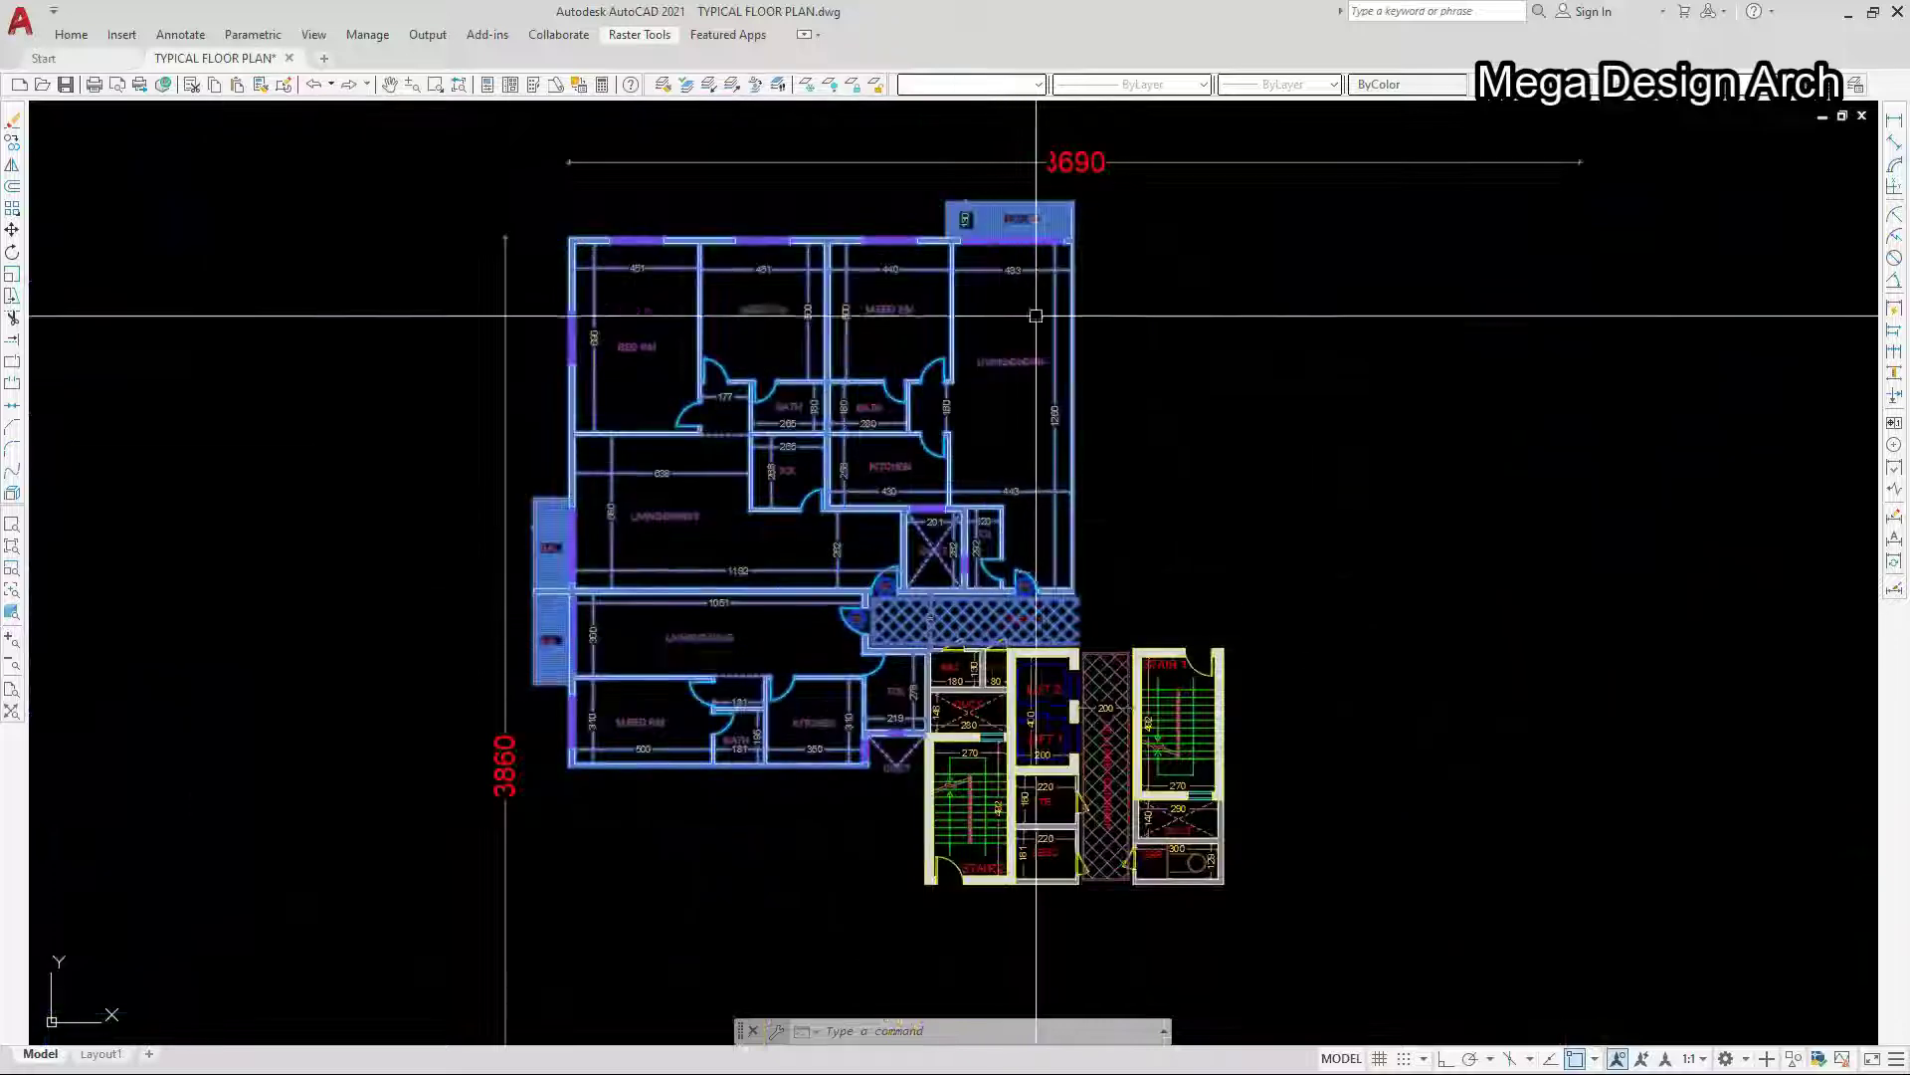
- Mirror the selected flats and corridor about a vertical line through the outer corner of flat 01's balcony wall, keeping the source objects
scroll(1080, 196, up, 8)
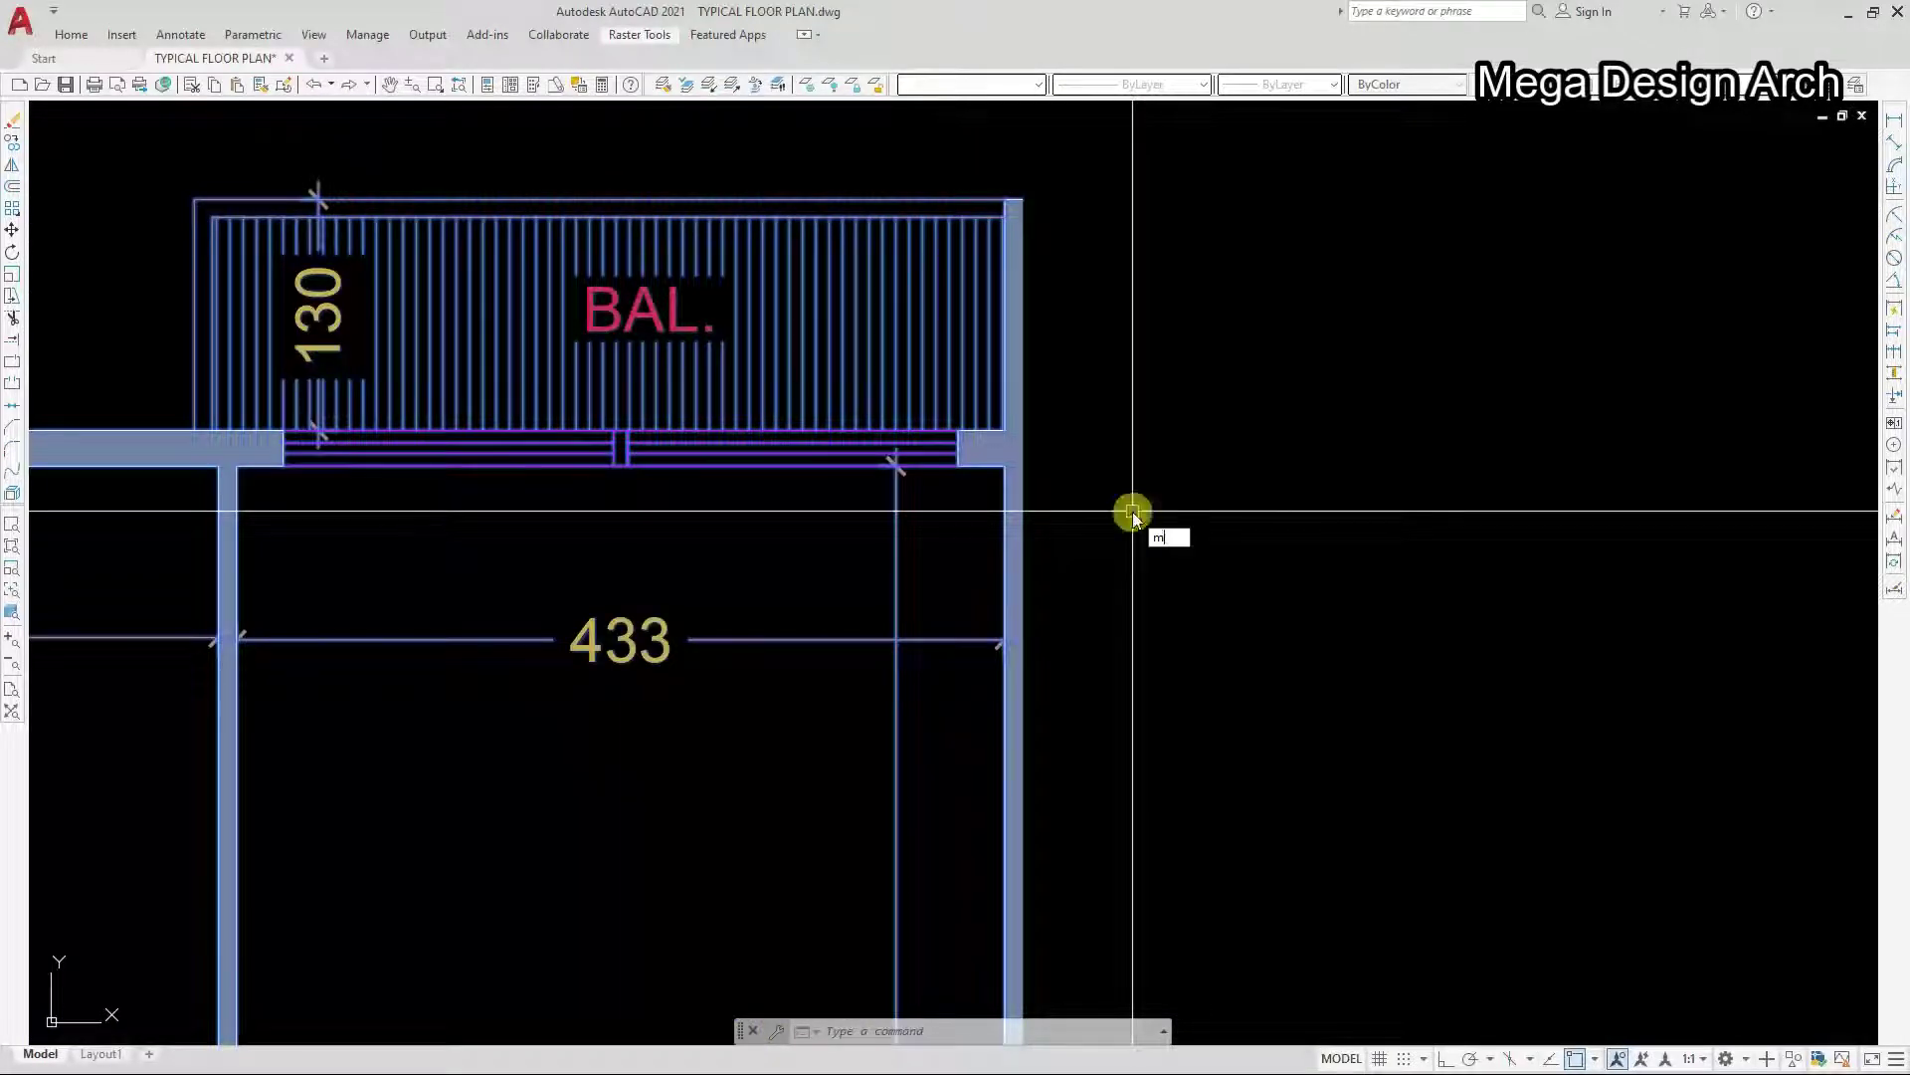
scroll(1129, 512, down, 2)
text(mi)
key(Return)
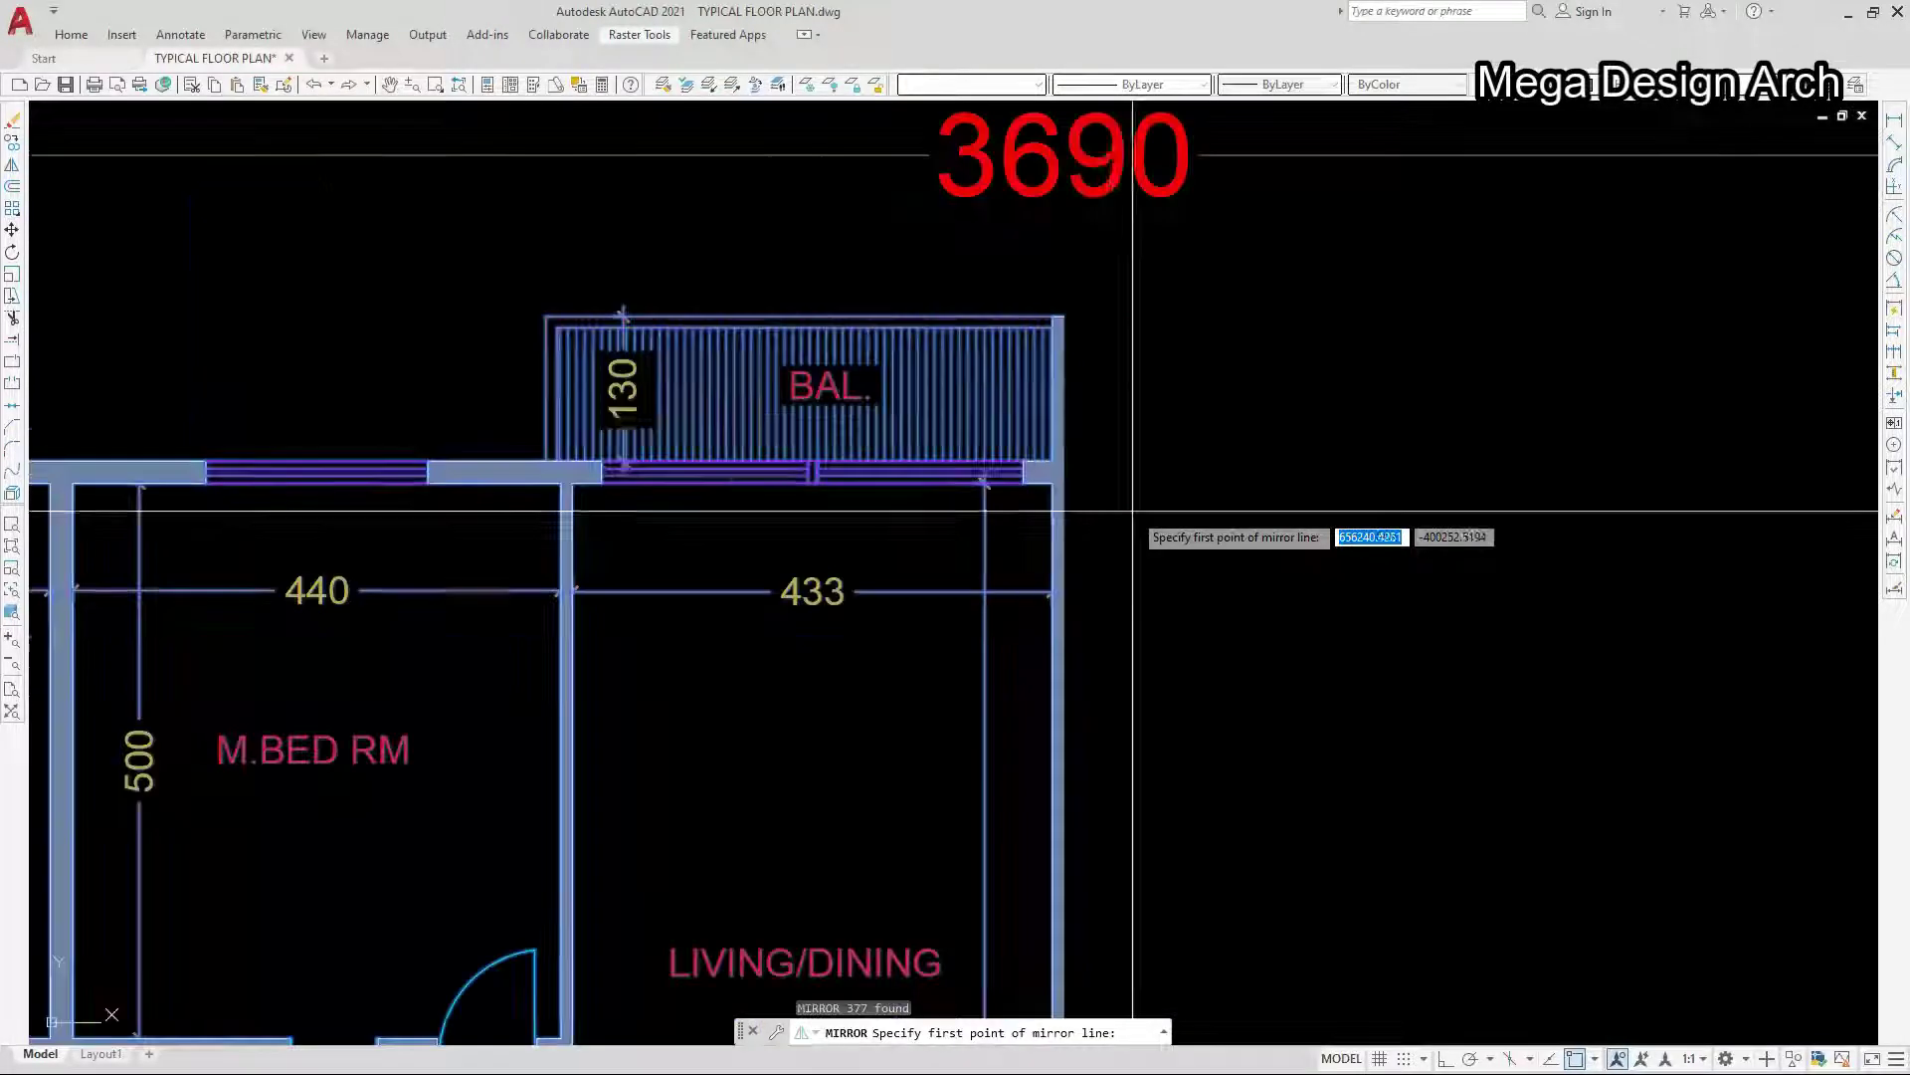
scroll(1064, 317, down, 10)
click(1062, 315)
scroll(1067, 264, up, 3)
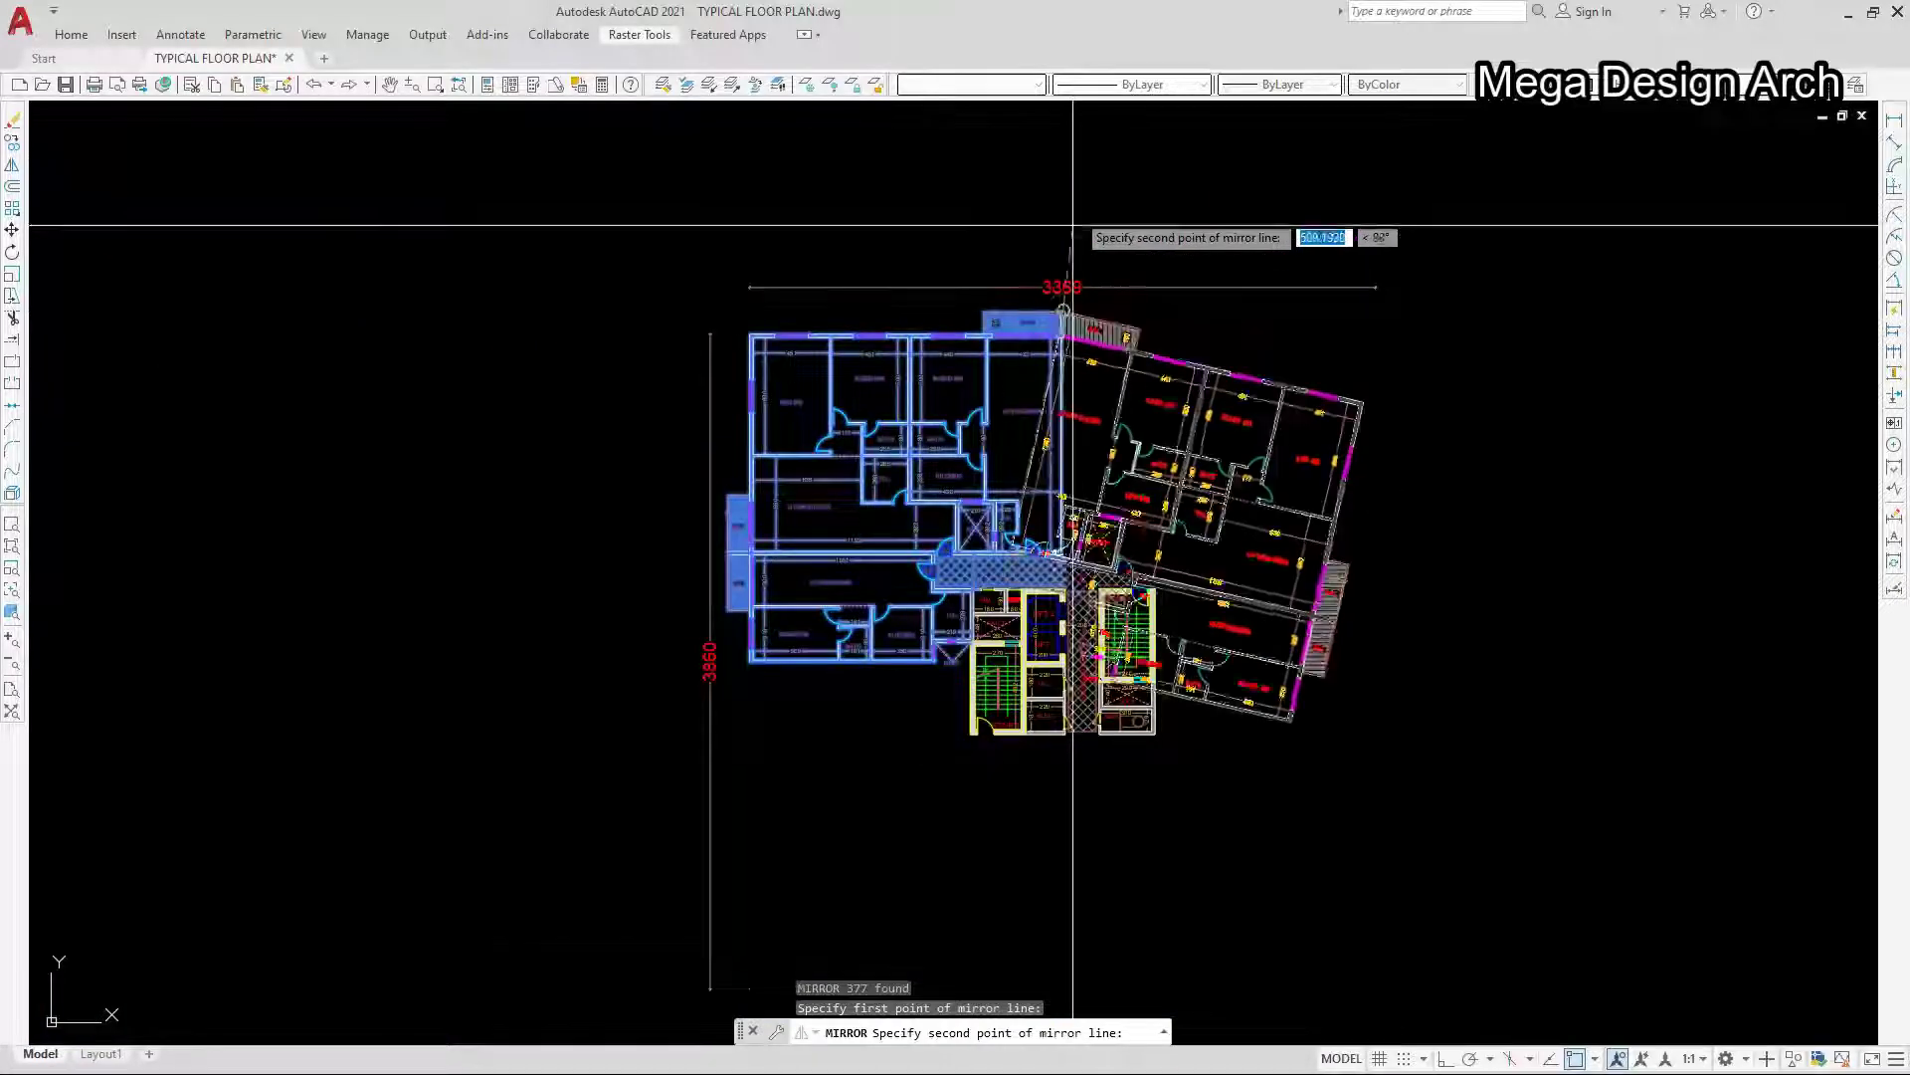
key(F8)
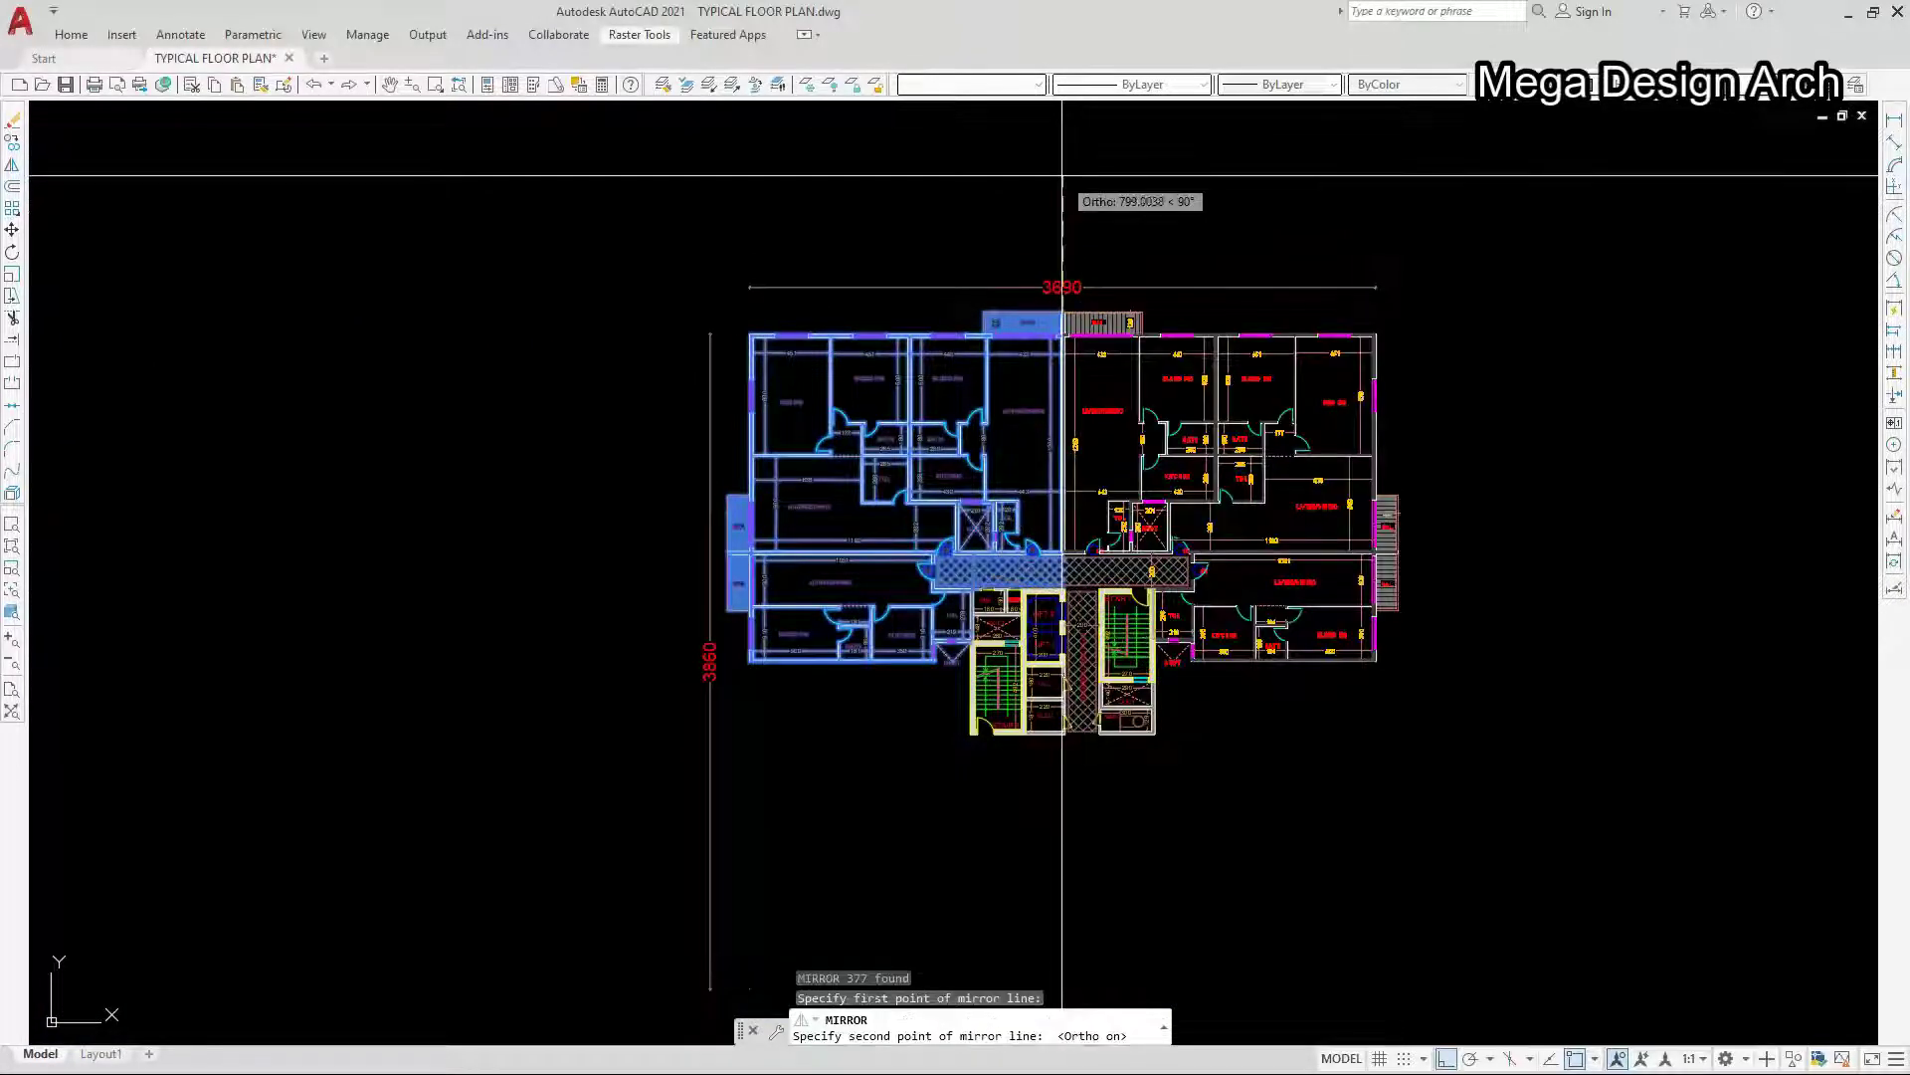
click(1062, 177)
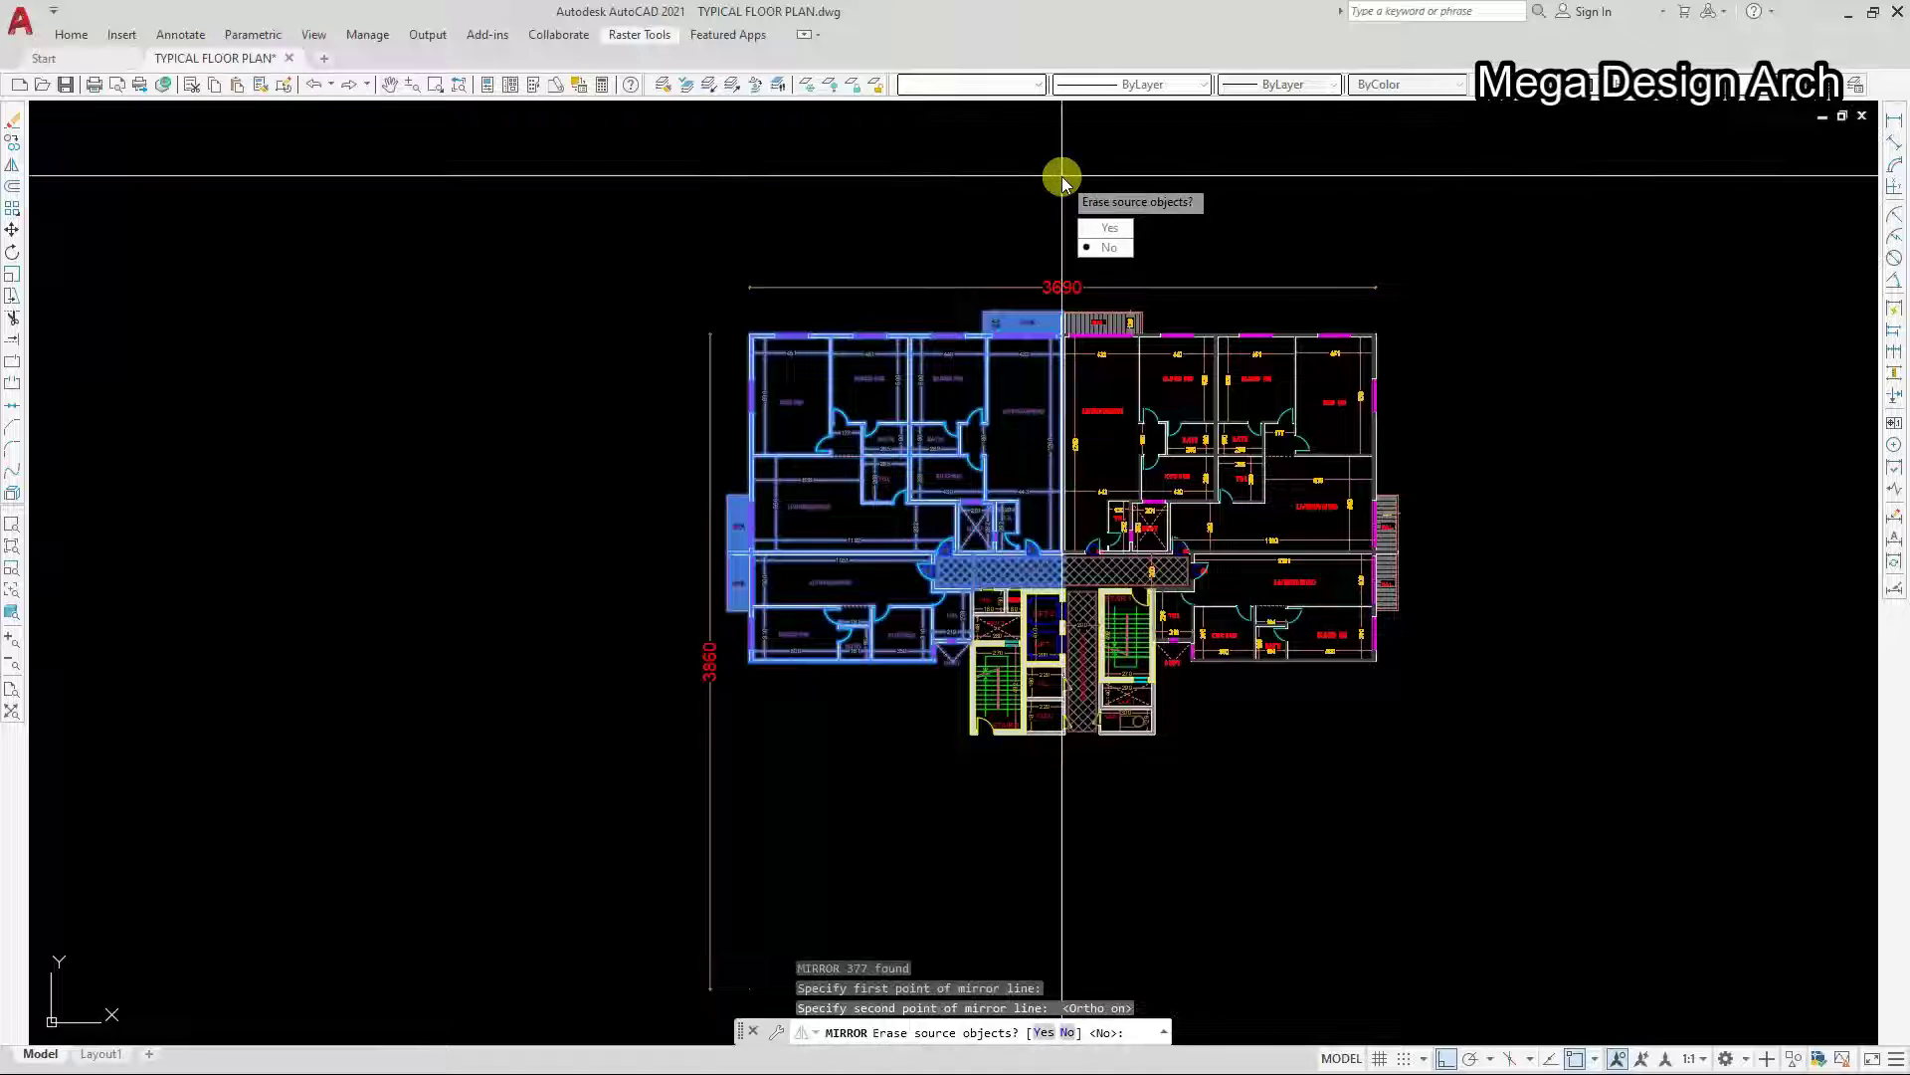
click(1105, 248)
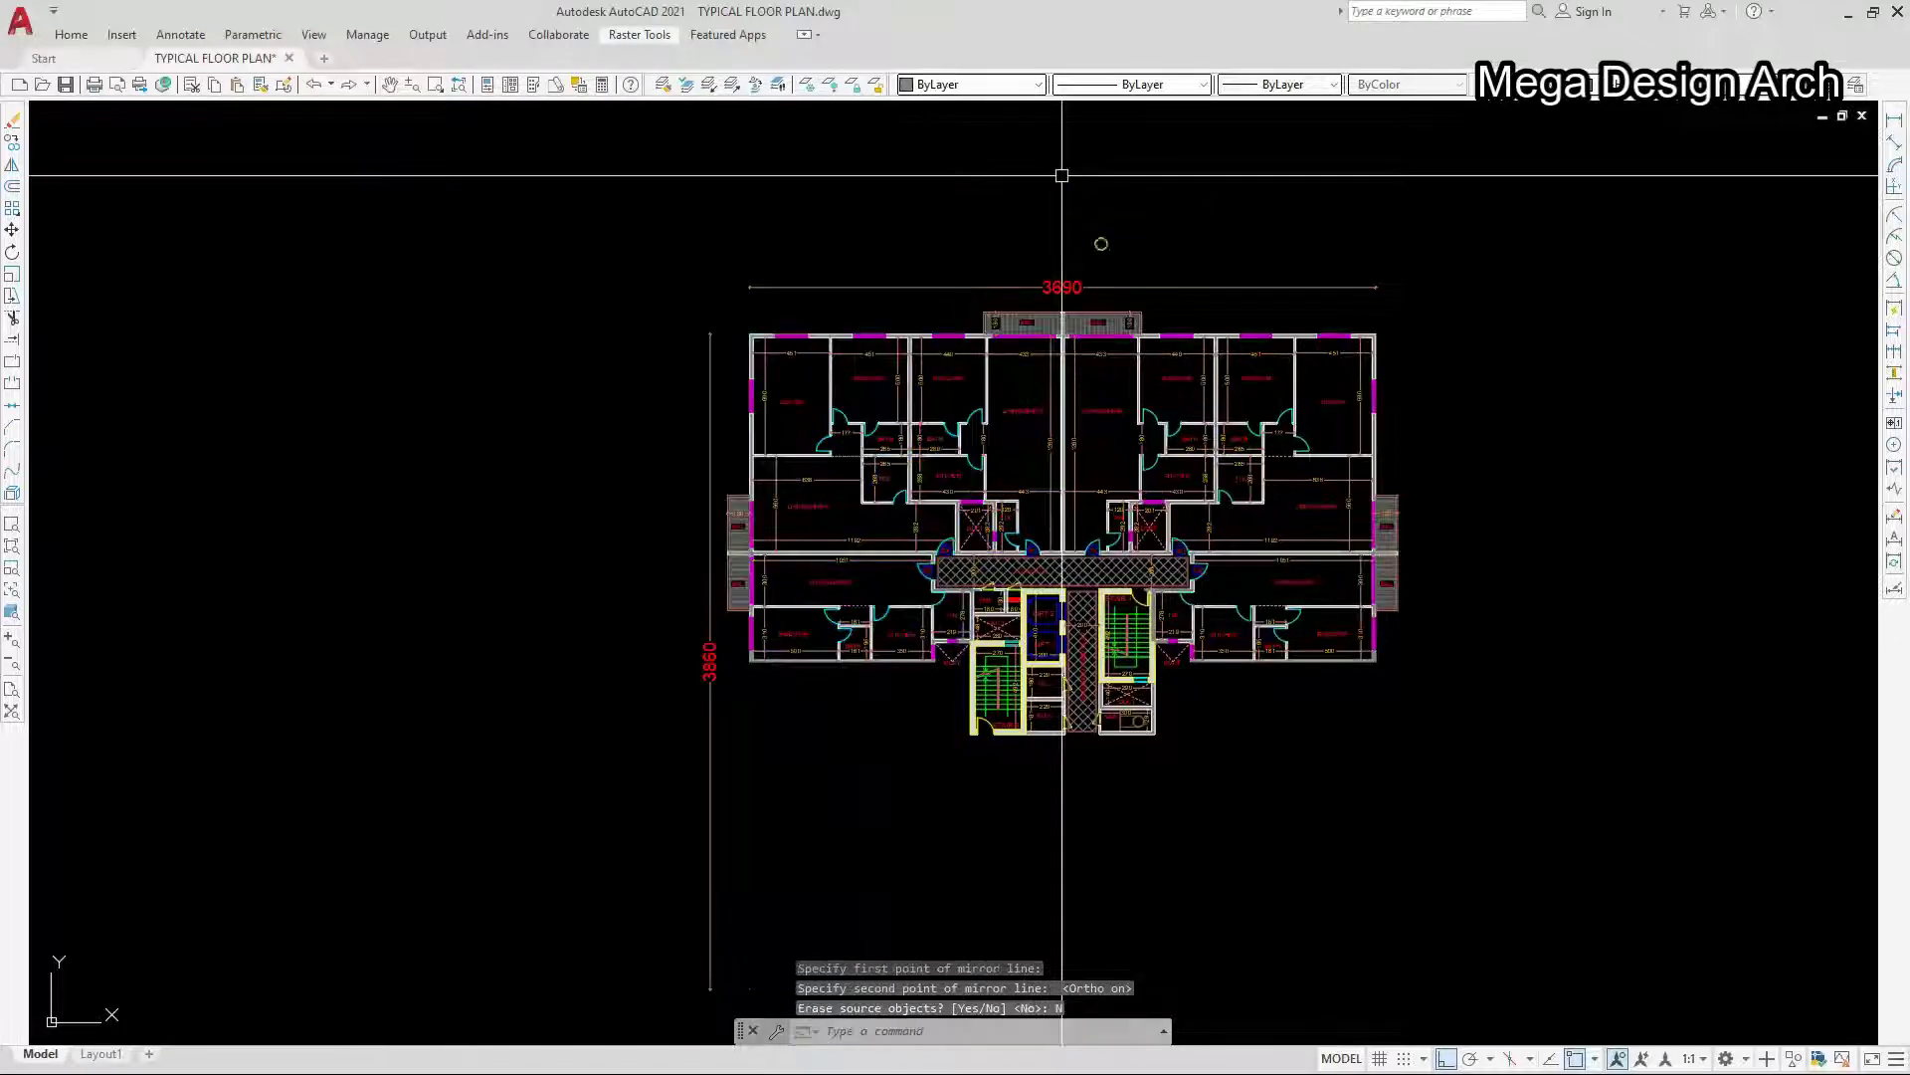
- Stretch the mirrored toilet wall hatch's long edge beside Stair 1 to the toilet-side face of the stair wall
scroll(1123, 536, up, 4)
scroll(1166, 789, down, 5)
scroll(1166, 789, up, 7)
scroll(1166, 789, down, 2)
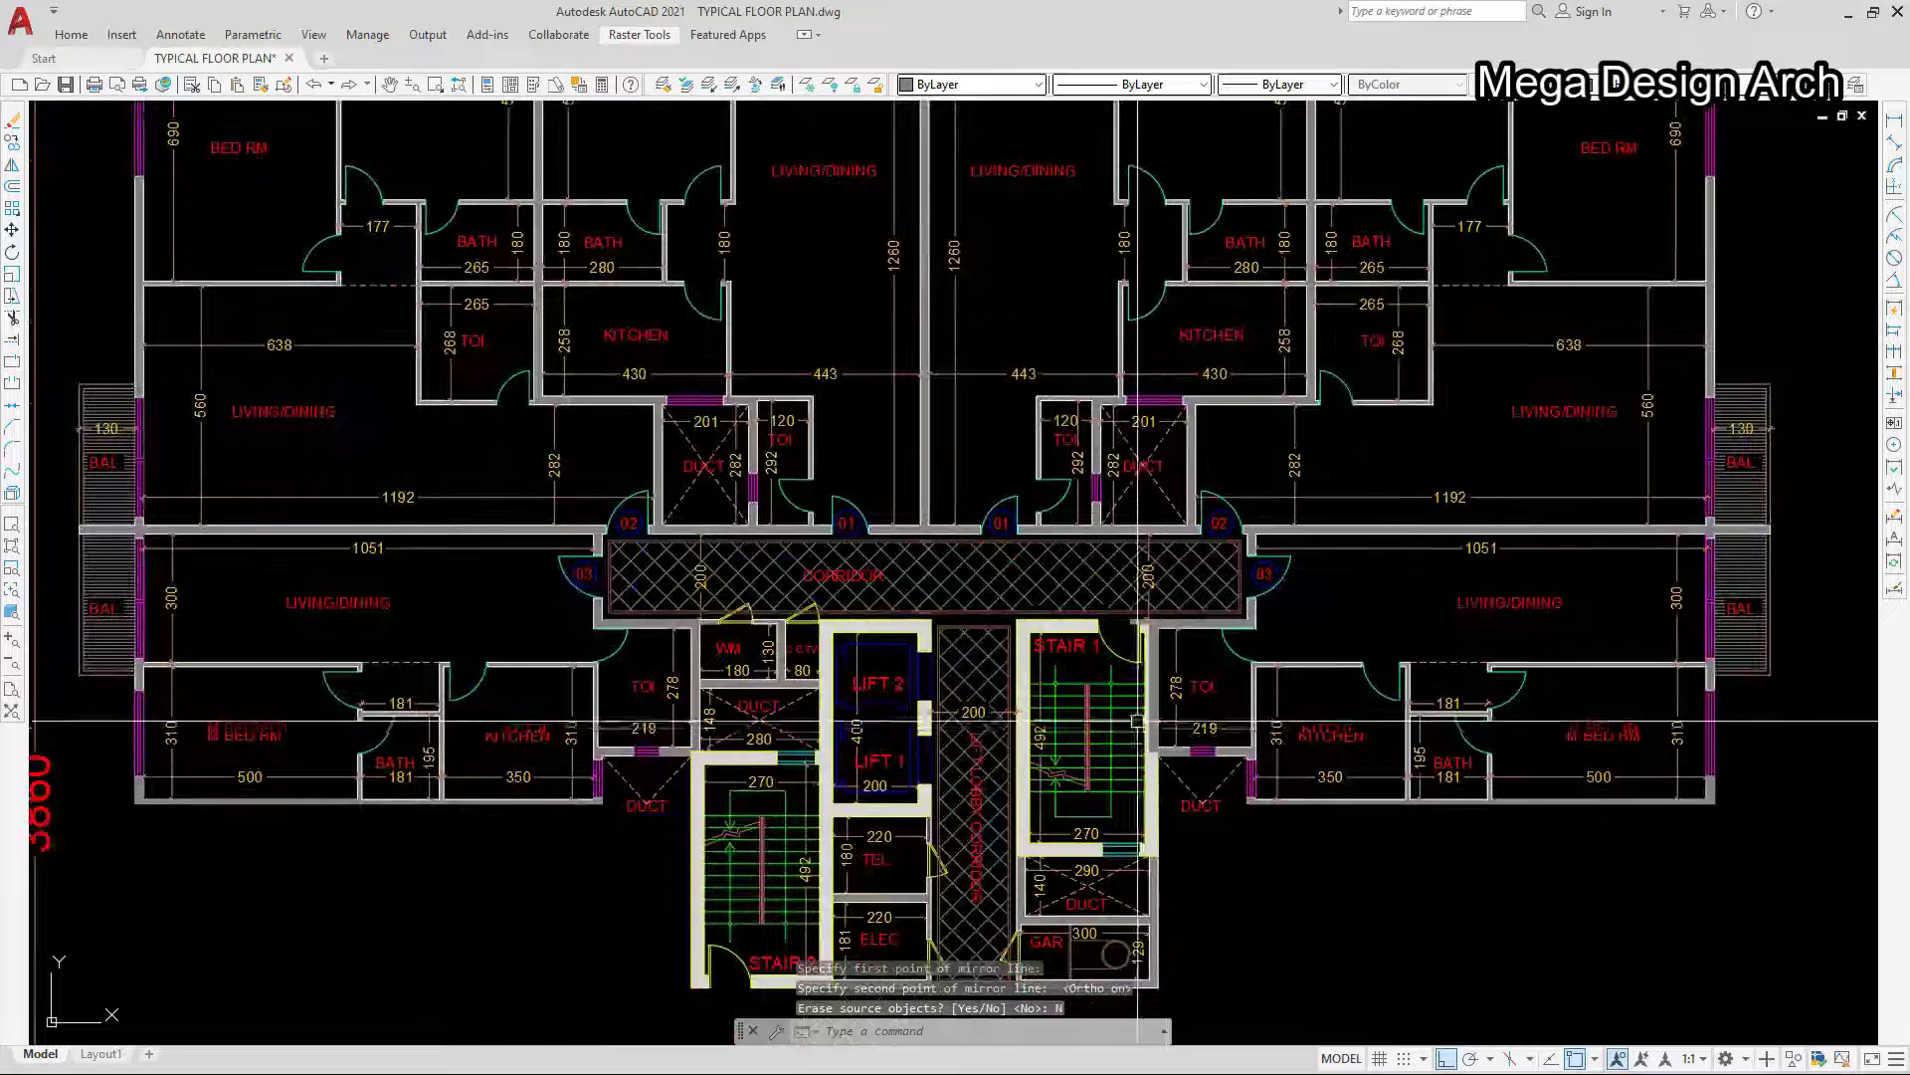
scroll(1167, 706, up, 4)
scroll(1170, 675, up, 4)
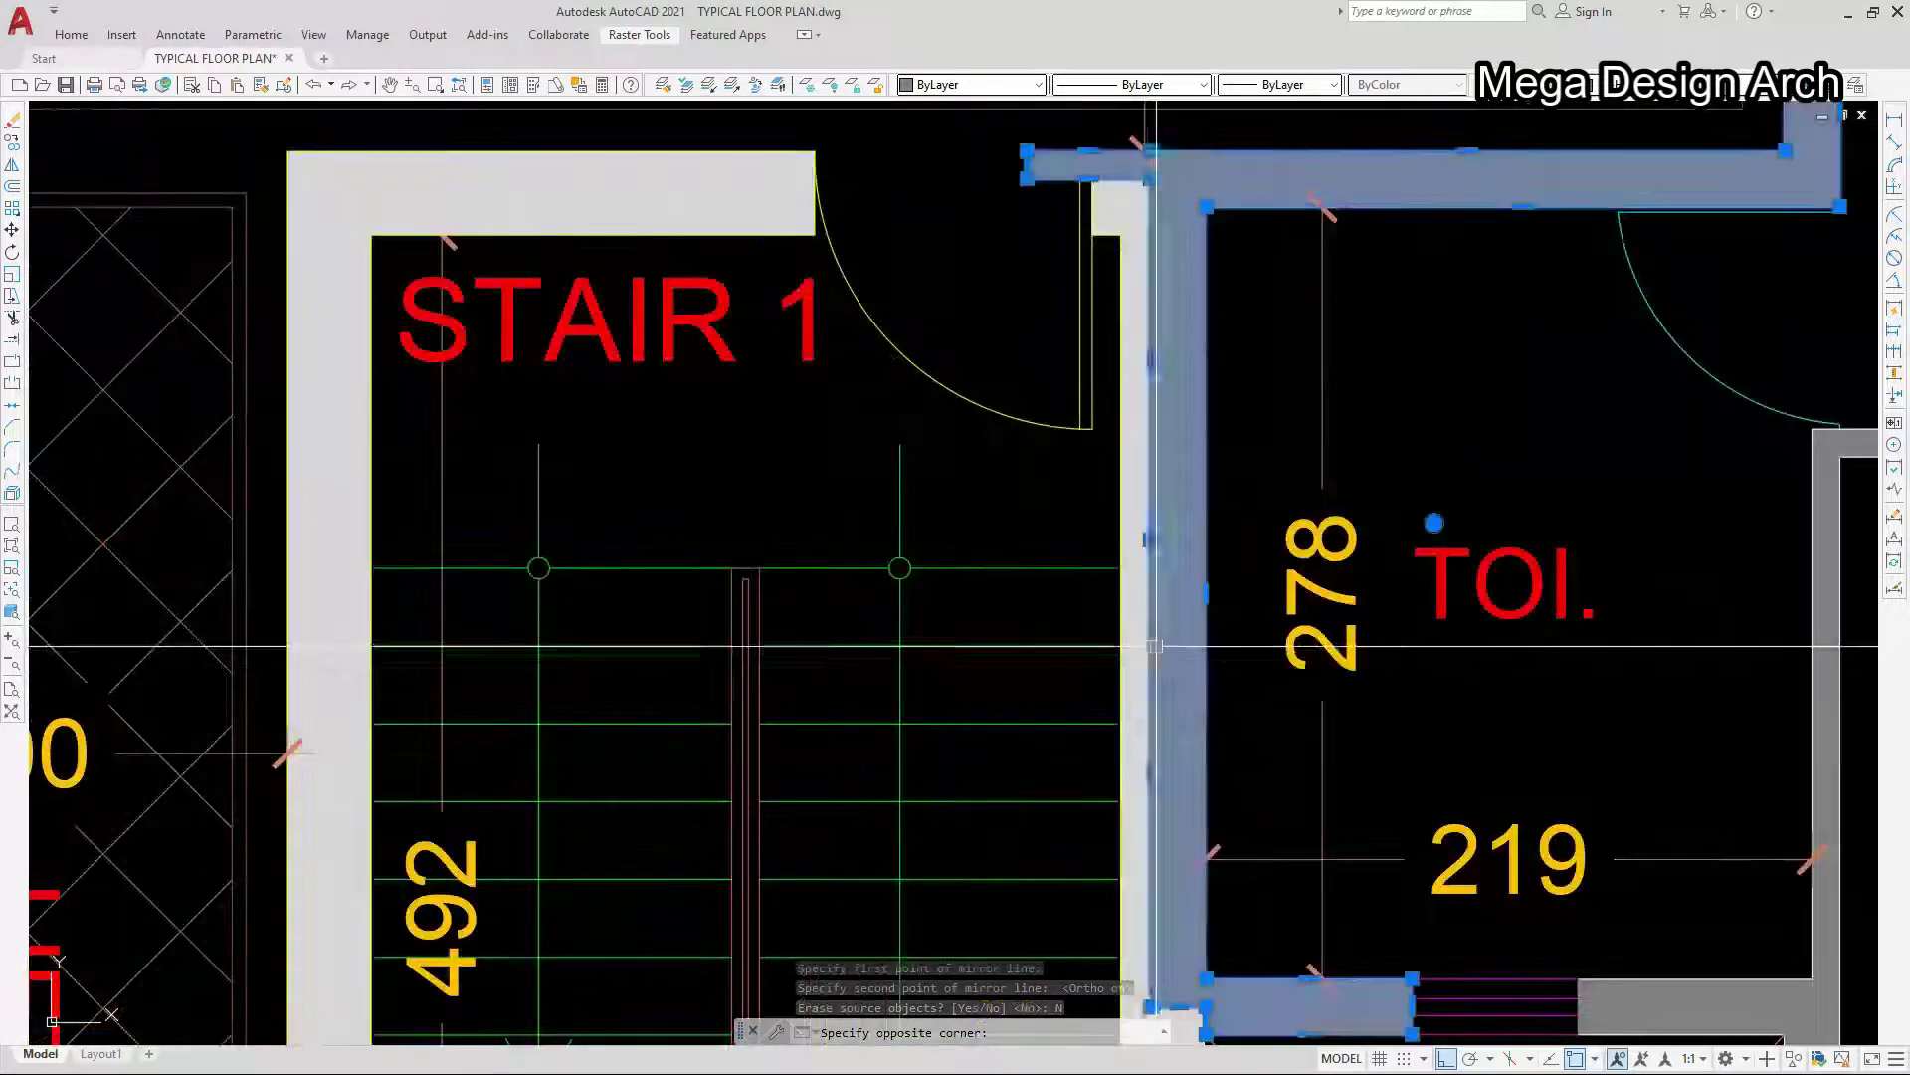
click(1159, 637)
click(1149, 541)
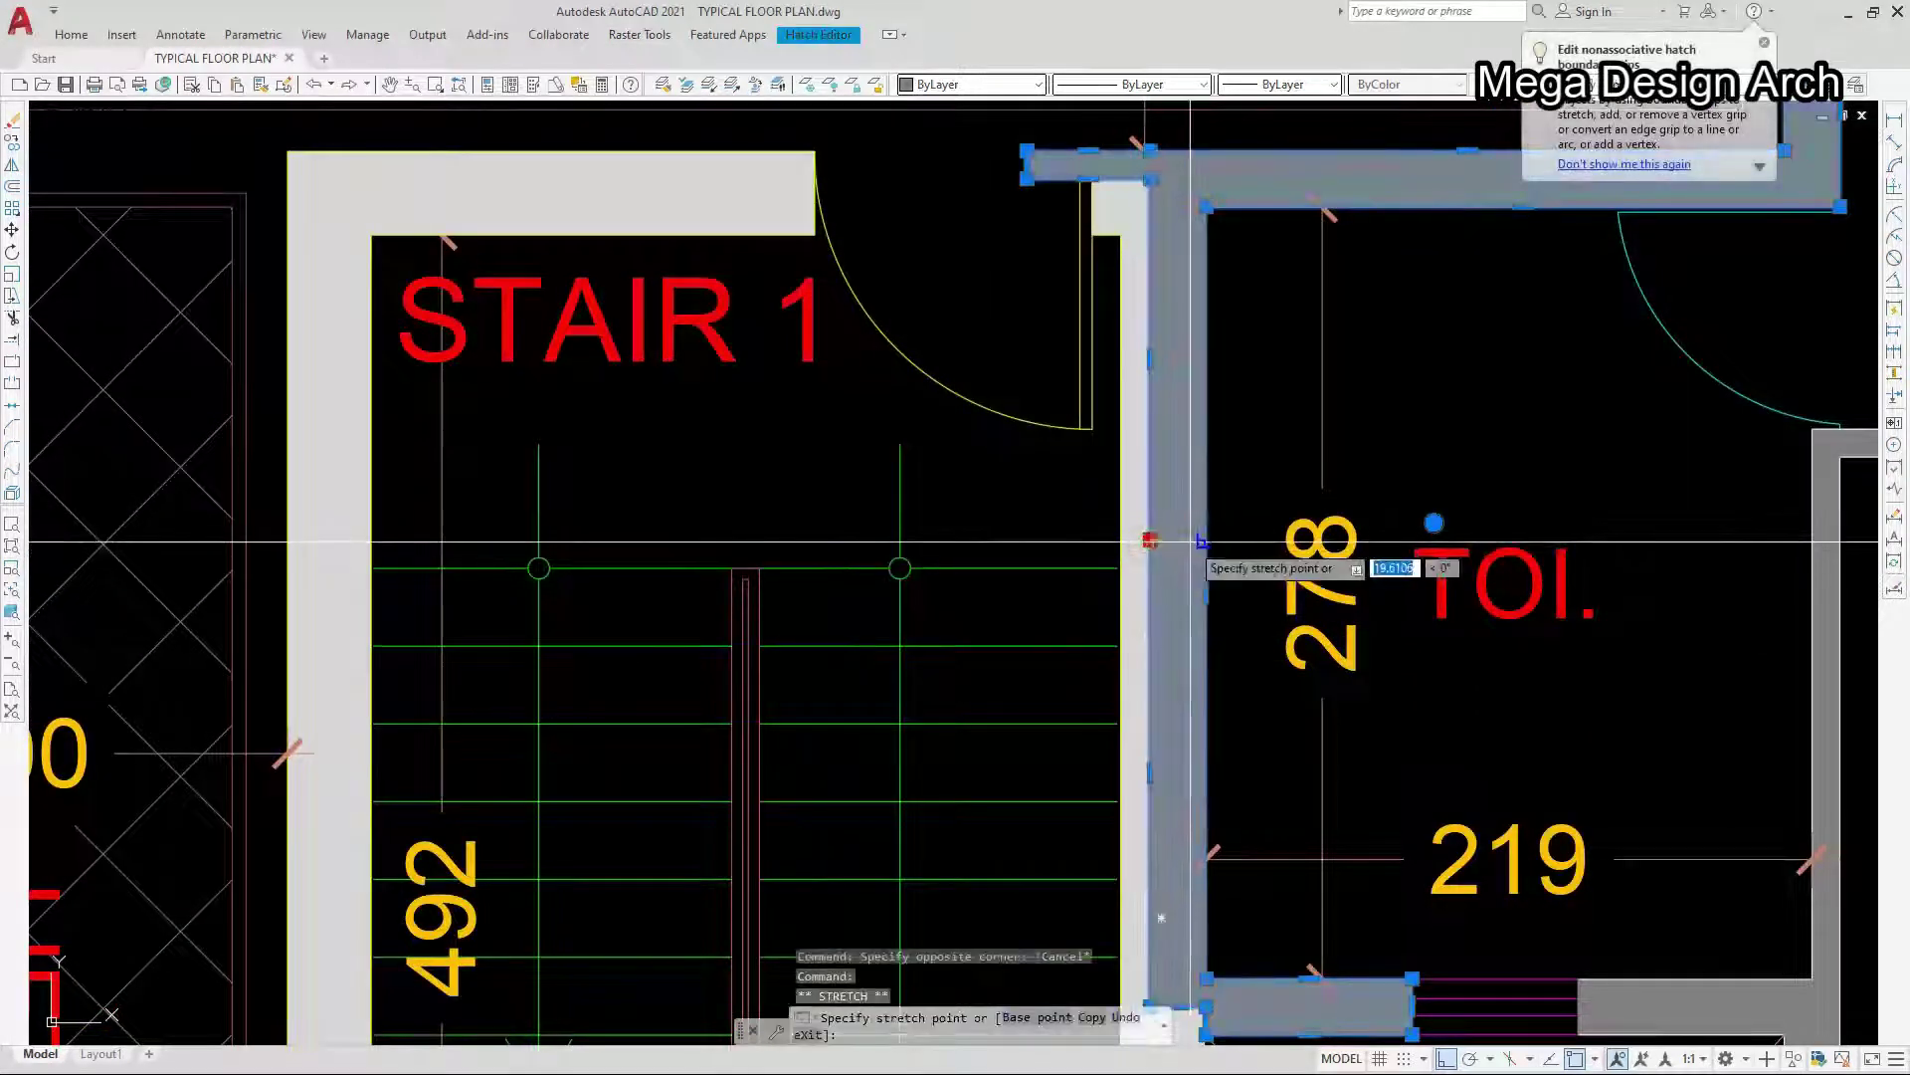
click(1200, 538)
- Stretch the hatch's remaining corridor-end and lower corner vertices to the same wall face, clearing the overlap with the Stair 1 wall
scroll(1164, 497, down, 2)
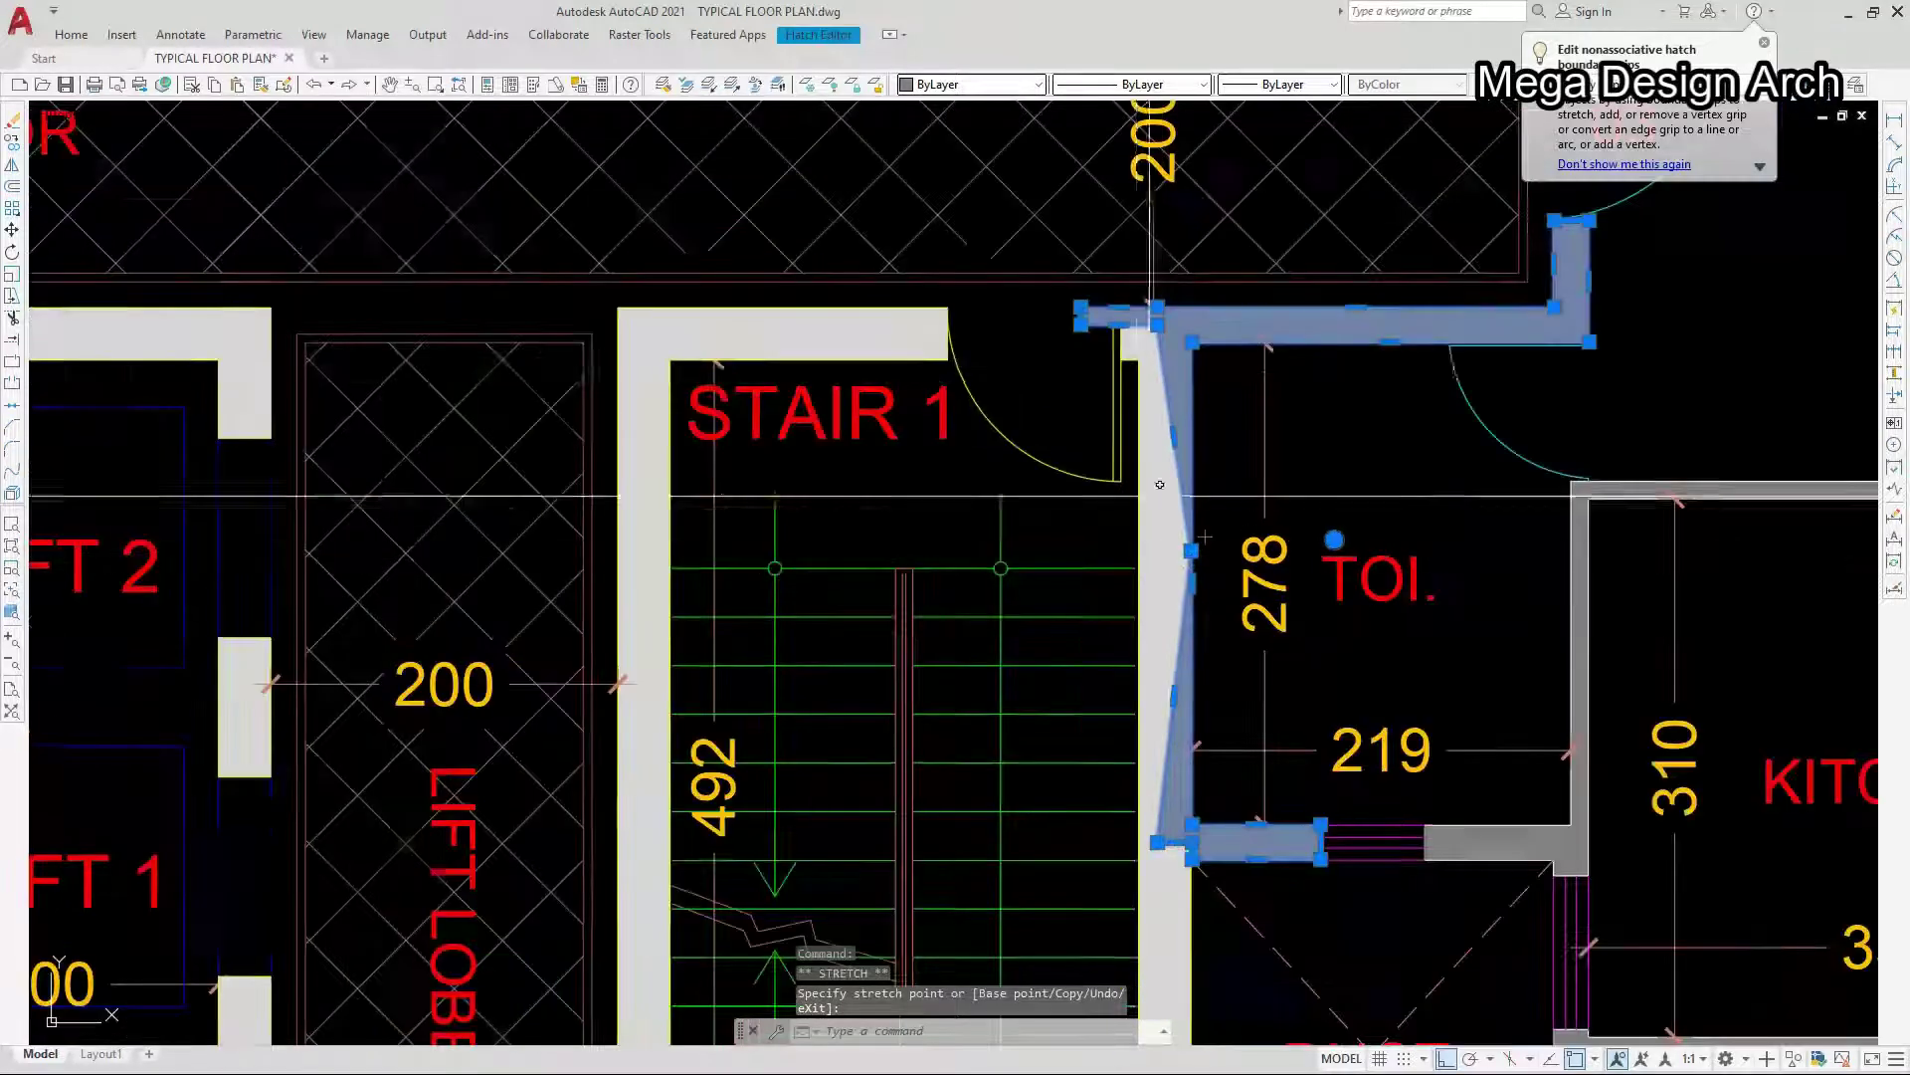
click(1157, 320)
click(1191, 324)
click(1081, 317)
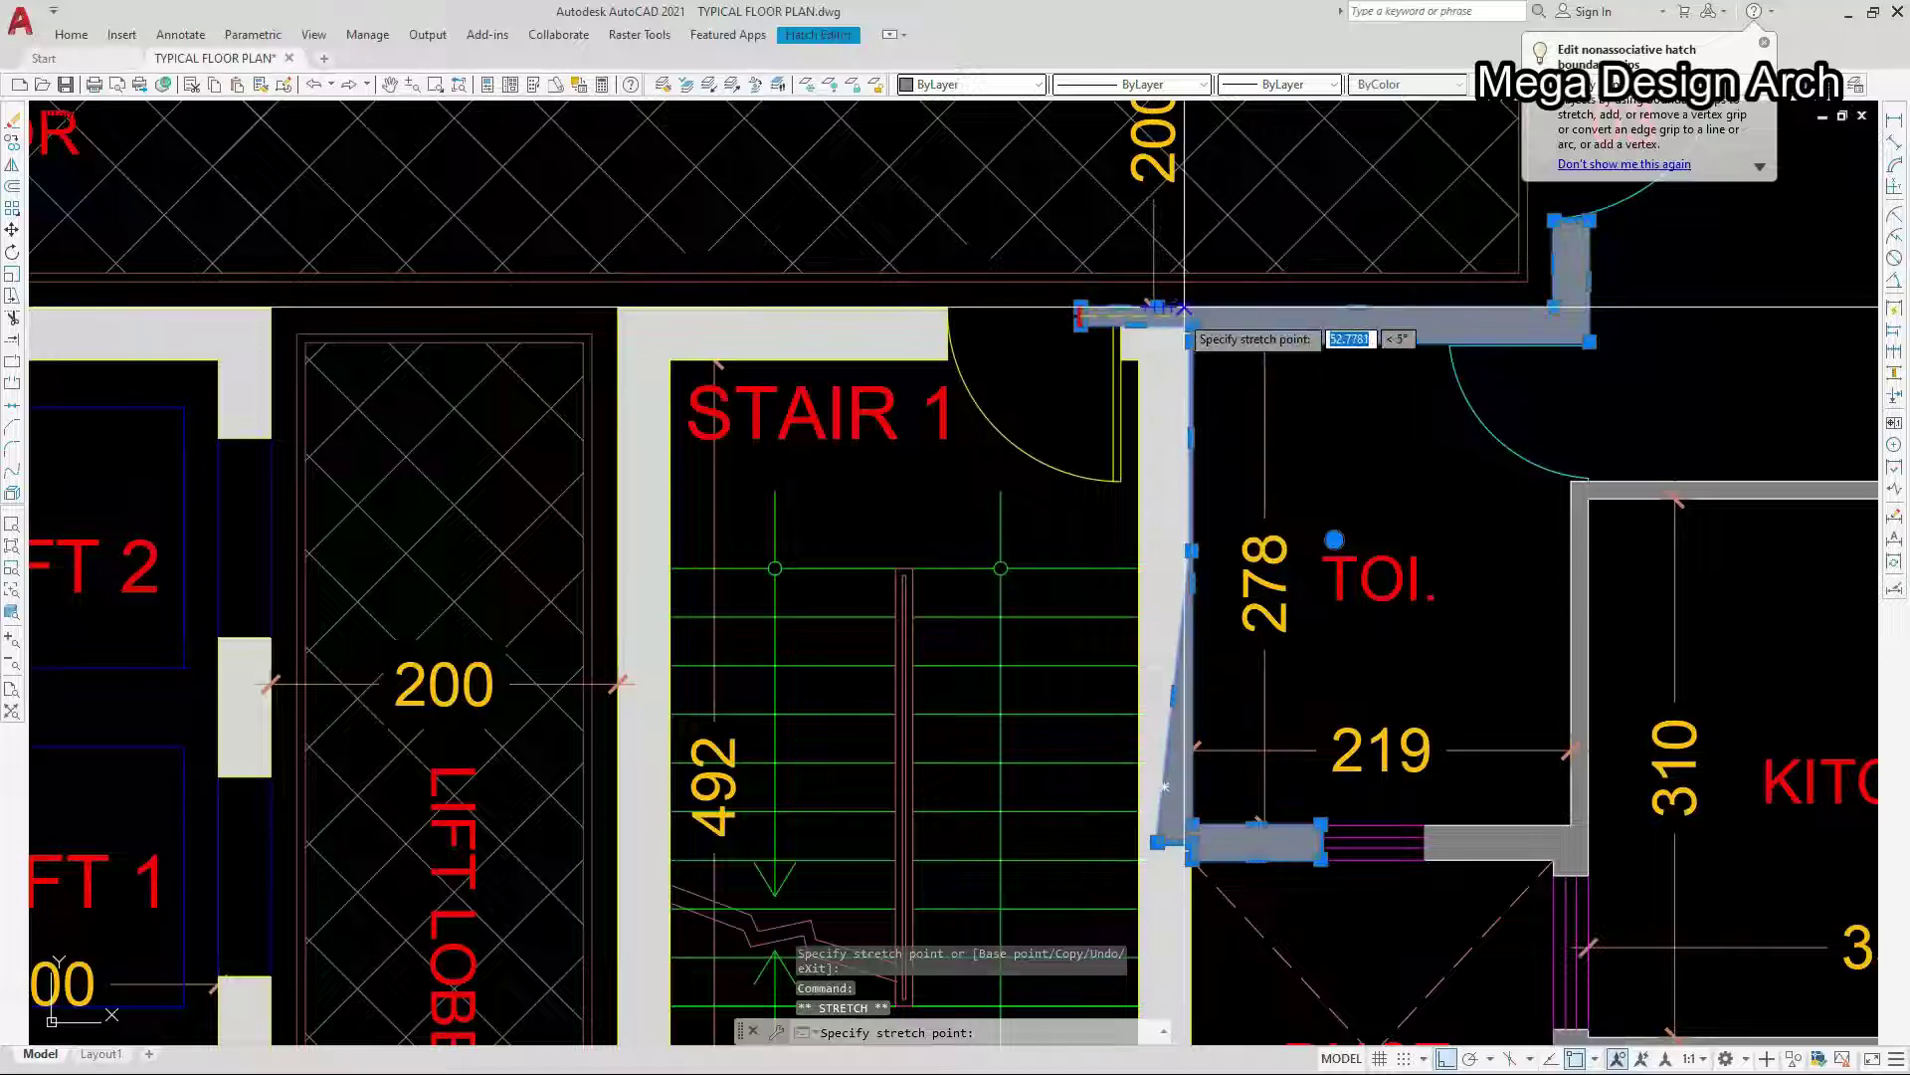
click(1191, 316)
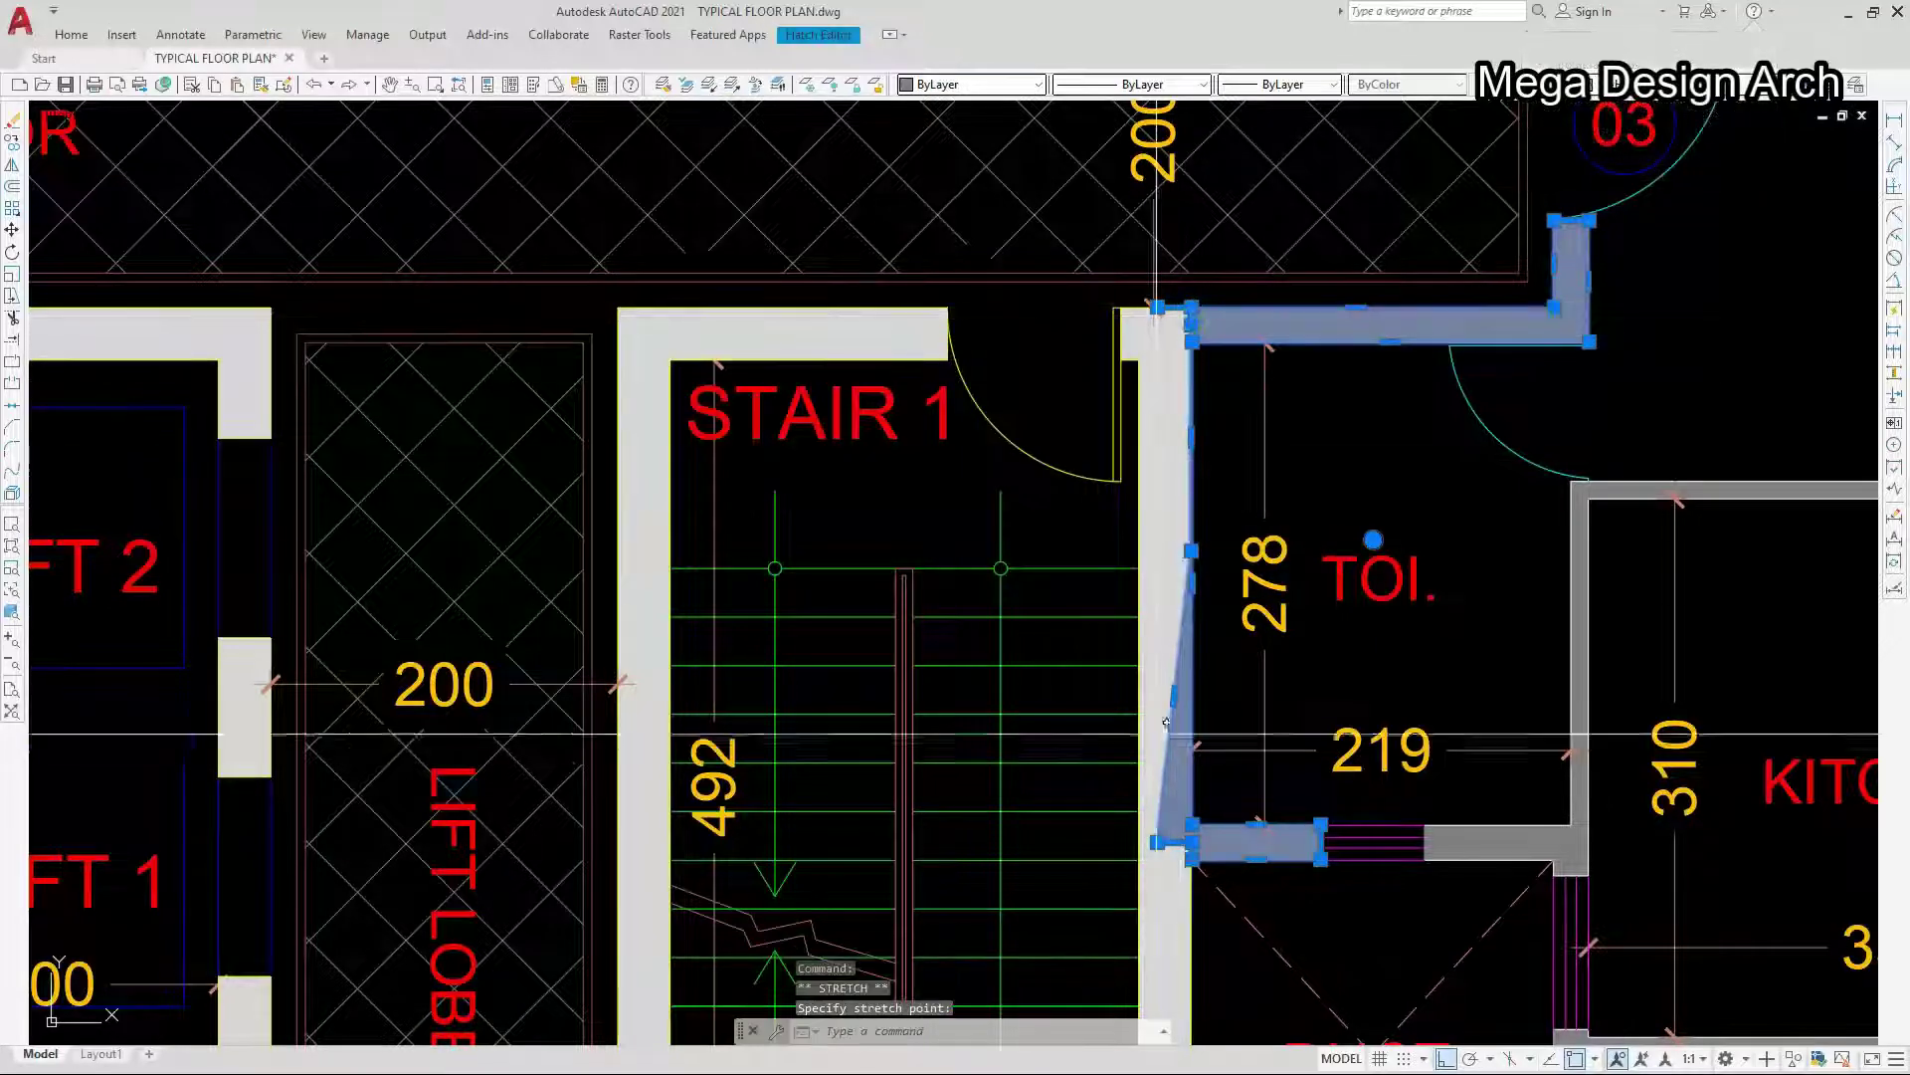
scroll(1161, 880, up, 2)
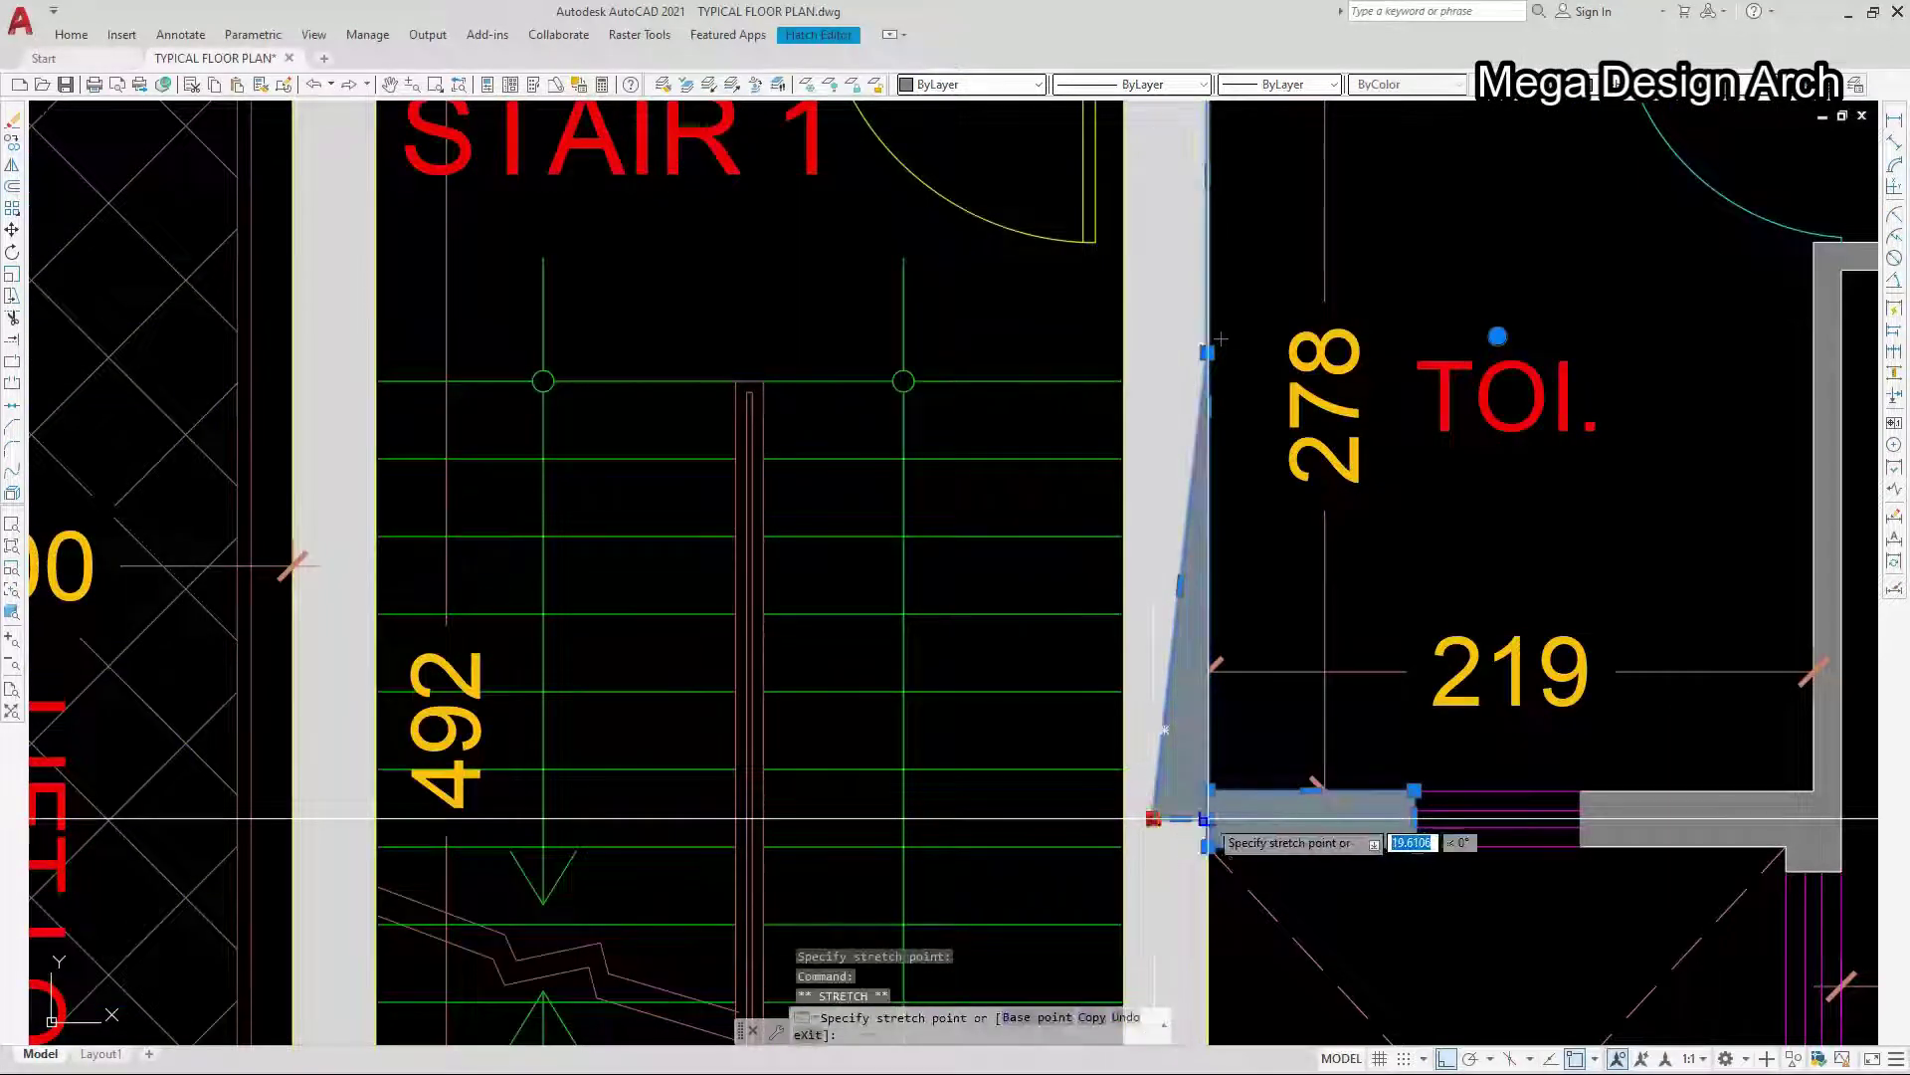
scroll(1202, 826, down, 2)
scroll(1184, 840, up, 5)
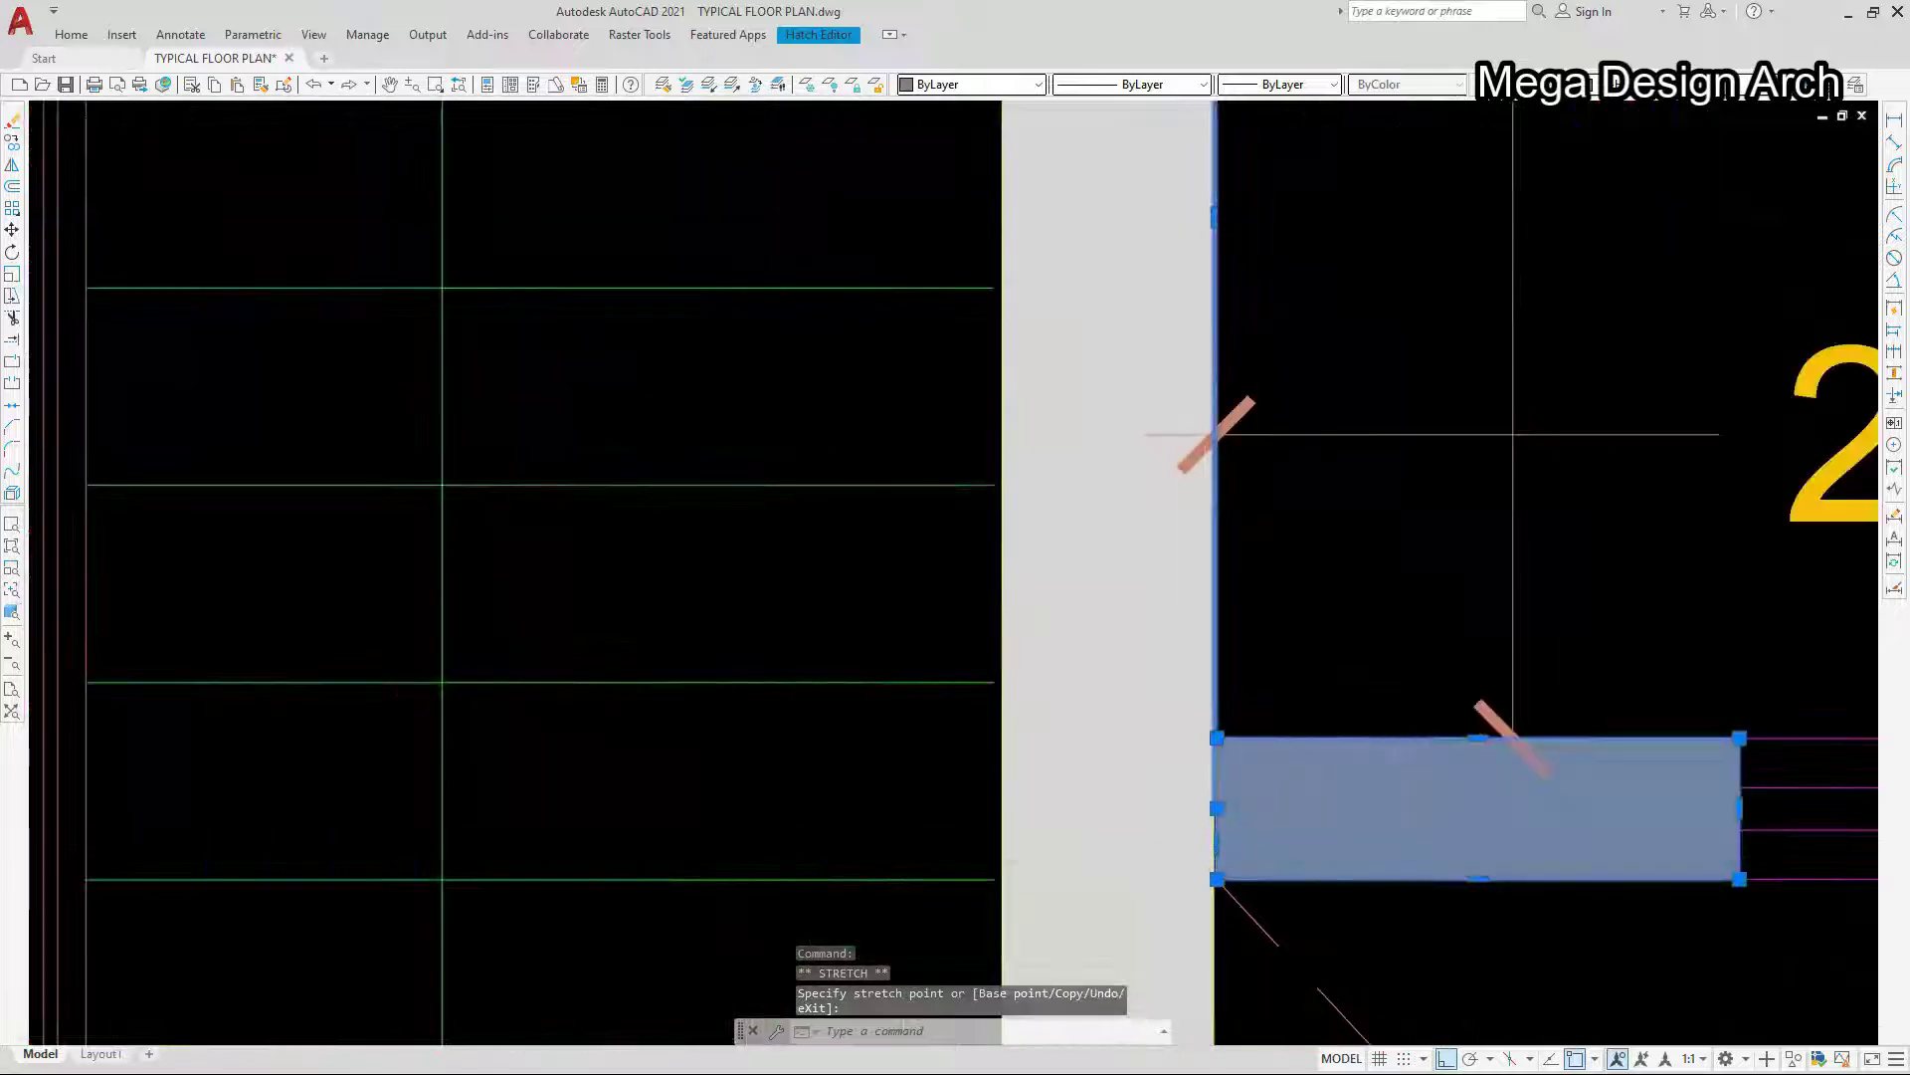
key(Escape)
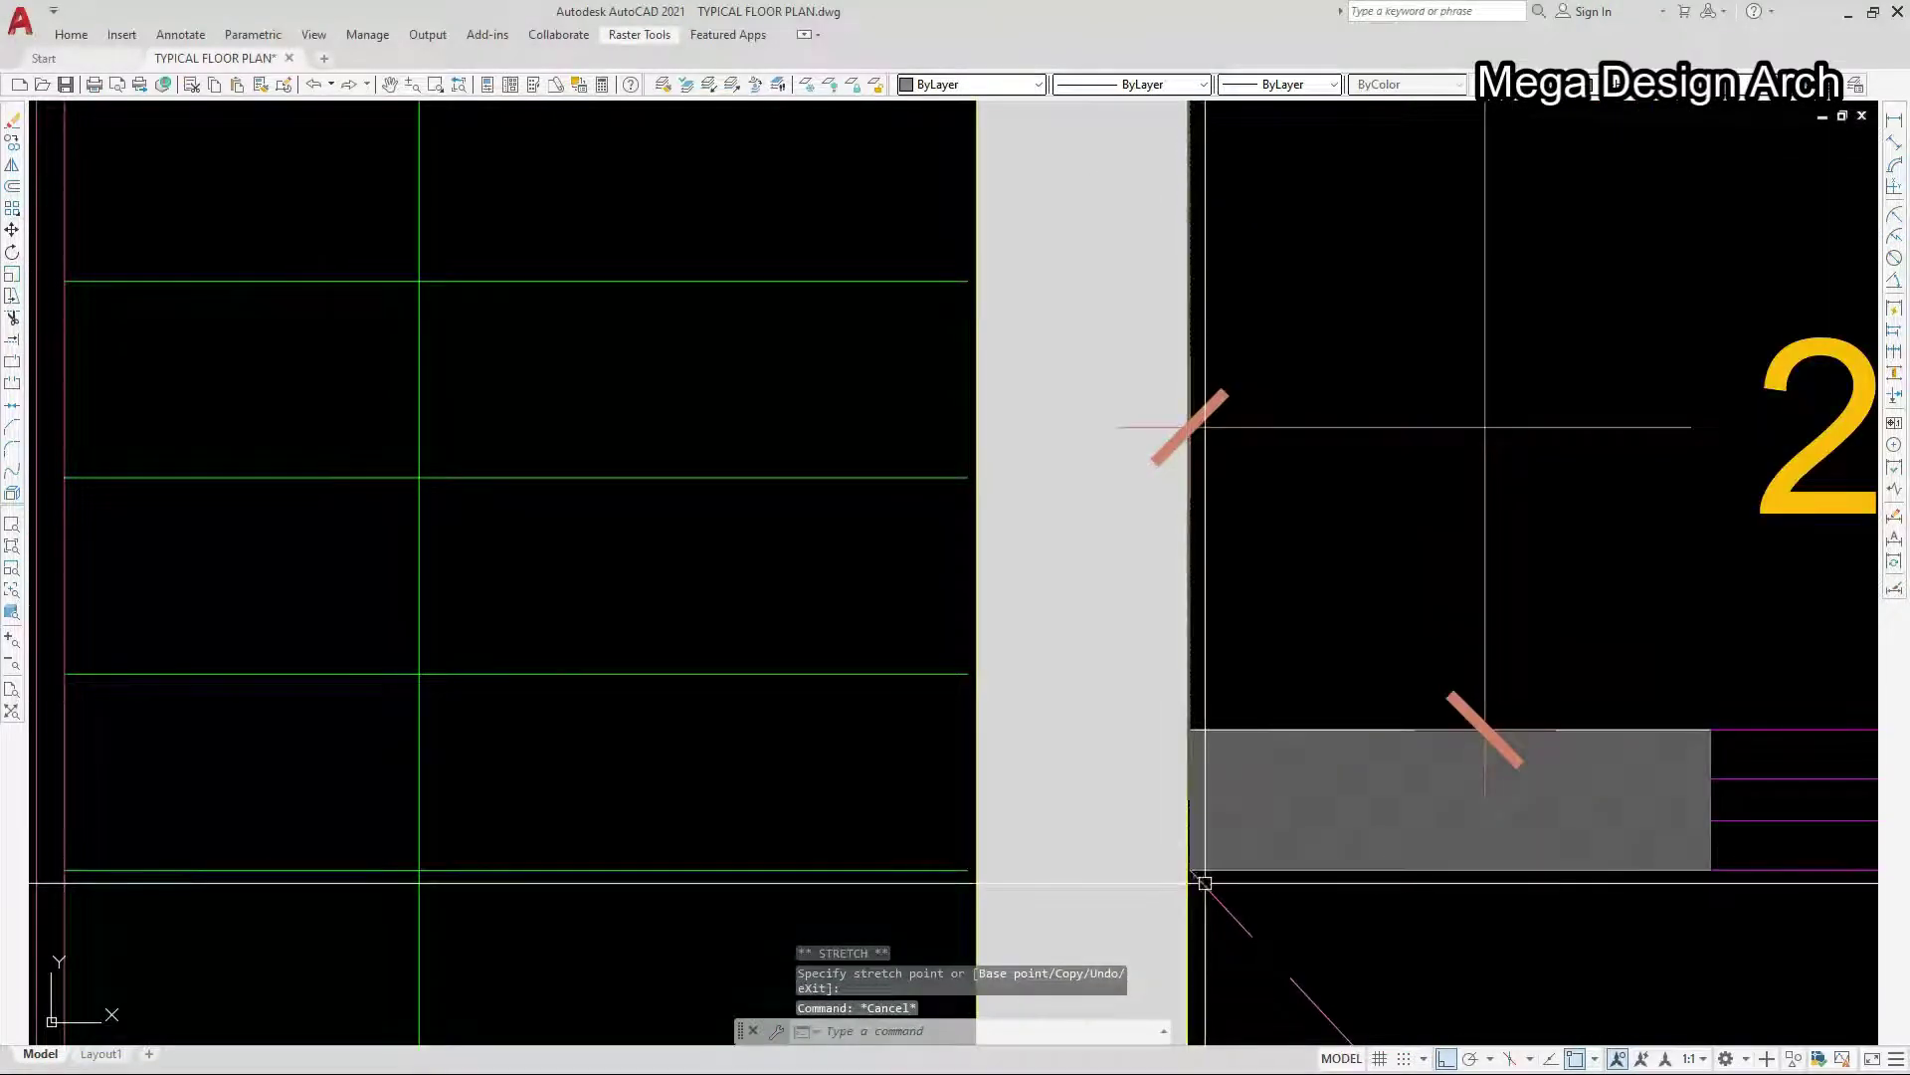
- Extend the toilet window wall's lower line to the Stair 1 wall and stretch the hatch's lower corner to meet it
scroll(1203, 883, up, 3)
text(ex)
key(Return)
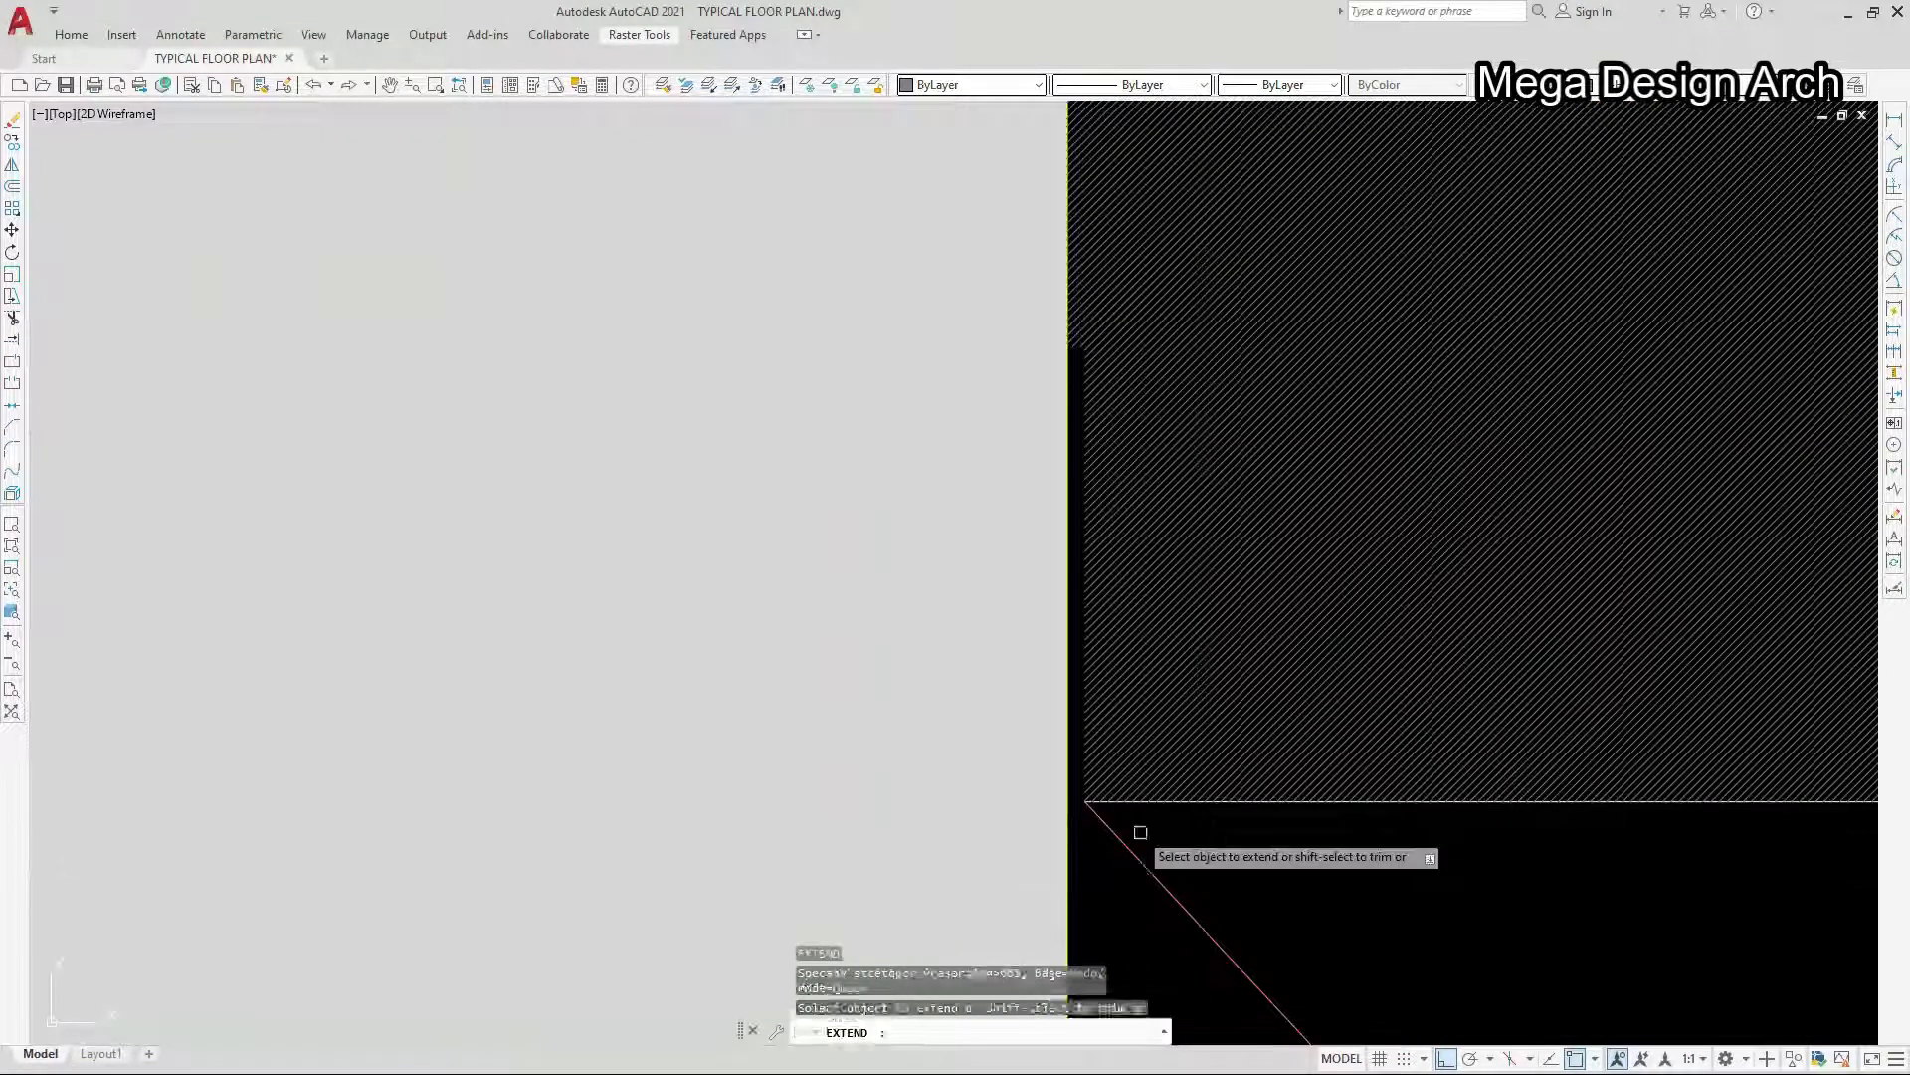
scroll(1116, 833, up, 1)
click(1108, 799)
key(Escape)
click(1049, 724)
click(1033, 751)
click(992, 751)
key(Escape)
scroll(1055, 807, down, 2)
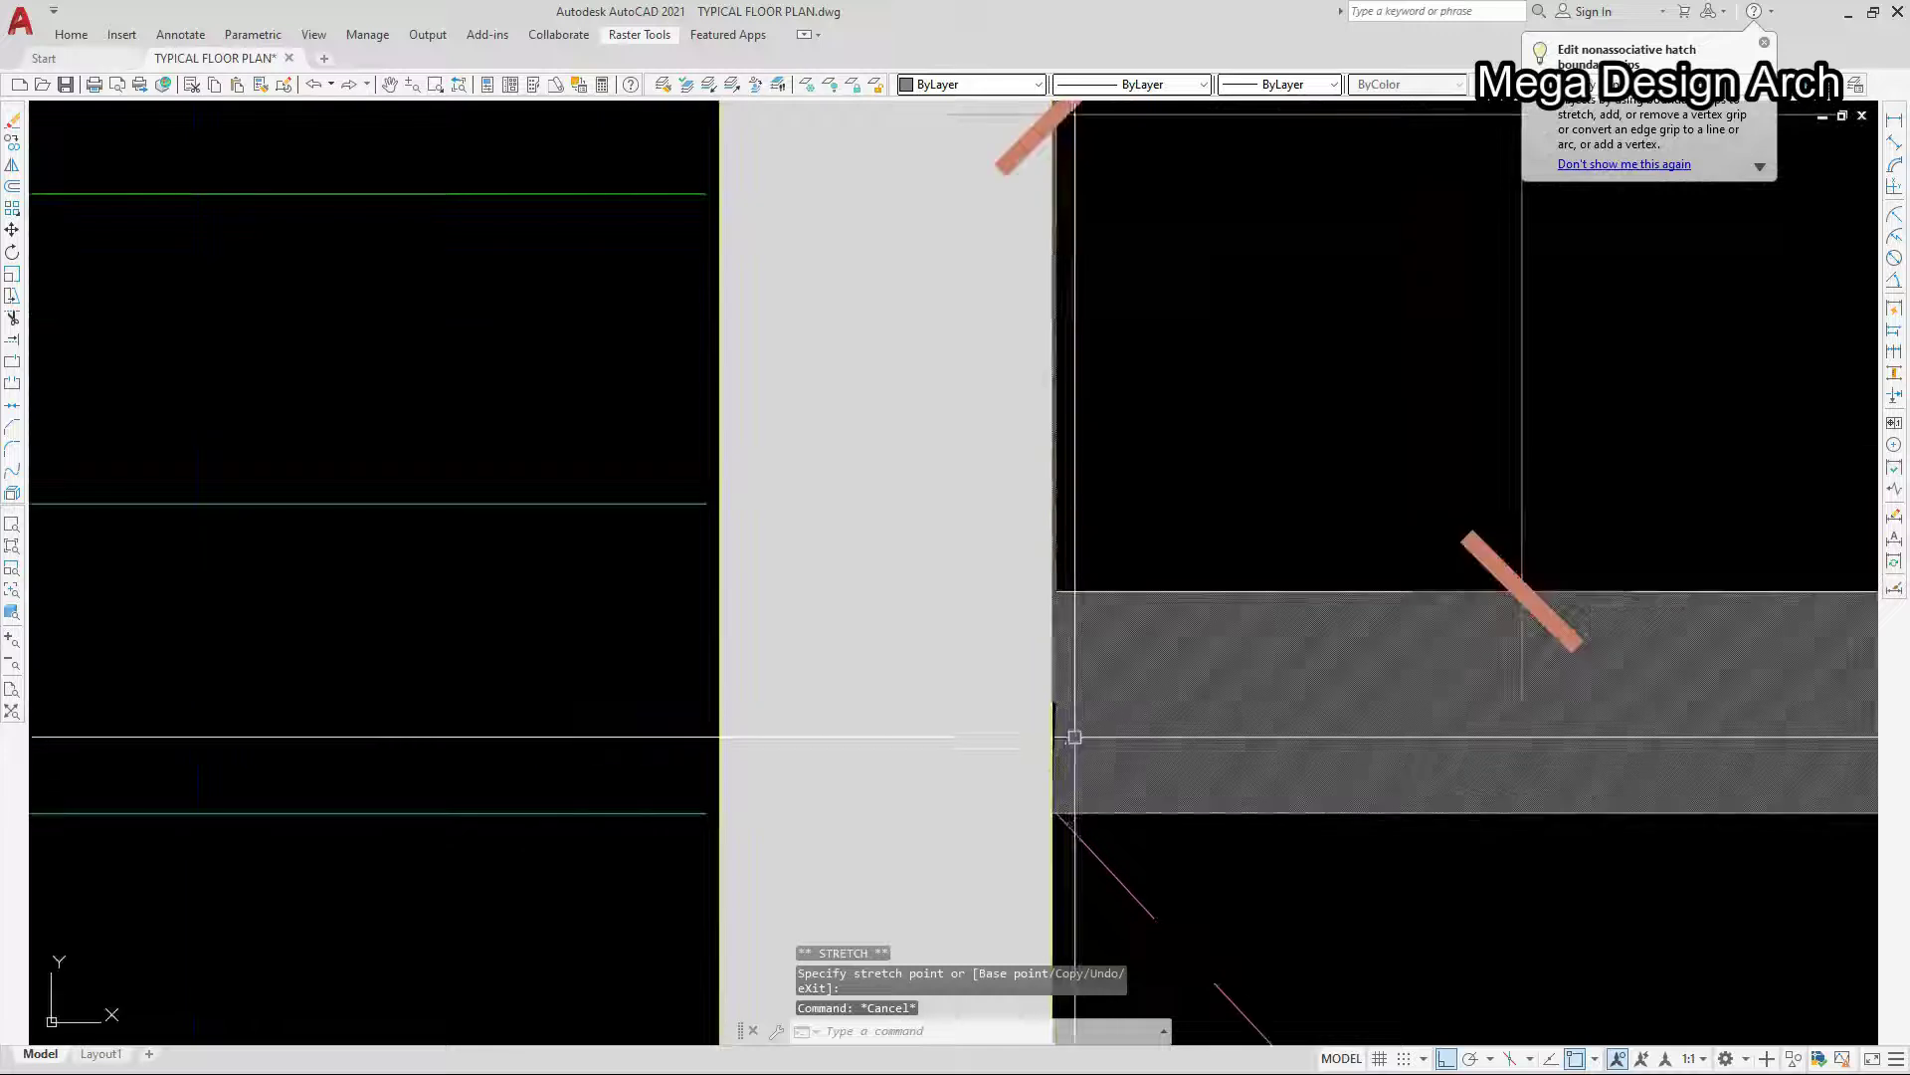
- Stretch the hatch vertex at the toilet window wall's upper edge onto the face of the Stair 1 wall
click(1086, 617)
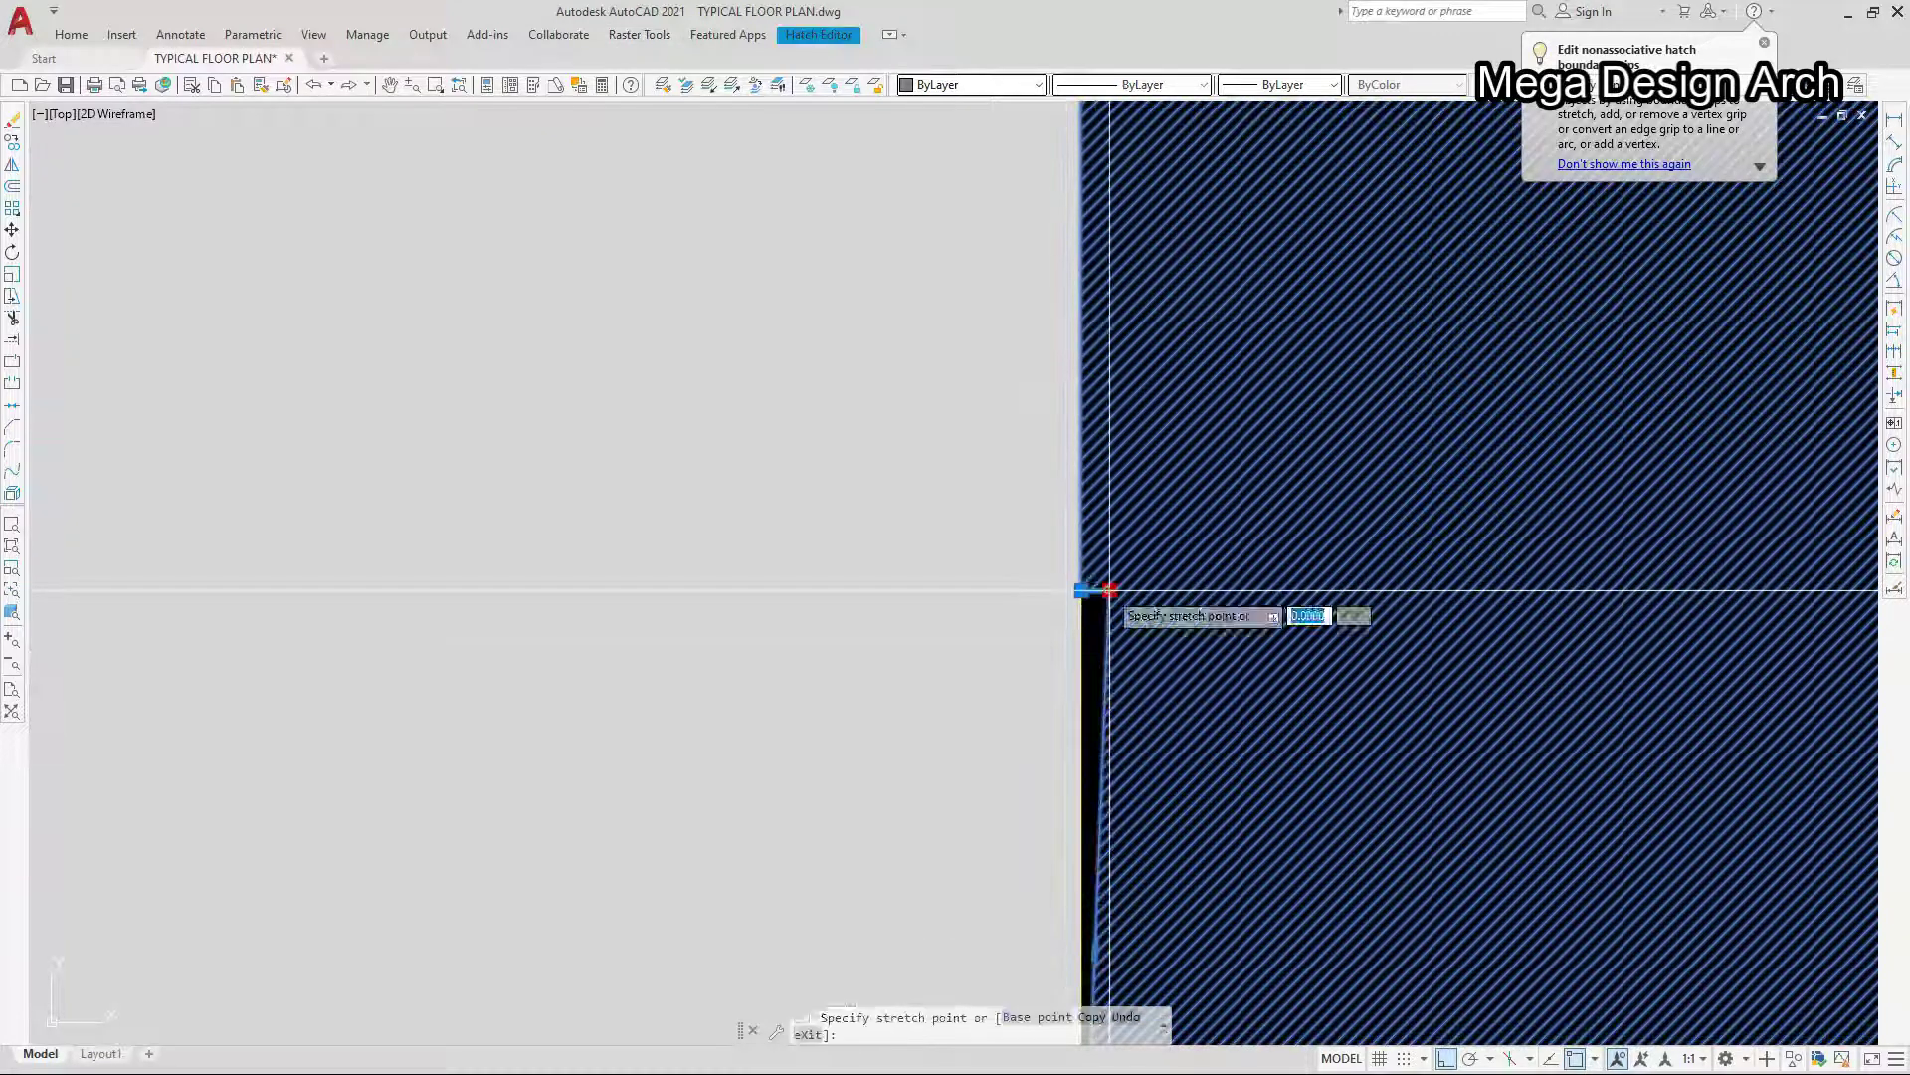
click(1109, 590)
click(1109, 590)
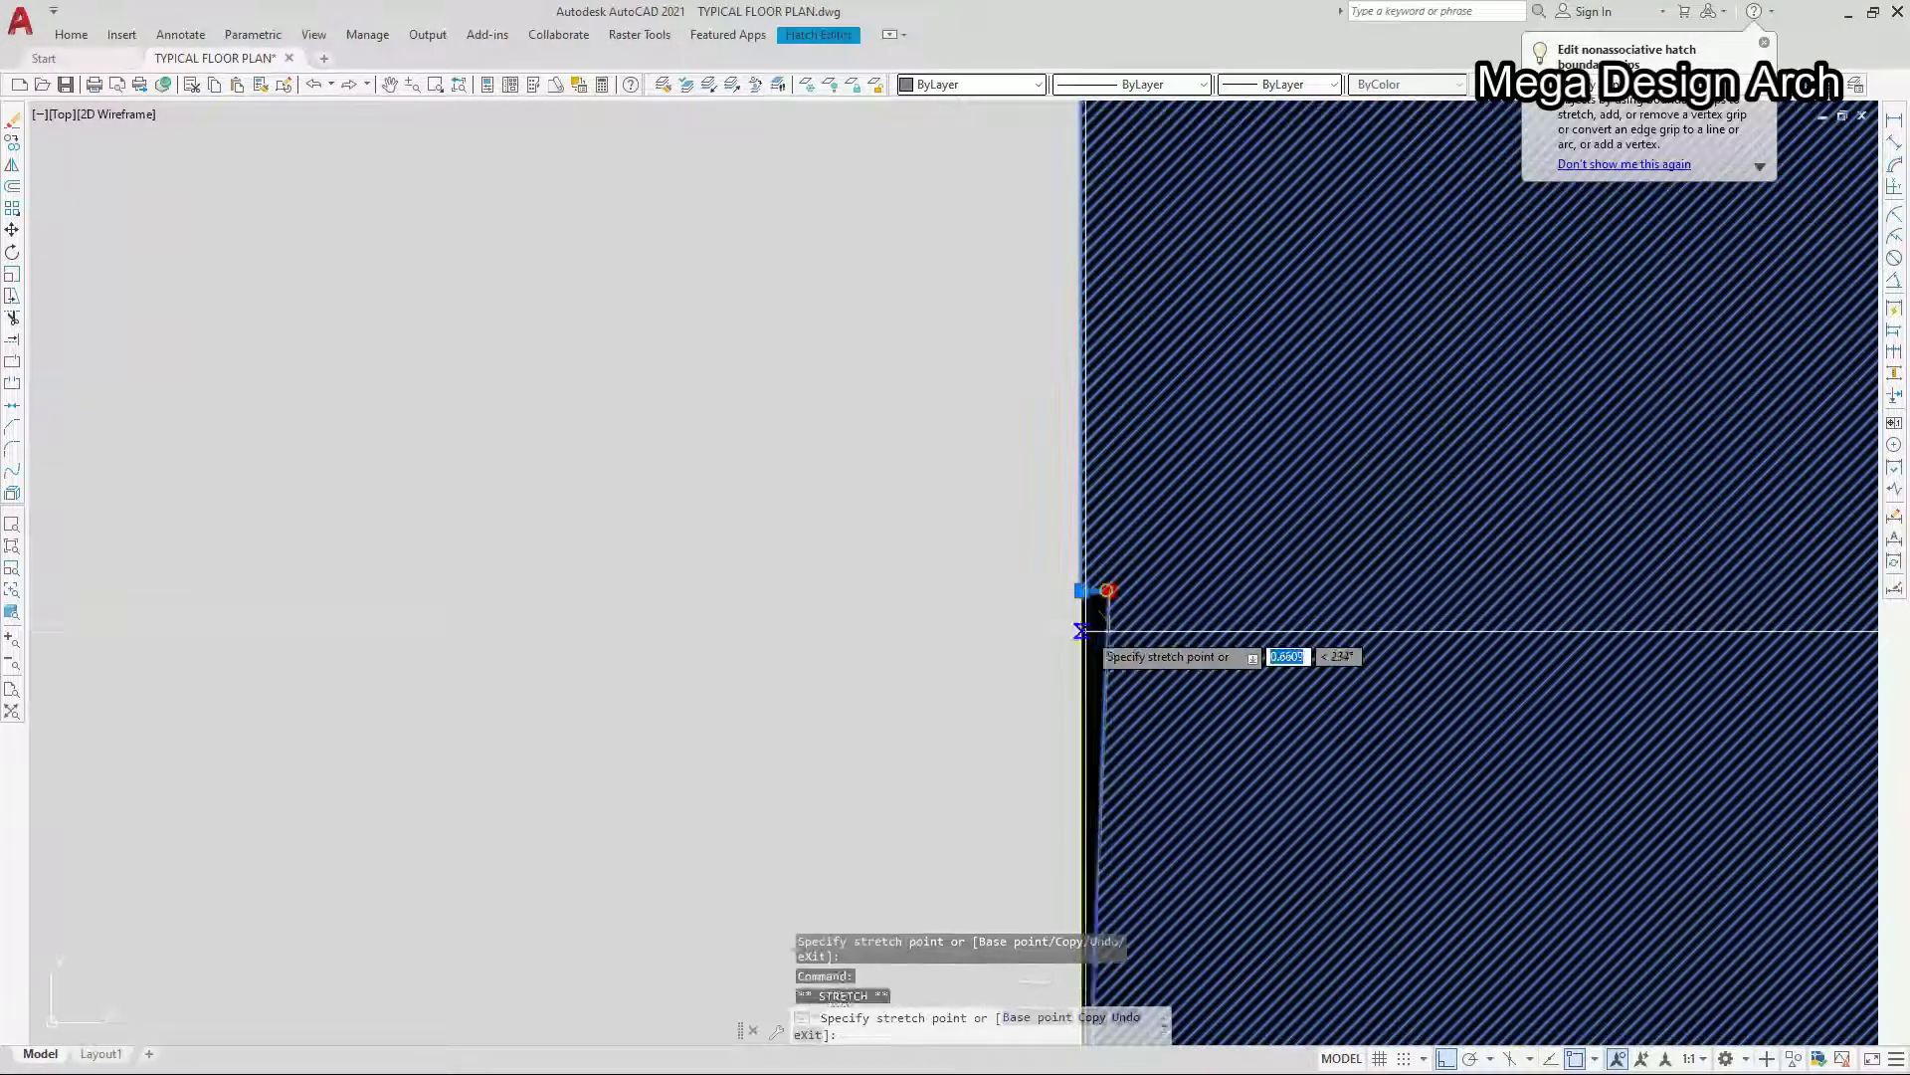
key(Escape)
- Check the wall junctions beside Stair 1, the DUCT and GAR. walls, and the overall mirrored half of the plan
scroll(1083, 645, down, 10)
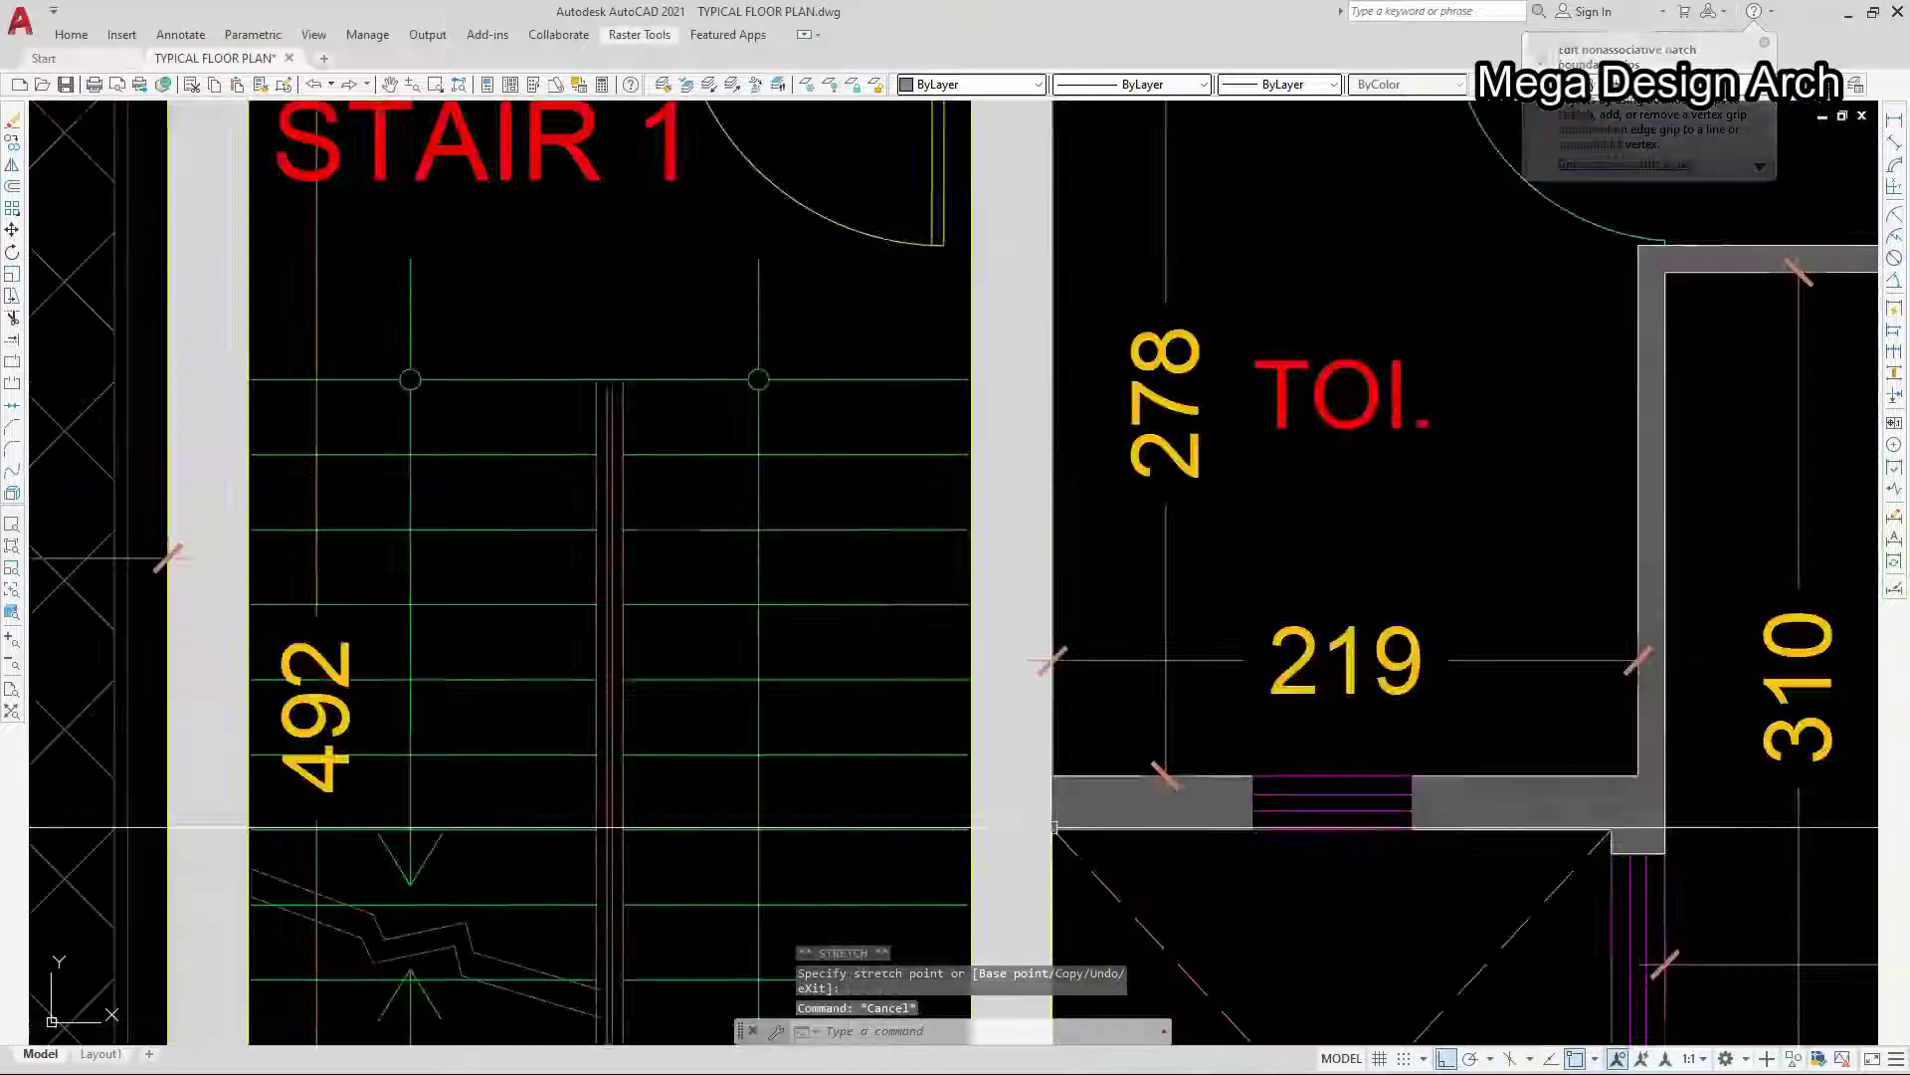
scroll(1060, 375, up, 6)
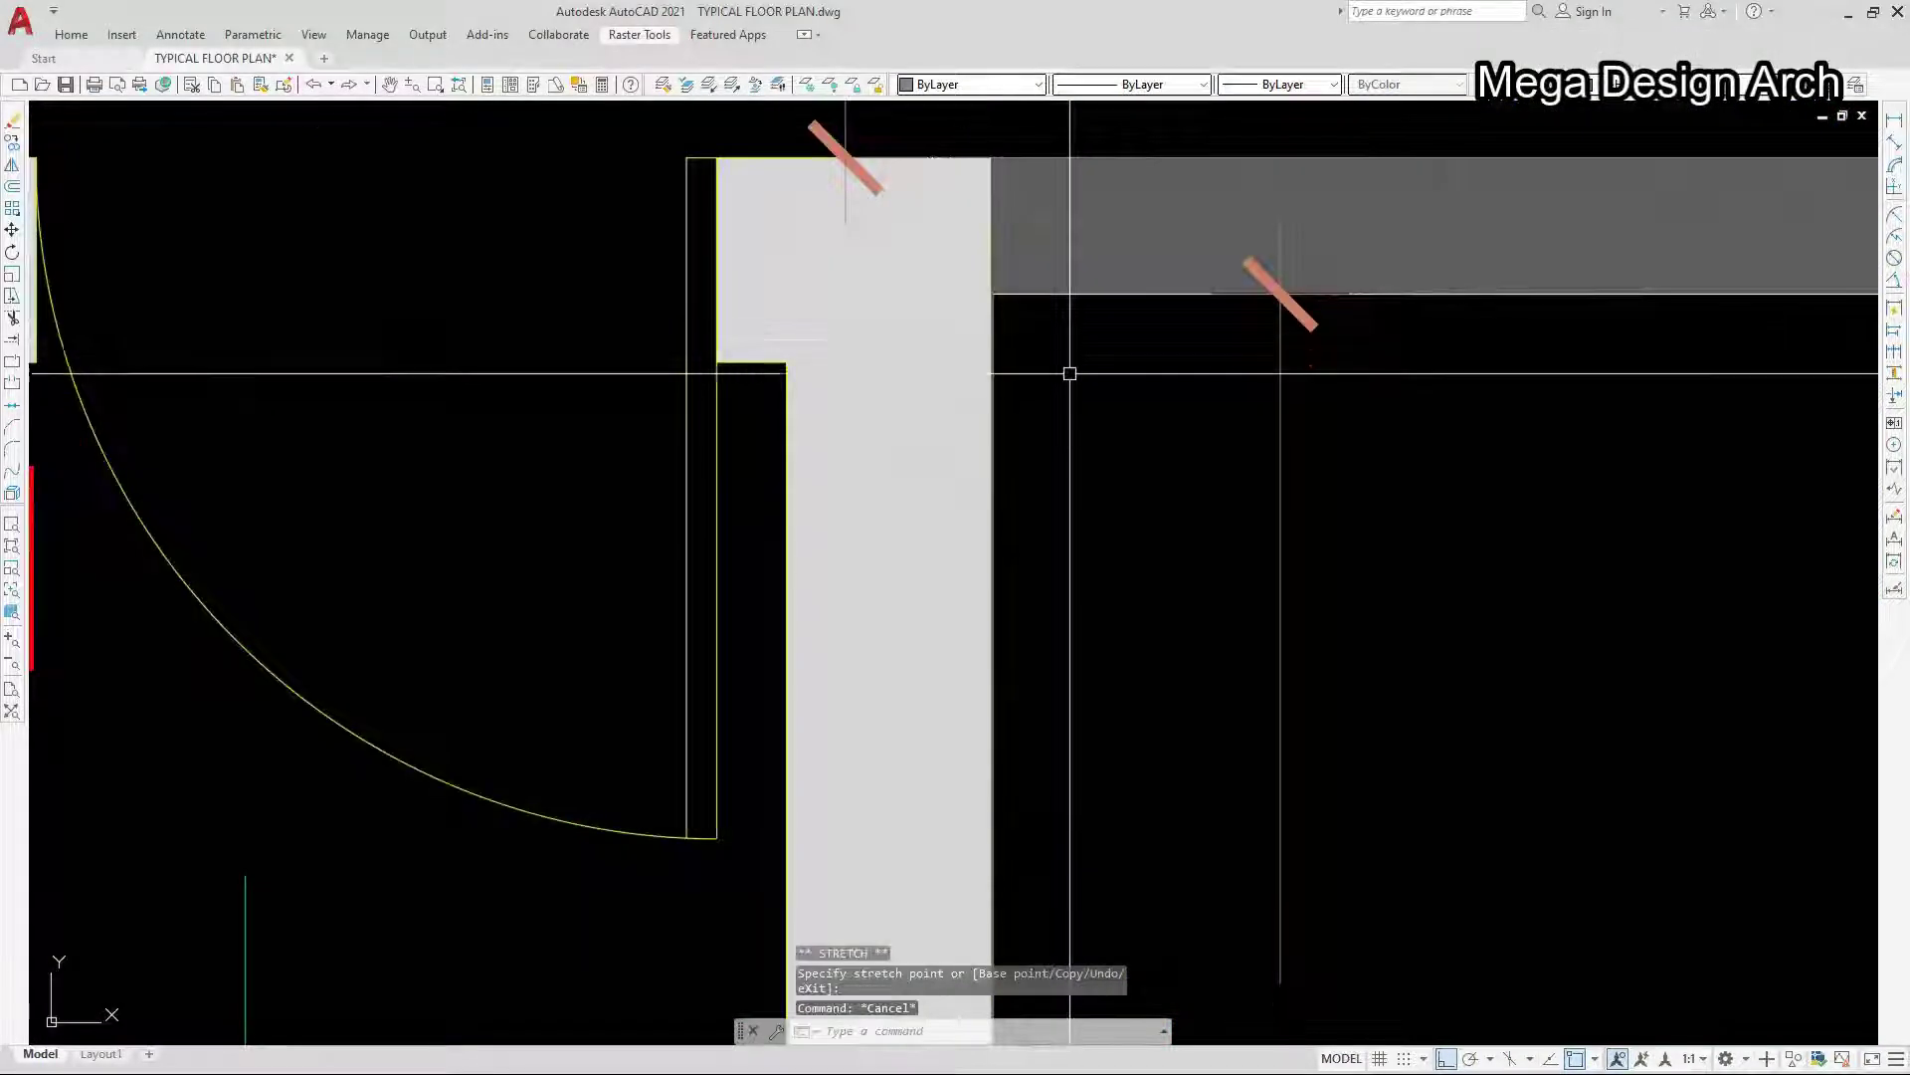
scroll(1070, 358, down, 4)
scroll(1075, 449, down, 6)
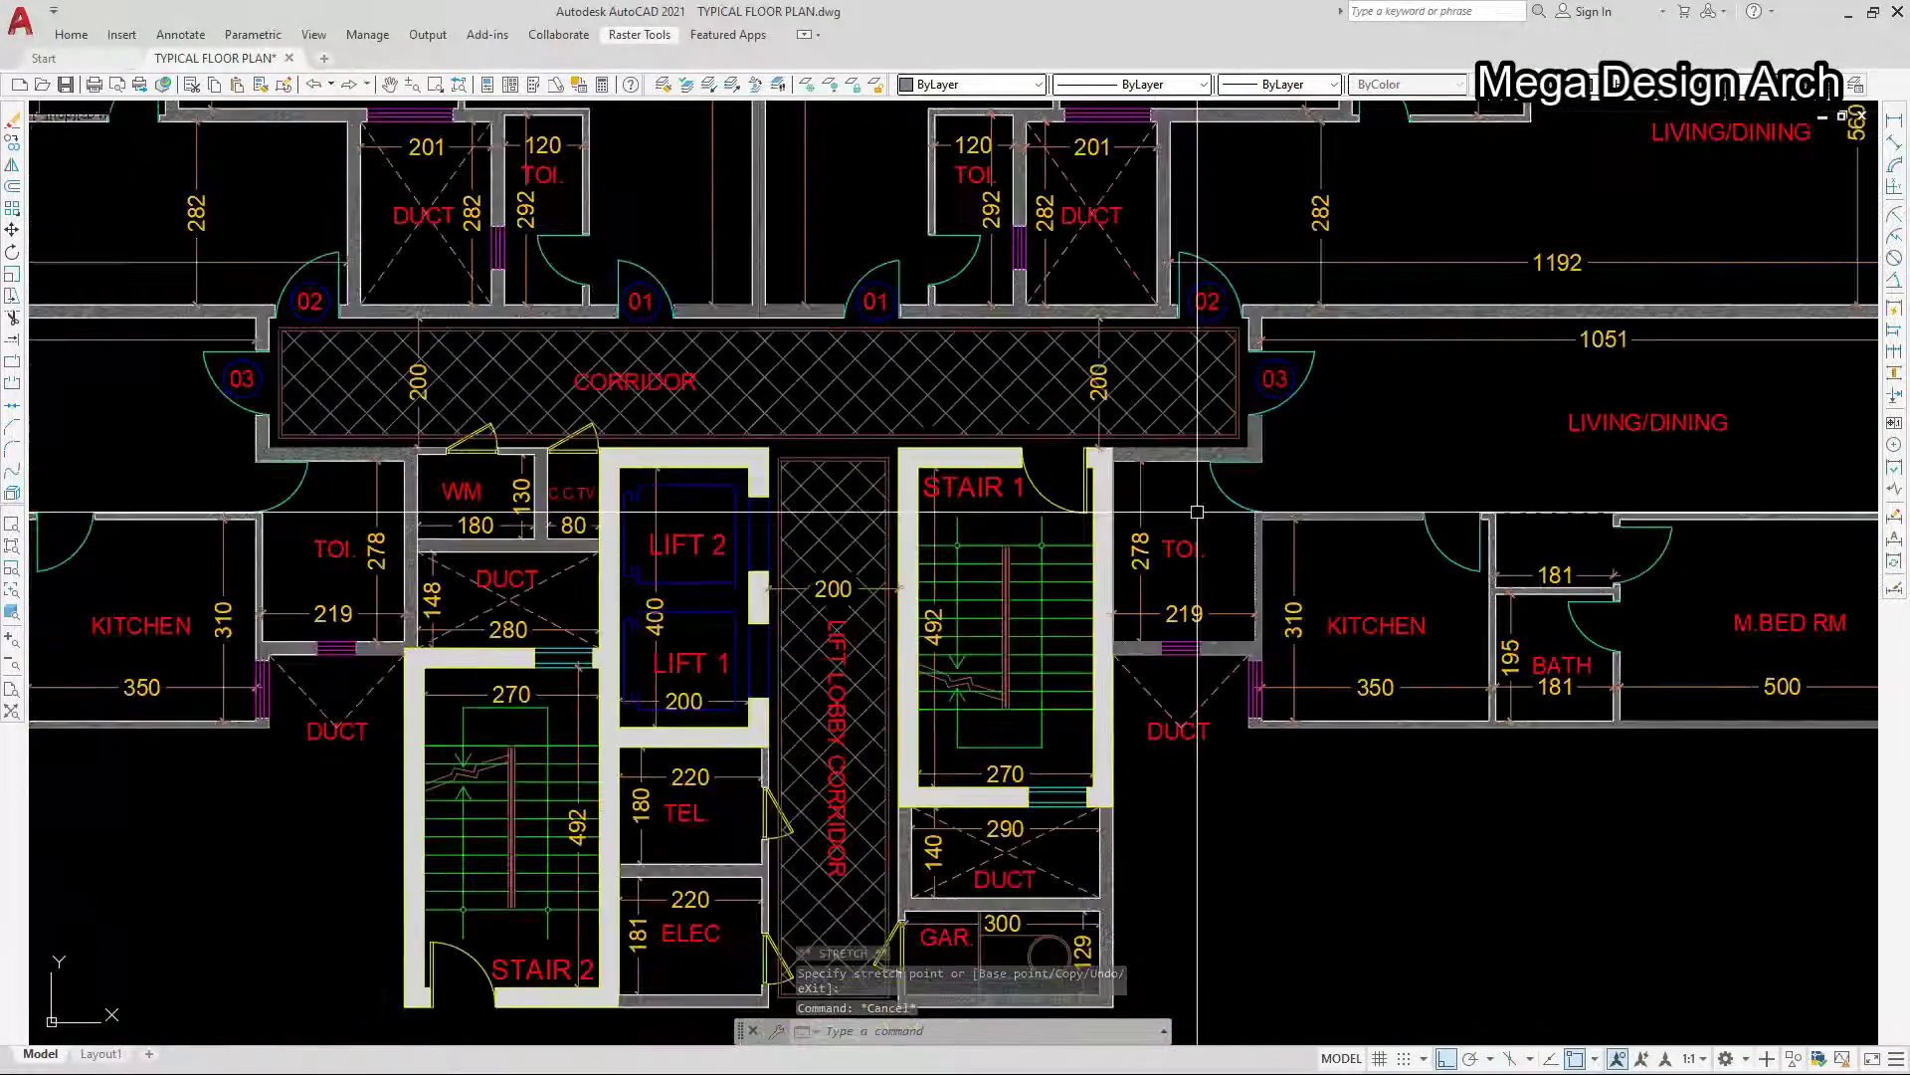
scroll(1197, 512, down, 2)
scroll(1171, 543, up, 6)
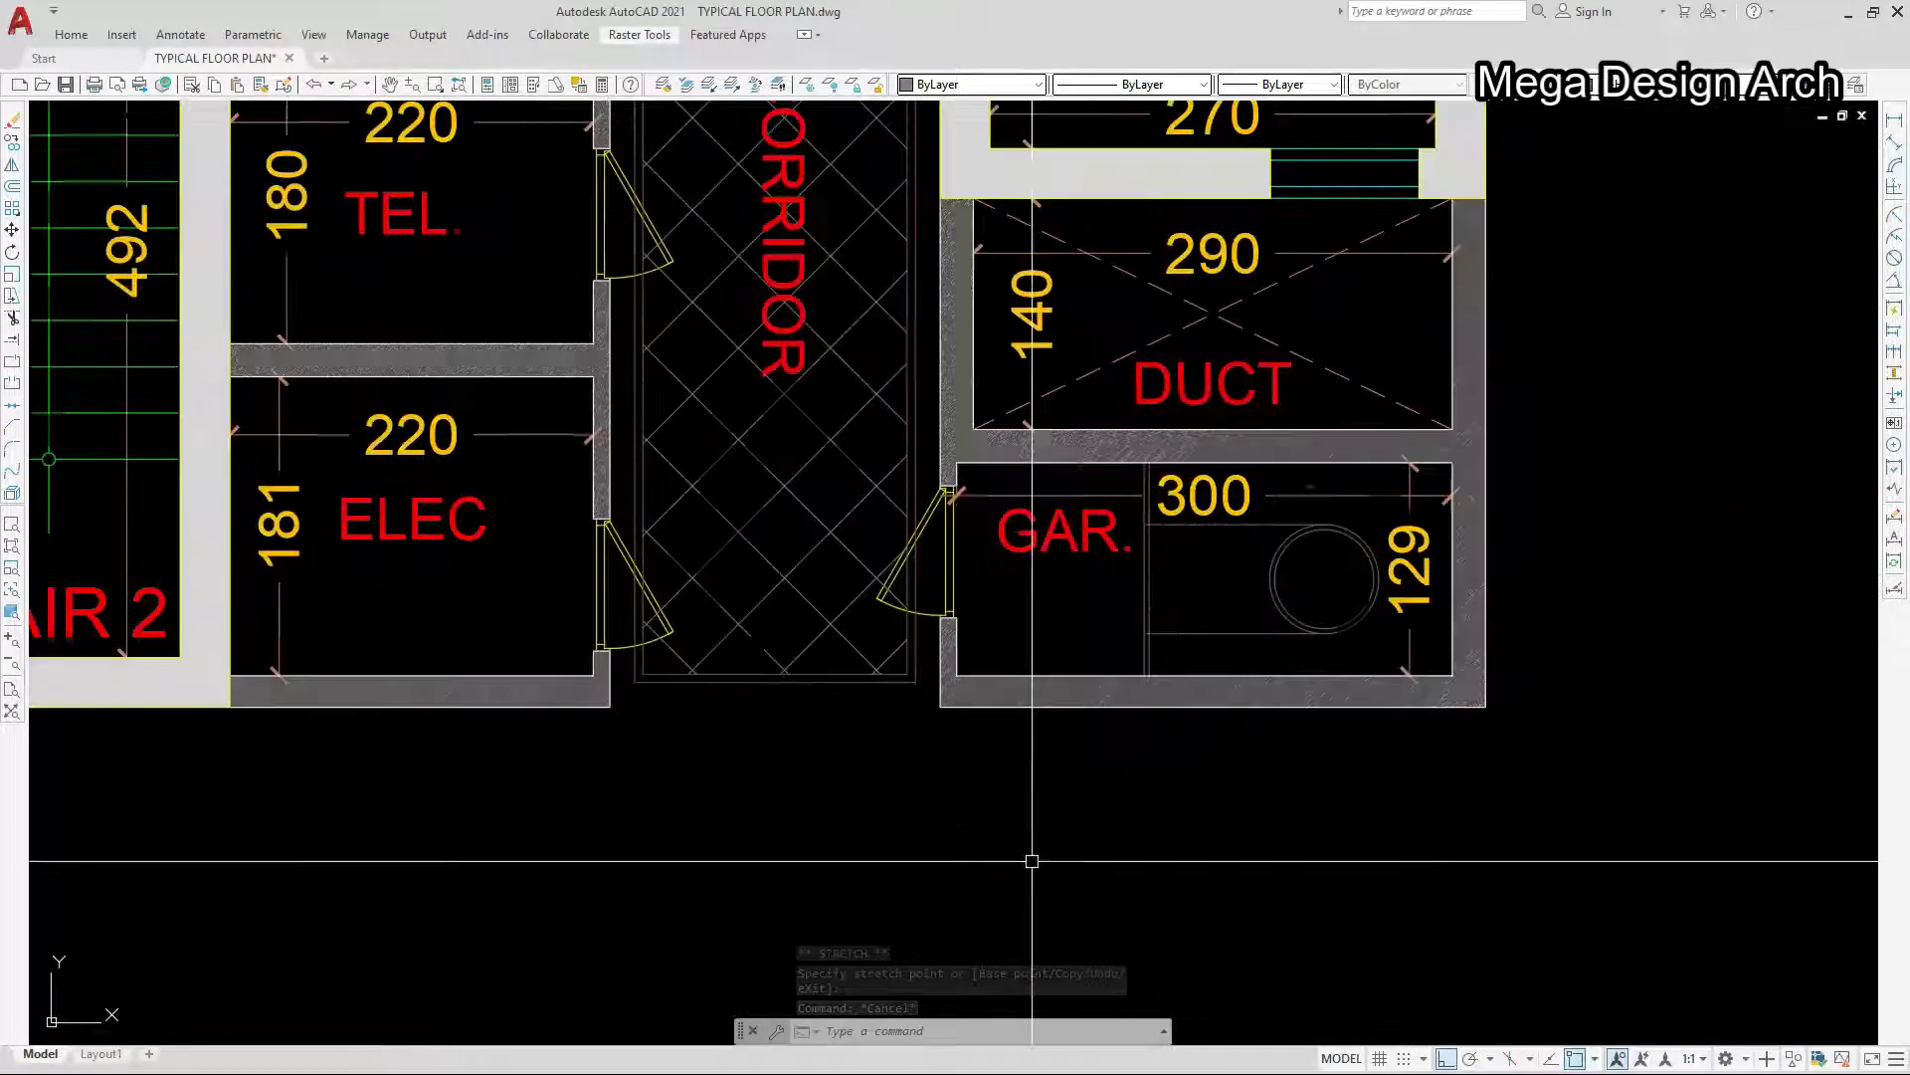
scroll(1045, 823, down, 8)
middle_drag(1113, 832, 1146, 844)
scroll(938, 572, up, 2)
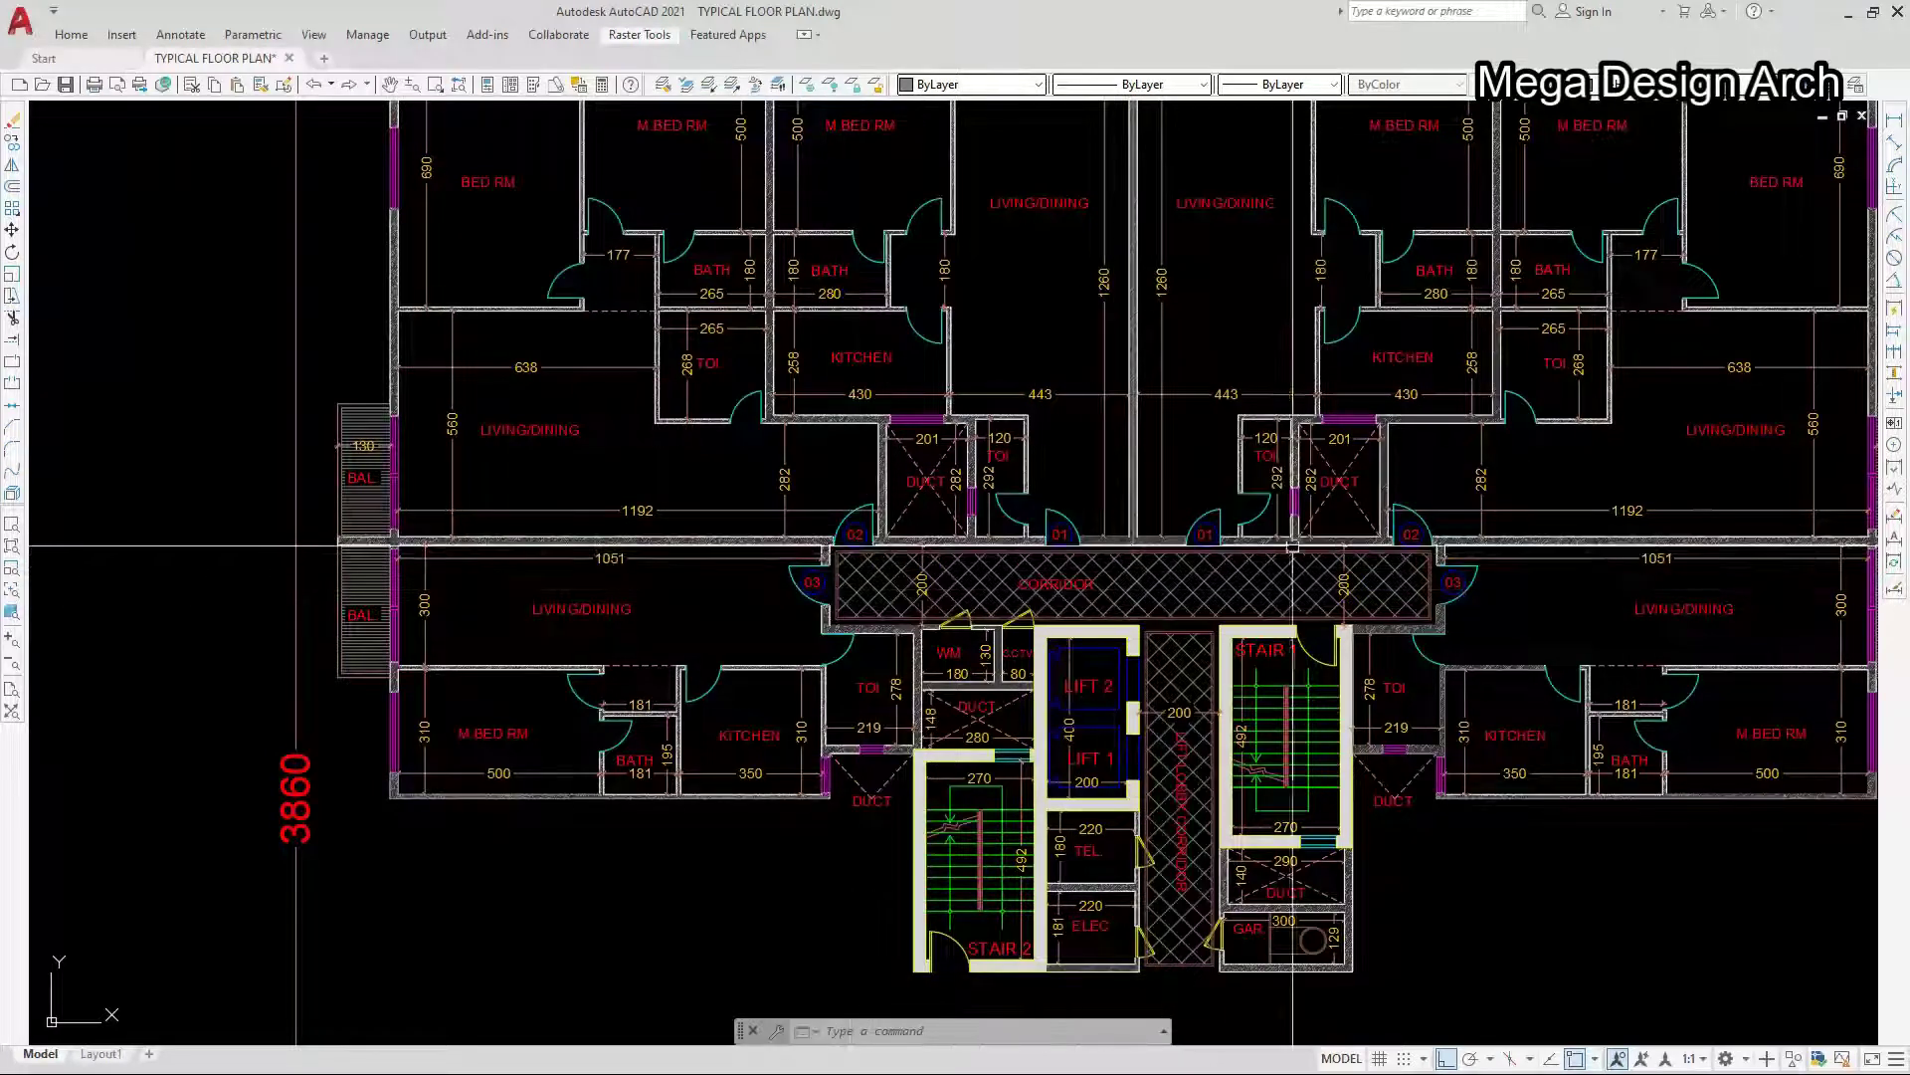
scroll(1228, 687, down, 2)
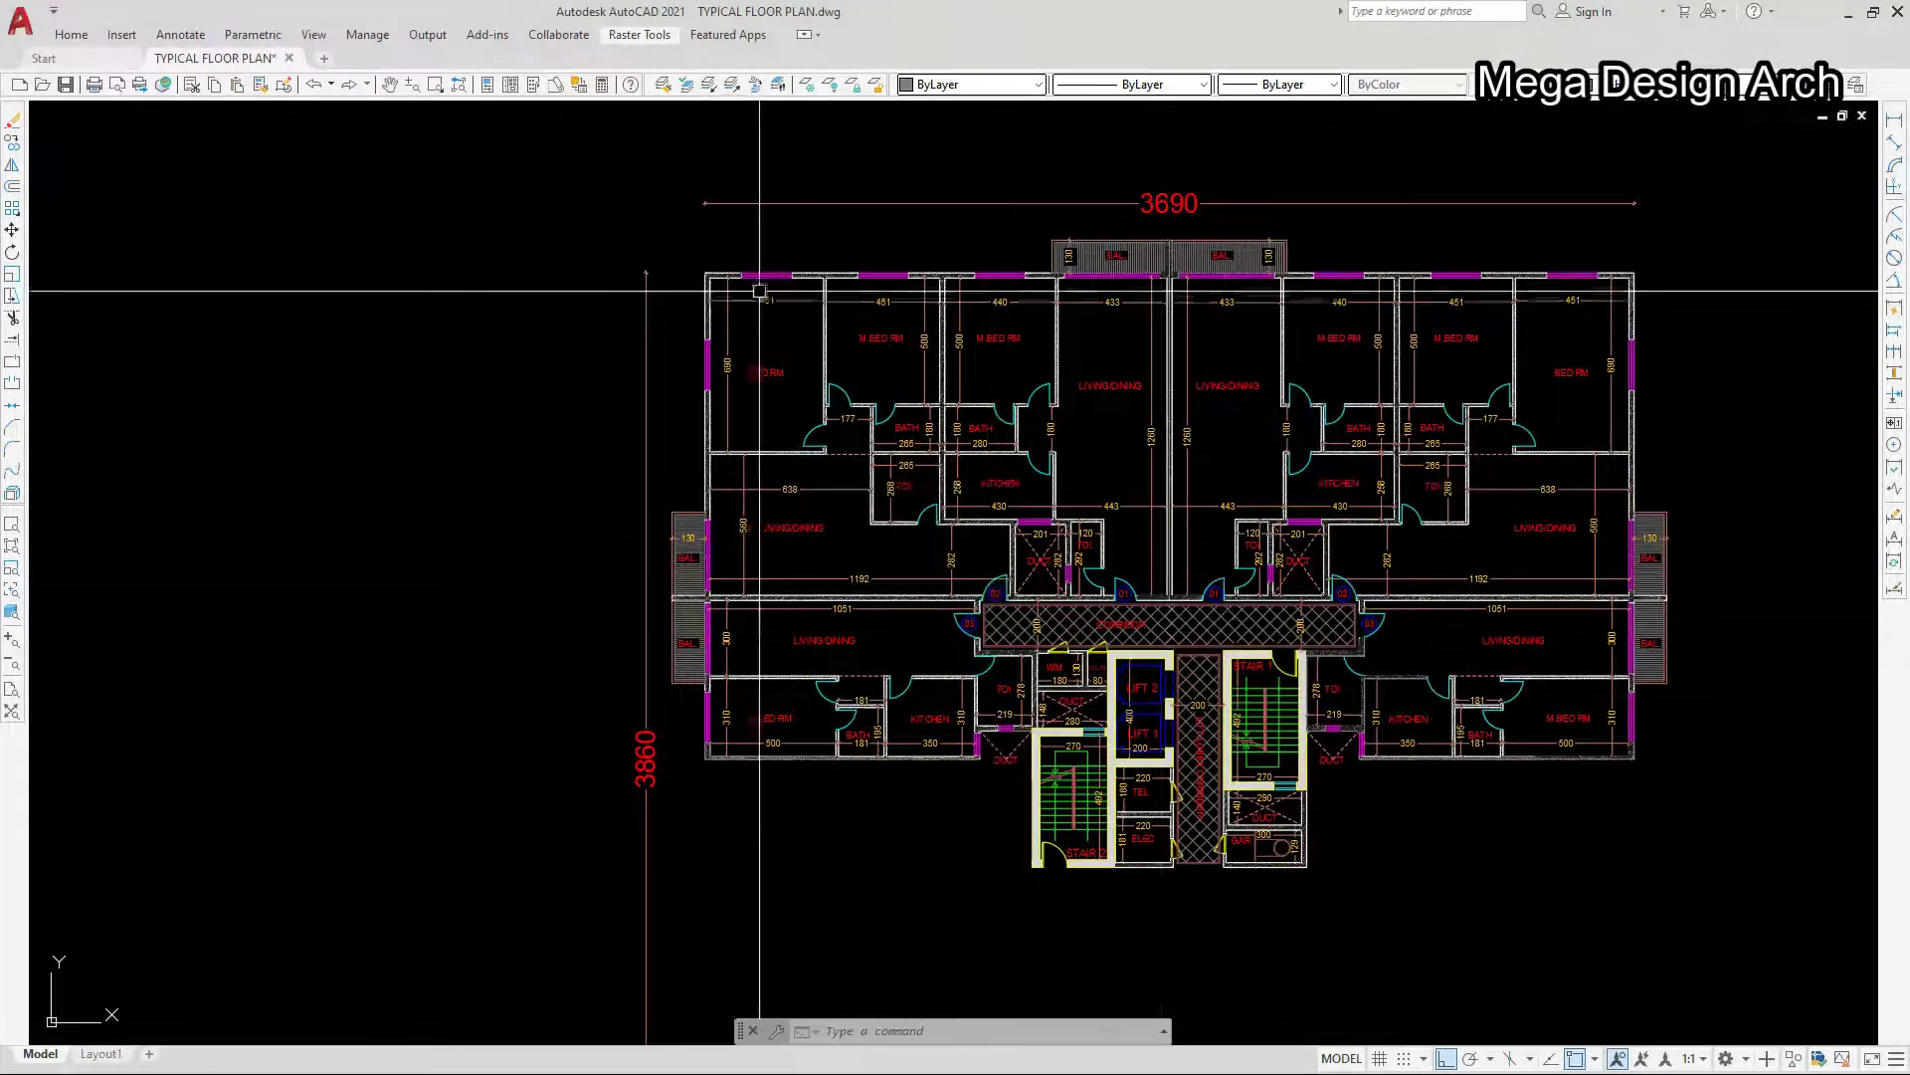
- Select the six flats with their balconies and the corridor, removing the stairs, lifts and service rooms from the selection
click(660, 235)
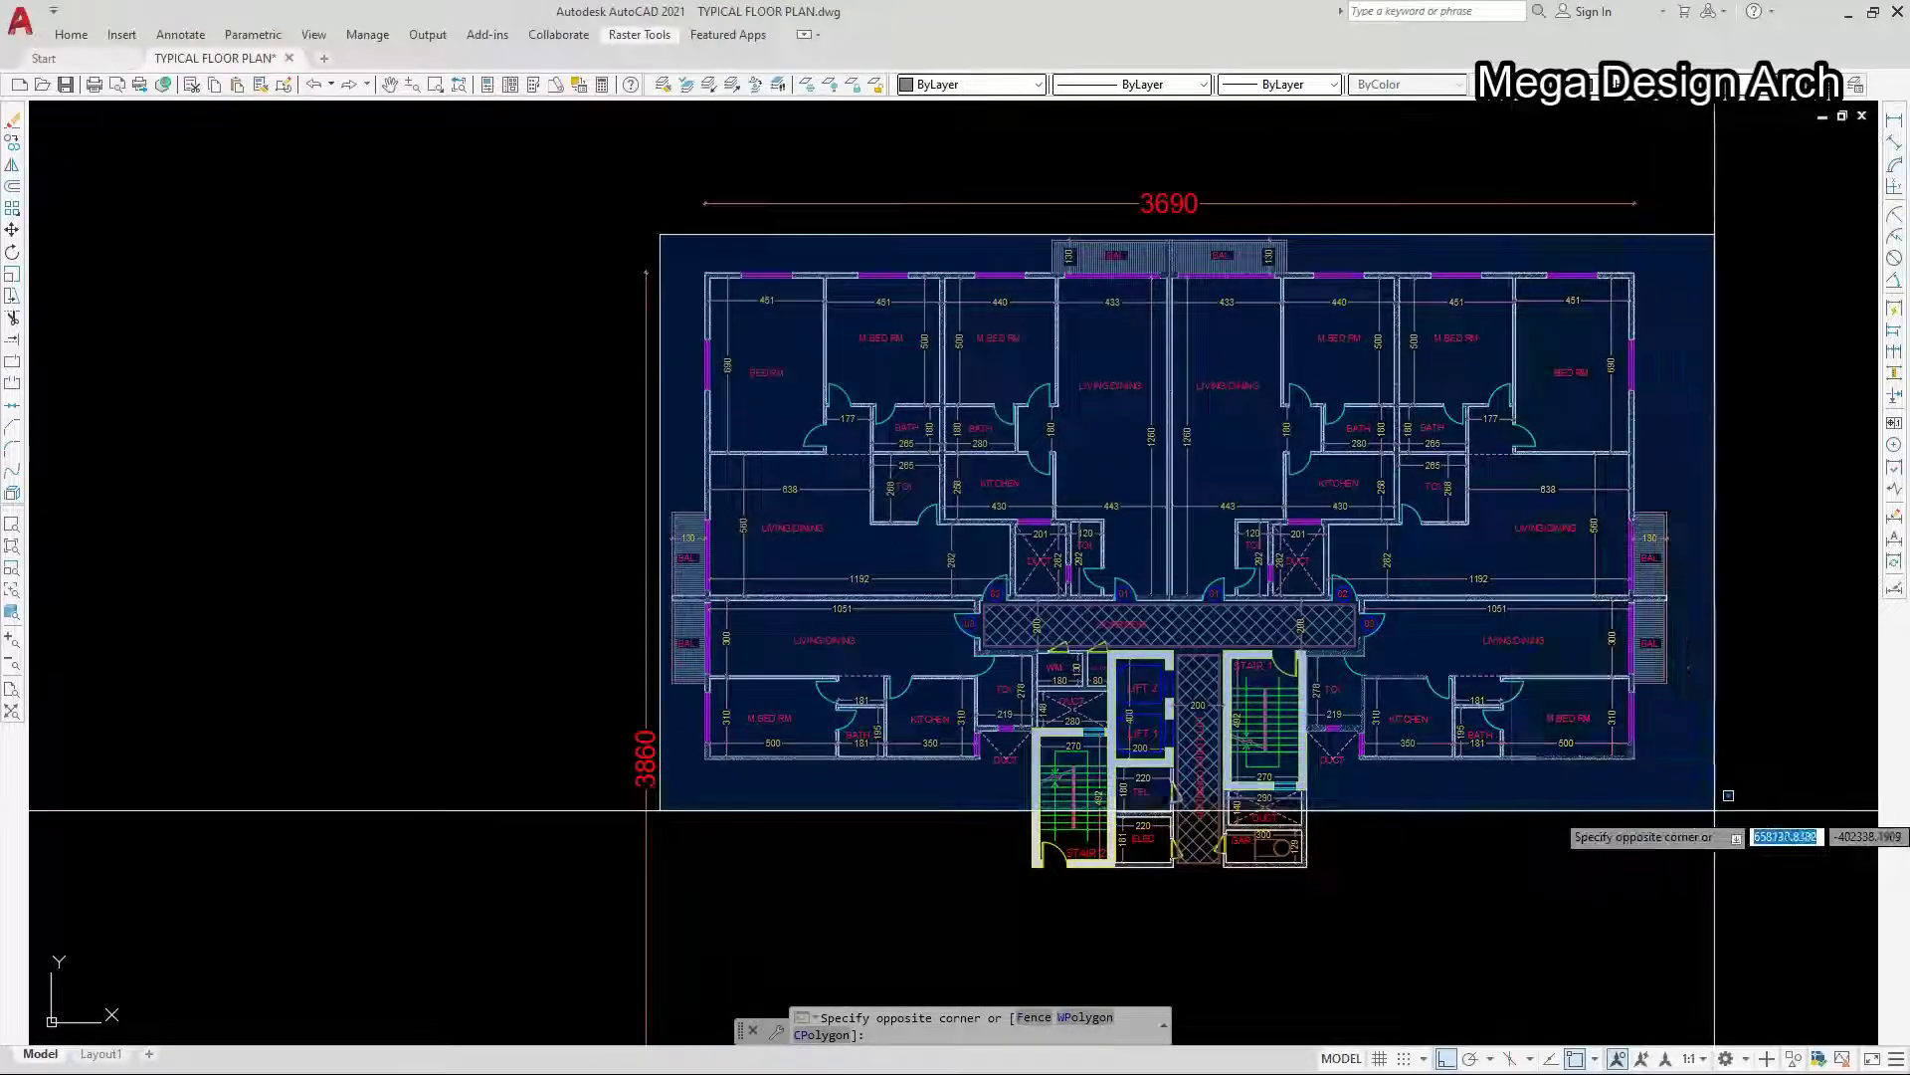
click(1714, 810)
scroll(1125, 842, up, 2)
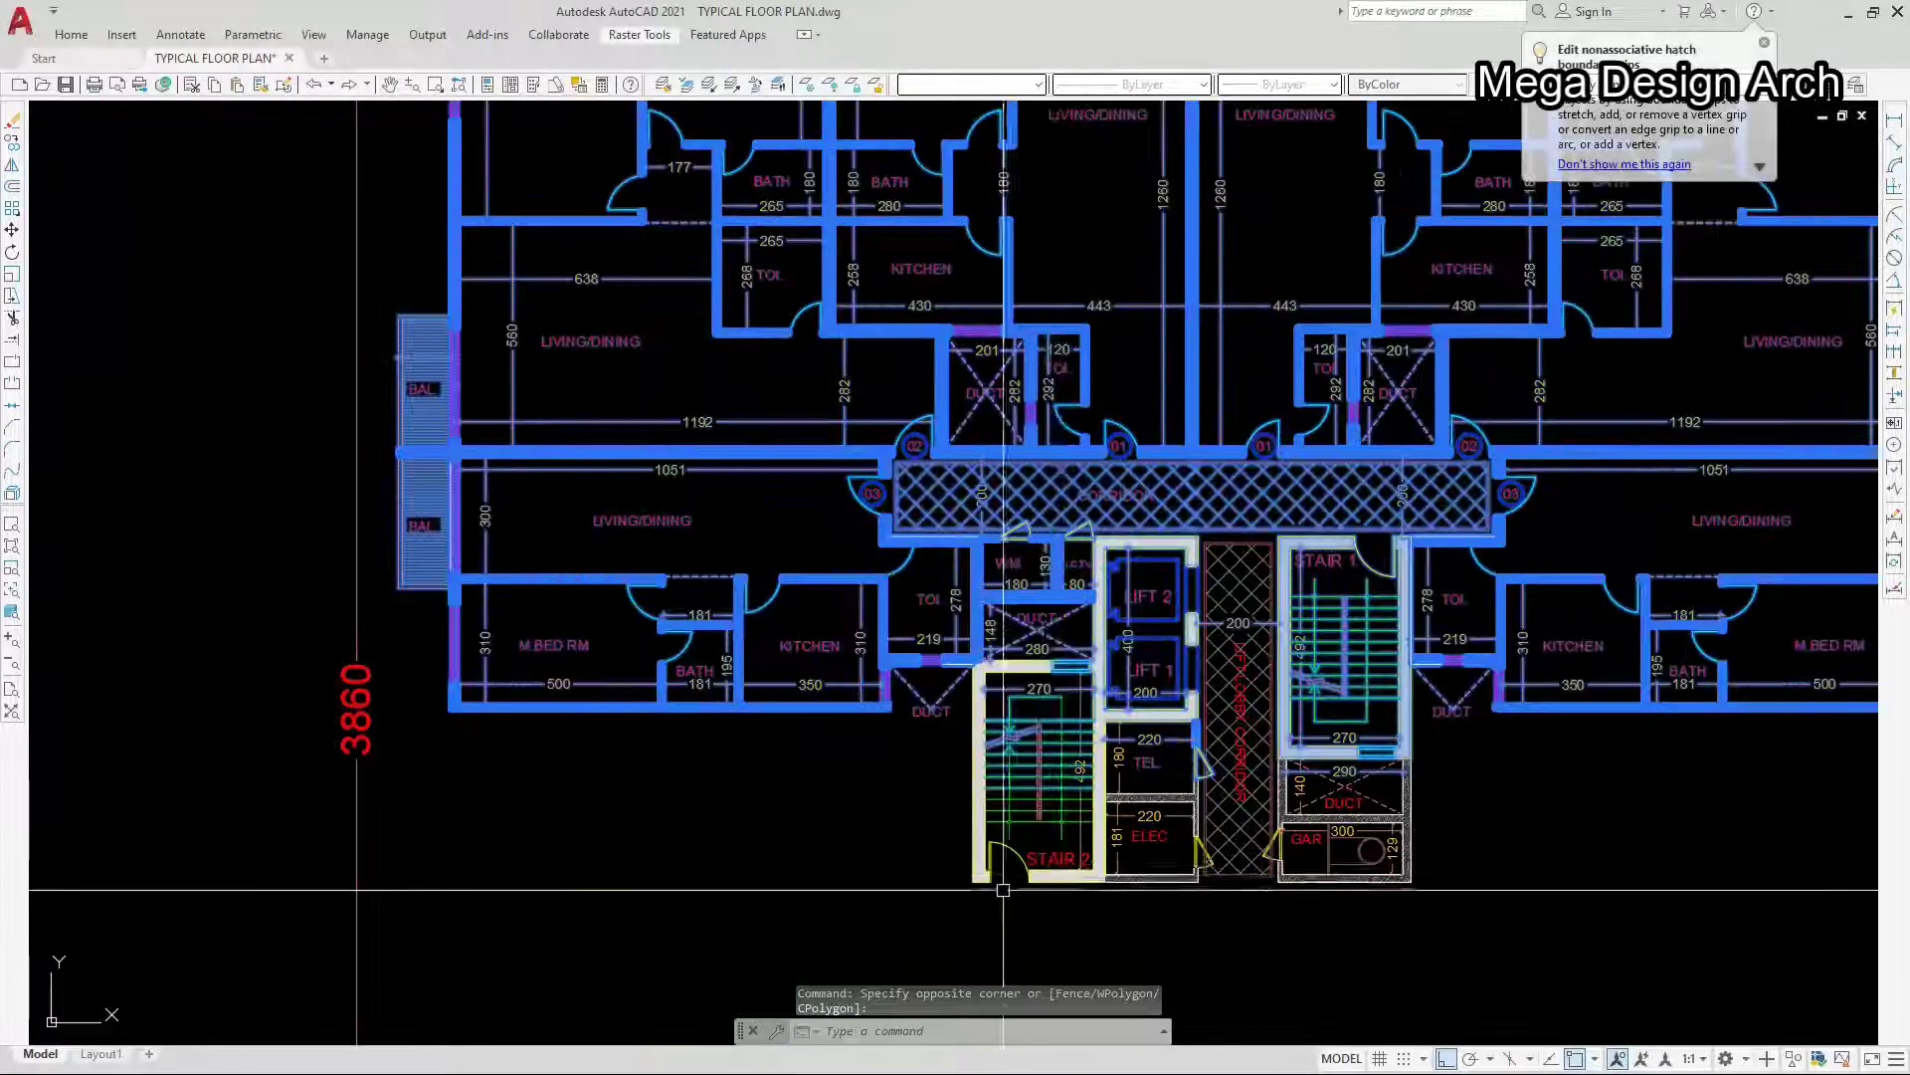
click(967, 919)
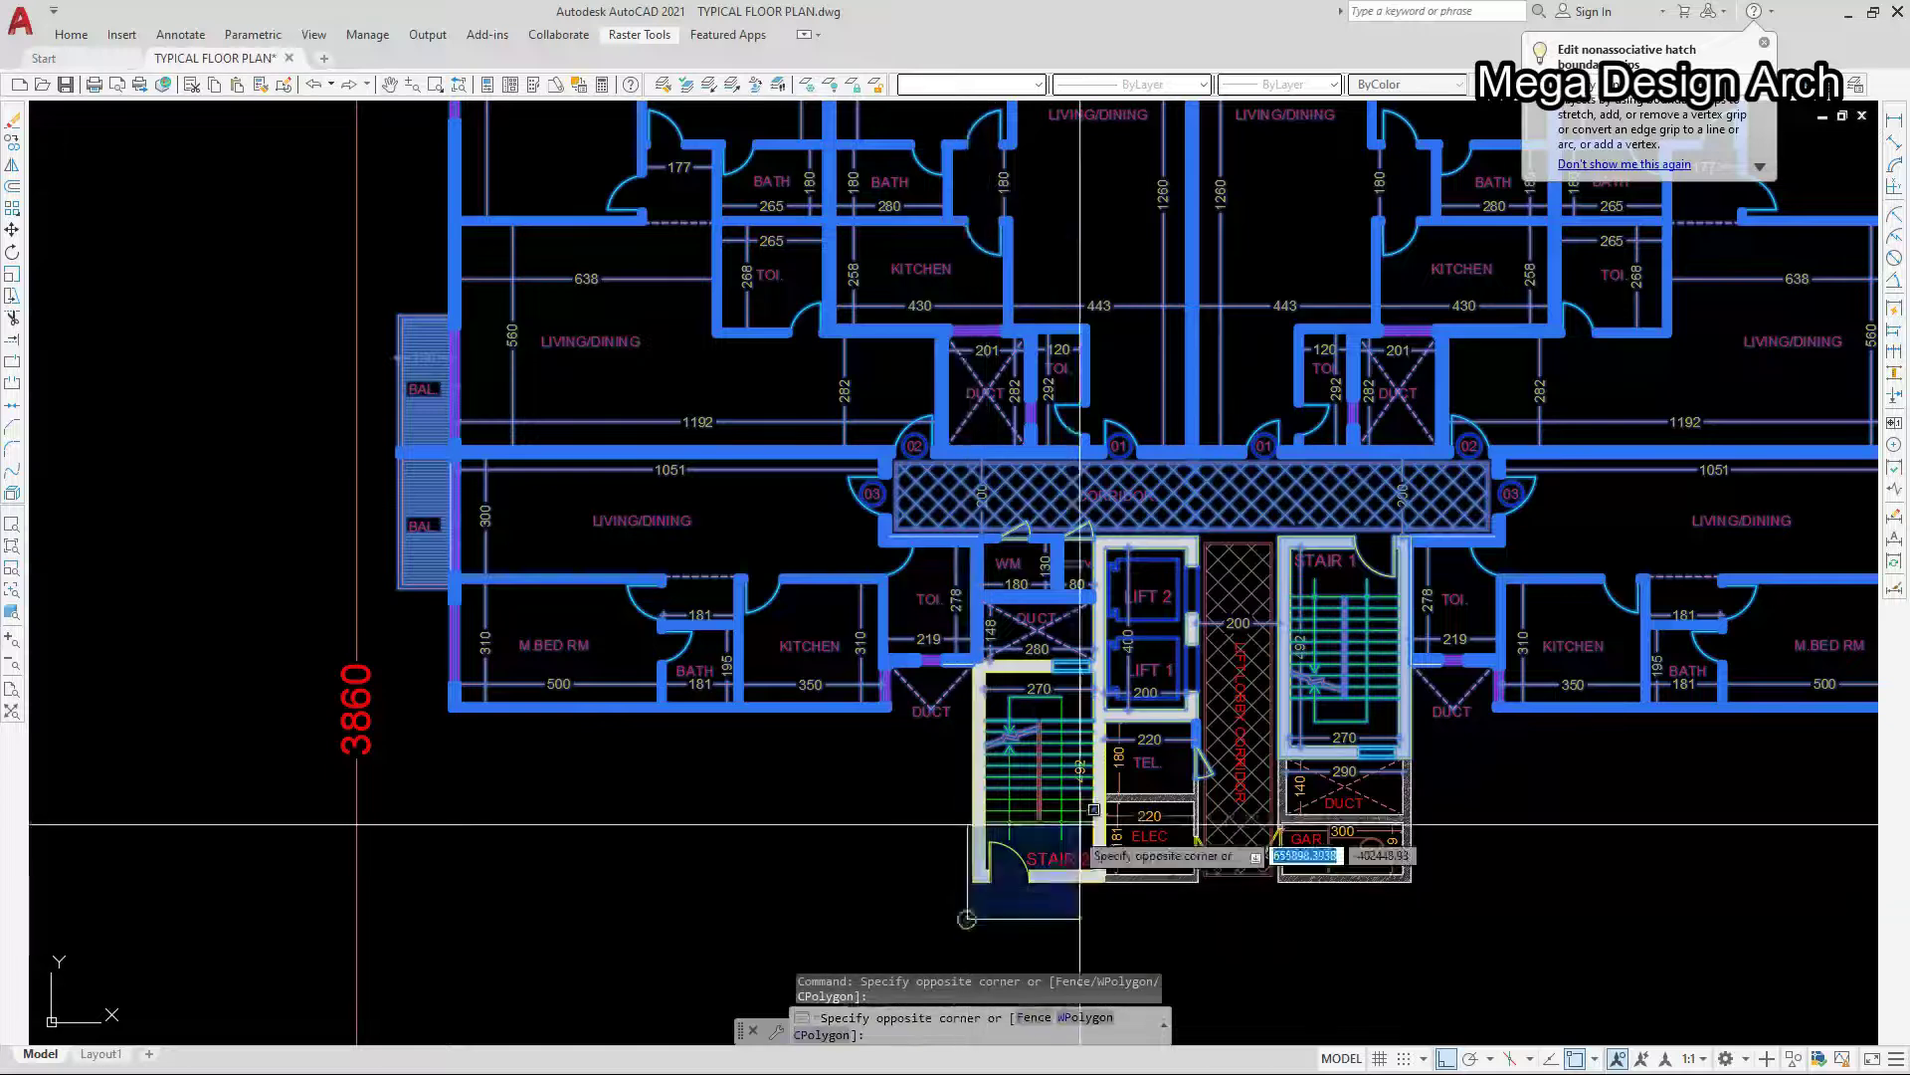
click(1406, 533)
- Remove the WM and C.C.TV. doors opening onto the corridor from the selection
scroll(1071, 555, up, 5)
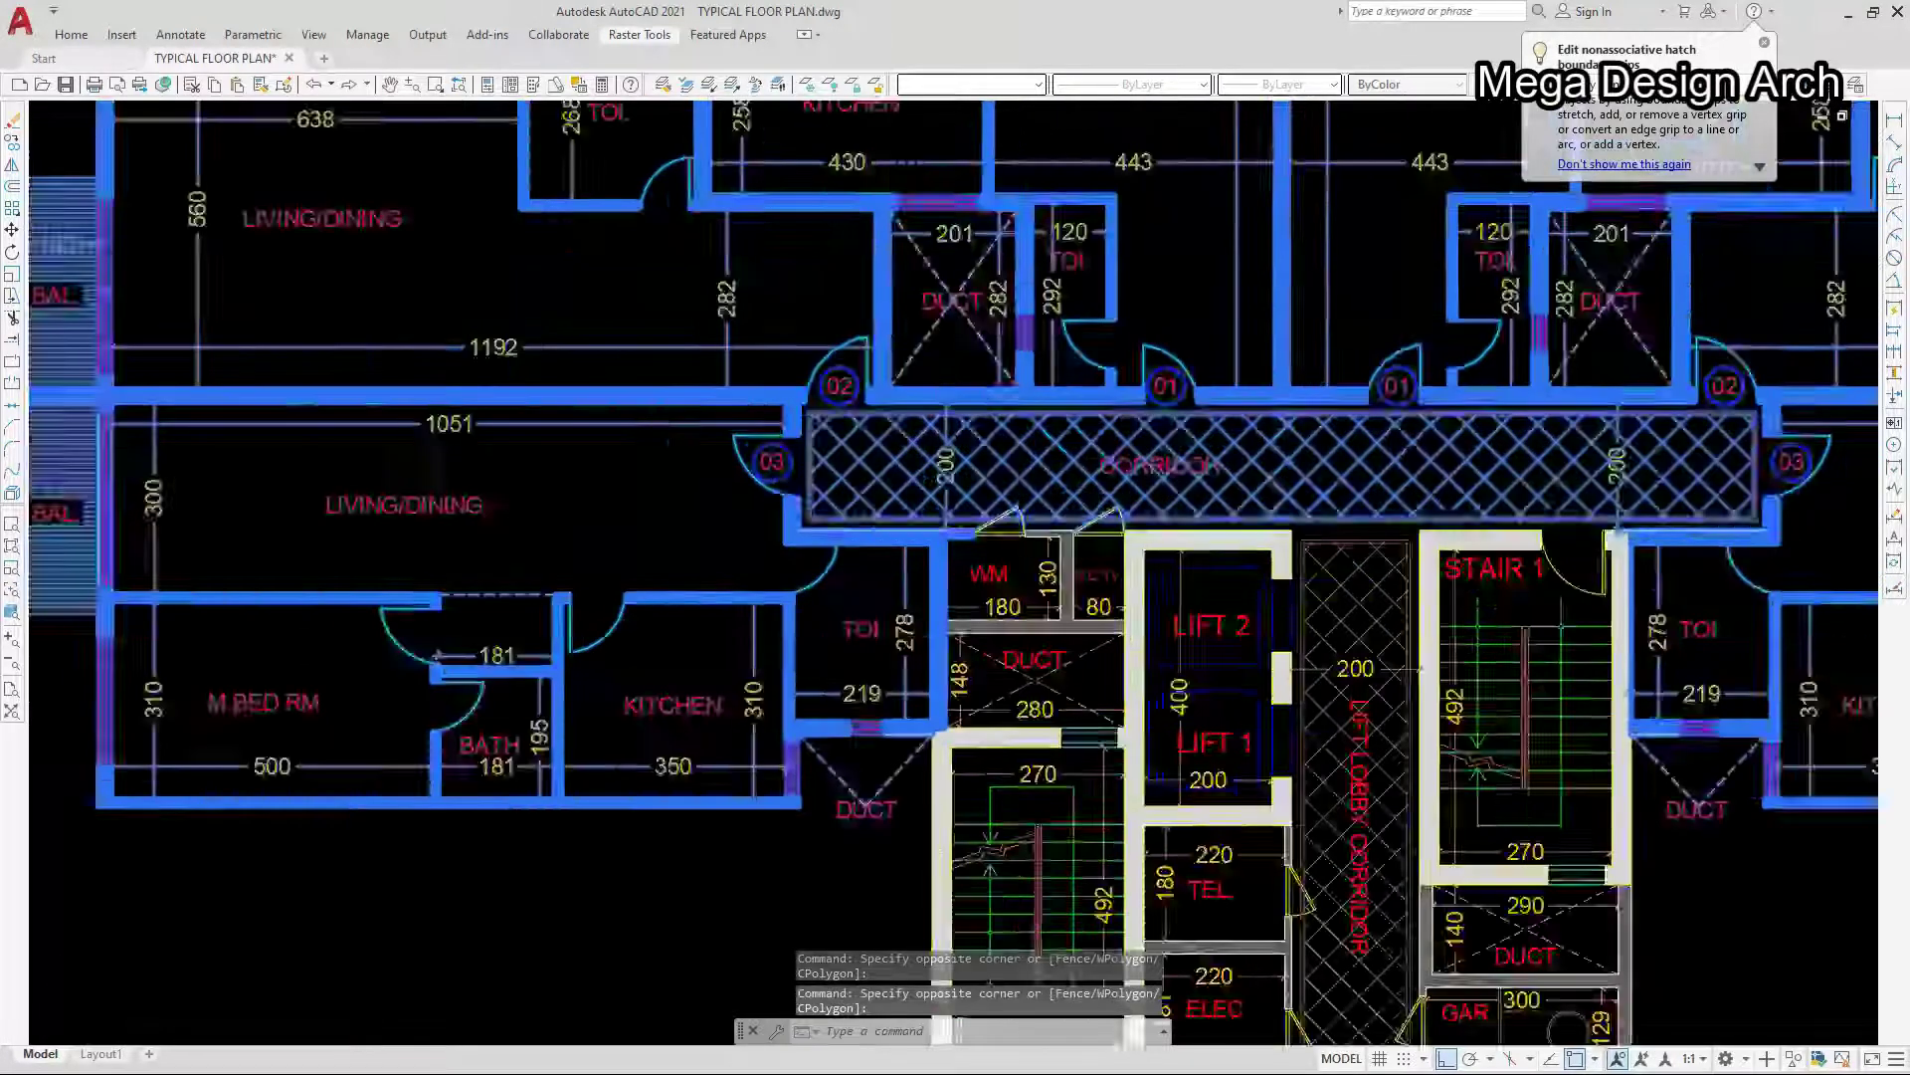
click(1012, 560)
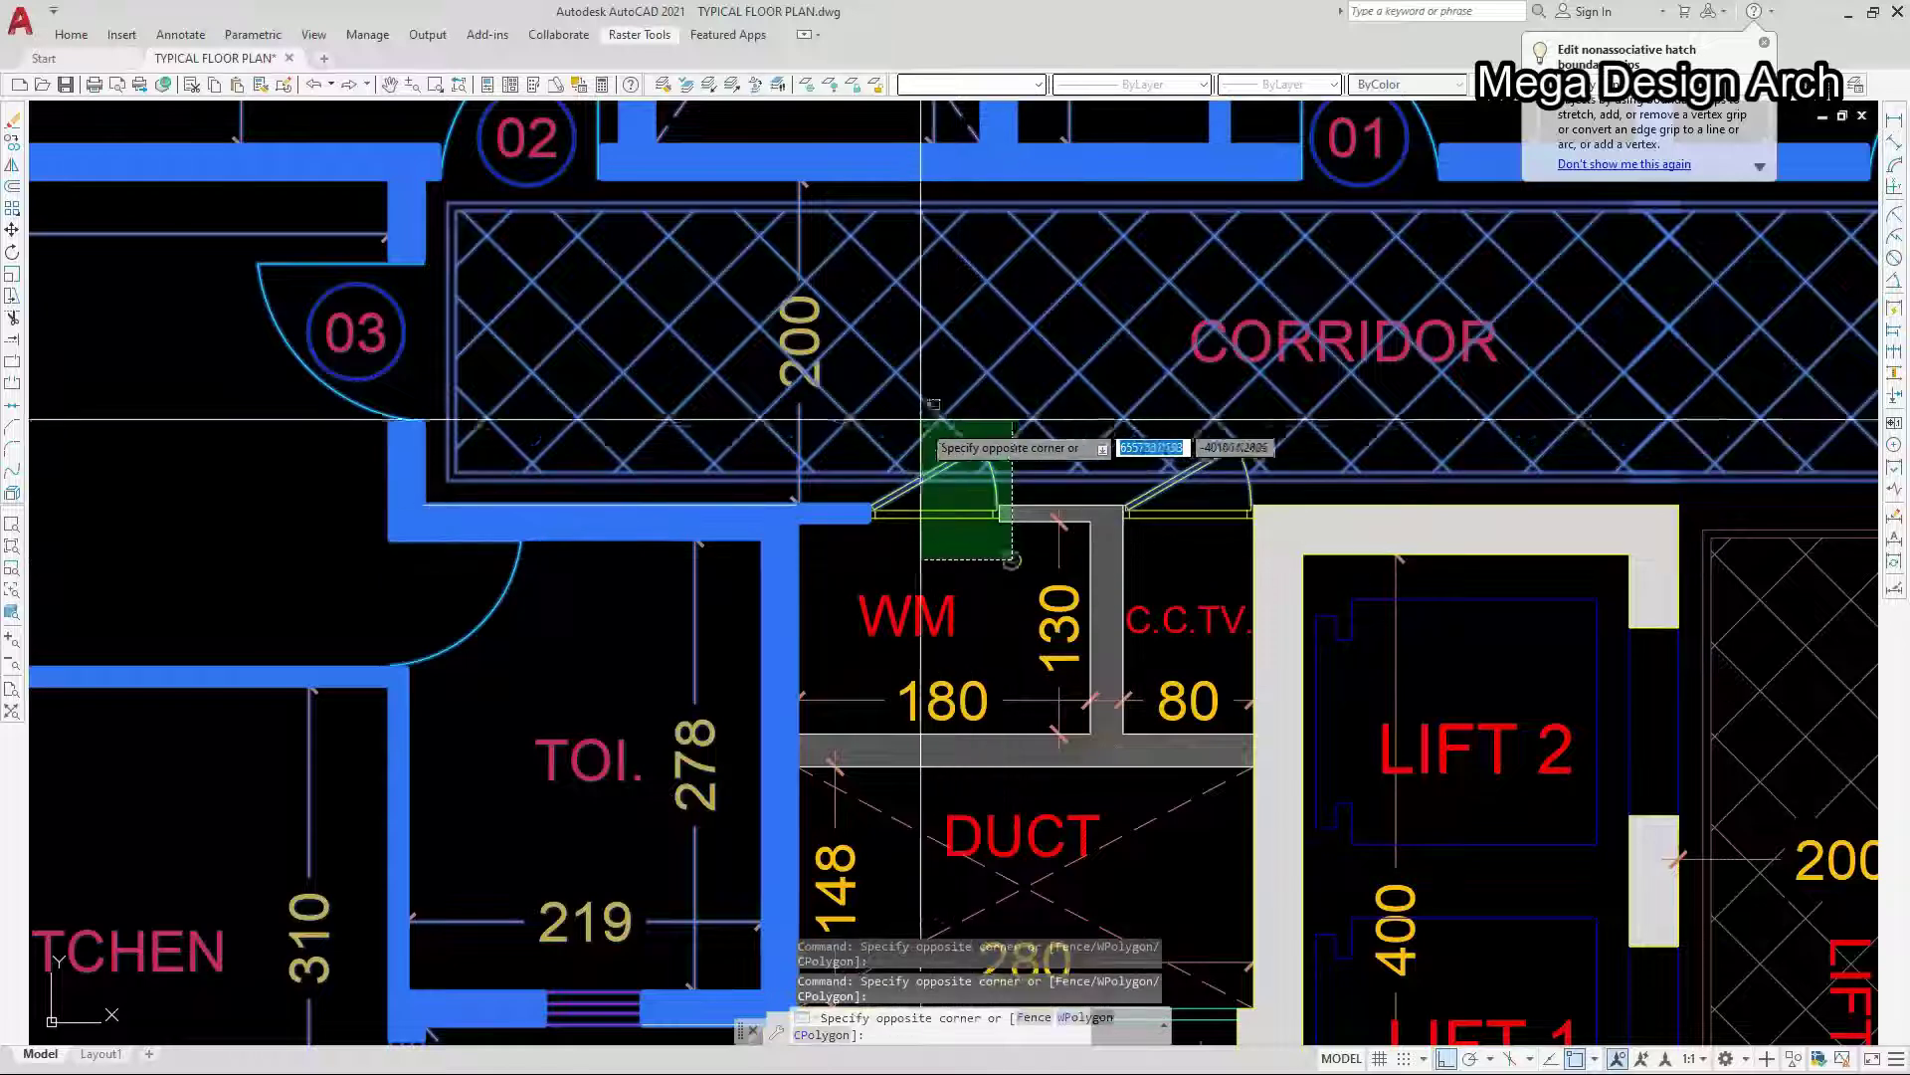
click(876, 468)
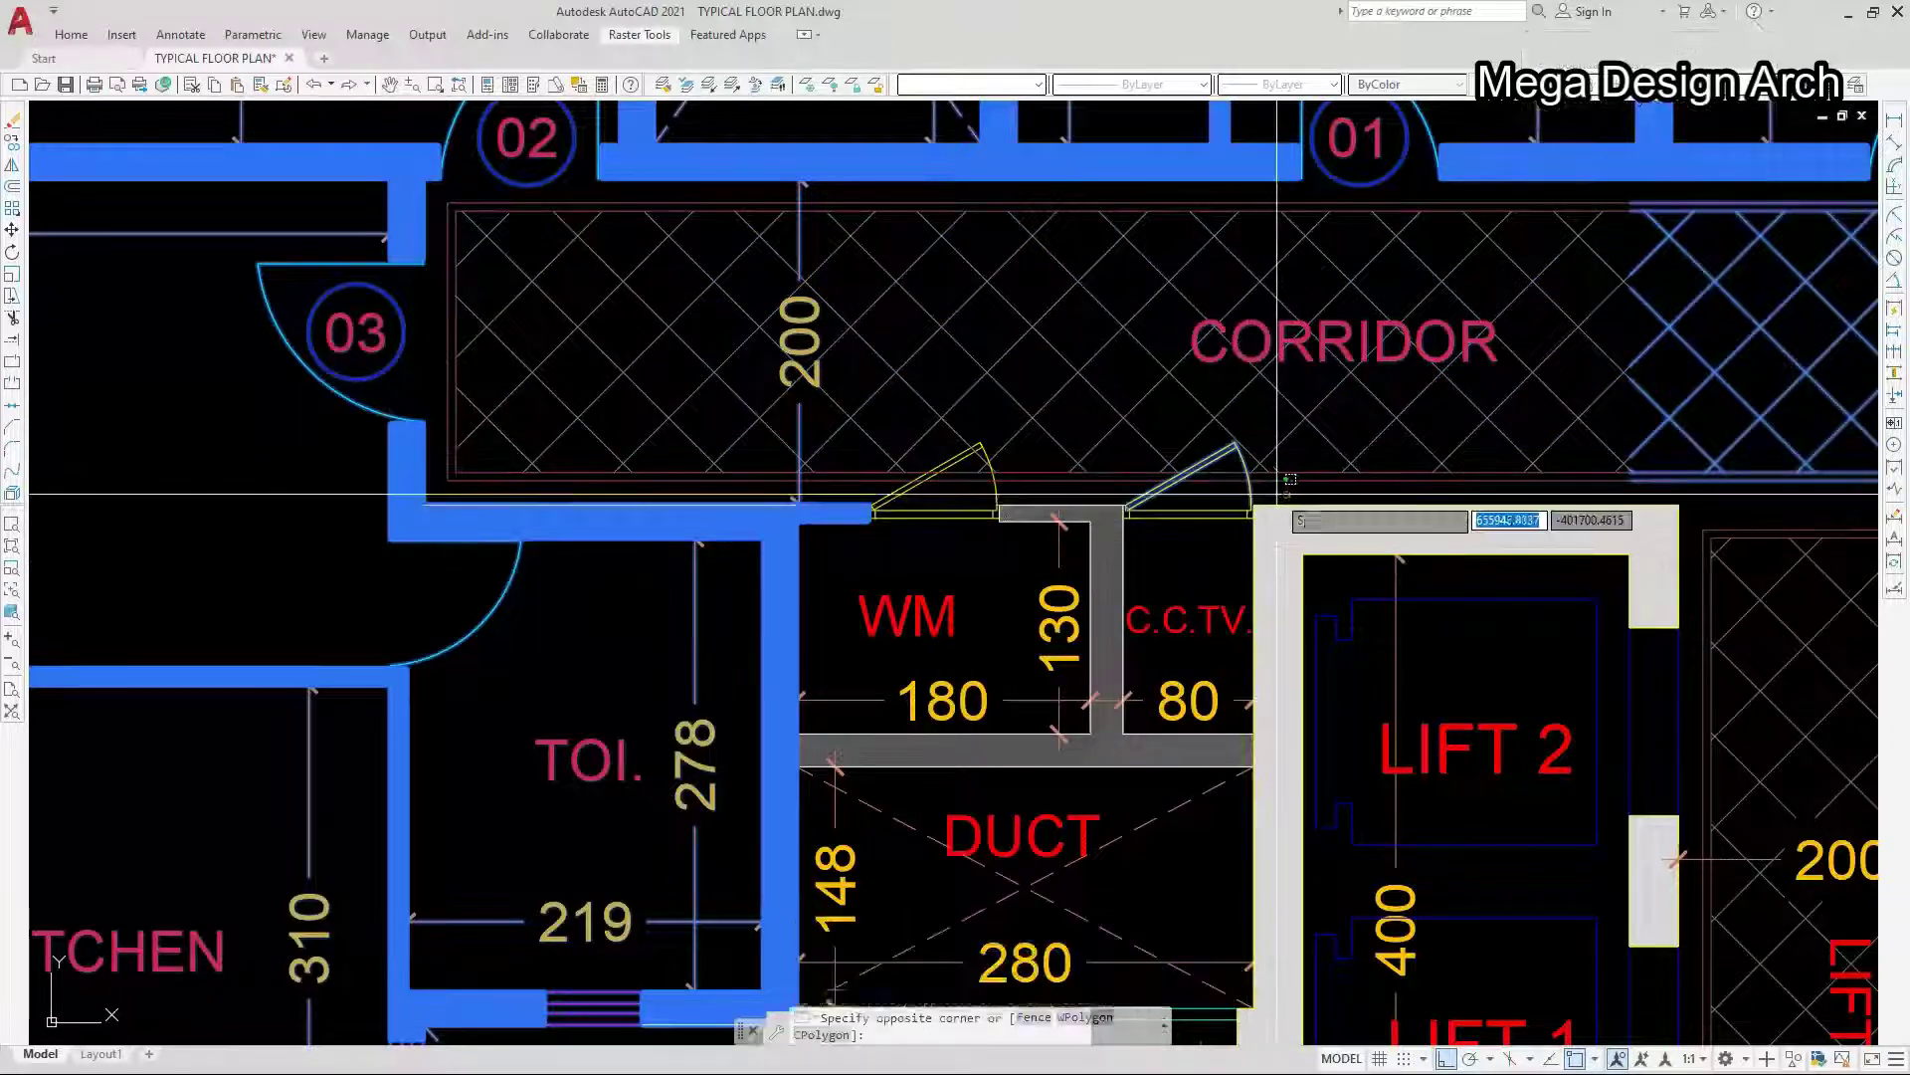
scroll(1231, 455, up, 2)
scroll(1231, 455, up, 3)
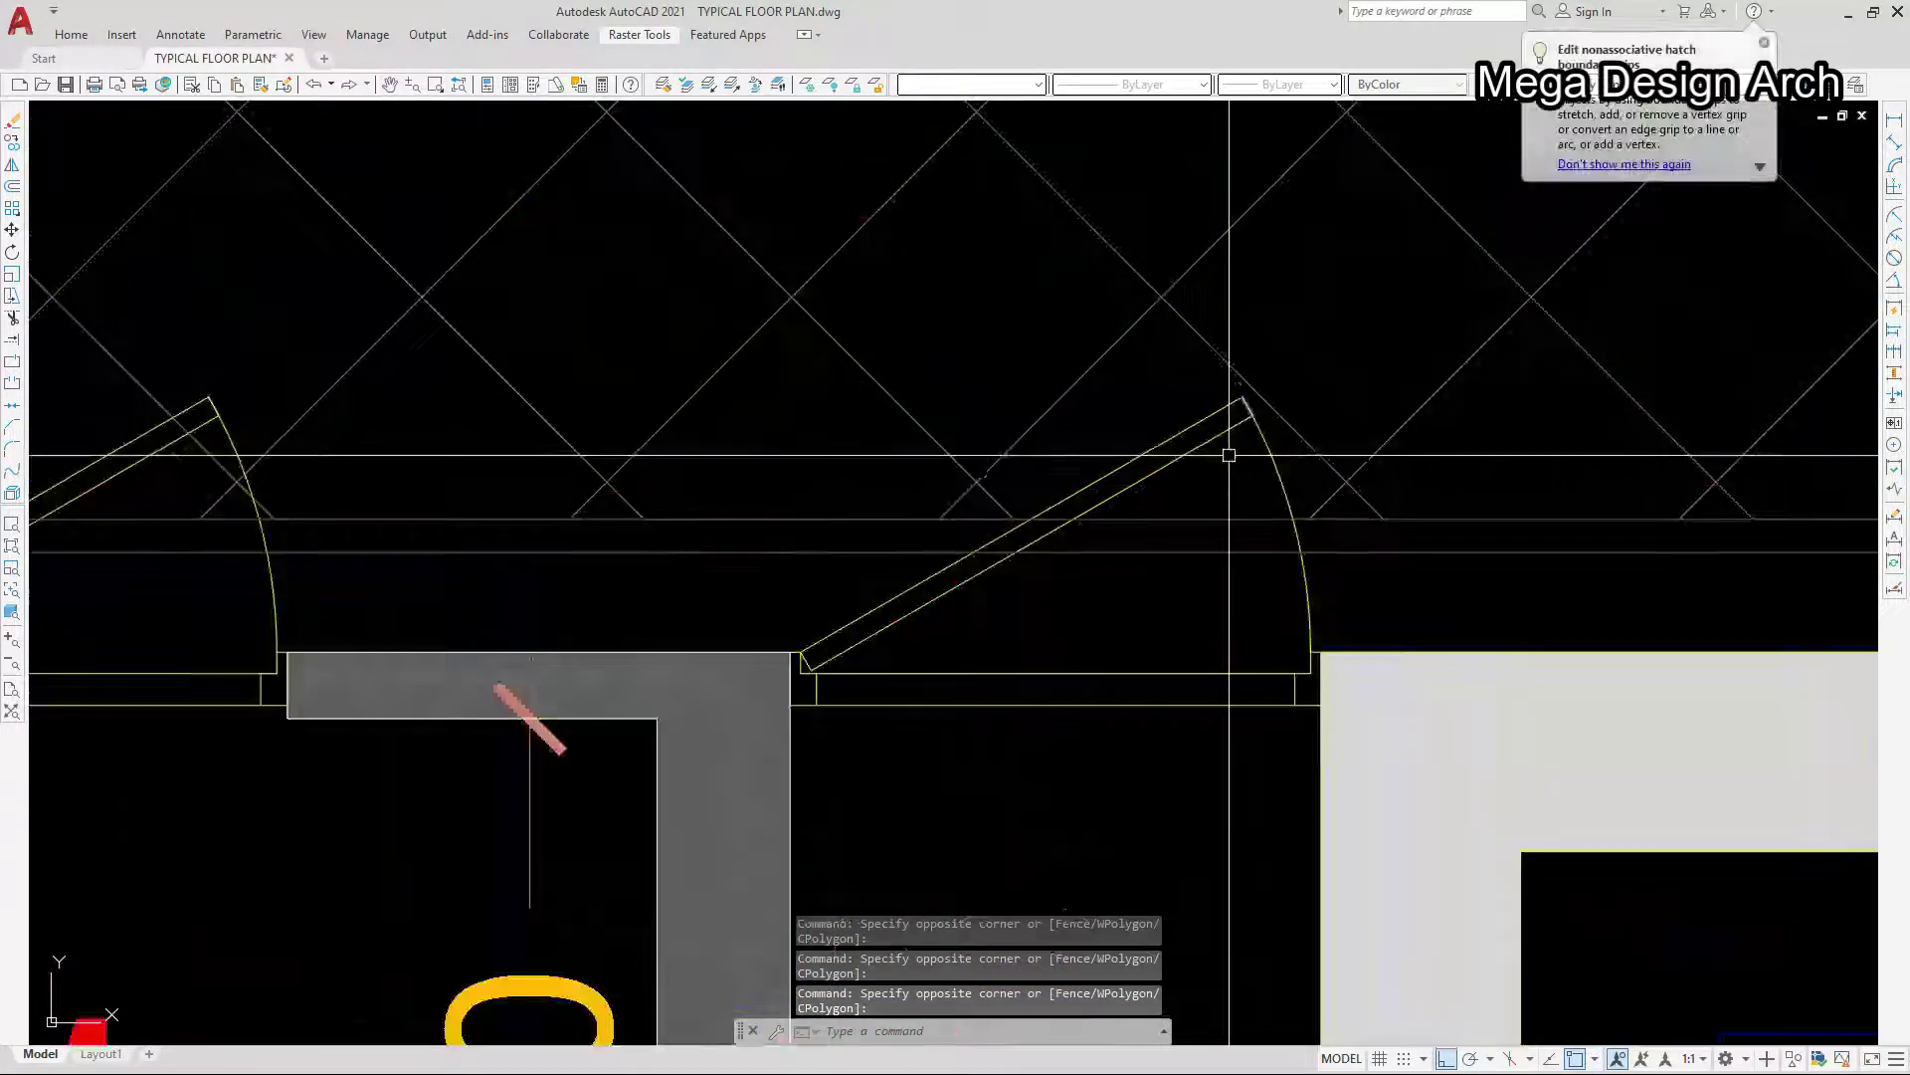
scroll(1275, 362, down, 3)
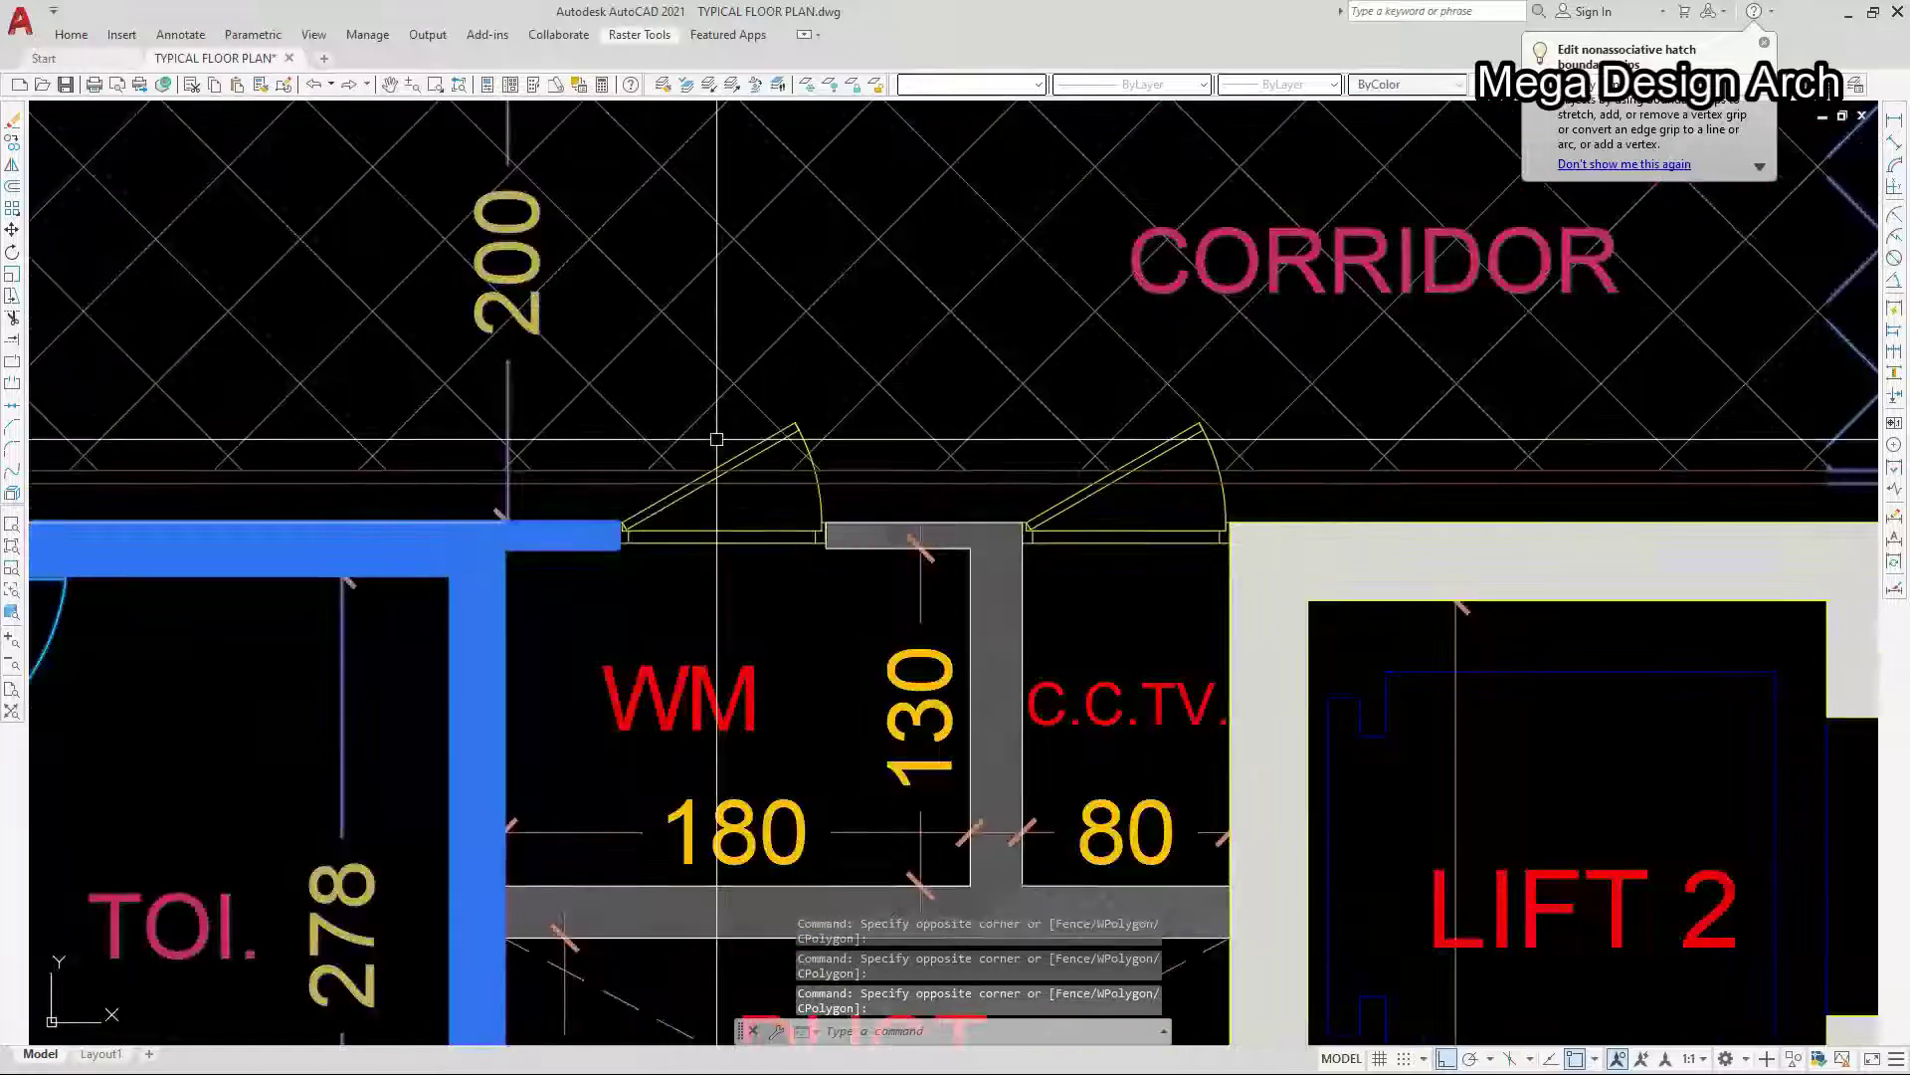
scroll(860, 384, up, 3)
scroll(1170, 339, down, 1)
scroll(983, 468, down, 8)
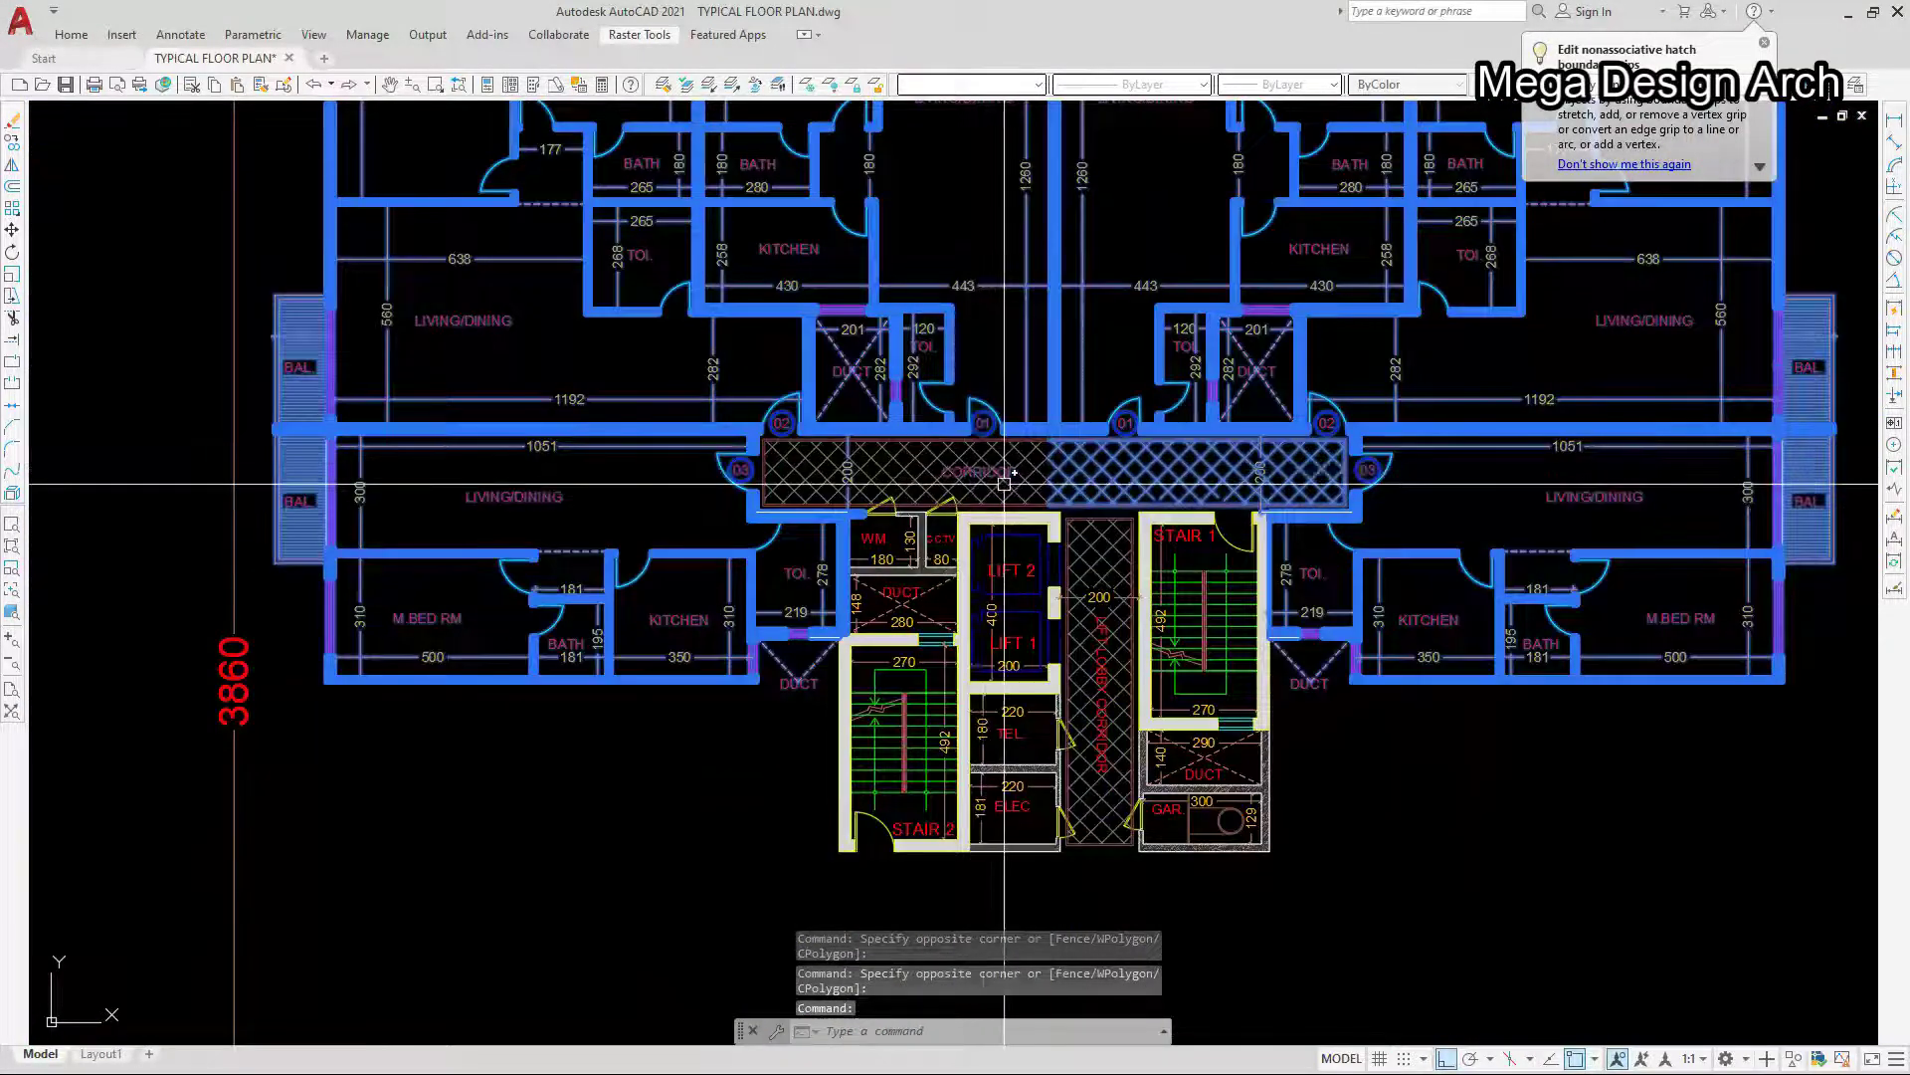
- Add the corridor's original floor hatch and border above the lifts back to the selection
scroll(1005, 486, up, 8)
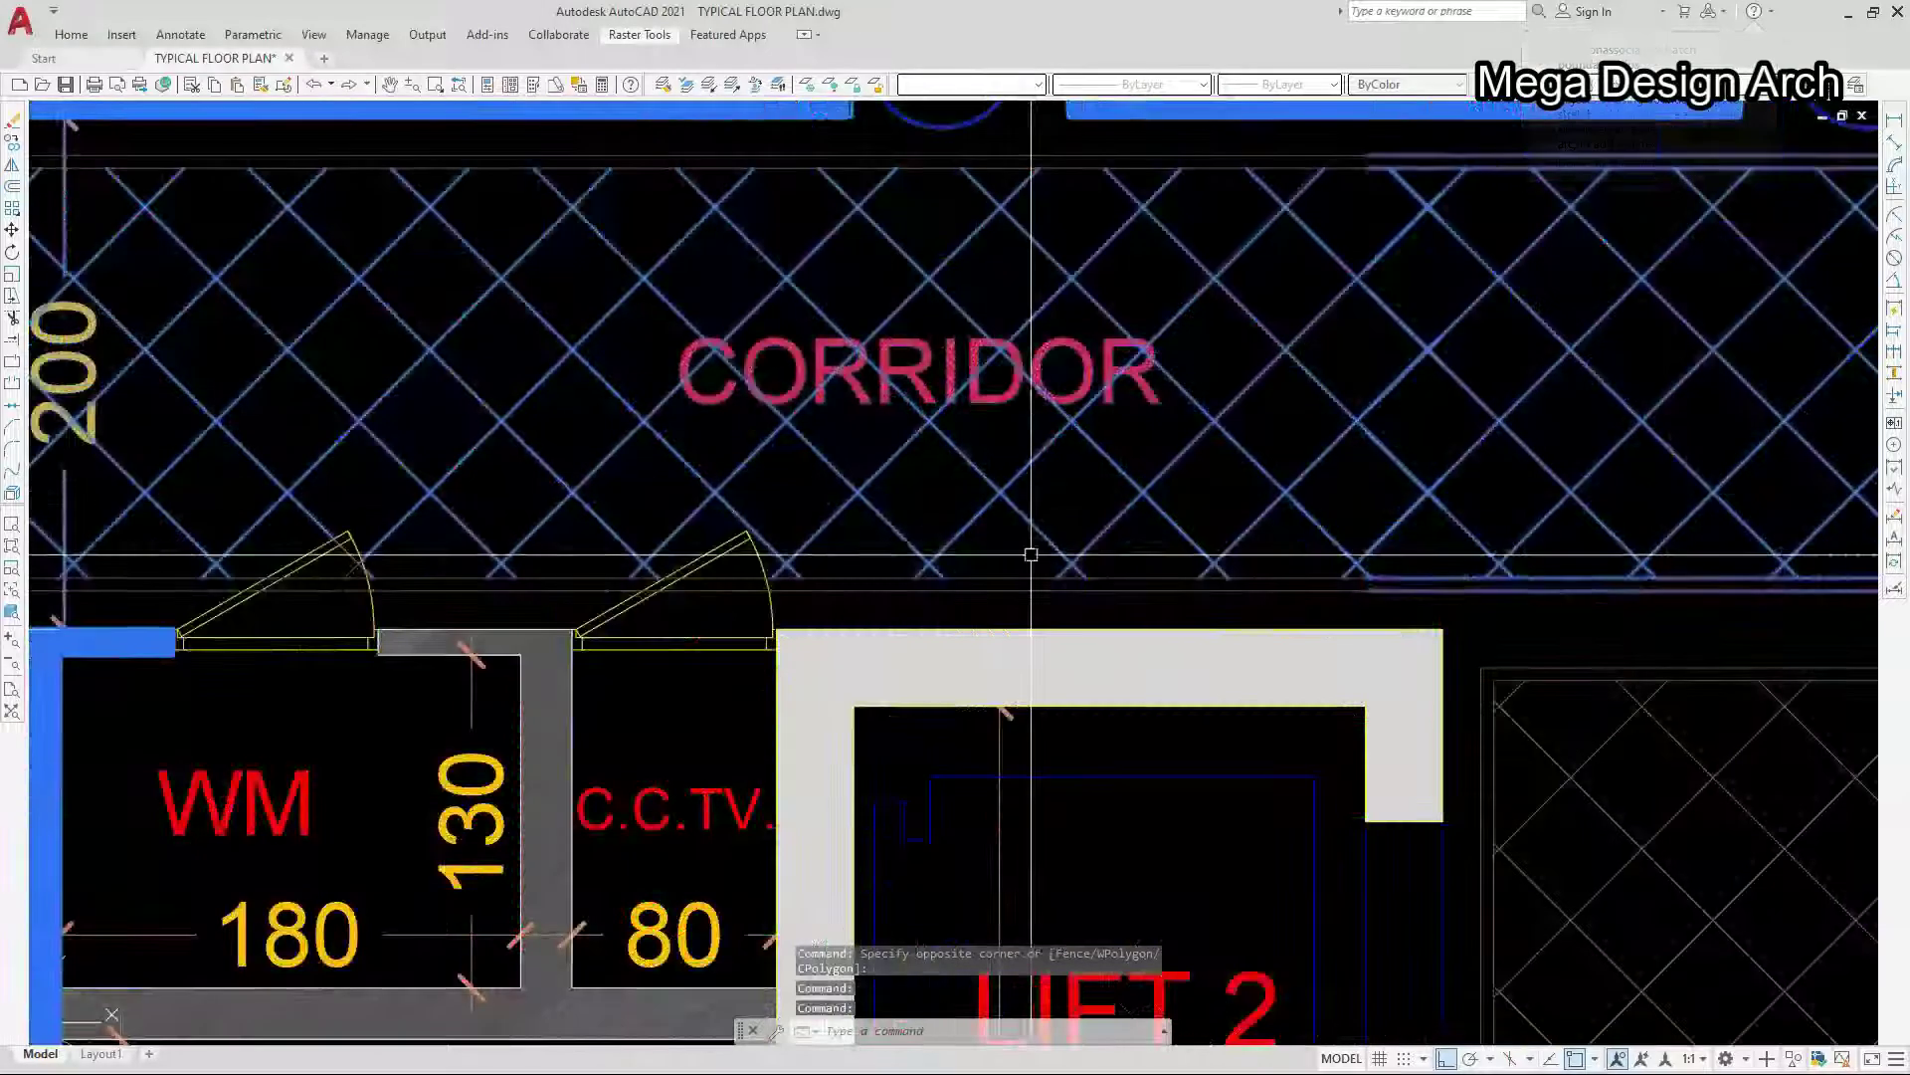
click(1039, 596)
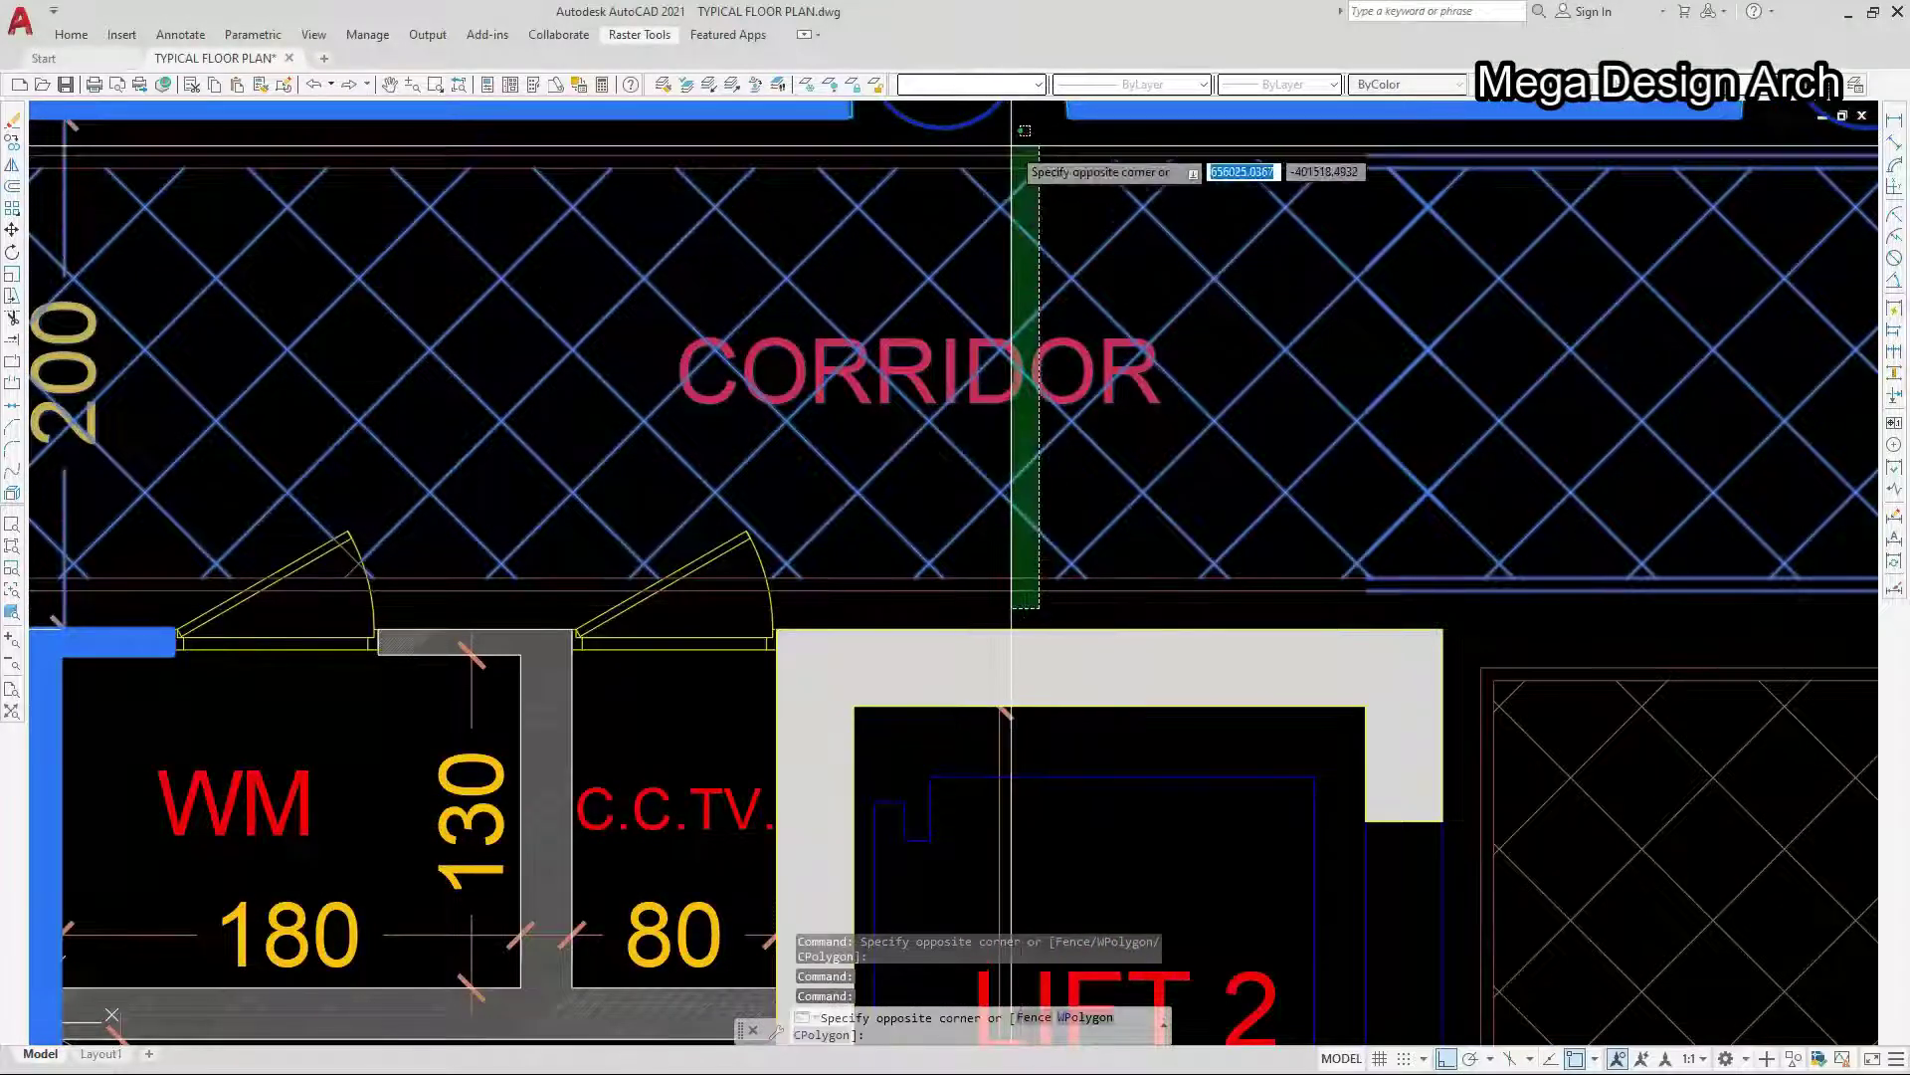
click(1011, 149)
scroll(1011, 230, down, 7)
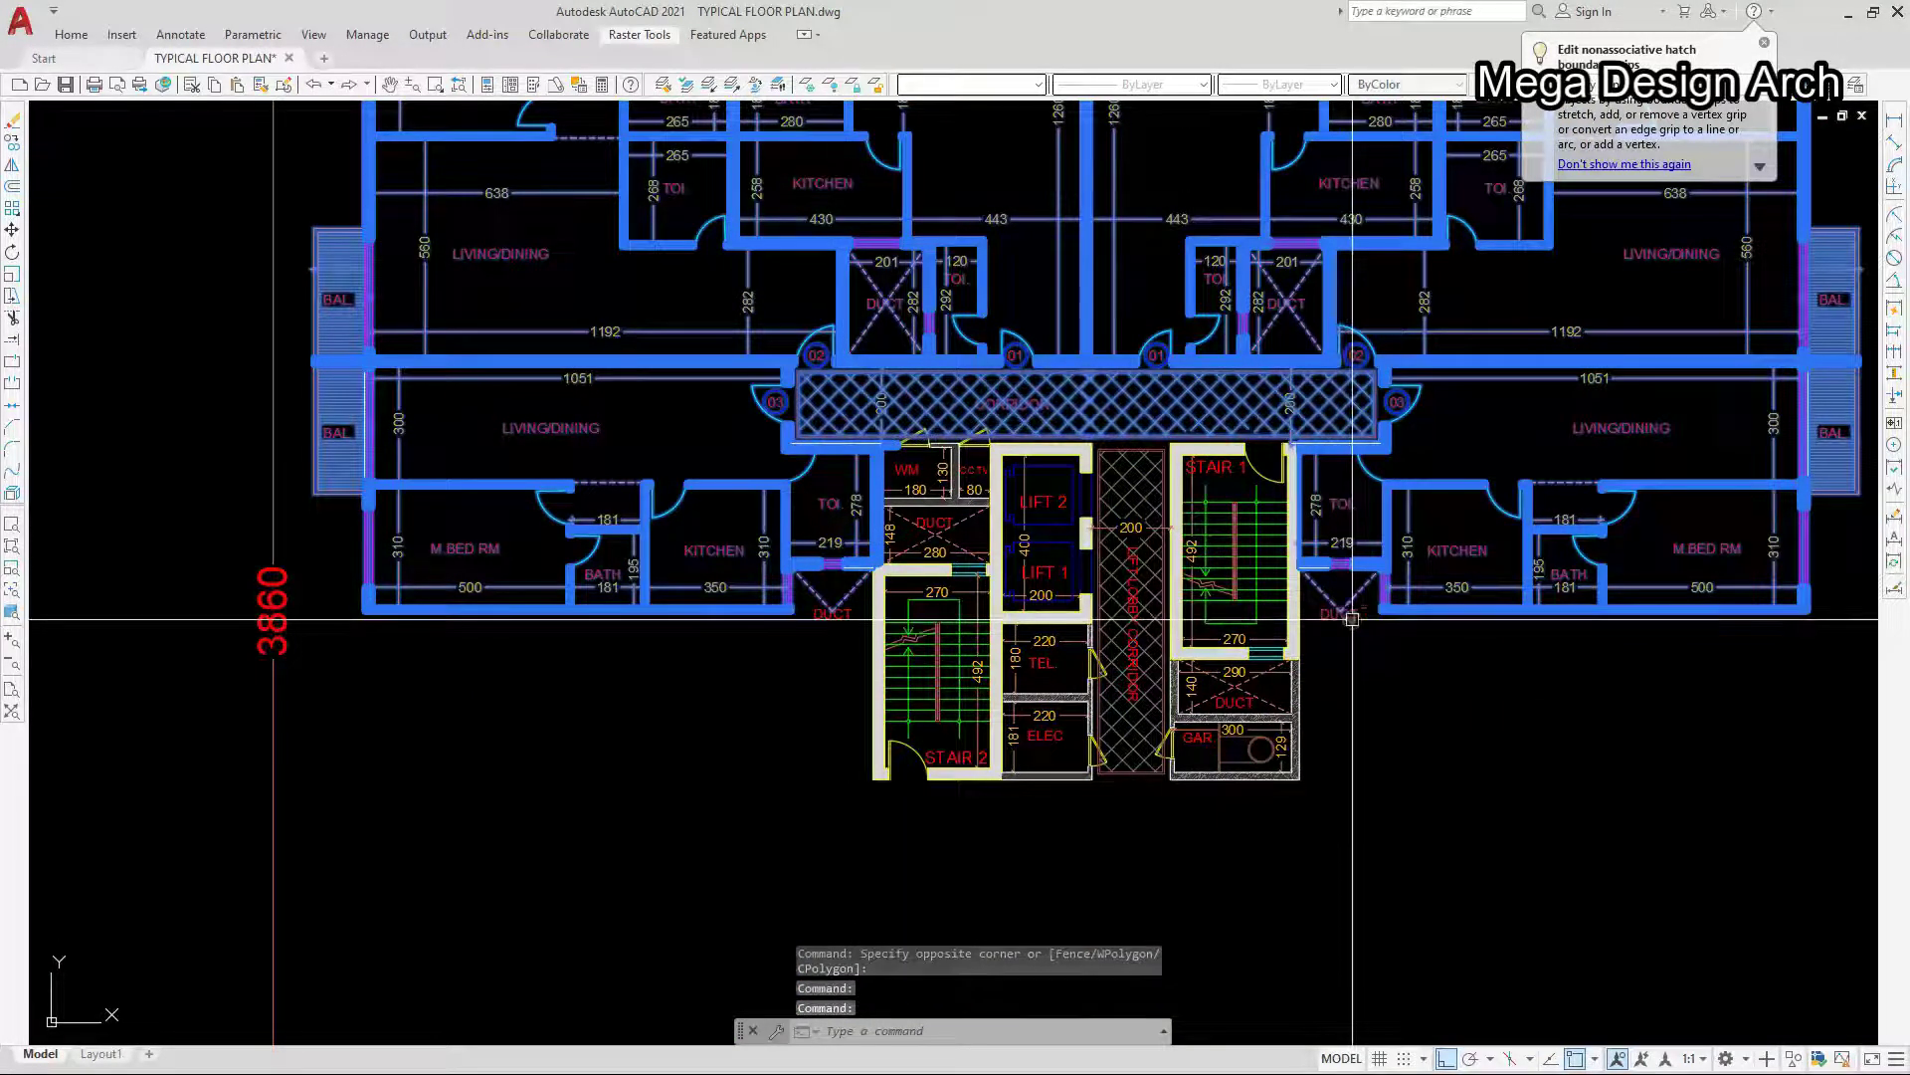
scroll(1492, 568, up, 5)
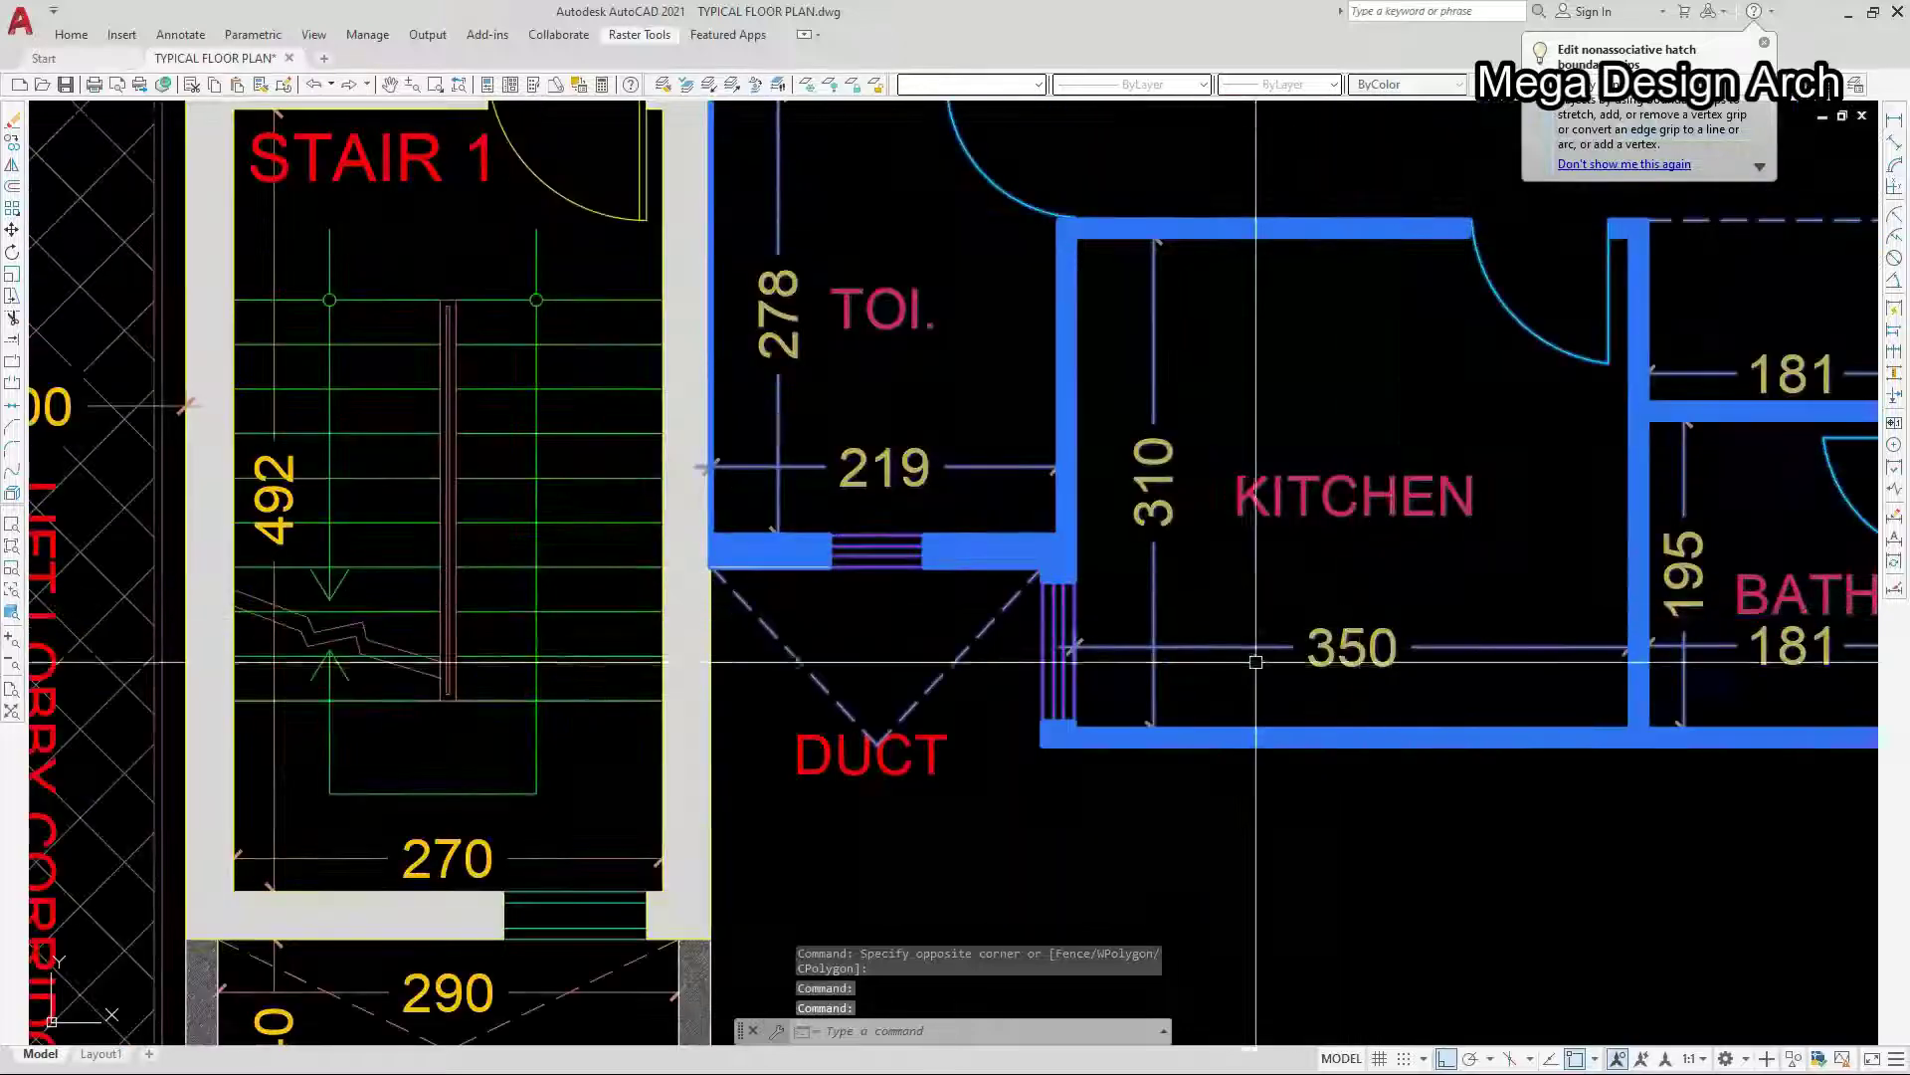
scroll(1250, 751, down, 4)
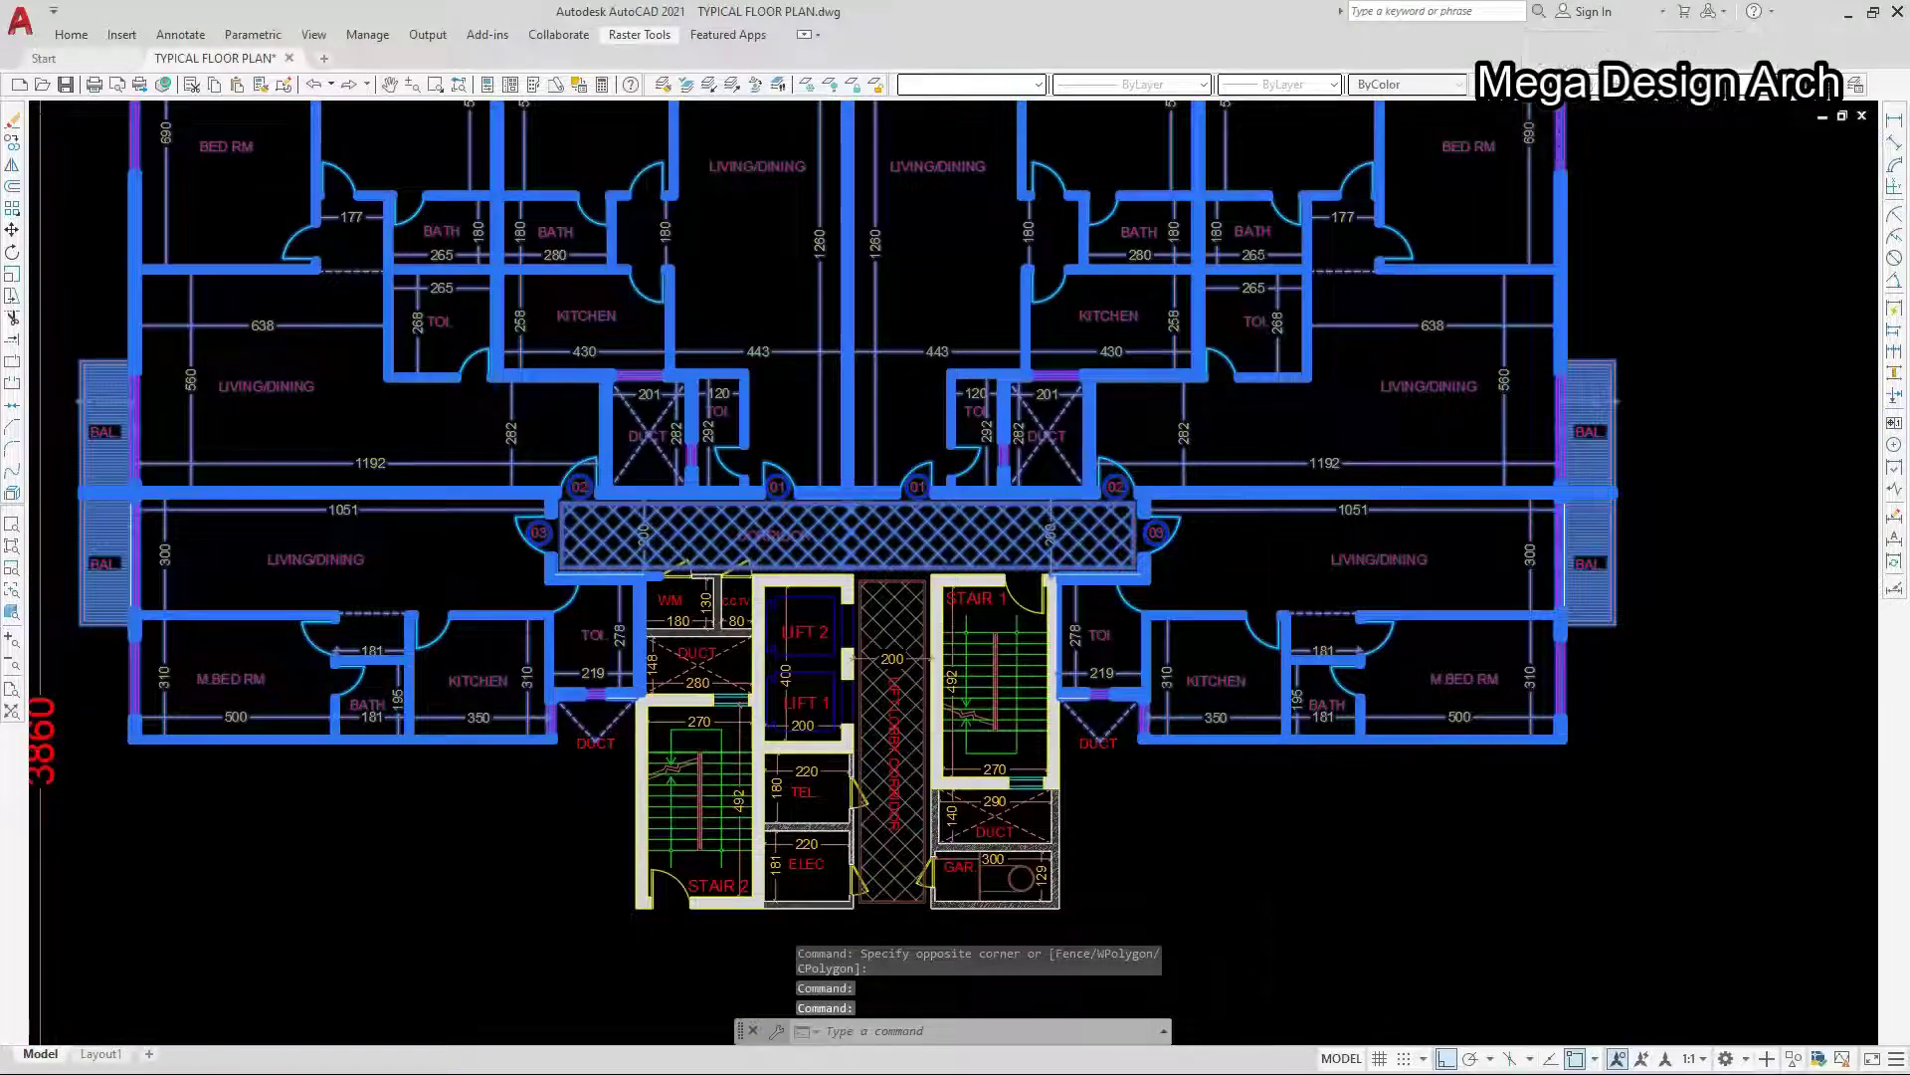
scroll(1223, 552, down, 2)
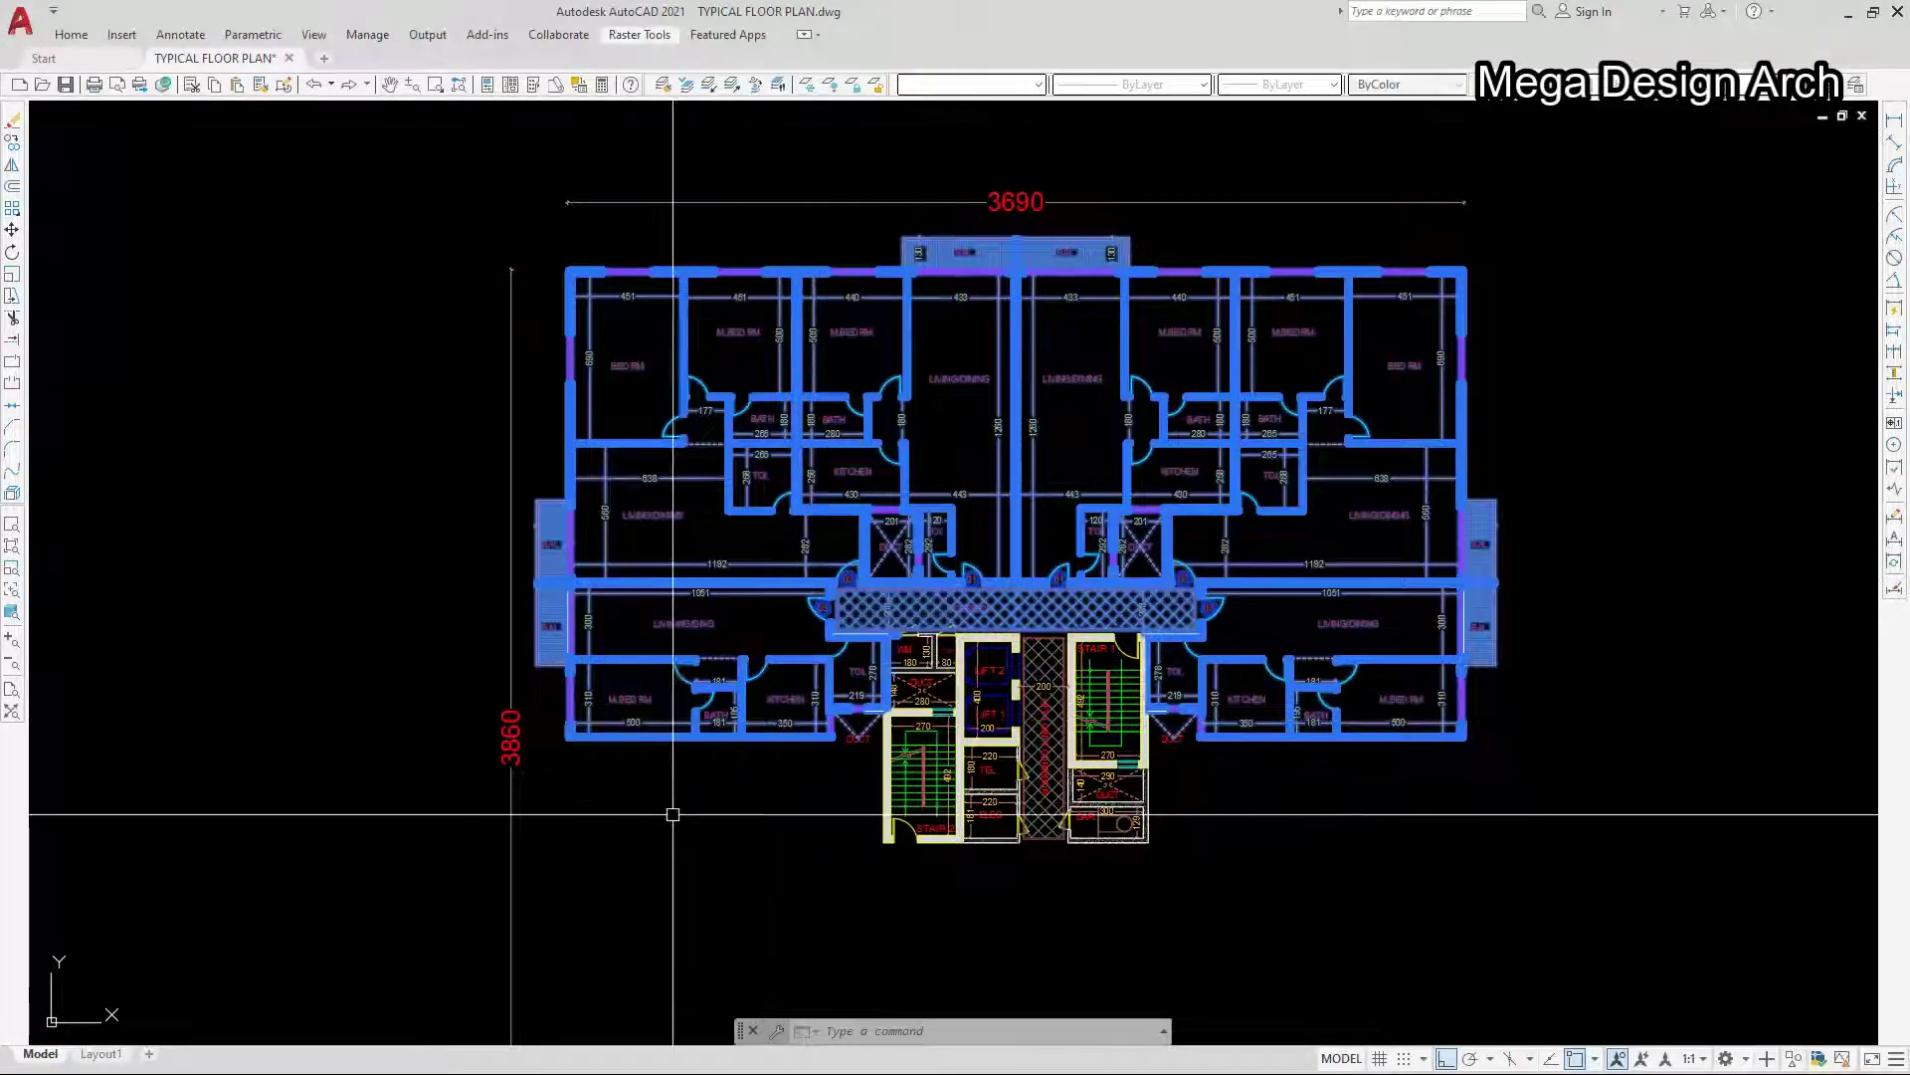
scroll(546, 727, up, 5)
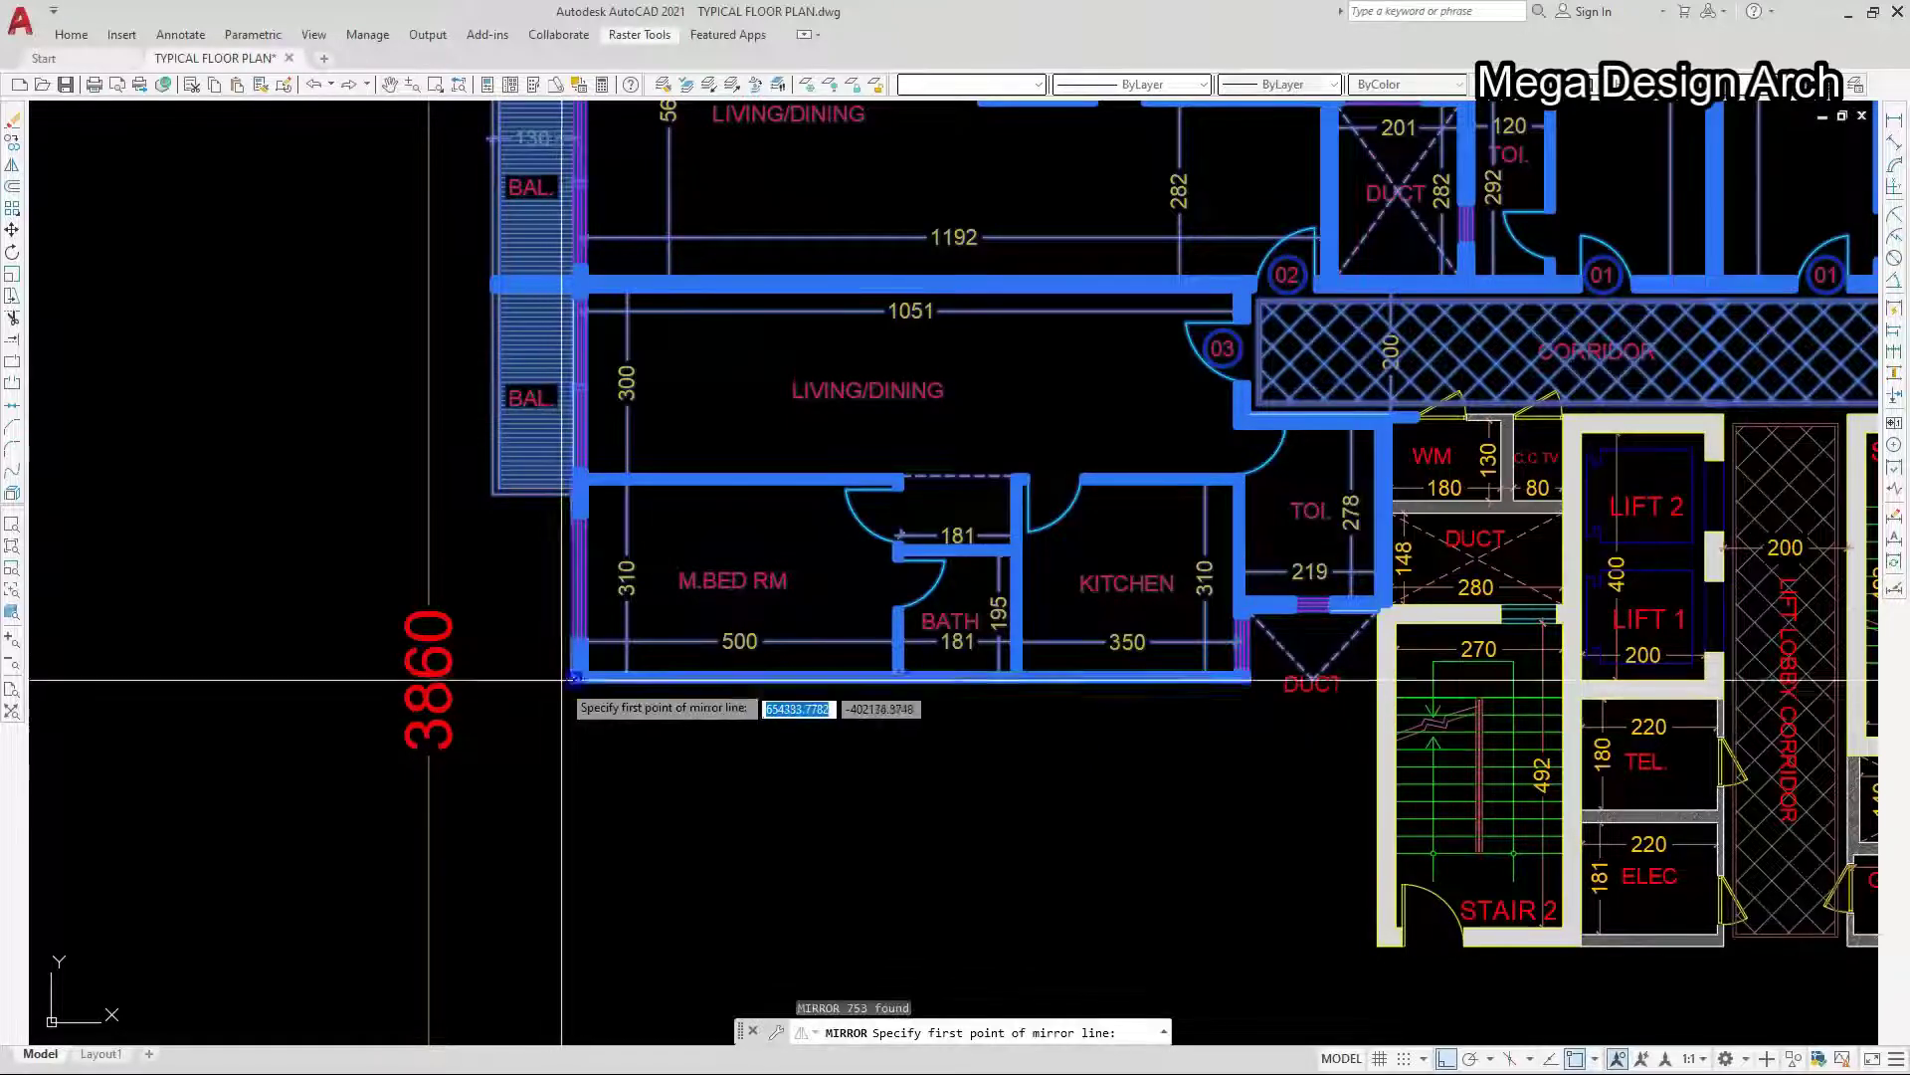
click(574, 679)
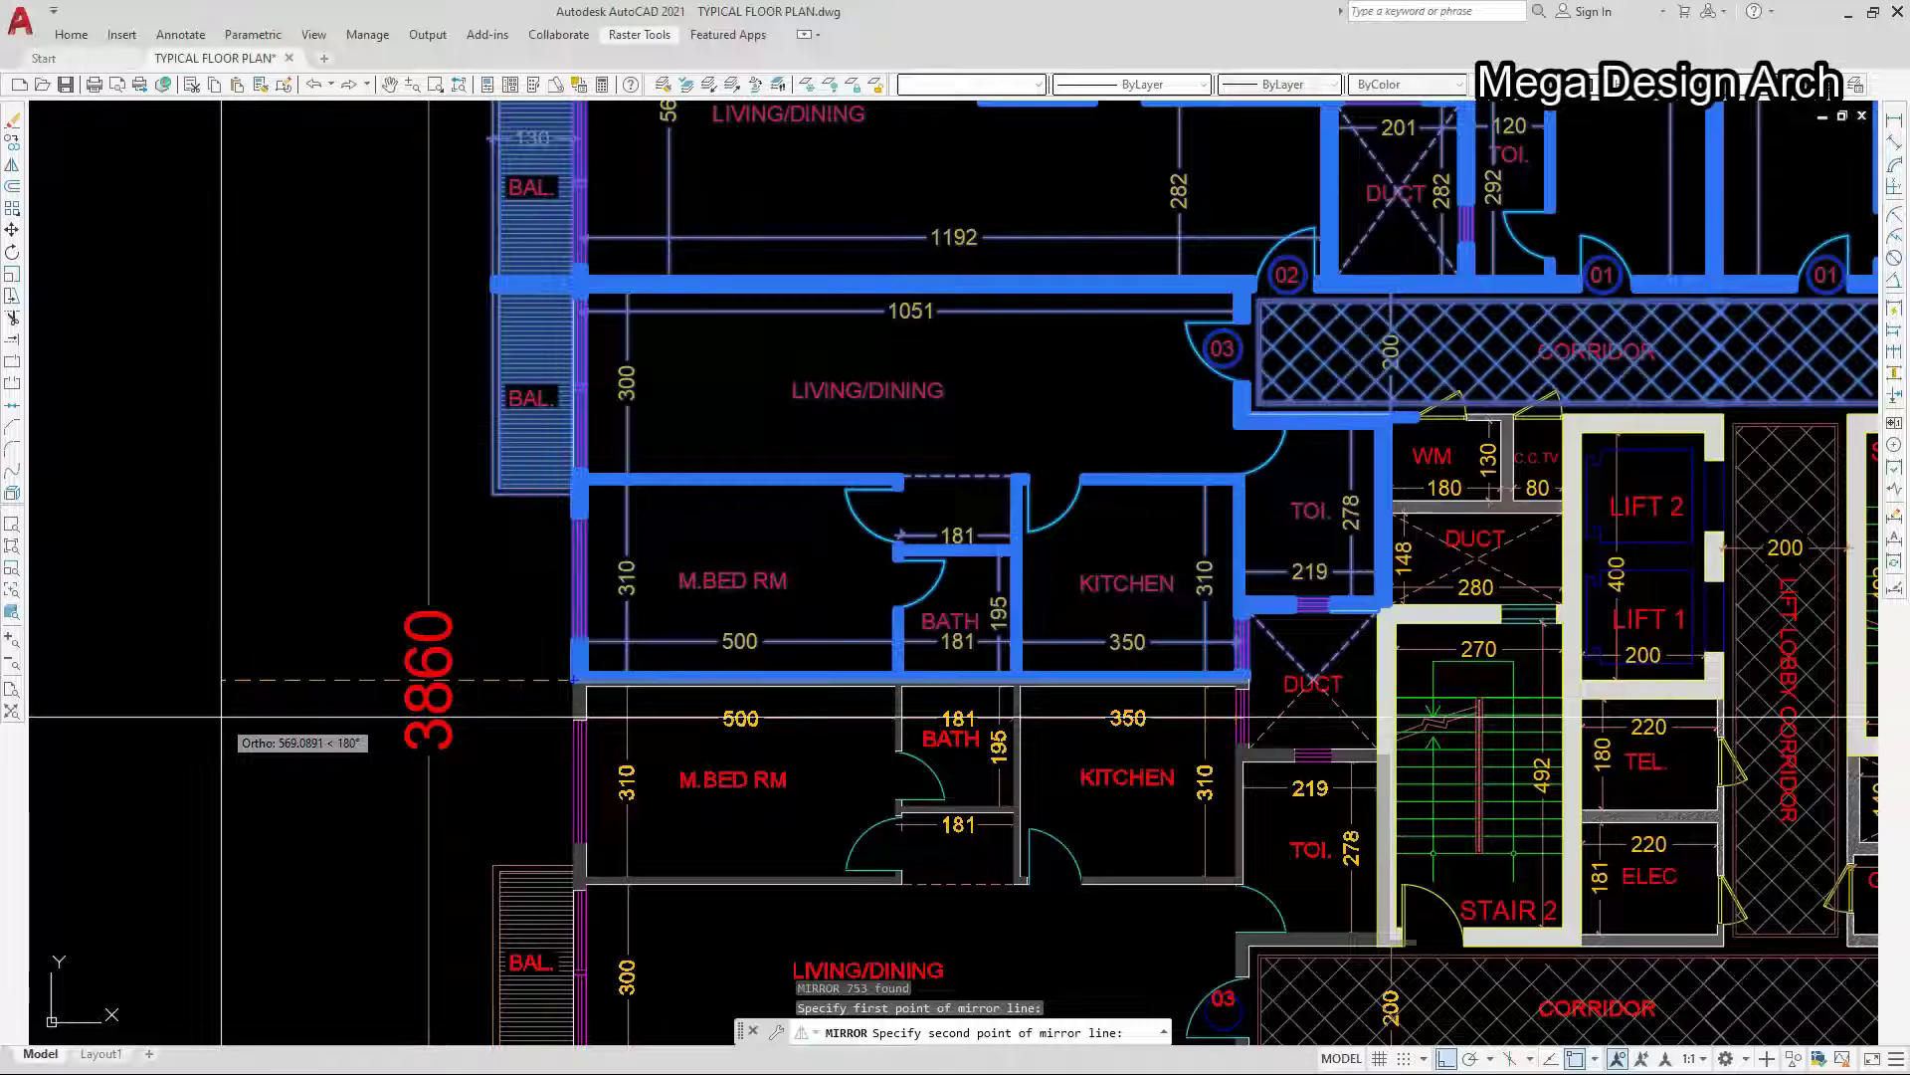
scroll(221, 715, down, 8)
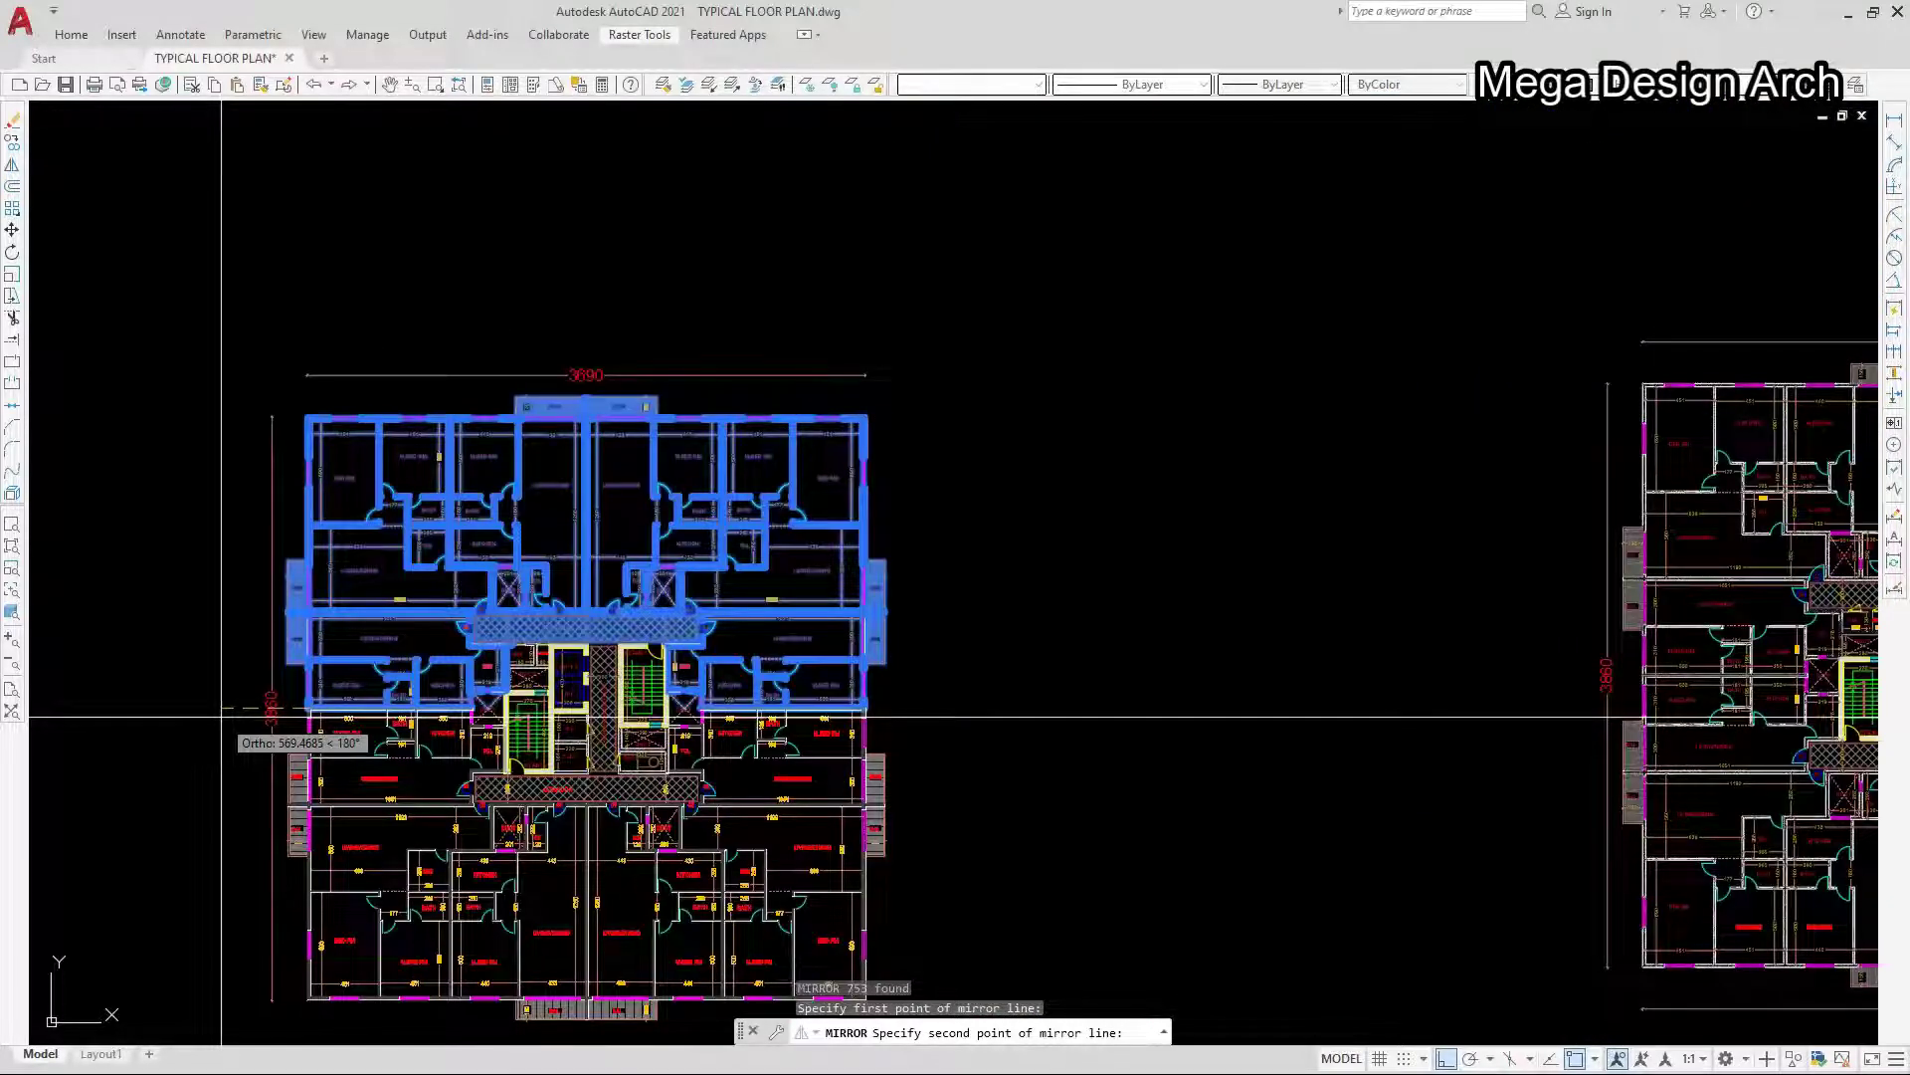
key(Escape)
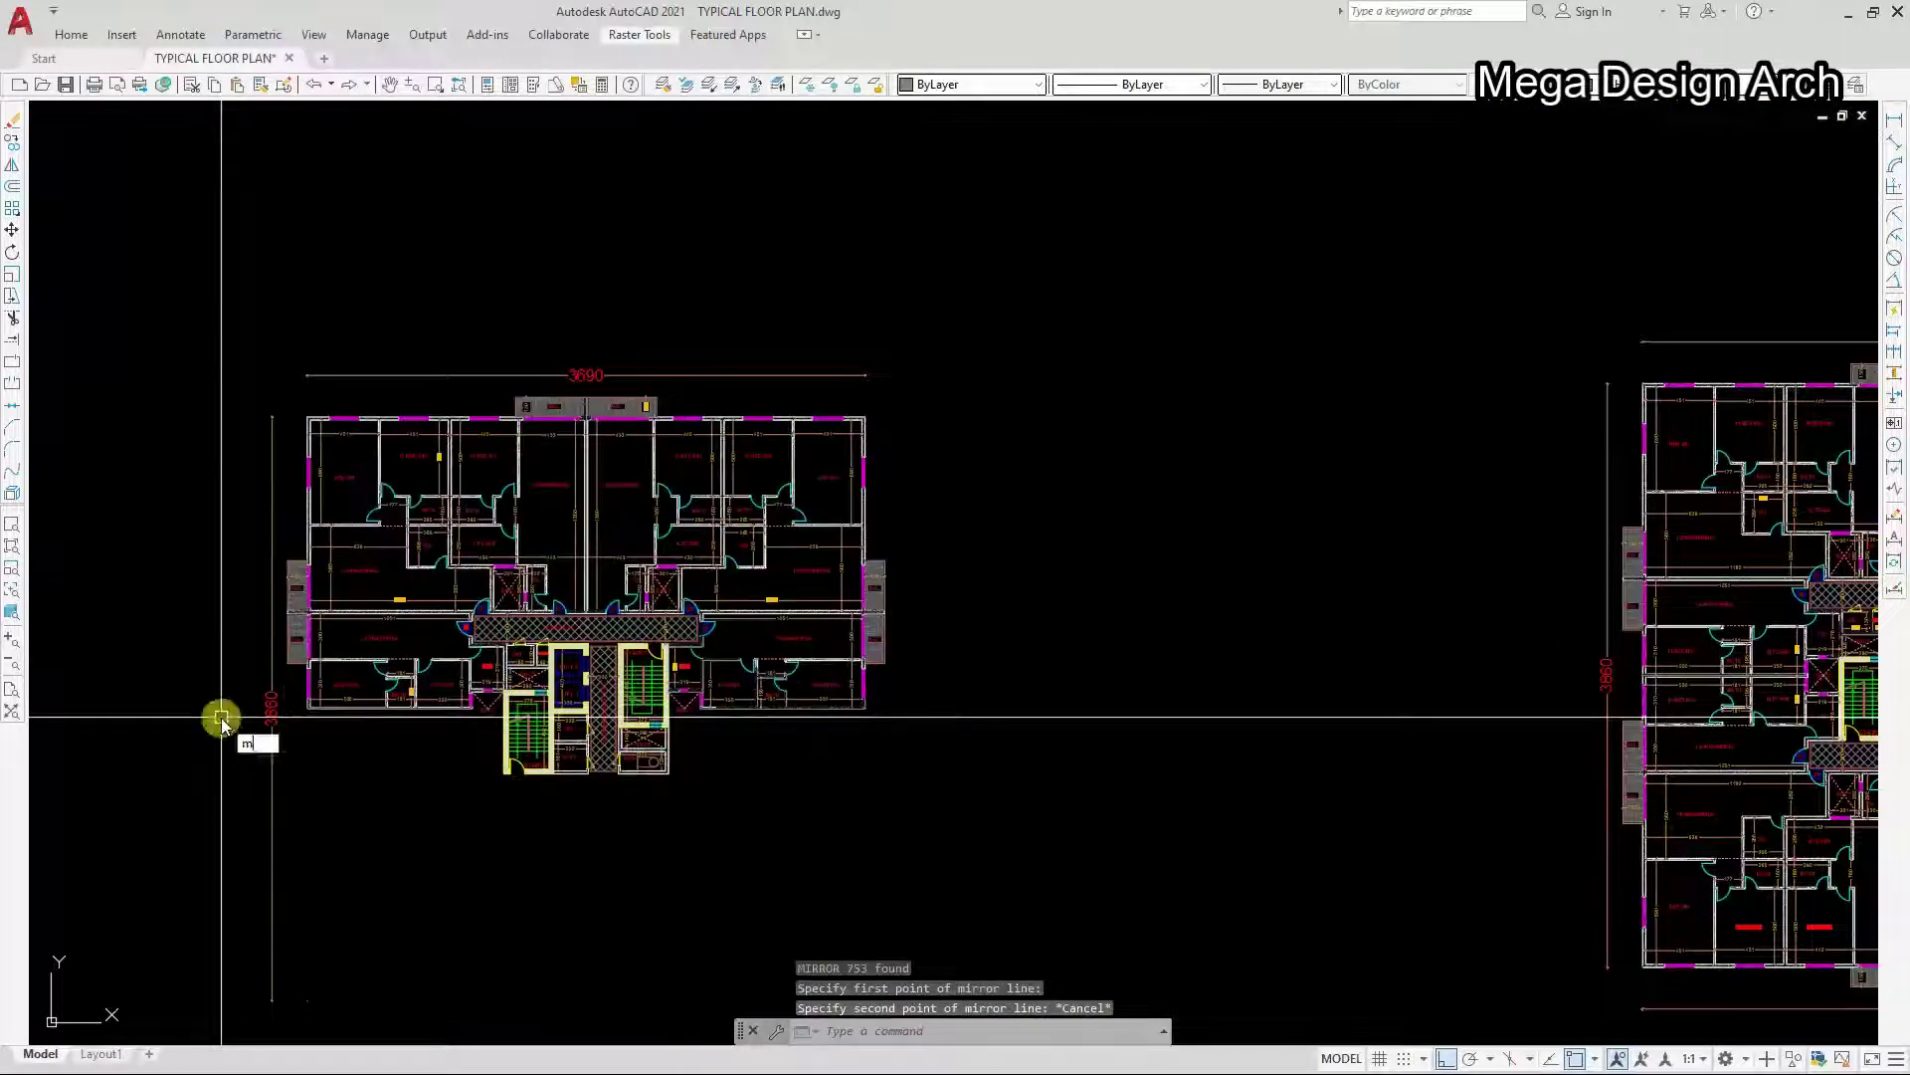
- Mirror the previously selected six flats and corridor about a horizontal line through the outer corner of flat 03's M.BED RM, keeping the source objects
key(Return)
text(p)
key(Return)
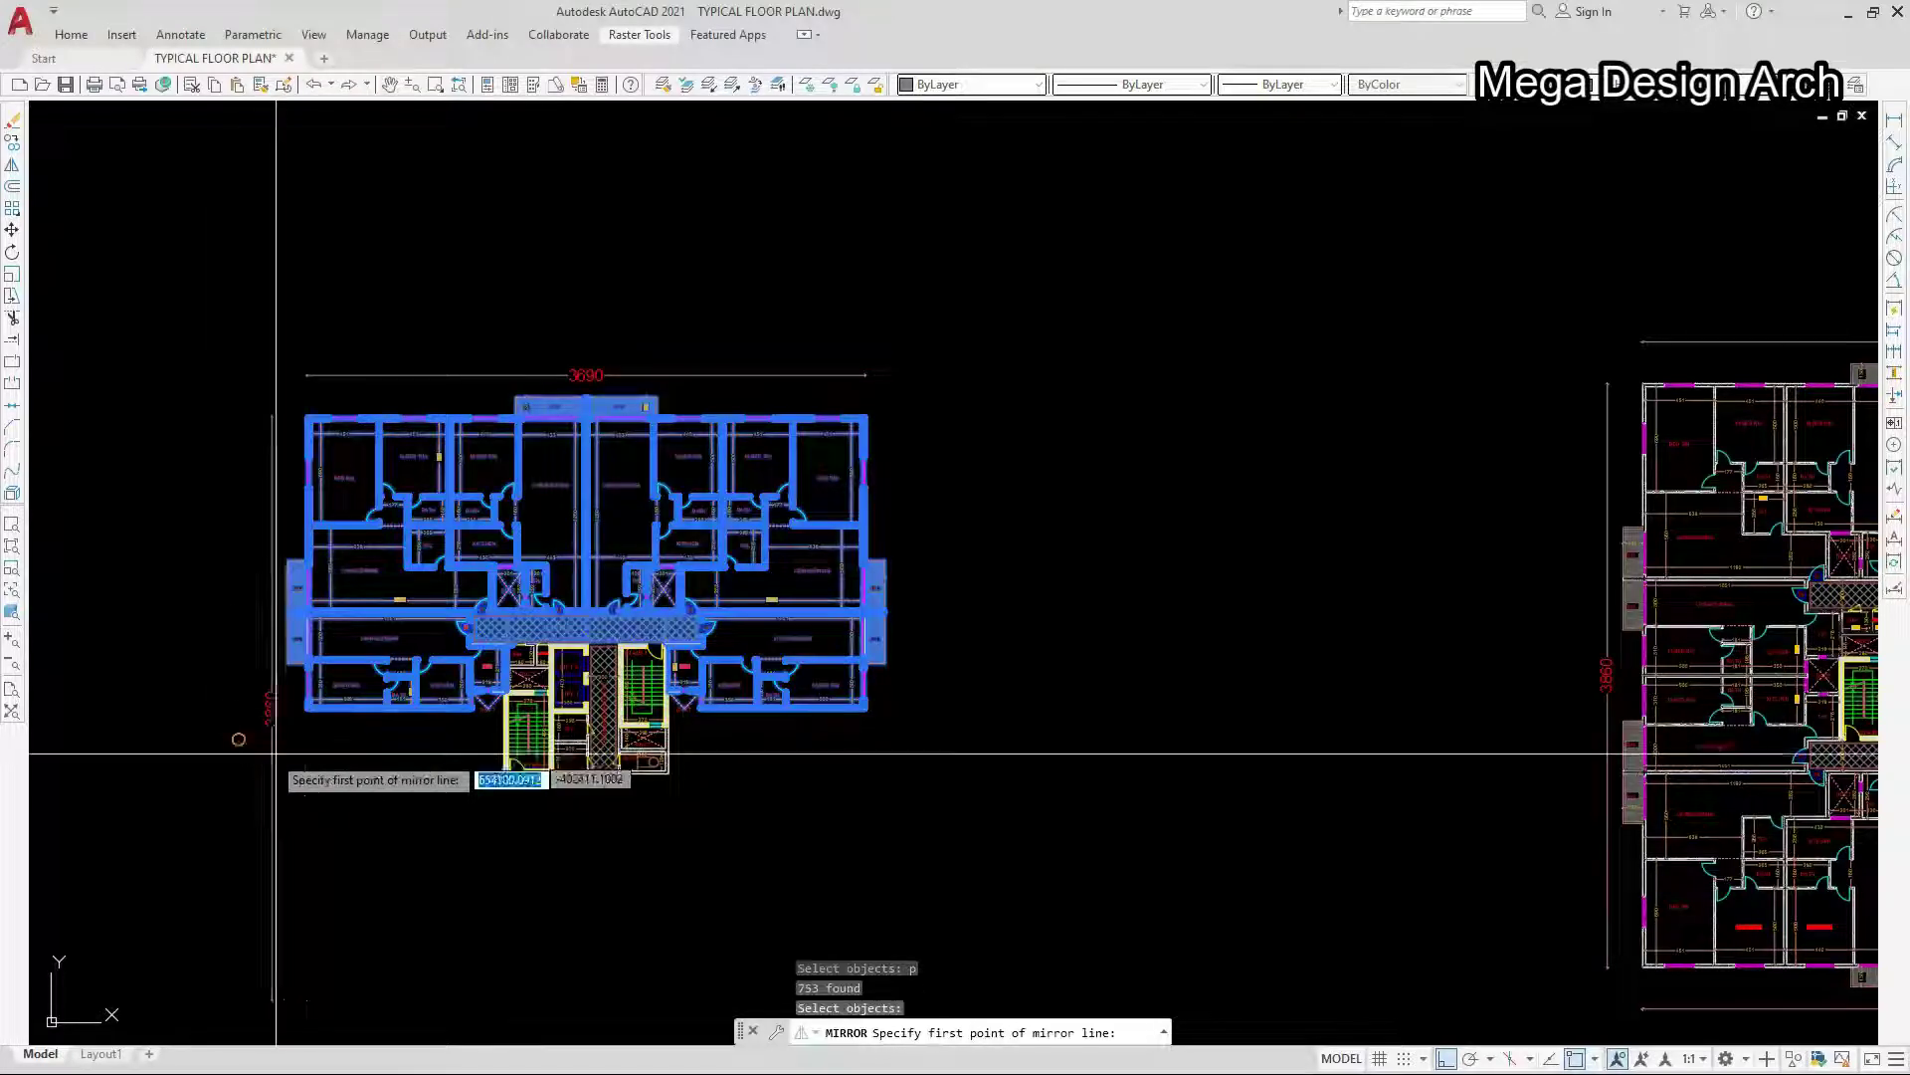
scroll(304, 705, up, 2)
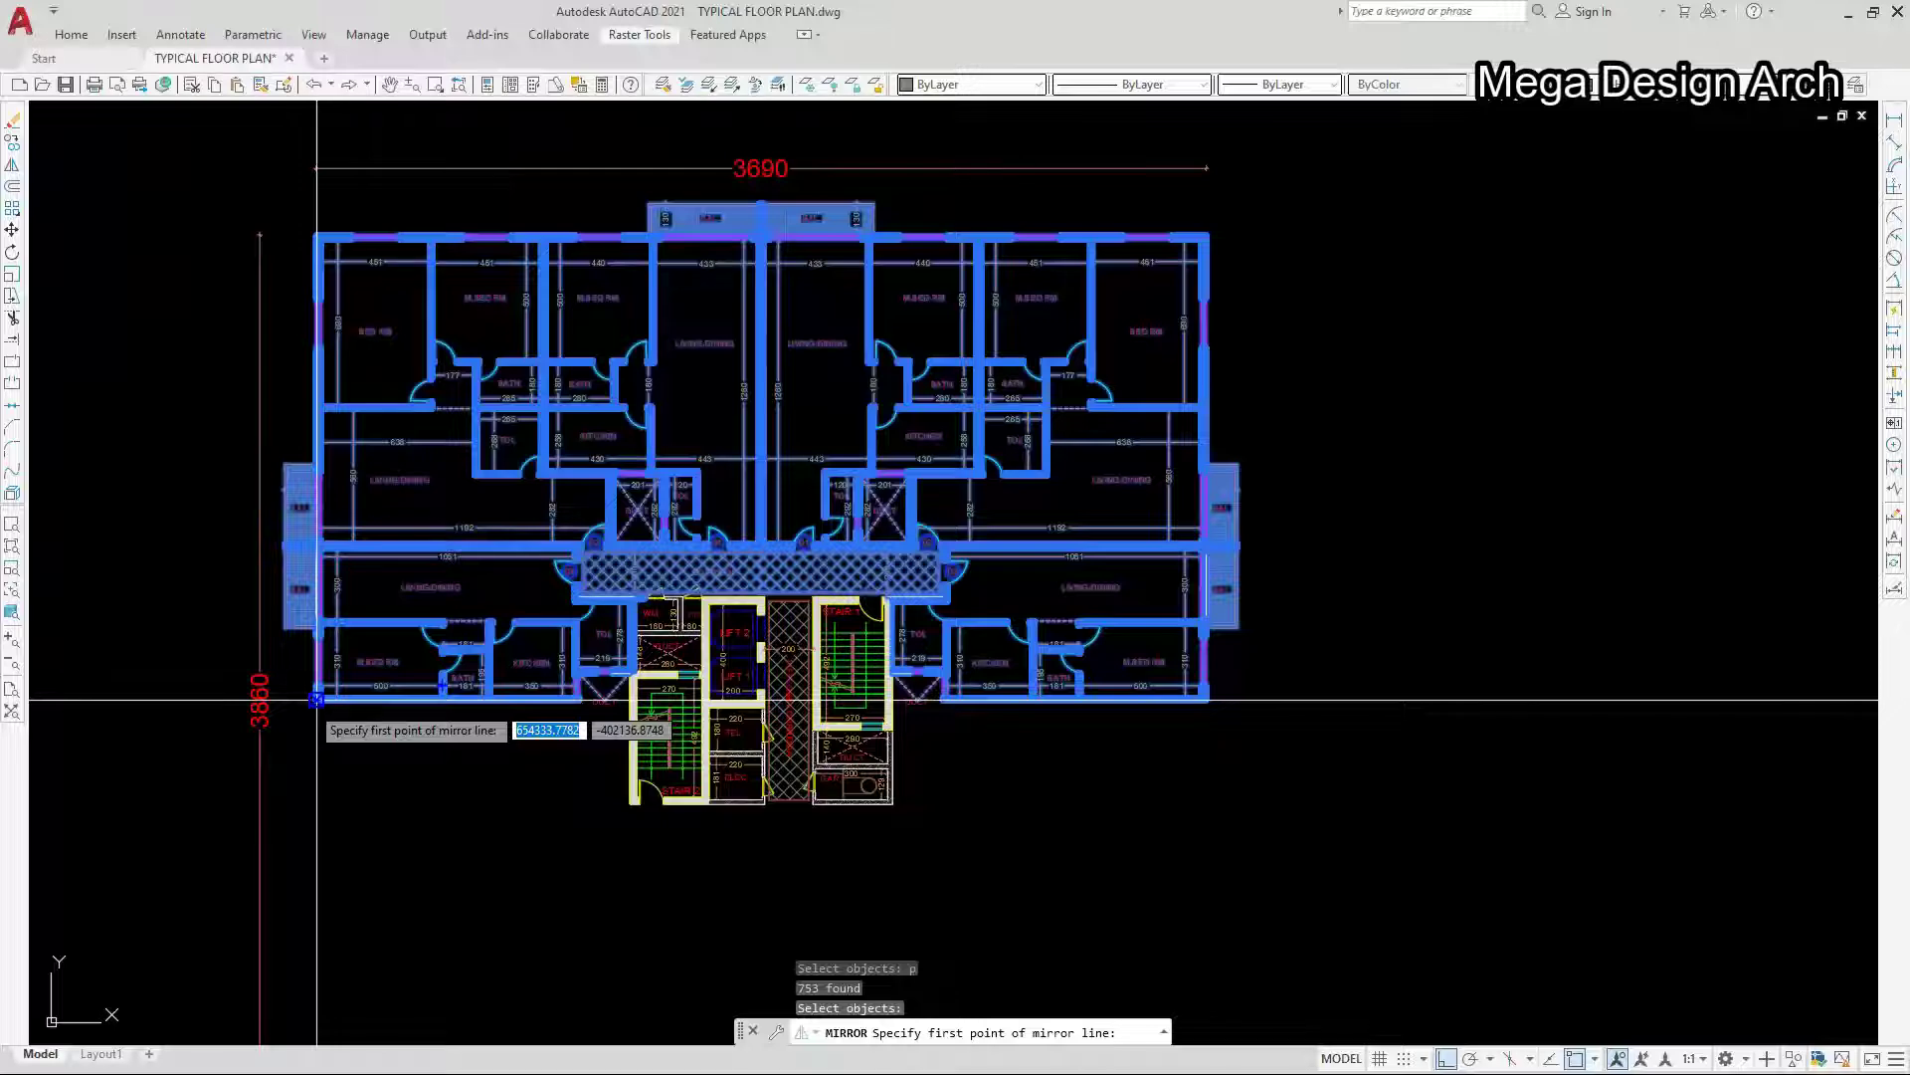
click(316, 700)
scroll(127, 728, up, 4)
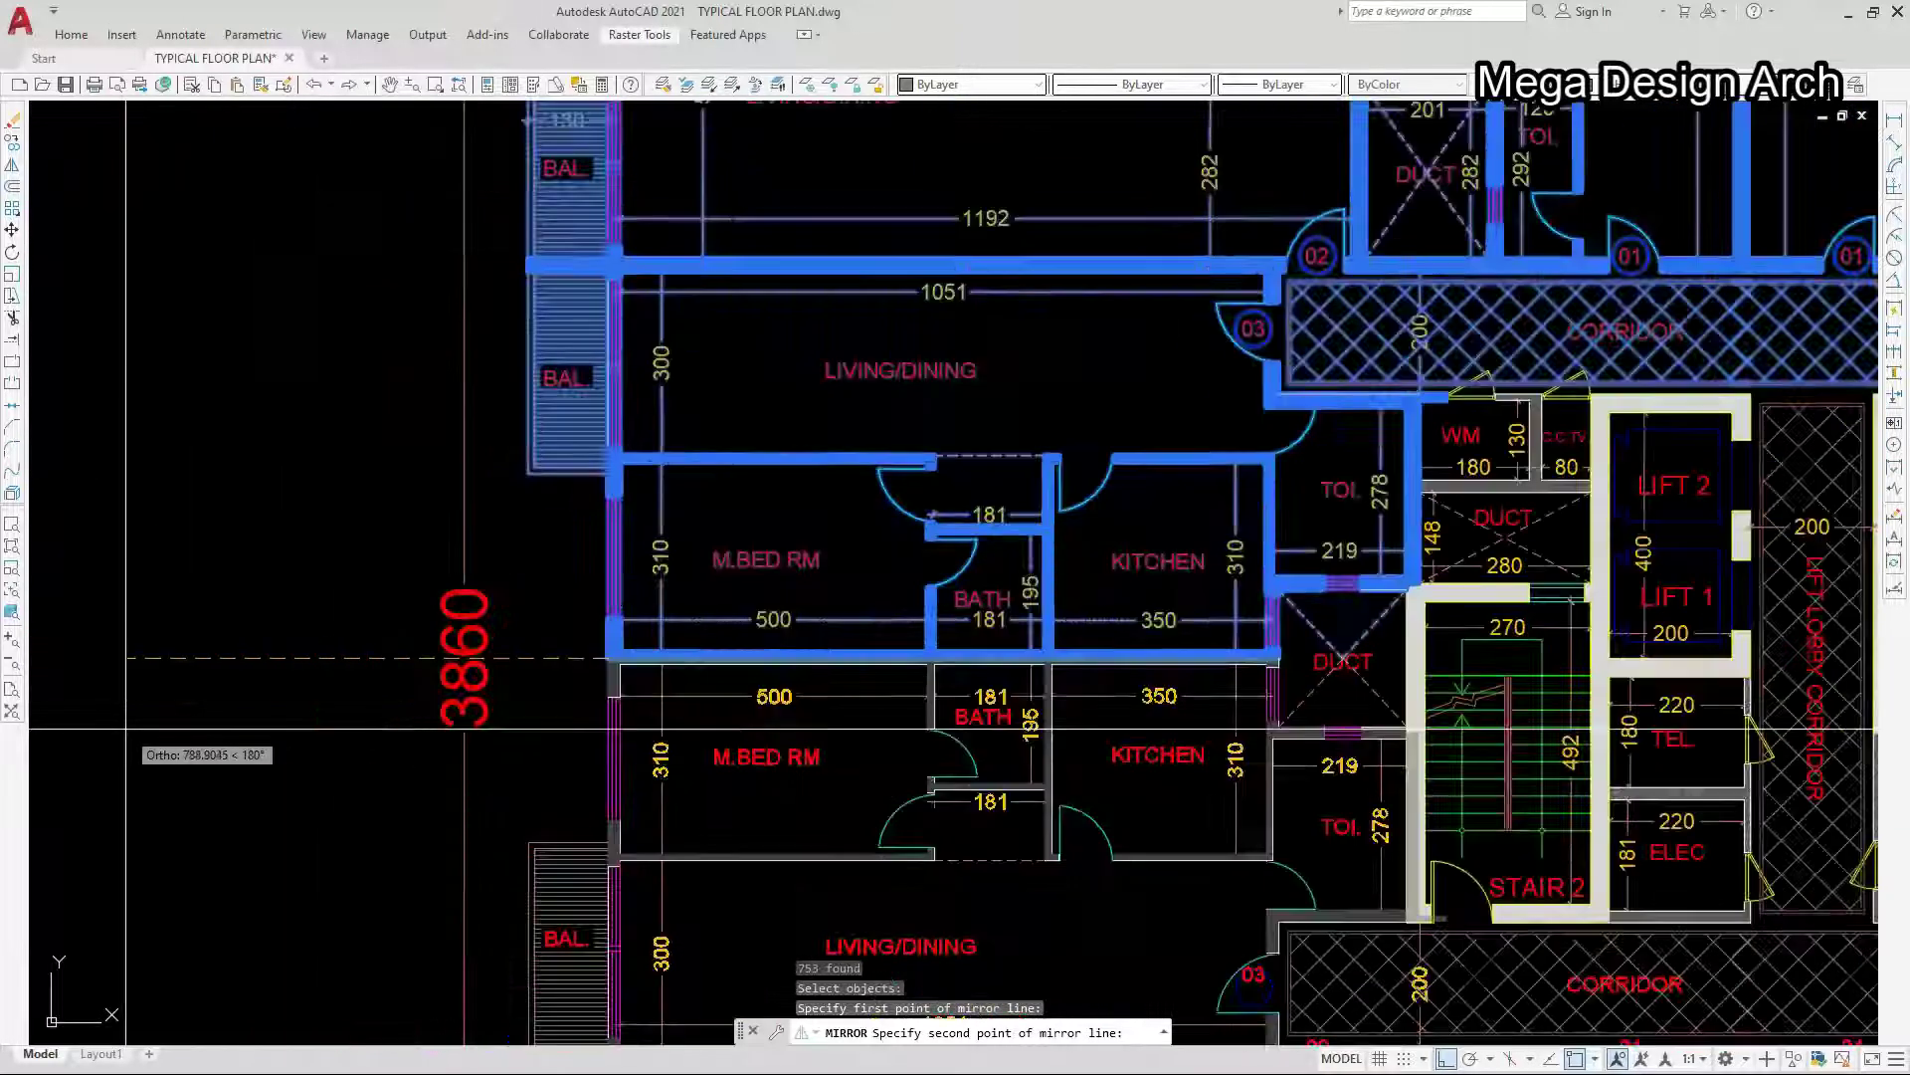
scroll(126, 729, up, 3)
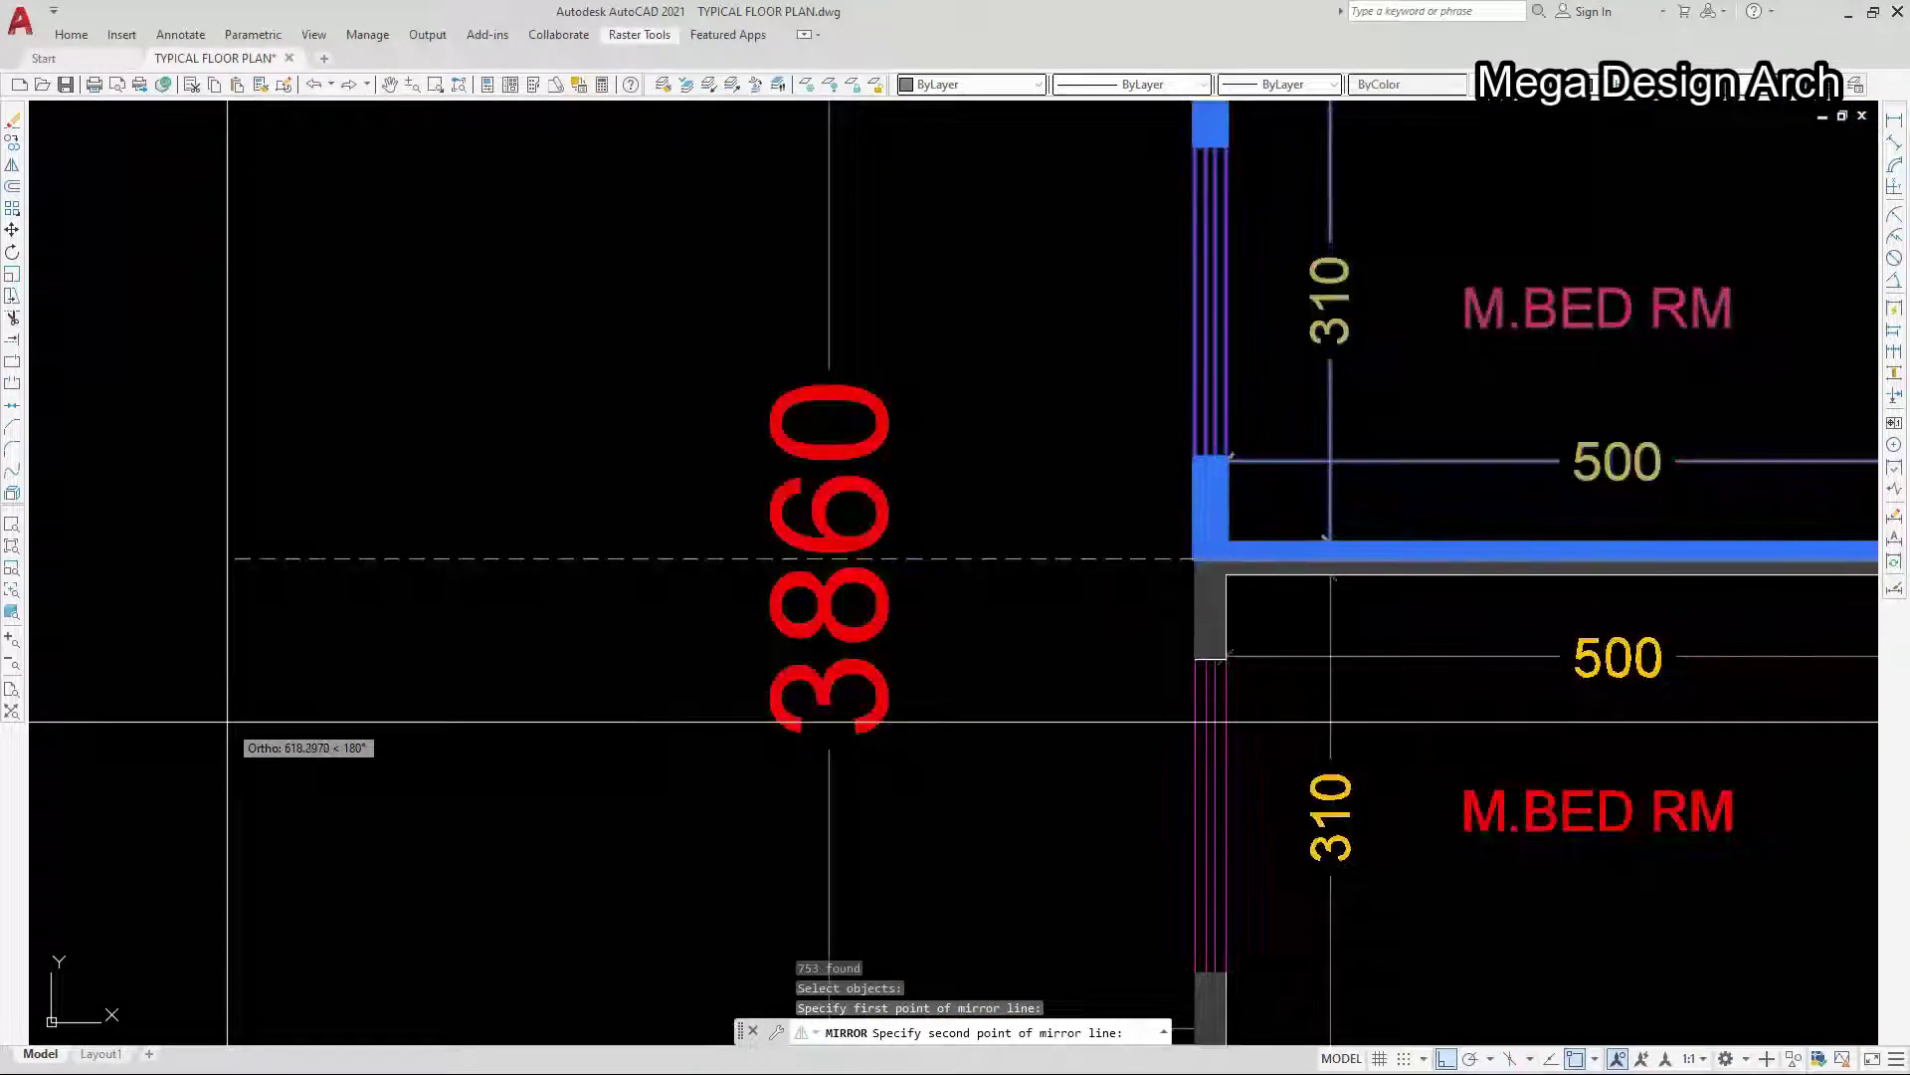
scroll(844, 595, down, 8)
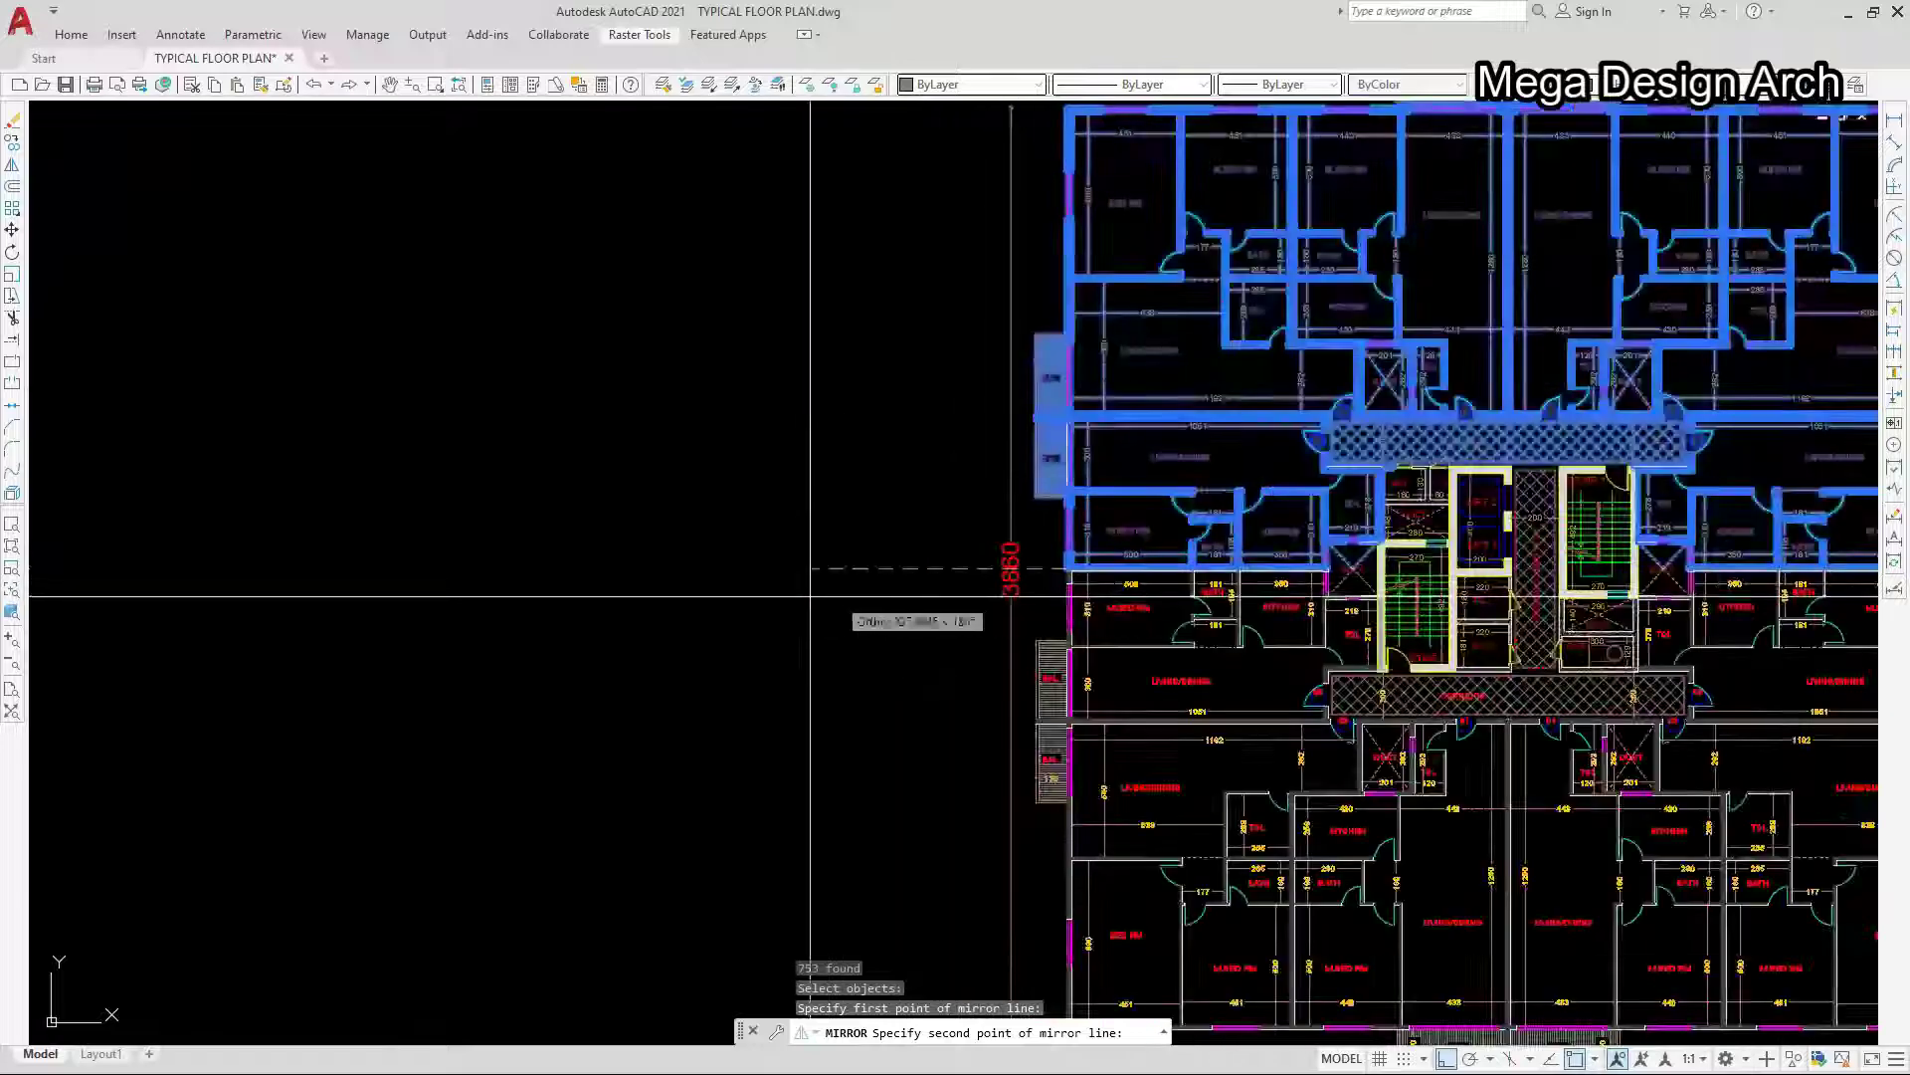
scroll(810, 596, down, 3)
click(806, 601)
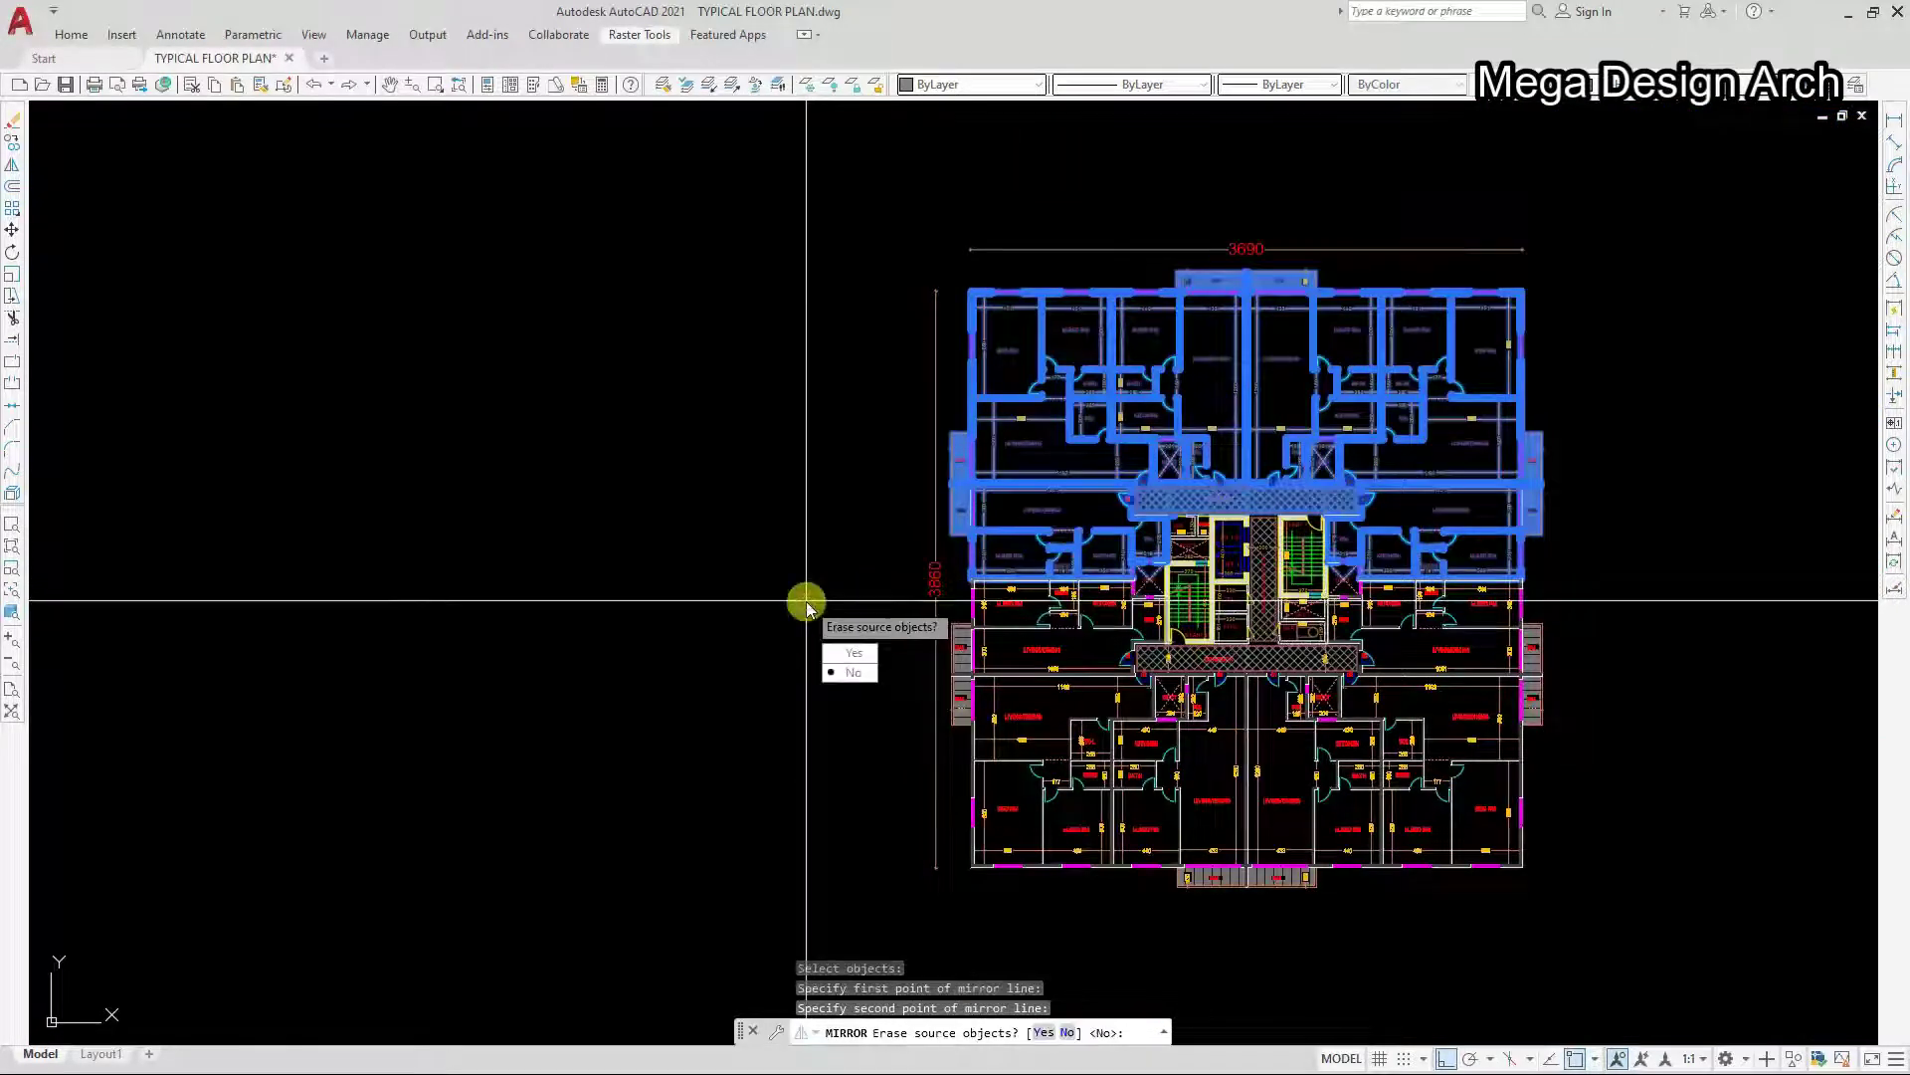
text(n)
key(Return)
- Stretch the mirrored toilet's wall hatch beside Stair 2, pulling its stub off the stair doorway and its lower side edge off the stair wall
scroll(866, 610, up, 5)
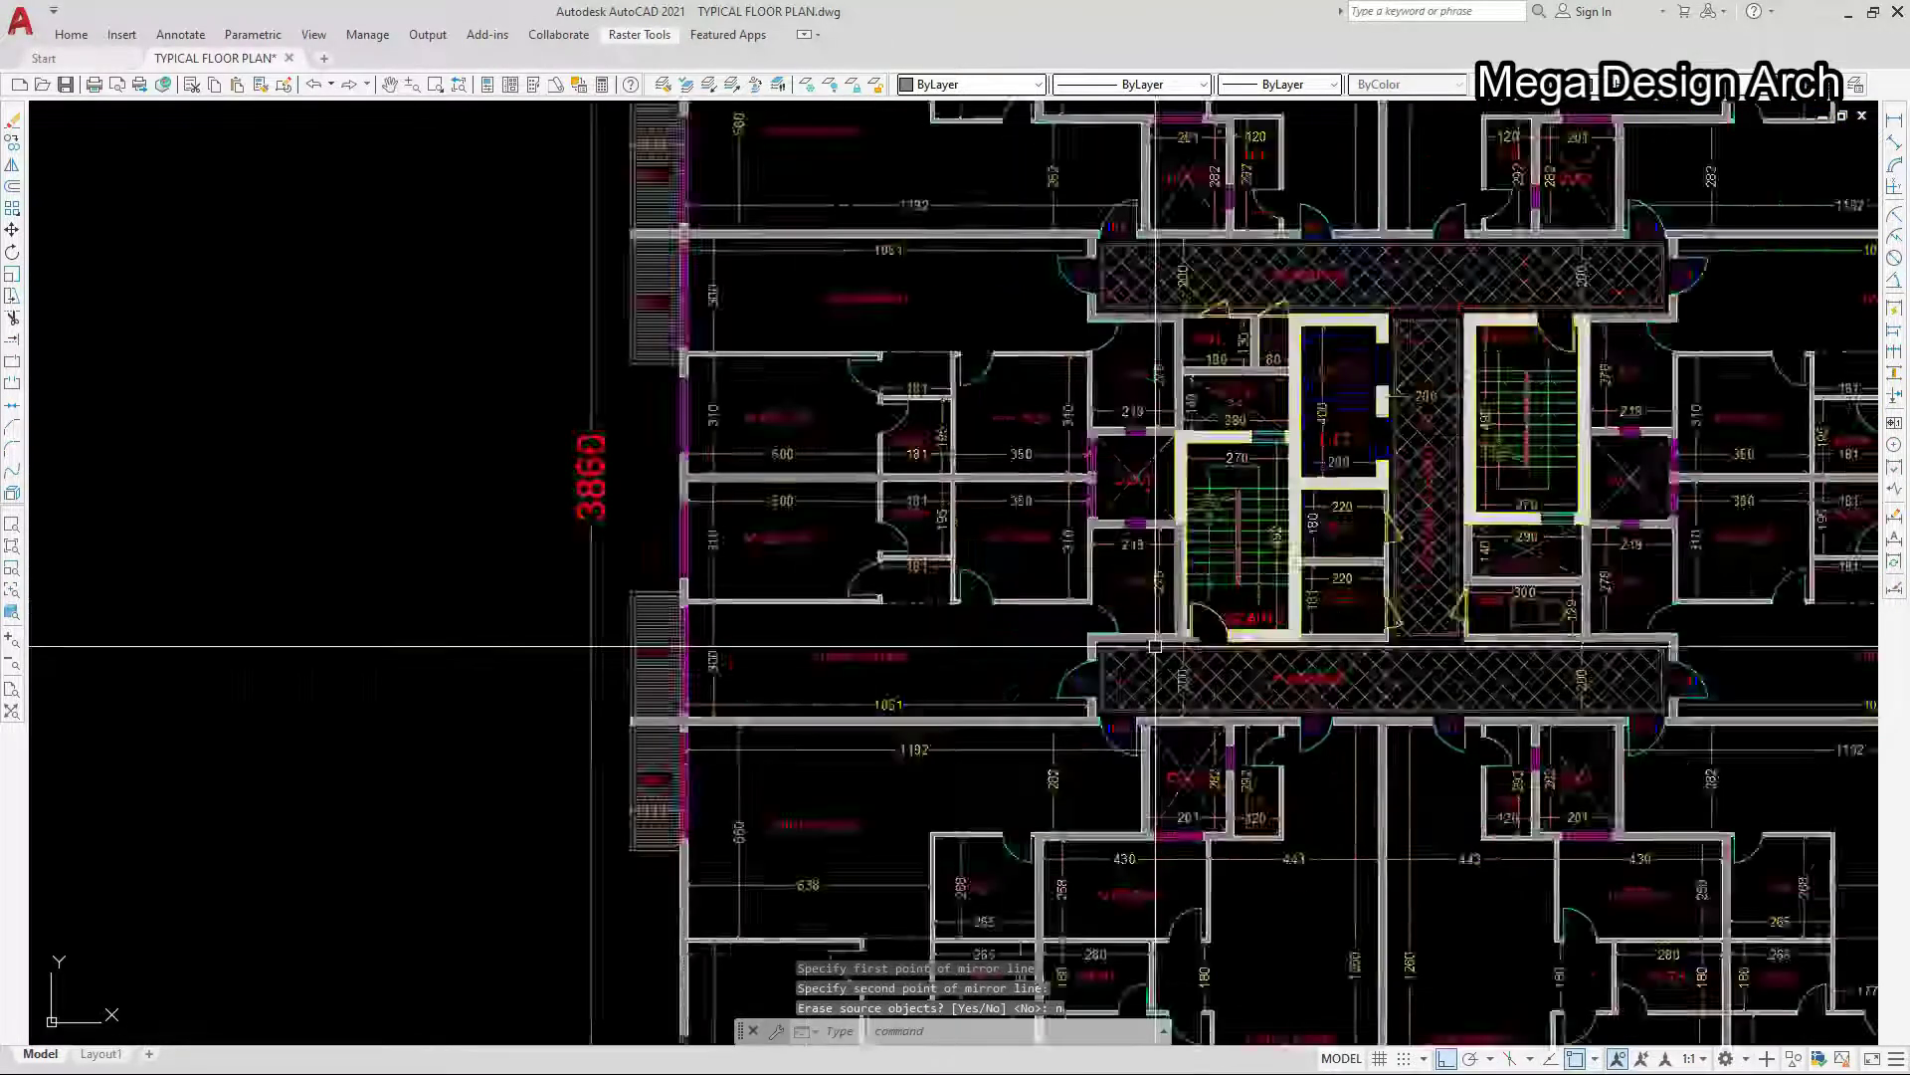
scroll(1186, 631, up, 4)
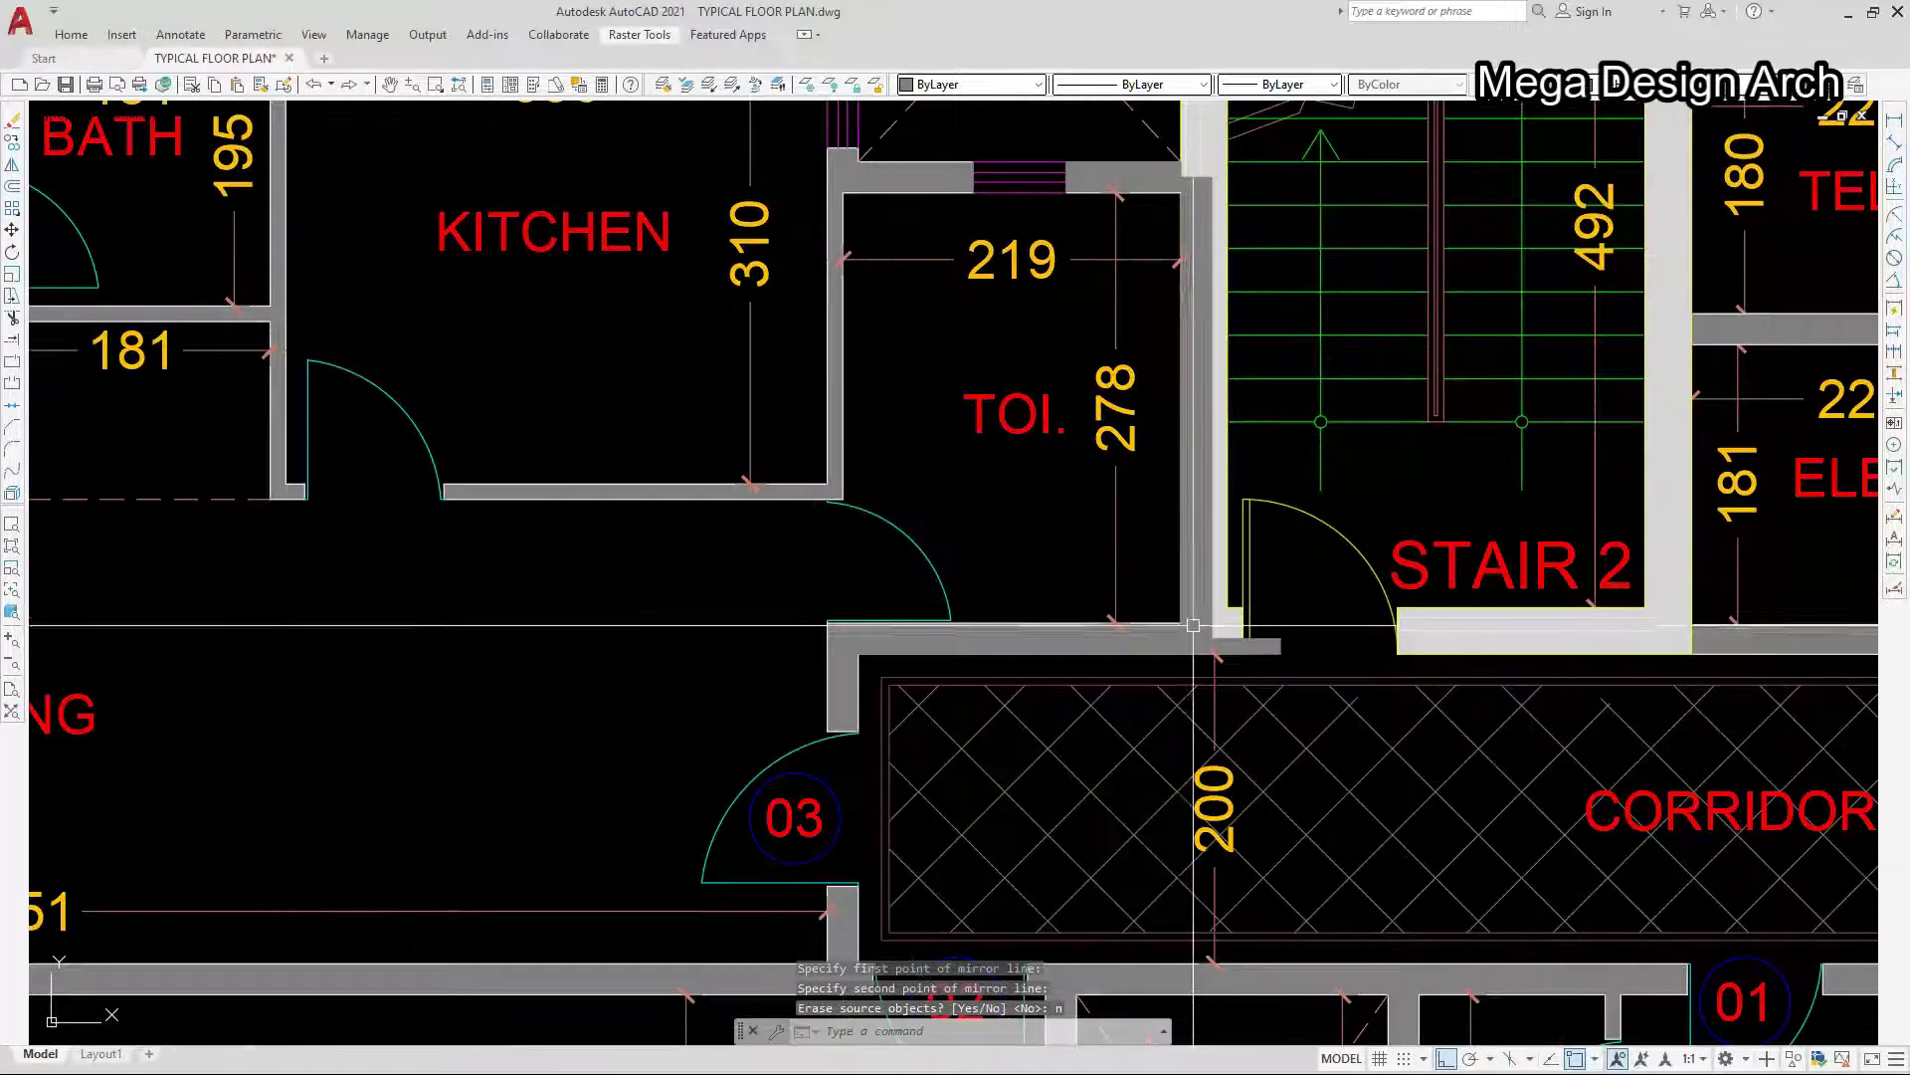
click(1204, 602)
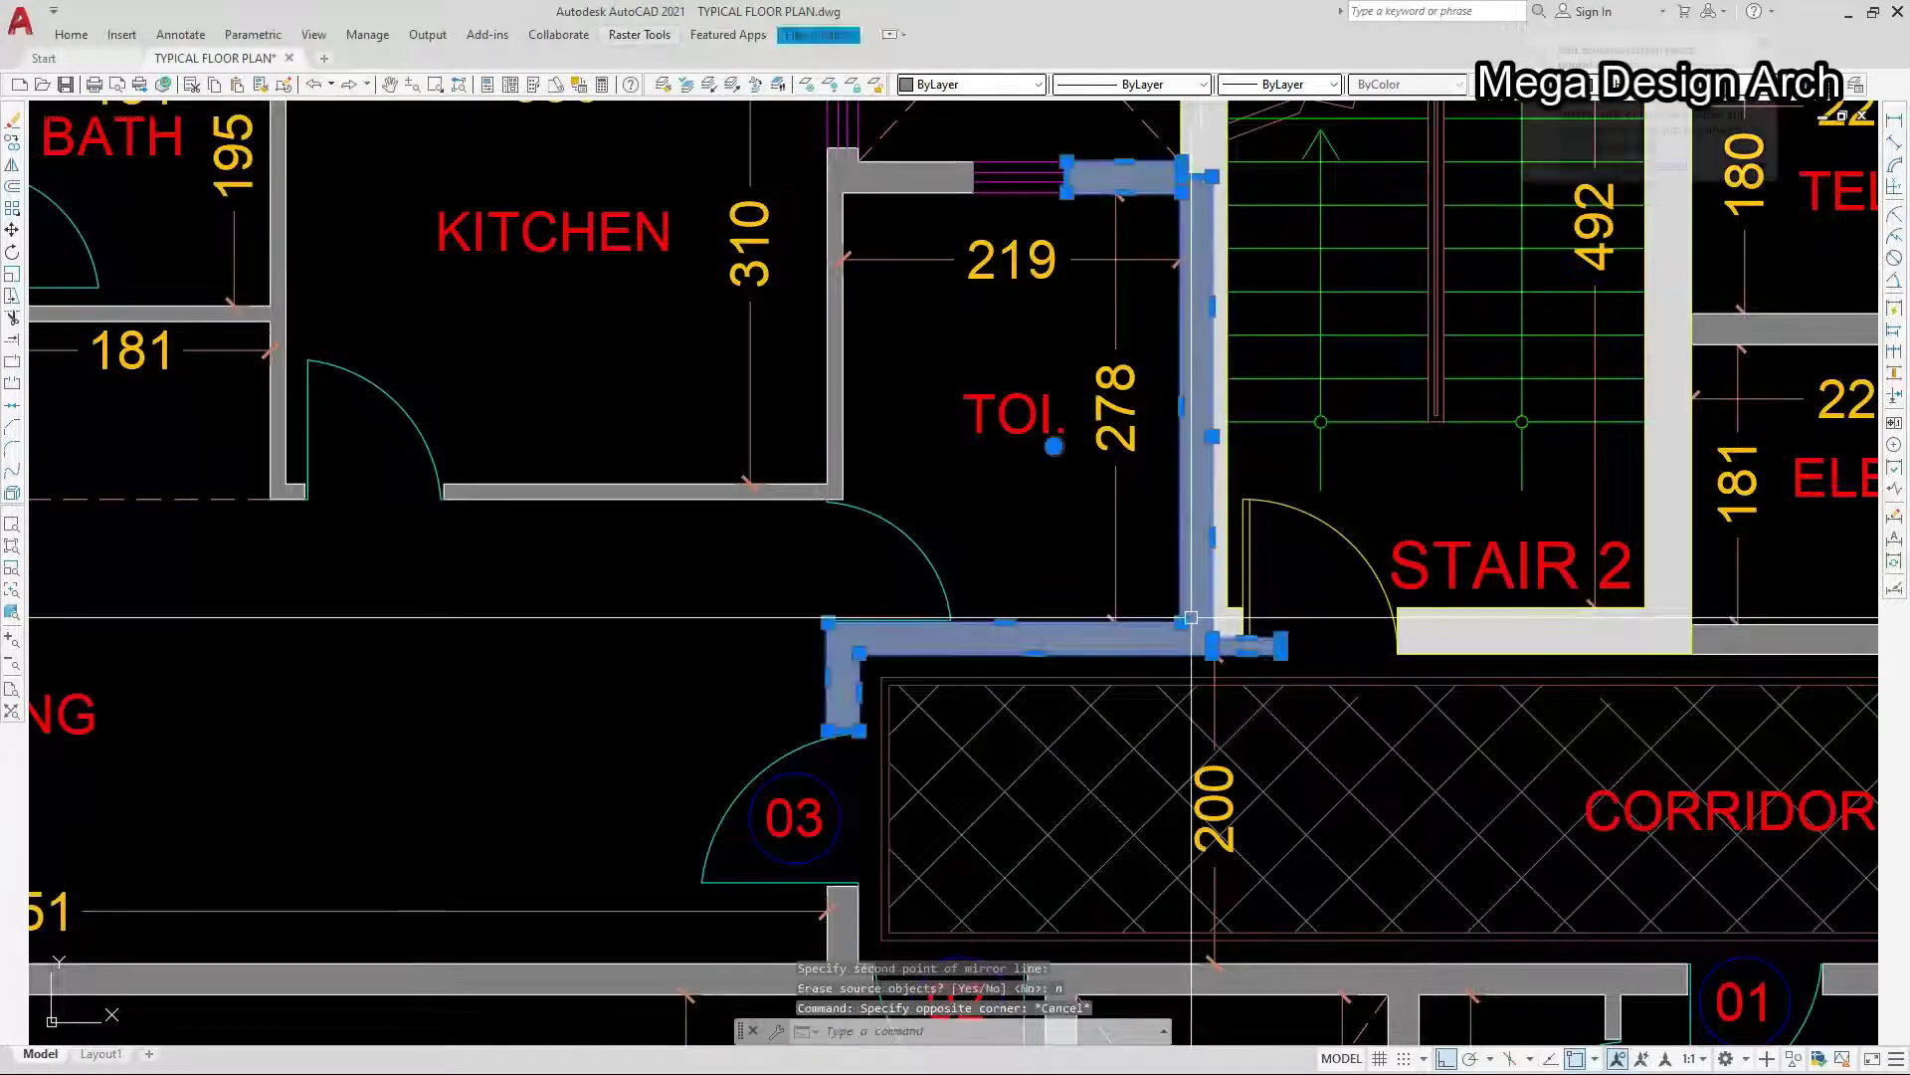
scroll(1243, 641, up, 2)
scroll(1256, 639, up, 2)
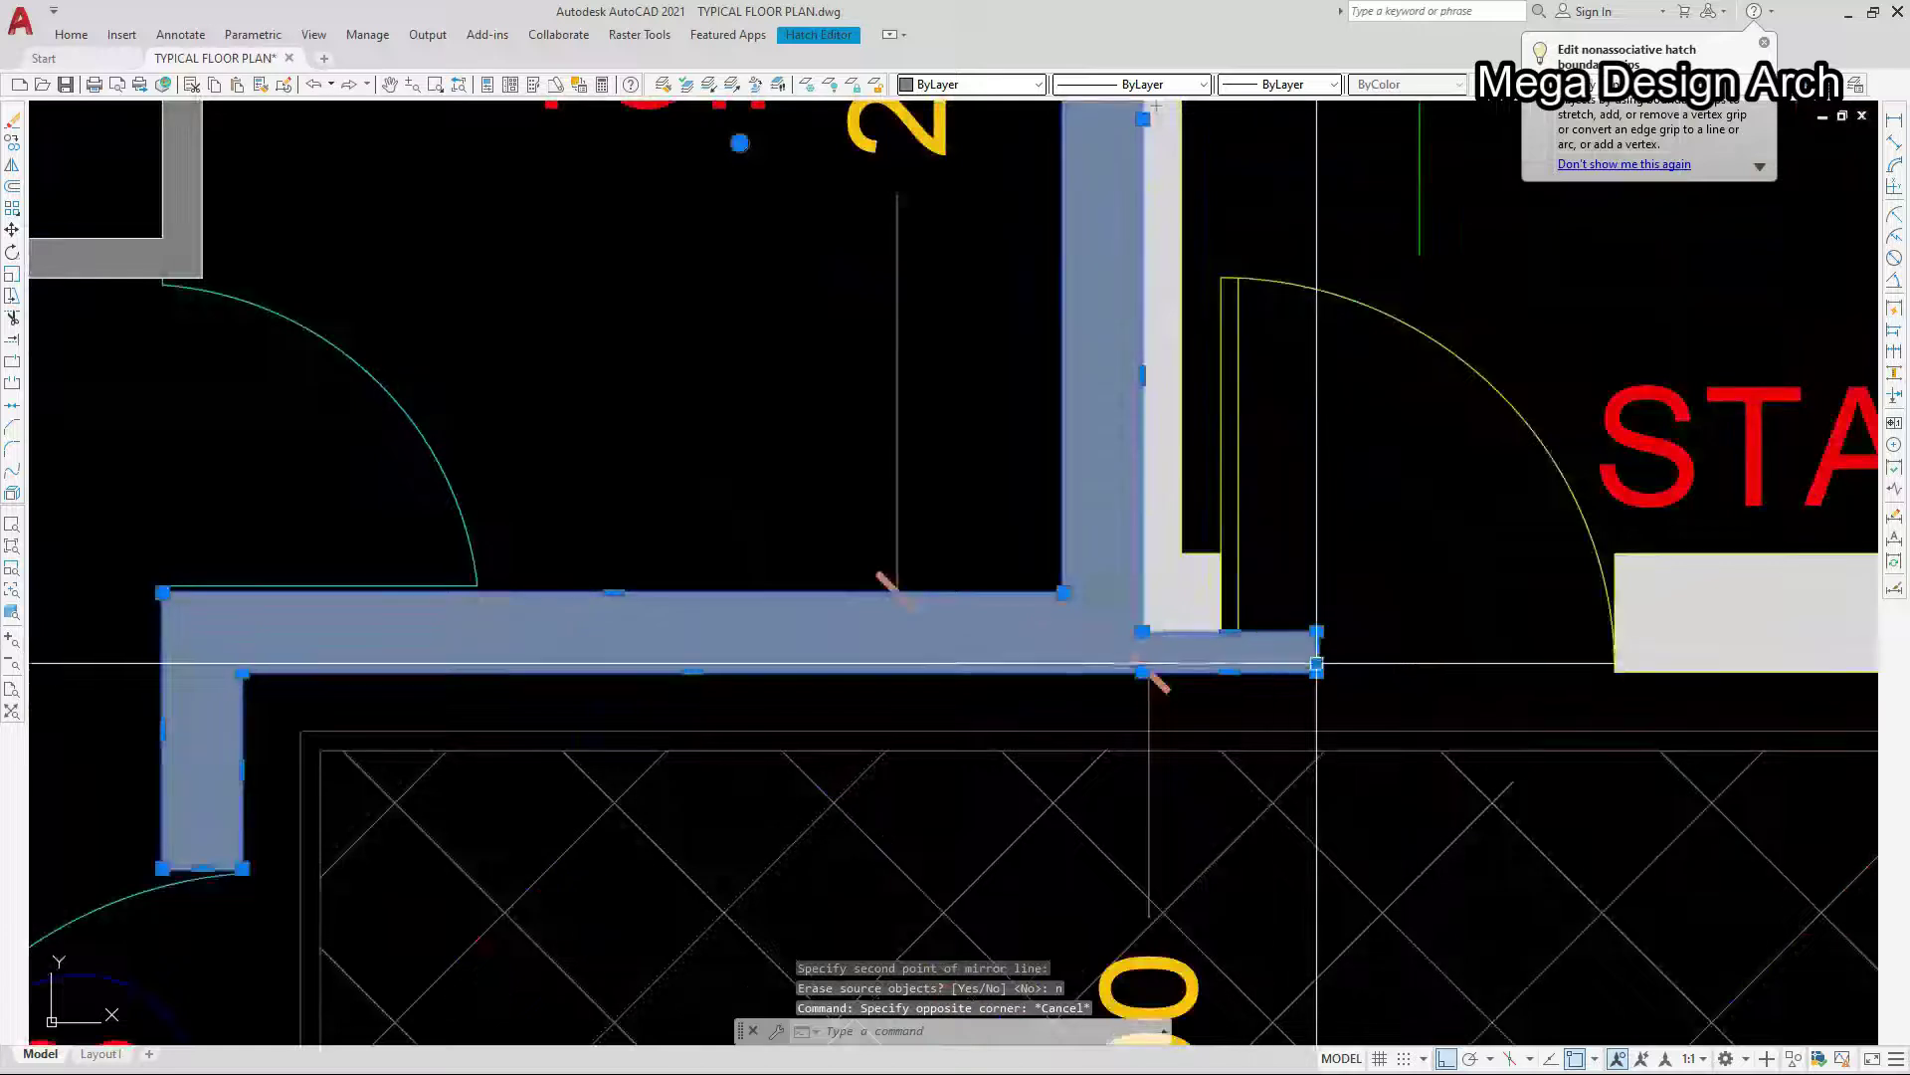
click(1316, 652)
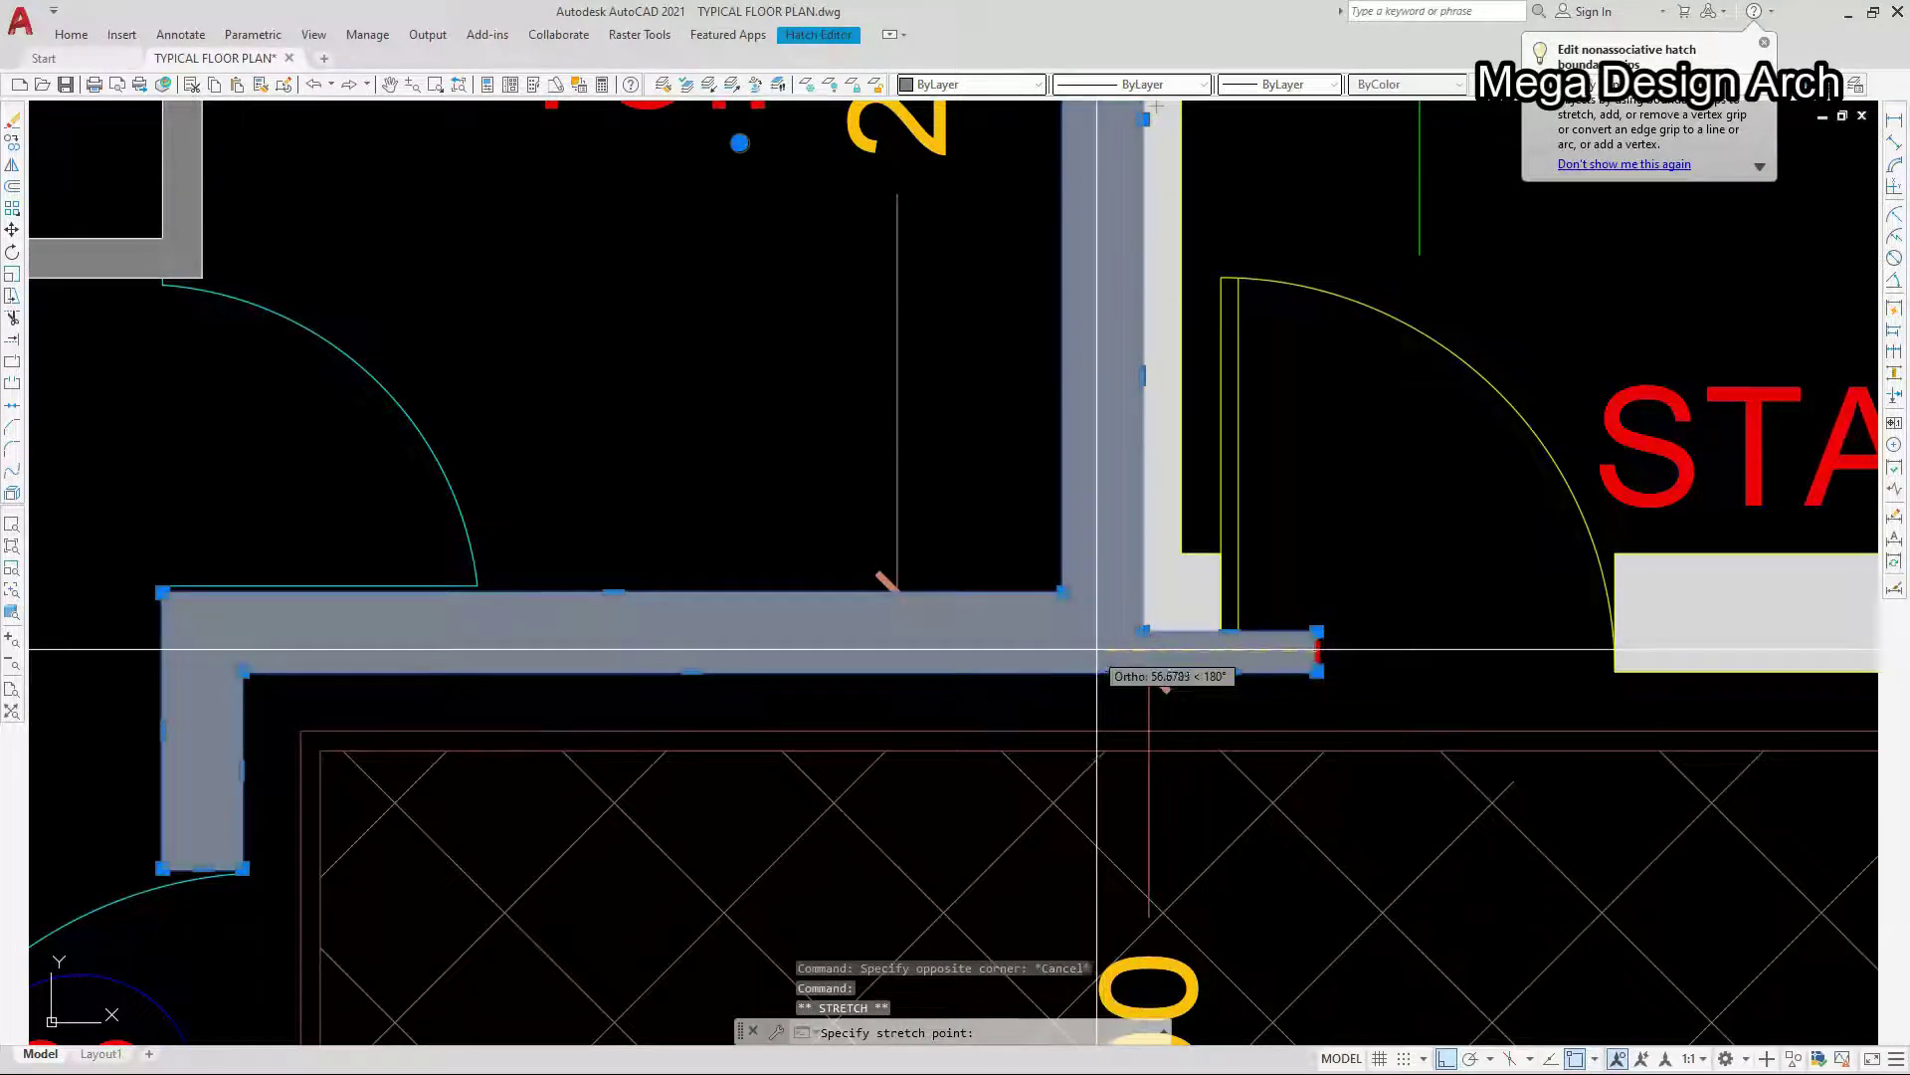
click(1099, 651)
click(1098, 651)
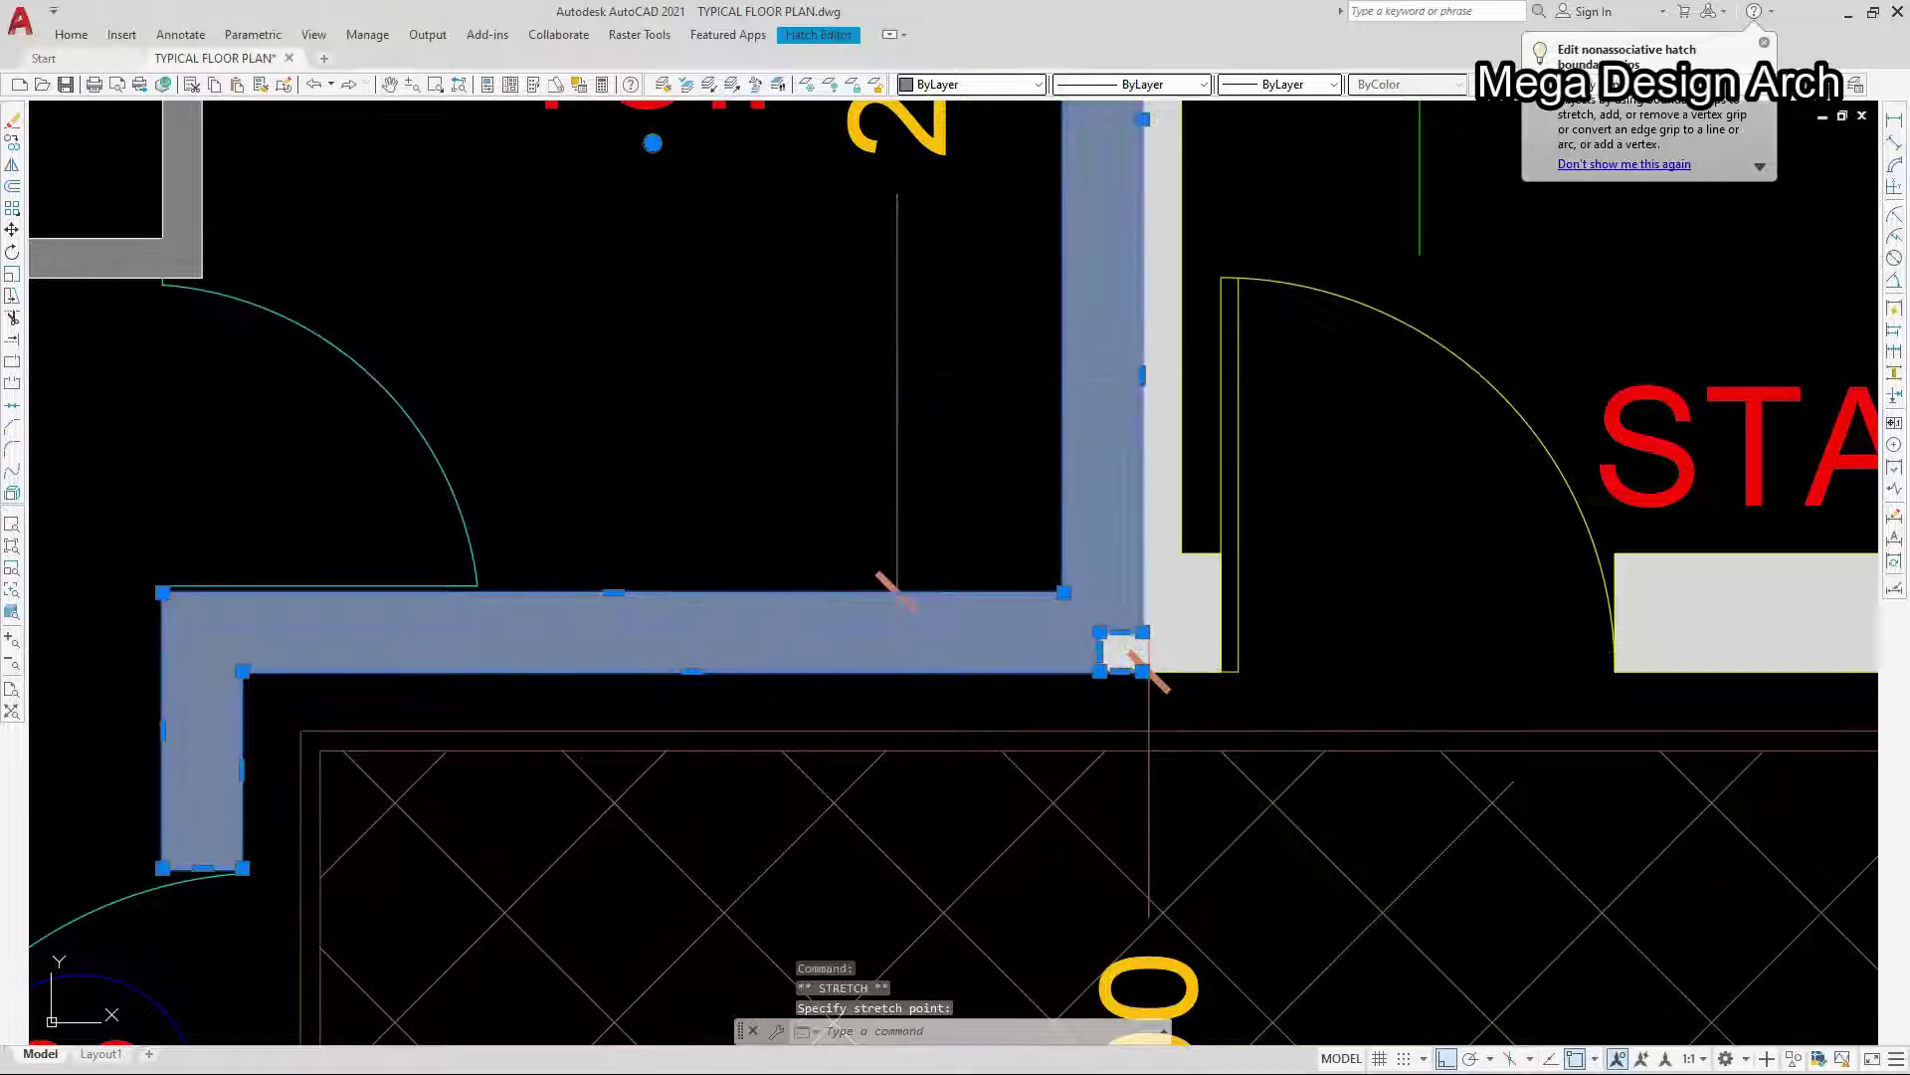
click(1062, 377)
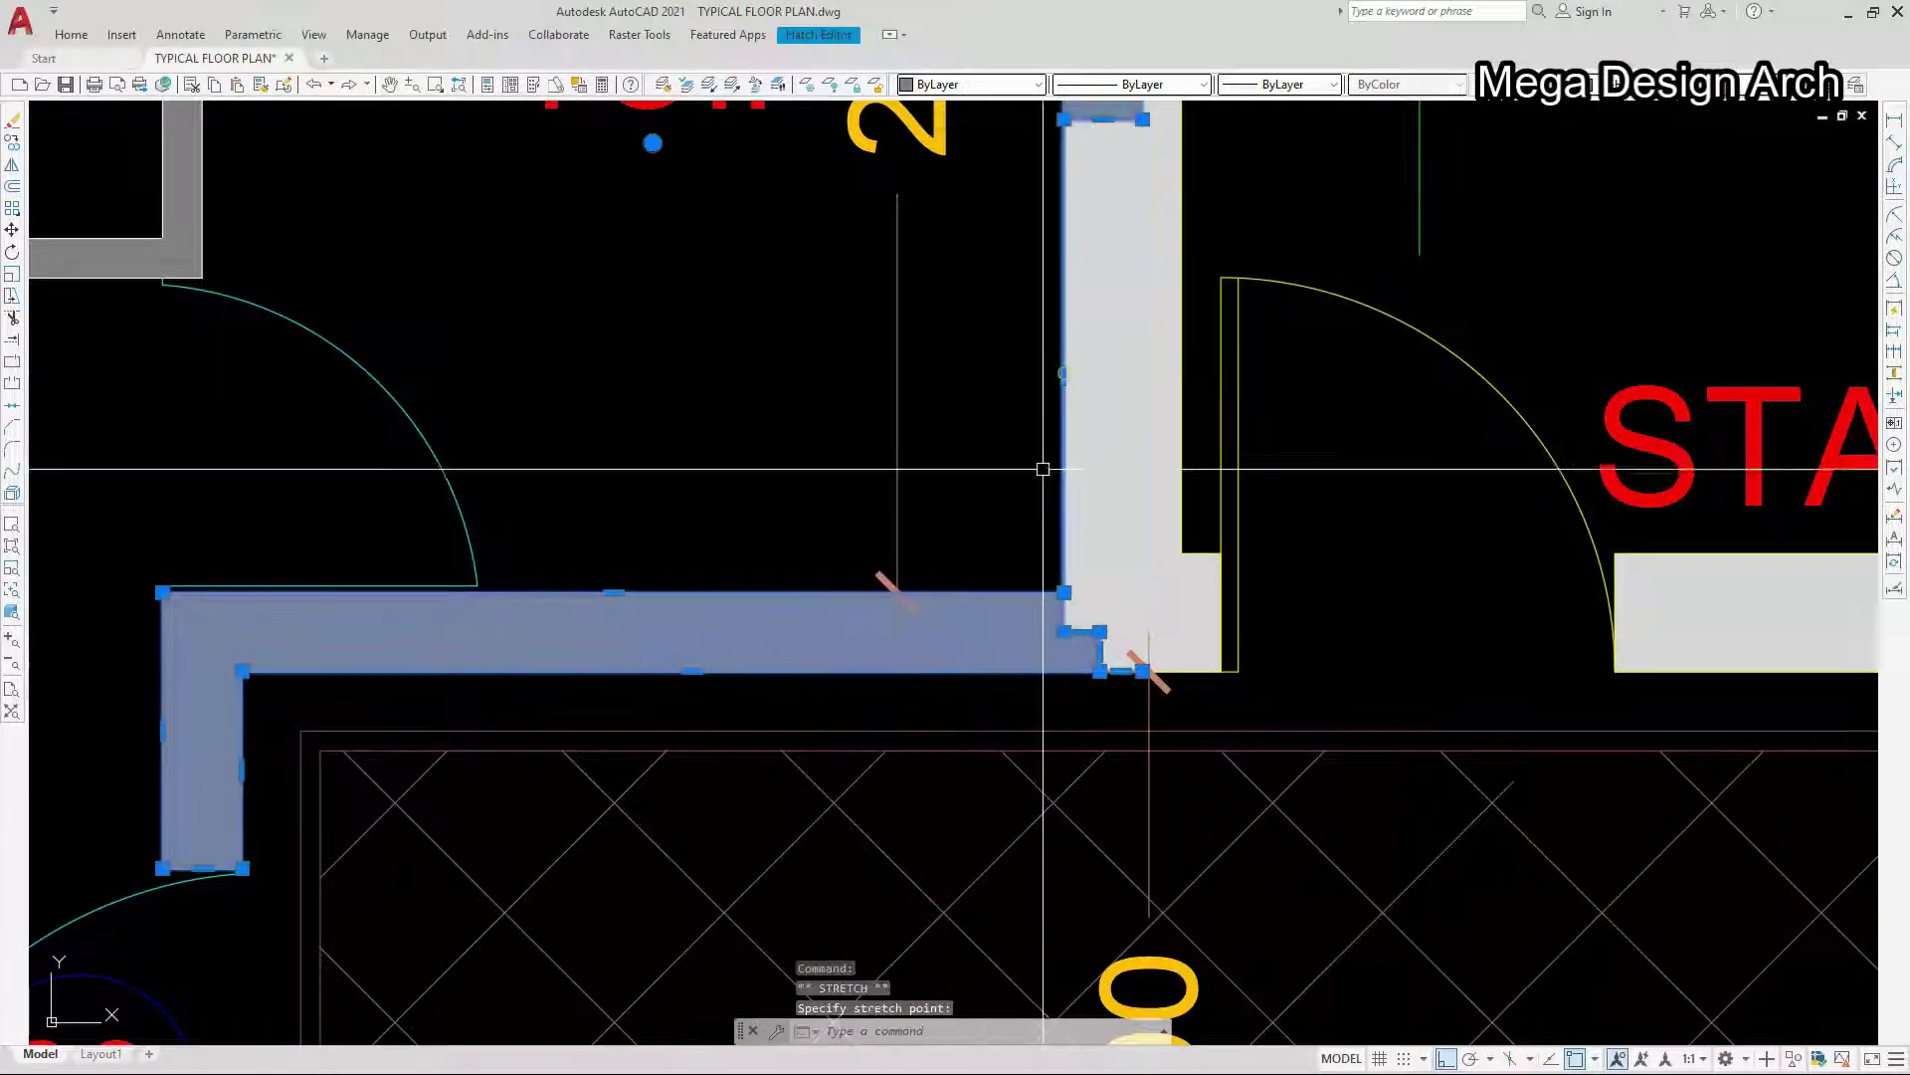
- Align the hatch's remaining upper side edge and lower corner points with the toilet-side face of the Stair 2 wall
scroll(1045, 461, down, 3)
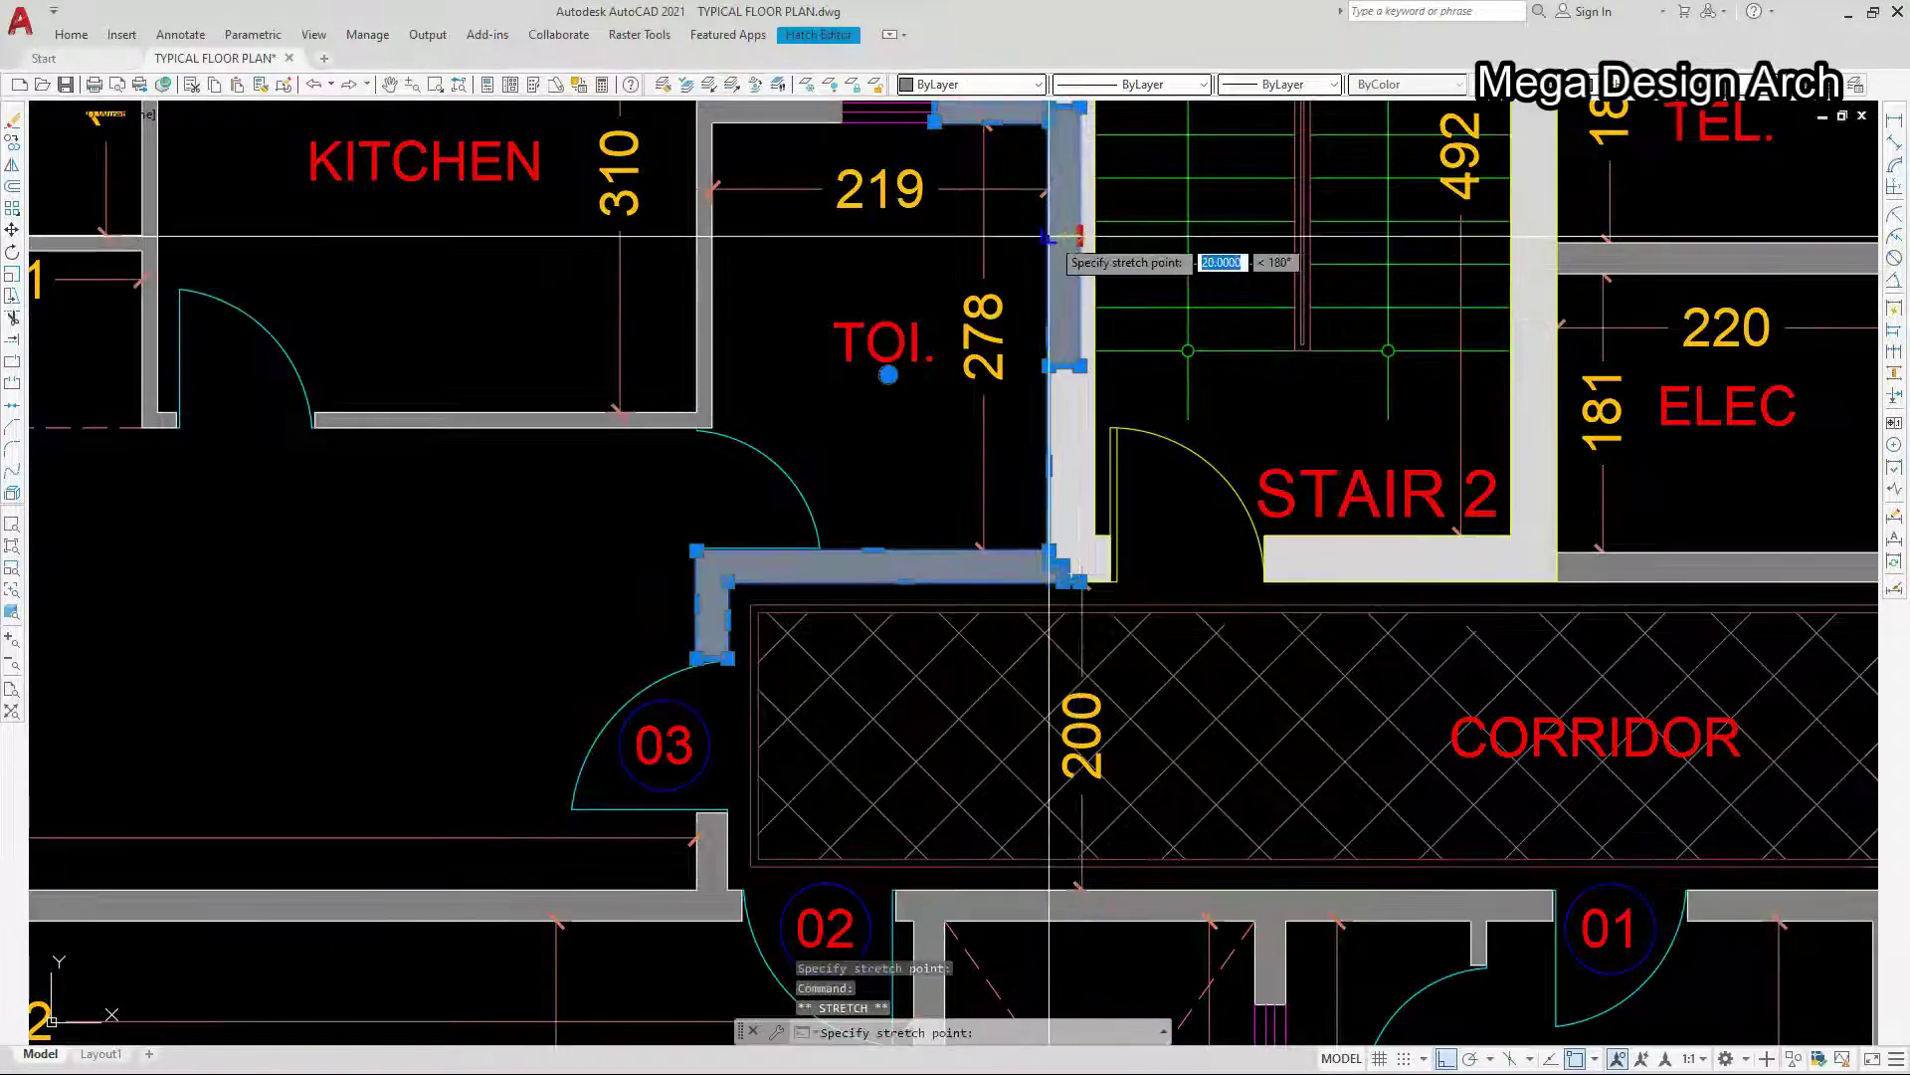
scroll(1047, 258, down, 2)
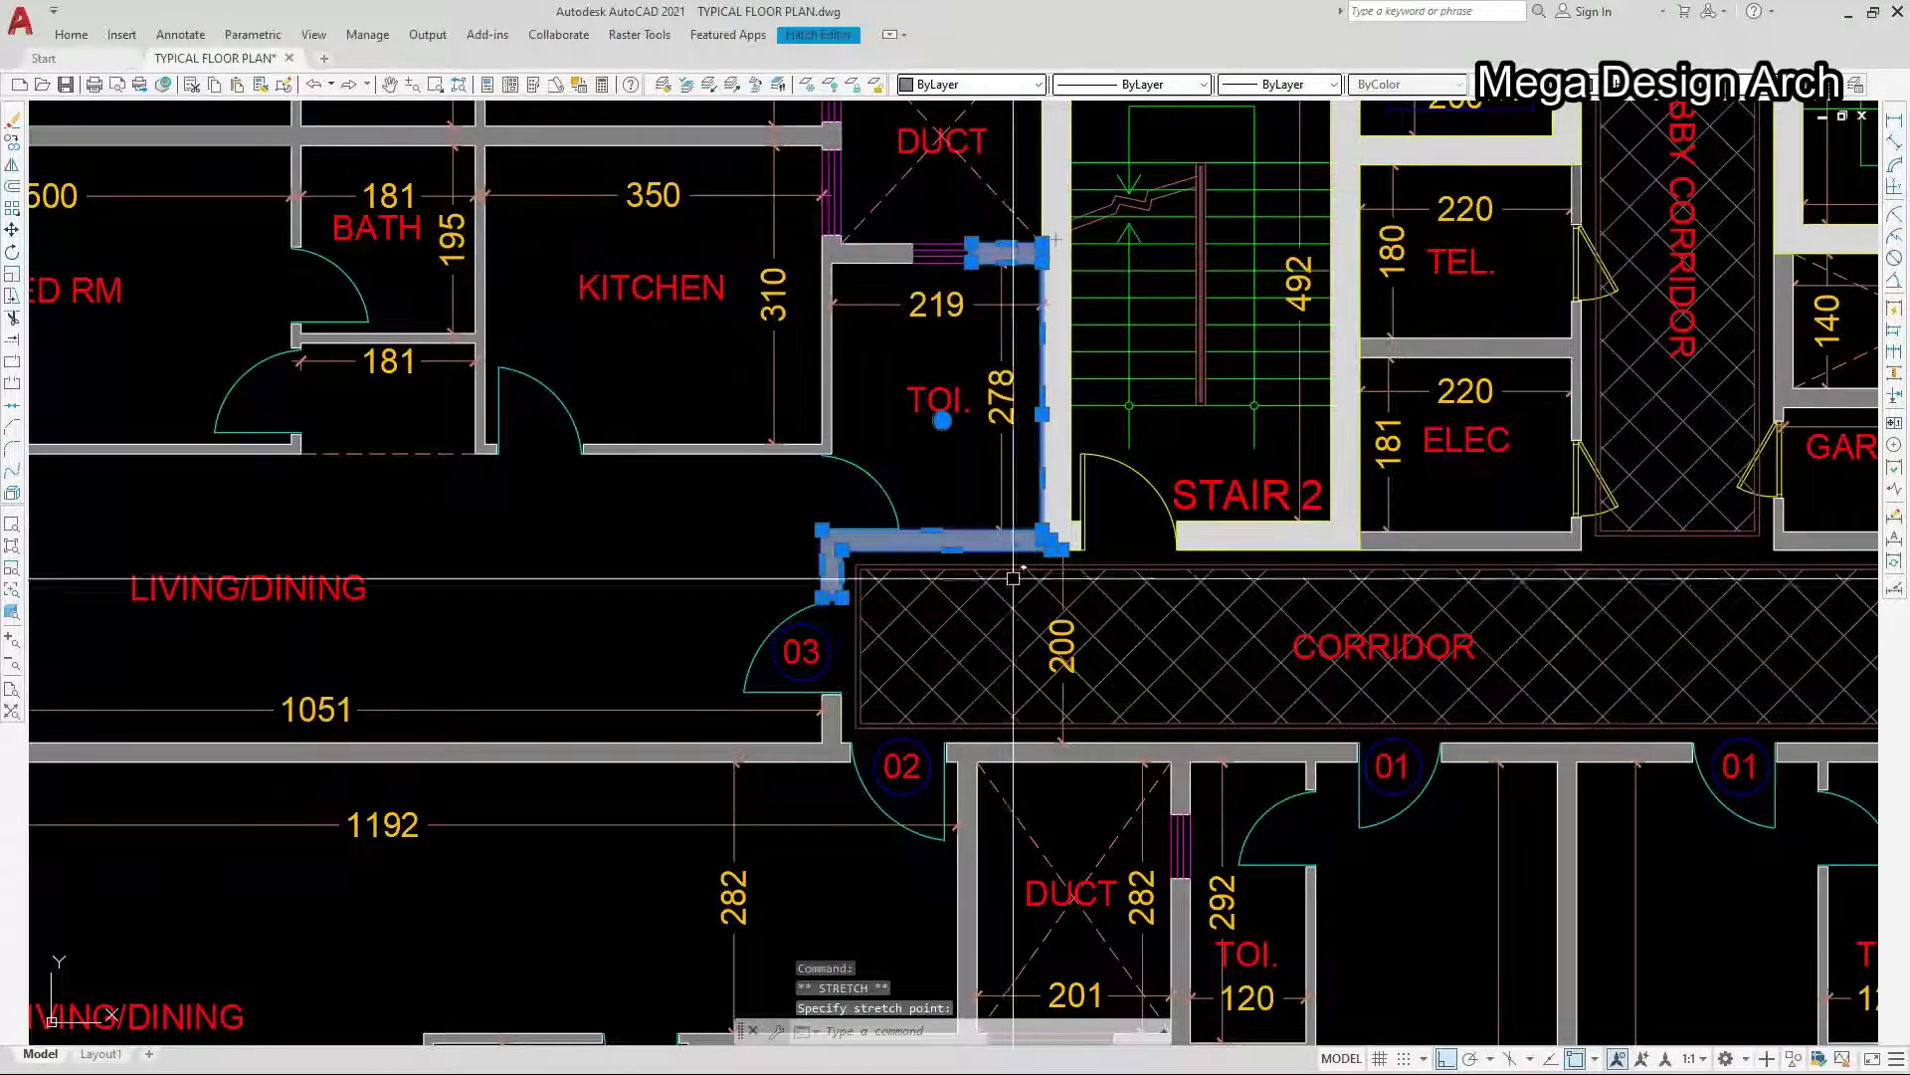
scroll(1025, 649, down, 3)
scroll(1022, 654, up, 10)
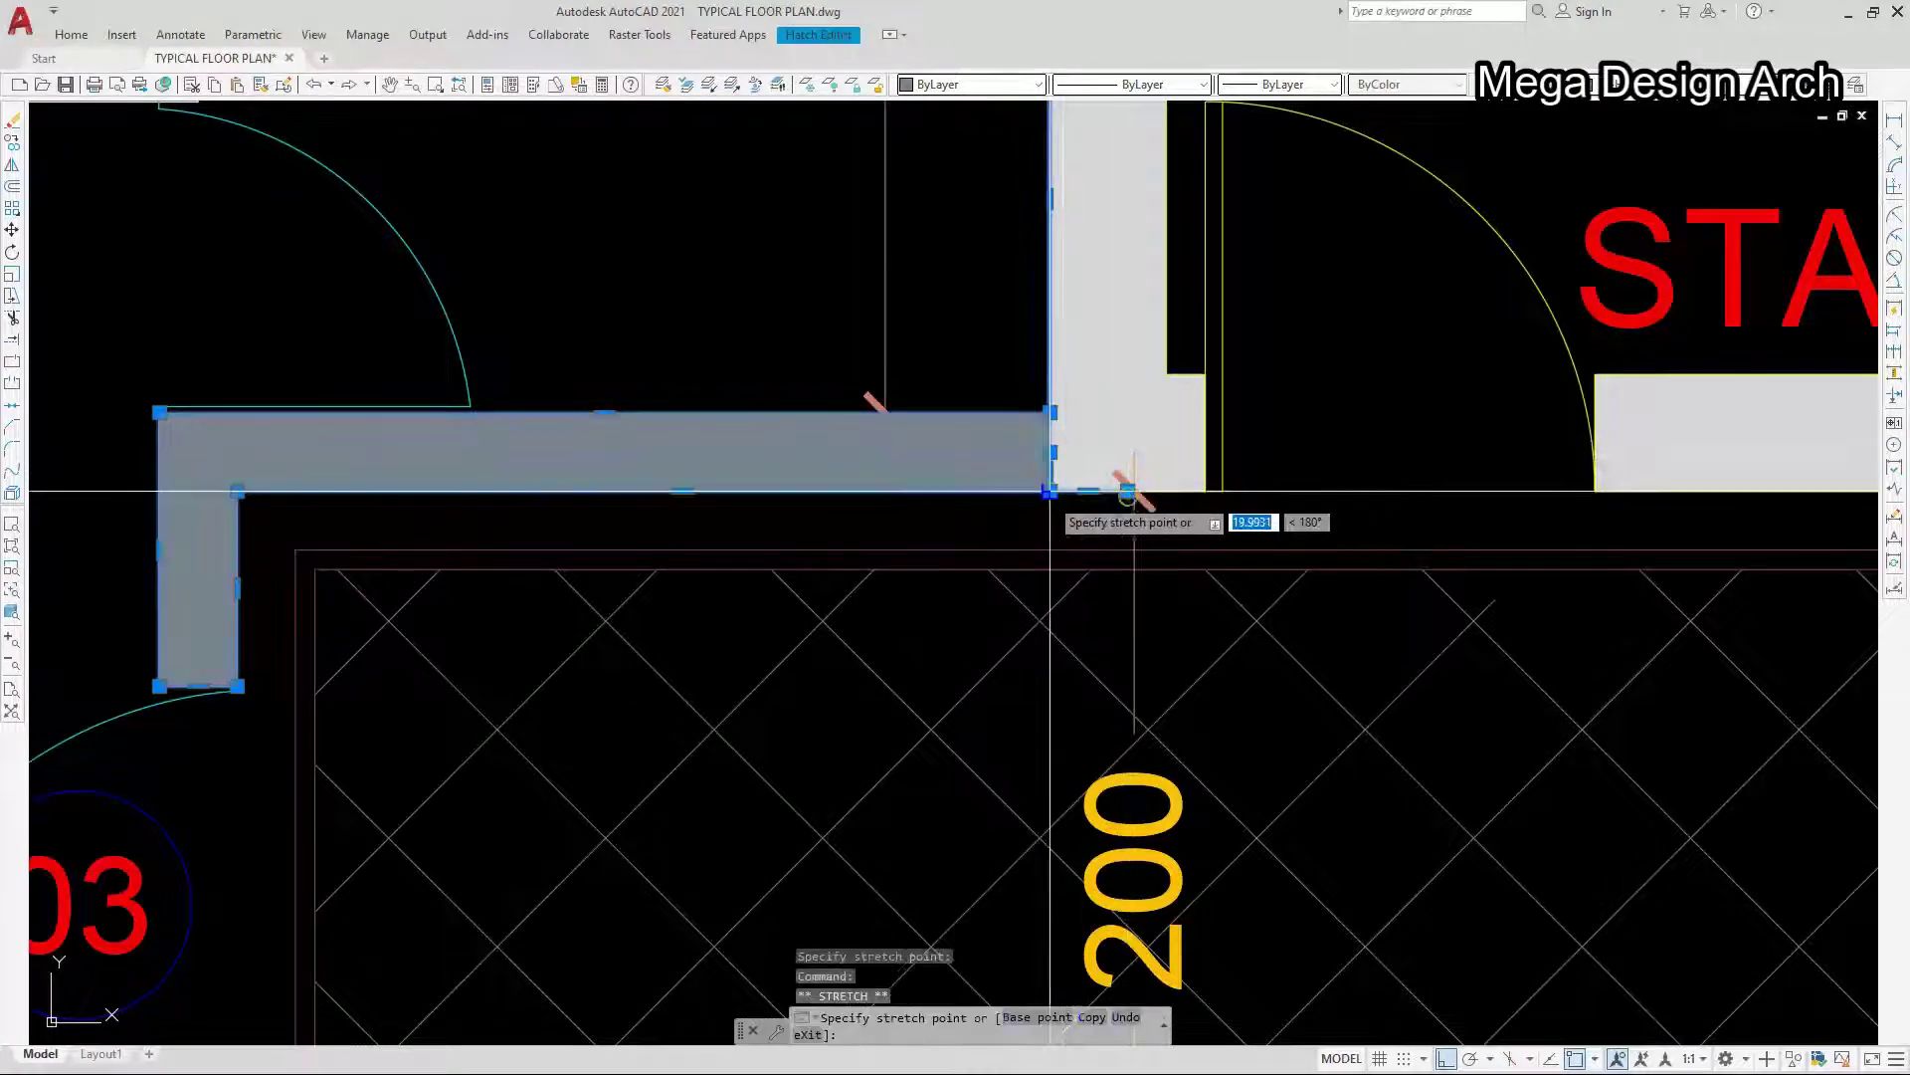
scroll(1000, 610, down, 10)
key(Escape)
- Inspect the completed mirrored plan, including both corridors, the stair and lift core, and the flat entrances
scroll(1000, 610, down, 3)
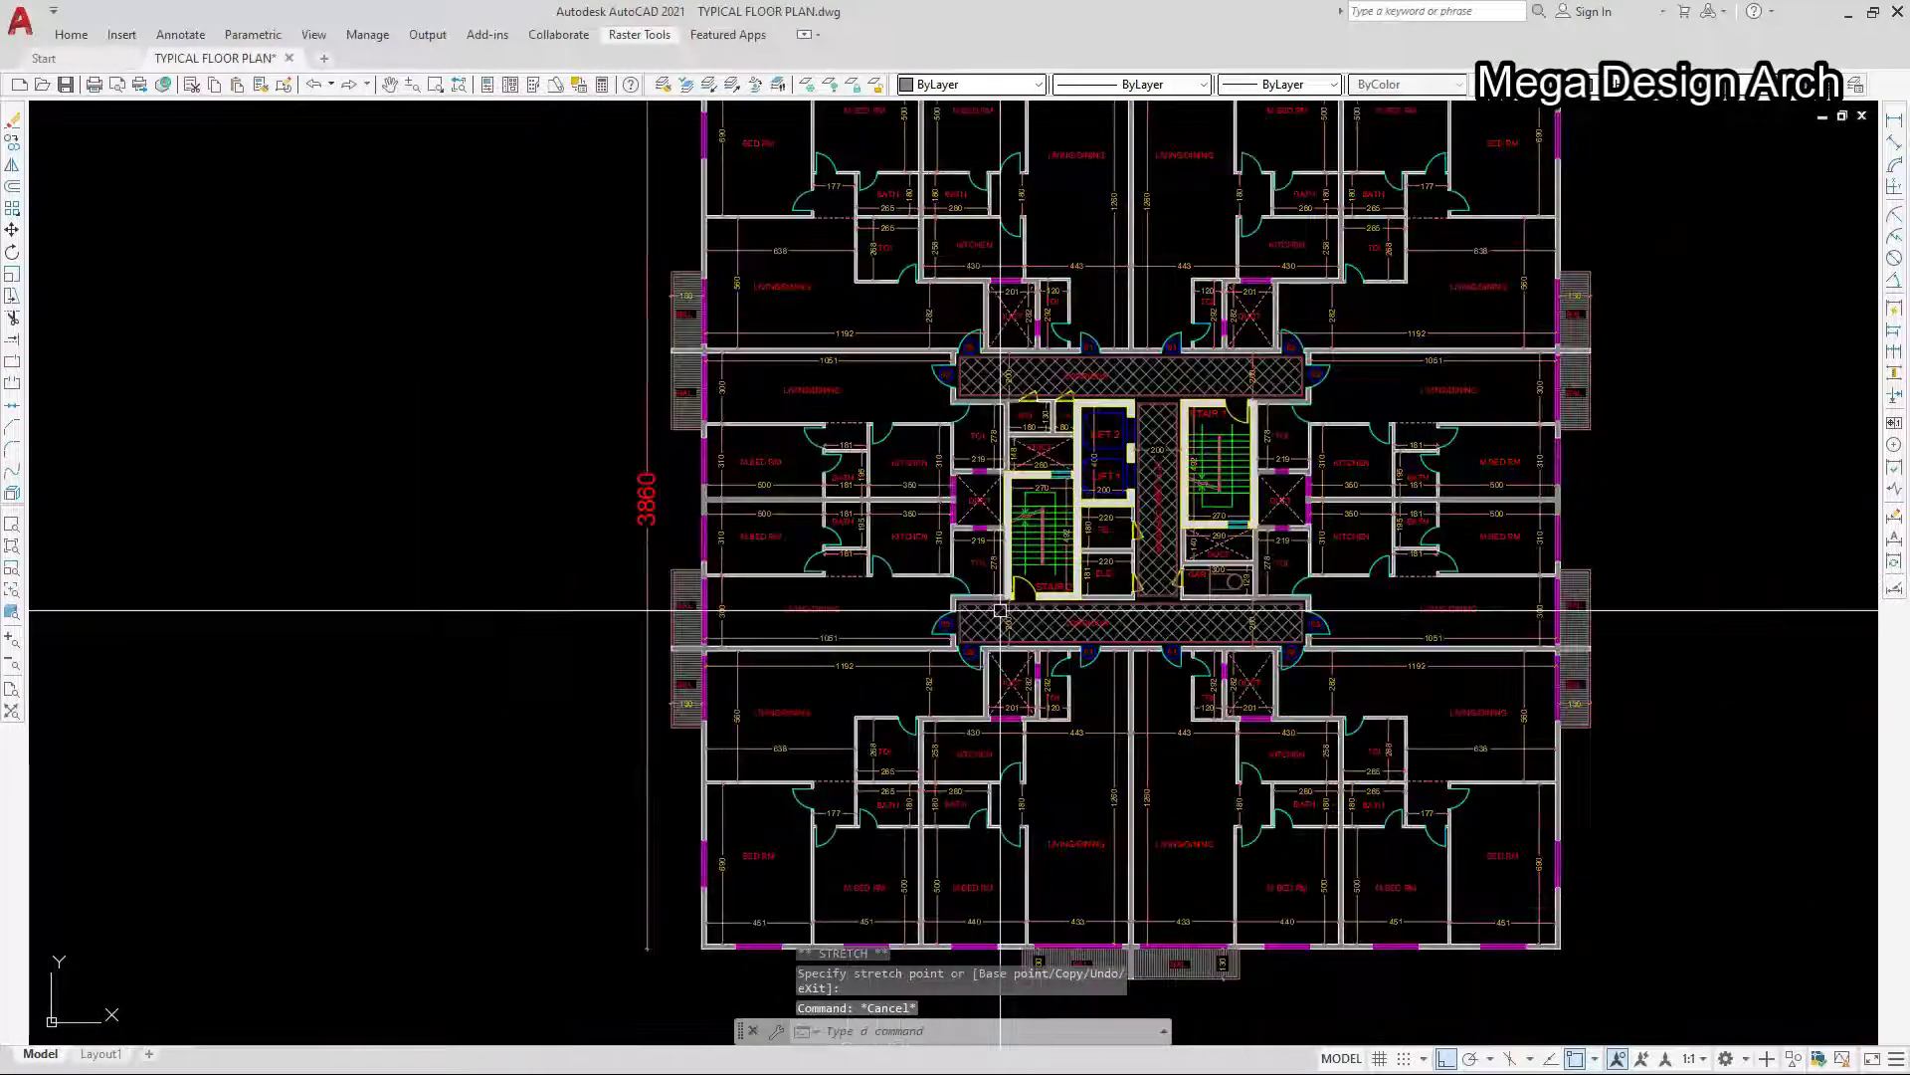
middle_drag(1150, 621, 1138, 699)
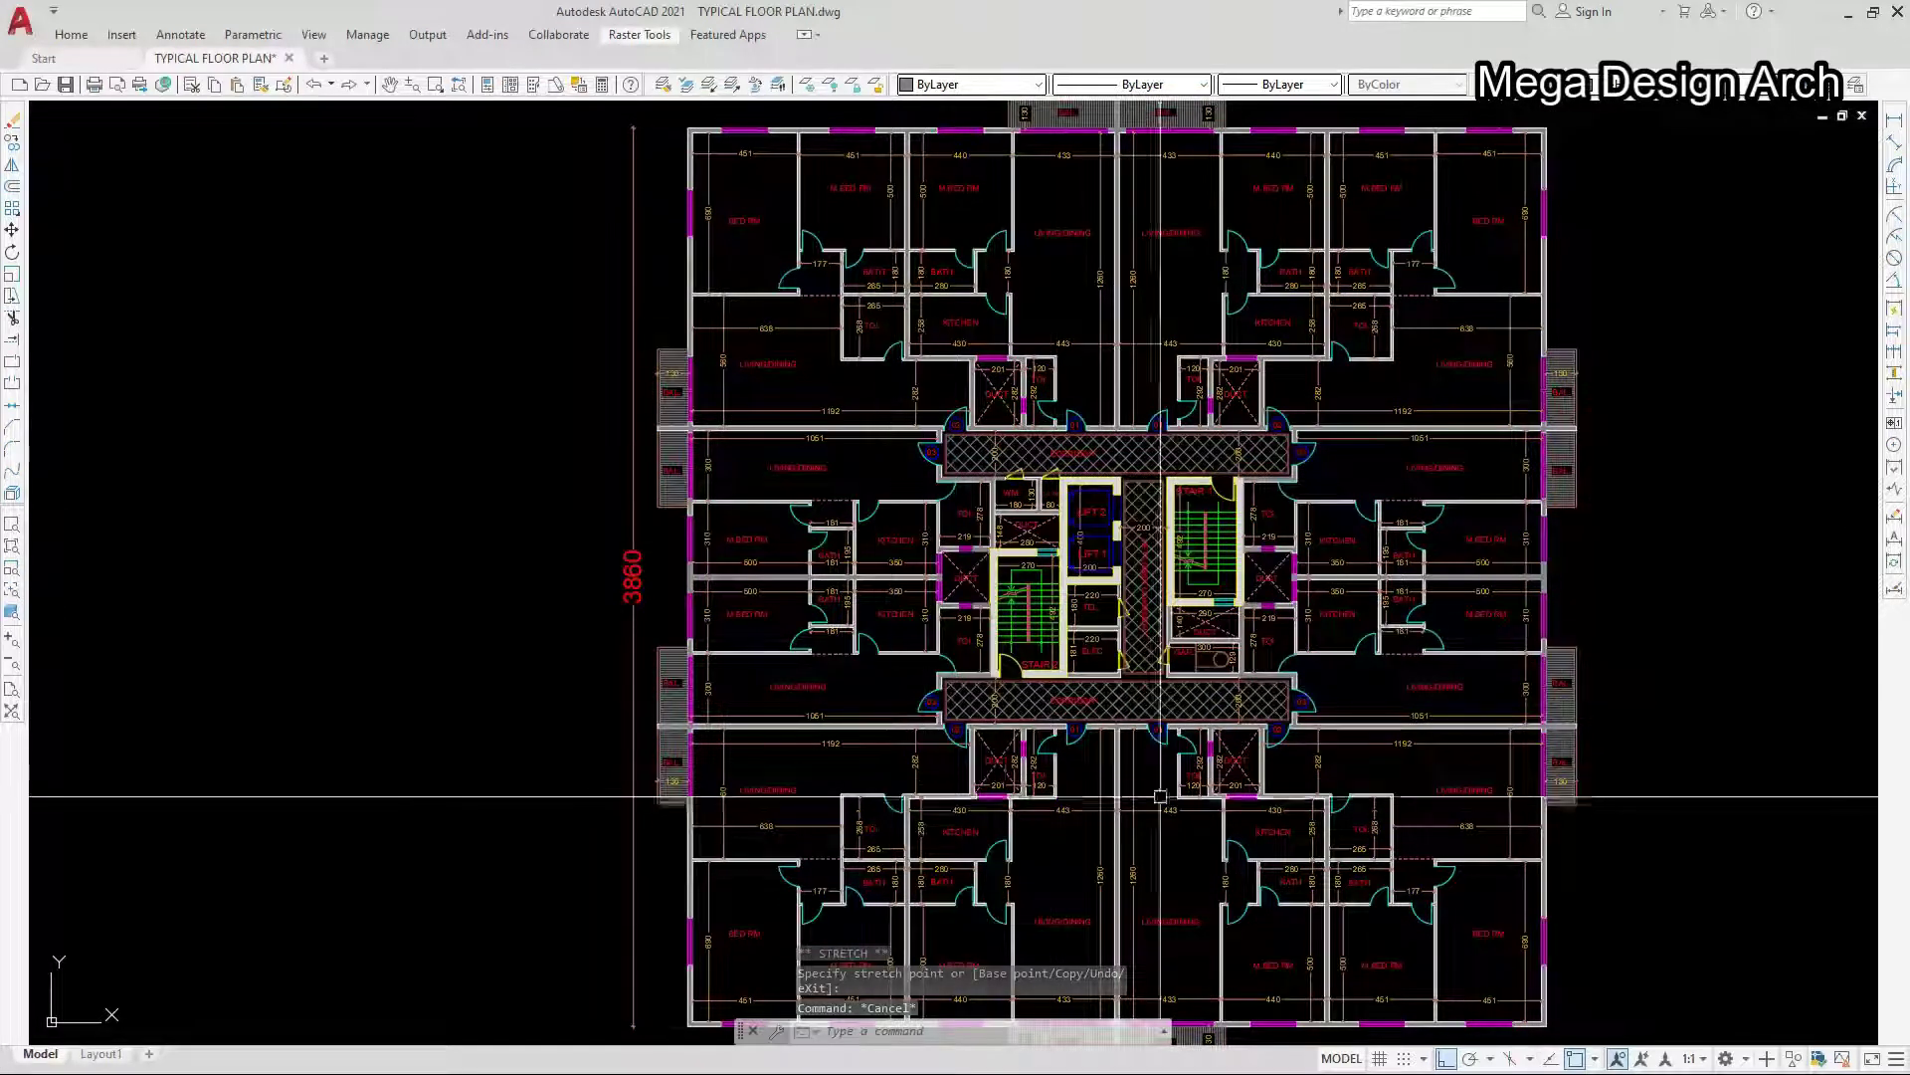
scroll(1161, 796, up, 4)
scroll(1184, 756, down, 2)
scroll(1200, 716, down, 2)
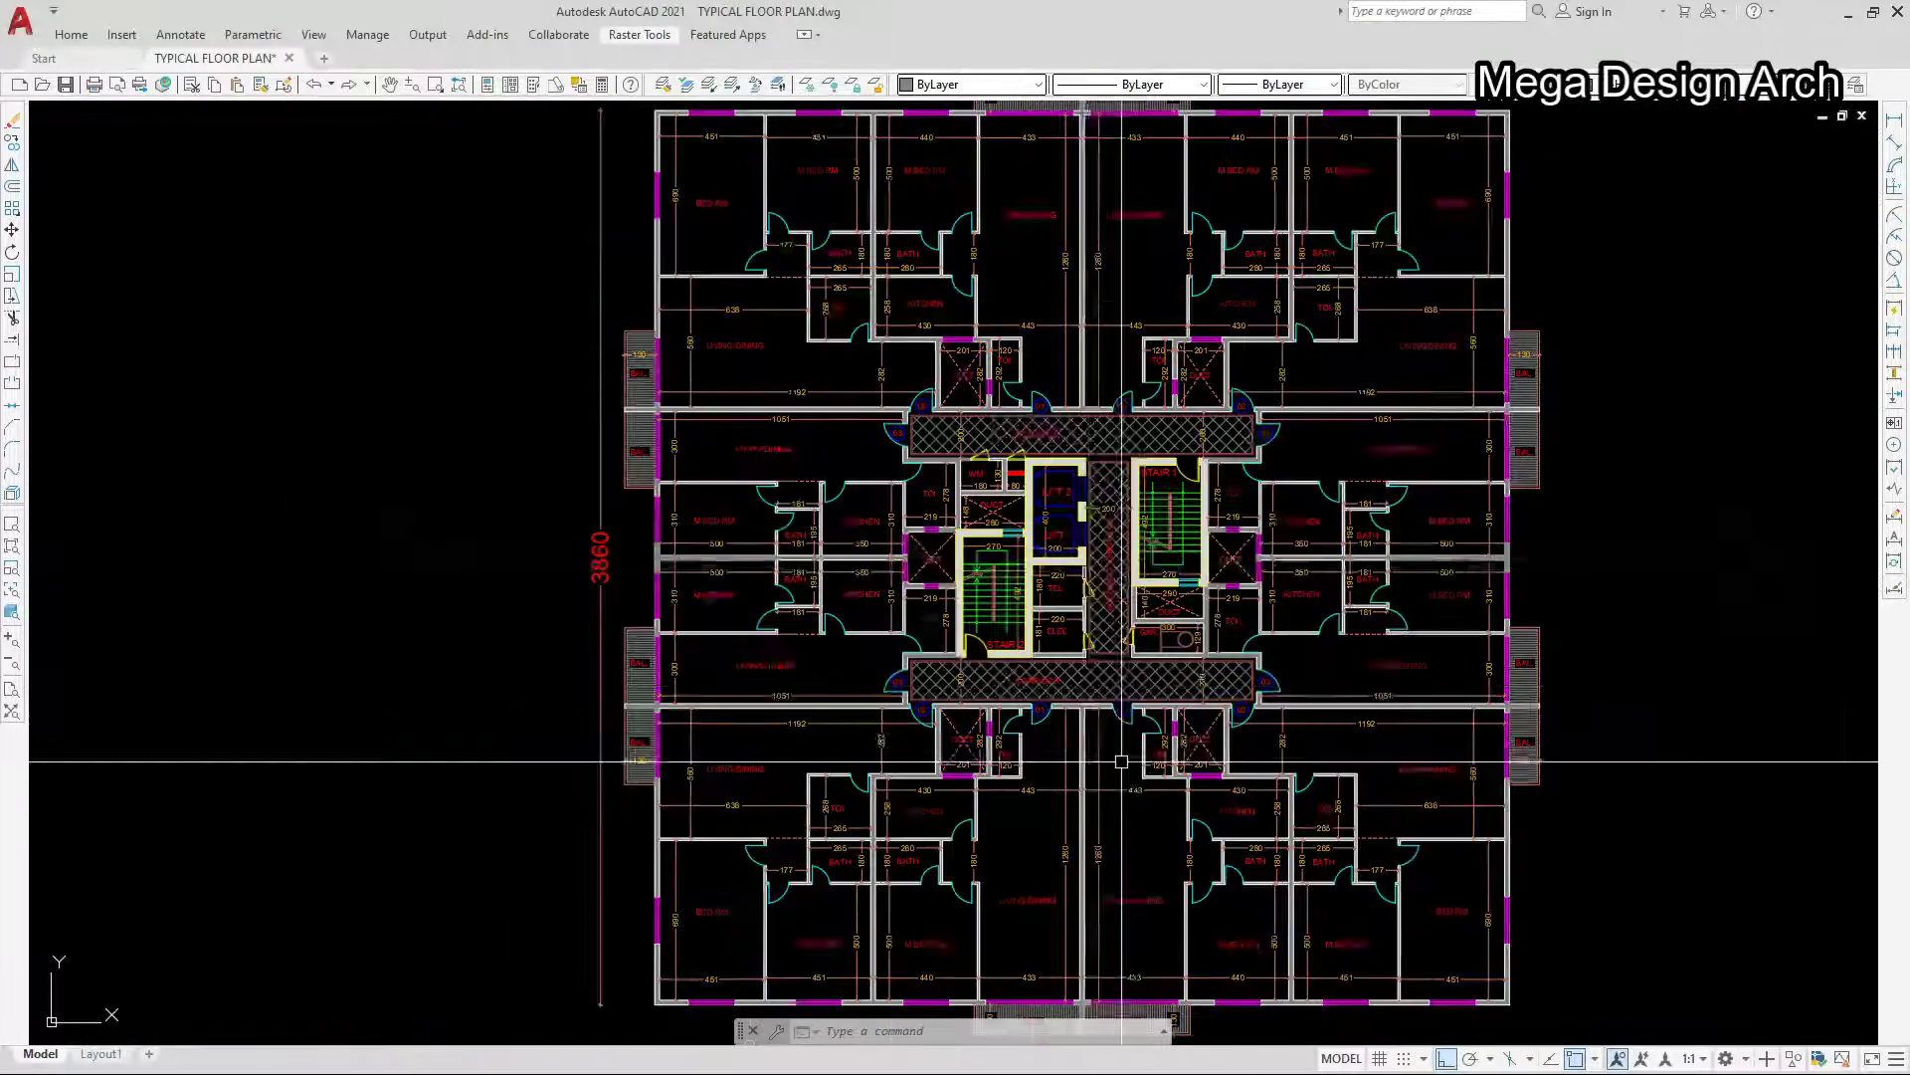
scroll(1487, 449, up, 6)
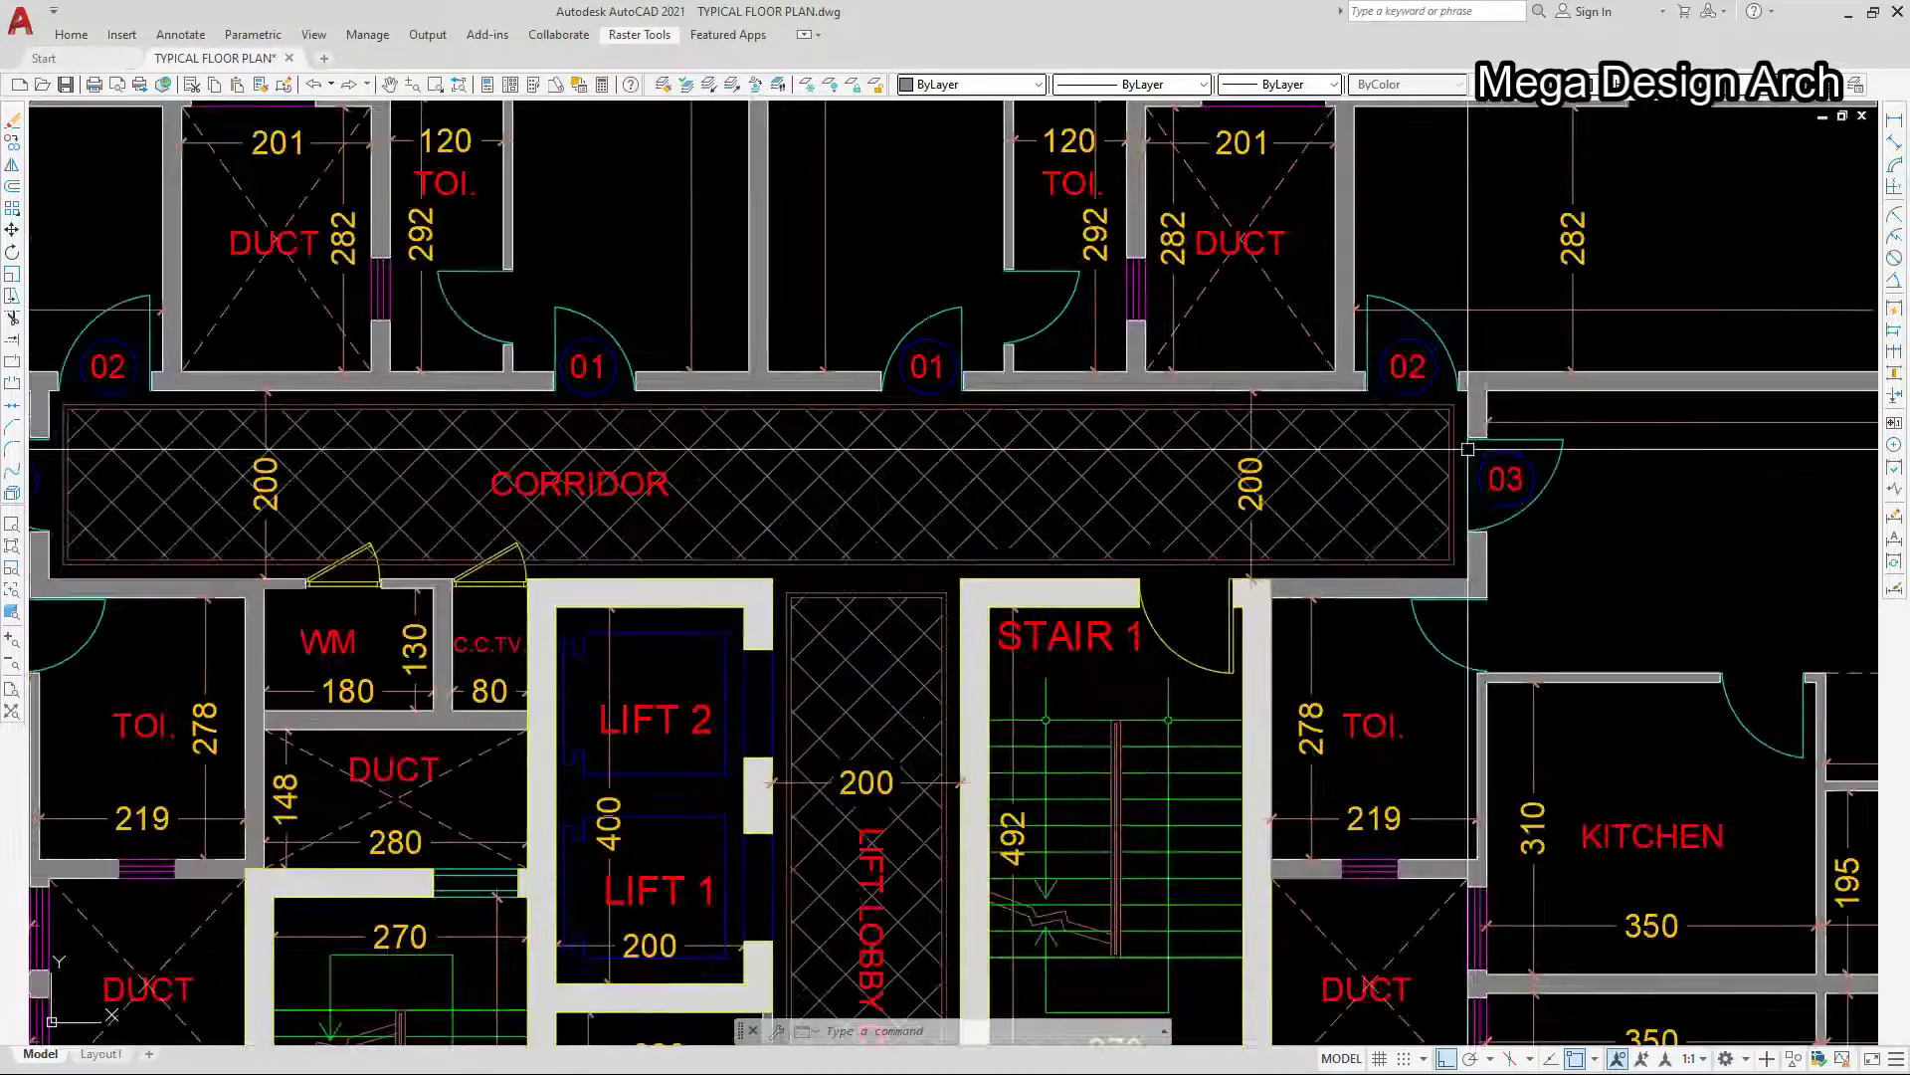
scroll(1468, 448, down, 2)
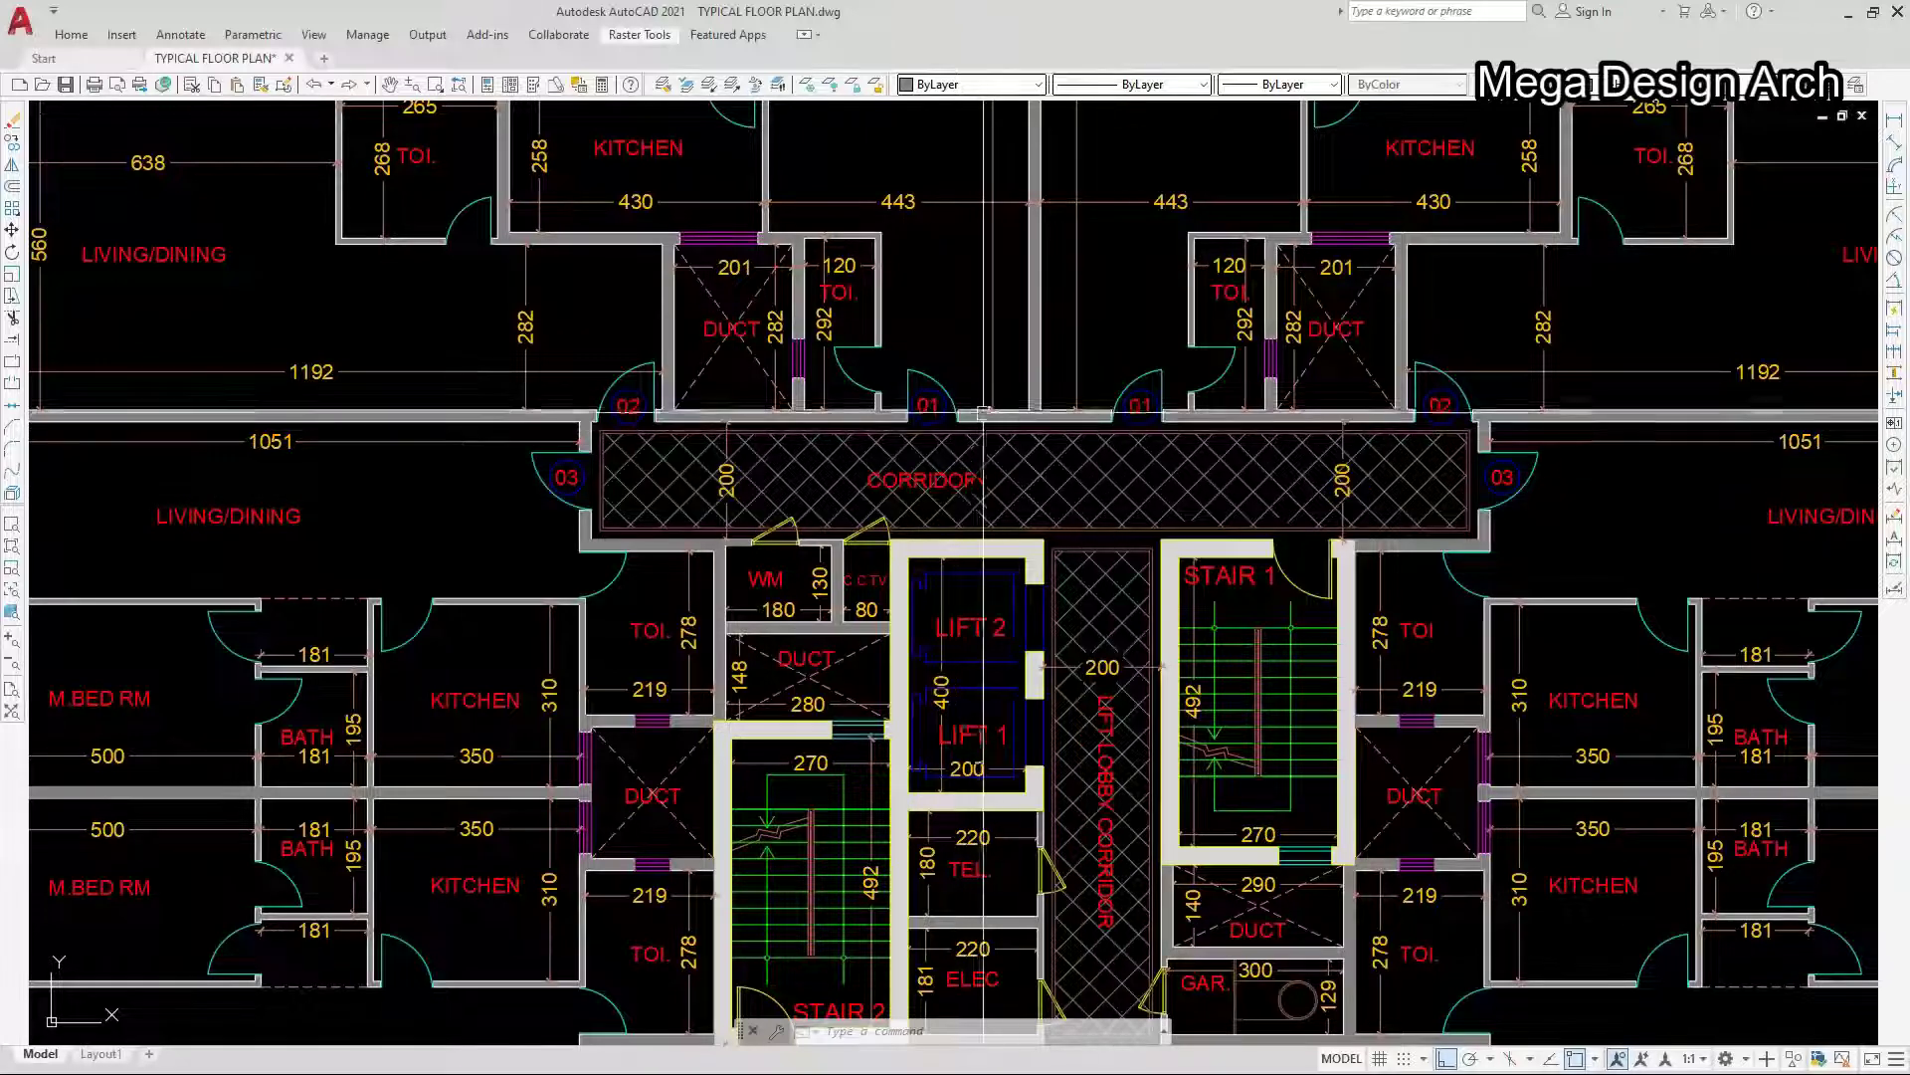
- Renumber the three flat tags on the Stair 1 side of the upper corridor as 01, 02 and 03, starting from the corridor's end door
scroll(1486, 467, up, 5)
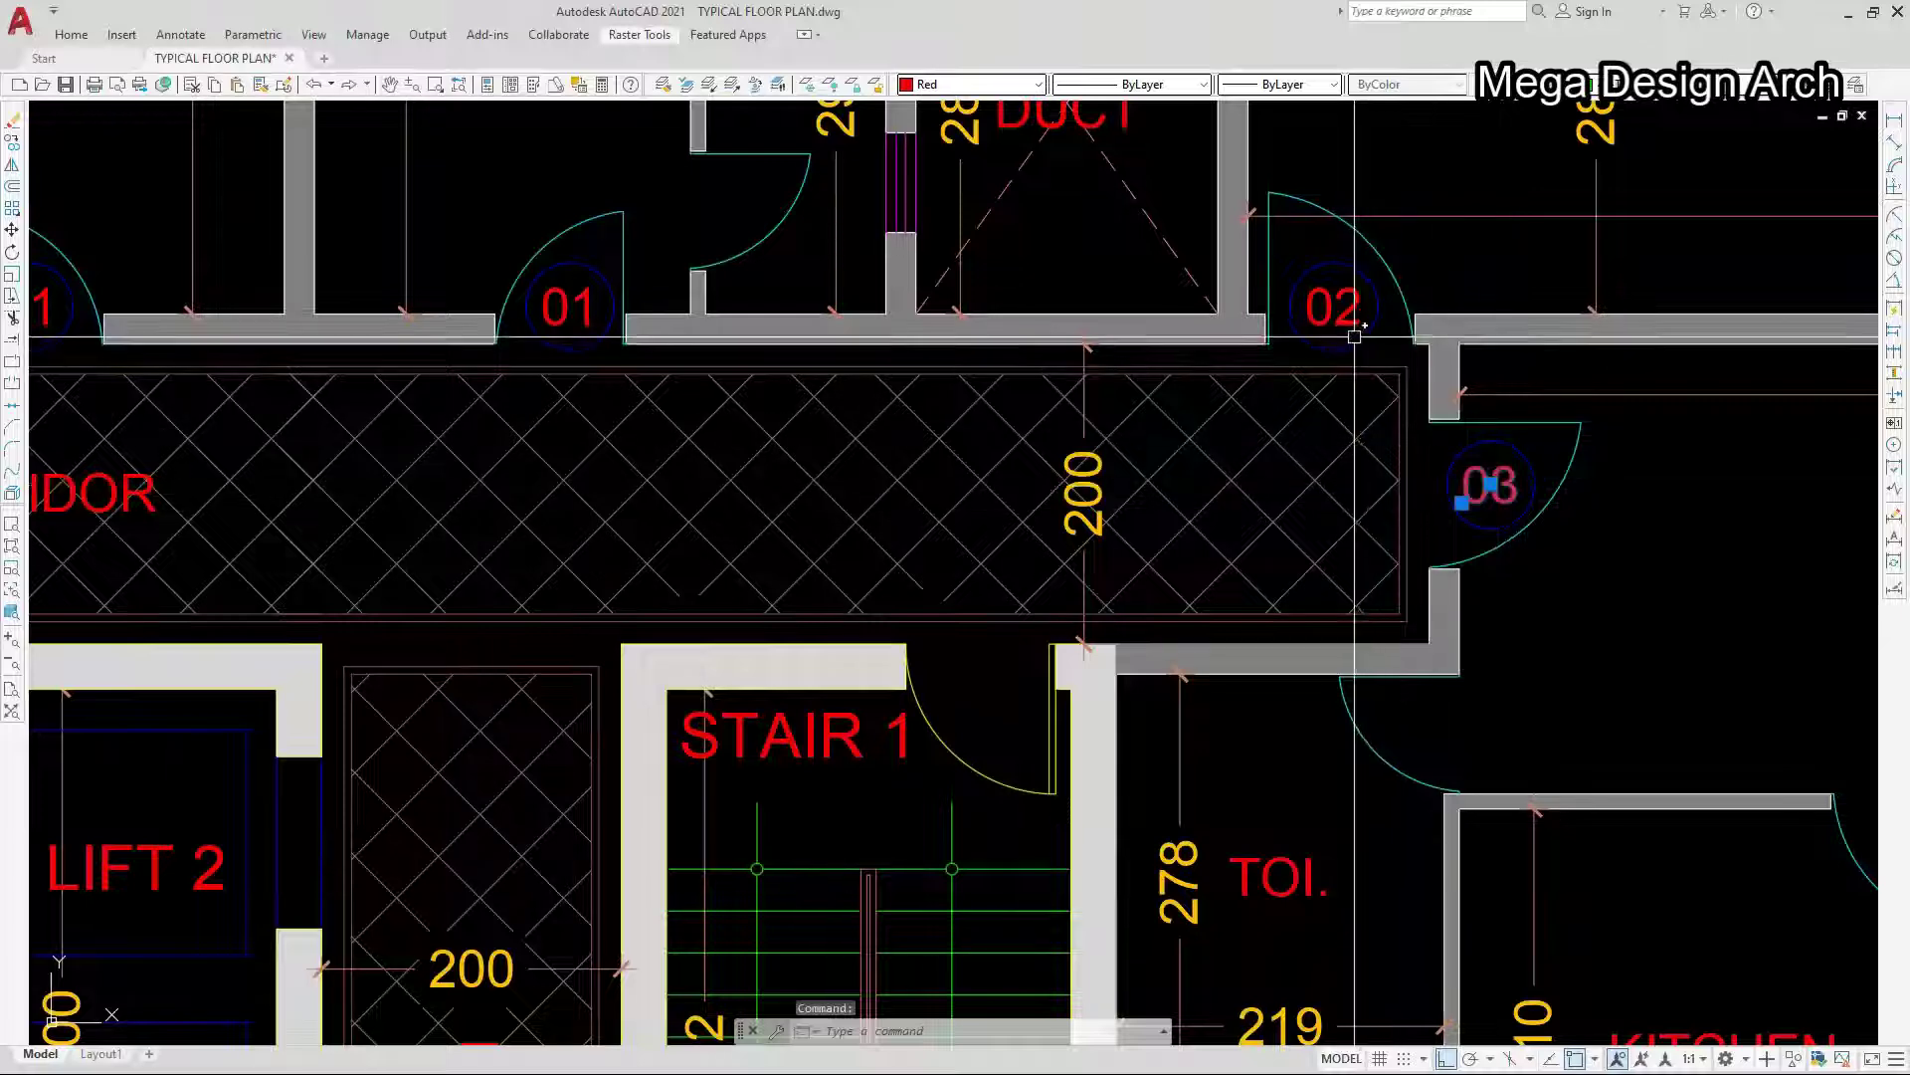
double_click(1477, 477)
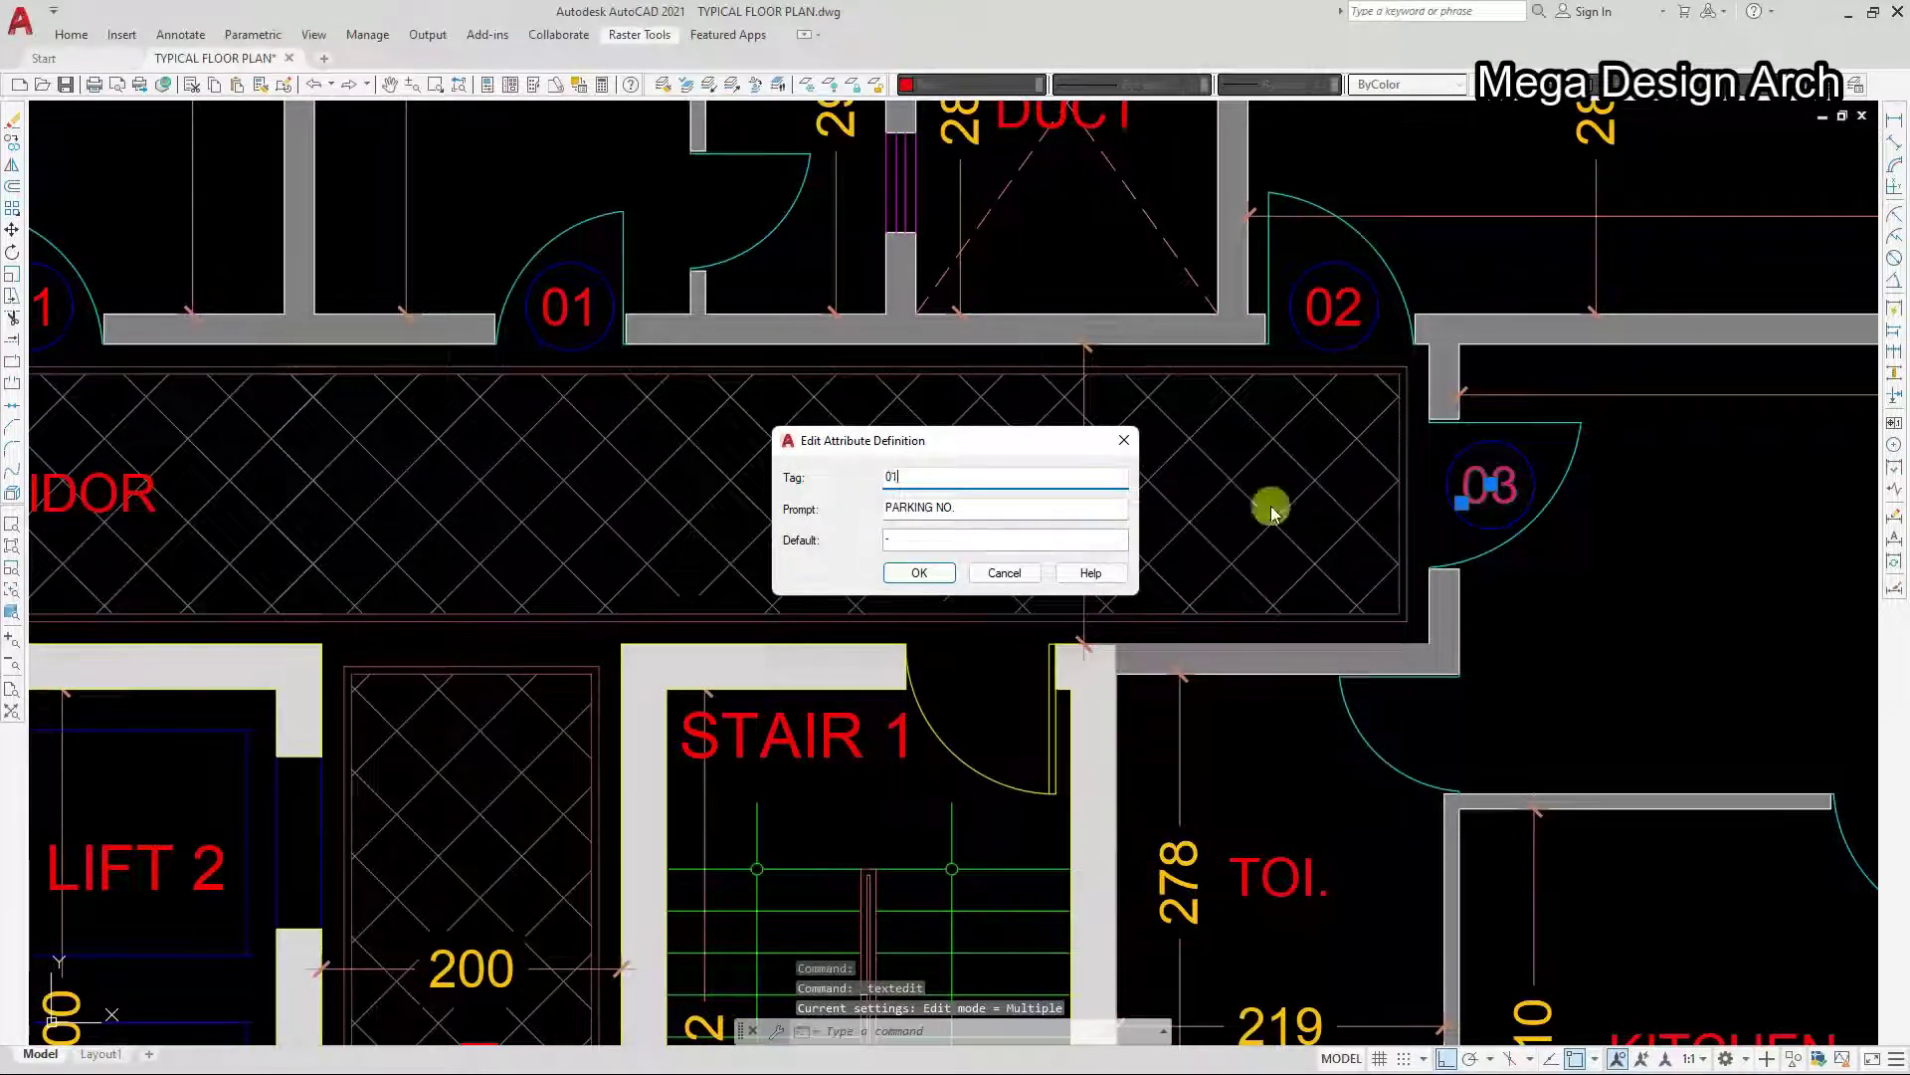
text(01)
key(Return)
click(1315, 302)
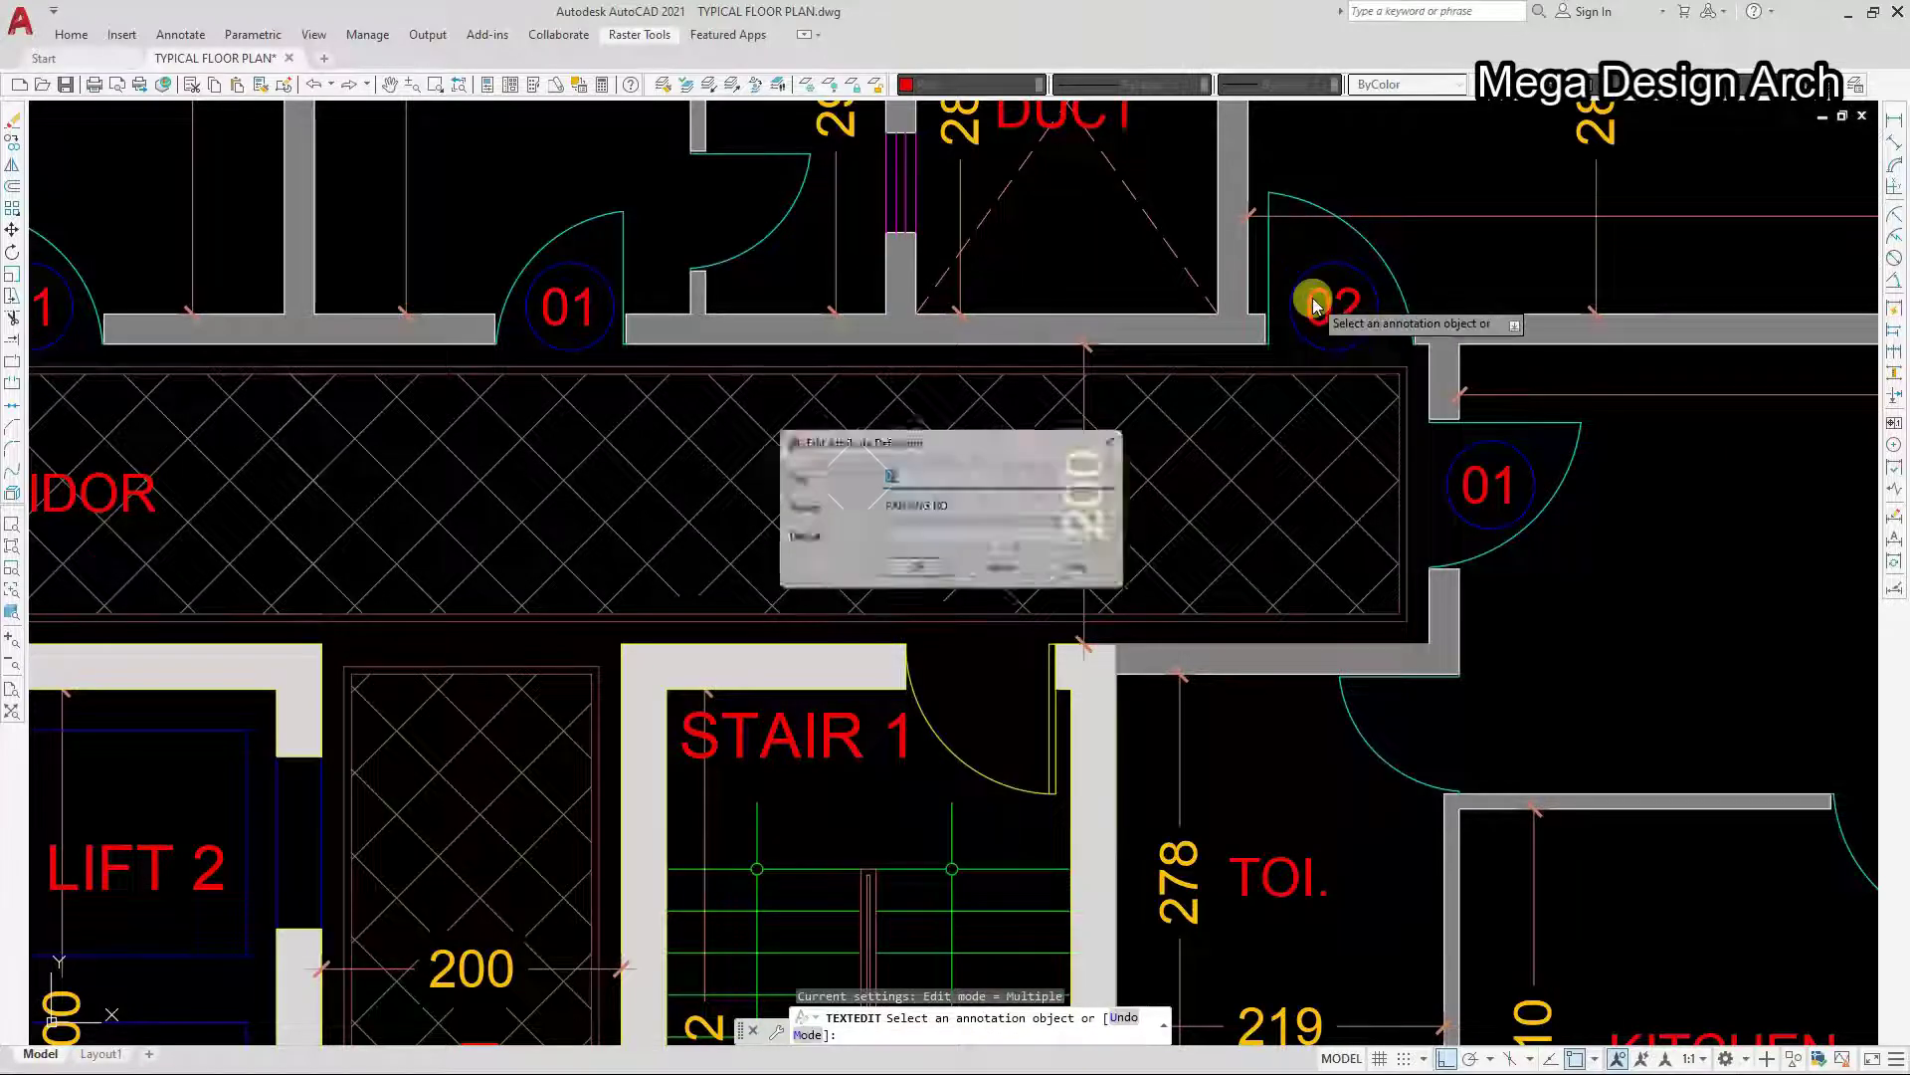
click(919, 572)
click(575, 316)
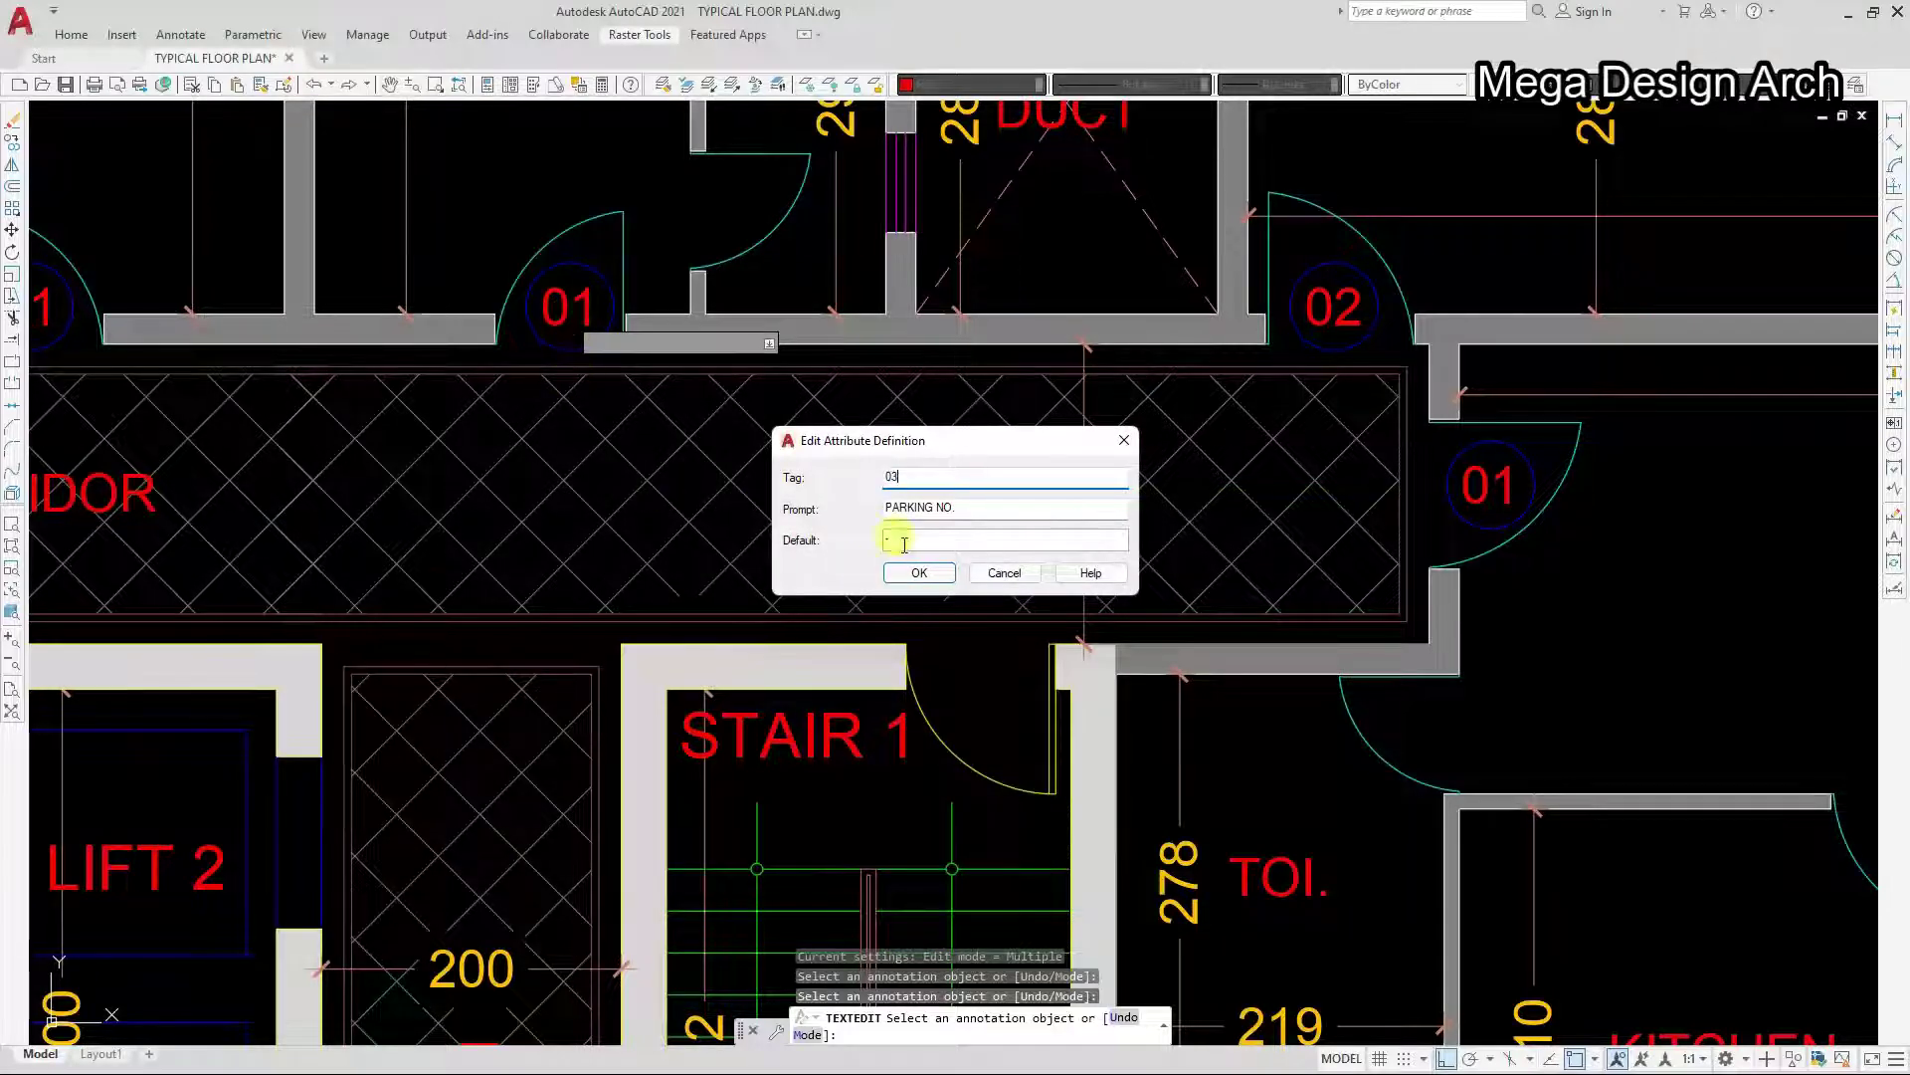
click(919, 574)
- Renumber the flat tag at the upper corridor entrance beside the CORRIDOR label, duplicated as 01, as 04
scroll(1192, 575, down, 5)
scroll(701, 495, up, 4)
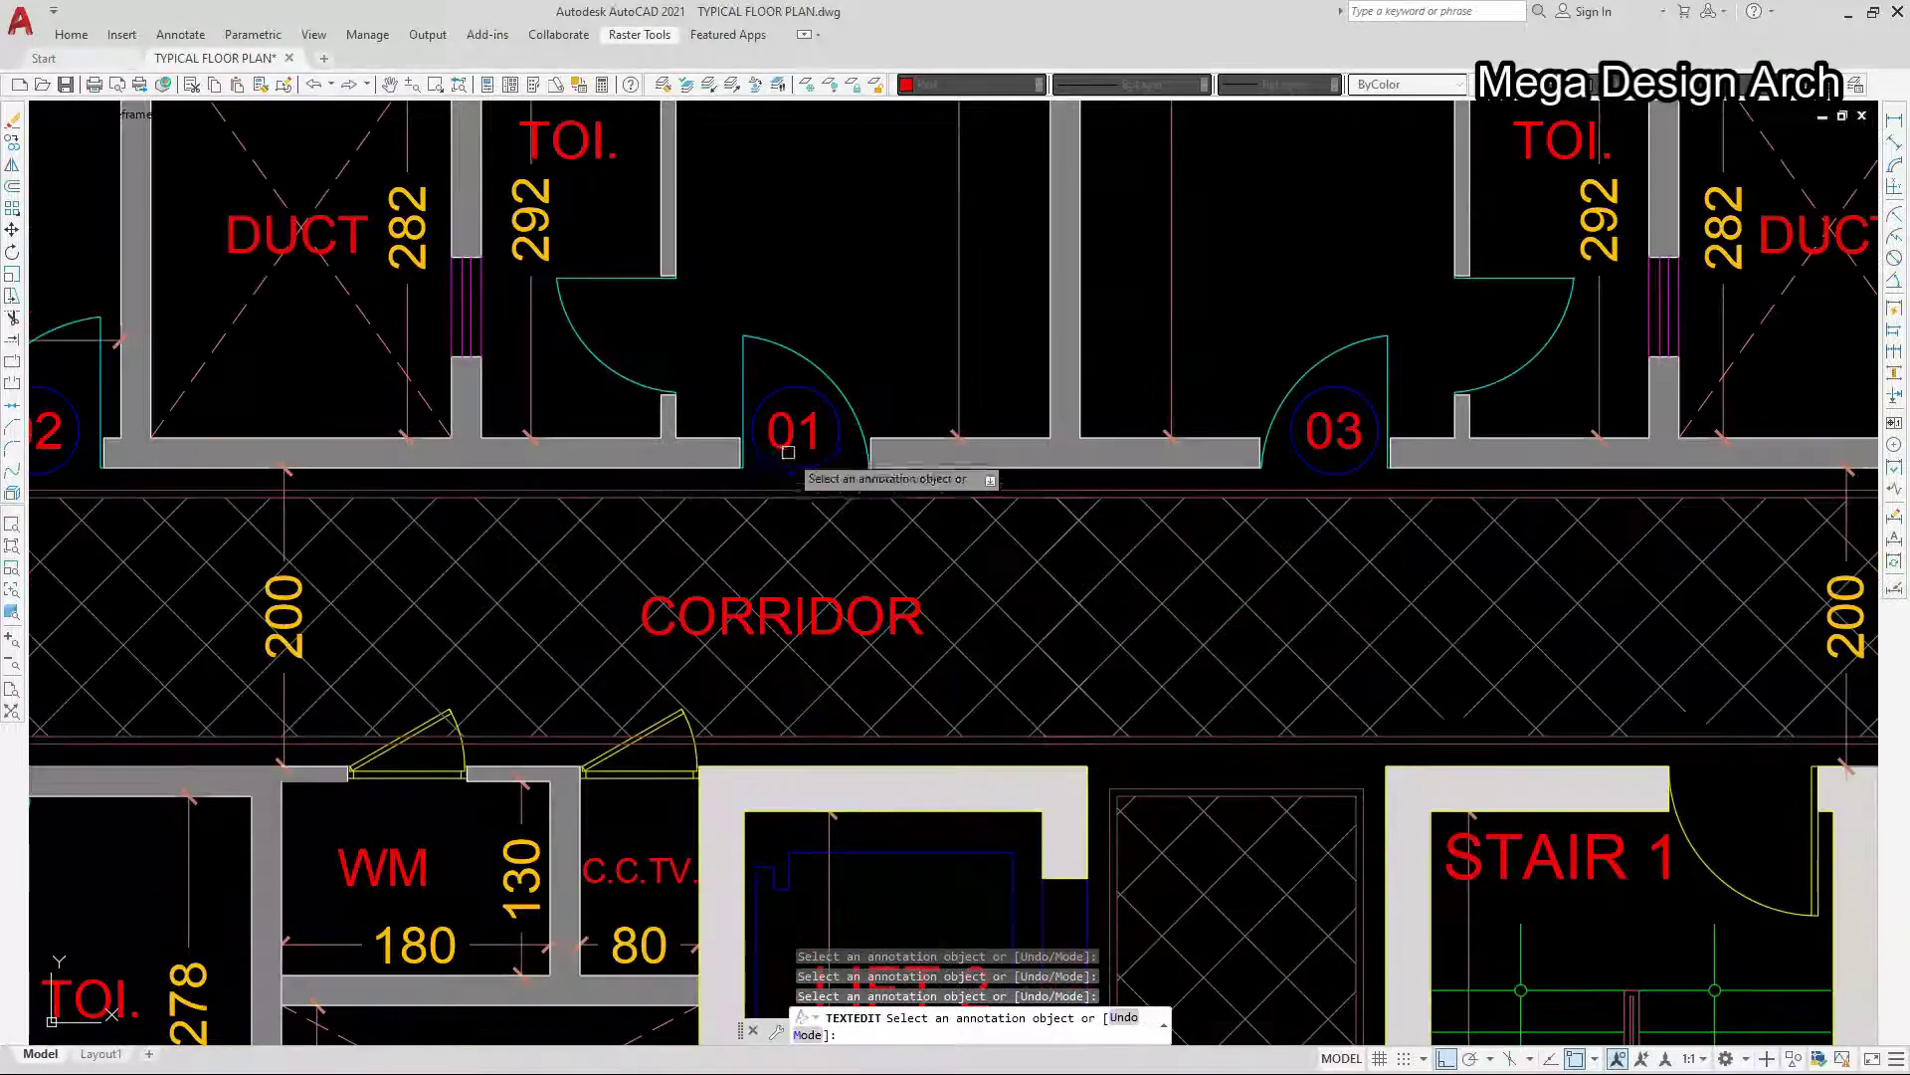
click(787, 438)
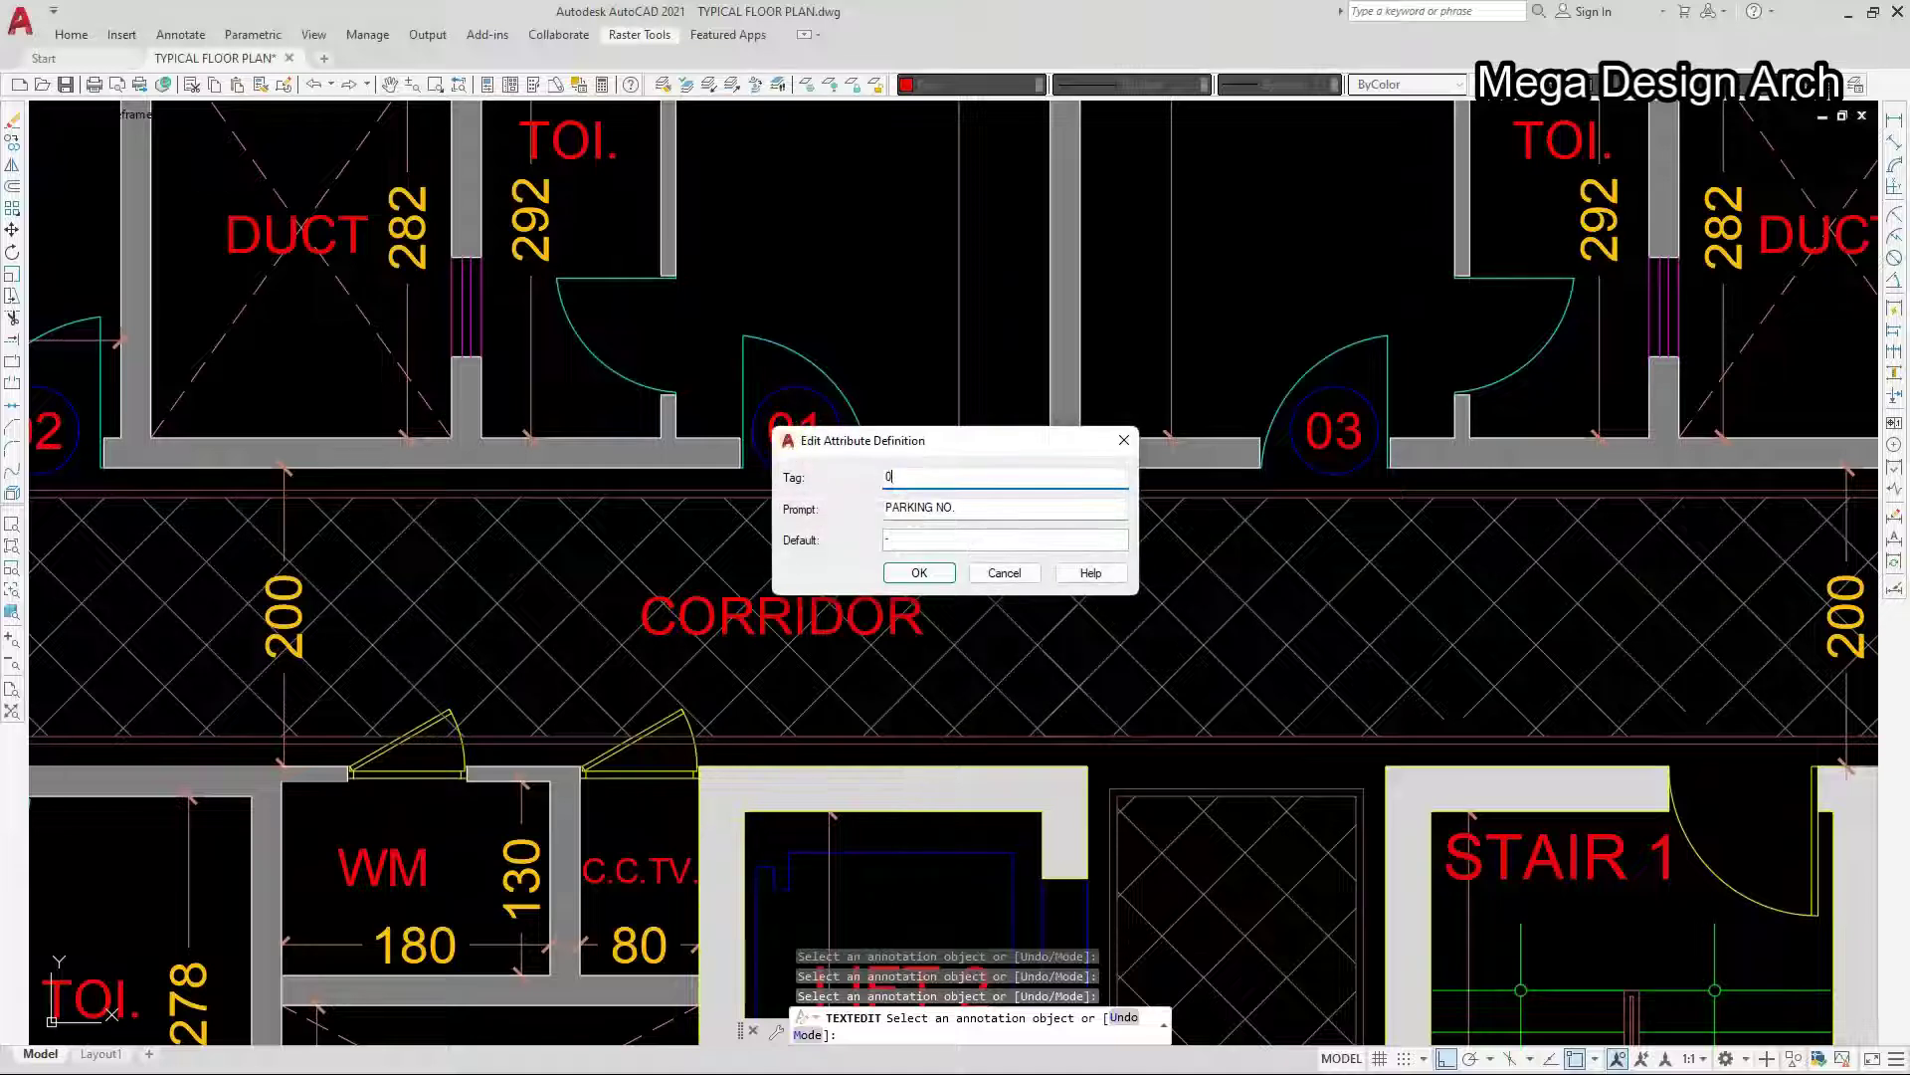
click(901, 577)
- Renumber the last two flat tags at the upper corridor's WM room end as 05 and 06, finishing at the end door
scroll(896, 577, down, 4)
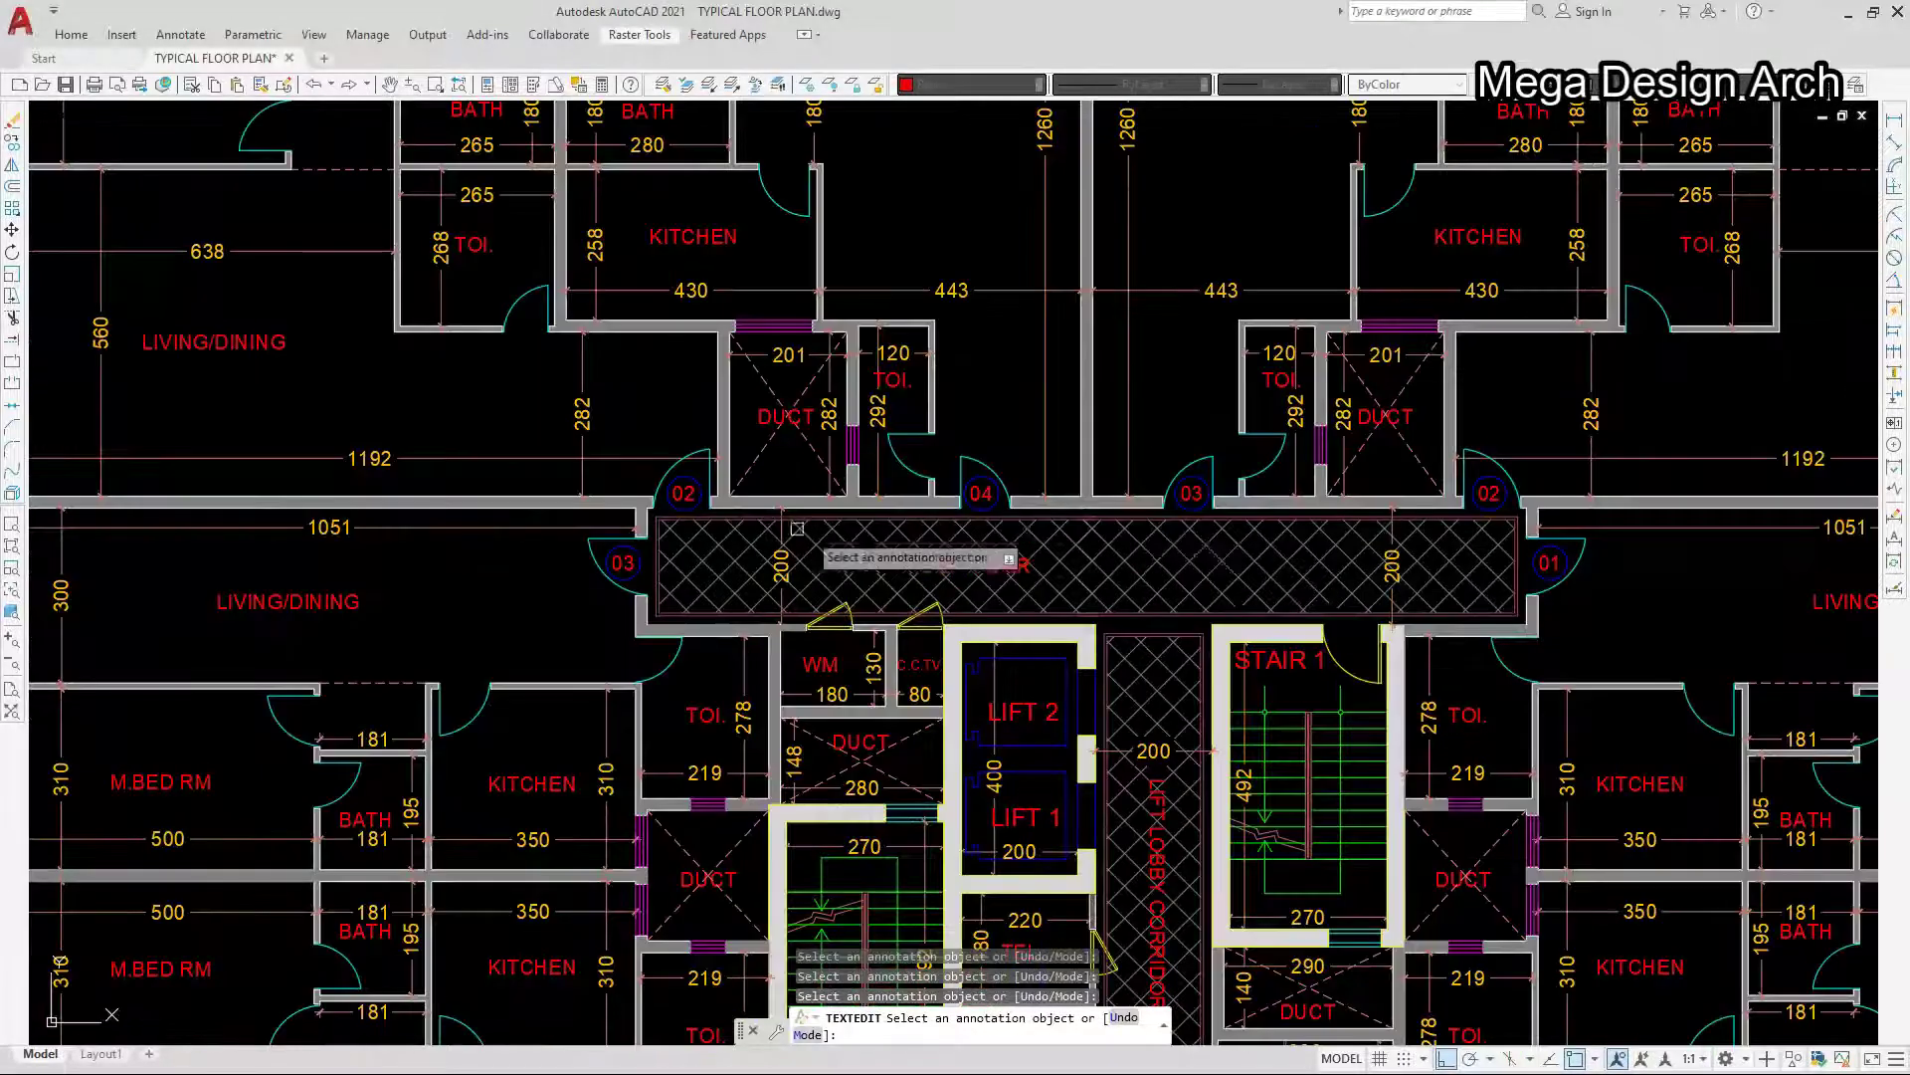
scroll(672, 490, up, 4)
click(670, 495)
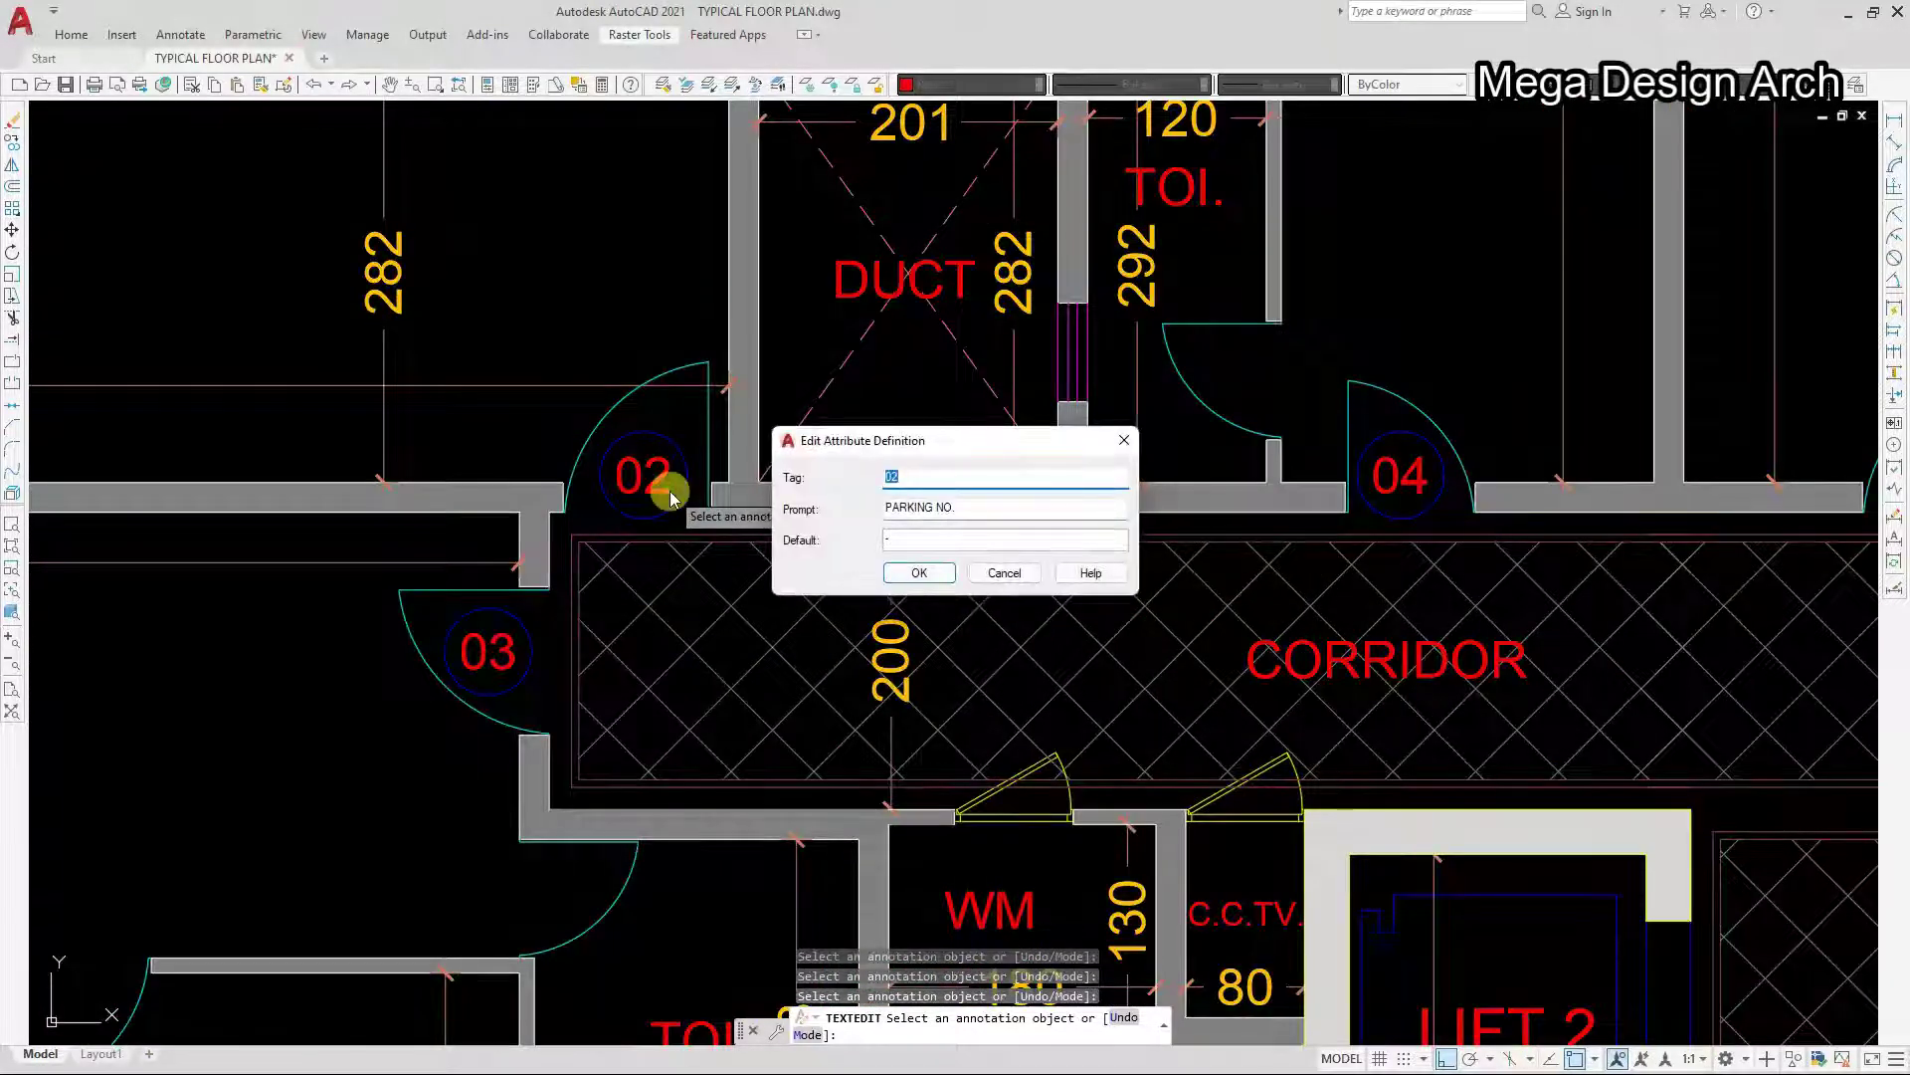
text(05)
click(895, 574)
click(465, 661)
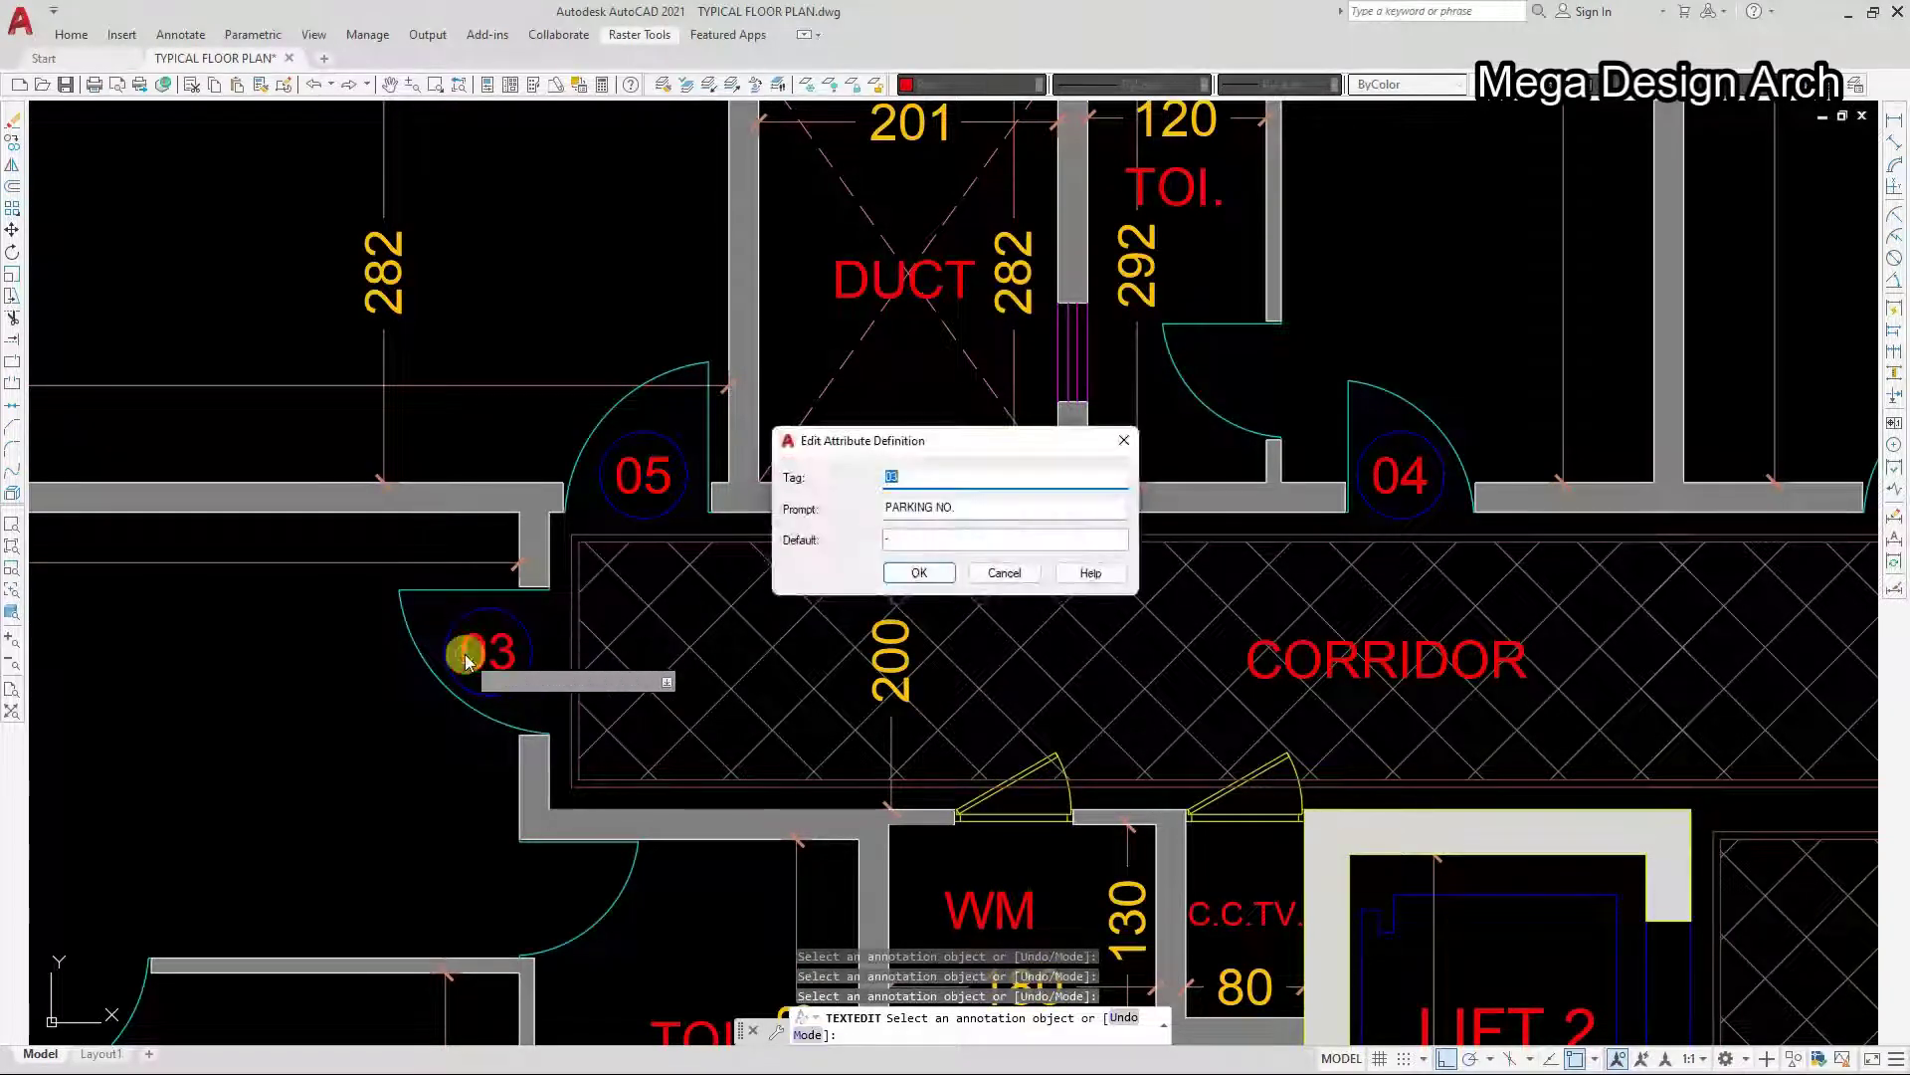
text(06)
click(915, 573)
- Renumber the lower corridor's end-door flat tag on the Stair 2 side as 07 and the adjacent one as 08
scroll(883, 454, down, 6)
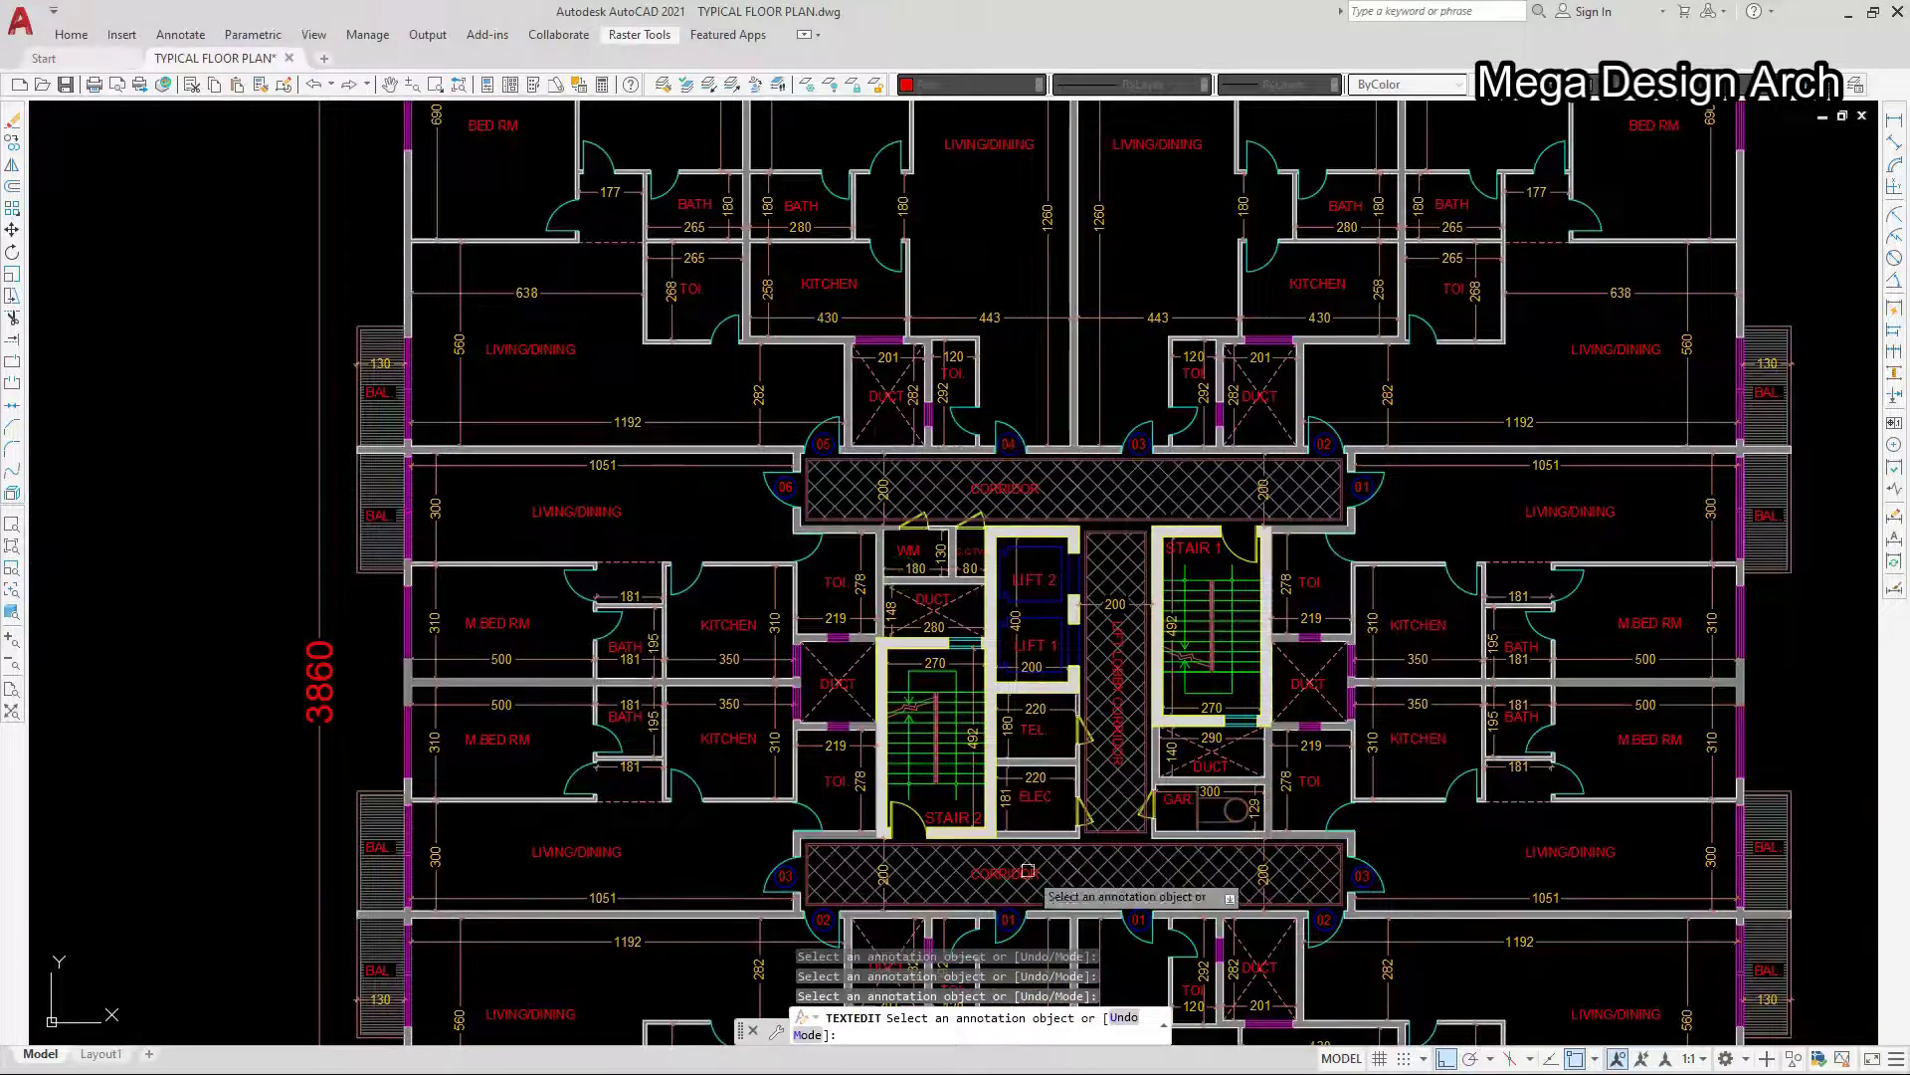
scroll(1032, 861, up, 4)
scroll(1173, 652, down, 2)
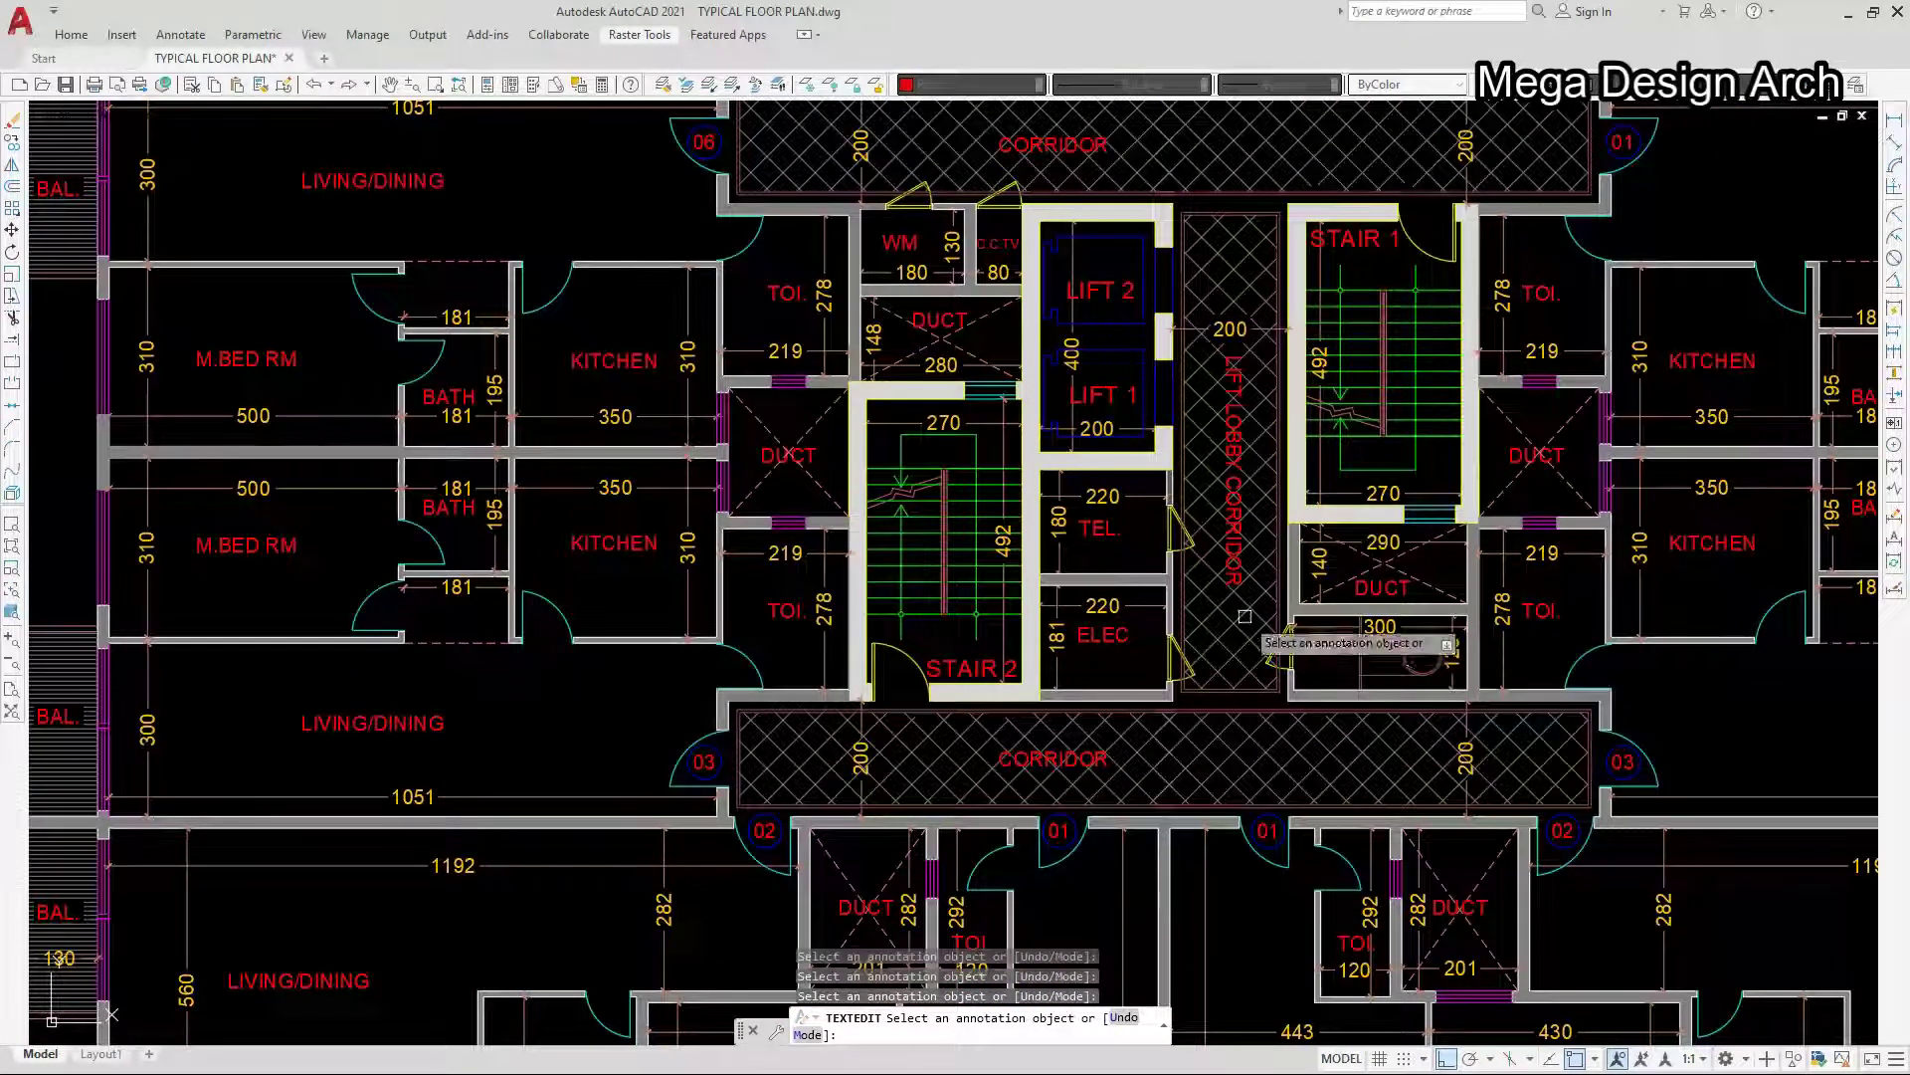
scroll(823, 761, up, 2)
scroll(714, 761, up, 3)
click(708, 767)
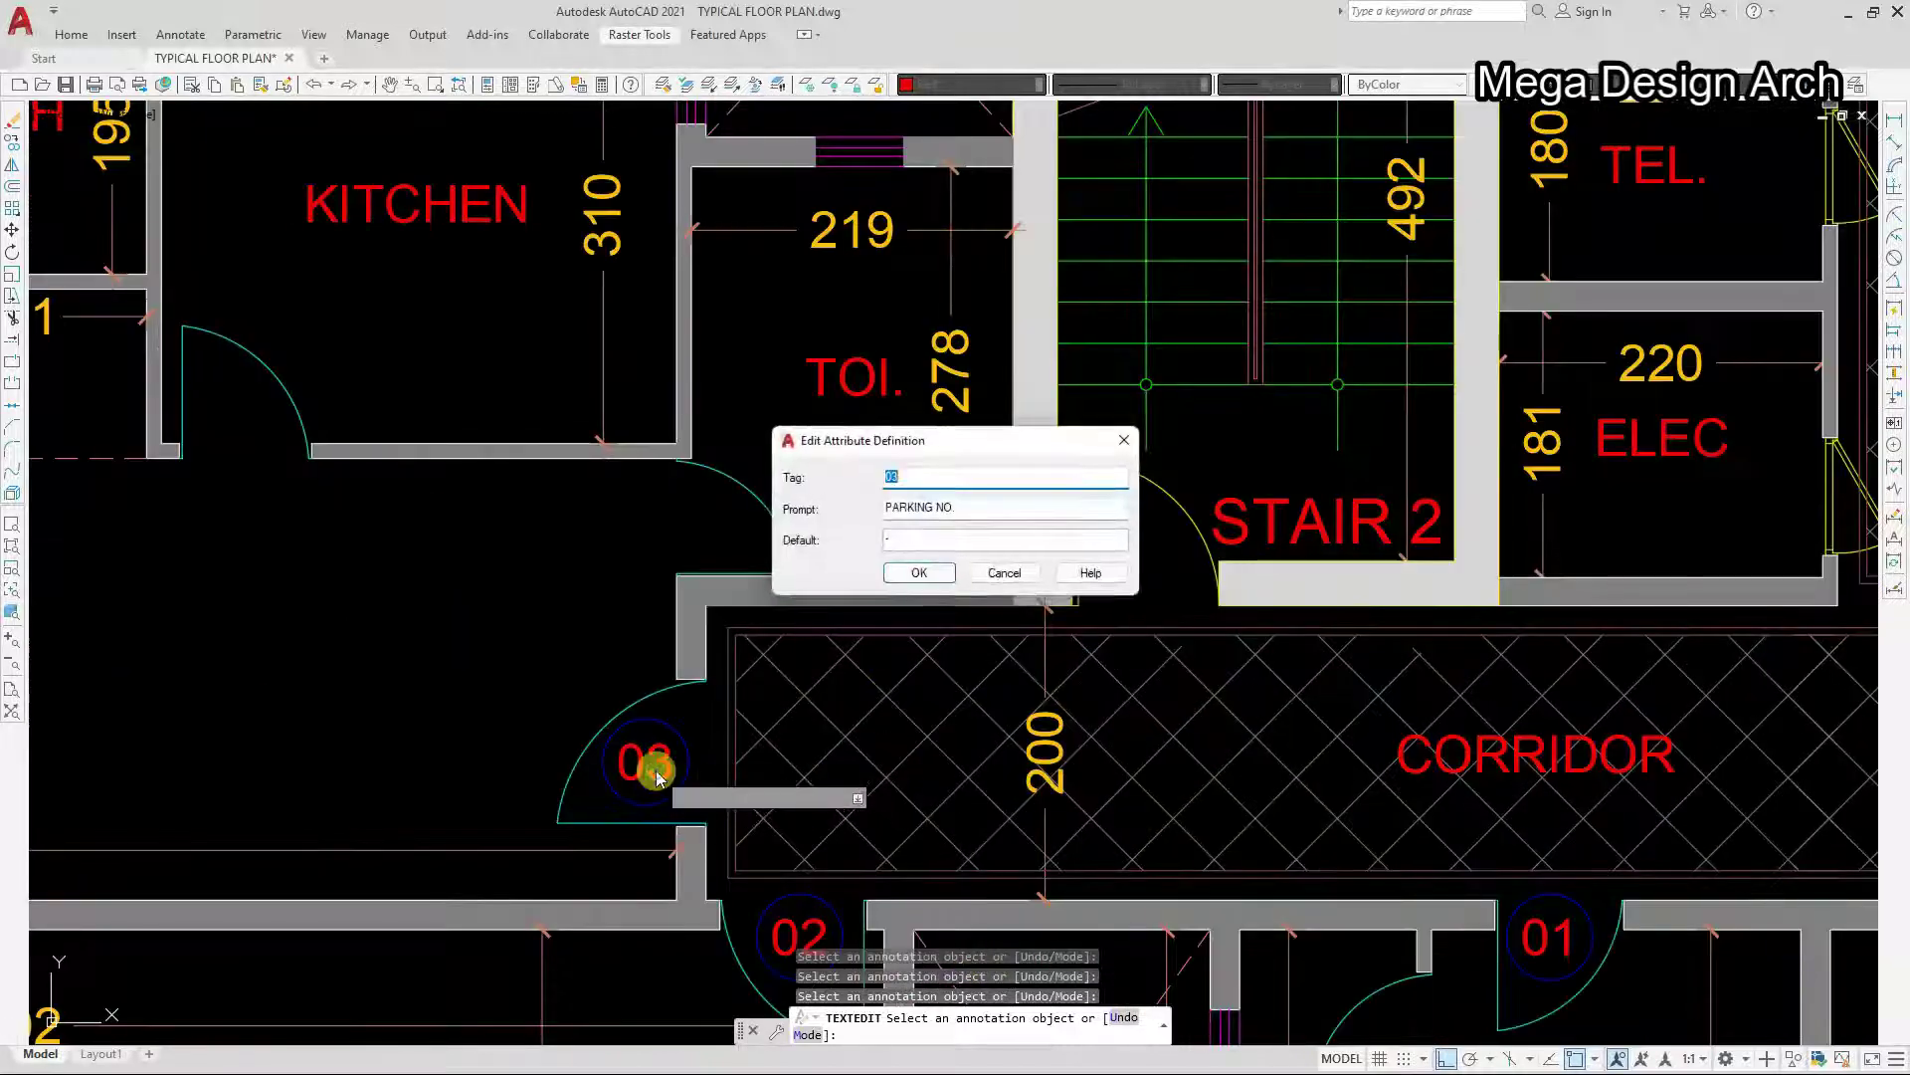
click(938, 579)
scroll(896, 542, down, 4)
scroll(844, 588, up, 3)
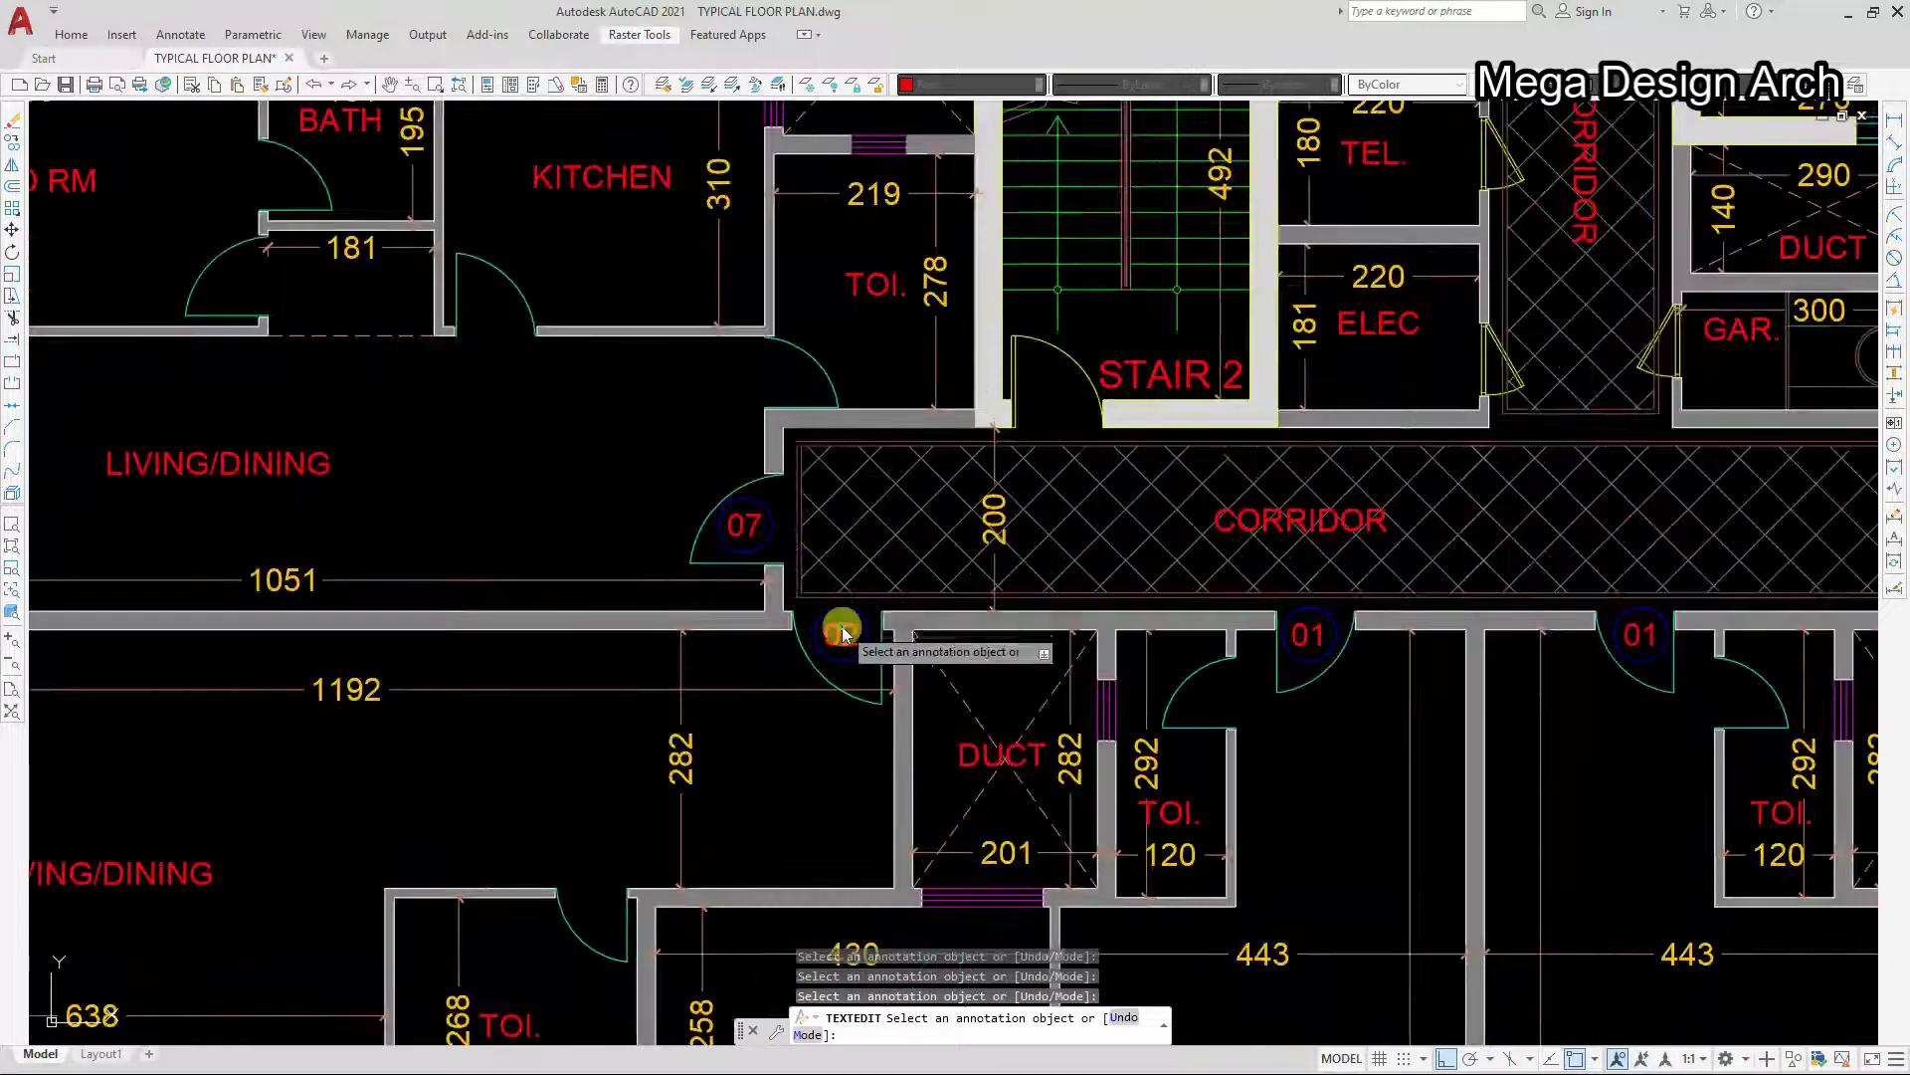
click(840, 633)
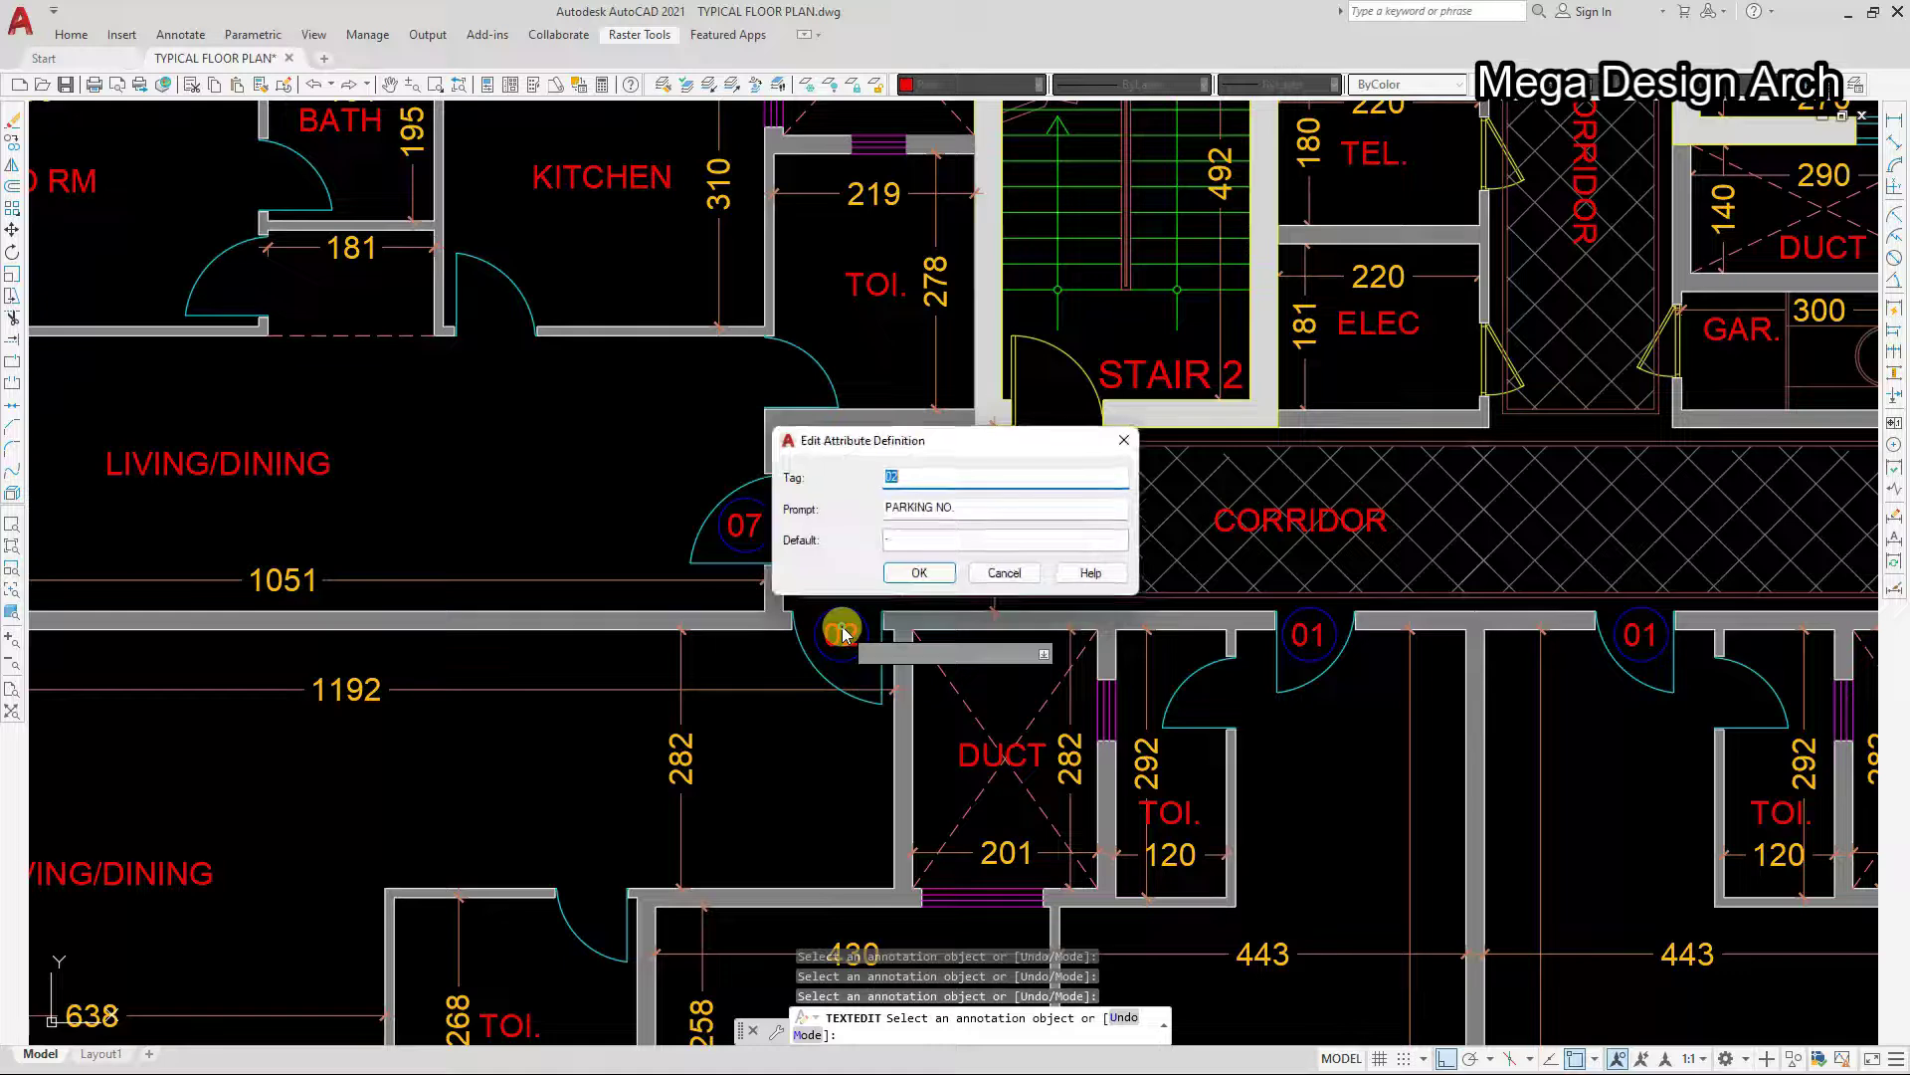
click(935, 575)
- Renumber the two middle flat tags on the lower corridor as 09 and 10, continuing away from flat 08
scroll(1328, 667, up, 2)
click(1303, 628)
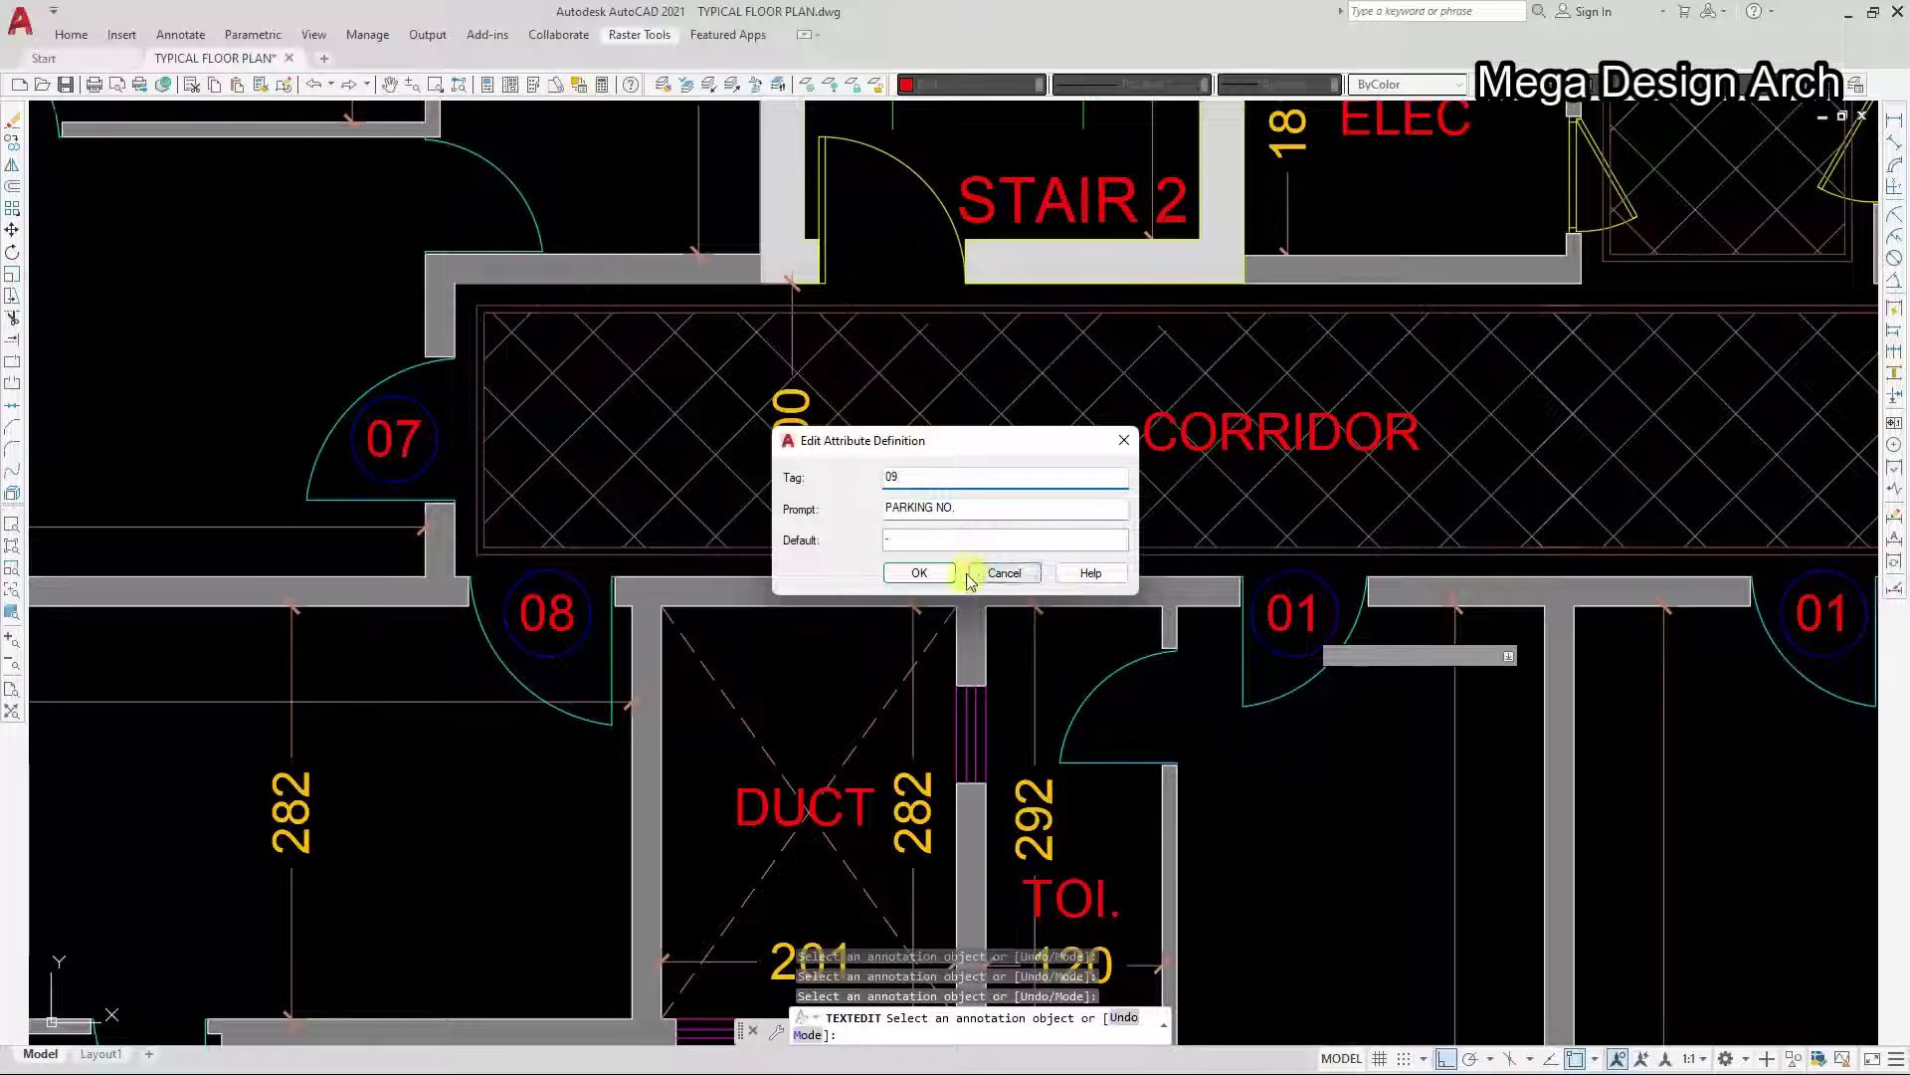
click(926, 574)
scroll(955, 577, down, 3)
scroll(1125, 602, up, 4)
click(1121, 594)
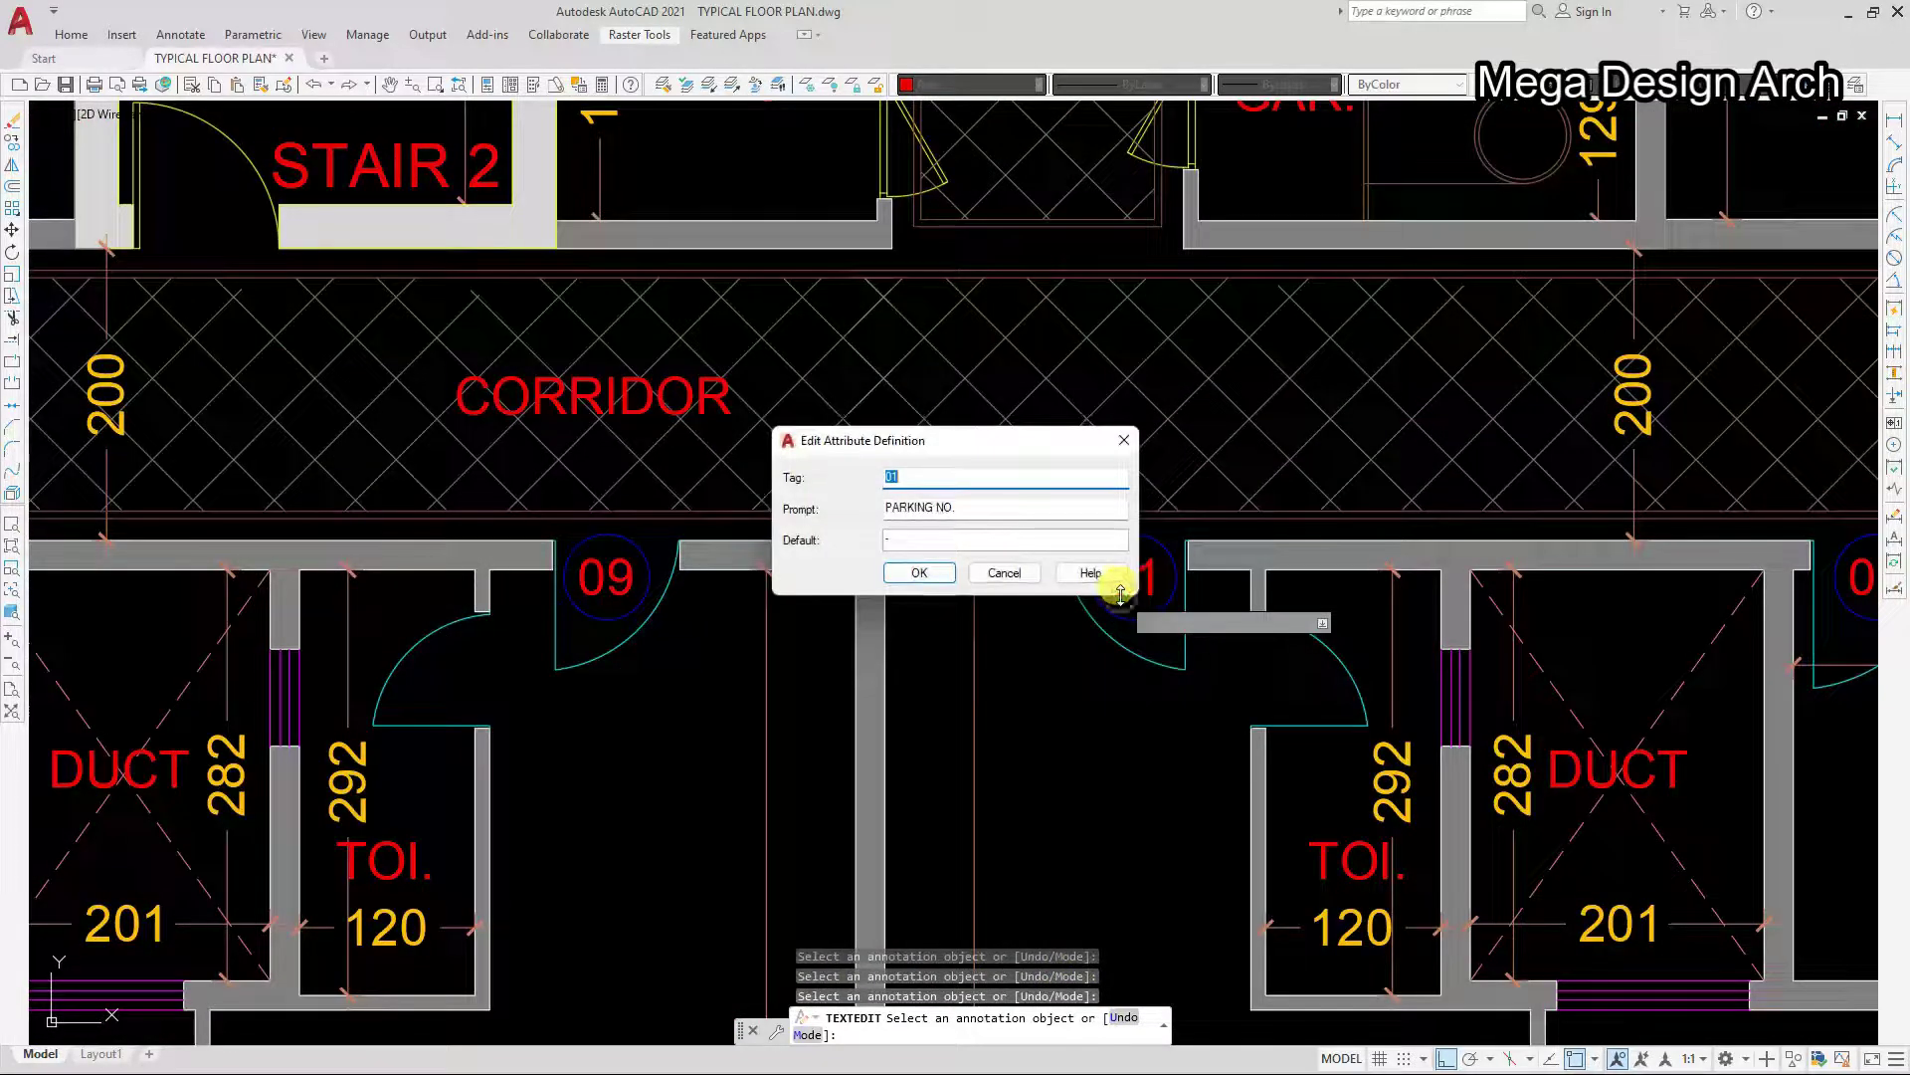
text(10)
click(920, 574)
- Renumber the lower corridor's last two flat tags as 11 and 12, ending at the end door on the garbage room side
scroll(1234, 647, down, 3)
scroll(1222, 600, up, 4)
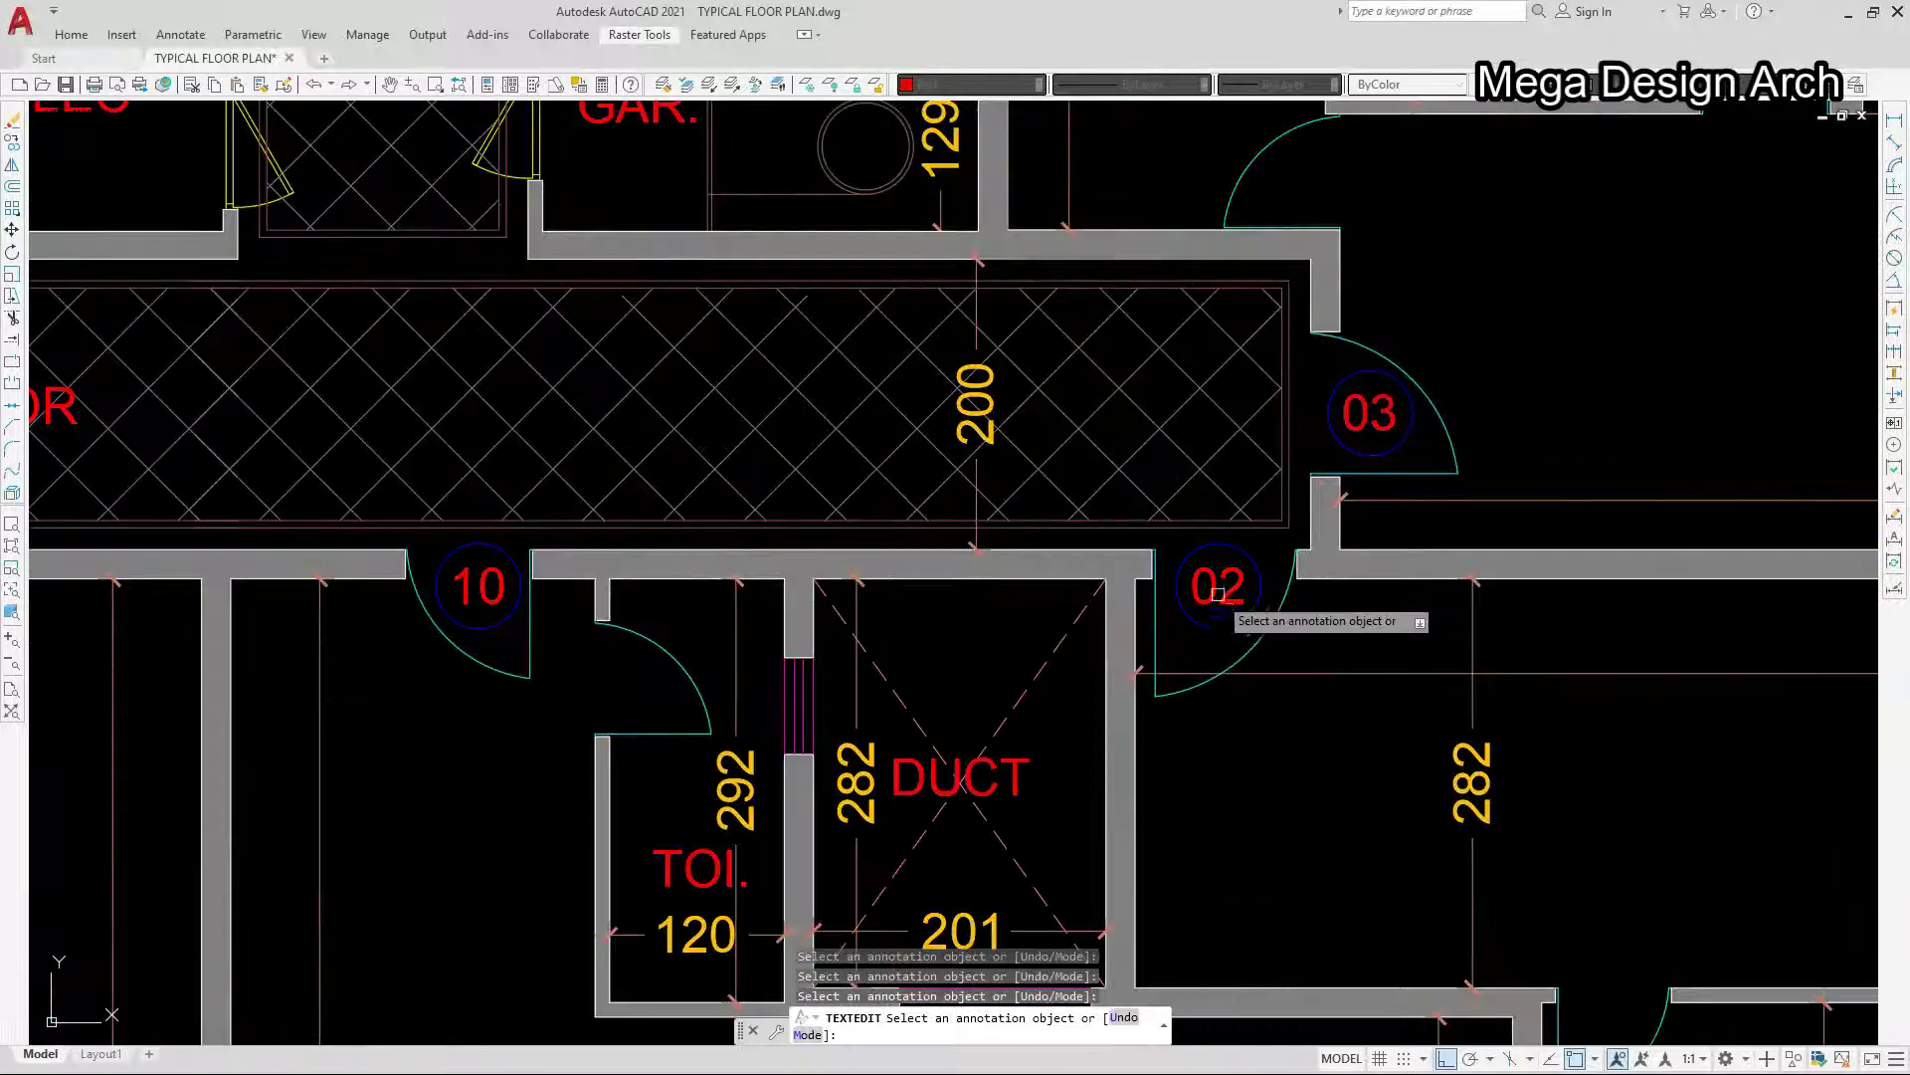
click(918, 575)
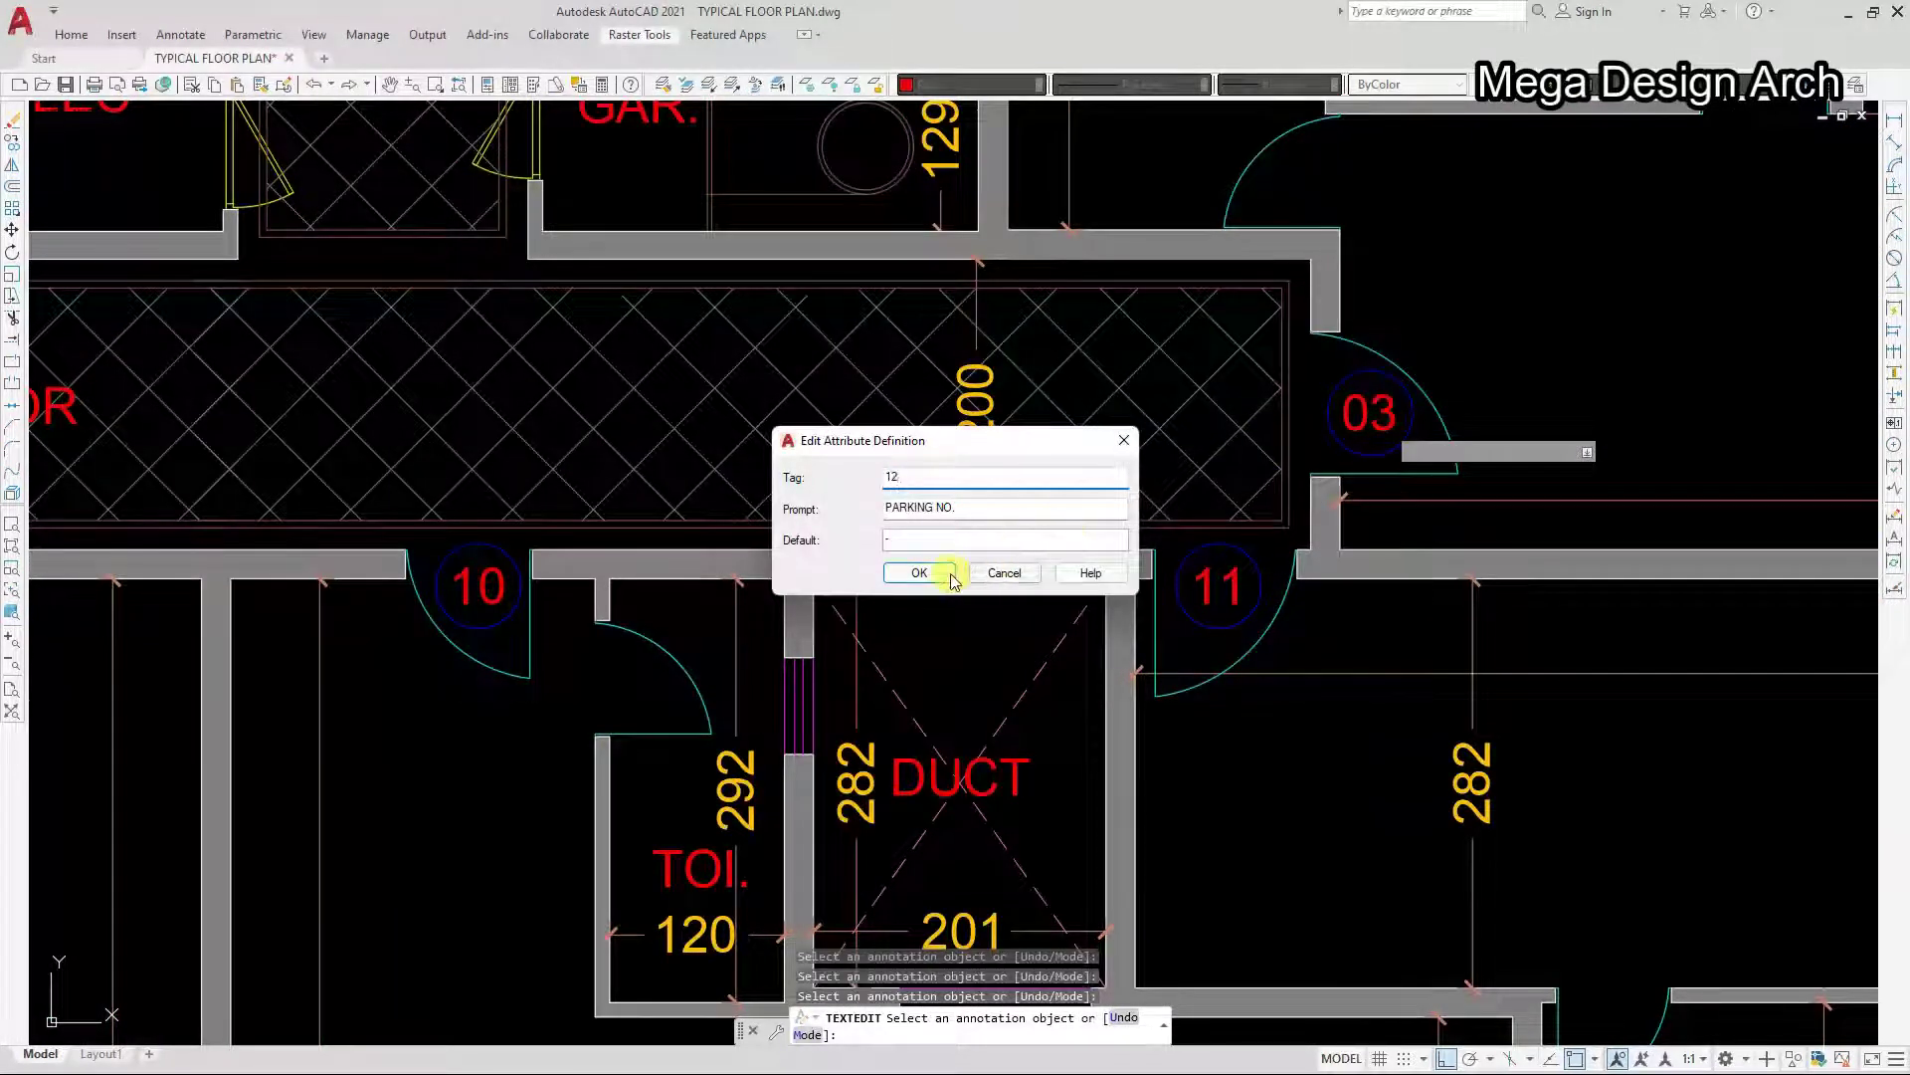
click(953, 576)
scroll(1111, 673, down, 5)
key(Escape)
key(Escape)
- Inspect the whole renumbered floor plan, including the flats, both corridors, the core and the overall dimensions
scroll(1110, 674, down, 3)
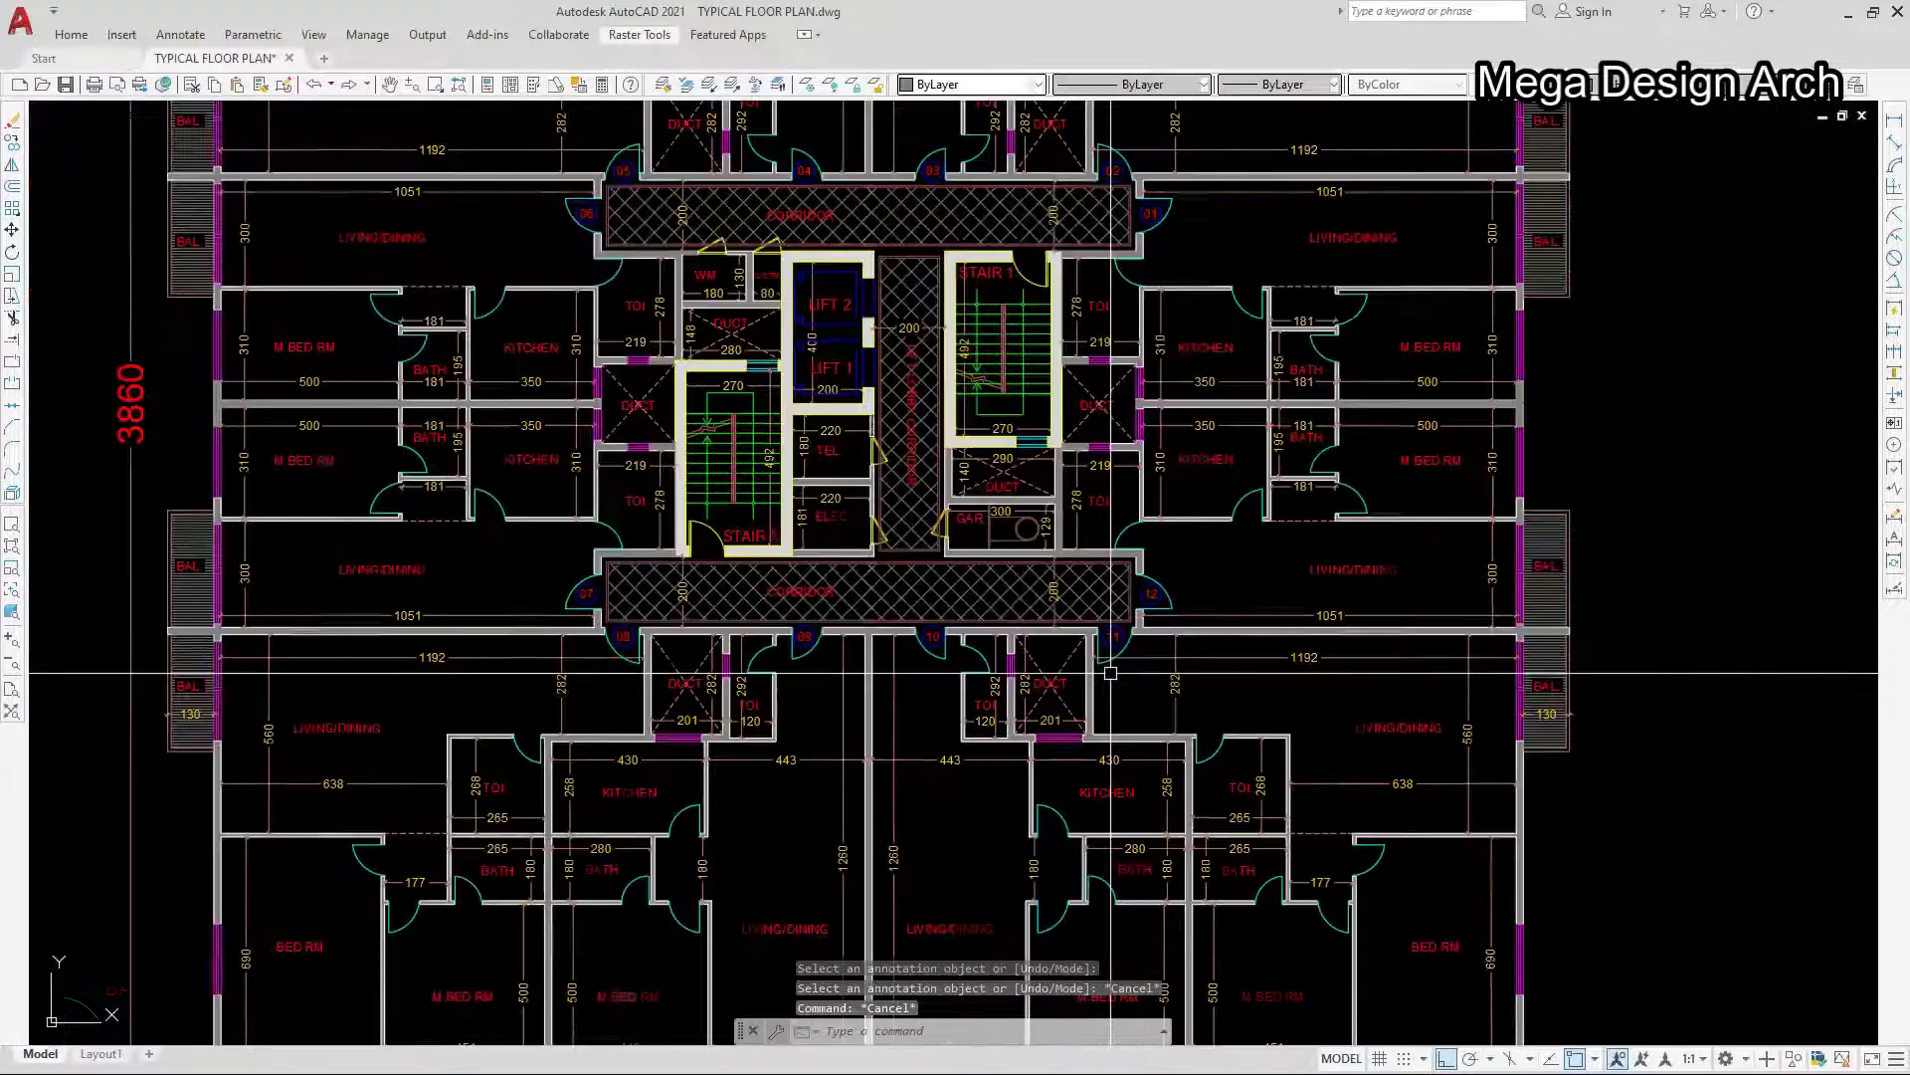
scroll(1114, 667, down, 3)
middle_drag(1133, 668, 1176, 728)
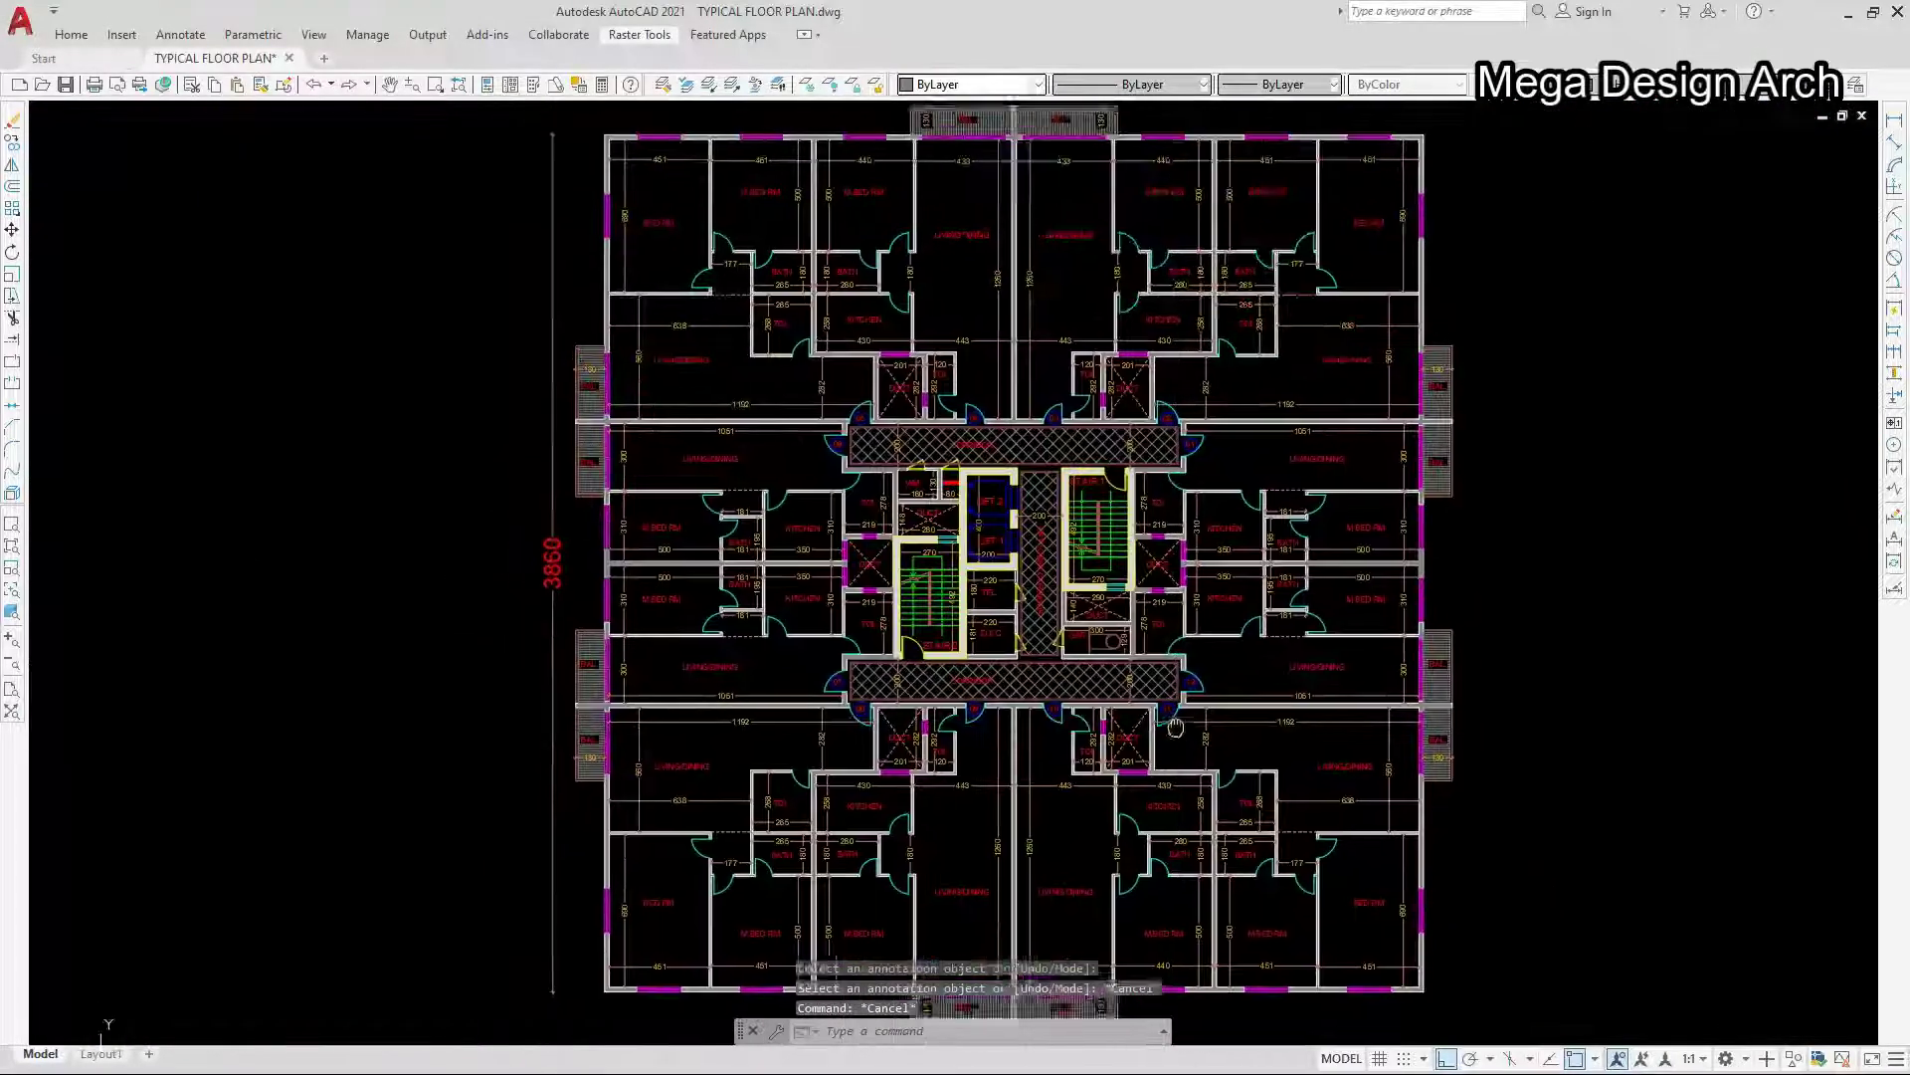
scroll(1174, 686, down, 3)
scroll(1144, 485, up, 3)
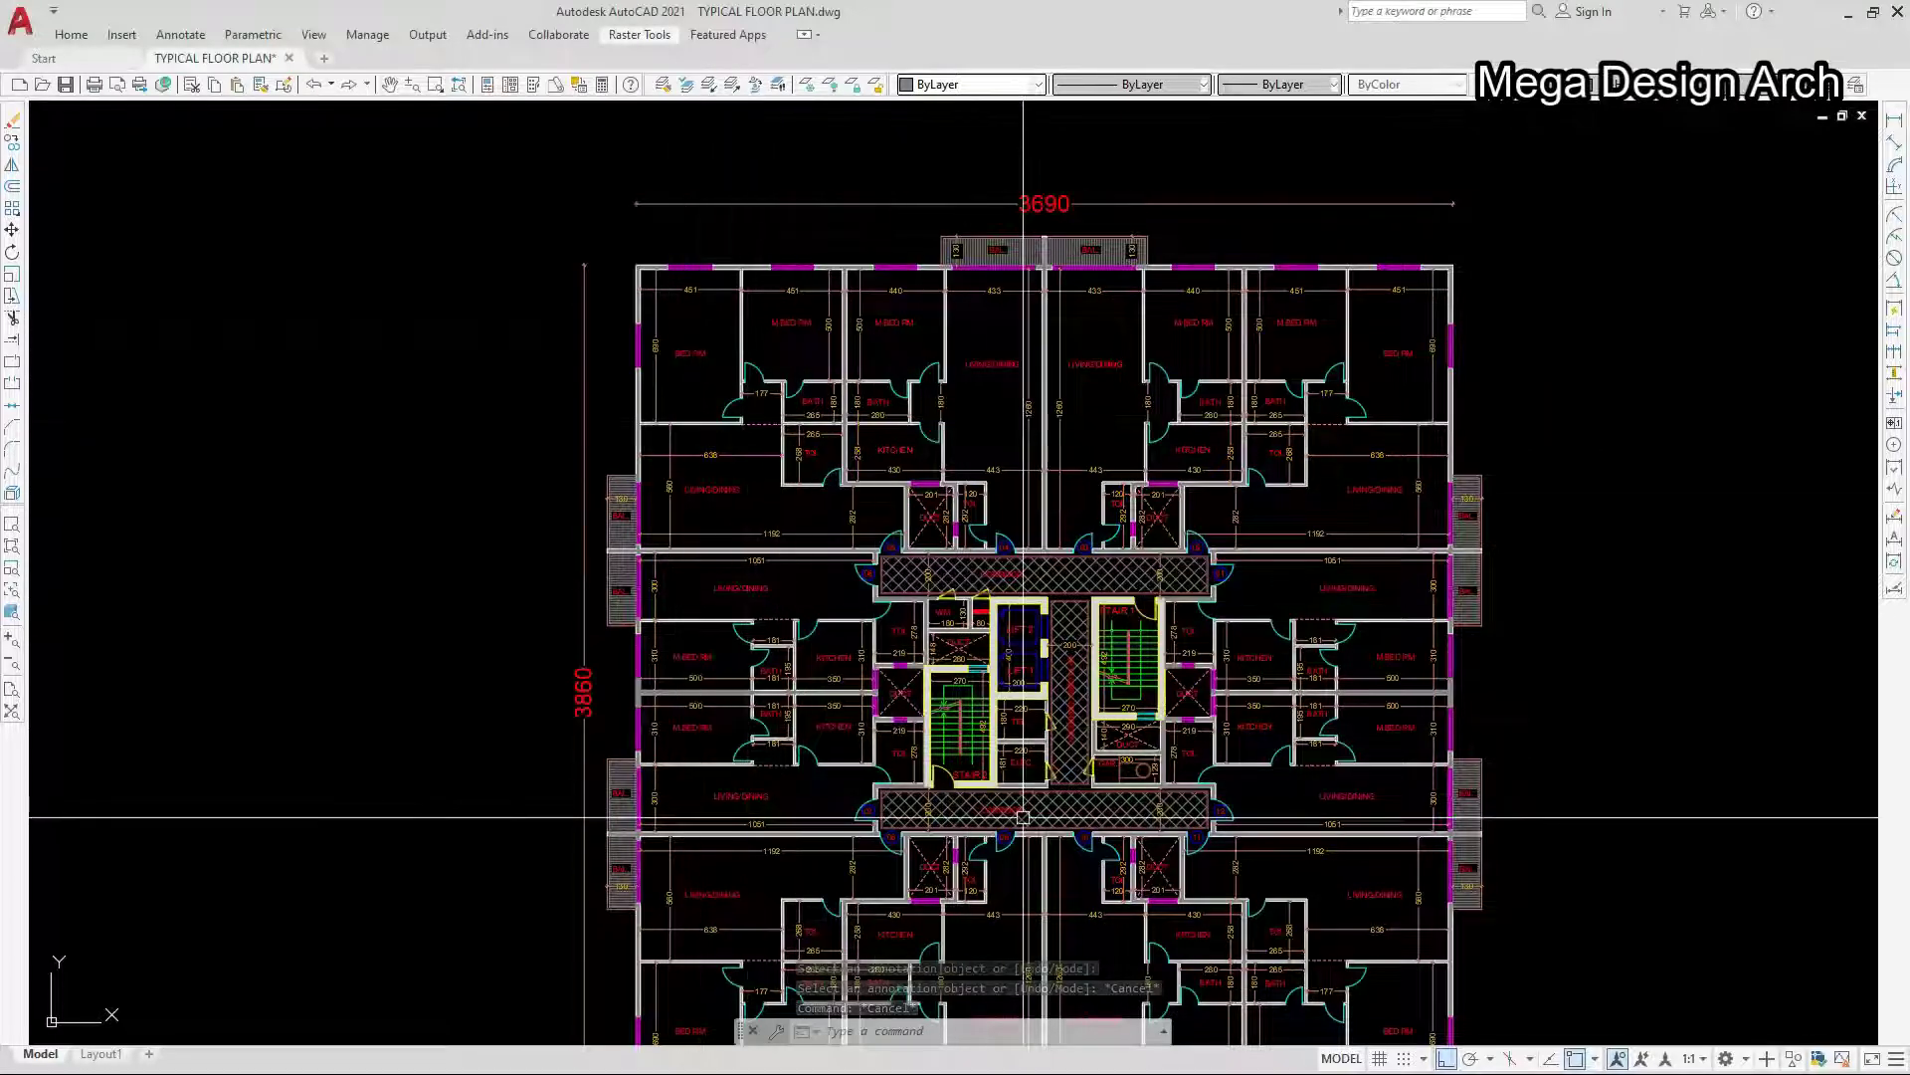
middle_drag(1023, 817, 1024, 766)
scroll(1007, 632, down, 2)
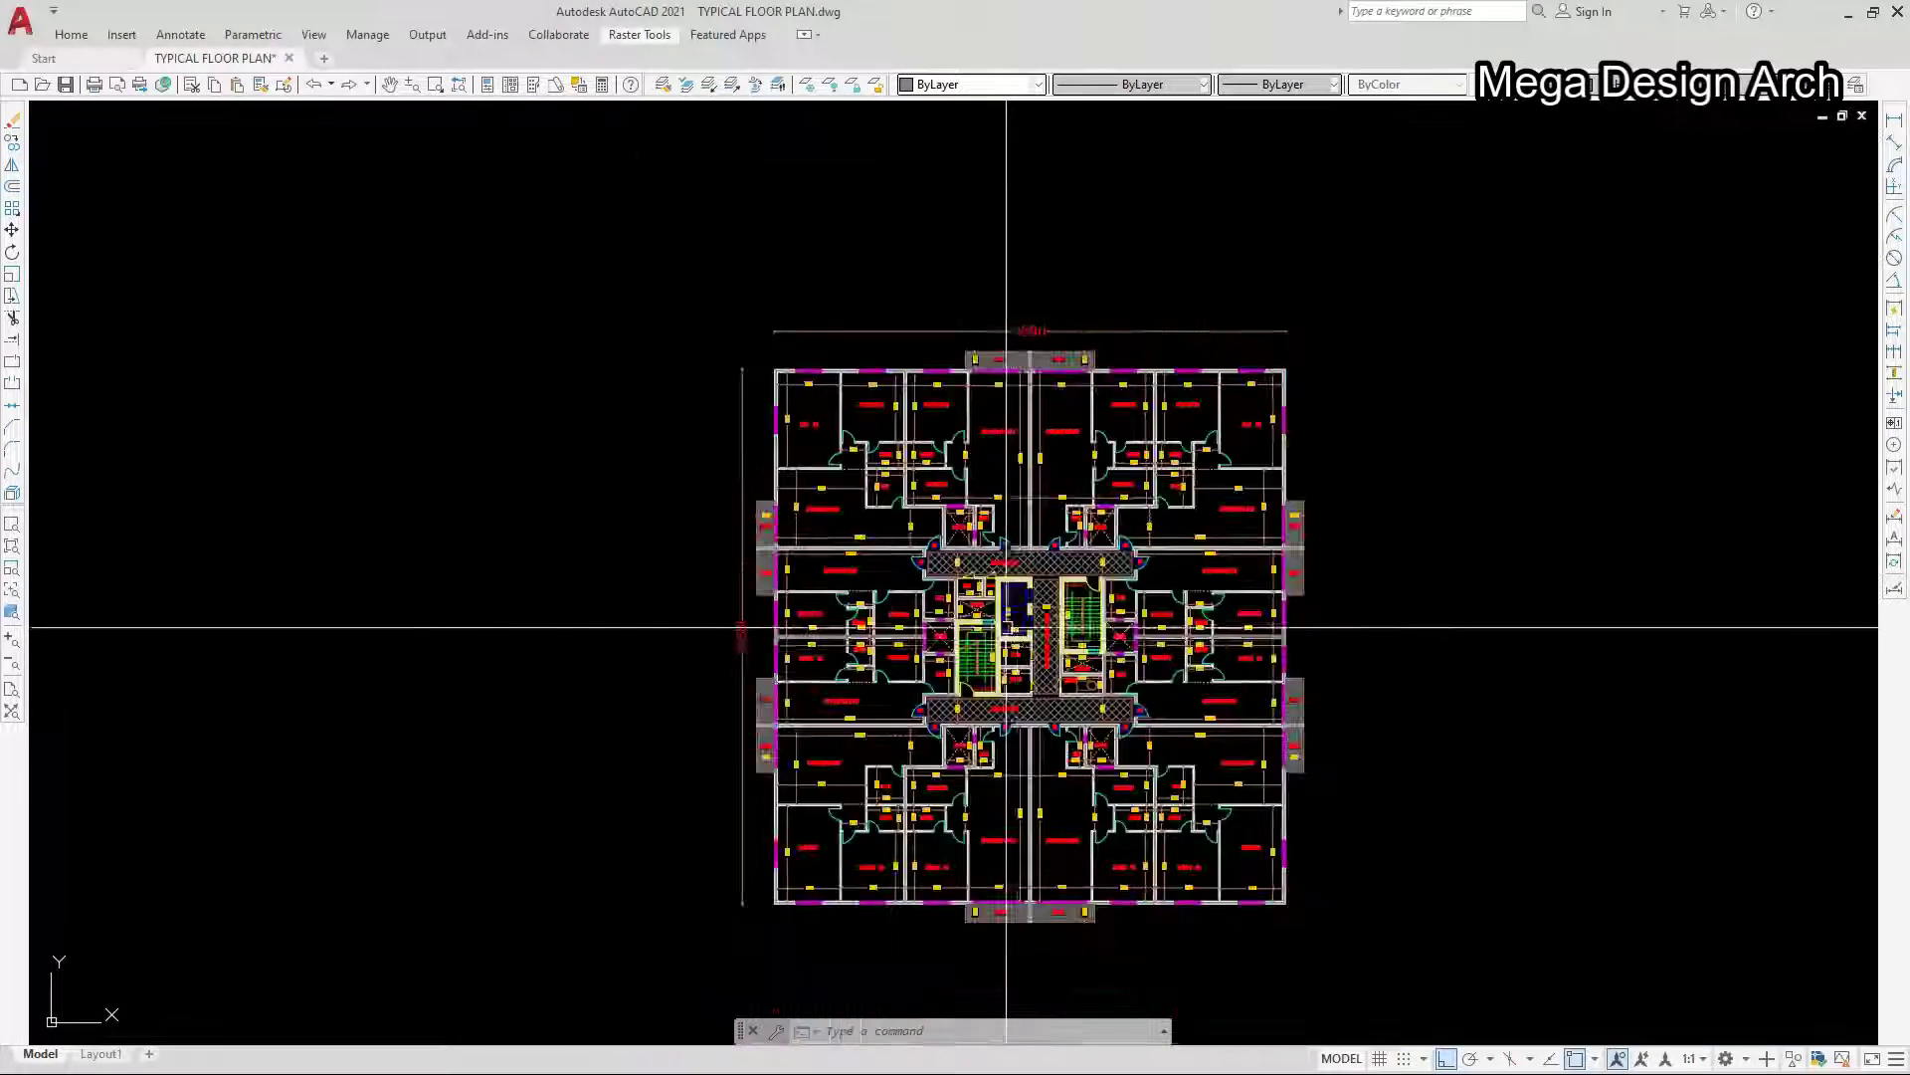
scroll(1051, 934, up, 5)
scroll(1051, 935, down, 2)
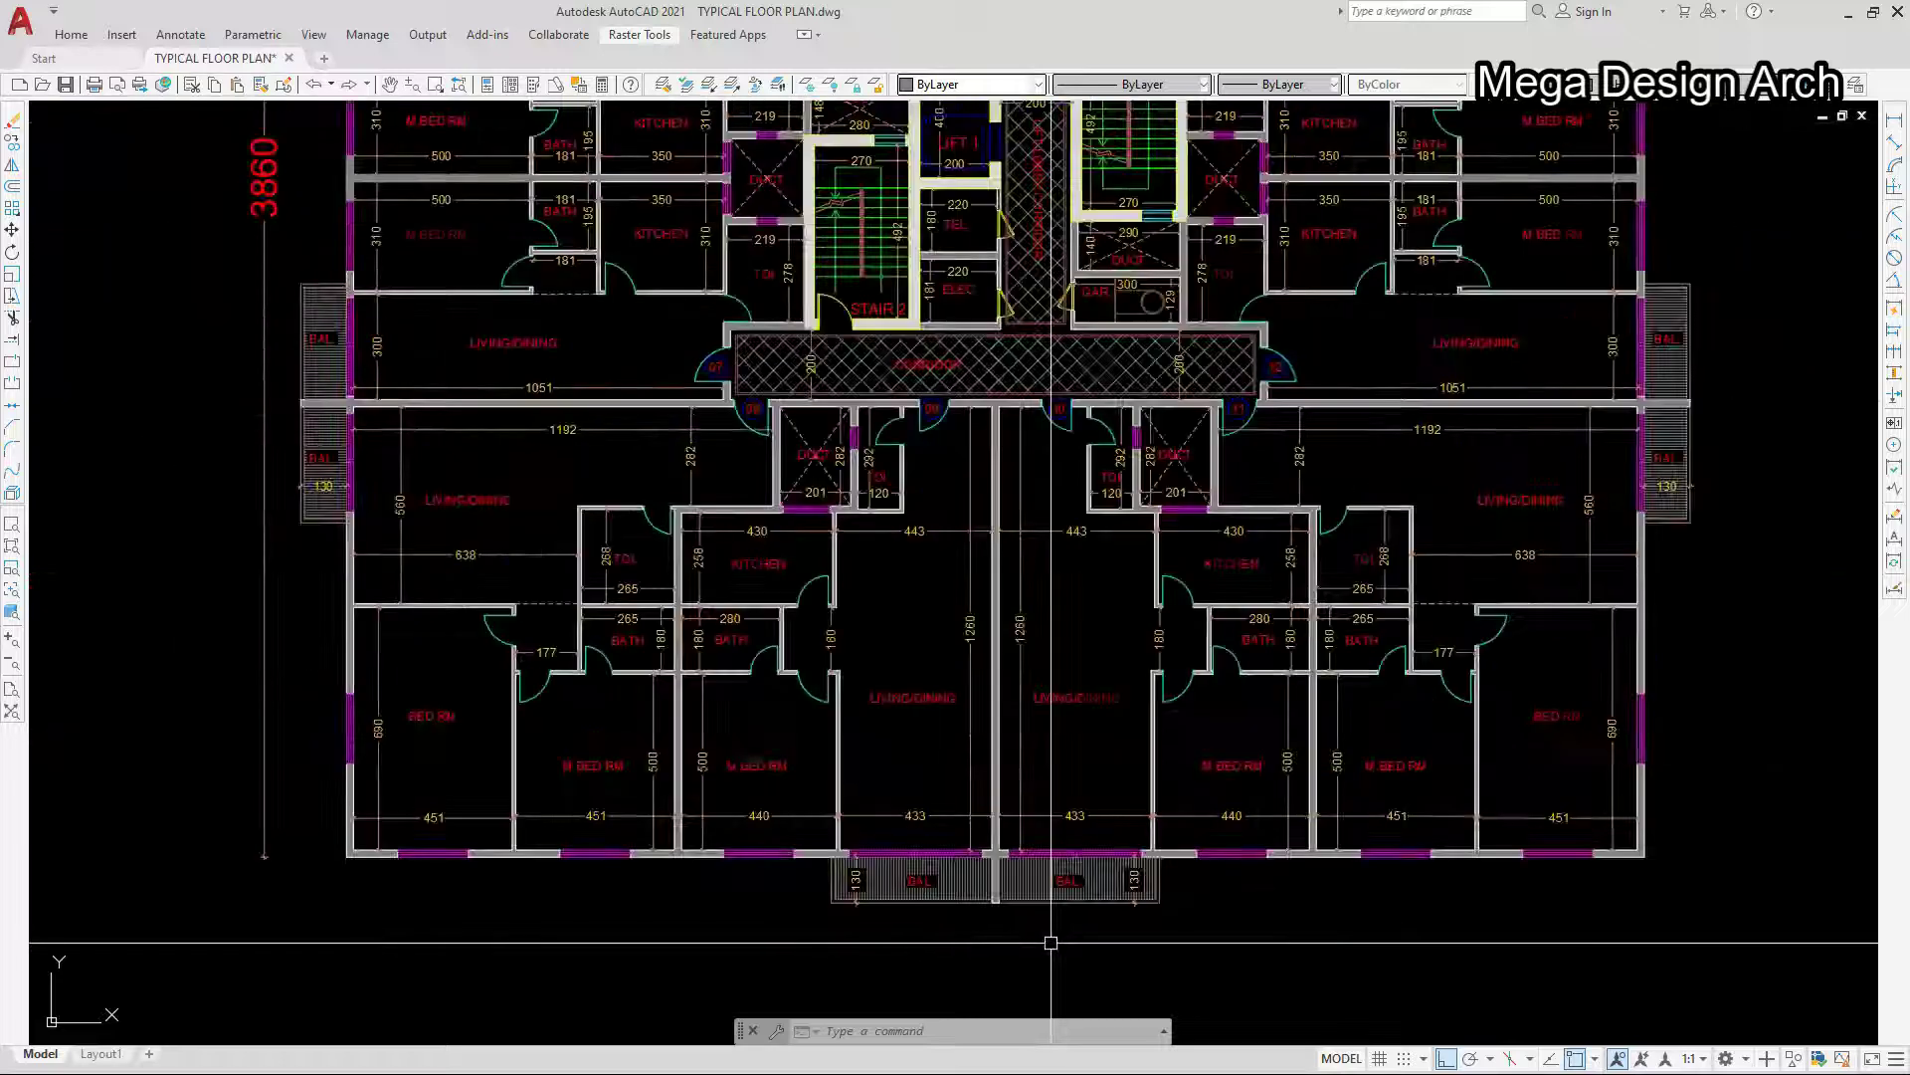
scroll(1050, 943, down, 3)
scroll(1059, 883, up, 1)
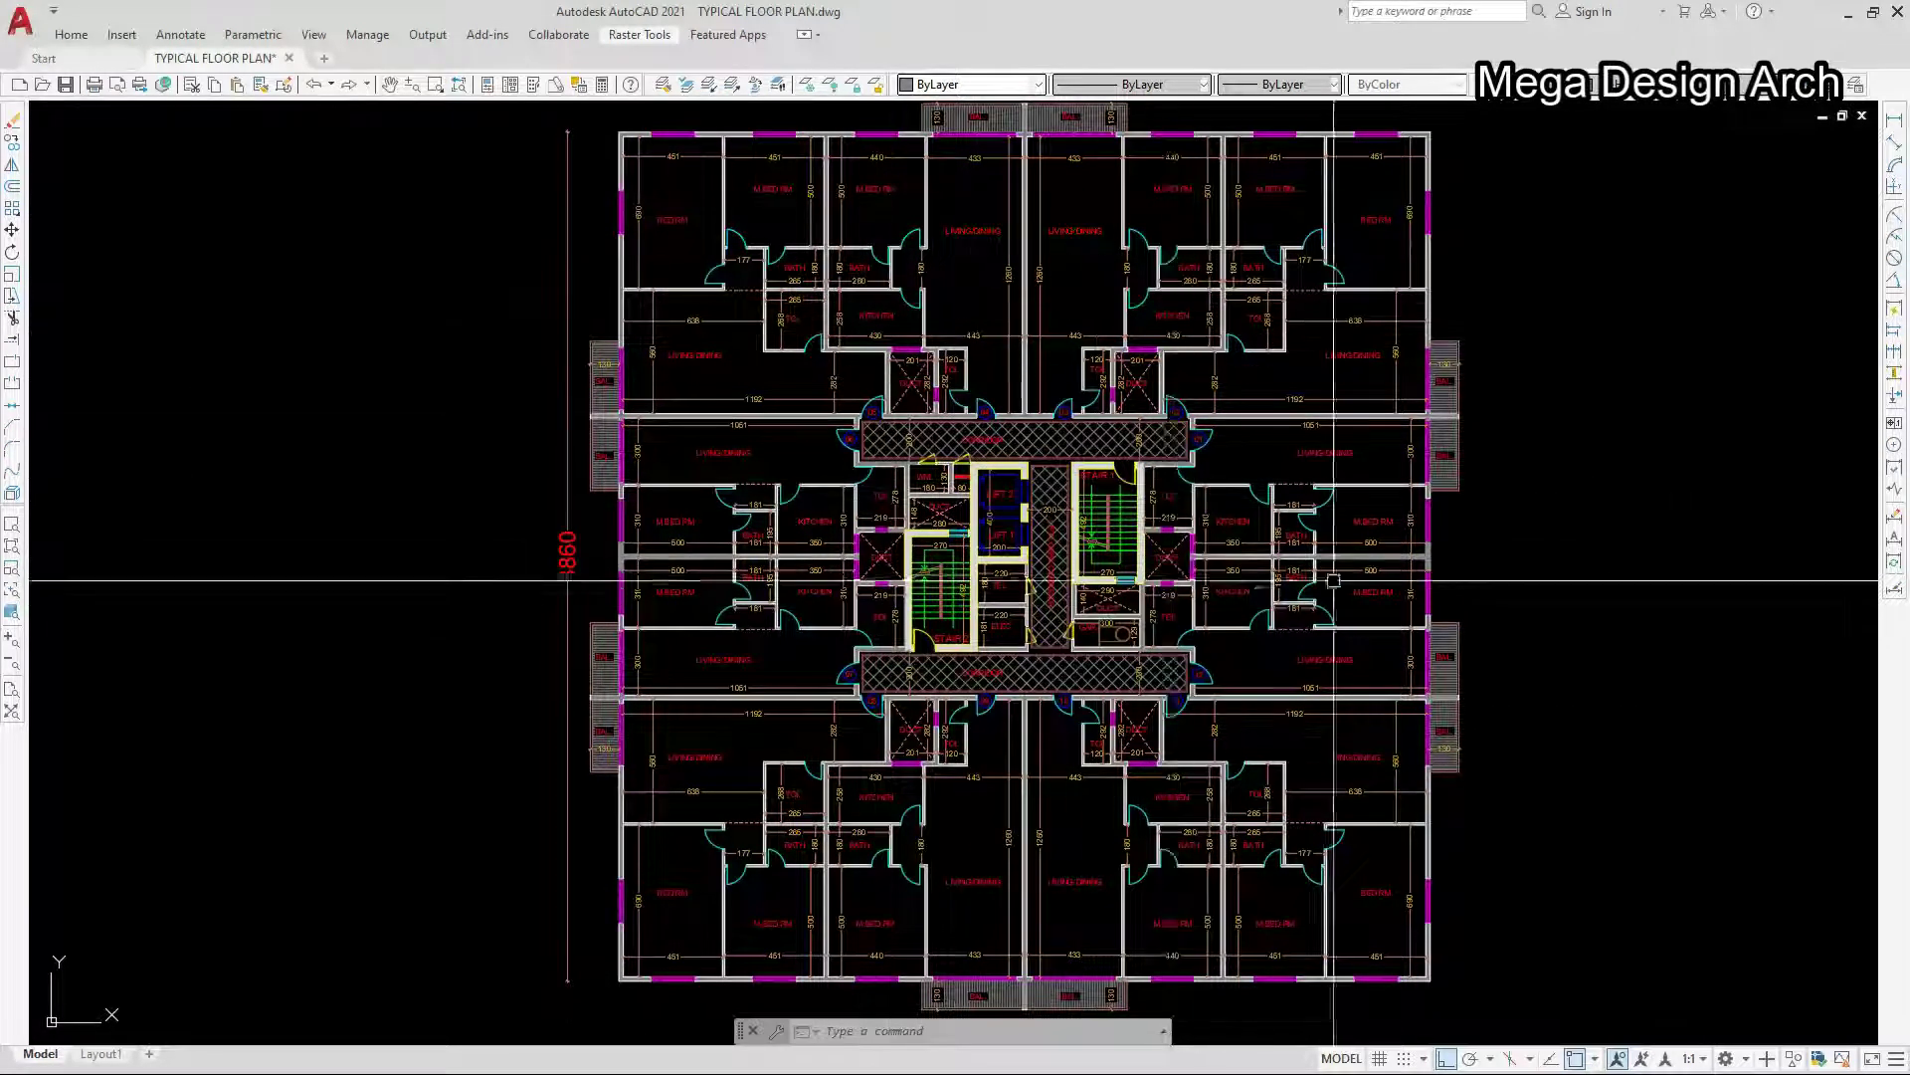
- Add linear dimensions for the depth and width of the duct between the toilets beside Stair 1
click(1895, 121)
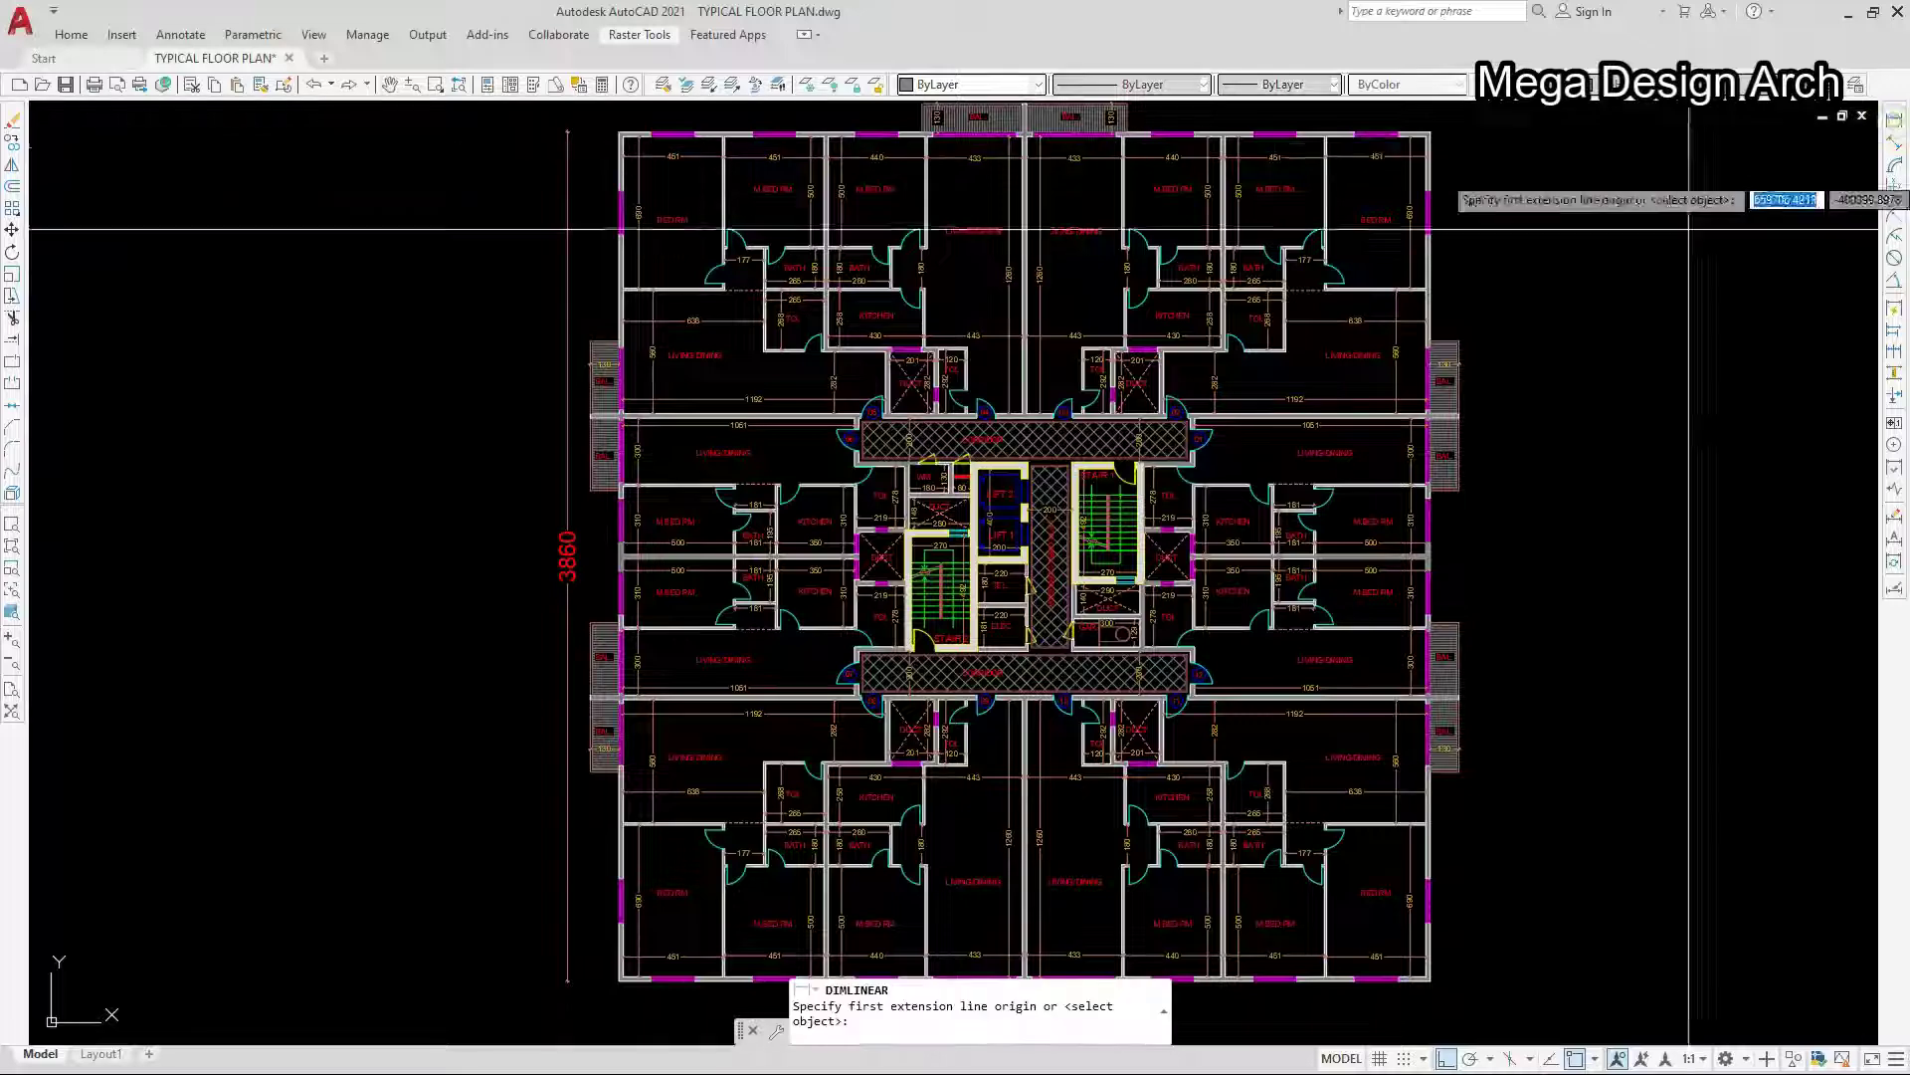
scroll(1184, 552, up, 8)
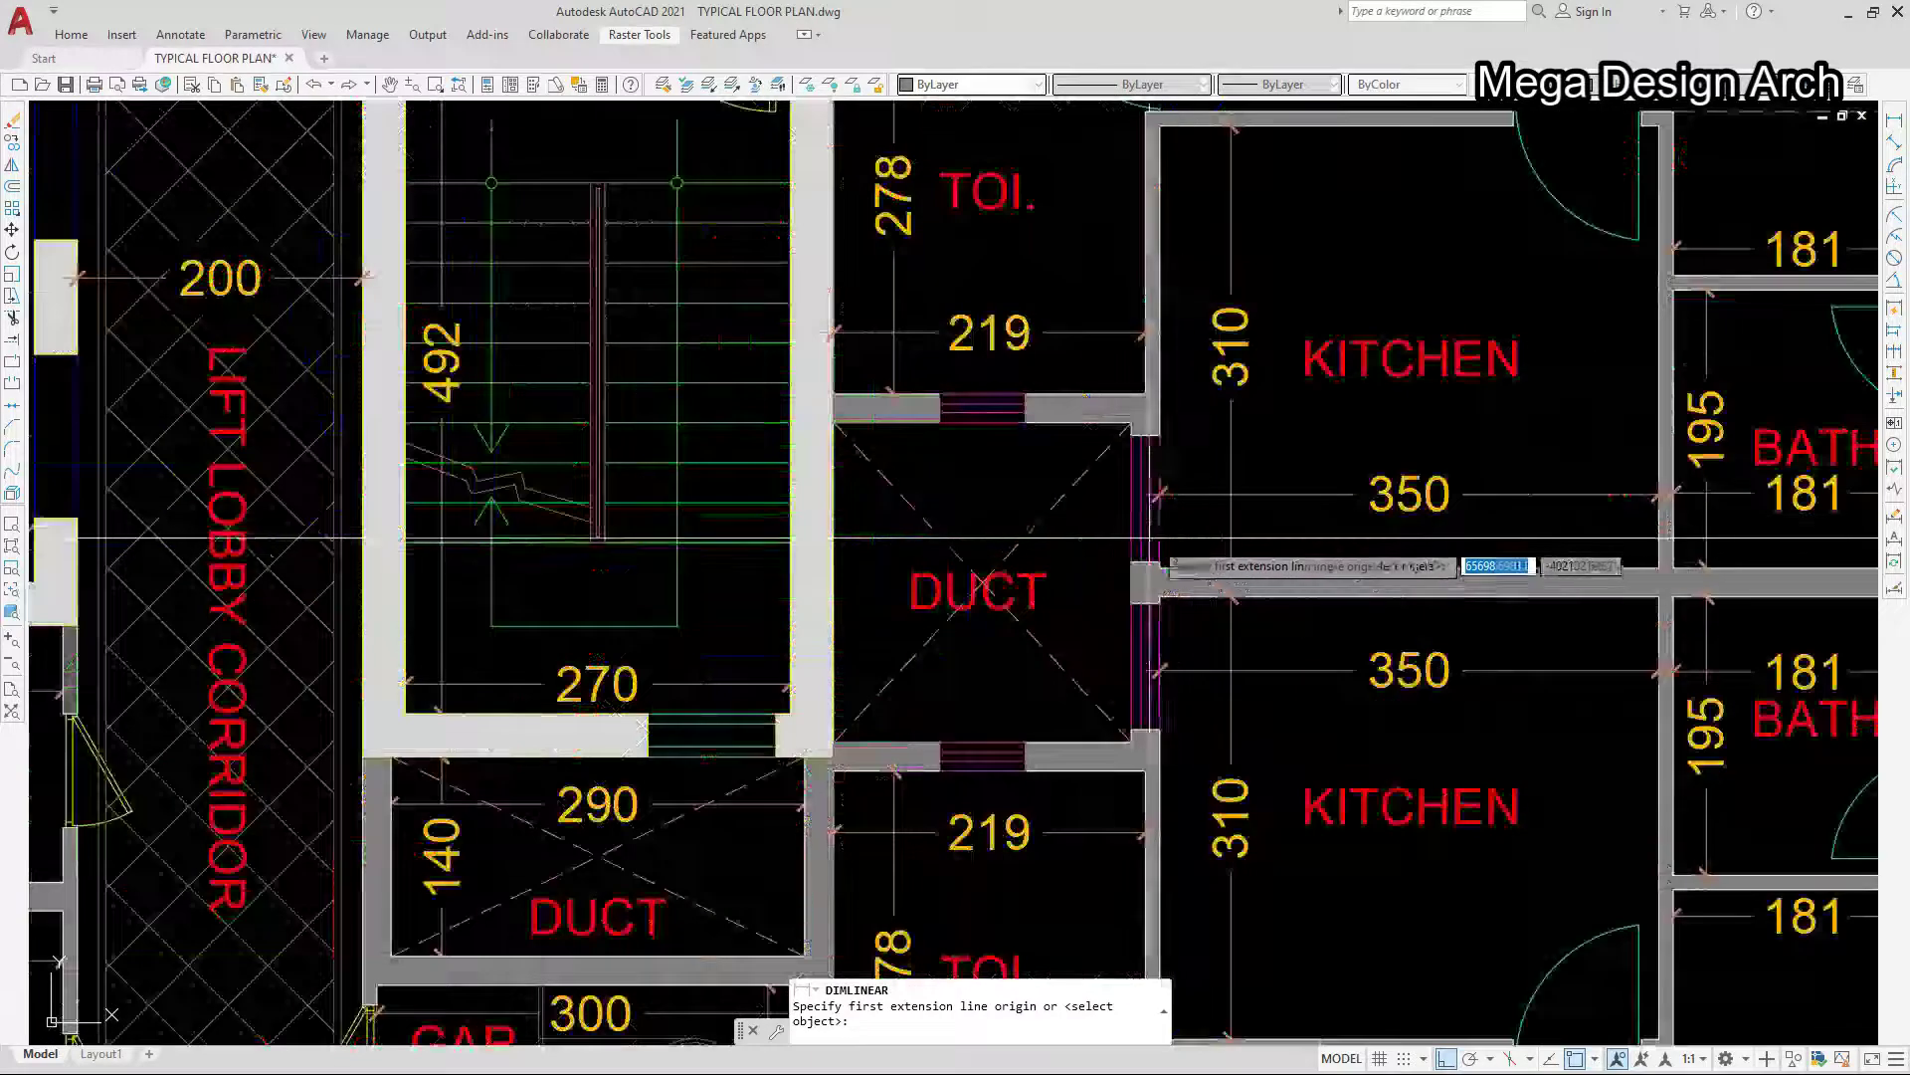
click(1075, 430)
click(1078, 741)
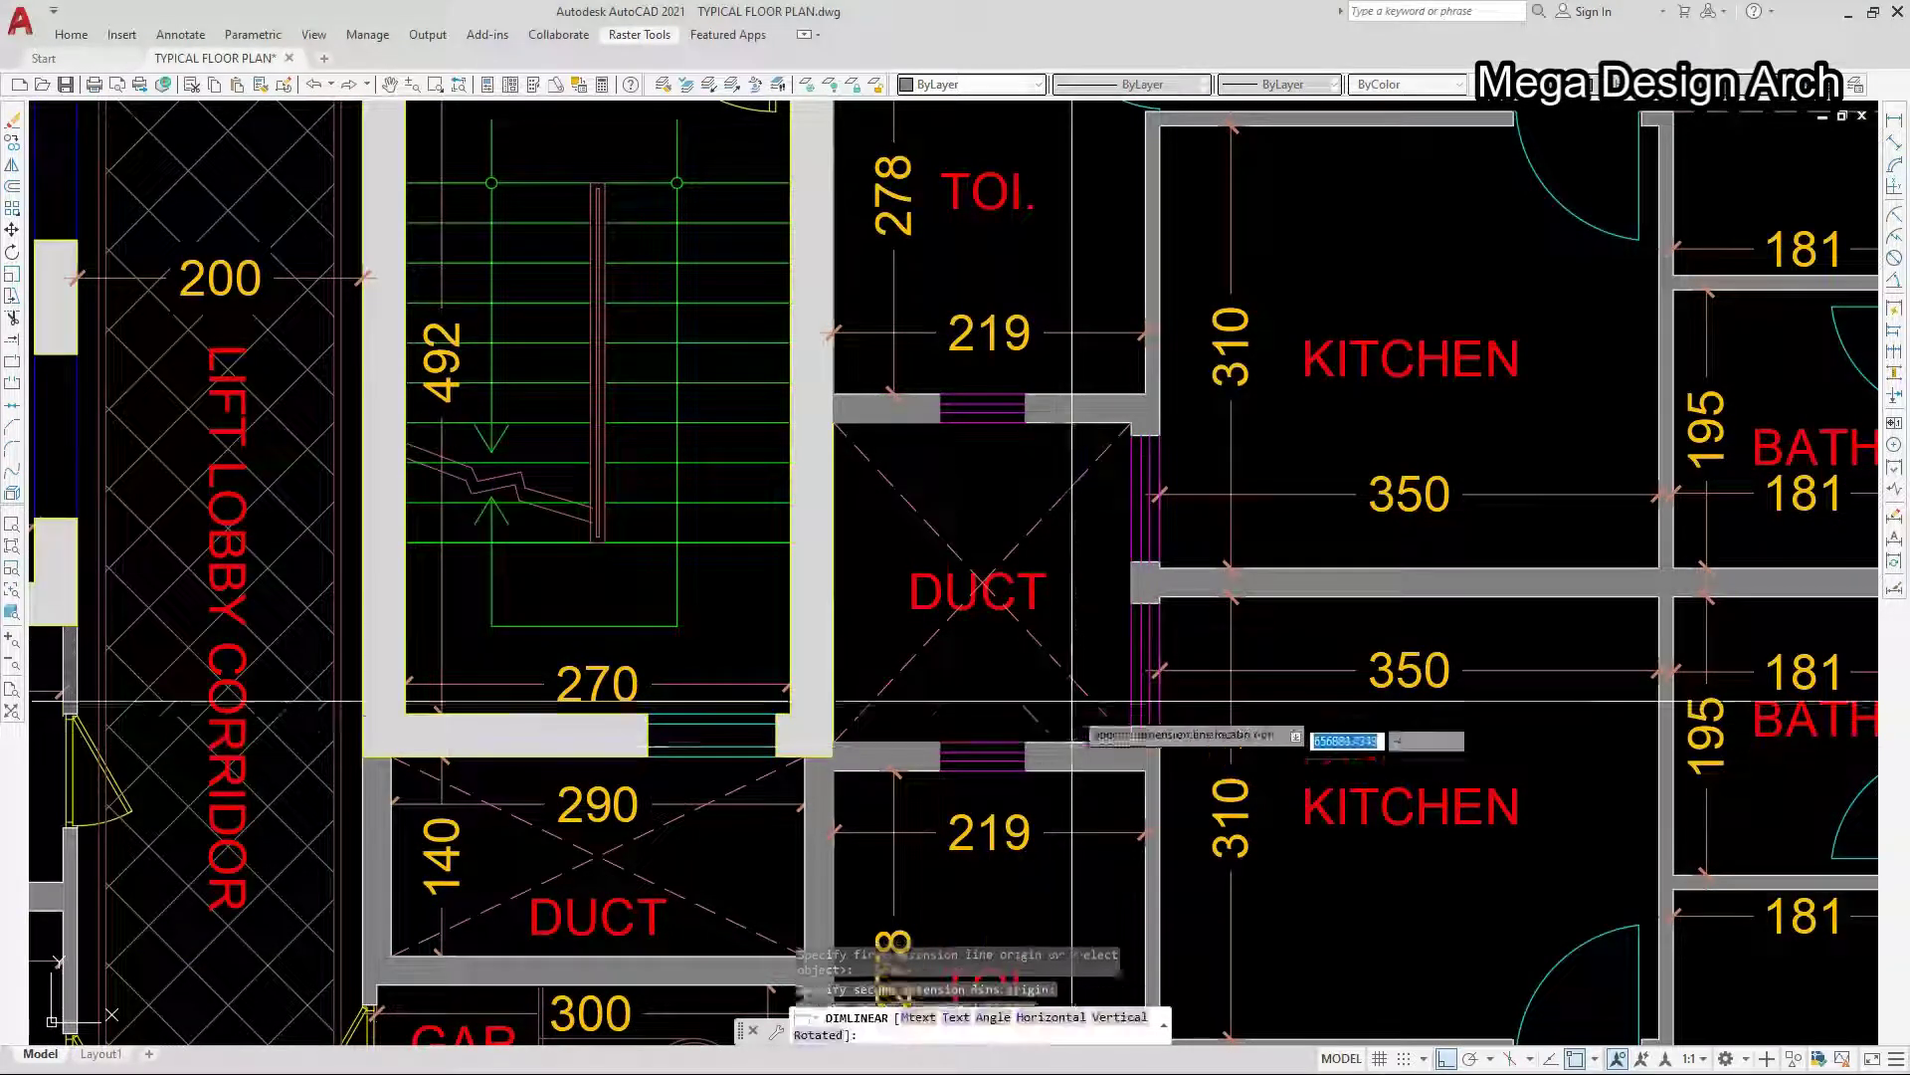
click(1067, 587)
key(Return)
click(1130, 475)
click(856, 491)
click(943, 497)
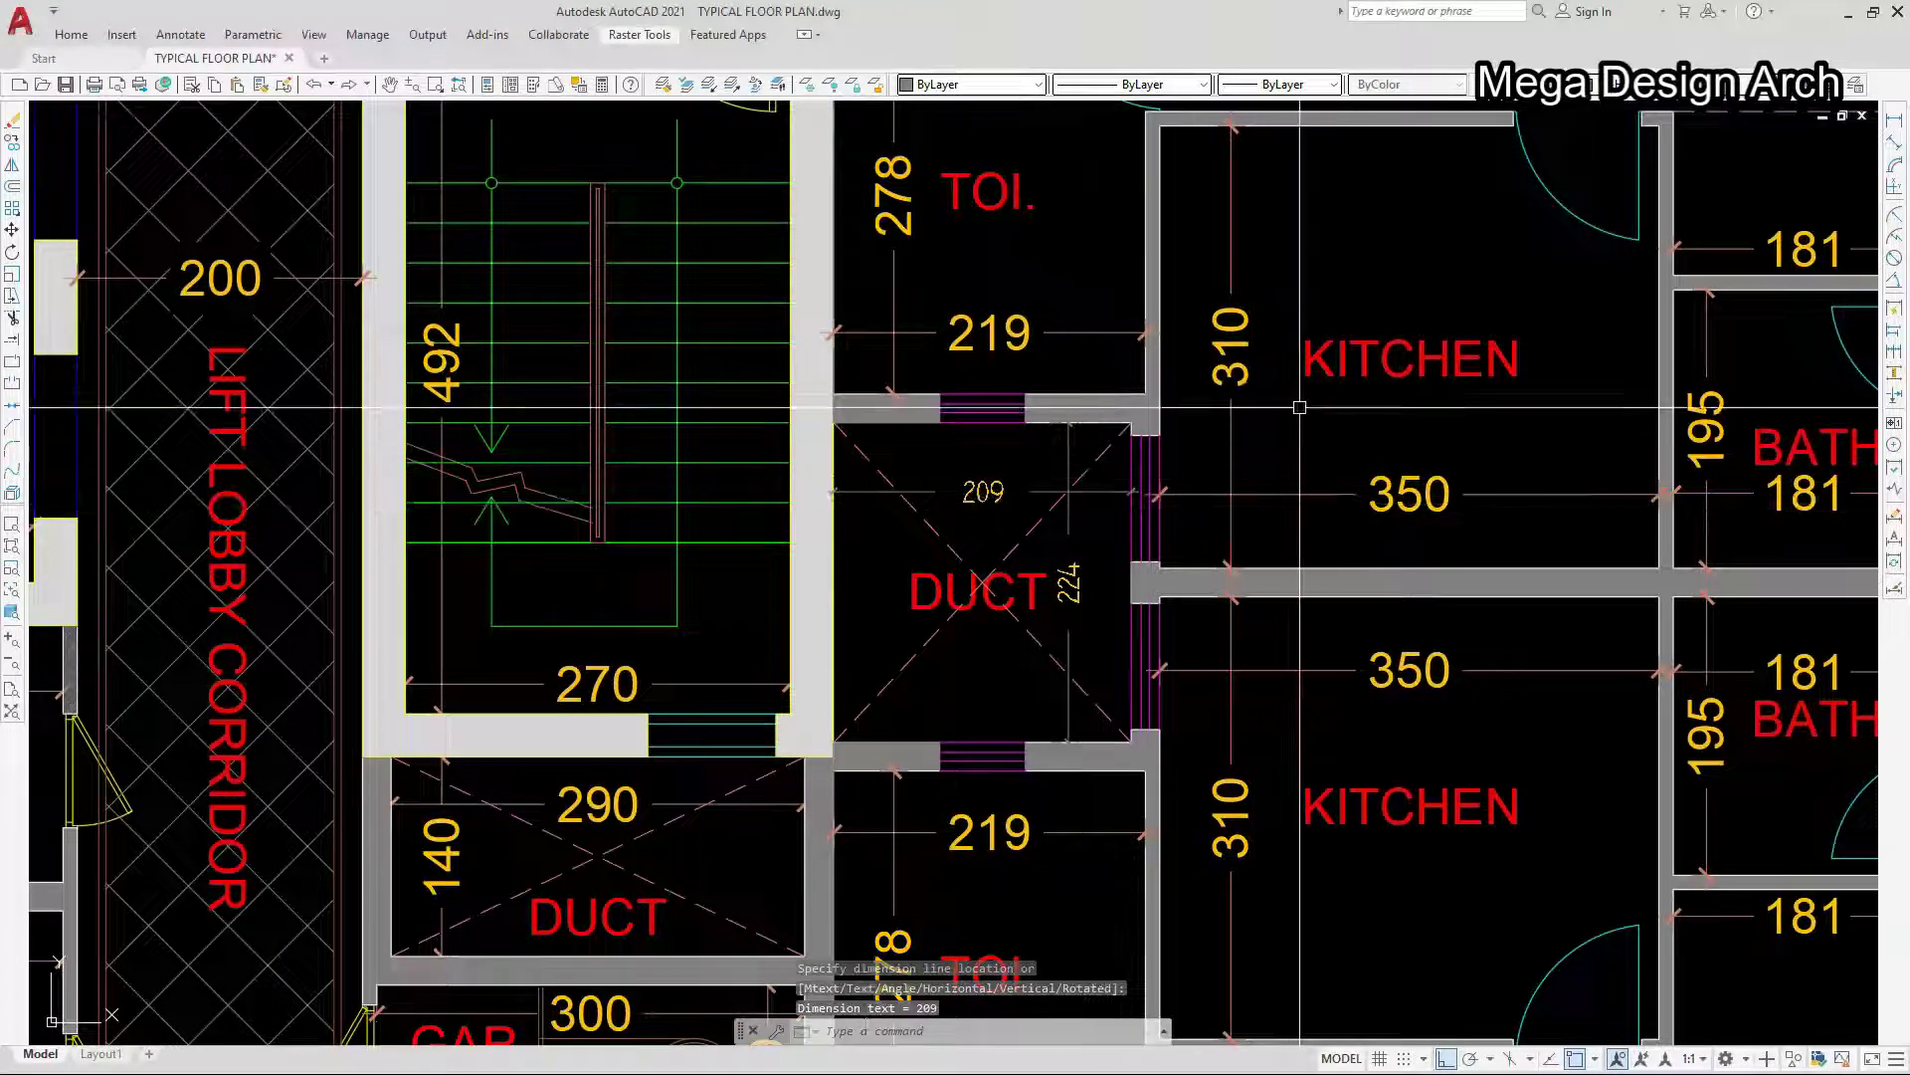
- Match the Stair 1 side duct's two new dimensions to the style of the adjoining kitchen's 310 dimension
click(1237, 468)
key(Escape)
click(1234, 454)
text(ma)
key(Return)
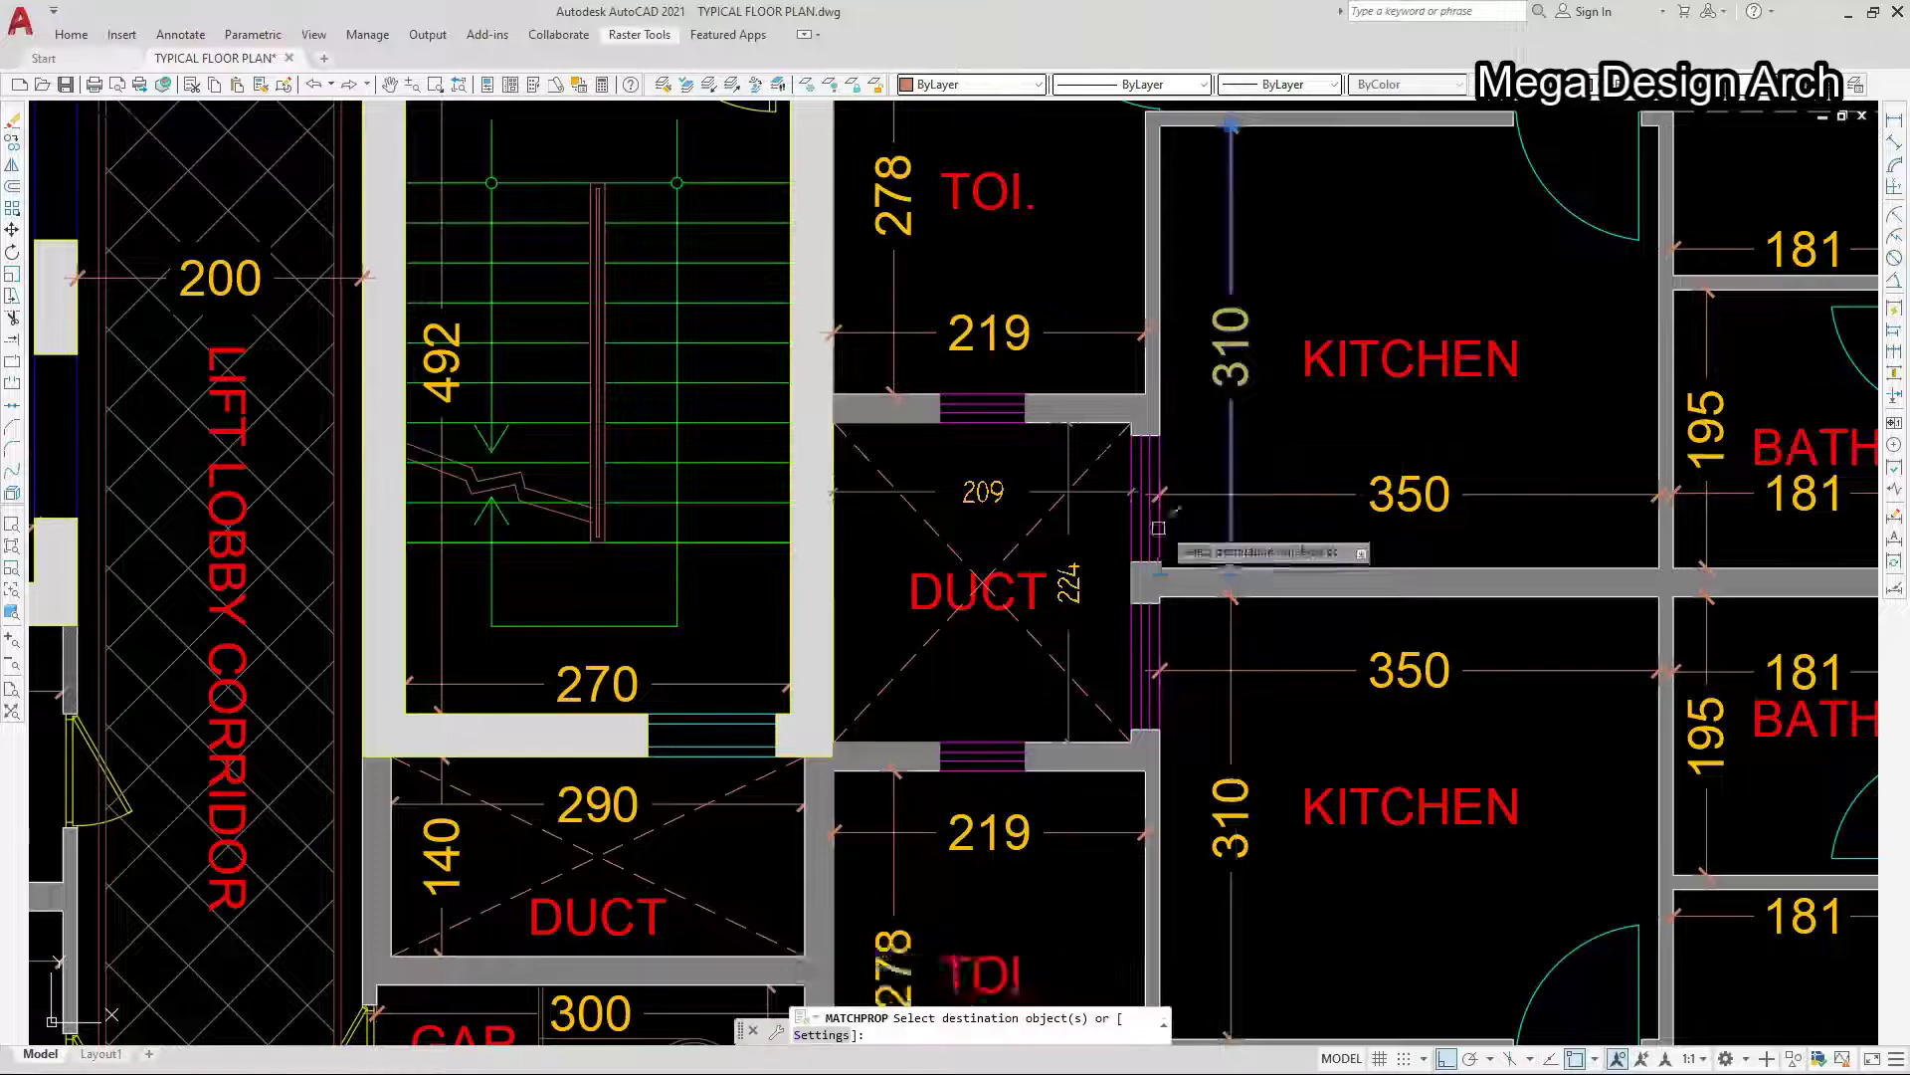
click(1066, 511)
key(Escape)
- Add linear dimensions for the depth and width of the duct between the toilets beside Stair 2
scroll(1066, 511, down, 10)
scroll(802, 527, up, 8)
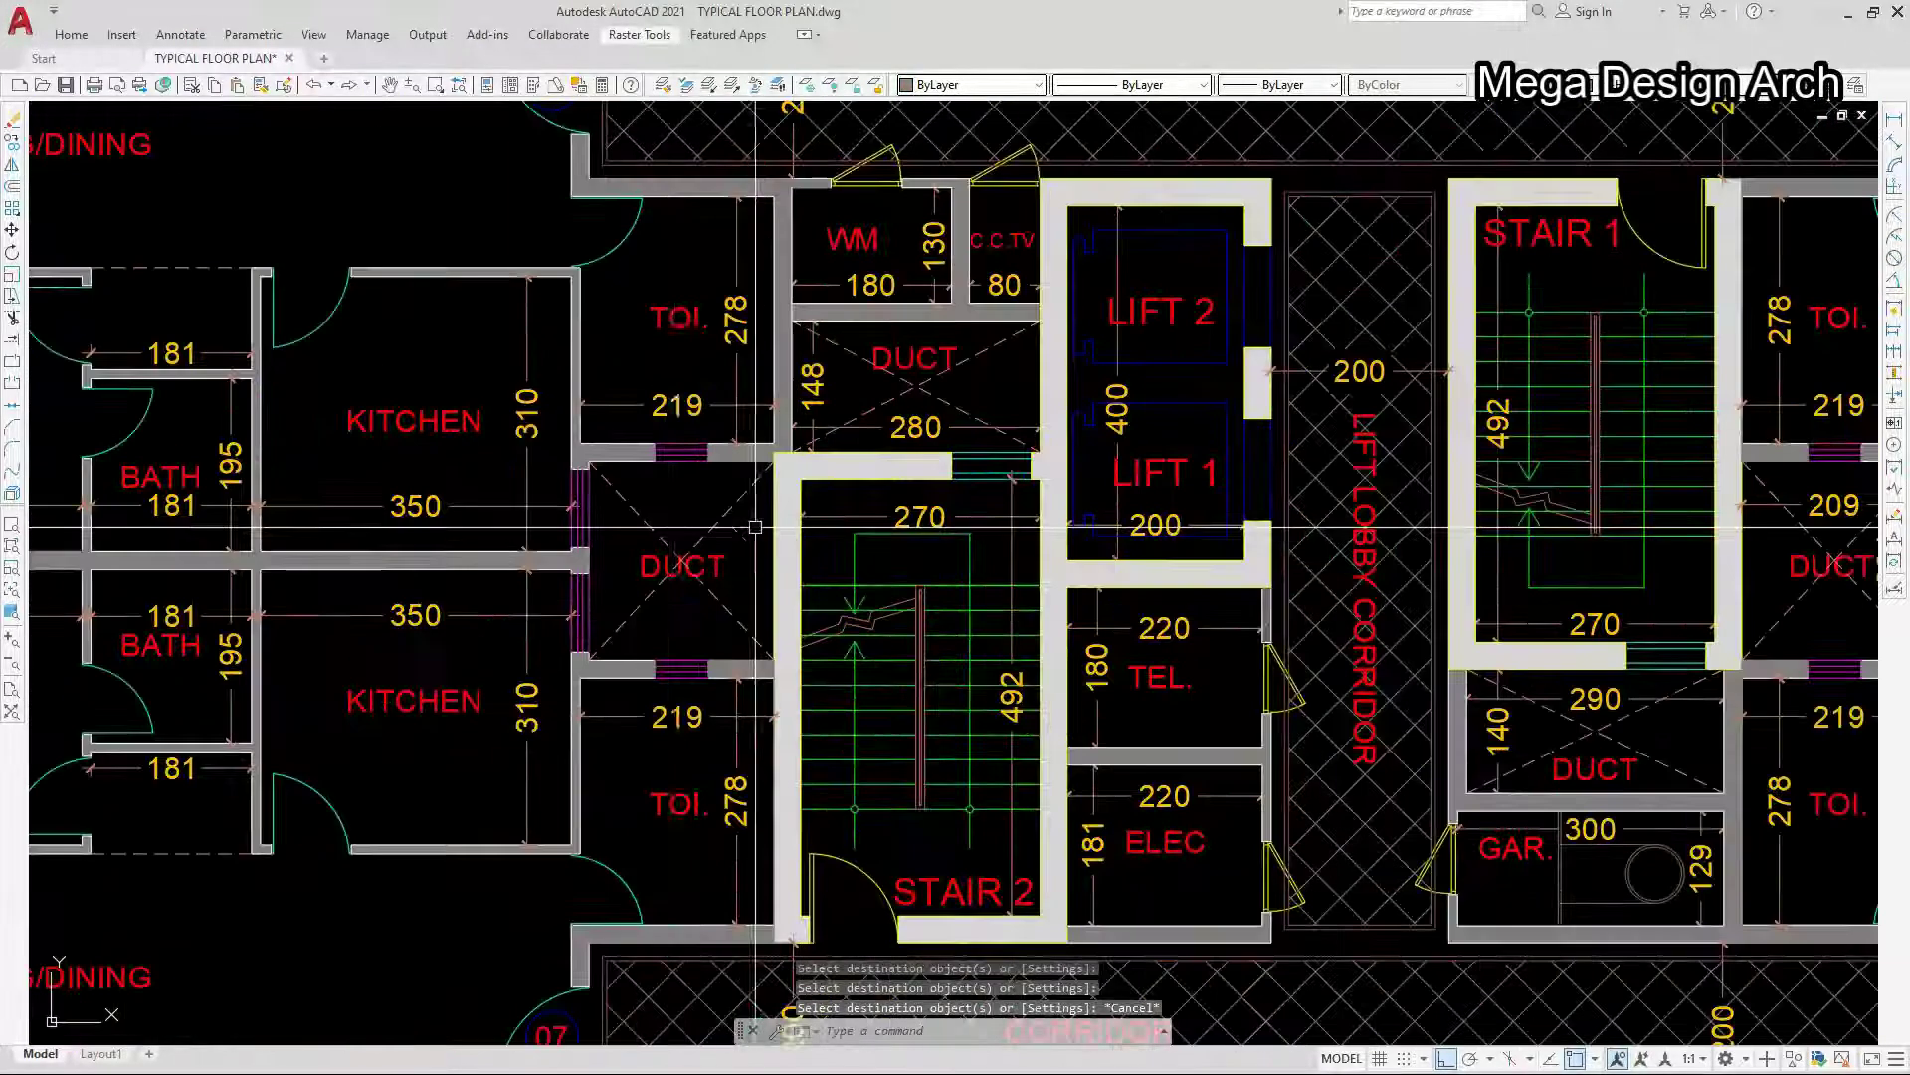
scroll(676, 528, up, 4)
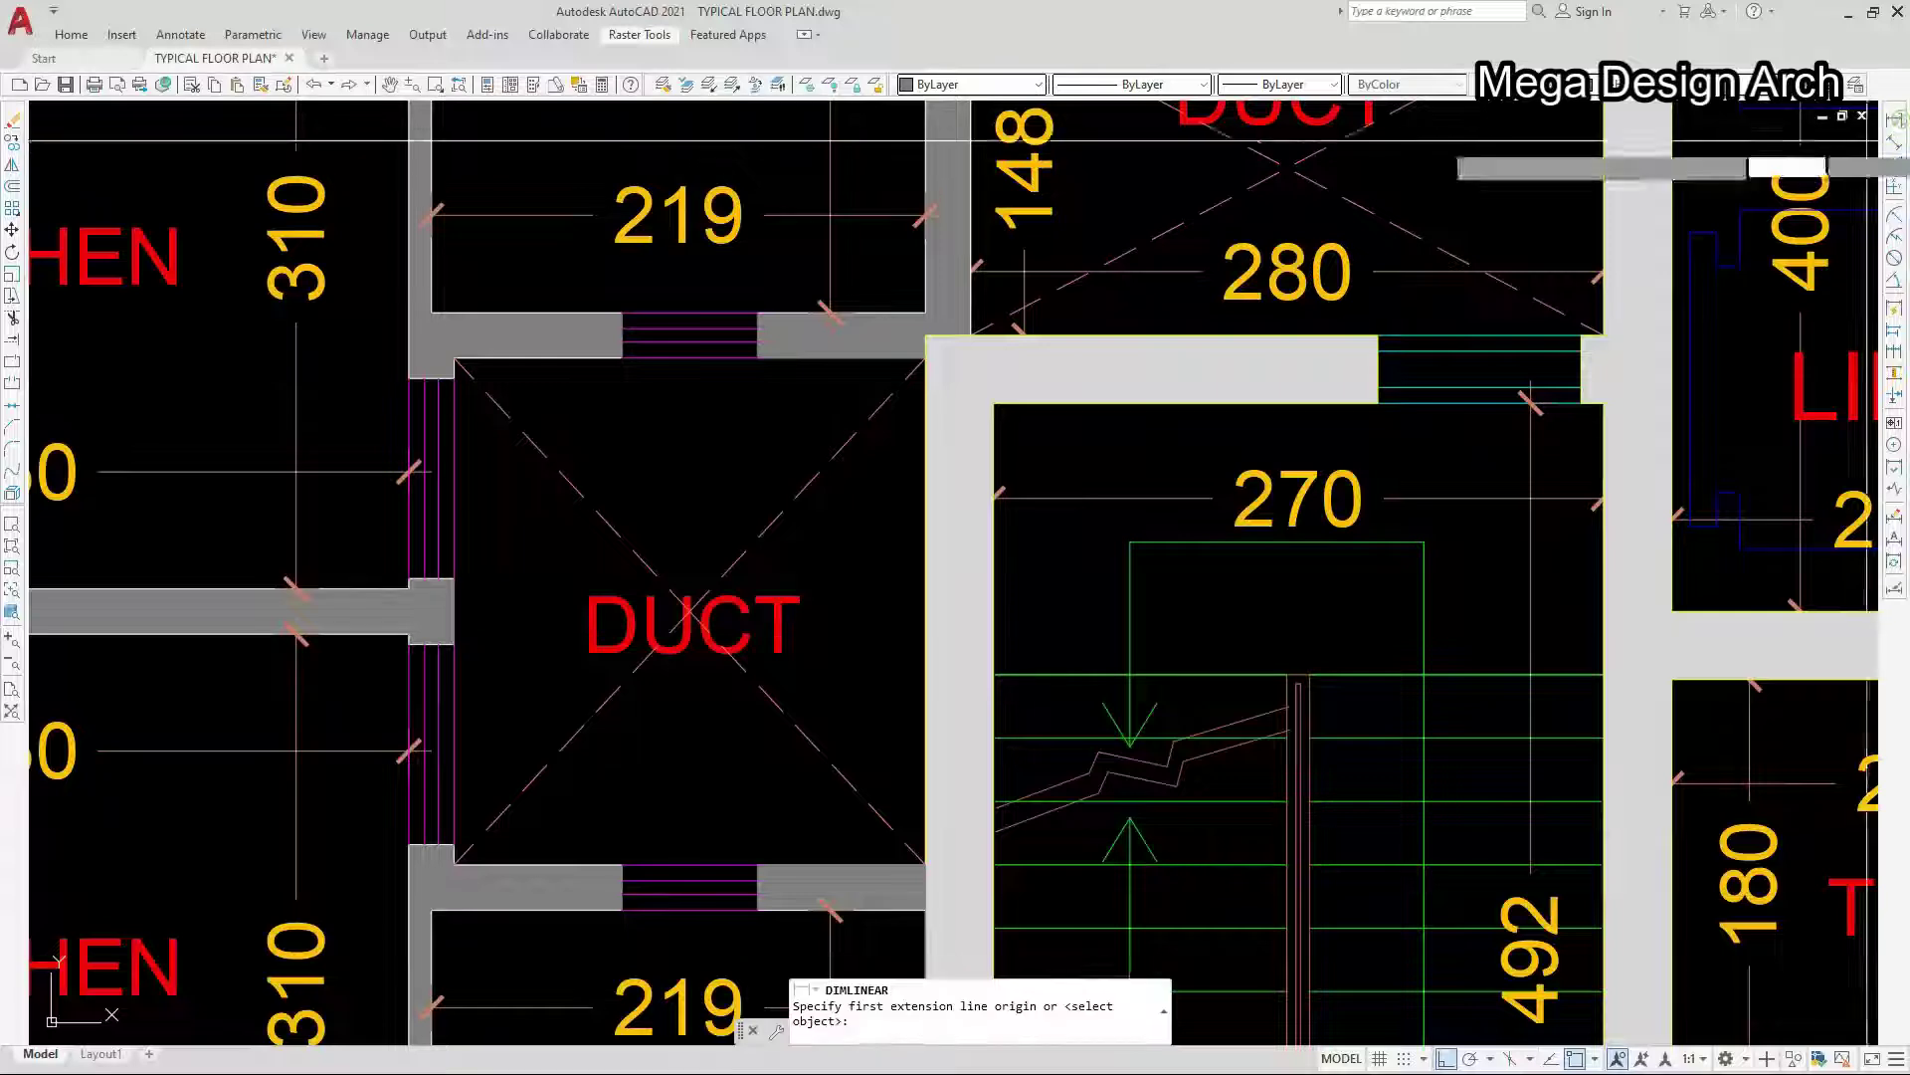
click(874, 364)
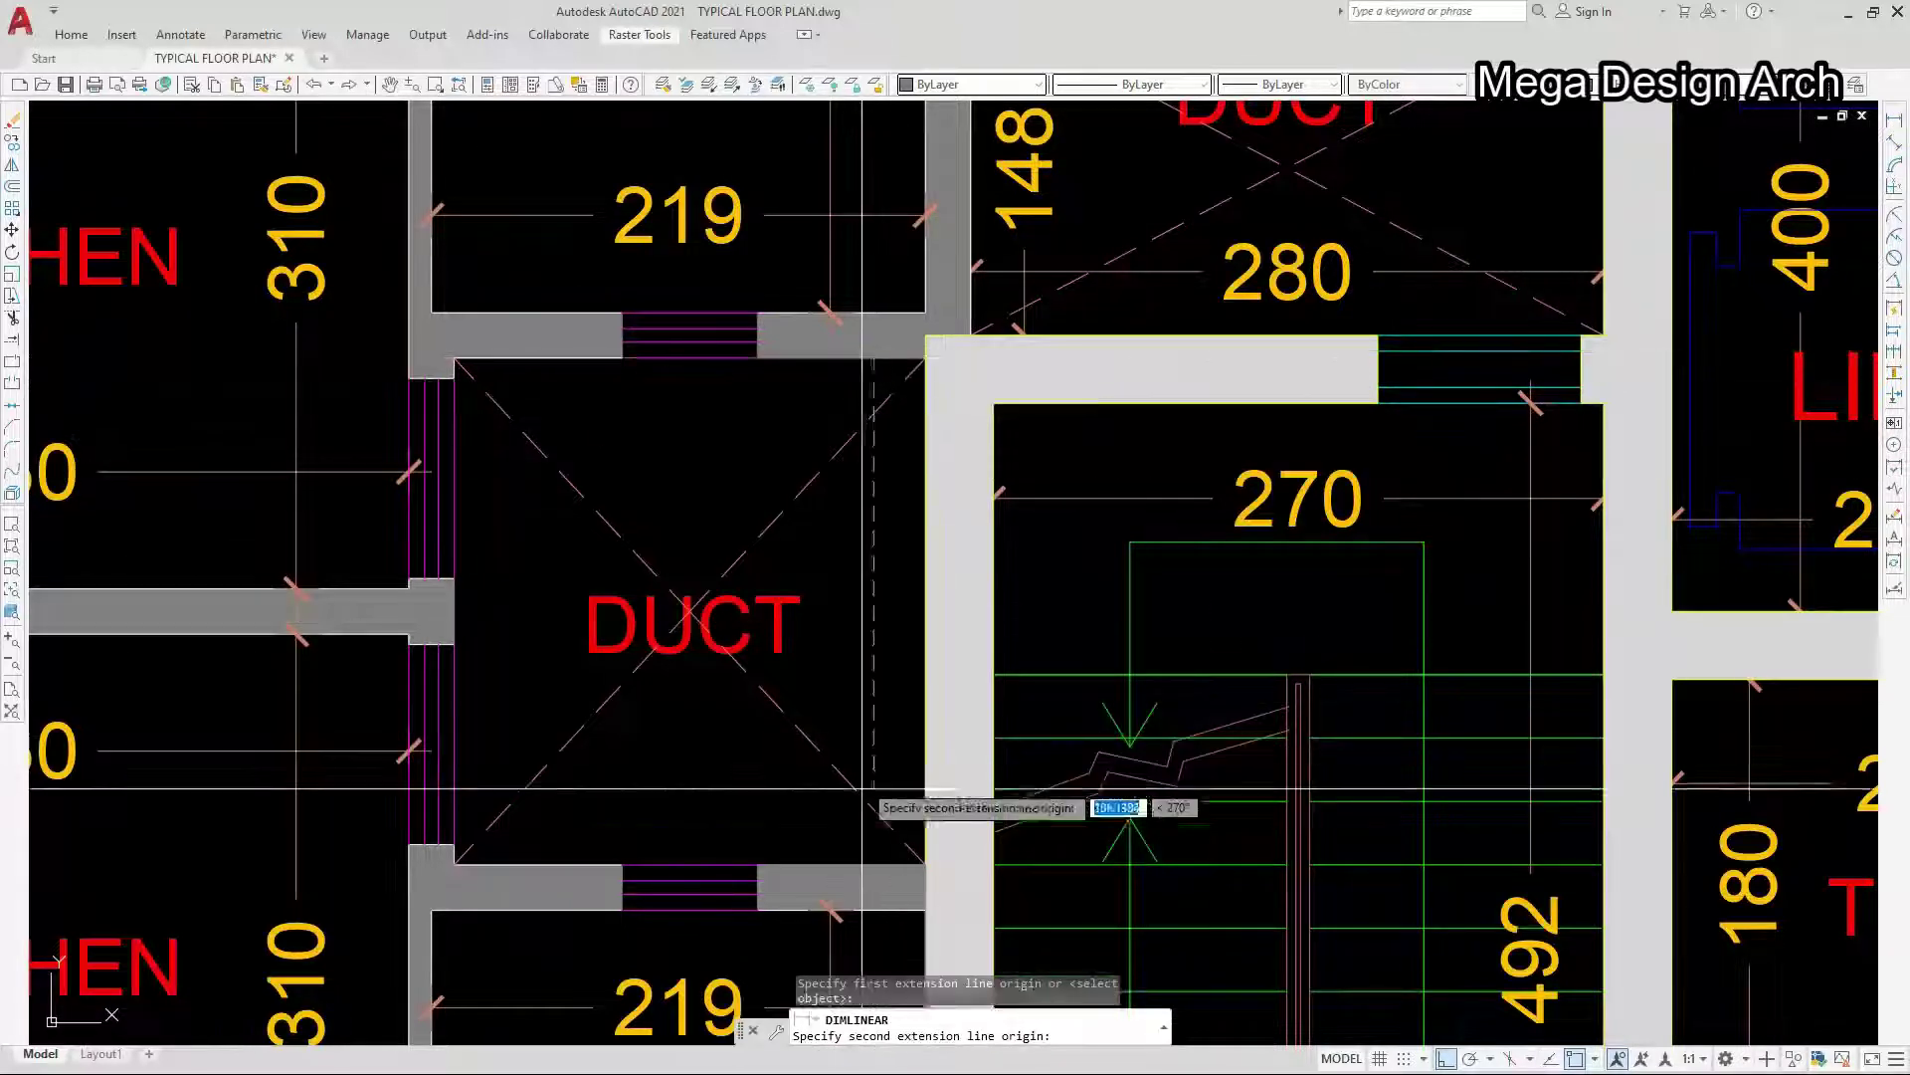
click(873, 862)
click(876, 735)
key(Return)
click(925, 477)
click(455, 479)
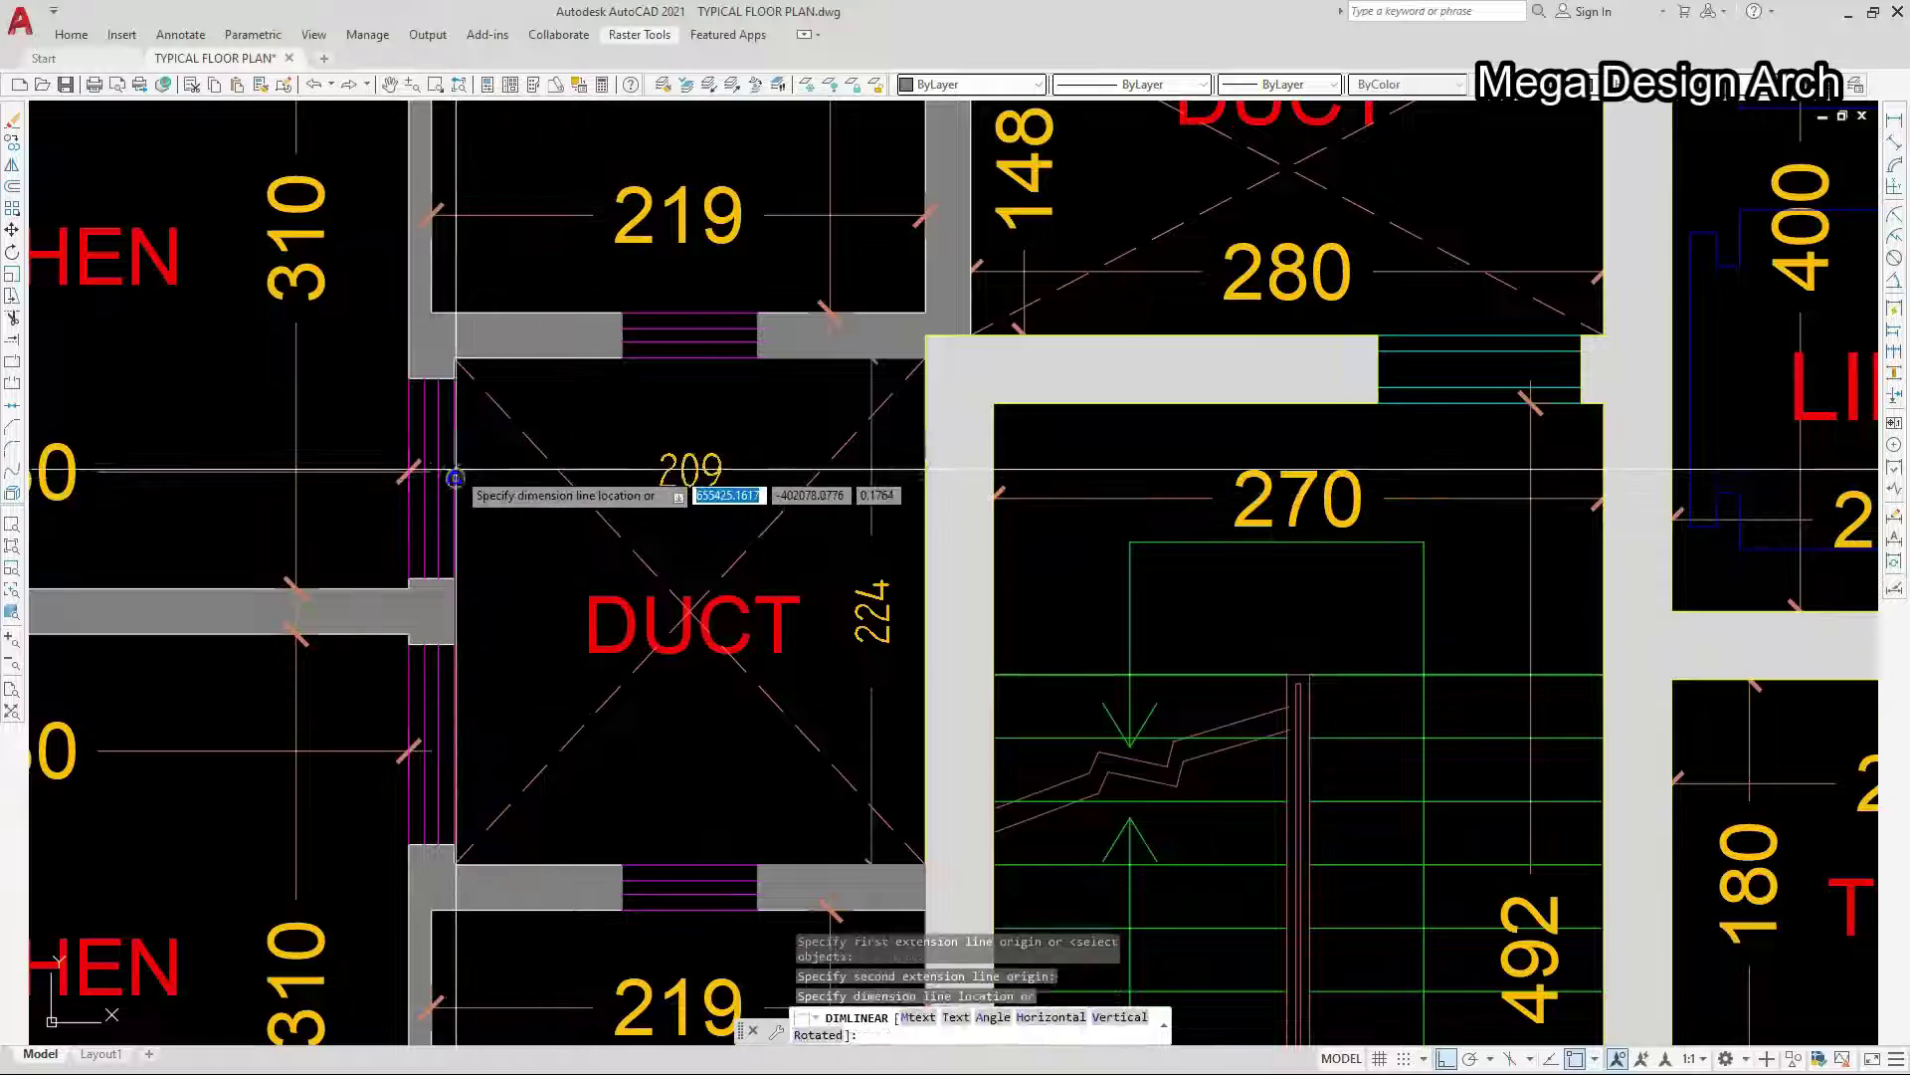
click(455, 478)
- Match the Stair 2 side duct's two new dimensions to the style of the adjoining kitchen's 350 dimension
text(ma)
key(Return)
click(297, 477)
drag(640, 477, 670, 491)
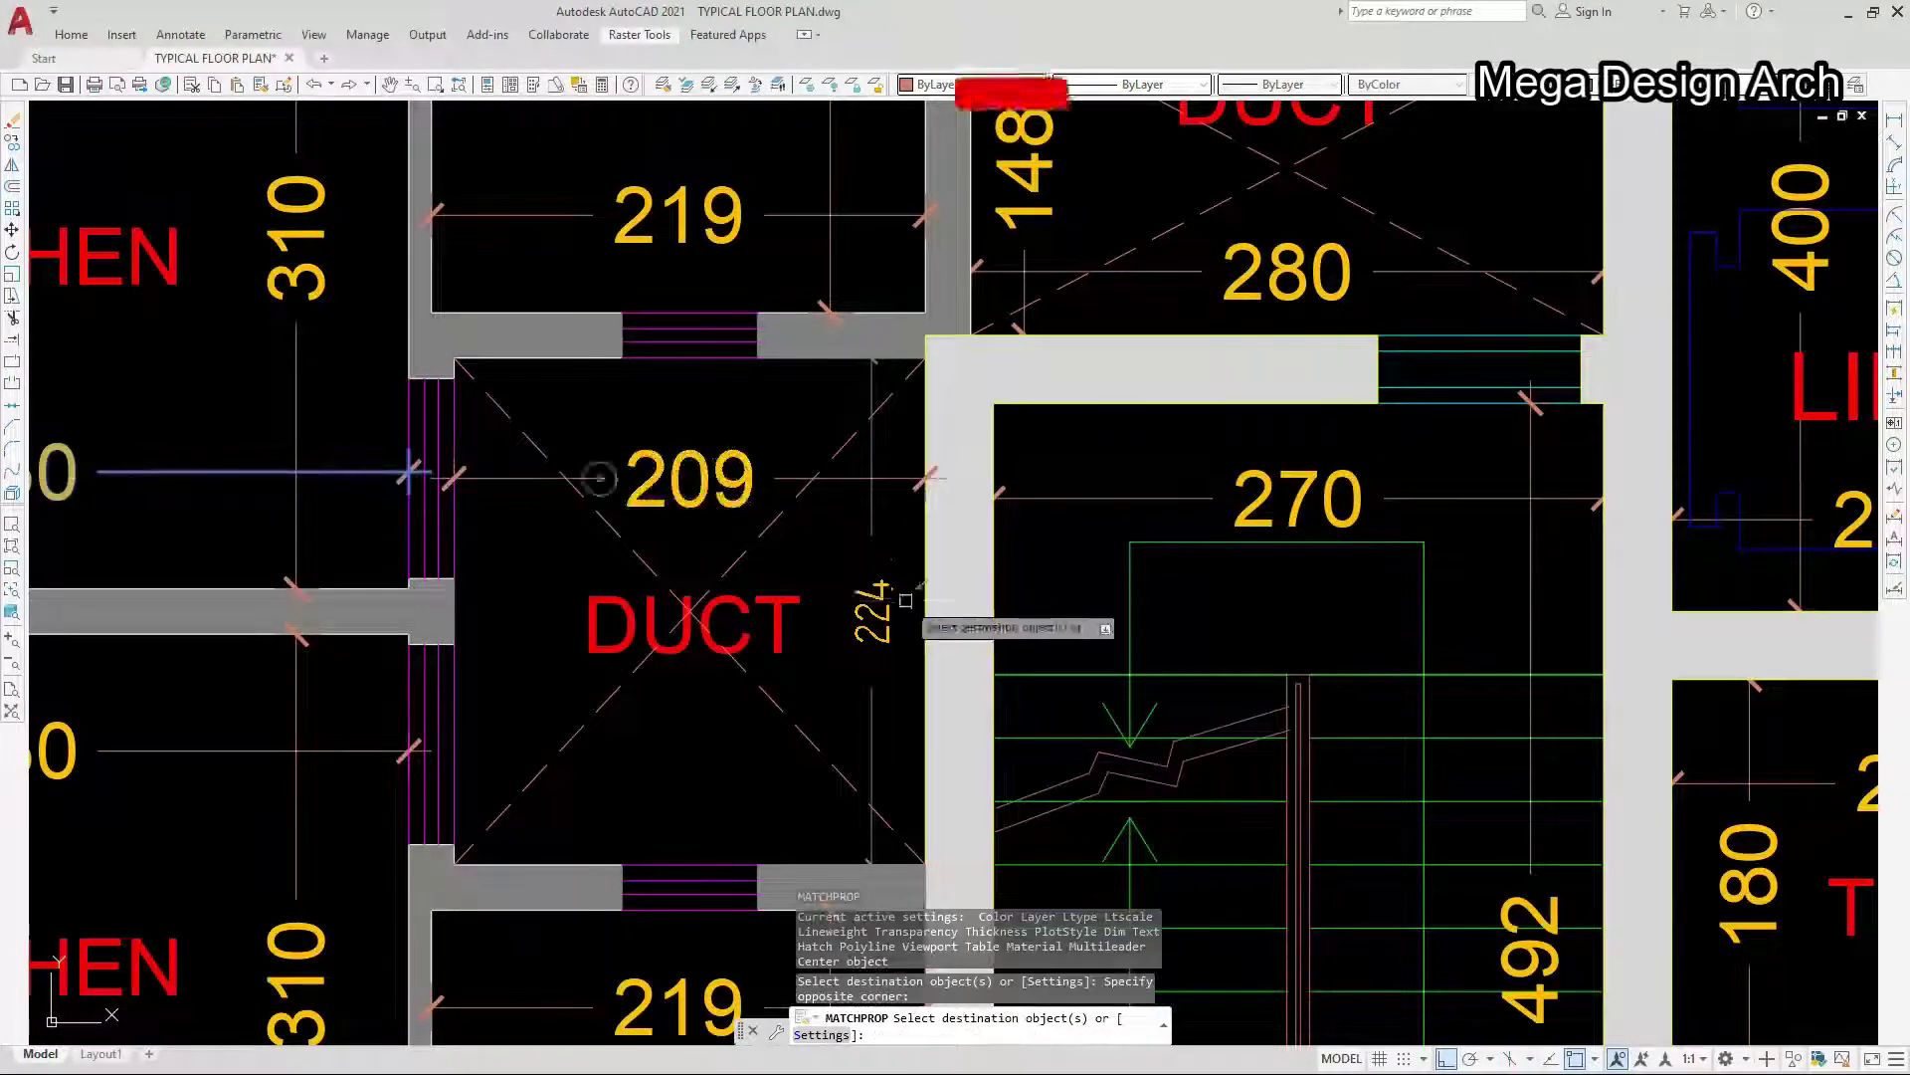
drag(902, 596, 860, 626)
scroll(900, 597, down, 5)
key(Escape)
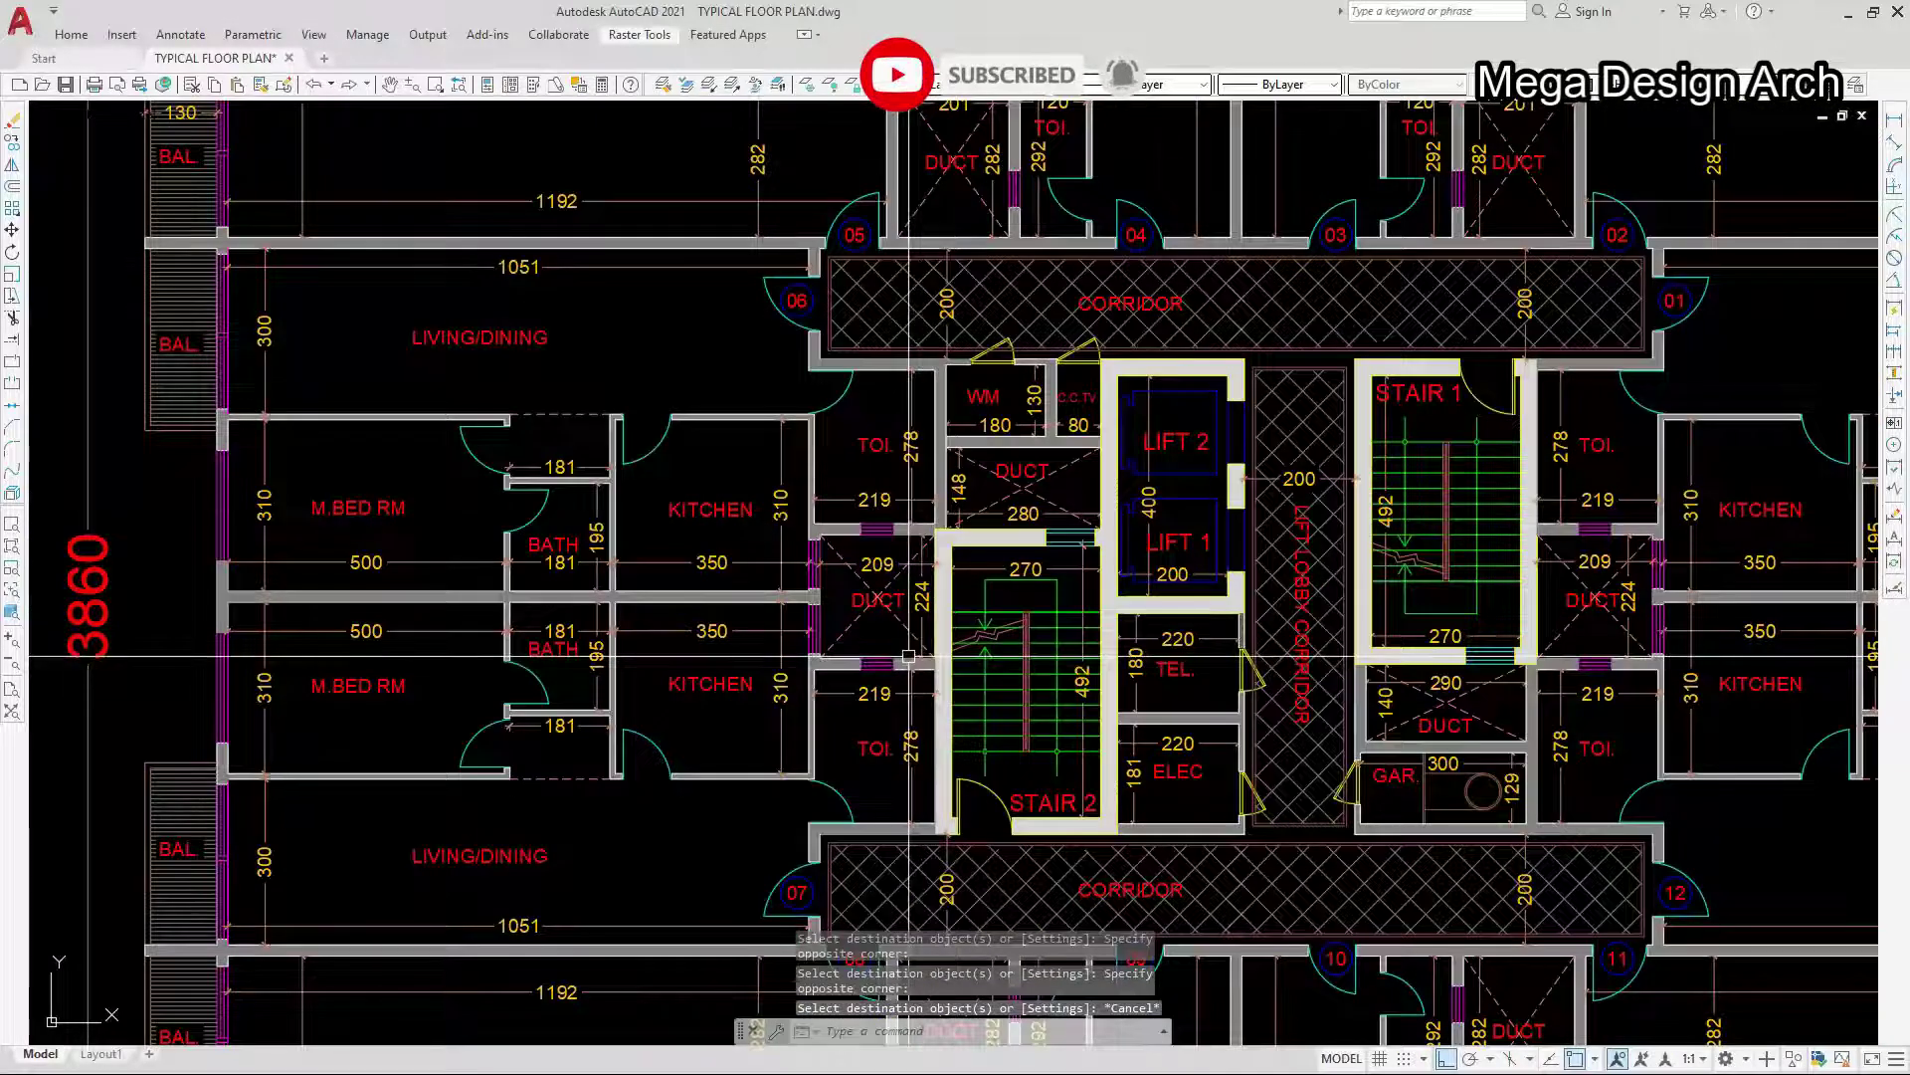
scroll(909, 656, down, 3)
middle_drag(825, 547, 726, 544)
scroll(726, 545, down, 2)
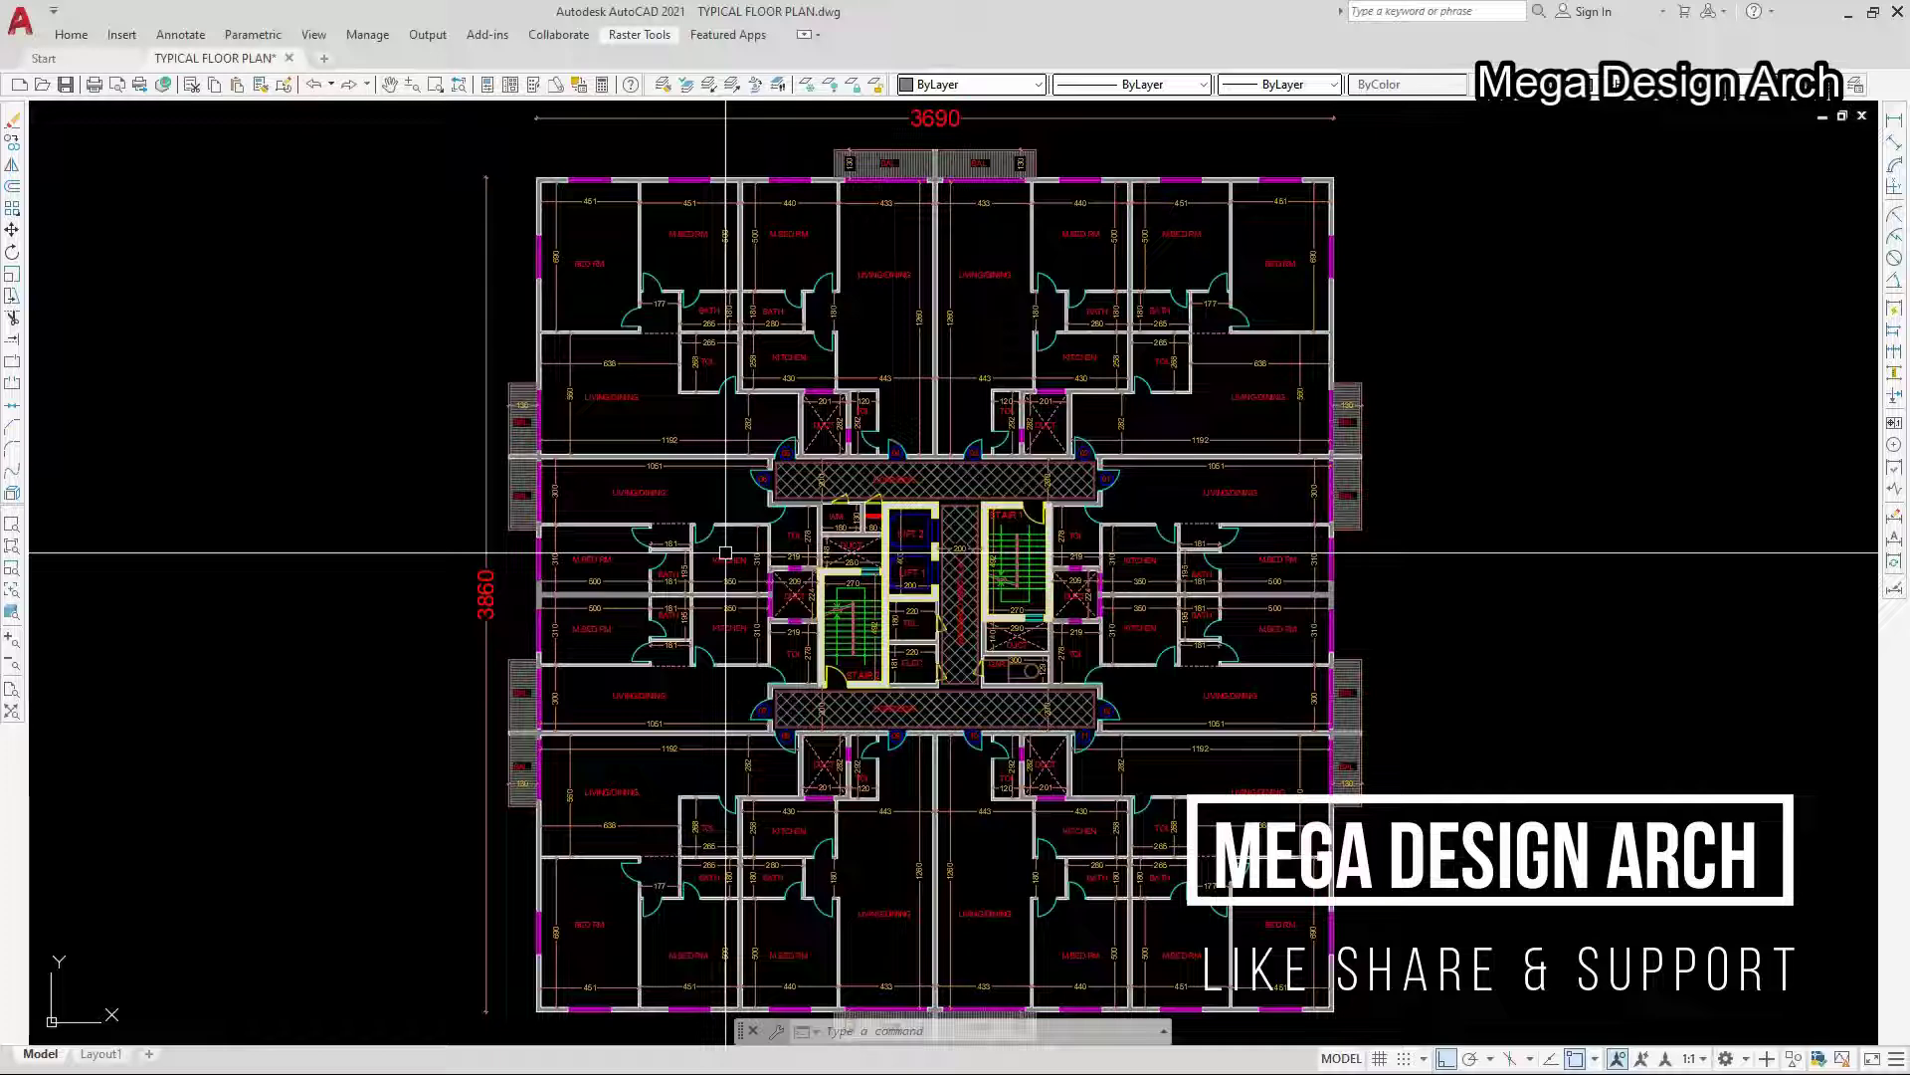
scroll(726, 552, up, 1)
scroll(726, 553, down, 1)
key(Escape)
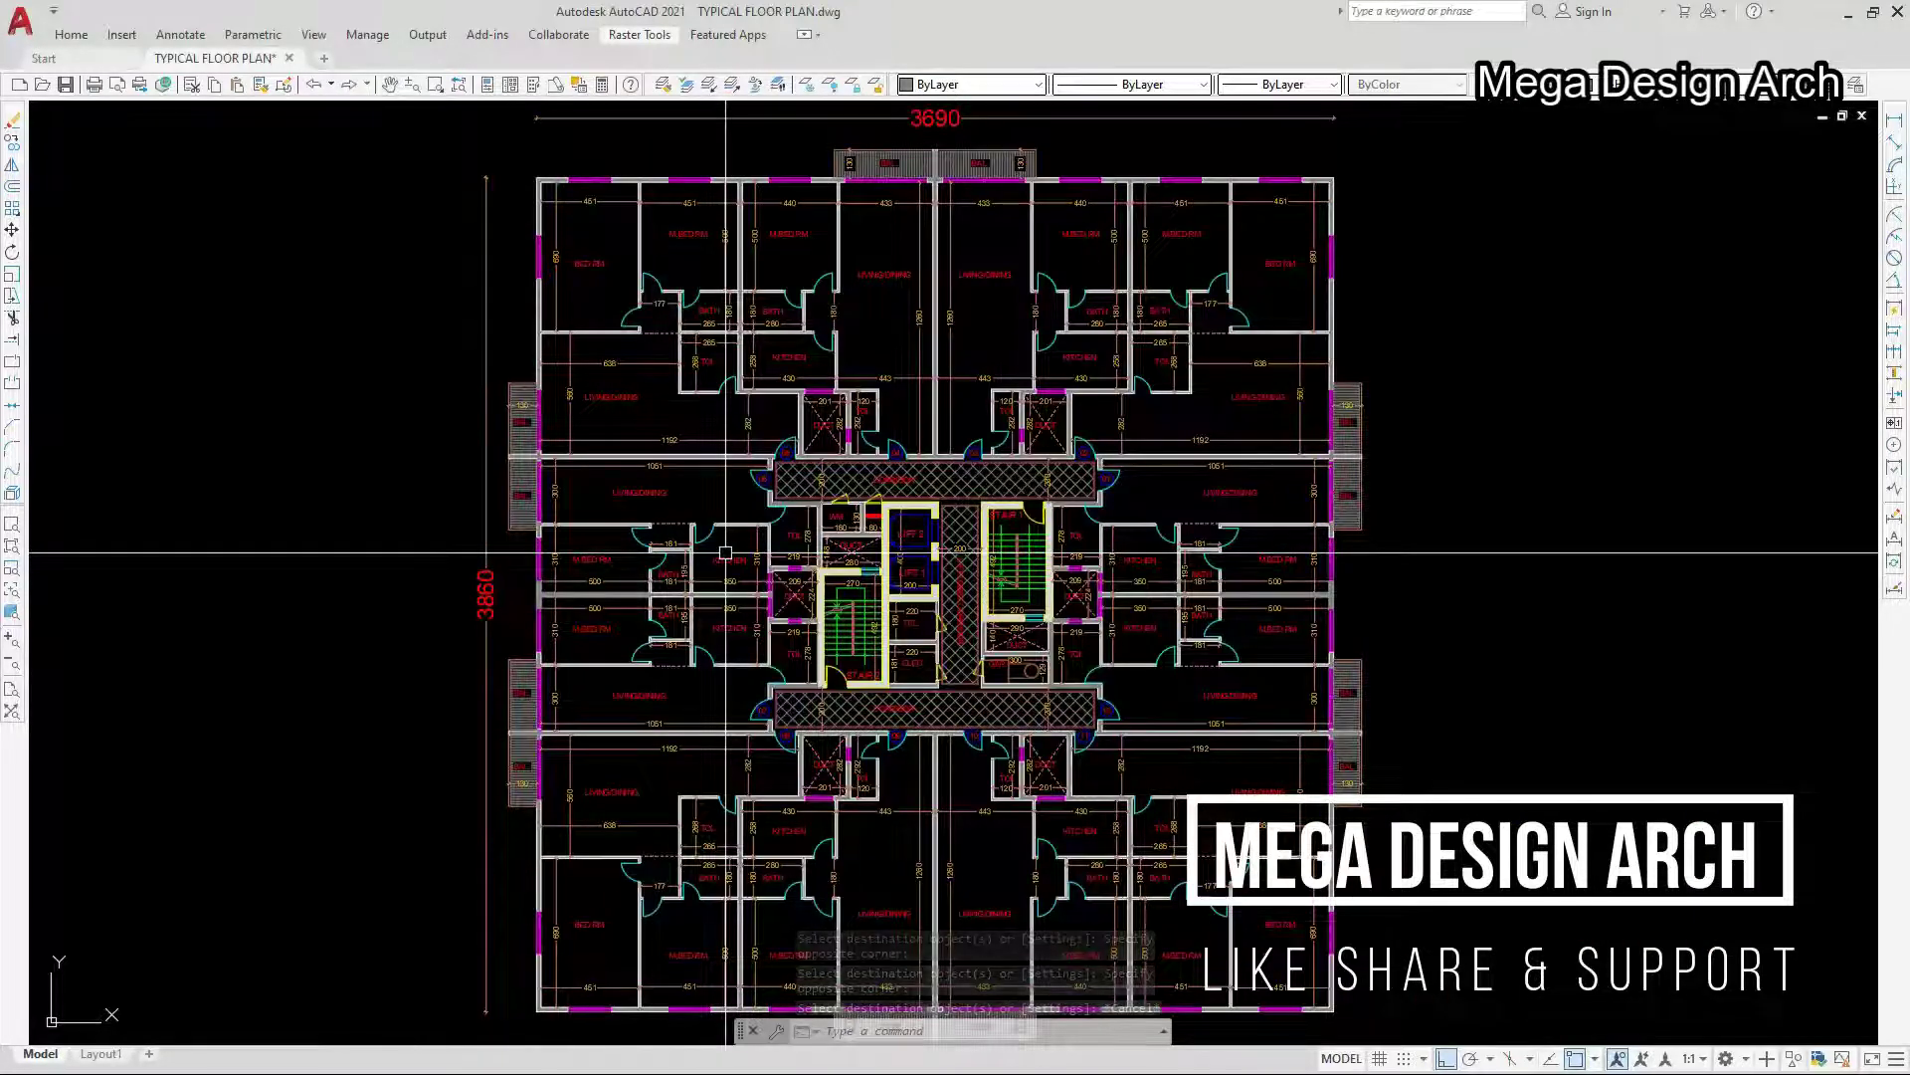